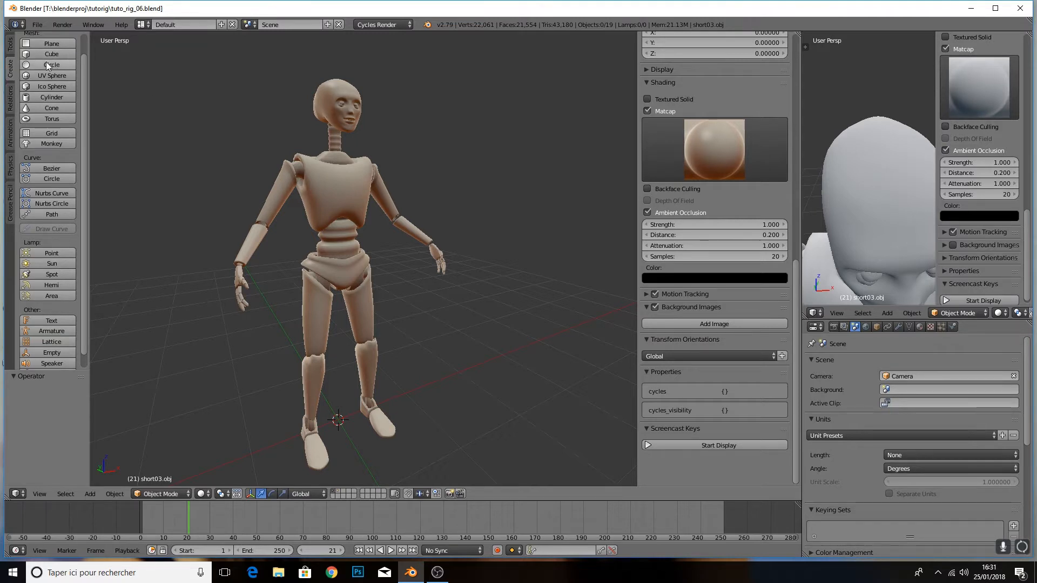
# Add an armature at the world origin between the mannequin's feet, keeping its location at 0, 0, 0
pyautogui.scroll(-1, 57, 94)
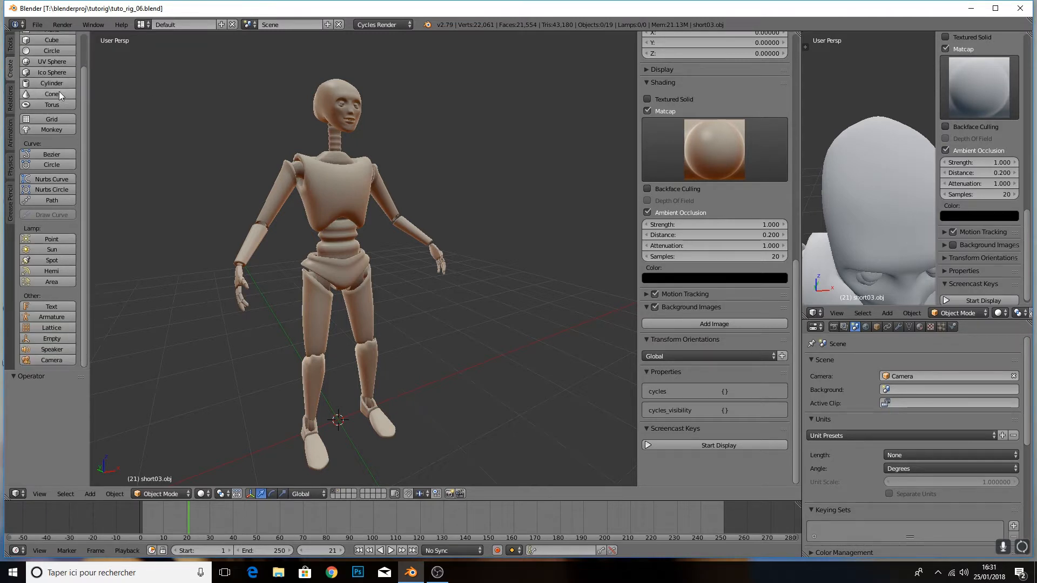
pyautogui.click(43, 318)
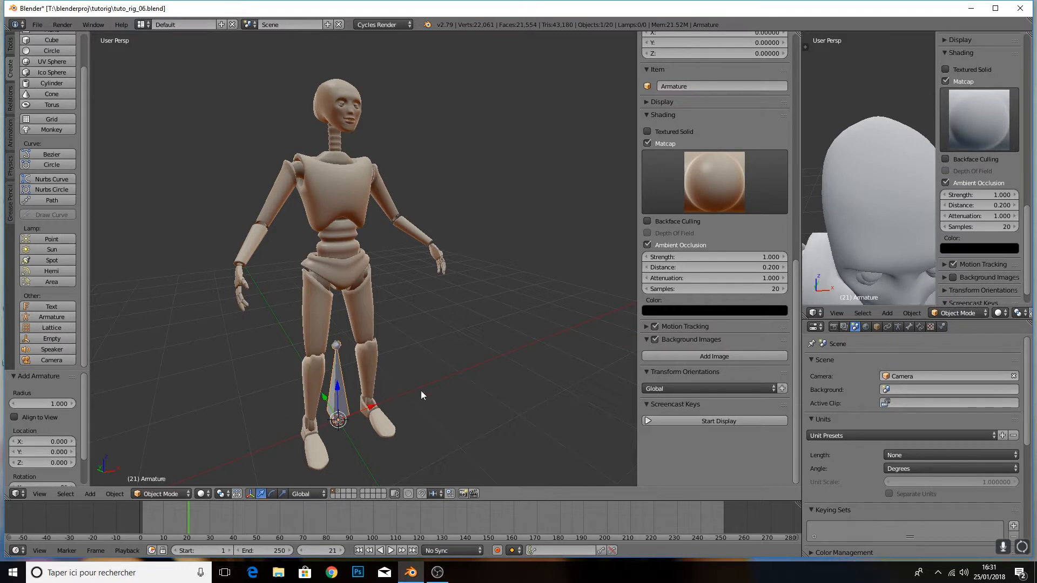
pyautogui.scroll(5, 743, 200)
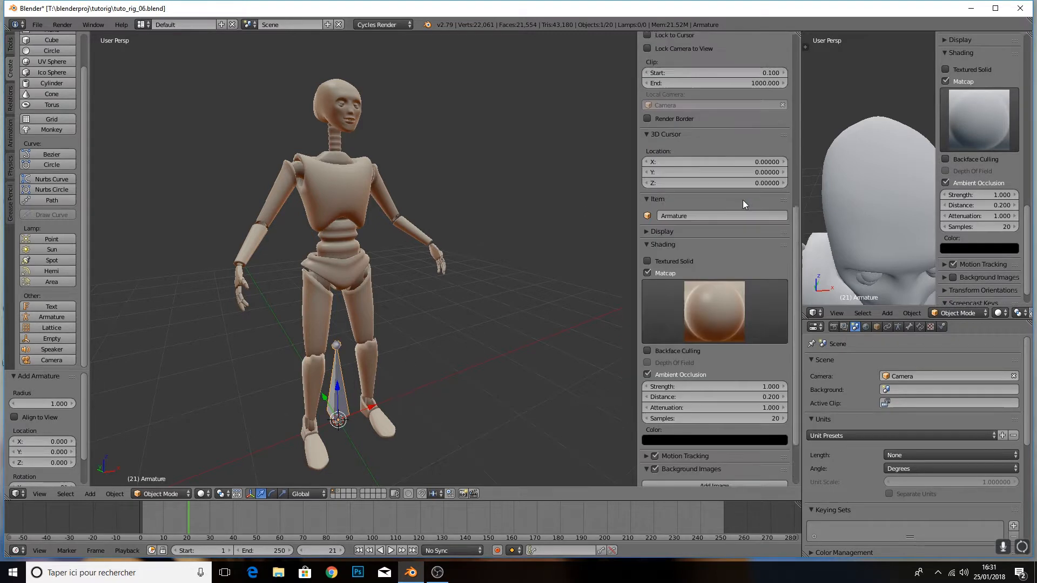
pyautogui.scroll(6, 743, 200)
pyautogui.scroll(8, 795, 132)
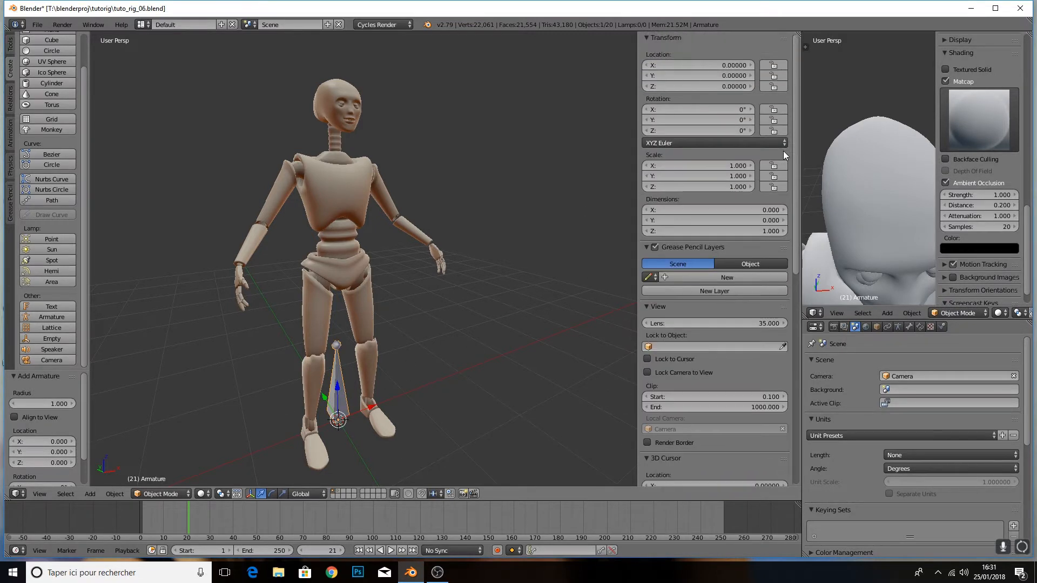
pyautogui.scroll(-1, 624, 151)
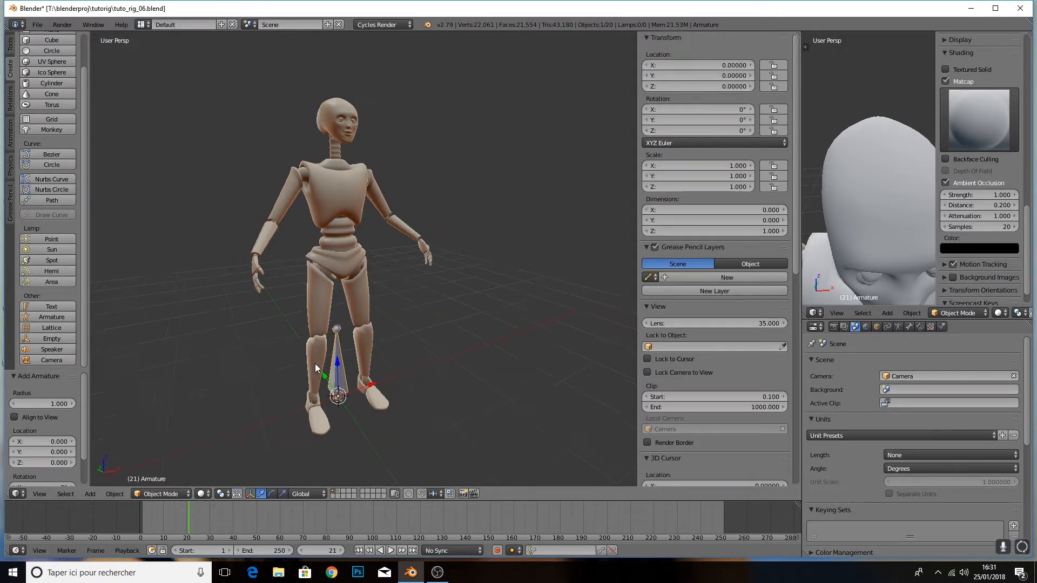
pyautogui.click(723, 73)
pyautogui.press('Return')
# Switch the armature to Edit Mode and select its whole bone between the mannequin's legs
pyautogui.moveTo(381, 410); pyautogui.dragTo(336, 409, button='middle')
pyautogui.click(150, 496)
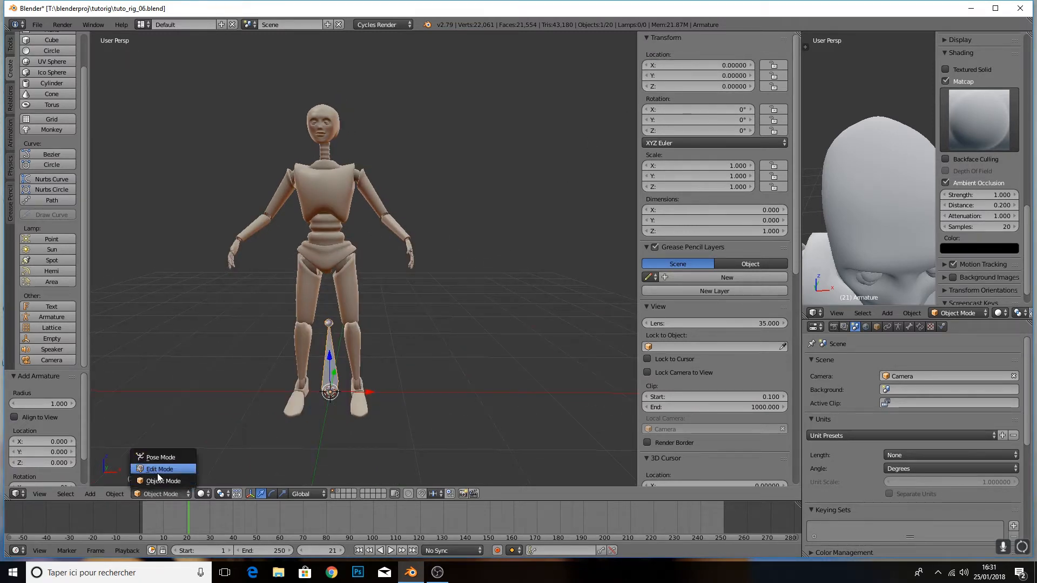
pyautogui.click(157, 473)
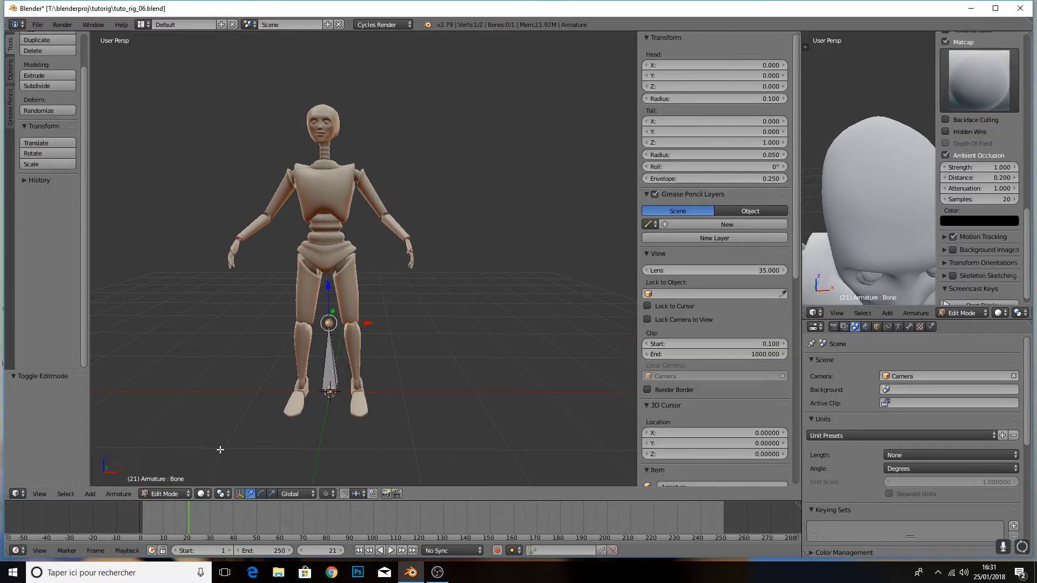
pyautogui.rightClick(328, 370)
pyautogui.scroll(4, 330, 378)
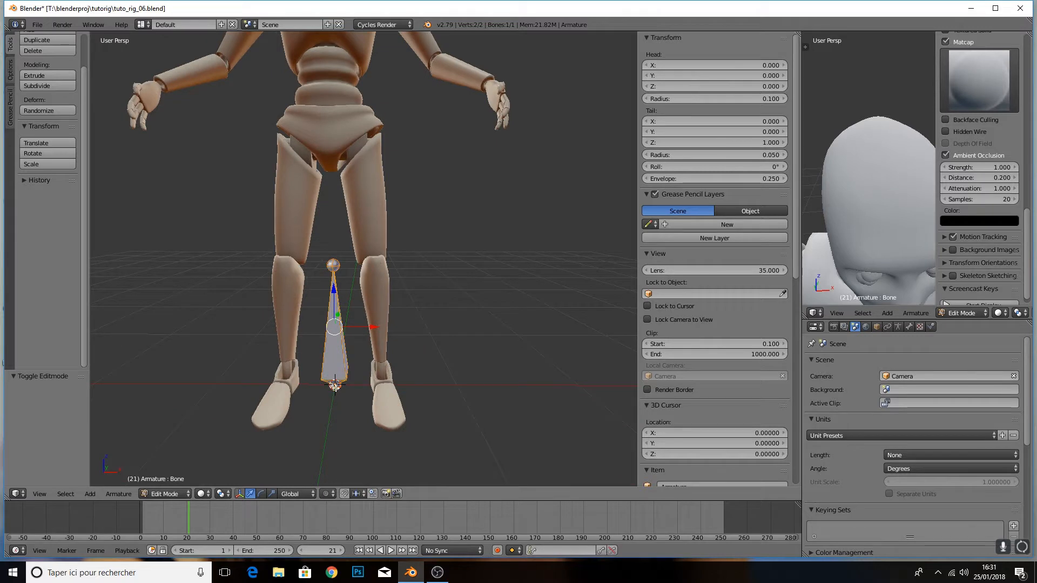
pyautogui.rightClick(335, 386)
pyautogui.rightClick(341, 272)
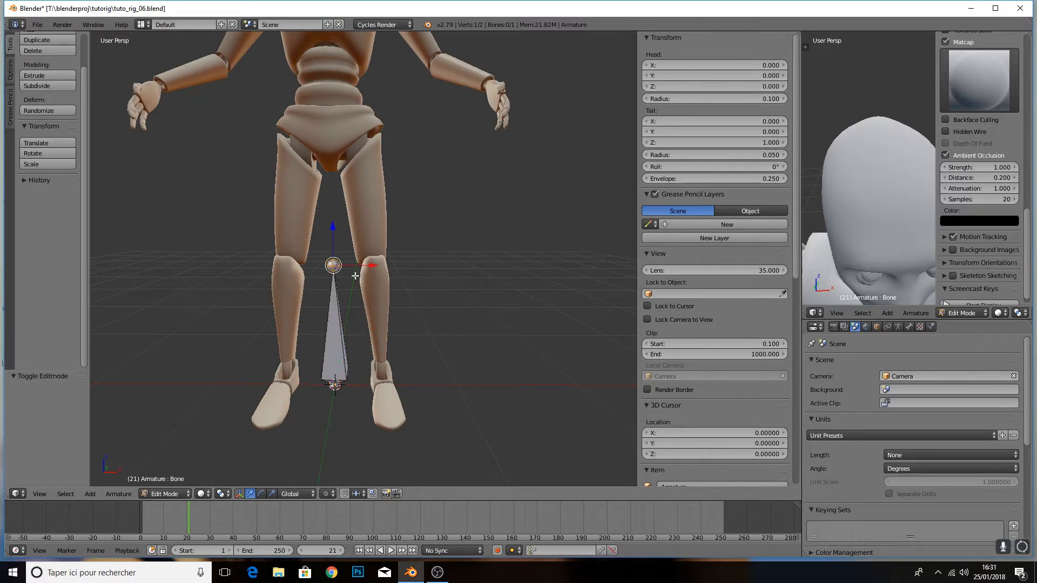
pyautogui.scroll(-2, 340, 321)
pyautogui.rightClick(340, 323)
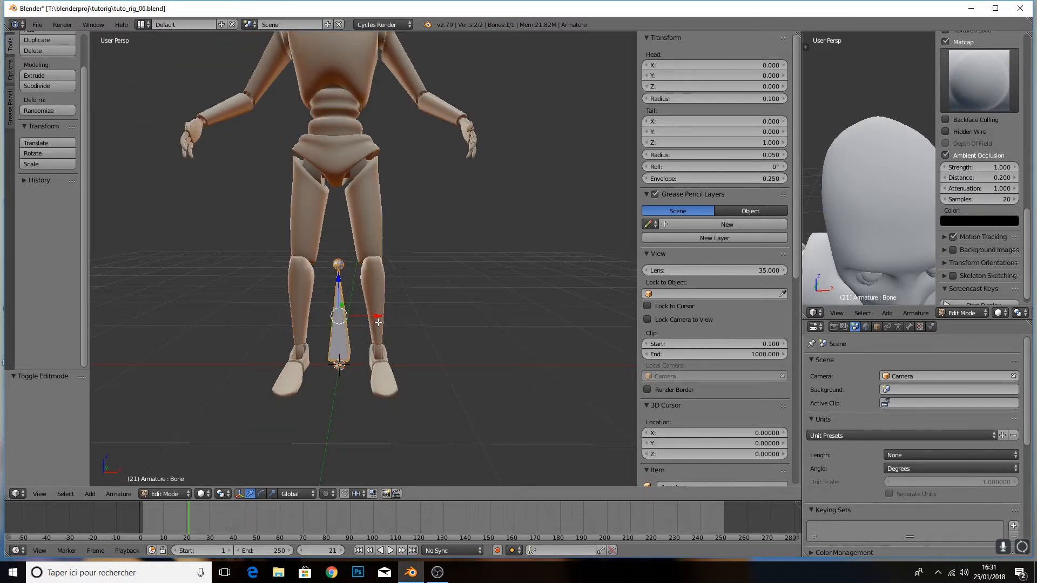
# Turn on the Screencast Keys display
pyautogui.scroll(-15, 733, 364)
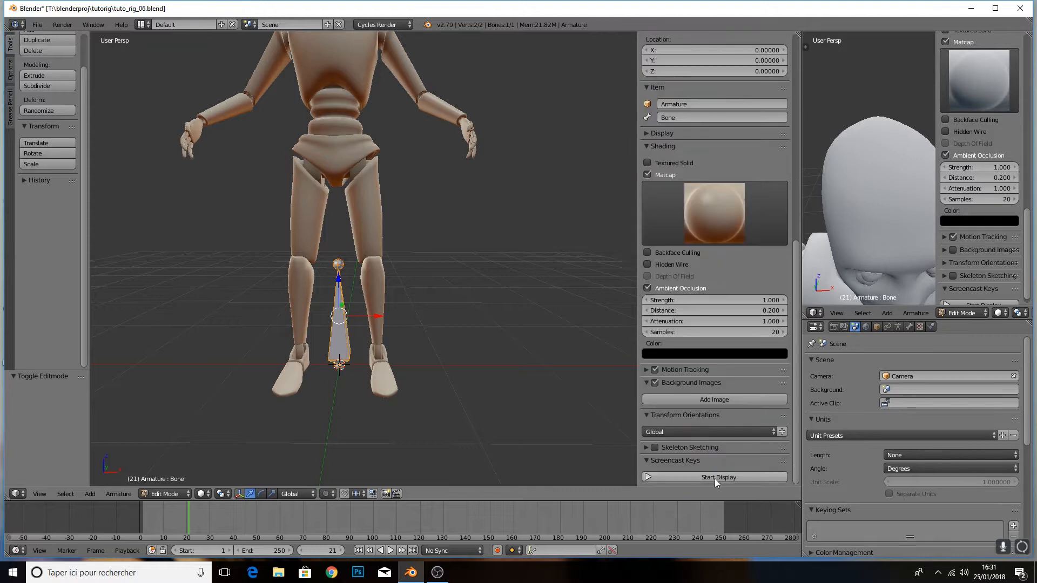
pyautogui.click(714, 477)
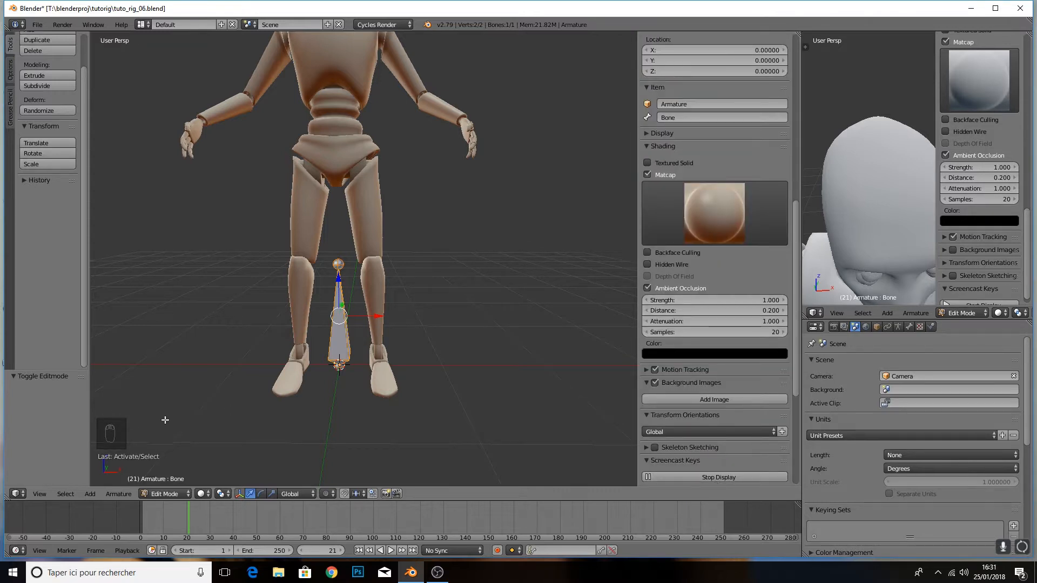
# Duplicate the bone and raise the copy about 1.777 units along Z to the mannequin's pelvis
pyautogui.moveTo(276, 363); pyautogui.dragTo(277, 381, button='middle')
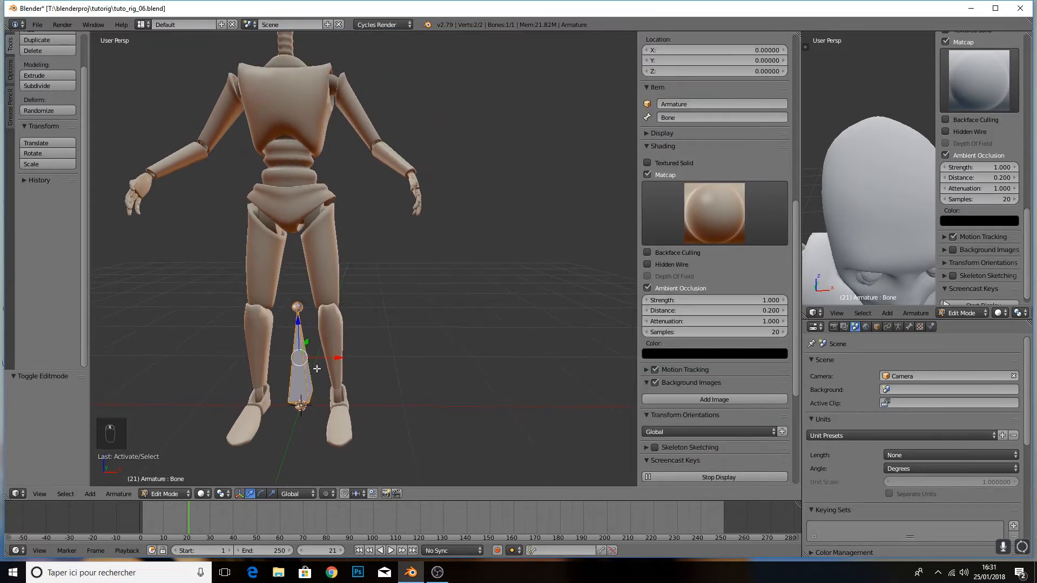
pyautogui.hotkey('shift', 'd')
pyautogui.rightClick(303, 295)
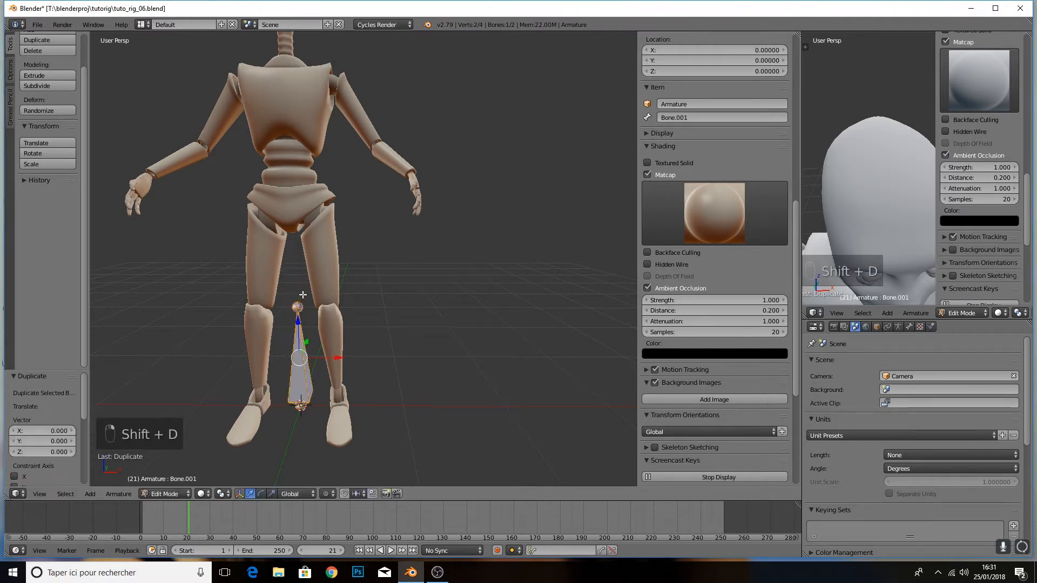
pyautogui.moveTo(299, 325); pyautogui.dragTo(295, 236)
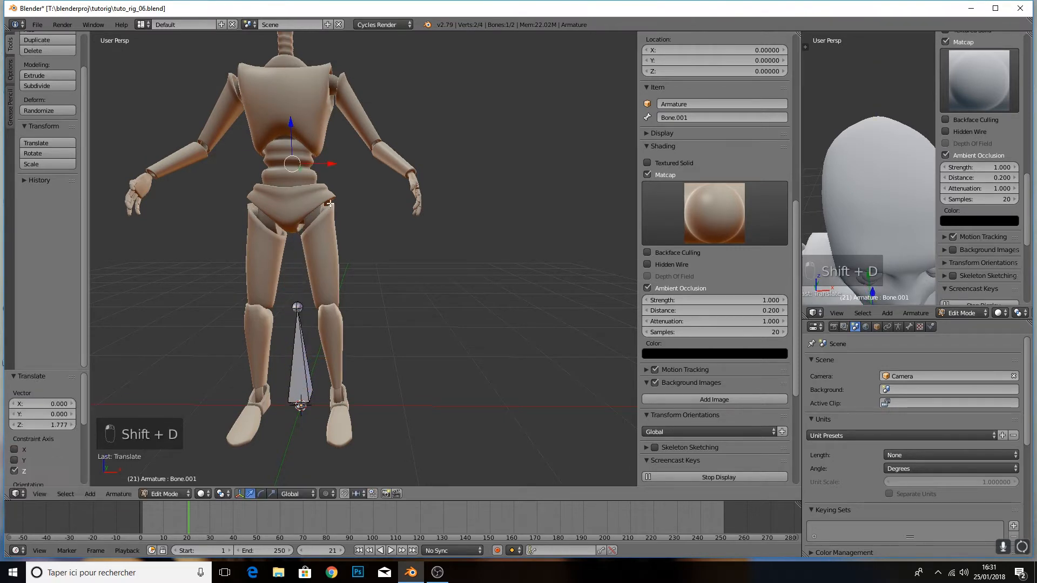
# Enable X-Ray display for the armature object
pyautogui.moveTo(295, 236)
pyautogui.mouseDown(button='middle')
pyautogui.moveTo(299, 222)
pyautogui.moveTo(308, 226)
pyautogui.mouseUp(button='middle')
pyautogui.scroll(-3, 300, 222)
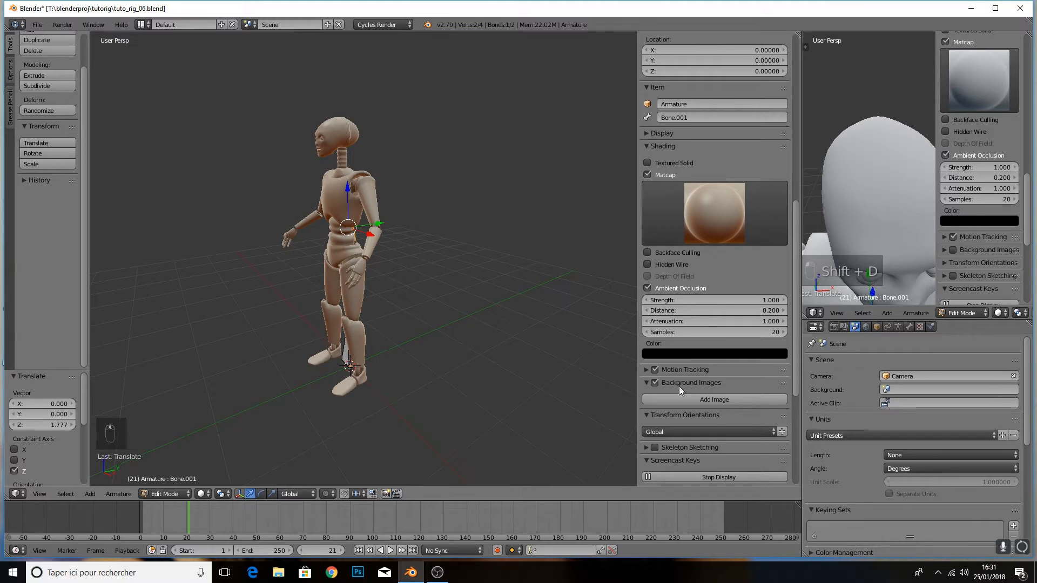
pyautogui.click(877, 327)
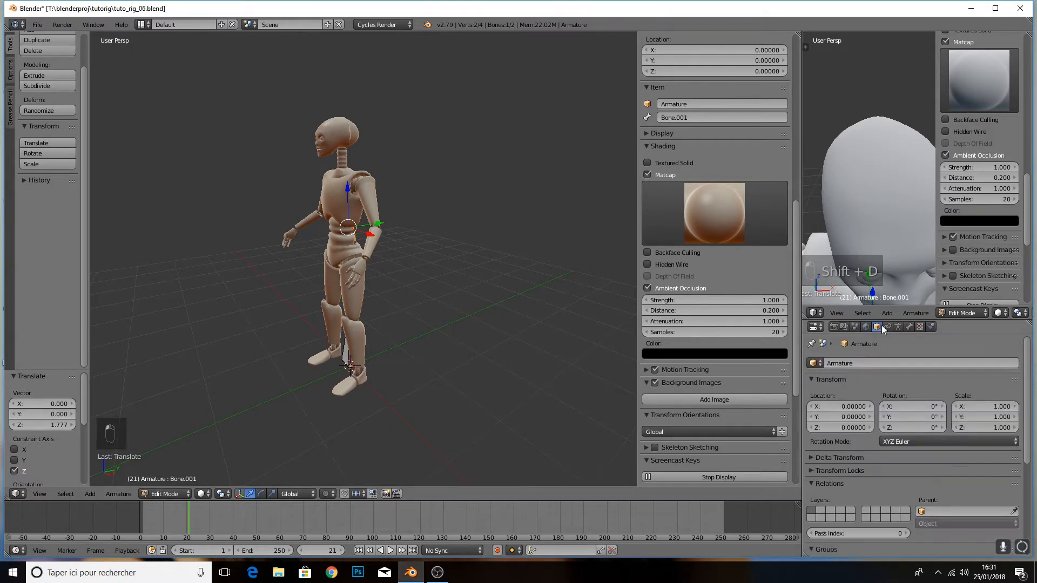
pyautogui.scroll(-5, 942, 403)
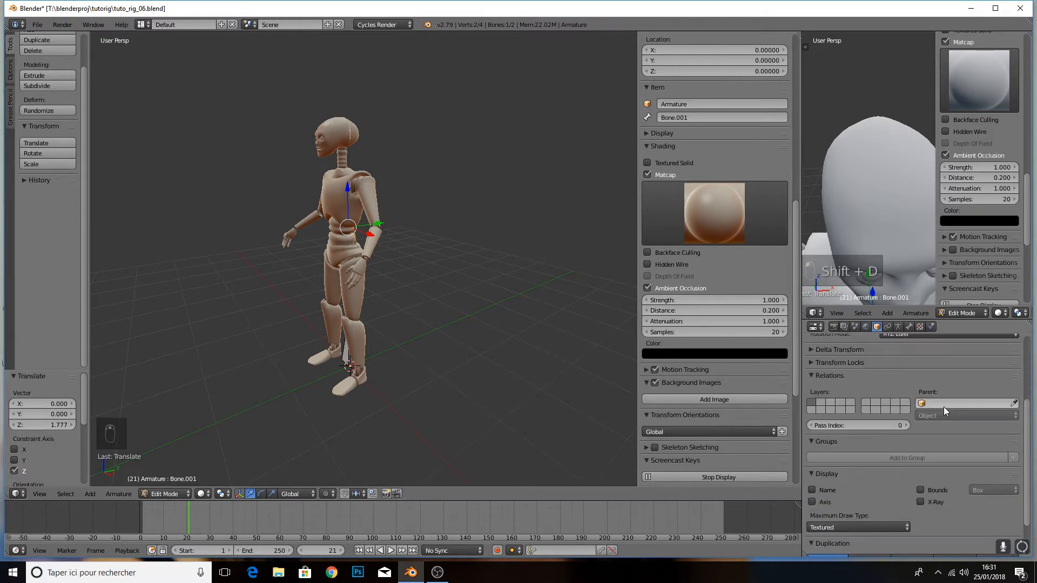
pyautogui.click(919, 501)
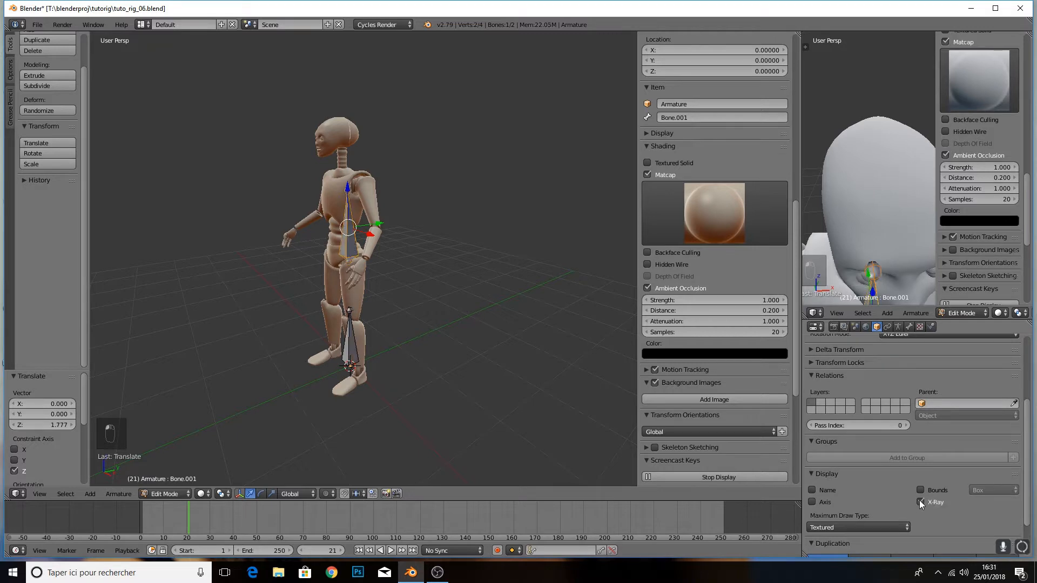
# Place the duplicated bone's lower joint inside the base of the pelvis, using the right and front orthographic views
pyautogui.scroll(4, 247, 286)
pyautogui.moveTo(378, 254)
pyautogui.mouseDown(button='middle')
pyautogui.moveTo(412, 264)
pyautogui.moveTo(380, 257)
pyautogui.mouseUp(button='middle')
pyautogui.scroll(-2, 379, 257)
pyautogui.scroll(-1, 379, 257)
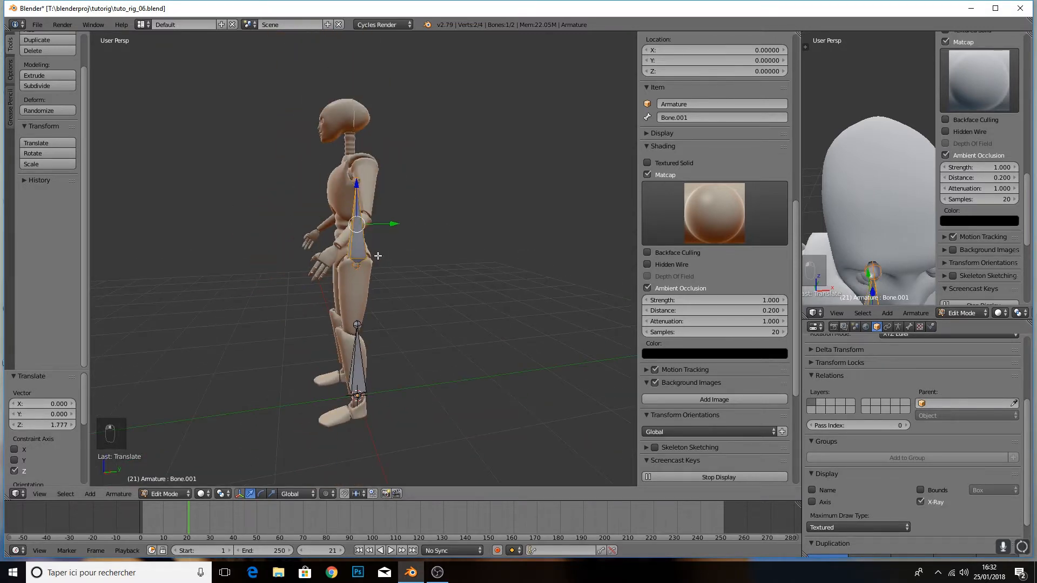
pyautogui.press('KP_3')
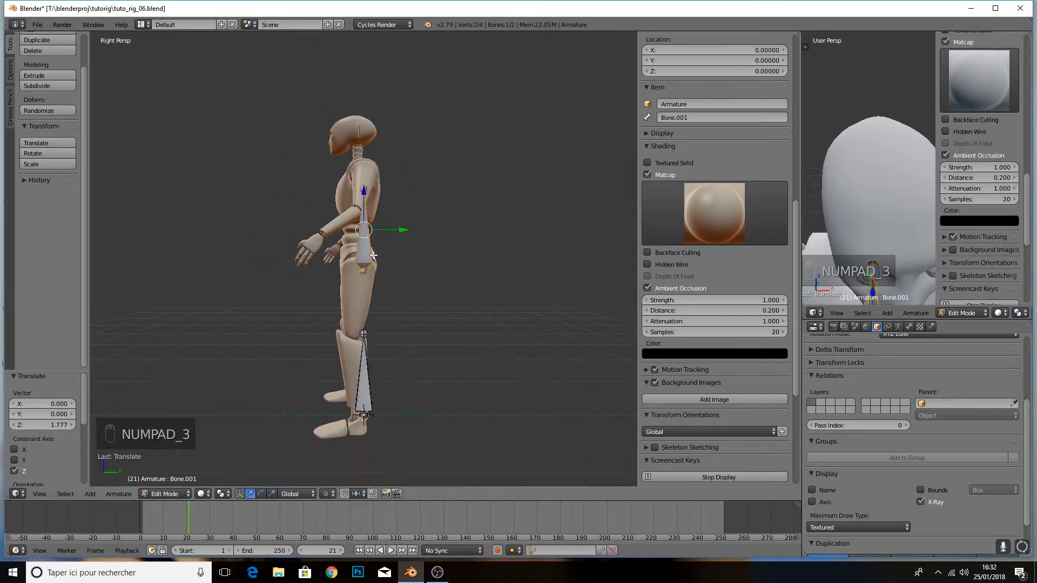
pyautogui.press('KP_5')
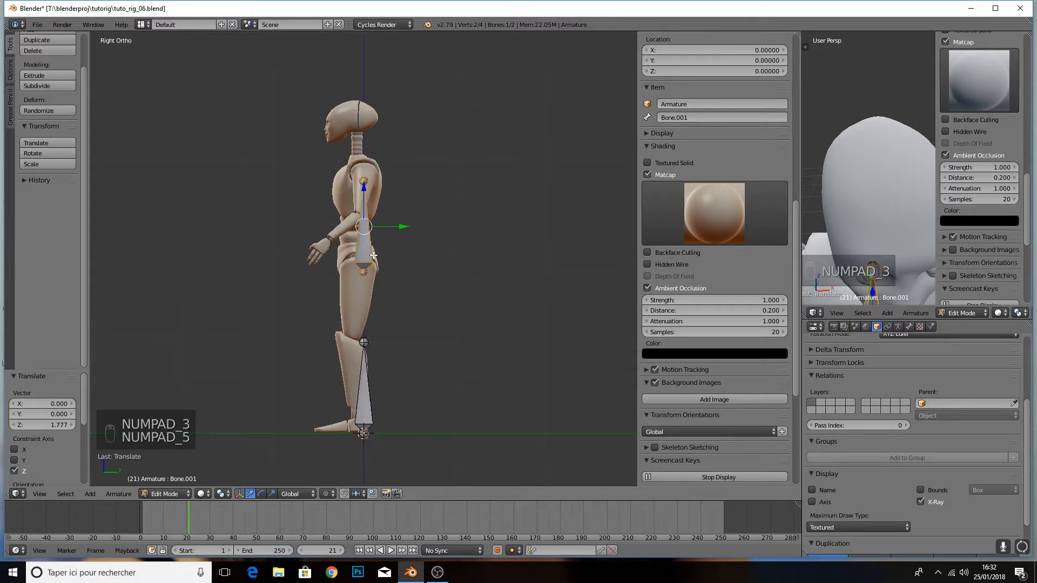
pyautogui.rightClick(378, 272)
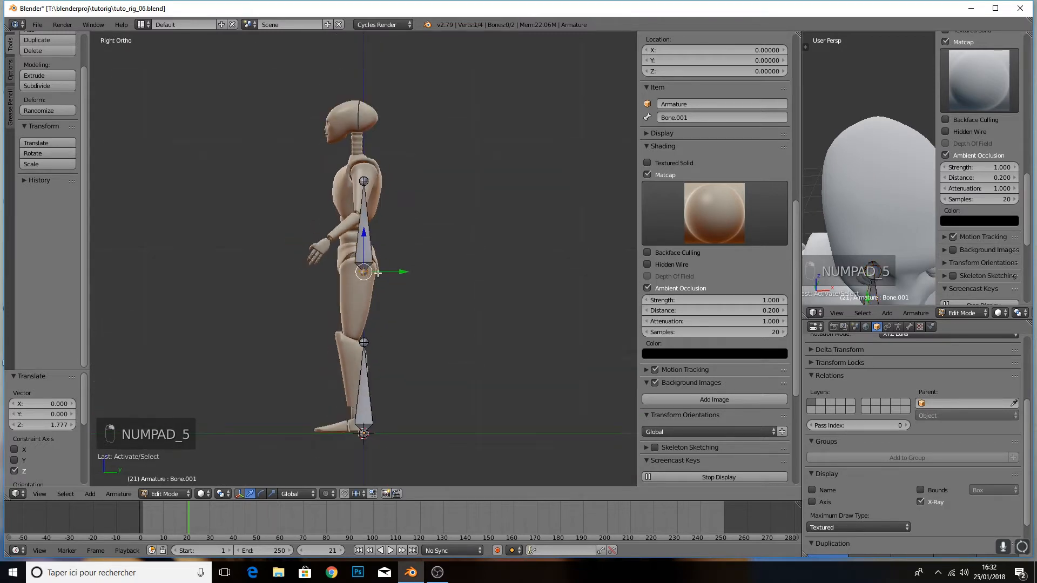
pyautogui.scroll(2, 377, 282)
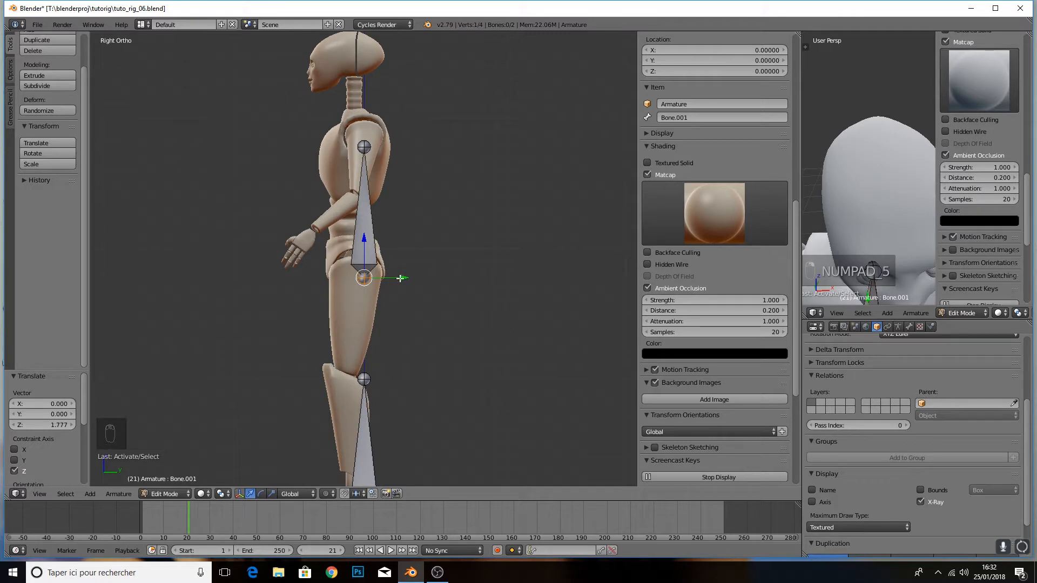
pyautogui.moveTo(400, 278); pyautogui.dragTo(384, 276)
pyautogui.moveTo(348, 240); pyautogui.dragTo(347, 232)
pyautogui.scroll(1, 345, 270)
pyautogui.moveTo(350, 271); pyautogui.dragTo(348, 272)
pyautogui.press('KP_1')
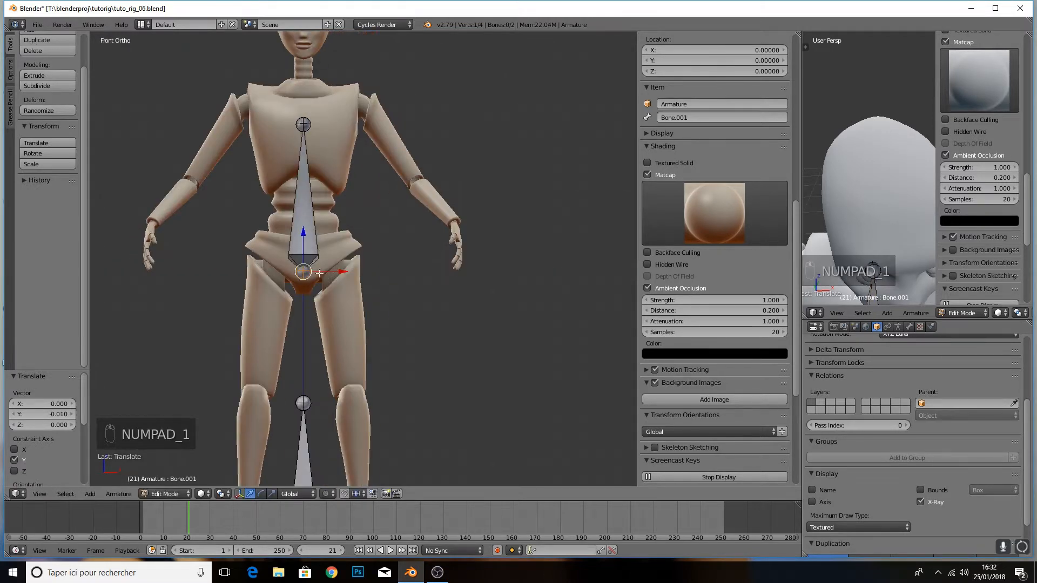
pyautogui.moveTo(304, 232); pyautogui.dragTo(425, 239)
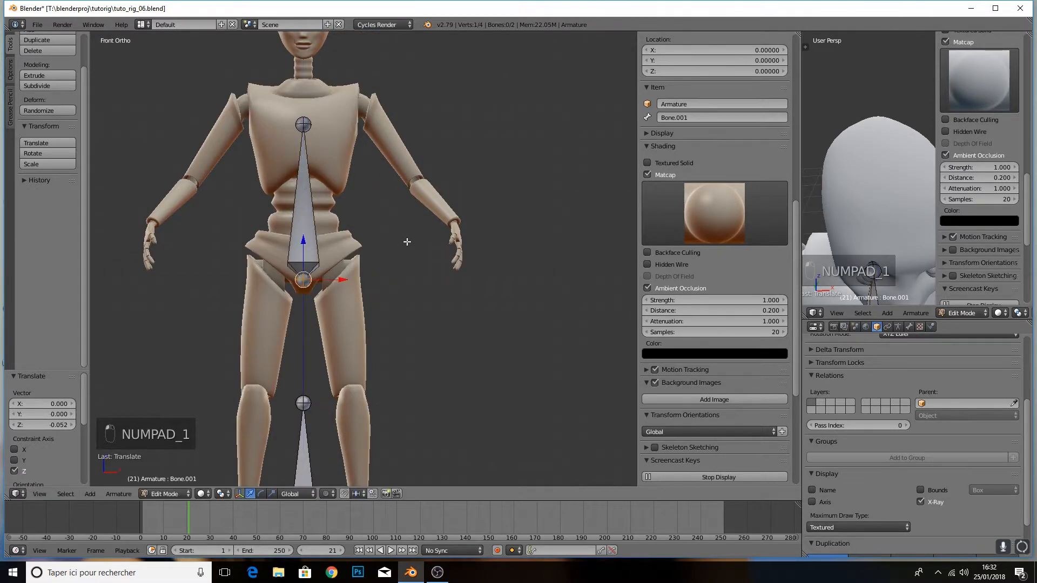
# Lower the pelvis bone's upper joint to the waist and align it with the body in the right view
pyautogui.press('KP_3')
pyautogui.rightClick(365, 125)
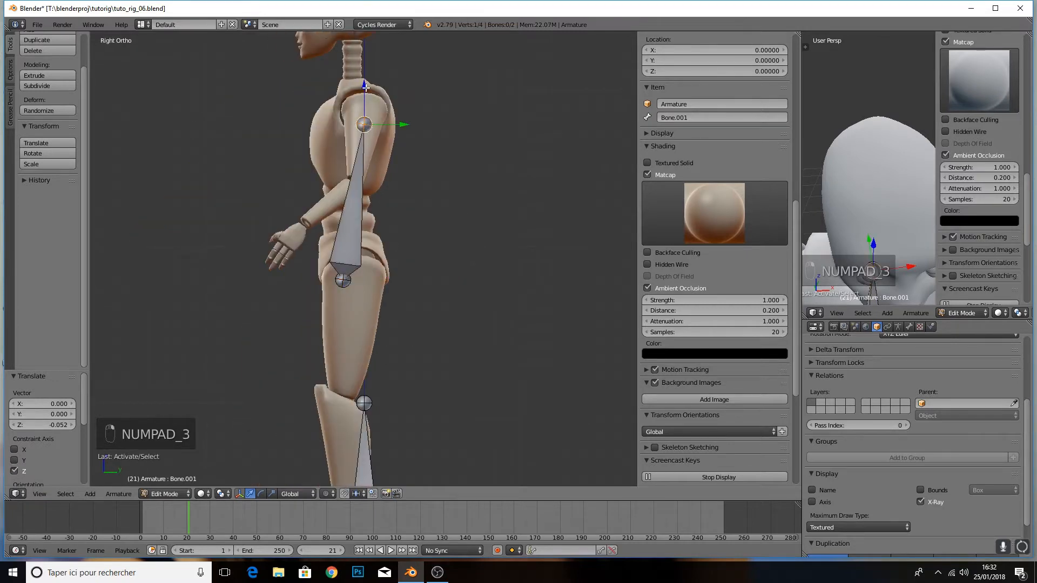
pyautogui.moveTo(365, 85); pyautogui.dragTo(364, 216)
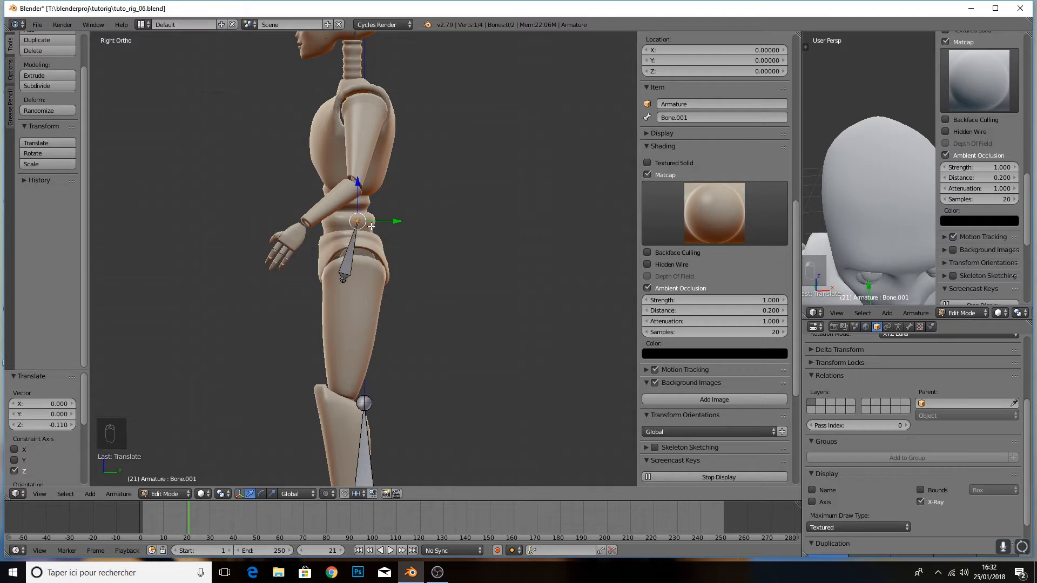
# Extrude a short spine bone upward from the pelvis bone's tip to the bottom of the chest
pyautogui.press('e')
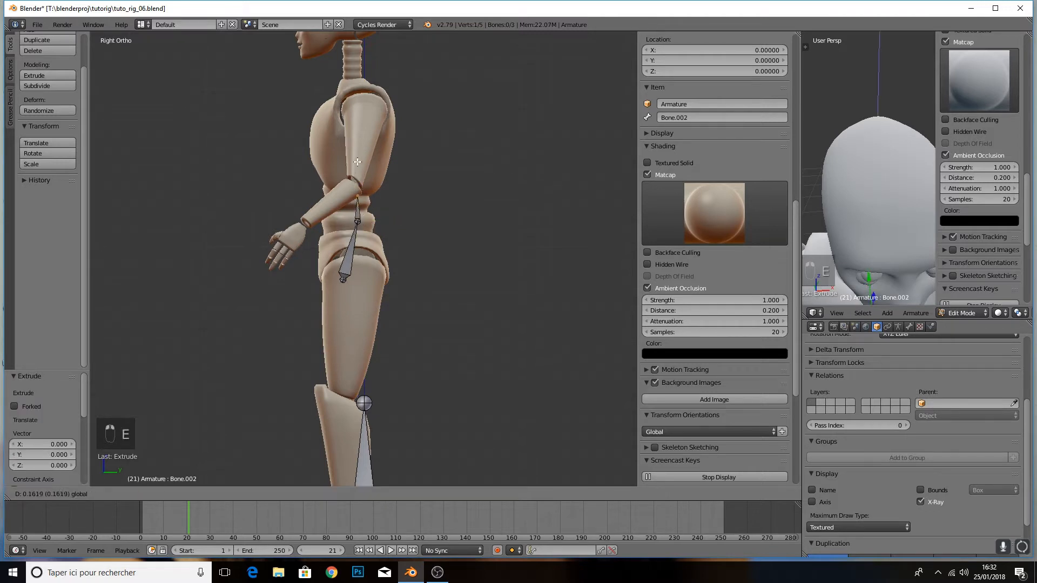
pyautogui.click(375, 194)
pyautogui.moveTo(387, 194); pyautogui.dragTo(363, 166)
pyautogui.rightClick(358, 225)
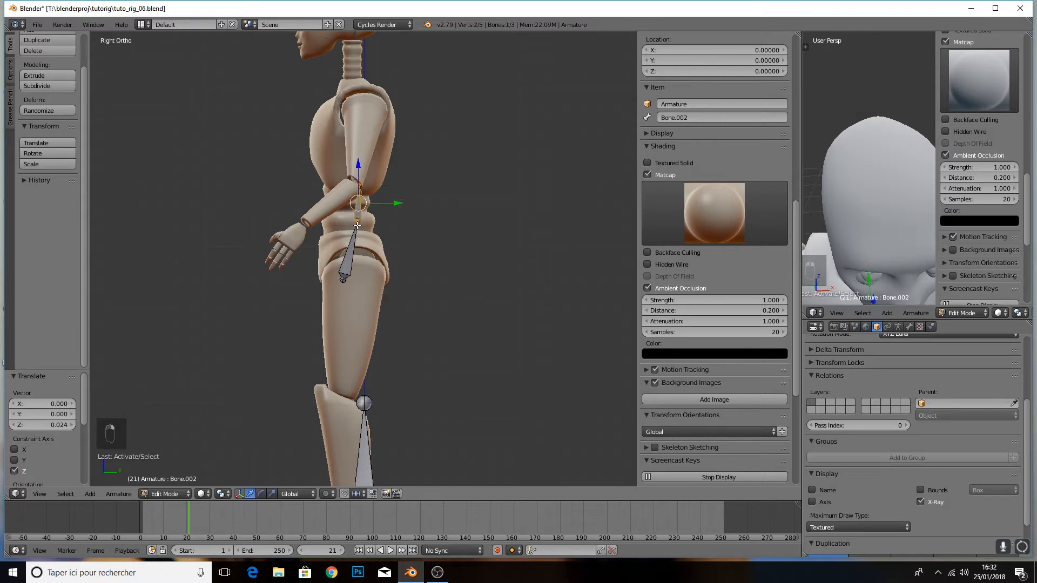
pyautogui.rightClick(360, 209)
pyautogui.rightClick(352, 243)
pyautogui.rightClick(358, 209)
# Extrude a chest bone from the spine bone's tip up to the base of the neck and center its tip in depth
pyautogui.rightClick(359, 185)
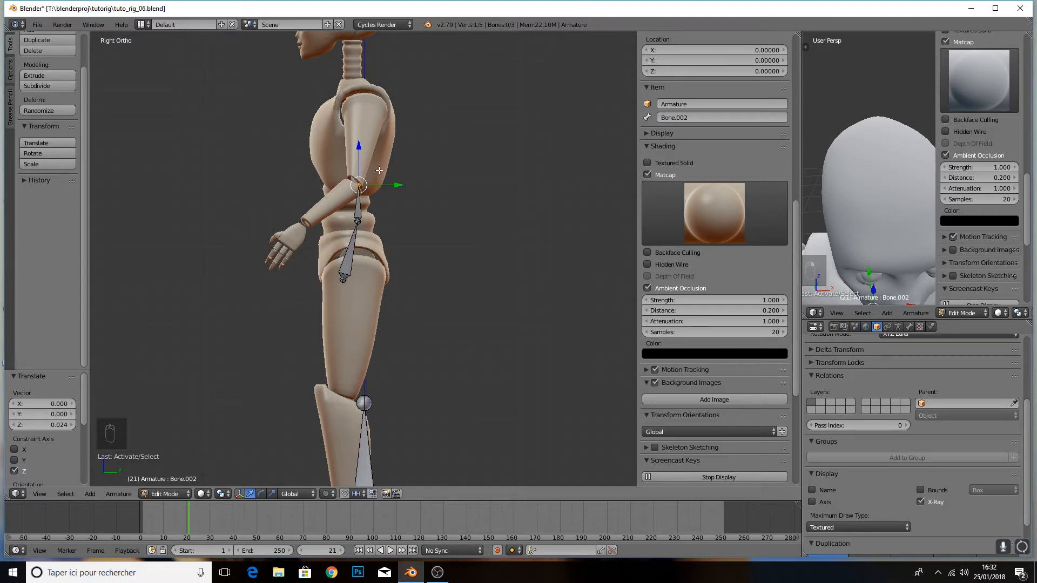
pyautogui.press('e')
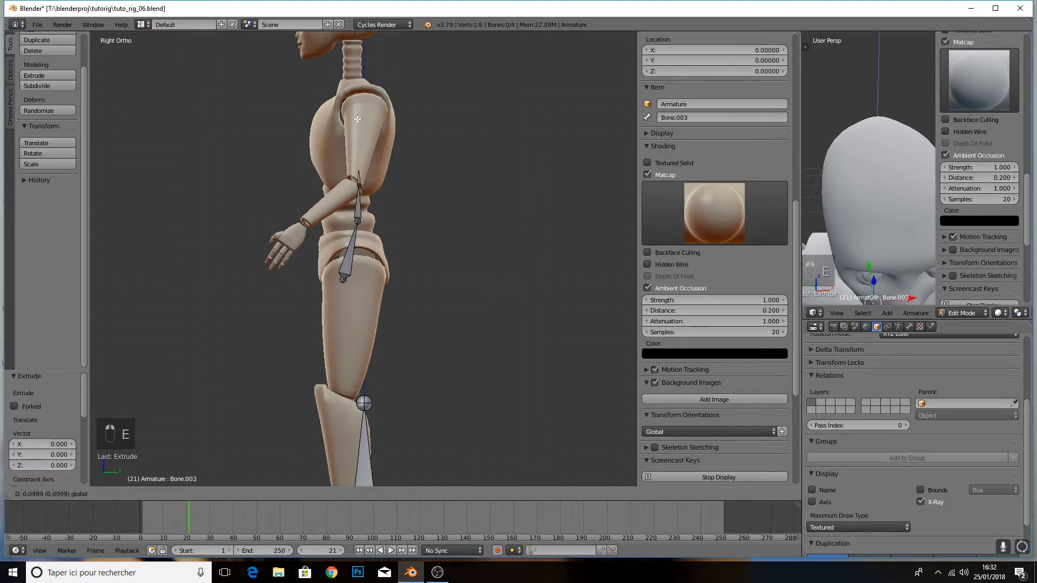
pyautogui.click(356, 62)
pyautogui.moveTo(394, 101); pyautogui.dragTo(379, 102)
# Duplicate the pelvis bone and offset the copy about 0.21 along X toward the mannequin's left hip
pyautogui.press('KP_1')
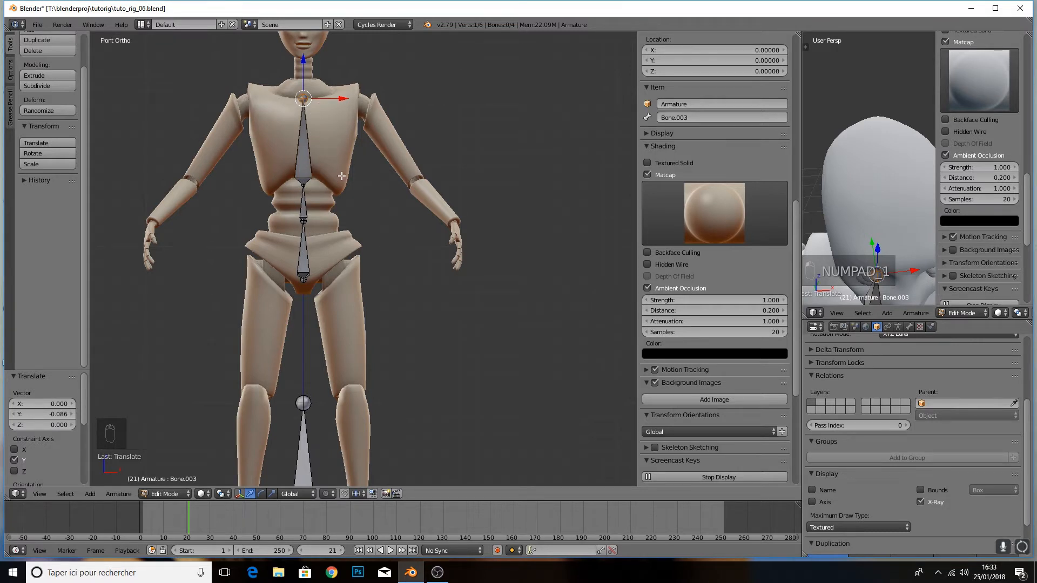
pyautogui.rightClick(306, 187)
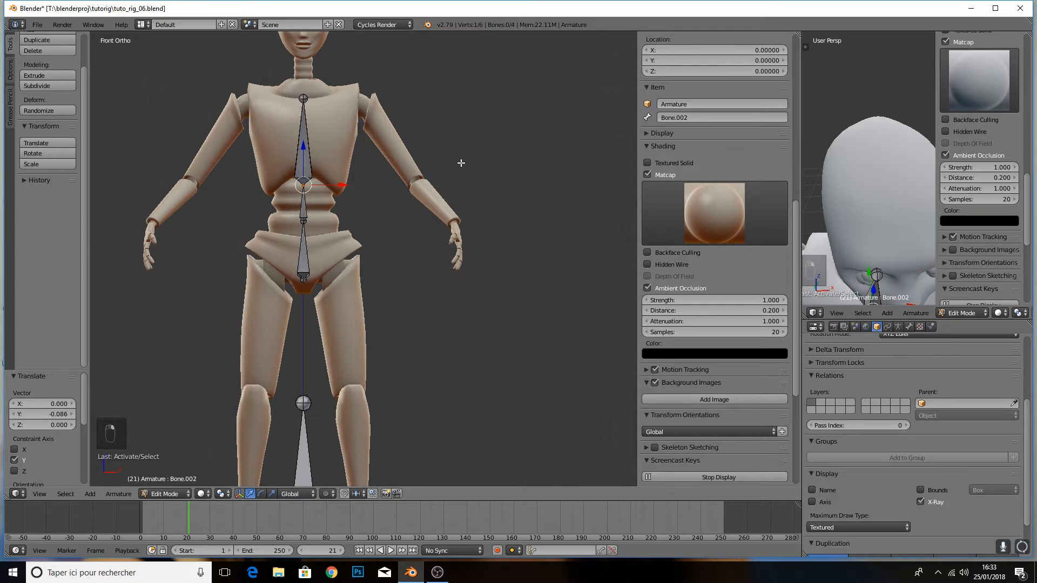
pyautogui.press('KP_3')
pyautogui.moveTo(405, 151); pyautogui.dragTo(350, 167, button='middle')
pyautogui.rightClick(316, 265)
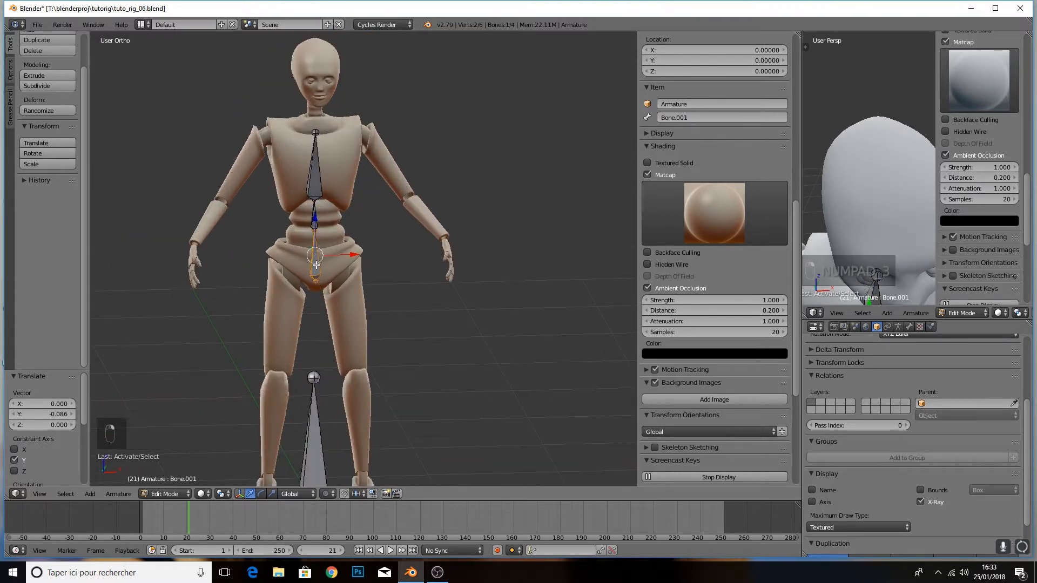
pyautogui.hotkey('shift', 'd')
pyautogui.press('x')
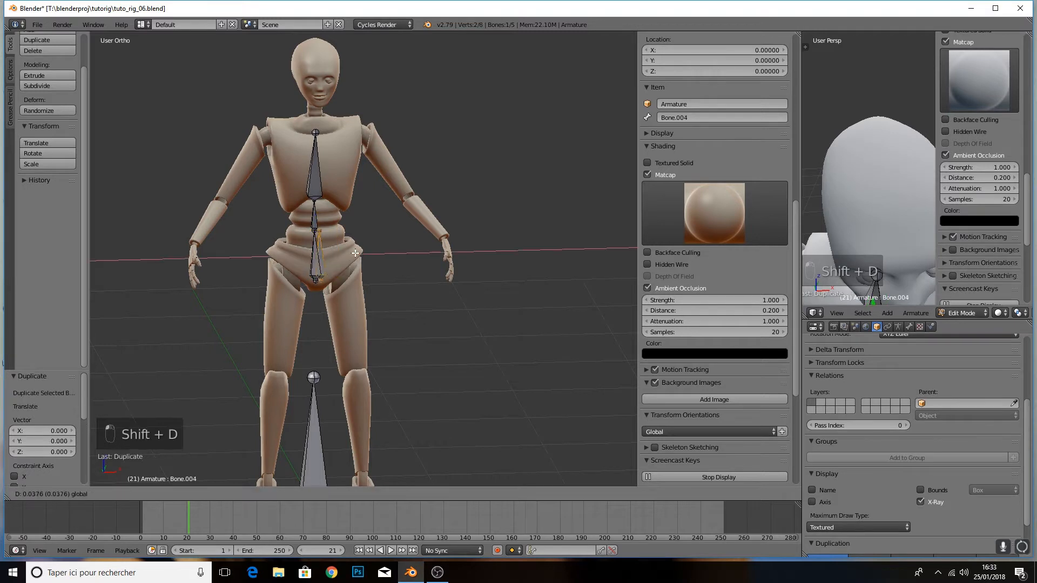
pyautogui.click(351, 230)
# Raise the duplicated bone's lower joint about 0.05 along Z to seat it at the left hip
pyautogui.rightClick(343, 228)
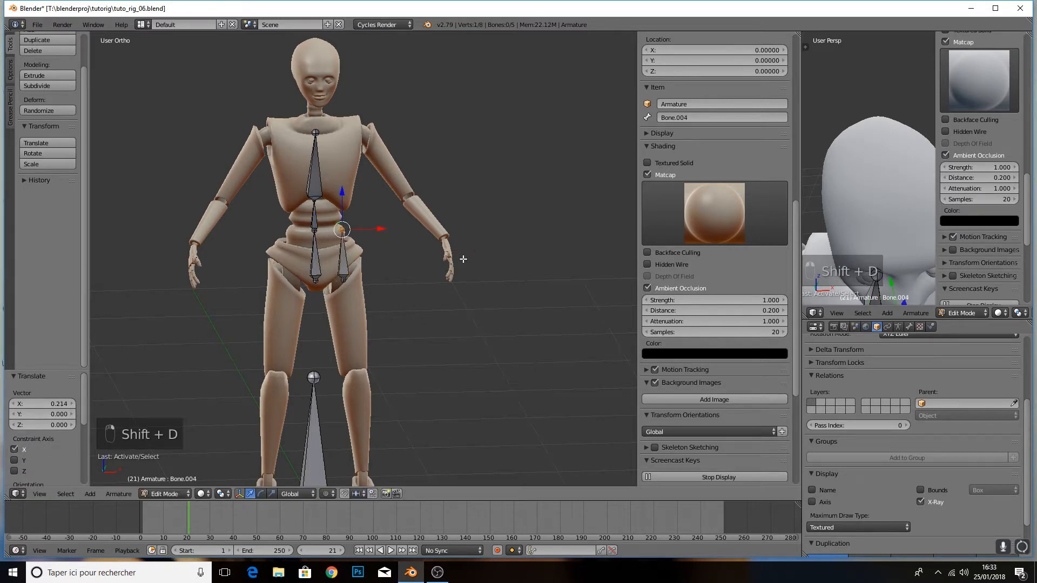
pyautogui.moveTo(550, 301); pyautogui.dragTo(514, 293, button='middle')
pyautogui.rightClick(340, 263)
pyautogui.moveTo(341, 223); pyautogui.dragTo(340, 216)
# Lower the duplicated bone's tip about 1.15 along Z to the knee and shift it about 0.15 forward along Y to form the thigh
pyautogui.rightClick(340, 222)
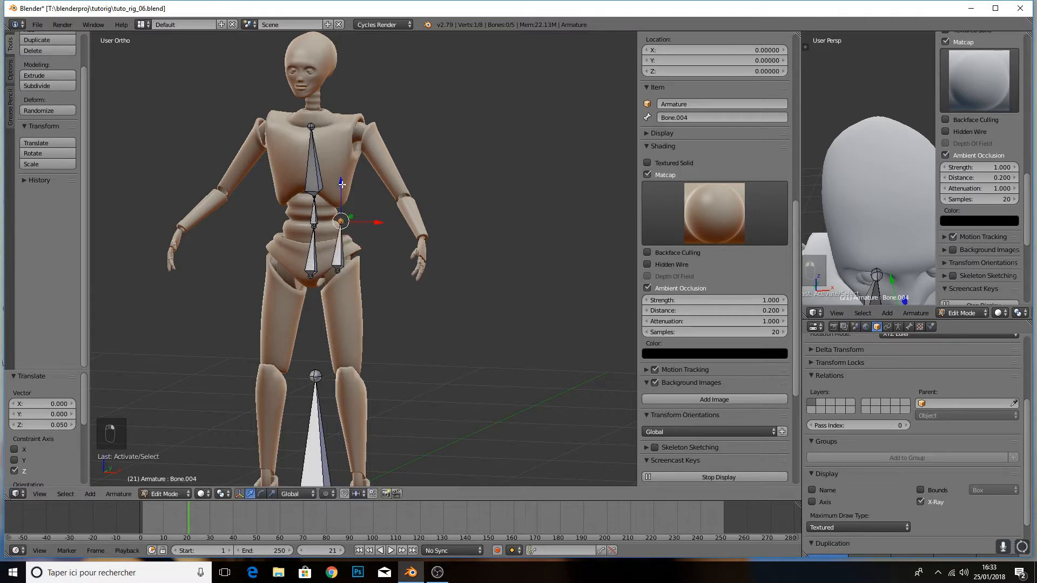
pyautogui.moveTo(342, 181); pyautogui.dragTo(342, 332)
pyautogui.moveTo(462, 366); pyautogui.dragTo(366, 370, button='middle')
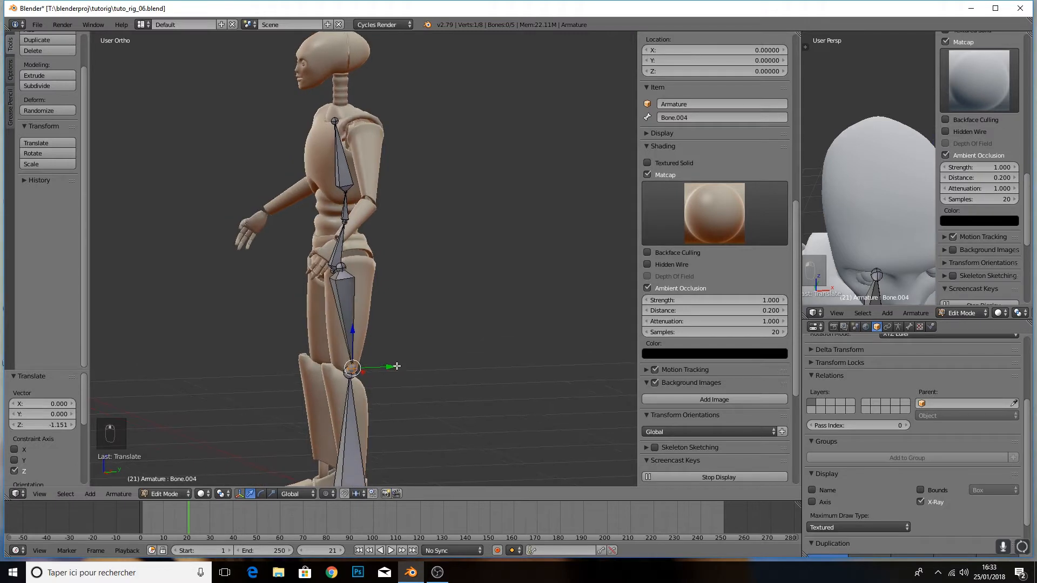
pyautogui.moveTo(396, 367); pyautogui.dragTo(378, 369)
pyautogui.rightClick(341, 266)
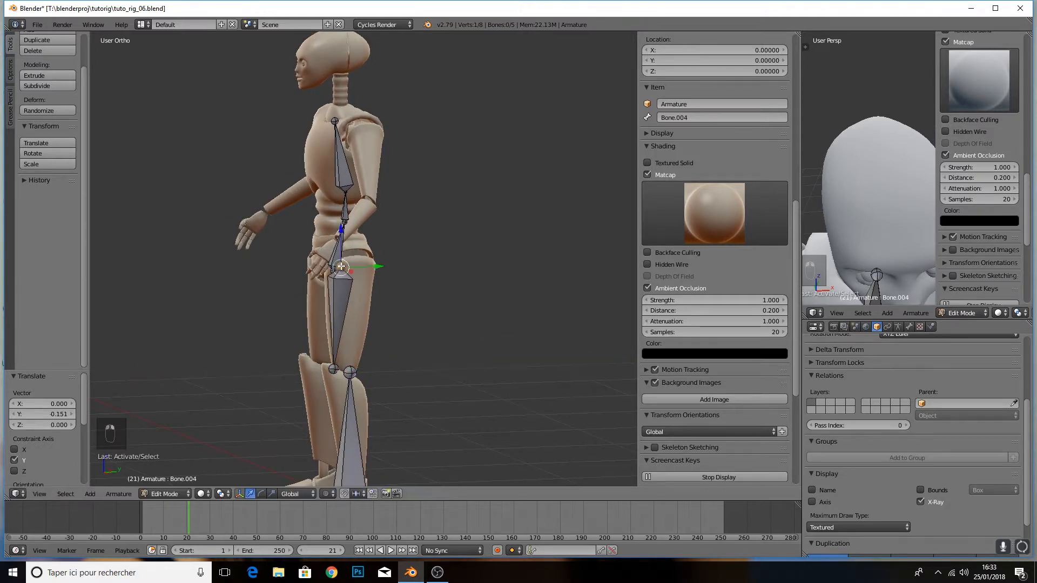
pyautogui.rightClick(334, 366)
pyautogui.moveTo(335, 367); pyautogui.dragTo(450, 363, button='middle')
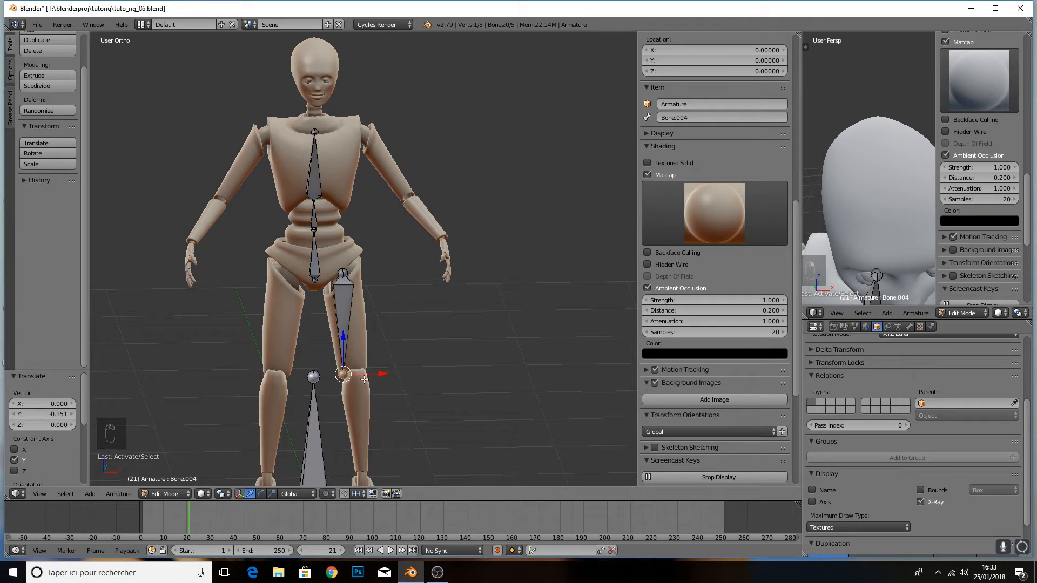
# Test the thigh bone in Pose Mode by rotating it about -60.5° around X, clear its rotation and return to Edit Mode
pyautogui.moveTo(366, 384); pyautogui.dragTo(351, 363, button='middle')
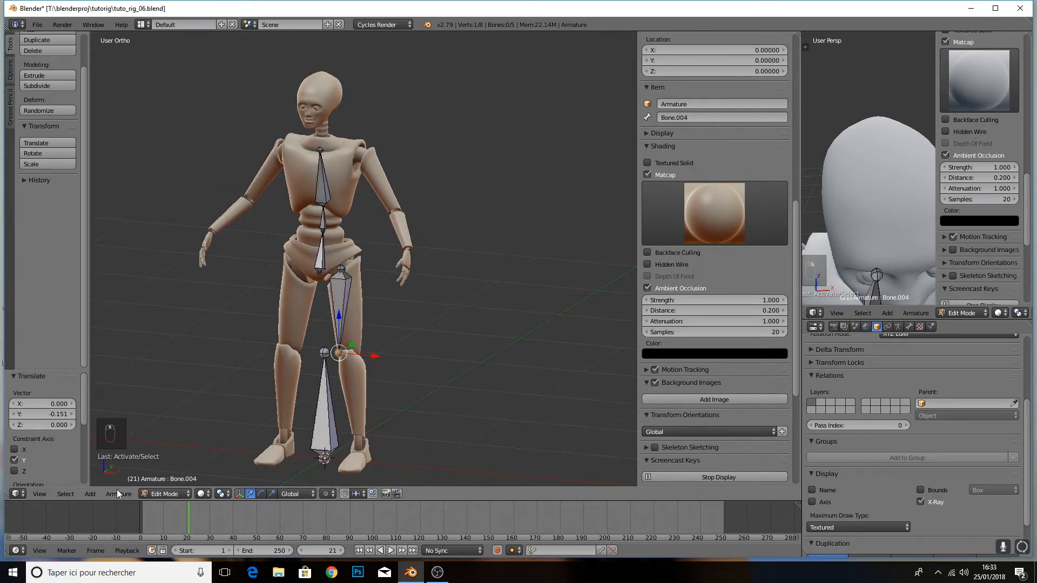
pyautogui.click(162, 494)
pyautogui.click(163, 457)
pyautogui.moveTo(300, 387); pyautogui.dragTo(335, 303, button='middle')
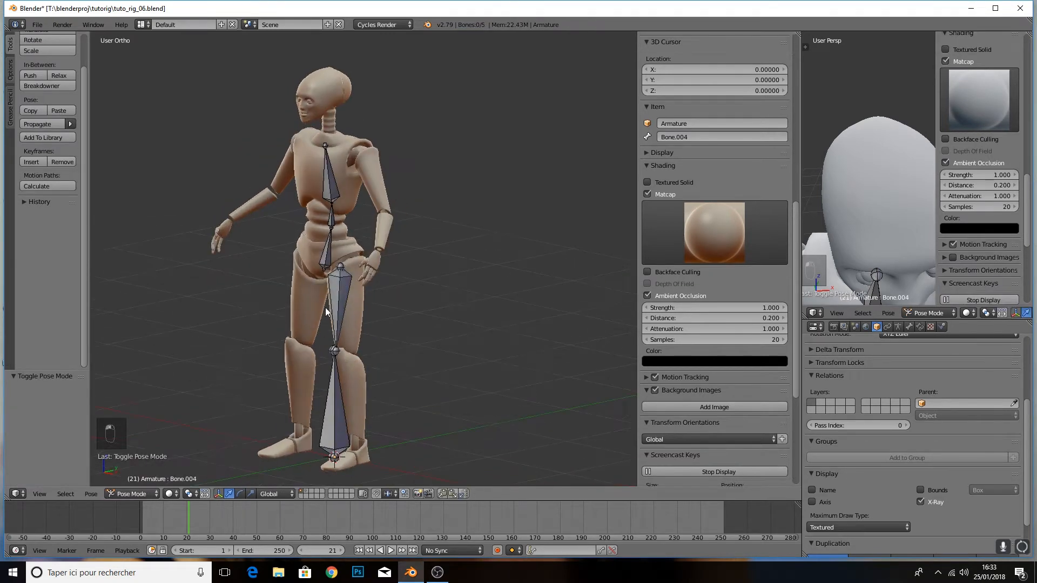
pyautogui.click(239, 493)
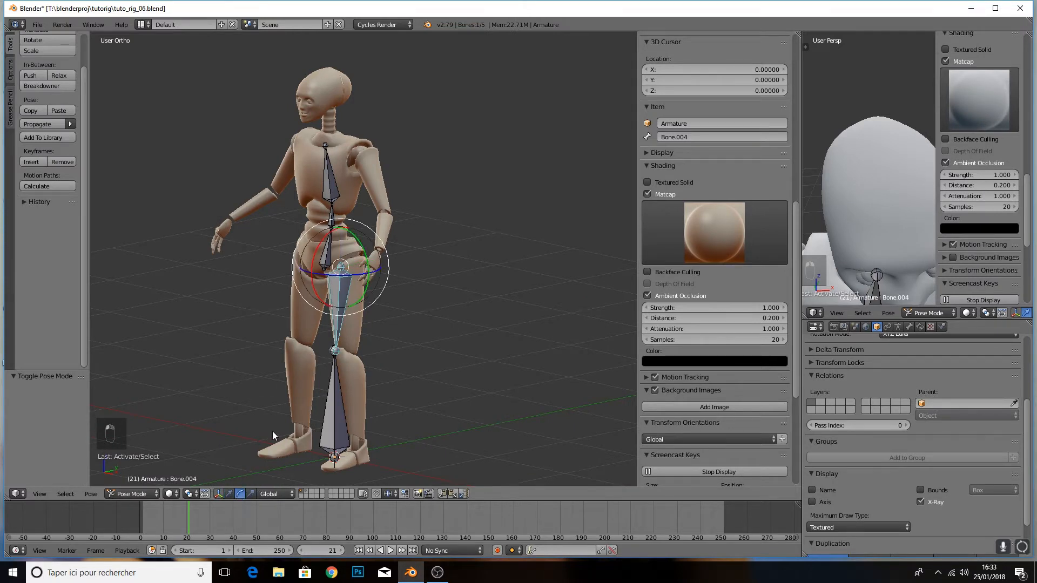
pyautogui.moveTo(311, 251); pyautogui.dragTo(334, 228)
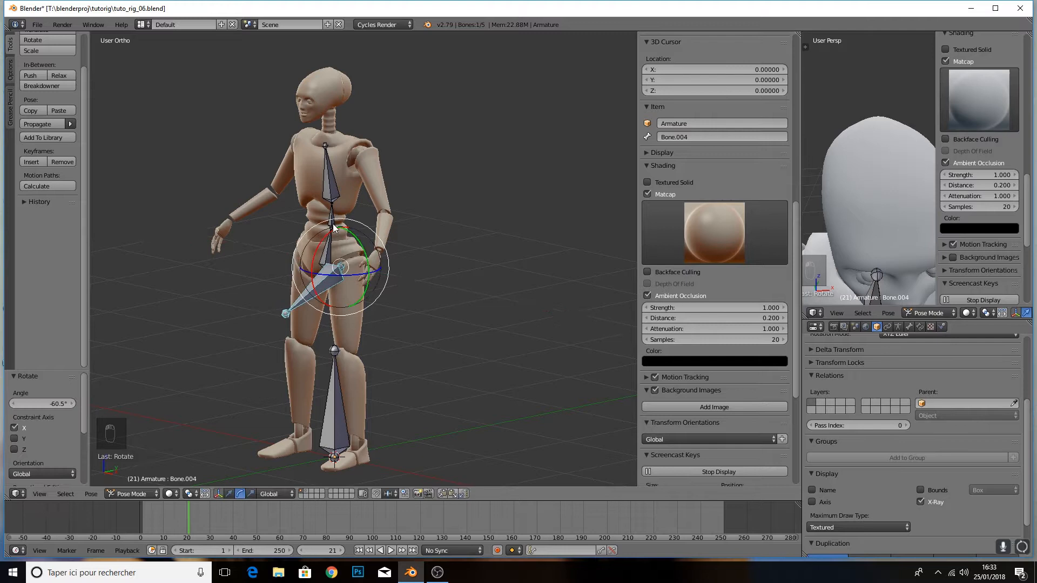
pyautogui.rightClick(284, 319)
pyautogui.hotkey('alt', 'r')
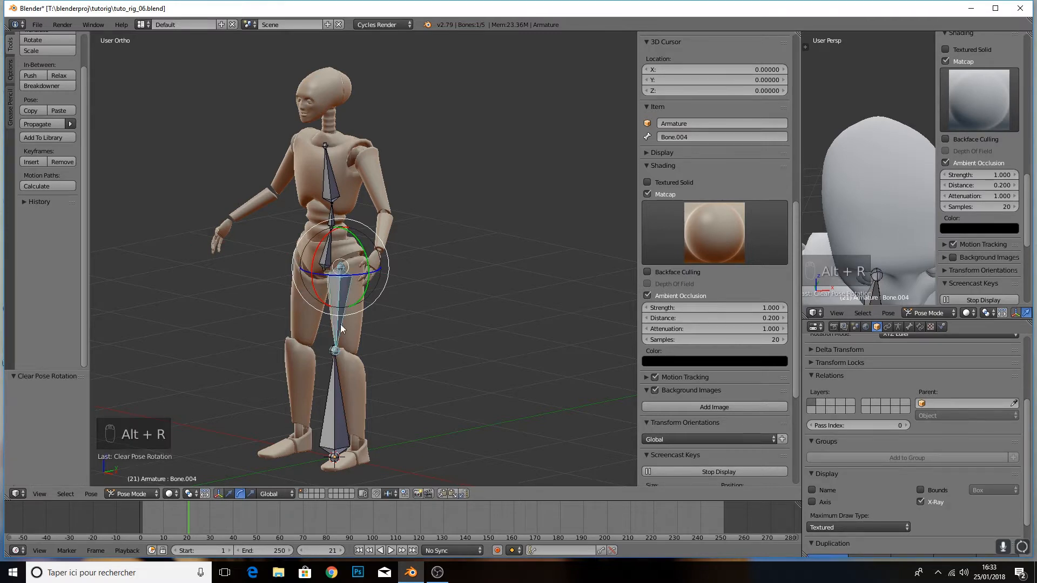
pyautogui.click(136, 492)
pyautogui.click(135, 475)
# Extrude a shin bone about 0.86 straight down from the thigh bone's tip to the ankle in the front orthographic view
pyautogui.scroll(4, 361, 329)
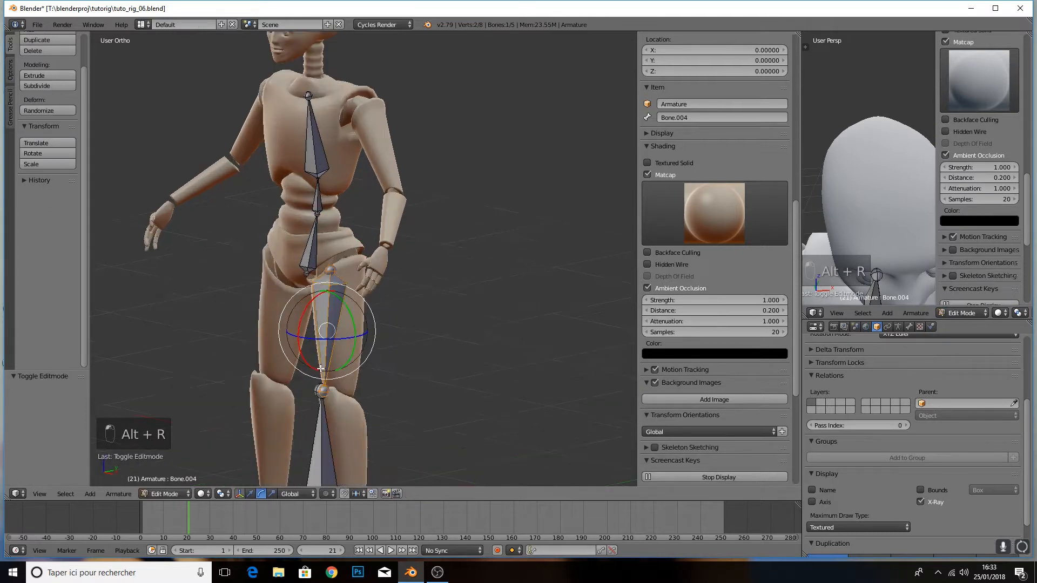
pyautogui.moveTo(284, 390); pyautogui.dragTo(337, 380, button='middle')
pyautogui.rightClick(336, 393)
pyautogui.scroll(-2, 335, 393)
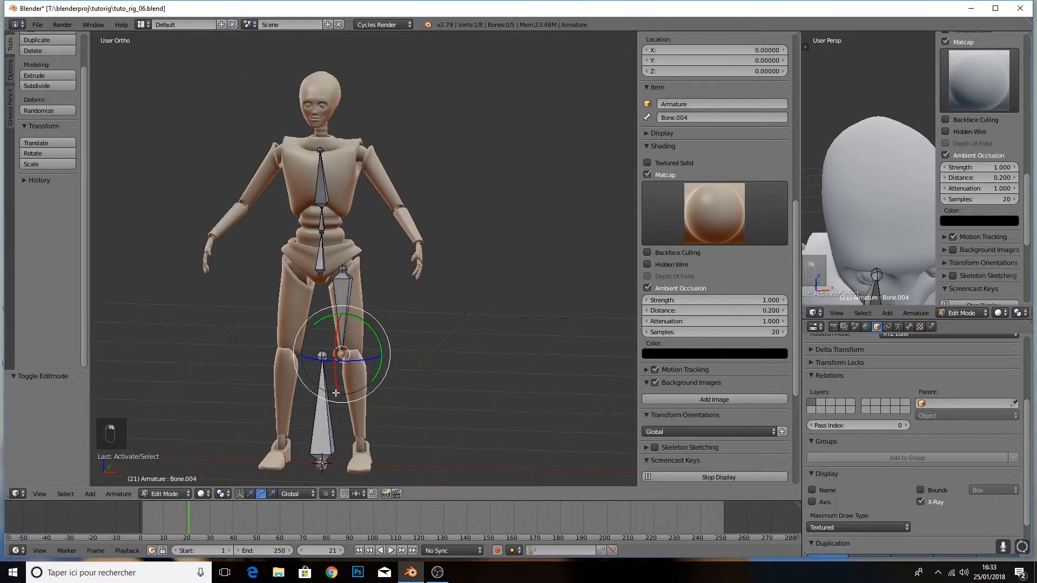
pyautogui.press('KP_1')
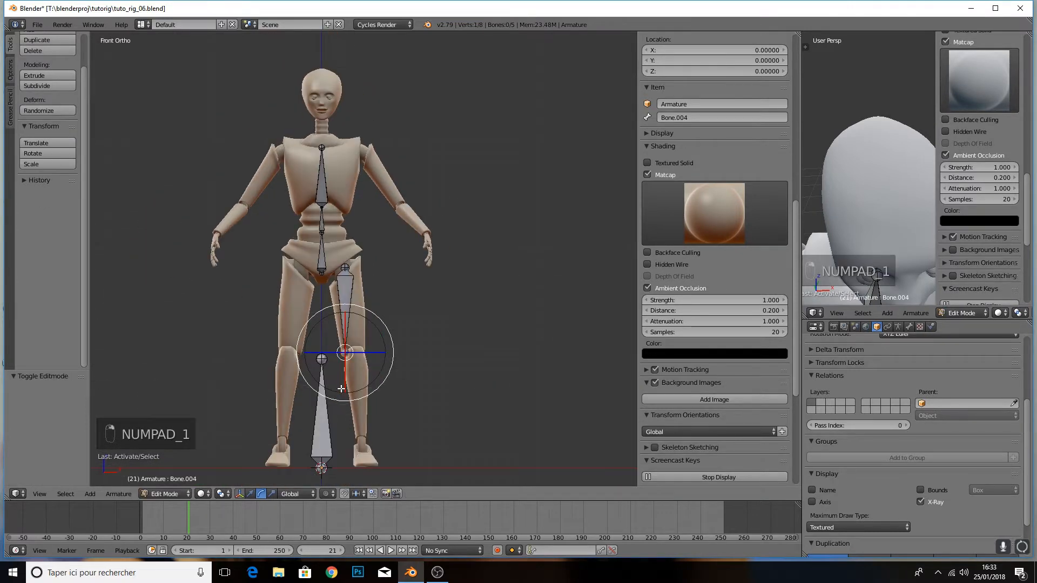
pyautogui.click(250, 493)
pyautogui.press('e')
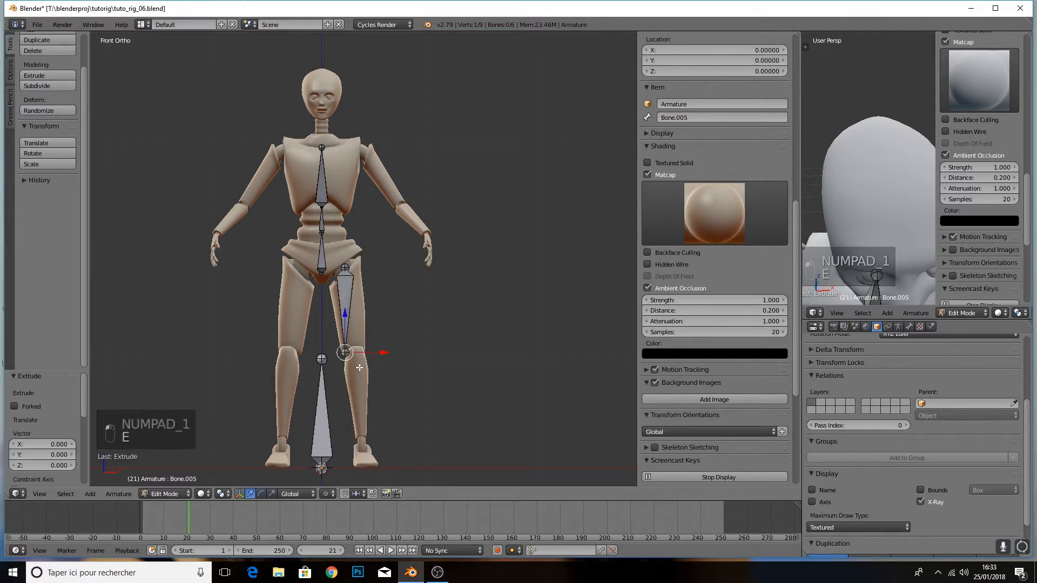
pyautogui.click(349, 360)
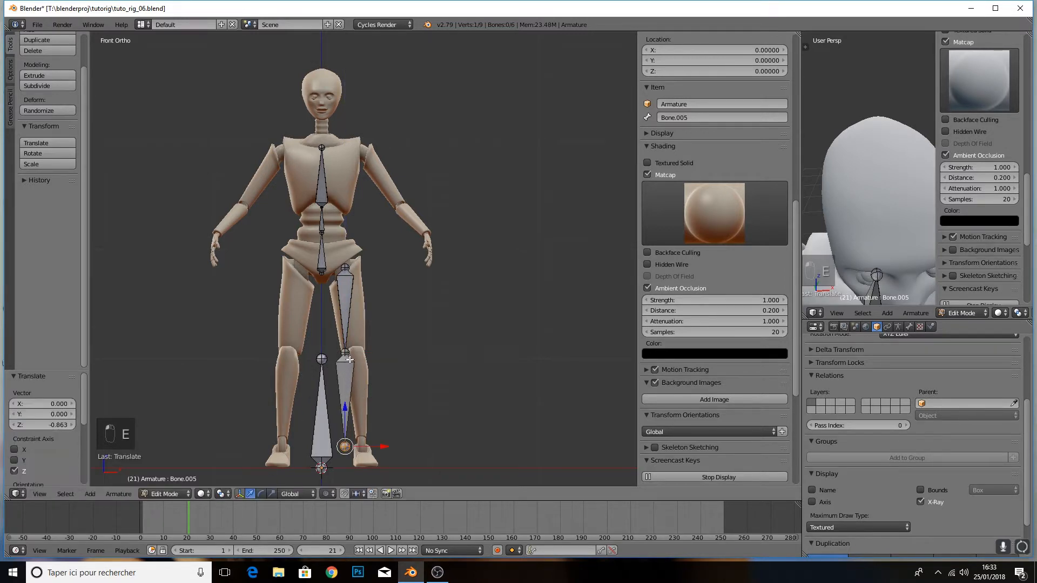
# Hide the large root bone overlapping the lower leg in the right orthographic view
pyautogui.press('KP_3')
pyautogui.rightClick(358, 358)
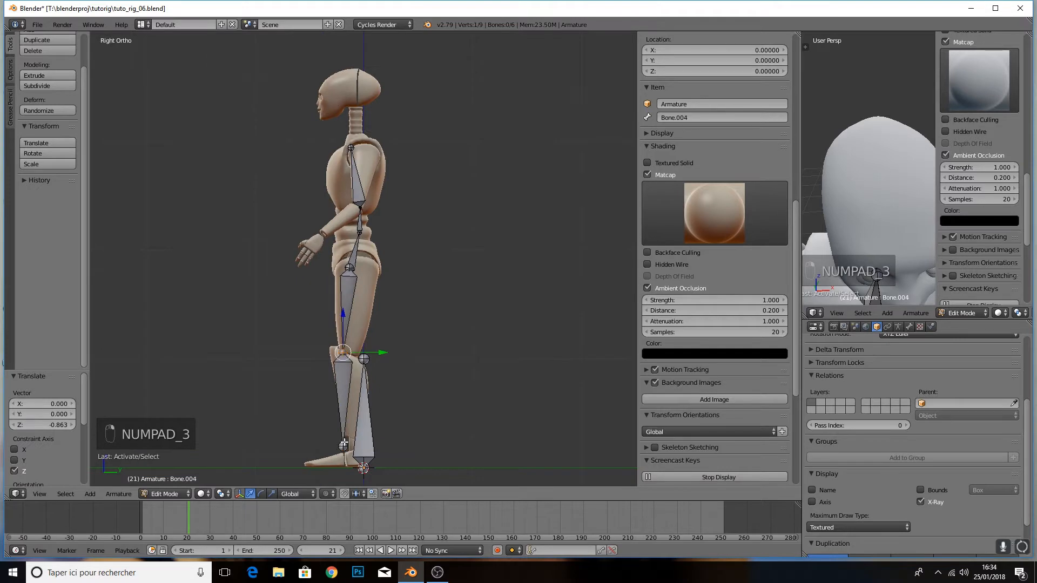
pyautogui.rightClick(346, 444)
pyautogui.scroll(1, 364, 452)
pyautogui.keyDown('shift'); pyautogui.moveTo(364, 452); pyautogui.dragTo(333, 385, button='middle'); pyautogui.keyUp('shift')
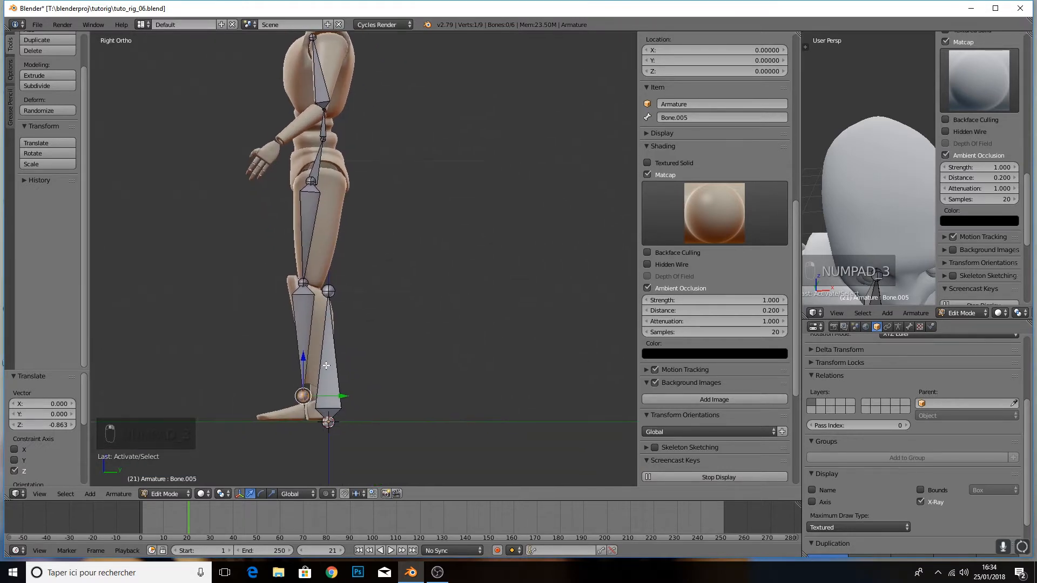
pyautogui.rightClick(334, 385)
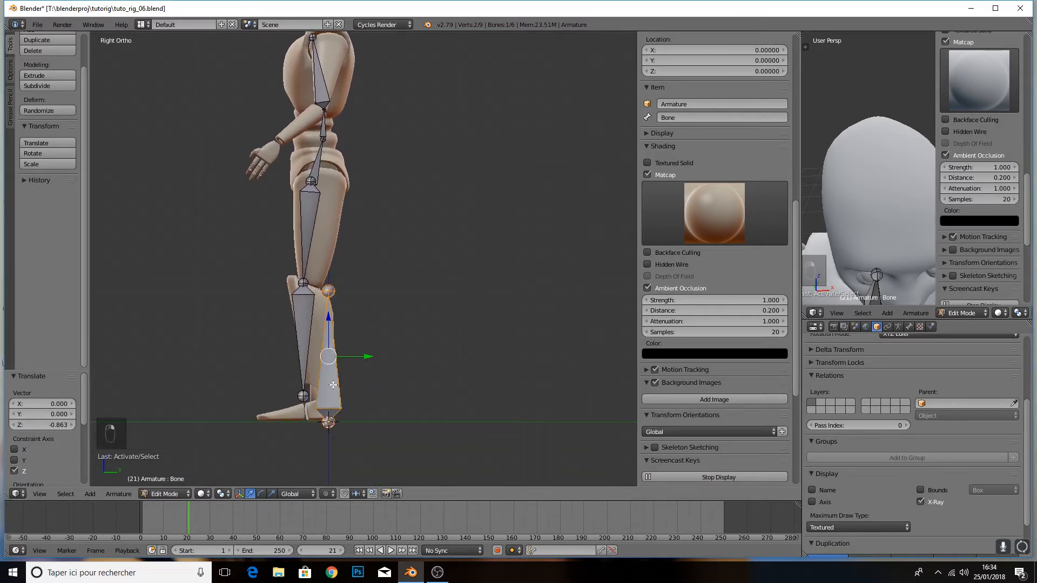
pyautogui.press('h')
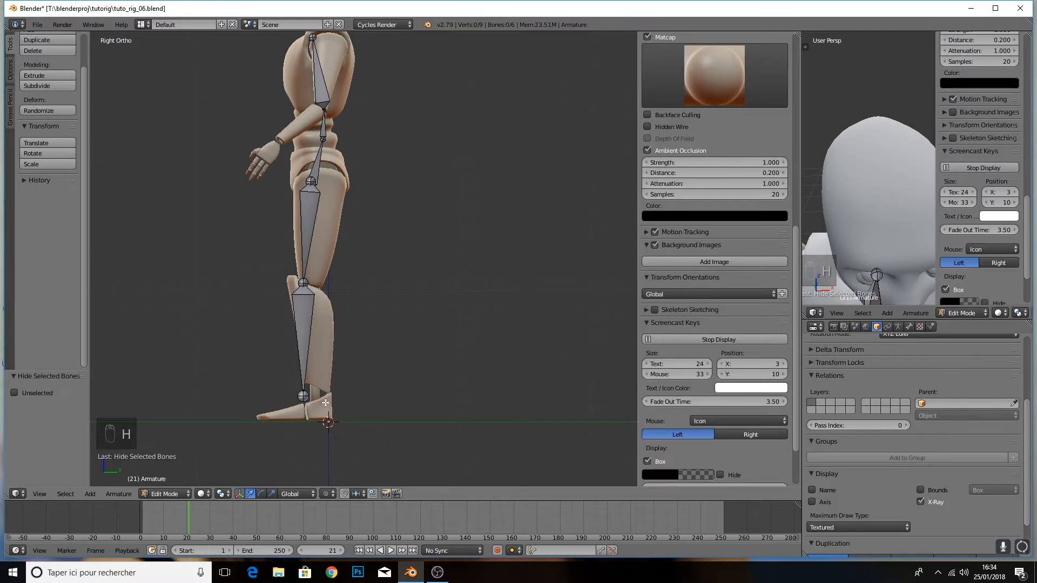
# Move the shin bone's lower joint back along Y into the ankle and shift the knee joint back about 0.02
pyautogui.rightClick(305, 399)
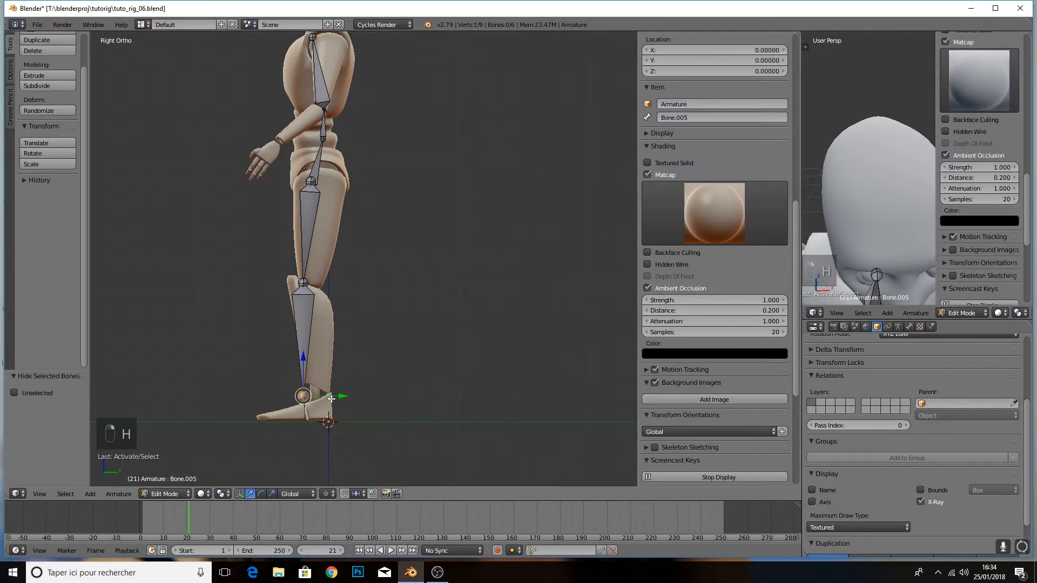
pyautogui.press('g')
pyautogui.press('y')
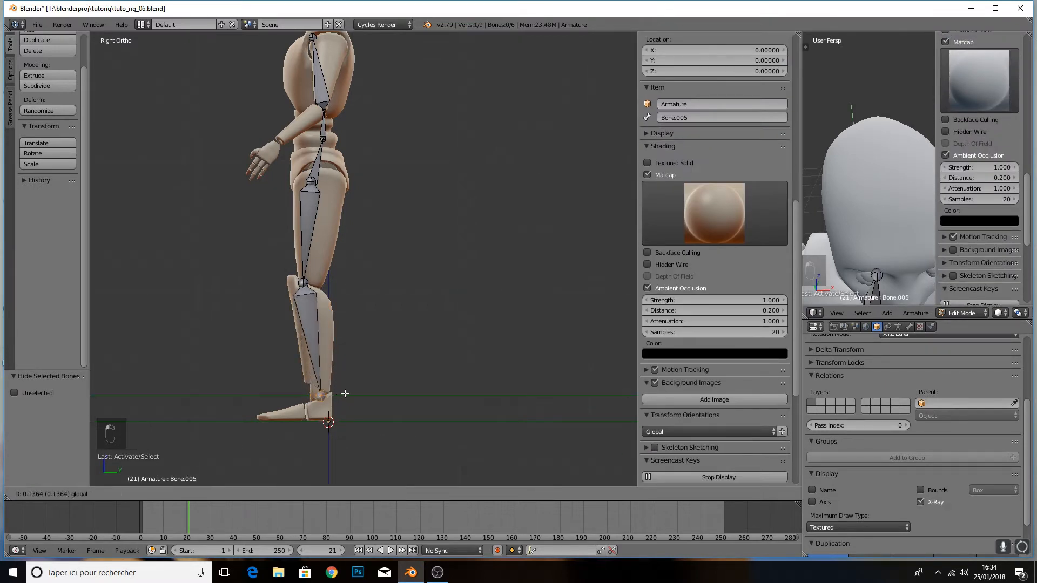
pyautogui.click(345, 389)
pyautogui.rightClick(304, 290)
pyautogui.moveTo(331, 286); pyautogui.dragTo(334, 285)
# Extrude a heel bone from the ankle joint and place its tip just behind the heel at ground level
pyautogui.rightClick(325, 398)
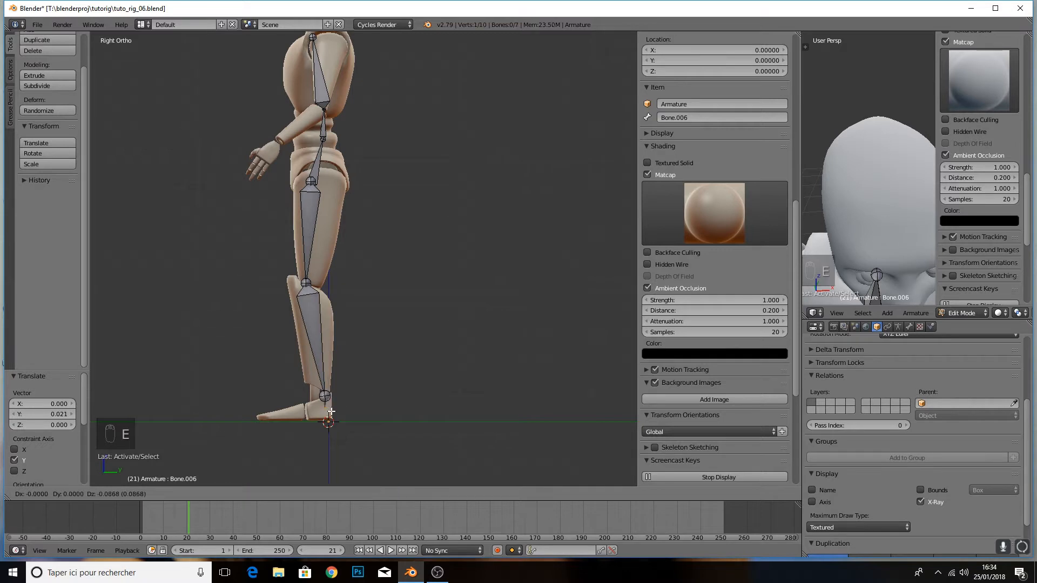
pyautogui.press('e')
pyautogui.click(345, 362)
pyautogui.moveTo(350, 363); pyautogui.dragTo(351, 387)
pyautogui.moveTo(365, 418); pyautogui.dragTo(368, 418)
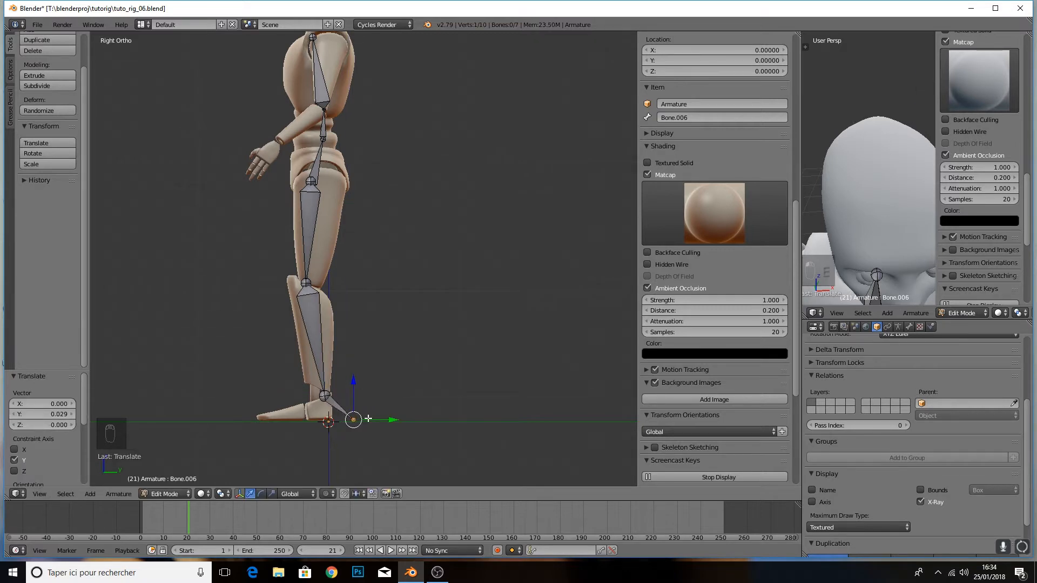
pyautogui.rightClick(342, 406)
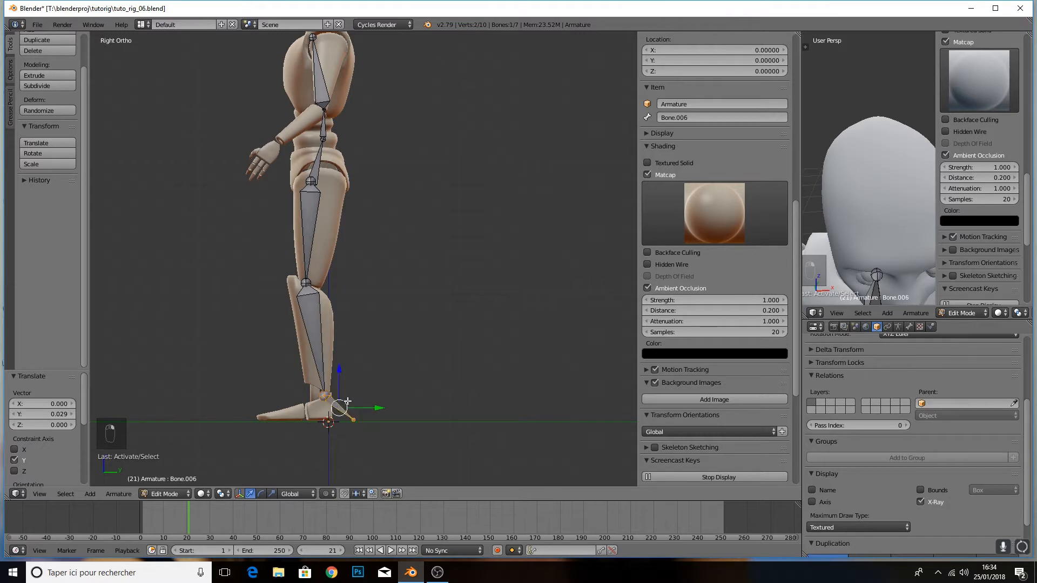
# Extrude a foot bone from the ankle joint forward and down to the joint between the foot and the toes
pyautogui.rightClick(324, 398)
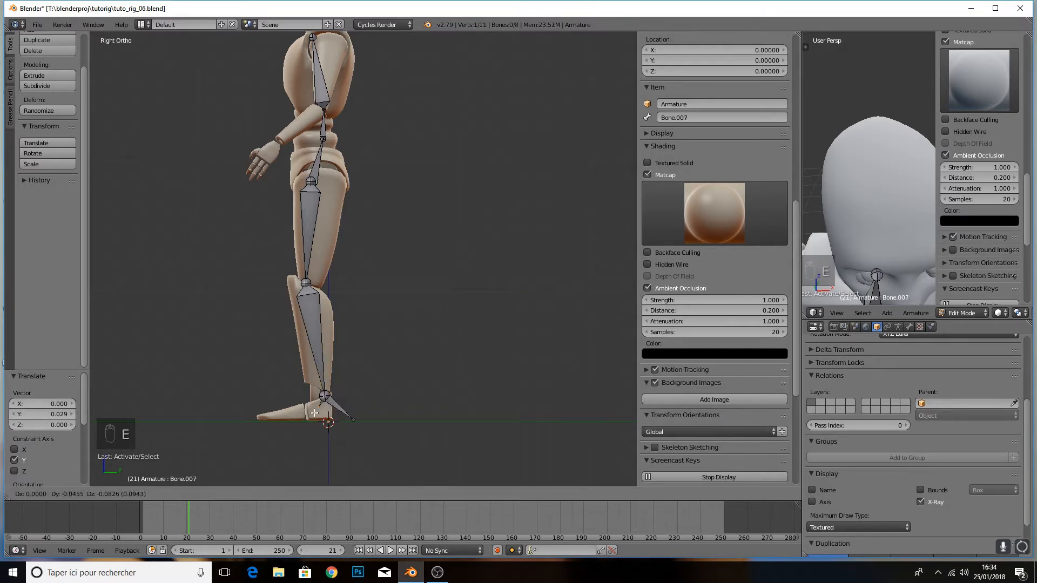
pyautogui.press('e')
pyautogui.press('z')
pyautogui.click(327, 393)
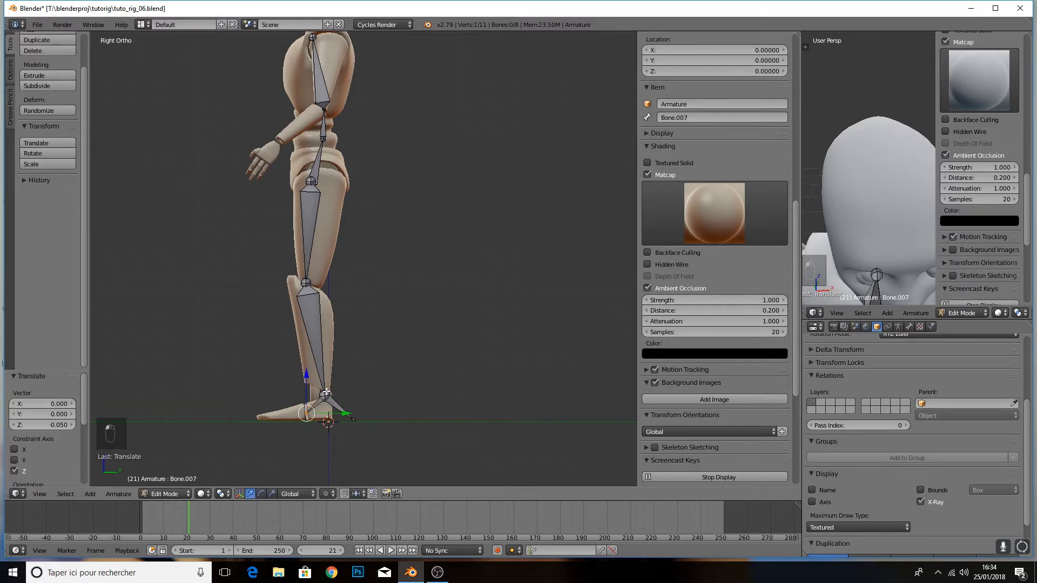
# Extrude a toe bone from the foot bone's end forward to the tip of the toes
pyautogui.press('e')
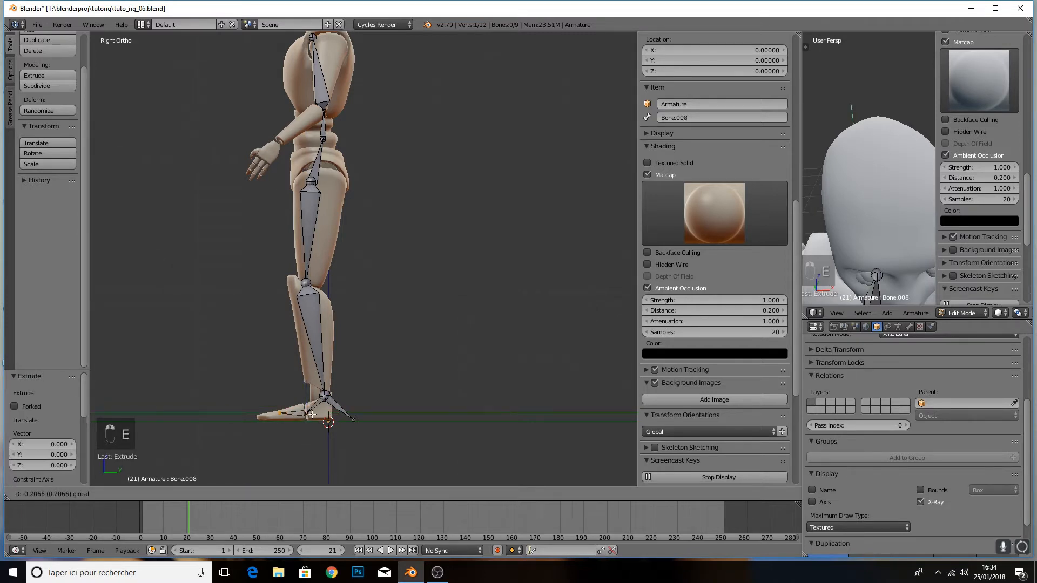
pyautogui.press('z')
pyautogui.click(261, 380)
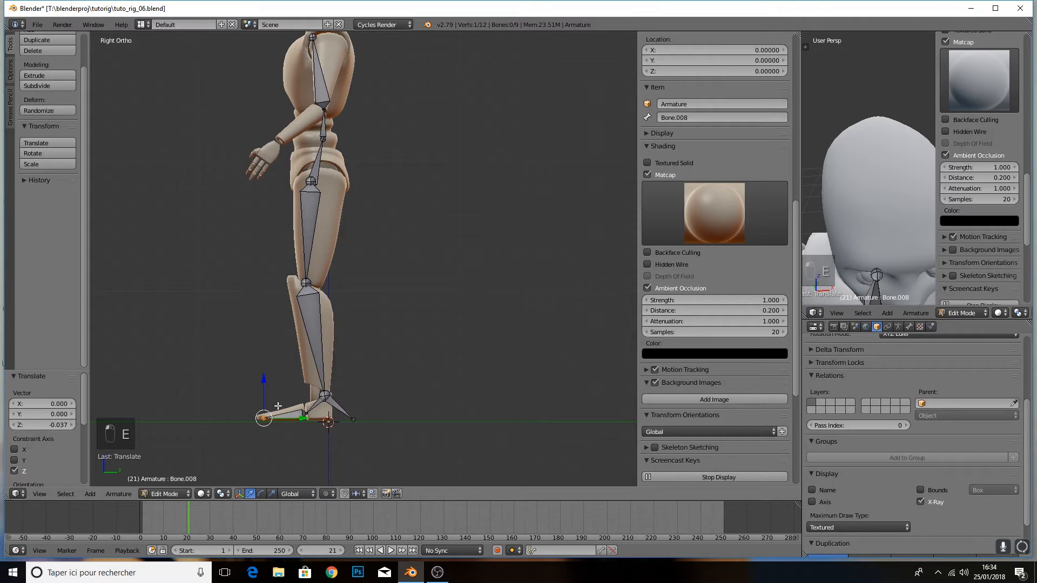
pyautogui.press('KP_1')
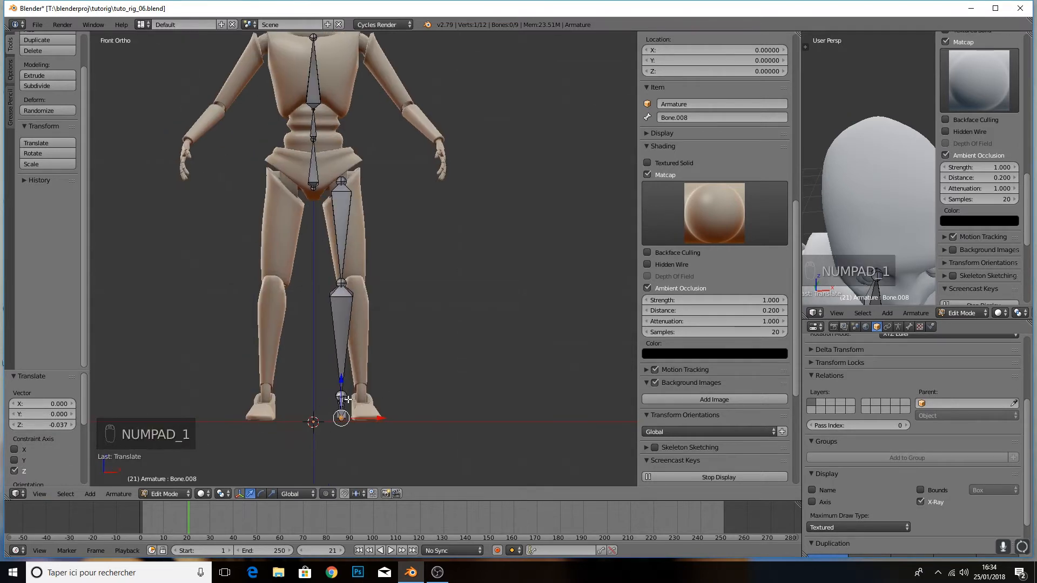
pyautogui.rightClick(342, 405)
pyautogui.keyDown('shift'); pyautogui.rightClick(342, 411); pyautogui.keyUp('shift')
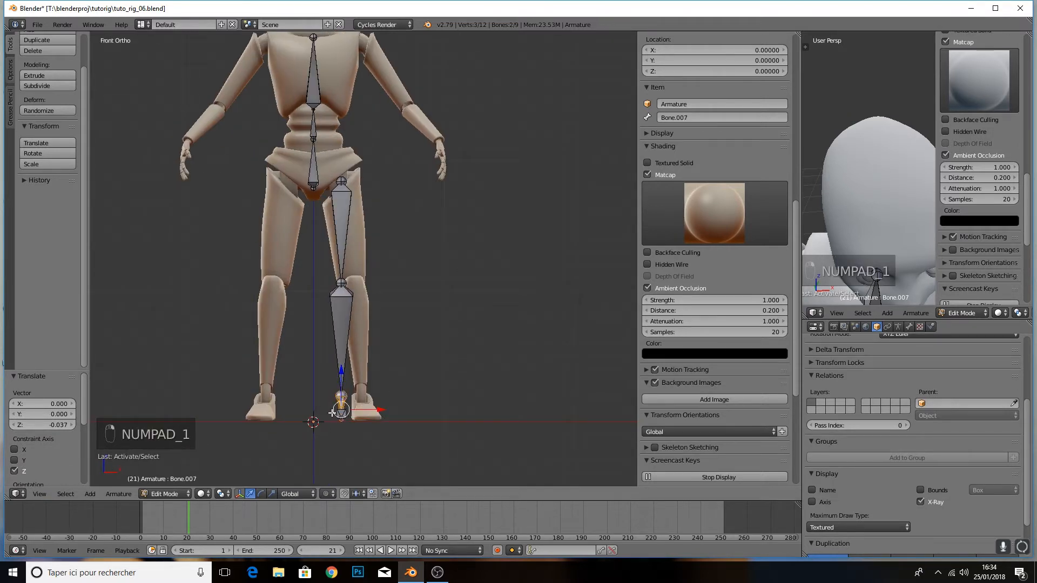
pyautogui.keyDown('shift'); pyautogui.rightClick(332, 412); pyautogui.keyUp('shift')
pyautogui.moveTo(333, 412); pyautogui.dragTo(393, 422, button='middle')
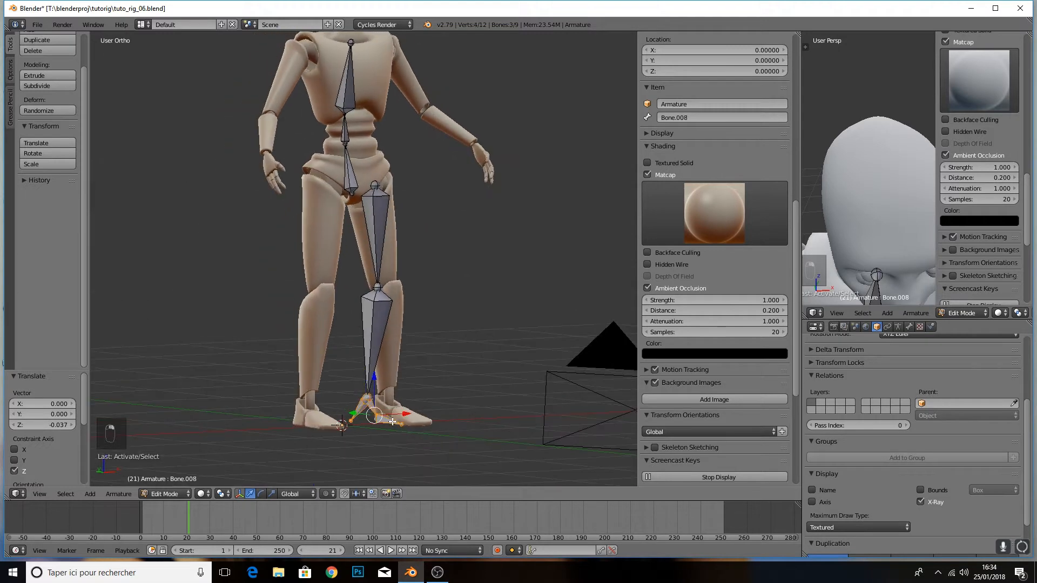
pyautogui.moveTo(439, 390); pyautogui.dragTo(380, 377, button='middle')
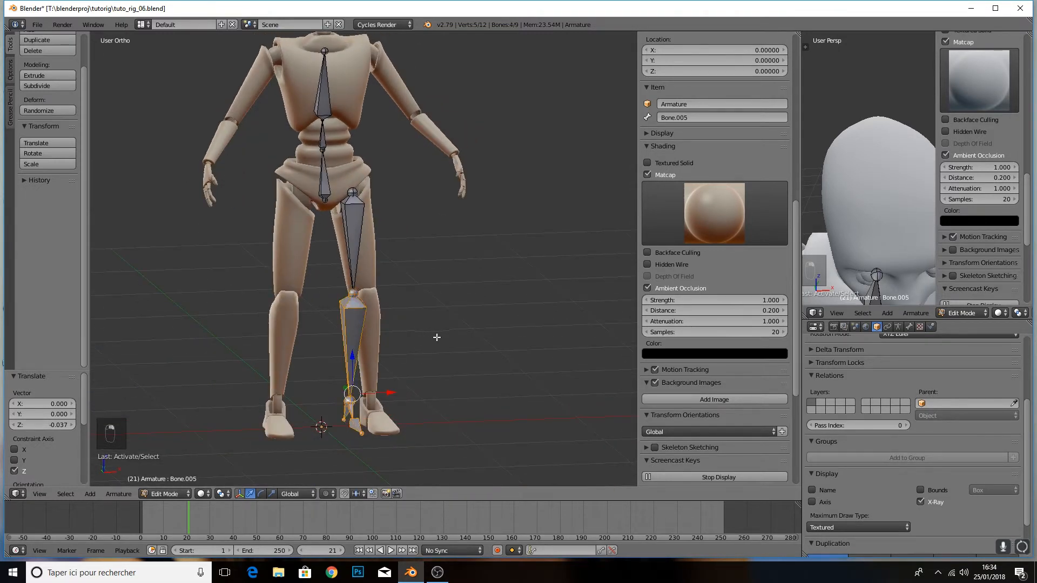
pyautogui.keyDown('shift'); pyautogui.rightClick(346, 240); pyautogui.keyUp('shift')
pyautogui.moveTo(409, 278); pyautogui.dragTo(362, 235, button='middle')
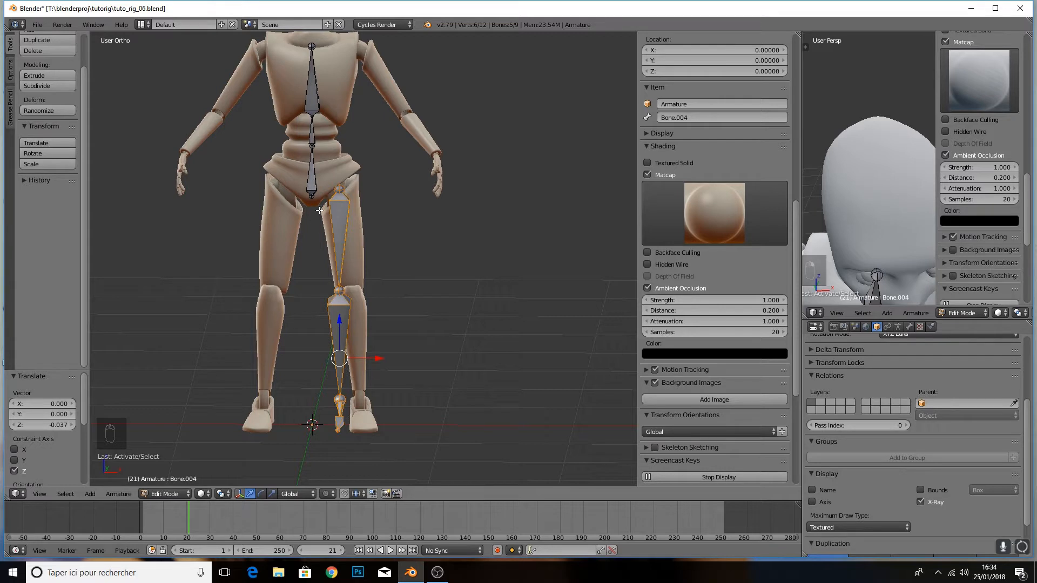
# Snap the 3D cursor to the left thigh bone's hip joint and set the pivot point to 3D Cursor
pyautogui.rightClick(340, 189)
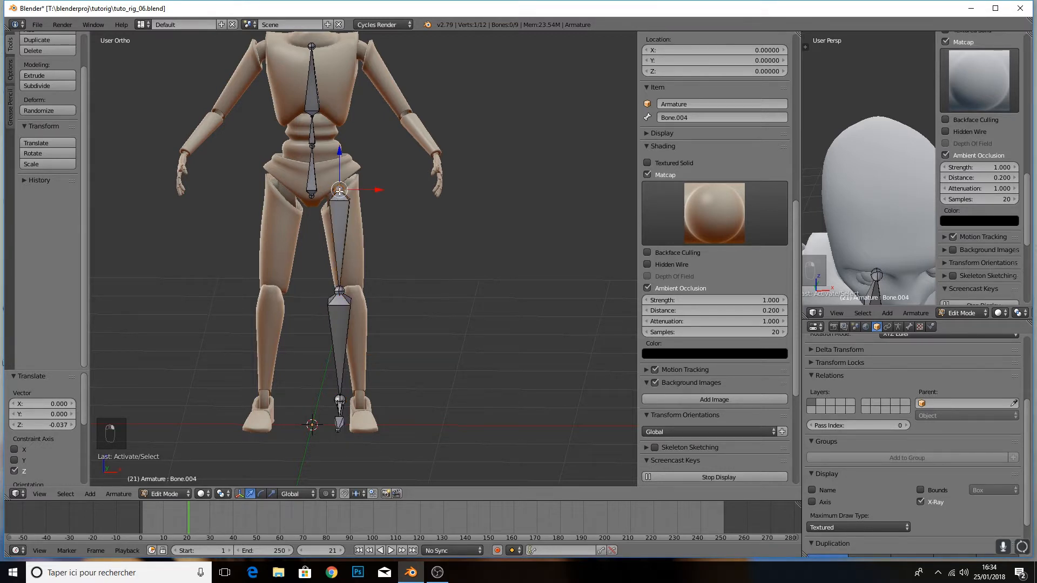
pyautogui.hotkey('shift', 's')
pyautogui.click(322, 248)
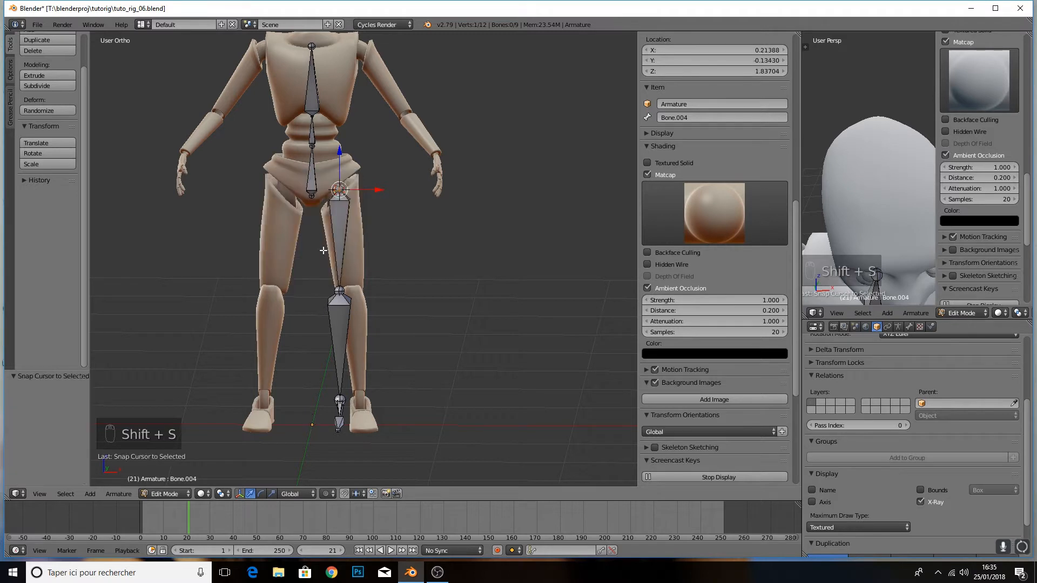
pyautogui.click(223, 493)
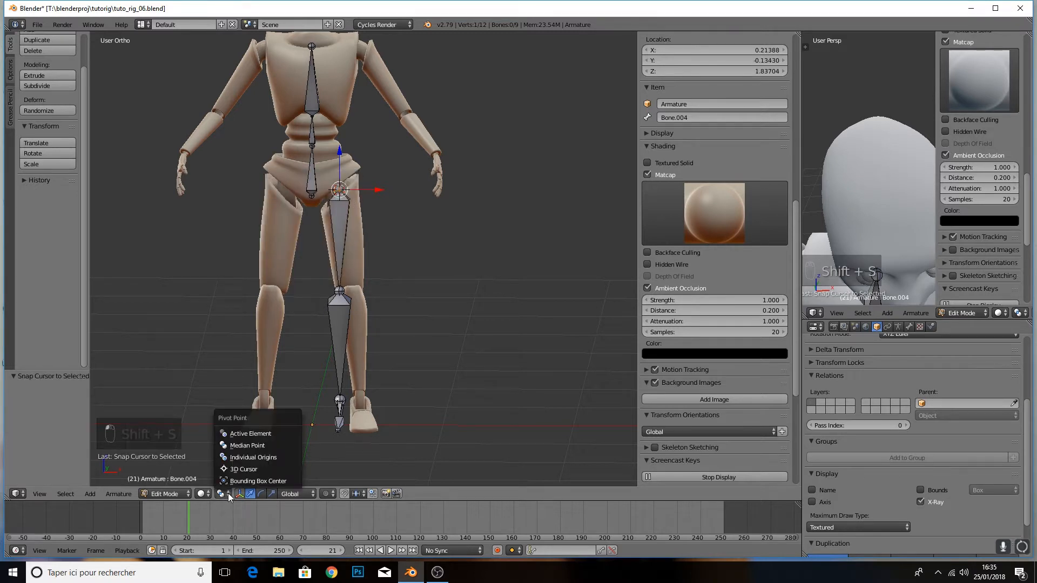
pyautogui.click(240, 470)
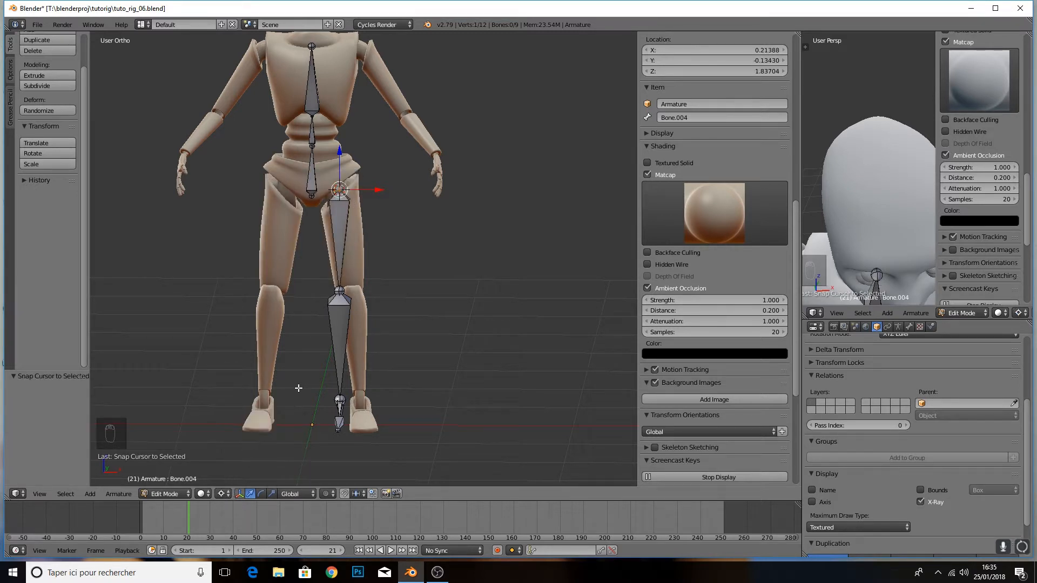
# Select the whole left leg chain and rotate it about -5.37° around the global Y axis from the hip
pyautogui.press('b')
pyautogui.moveTo(428, 228); pyautogui.dragTo(323, 438)
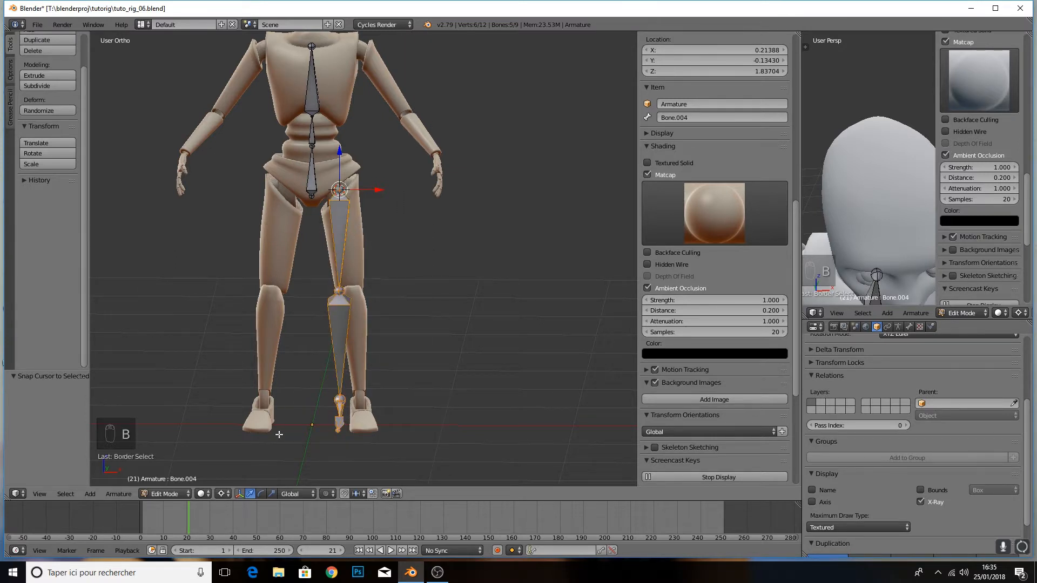
pyautogui.click(265, 494)
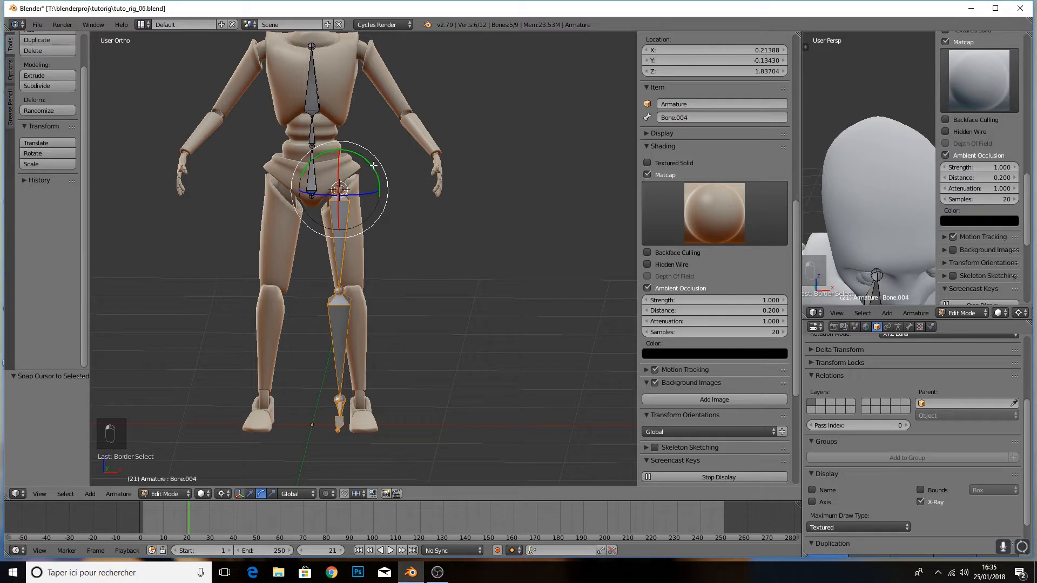
pyautogui.moveTo(373, 166); pyautogui.dragTo(371, 163)
# Restore the Median Point pivot and move the left toe bone's tip about 0.031 along X to centre it in the toes
pyautogui.moveTo(386, 253); pyautogui.dragTo(419, 343, button='middle')
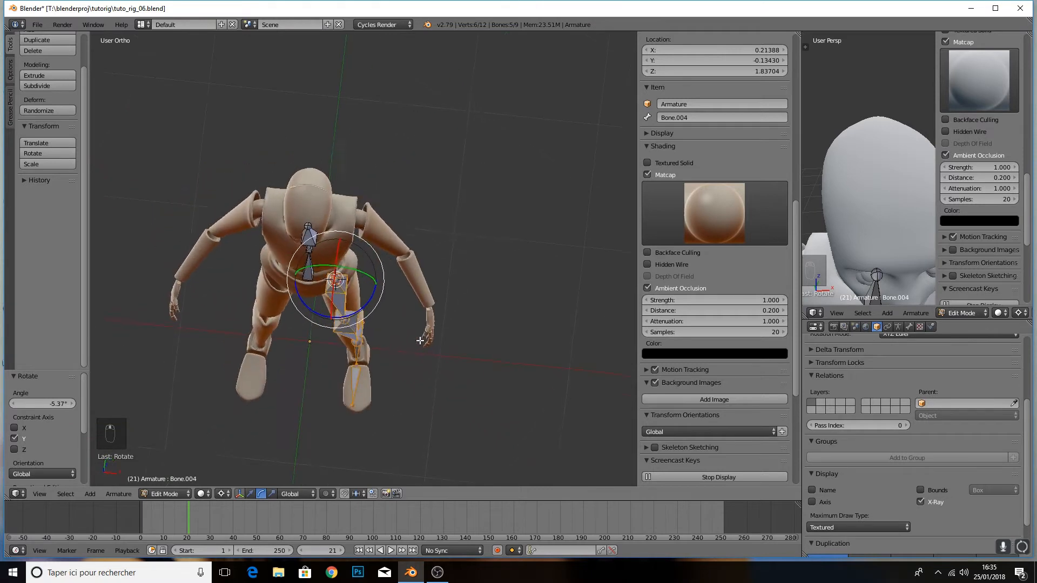
pyautogui.rightClick(354, 406)
pyautogui.click(249, 494)
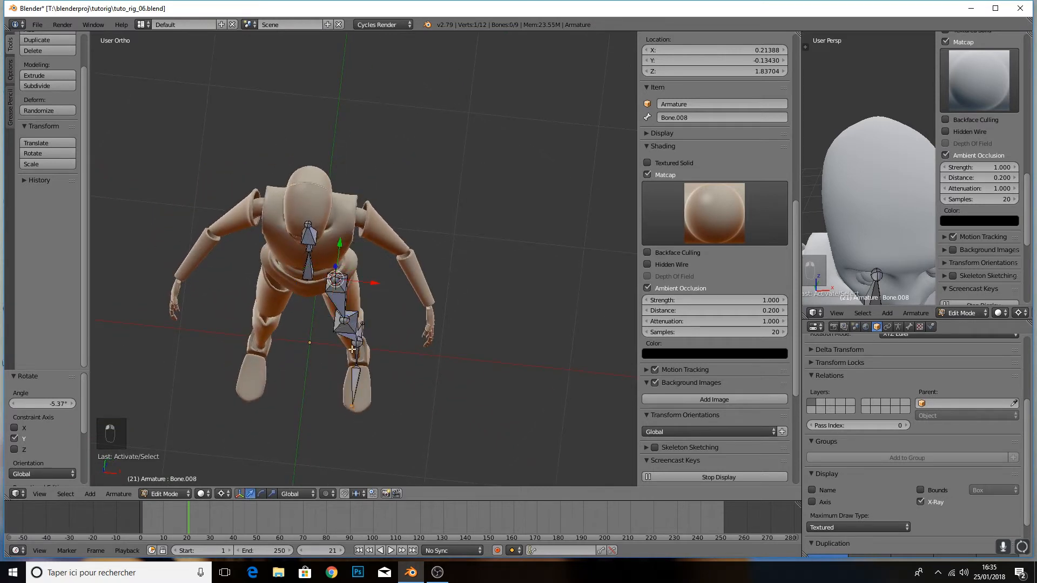
pyautogui.click(221, 494)
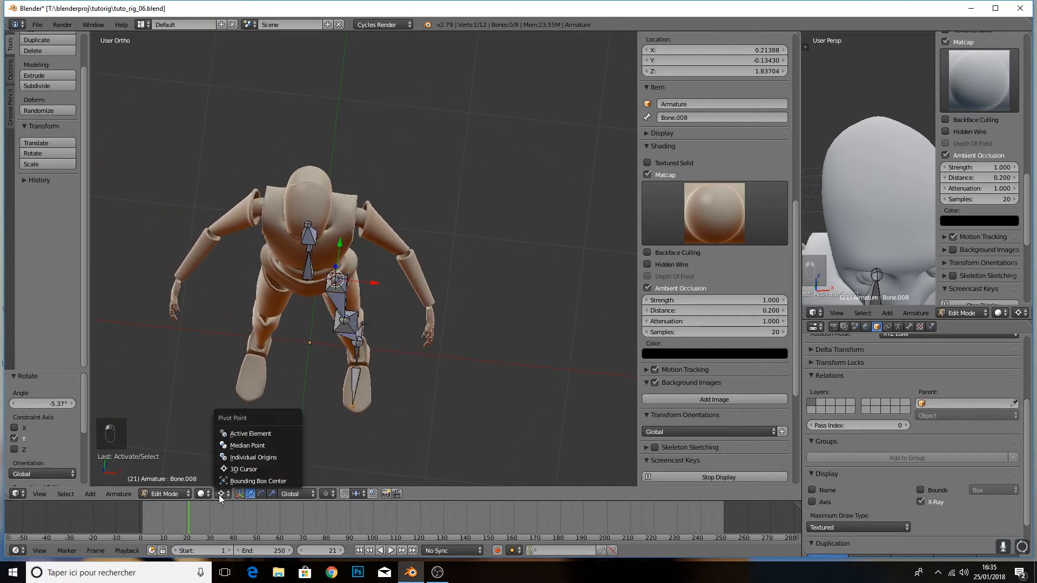
pyautogui.click(243, 445)
pyautogui.keyDown('shift'); pyautogui.moveTo(385, 411); pyautogui.dragTo(313, 296, button='middle'); pyautogui.keyUp('shift')
pyautogui.scroll(1, 313, 296)
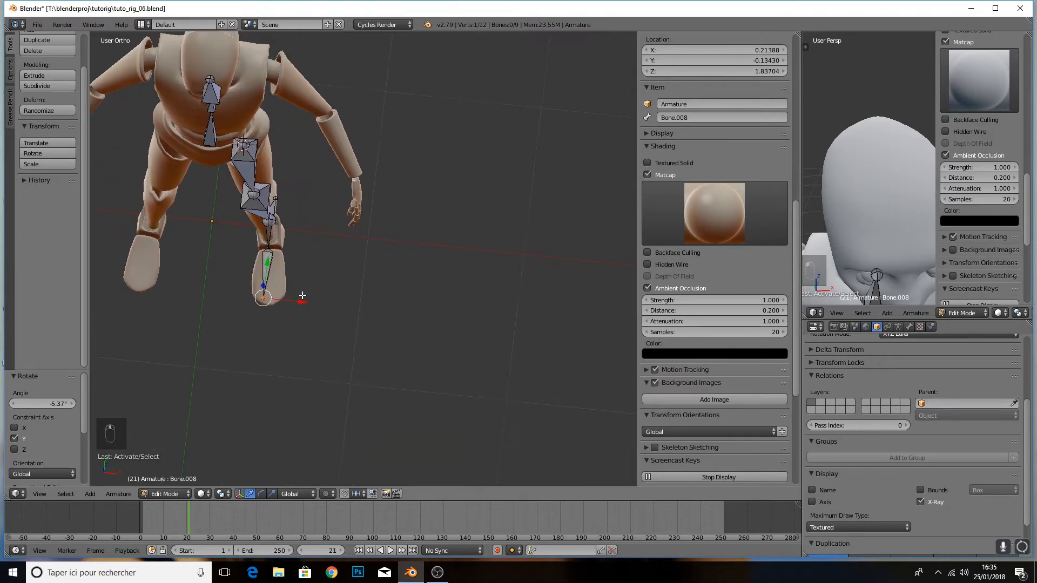
pyautogui.moveTo(288, 300); pyautogui.dragTo(292, 296)
pyautogui.moveTo(274, 253)
pyautogui.mouseDown(button='middle')
pyautogui.moveTo(511, 254)
pyautogui.moveTo(507, 213)
pyautogui.moveTo(426, 326)
pyautogui.moveTo(504, 374)
pyautogui.moveTo(258, 293)
pyautogui.moveTo(276, 267)
pyautogui.mouseUp(button='middle')
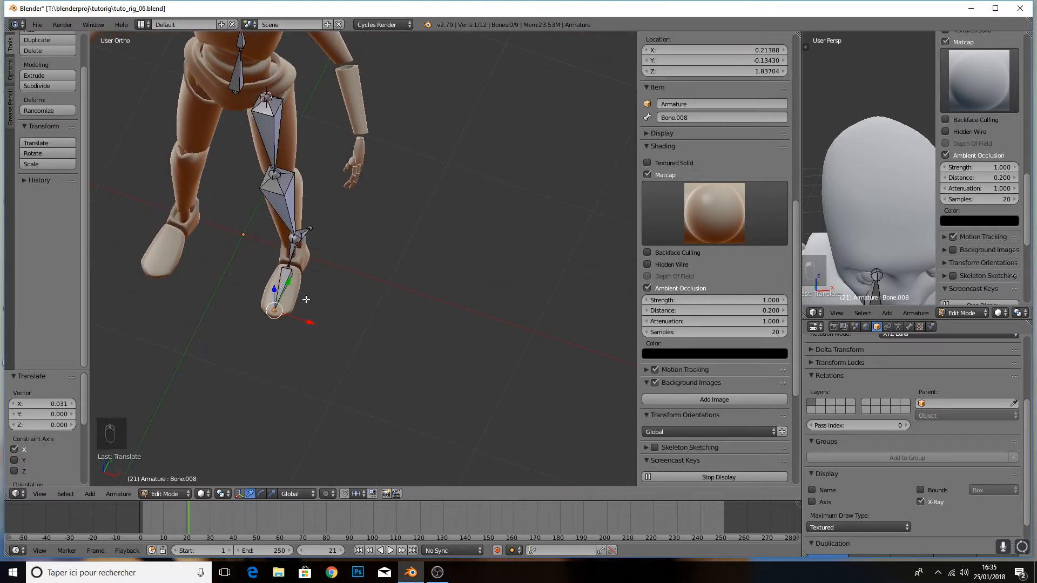
# Duplicate all the left leg and foot bones and move the copy about -0.593 along X to the right leg
pyautogui.moveTo(305, 299); pyautogui.dragTo(389, 292, button='middle')
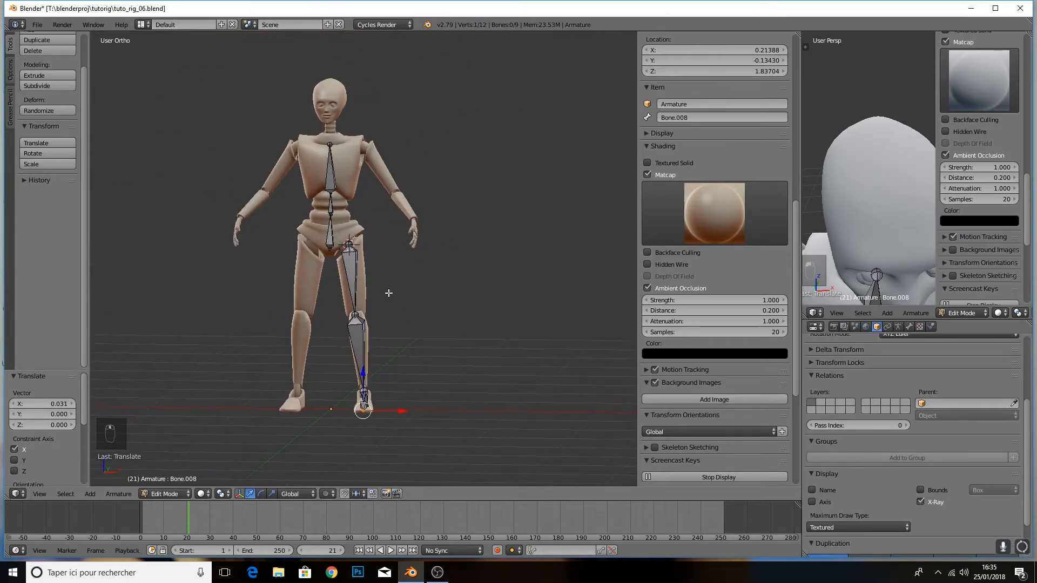
pyautogui.rightClick(354, 276)
pyautogui.press('b')
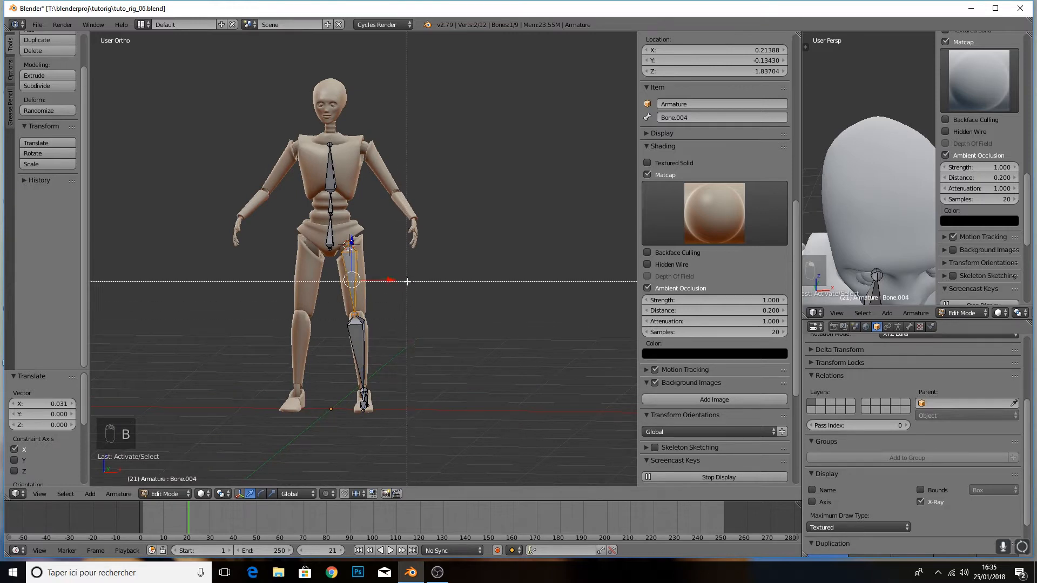
pyautogui.moveTo(408, 281); pyautogui.dragTo(330, 440)
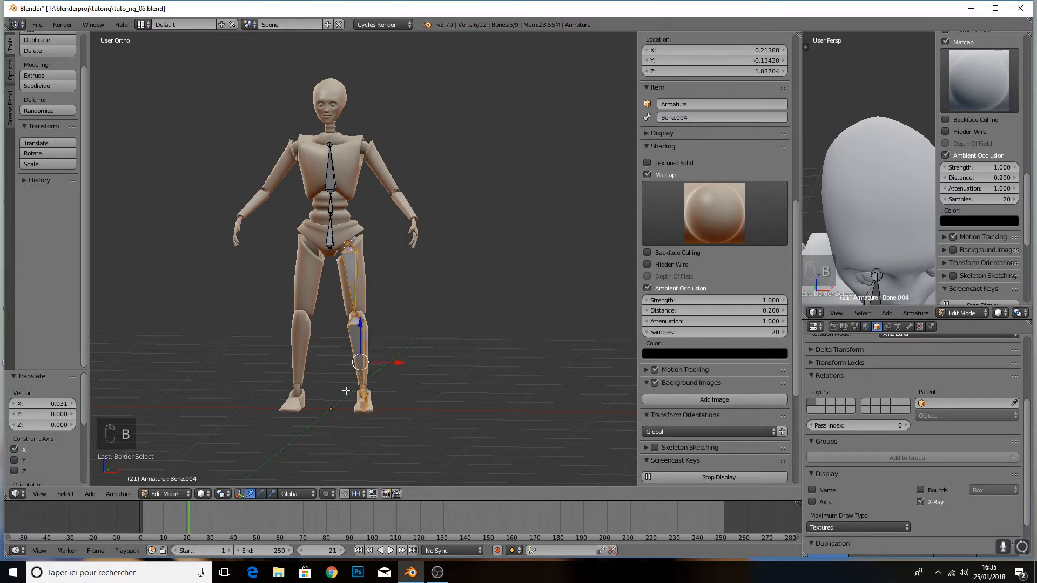
pyautogui.hotkey('shift', 'd')
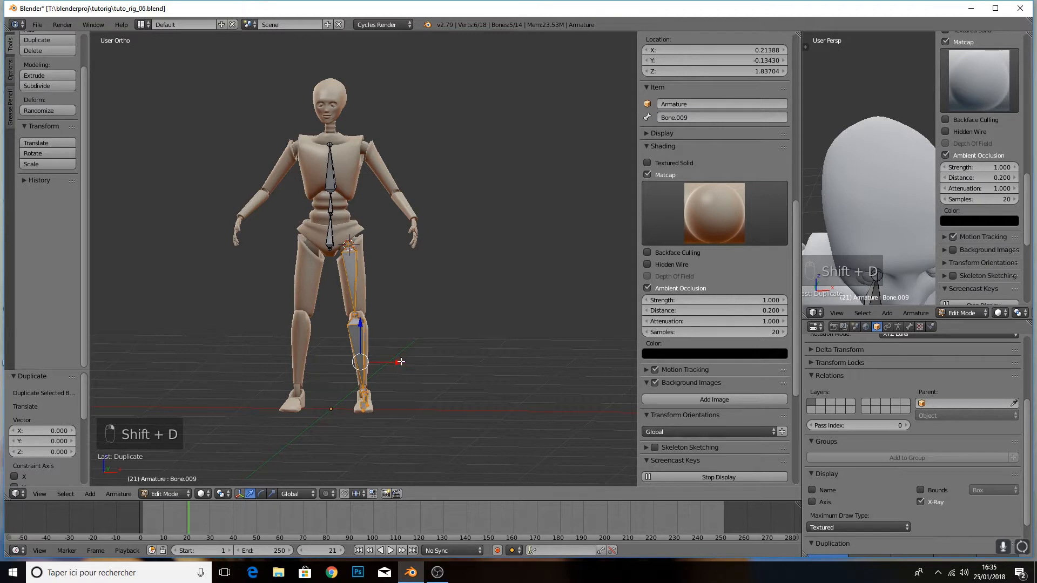
pyautogui.press('x')
pyautogui.click(354, 361)
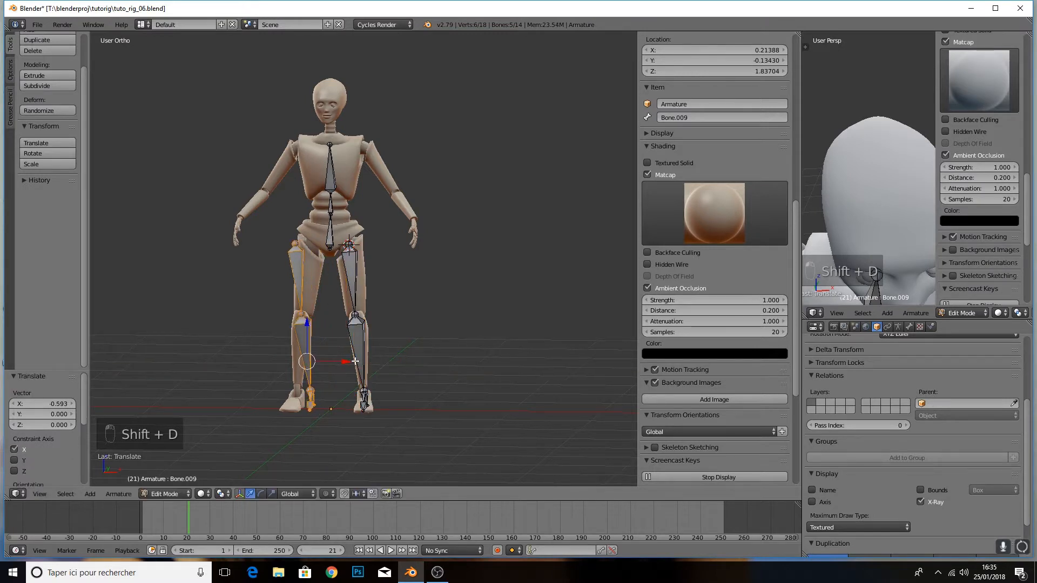
# Mirror the duplicated leg bones along the global X axis
pyautogui.hotkey('ctrl', 'm')
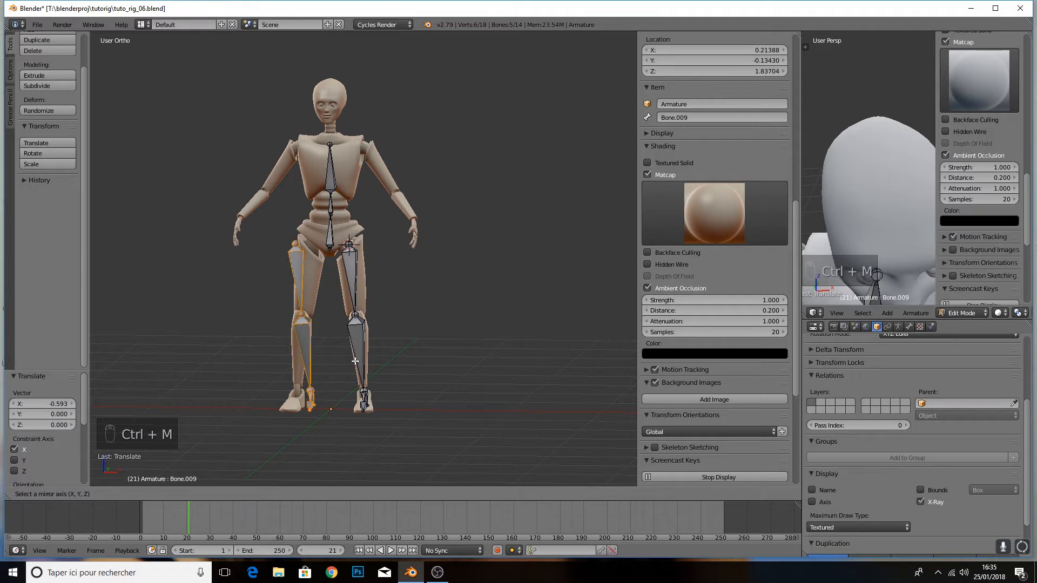
pyautogui.press('x')
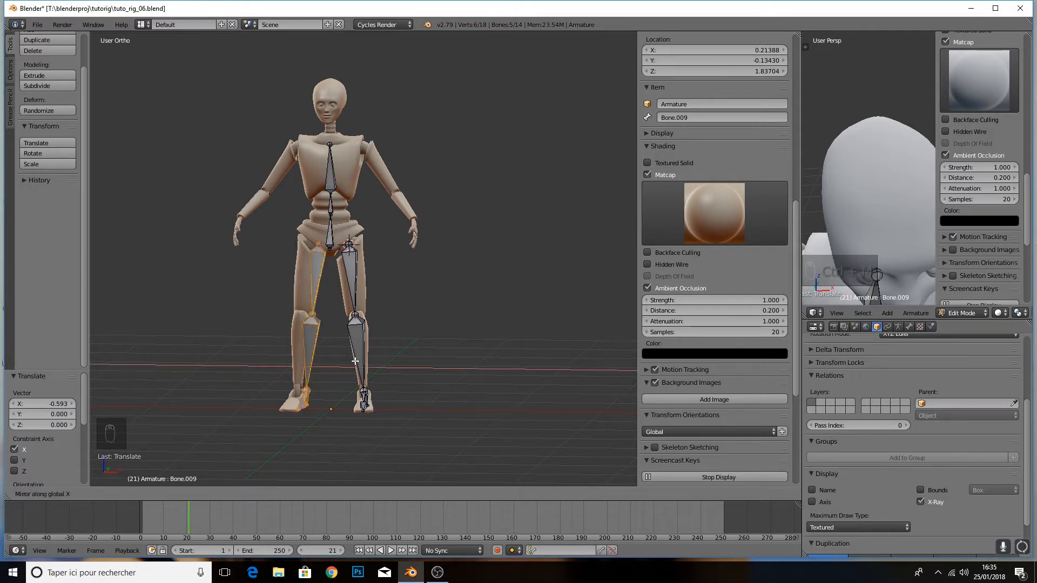
pyautogui.click(339, 366)
# Slide the mirrored leg chain along X into the right leg, finishing with a fine shift of about 0.015
pyautogui.scroll(1, 340, 360)
pyautogui.keyDown('shift'); pyautogui.moveTo(340, 360); pyautogui.dragTo(392, 375, button='middle'); pyautogui.keyUp('shift')
pyautogui.moveTo(390, 398); pyautogui.dragTo(377, 399)
pyautogui.moveTo(363, 403)
pyautogui.mouseDown(button='middle')
pyautogui.moveTo(381, 415)
pyautogui.moveTo(363, 418)
pyautogui.mouseUp(button='middle')
pyautogui.moveTo(369, 382); pyautogui.dragTo(371, 382)
pyautogui.moveTo(370, 381); pyautogui.dragTo(574, 349, button='middle')
pyautogui.scroll(3, 573, 348)
pyautogui.moveTo(406, 333); pyautogui.dragTo(450, 326, button='middle')
pyautogui.scroll(-1, 448, 325)
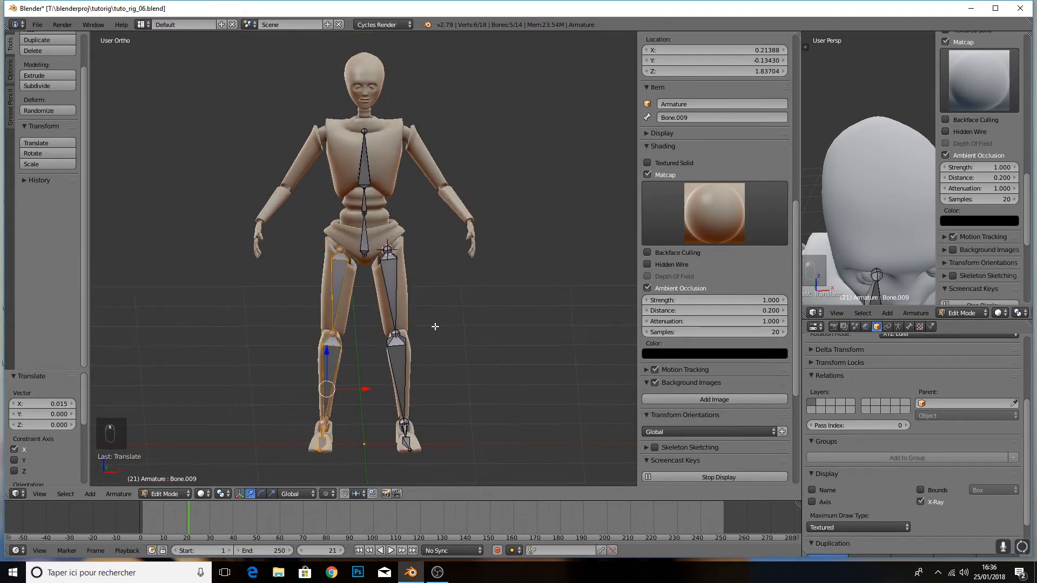
# Duplicate the chest bone and move the copy about 0.55 along X, beside the left upper arm
pyautogui.rightClick(364, 170)
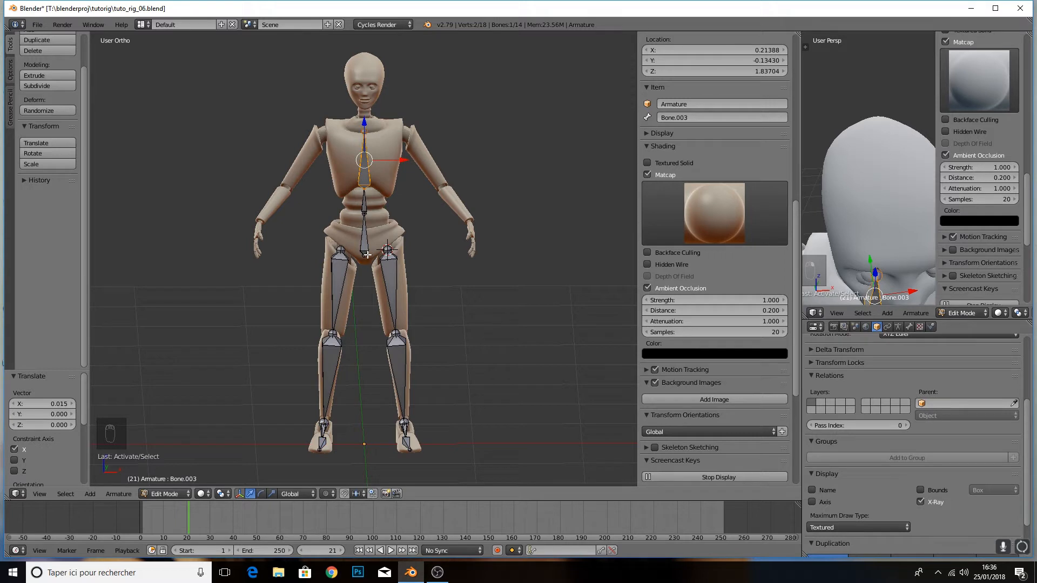
pyautogui.press('KP_5')
pyautogui.moveTo(372, 200); pyautogui.dragTo(390, 232, button='middle')
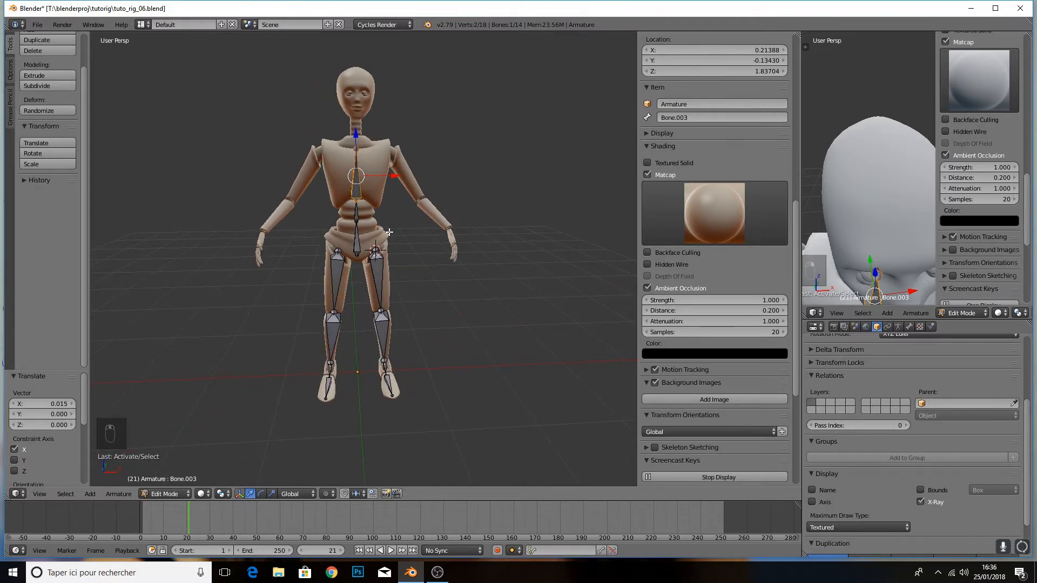
pyautogui.moveTo(445, 222); pyautogui.dragTo(407, 217, button='middle')
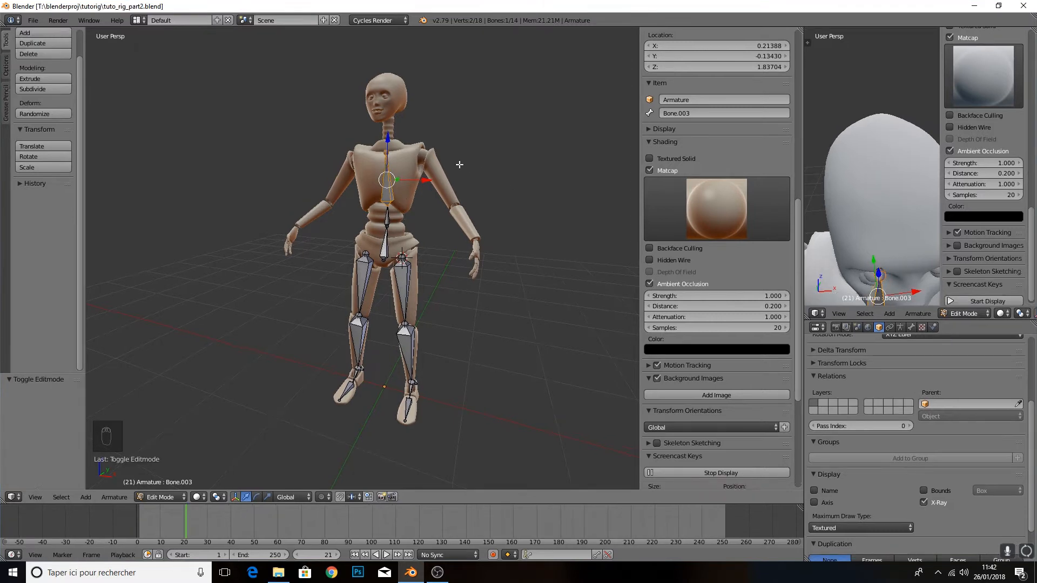
pyautogui.moveTo(455, 162); pyautogui.dragTo(485, 163, button='middle')
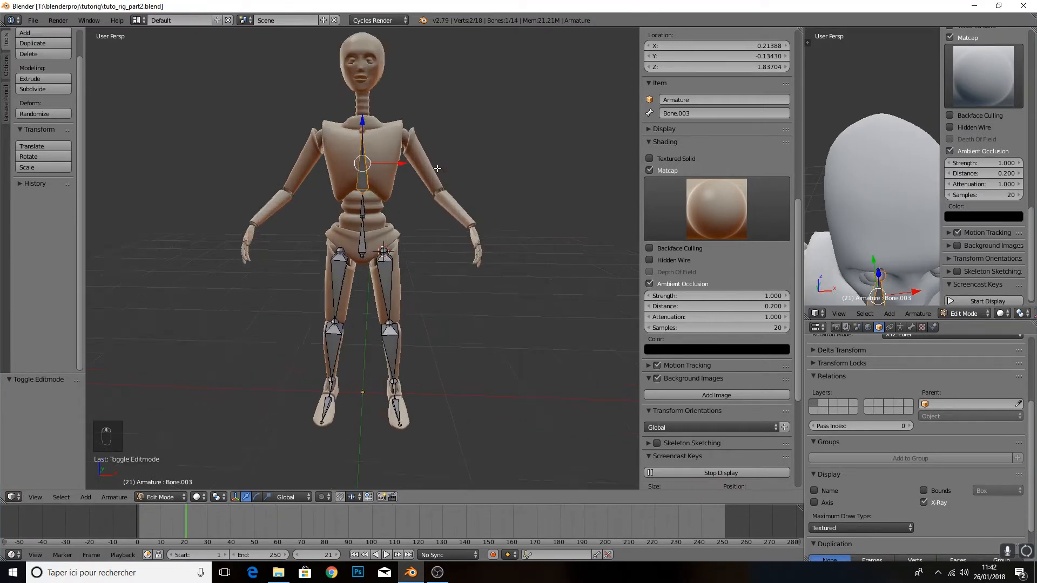
pyautogui.scroll(4, 479, 157)
pyautogui.scroll(-3, 430, 213)
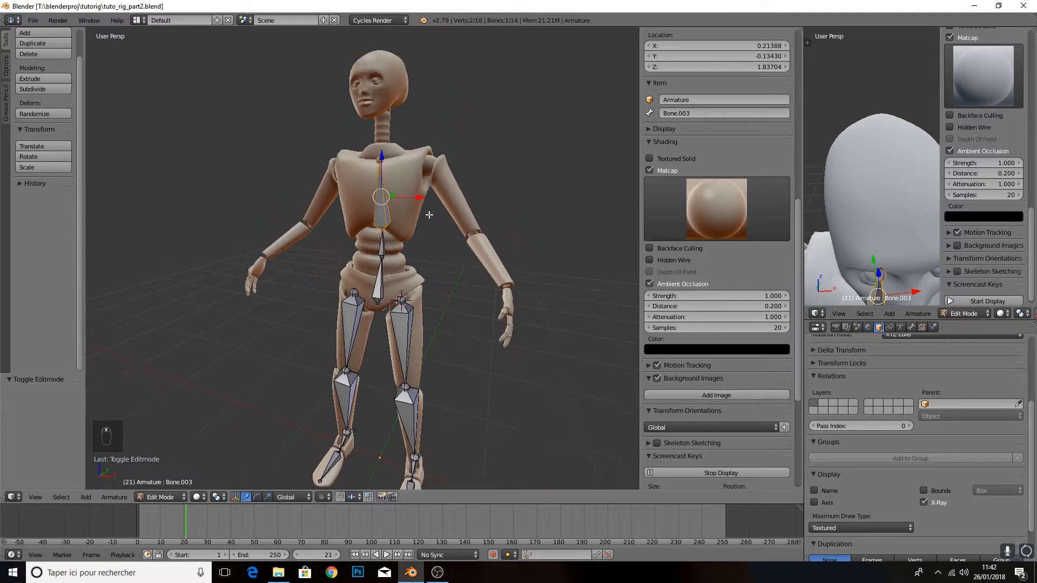
pyautogui.hotkey('shift', 'd')
pyautogui.moveTo(421, 201); pyautogui.dragTo(494, 203)
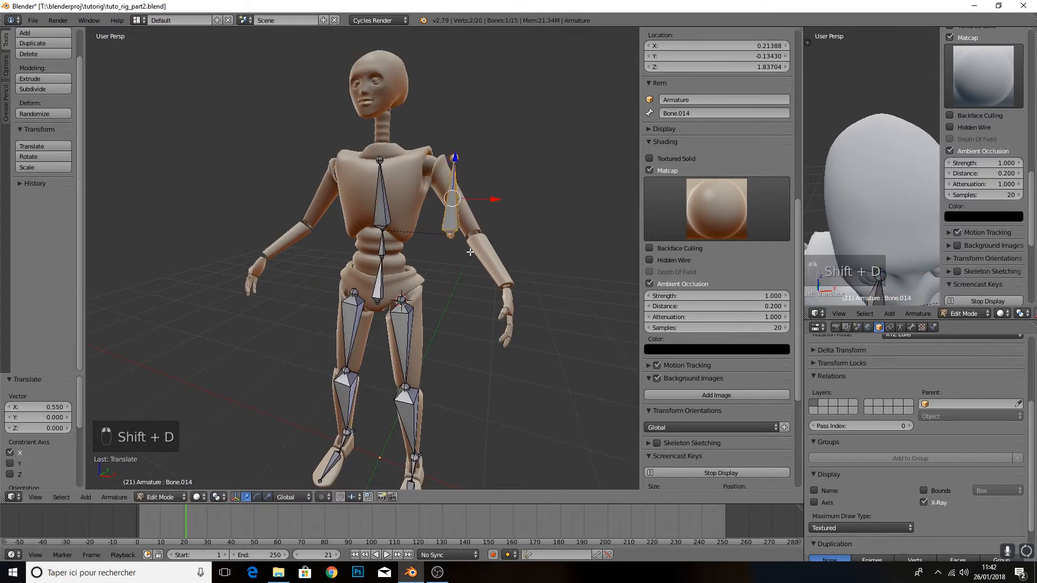
# Clear the parent of the duplicated chest bone beside the left arm
pyautogui.scroll(2, 430, 228)
pyautogui.scroll(2, 515, 230)
pyautogui.scroll(-2, 403, 234)
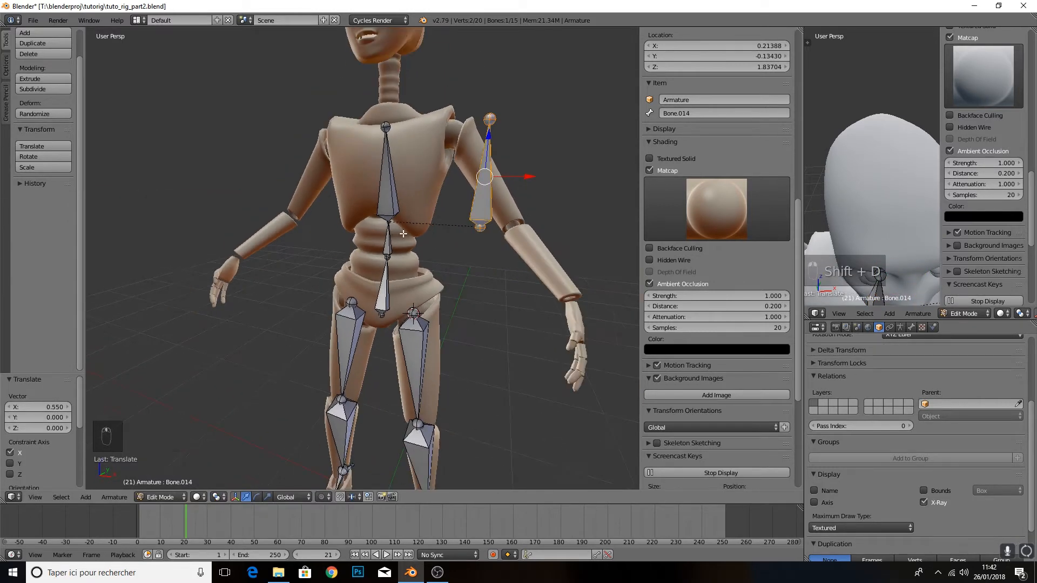
pyautogui.rightClick(387, 243)
pyautogui.rightClick(462, 213)
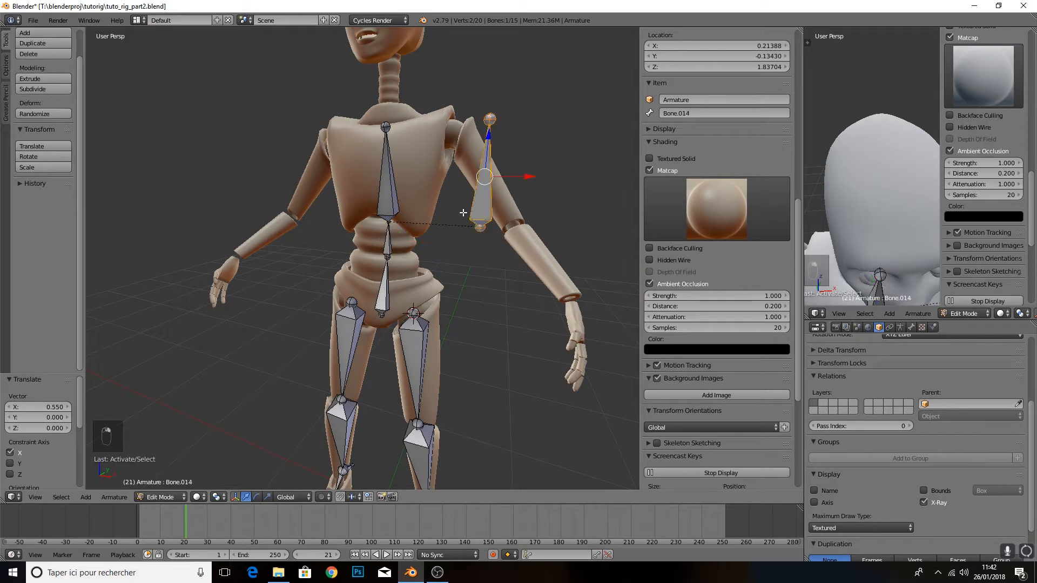
pyautogui.rightClick(386, 246)
pyautogui.rightClick(493, 177)
pyautogui.hotkey('alt', 'p')
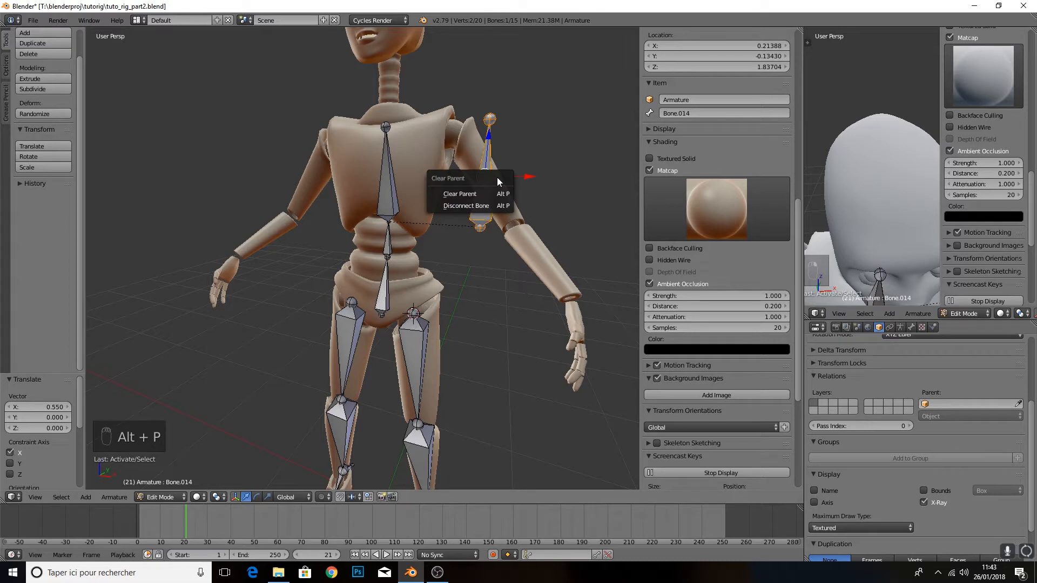
pyautogui.click(464, 190)
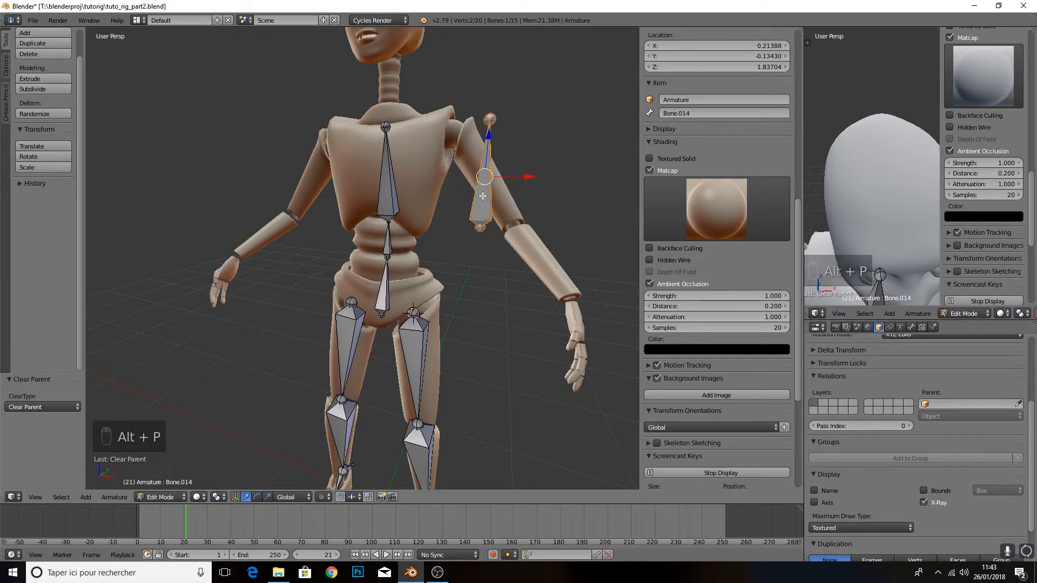
# Parent the duplicated bone beside the left arm to the chest bone with Keep Offset
pyautogui.keyDown('shift'); pyautogui.rightClick(388, 203); pyautogui.keyUp('shift')
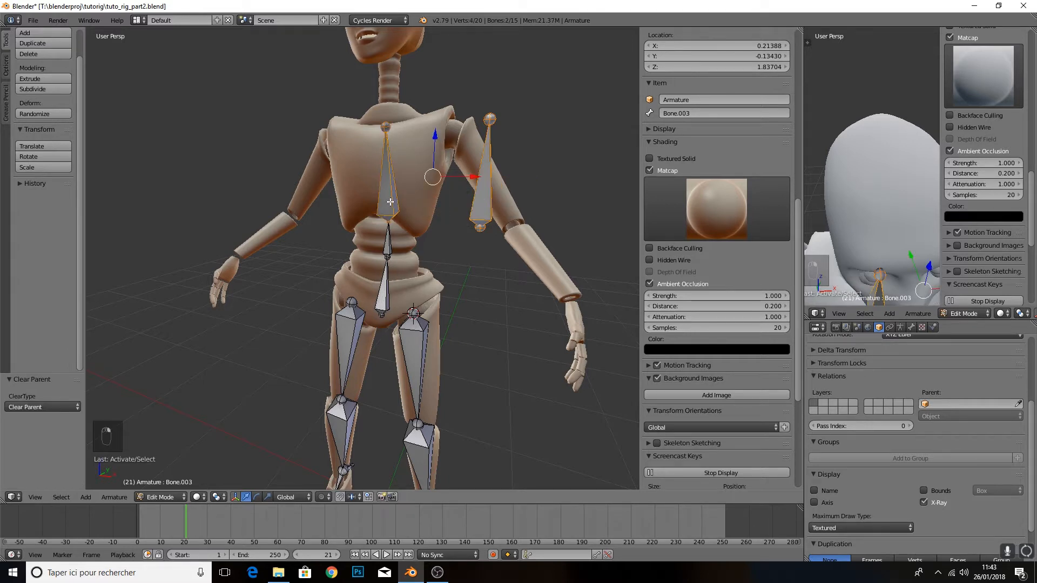
pyautogui.hotkey('ctrl', 'p')
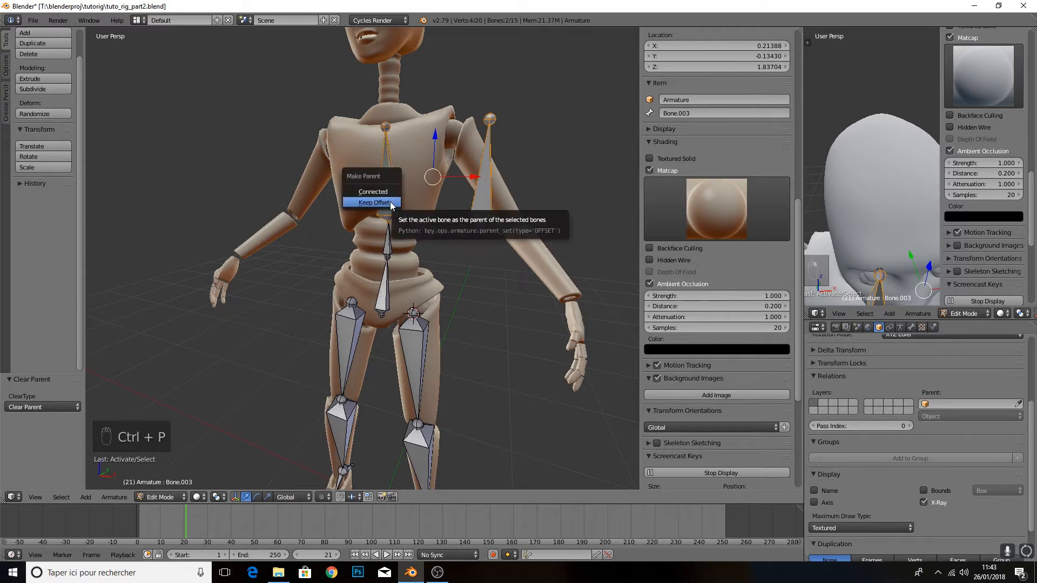
pyautogui.click(391, 203)
pyautogui.moveTo(408, 204); pyautogui.dragTo(313, 335, button='middle')
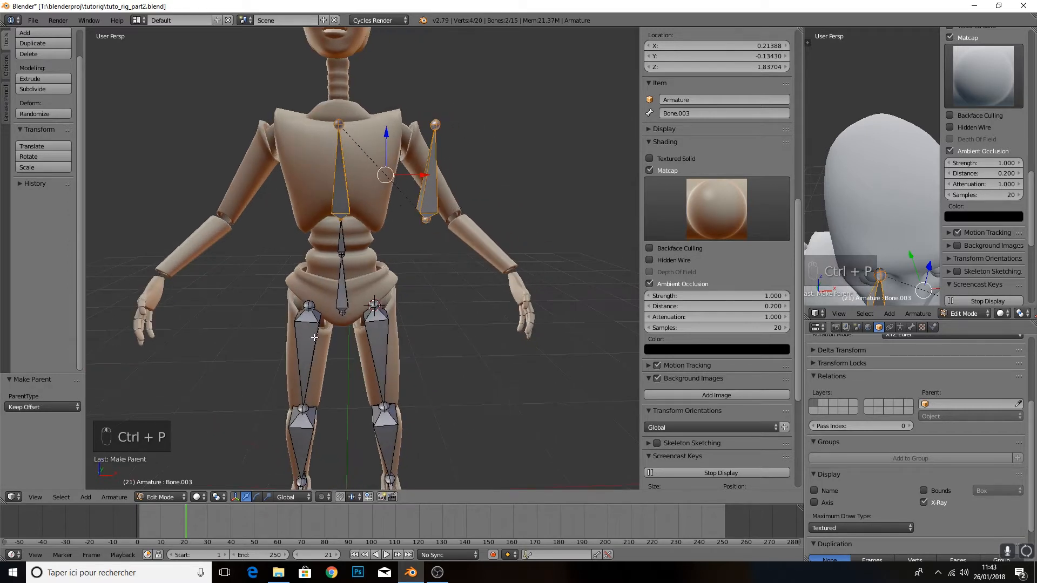
# Test the parenting in Pose Mode by rotating the chest bone, and clear its rotation
pyautogui.click(161, 497)
pyautogui.click(179, 460)
pyautogui.rightClick(347, 176)
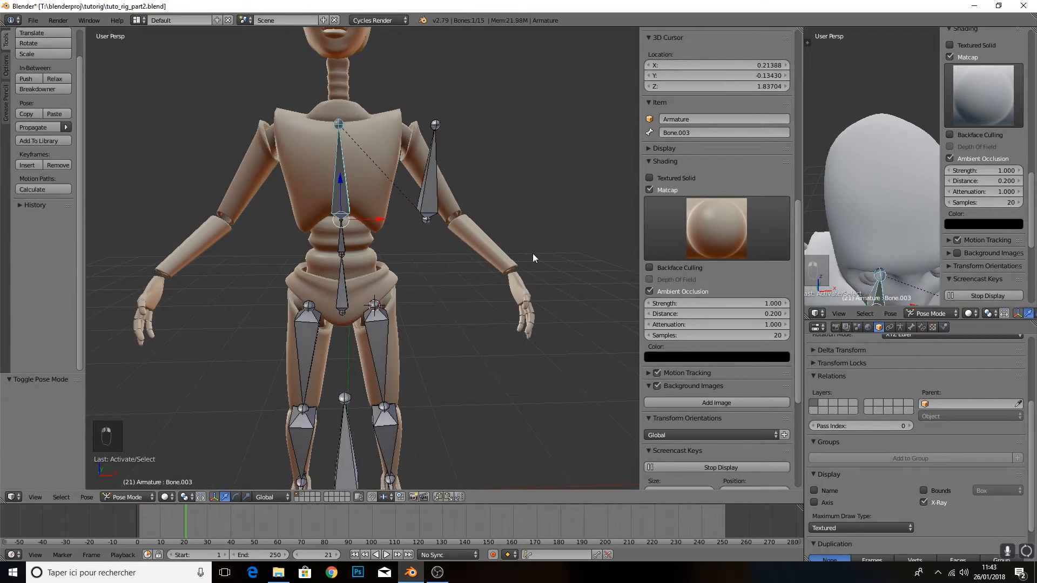
pyautogui.moveTo(532, 254); pyautogui.dragTo(458, 260, button='middle')
pyautogui.scroll(-2, 458, 260)
pyautogui.click(237, 497)
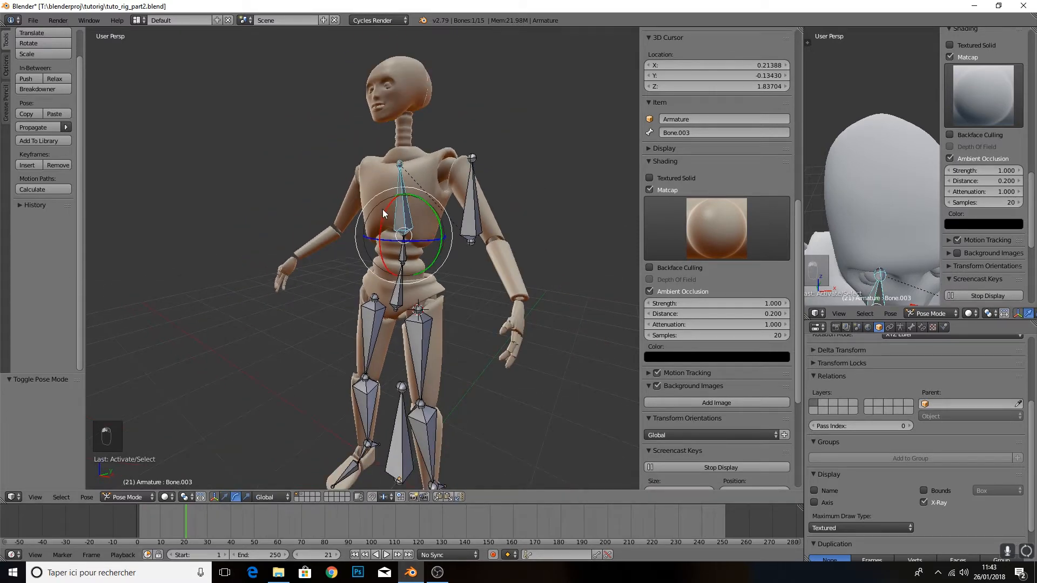
pyautogui.moveTo(382, 209)
pyautogui.mouseDown()
pyautogui.moveTo(361, 251)
pyautogui.moveTo(399, 183)
pyautogui.moveTo(365, 252)
pyautogui.moveTo(378, 212)
pyautogui.mouseUp()
pyautogui.hotkey('alt', 'r')
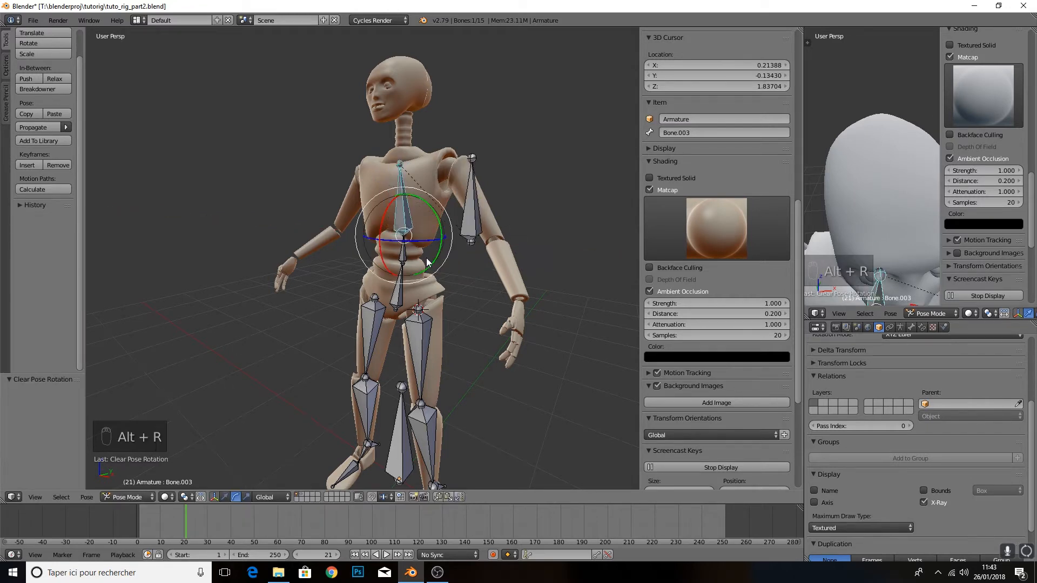
# In Edit Mode, move the base joint of the bone beside the left arm up about 0.49 along Z and inward to the shoulder
pyautogui.click(119, 497)
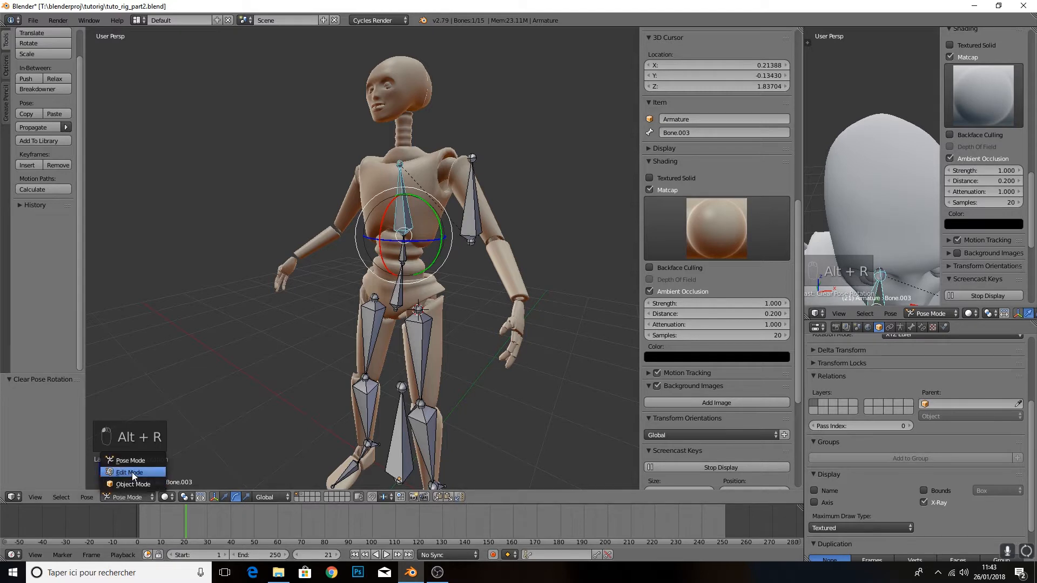
pyautogui.click(132, 472)
pyautogui.scroll(3, 434, 261)
pyautogui.rightClick(512, 227)
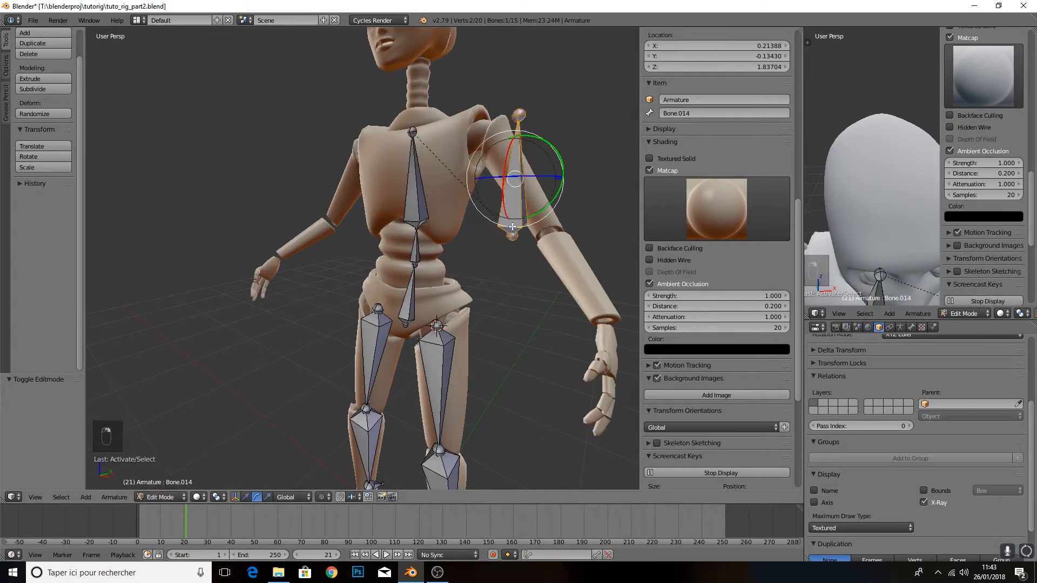
pyautogui.press('KP_1')
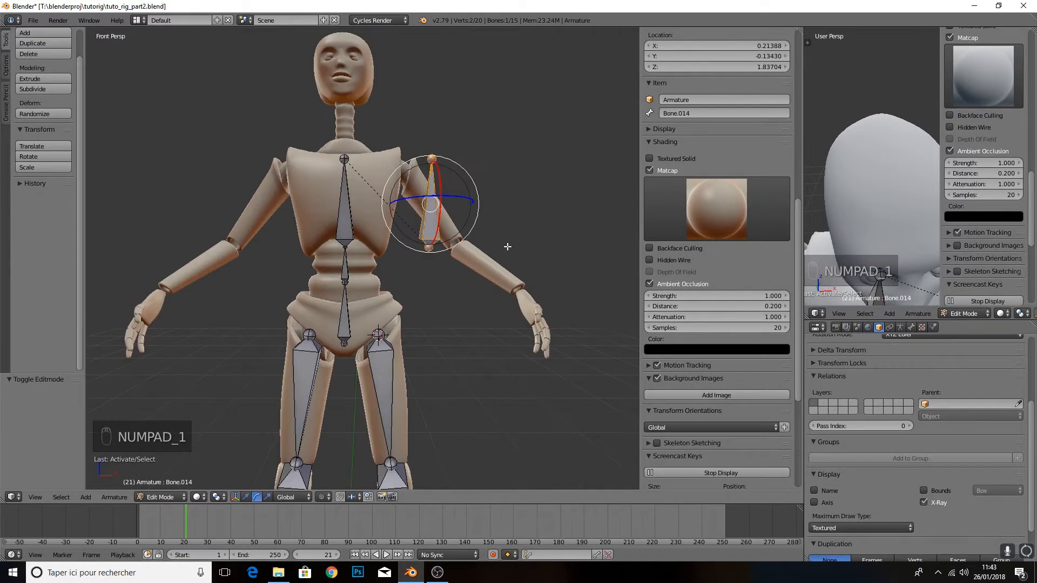
pyautogui.press('KP_5')
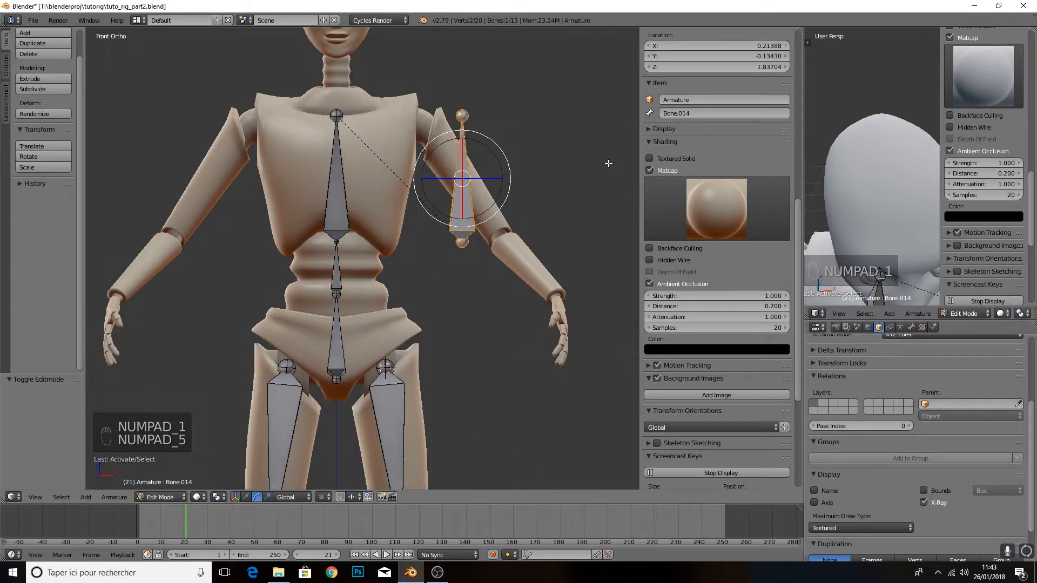
pyautogui.scroll(-4, 373, 165)
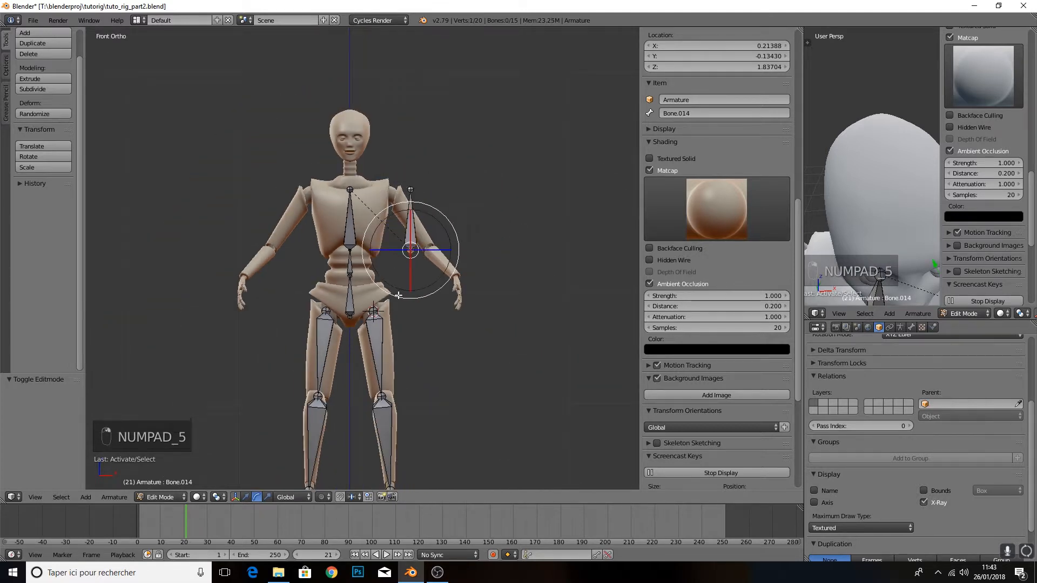
pyautogui.click(246, 497)
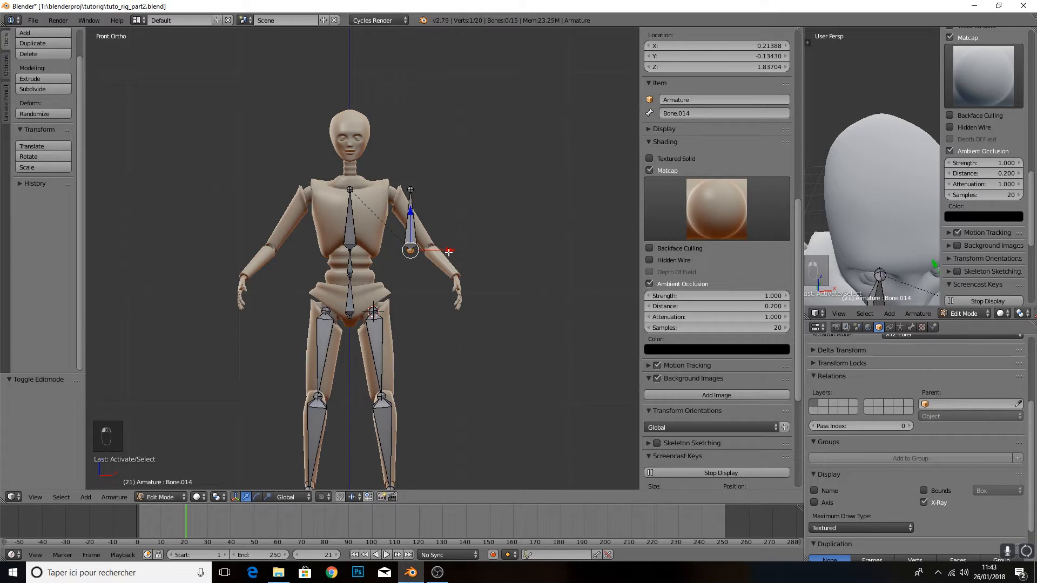
pyautogui.press('g')
pyautogui.press('z')
pyautogui.click(440, 198)
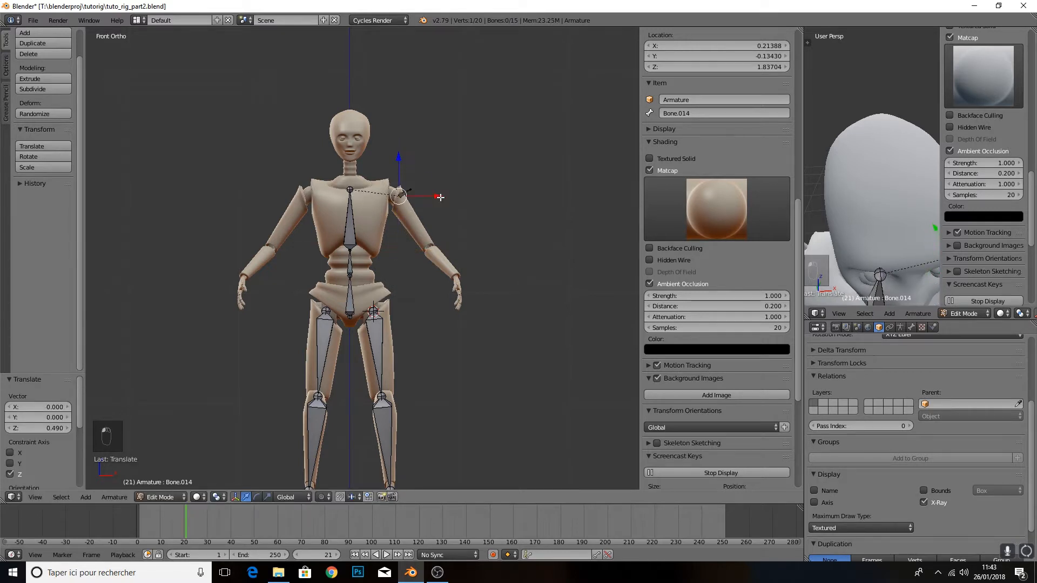
pyautogui.moveTo(440, 197); pyautogui.dragTo(425, 192)
# Move the arm bone's tip down about 0.56 along Z and outward along X to the elbow, finishing with a 0.049 rise
pyautogui.rightClick(411, 191)
pyautogui.moveTo(411, 149); pyautogui.dragTo(415, 210)
pyautogui.moveTo(446, 252); pyautogui.dragTo(463, 251)
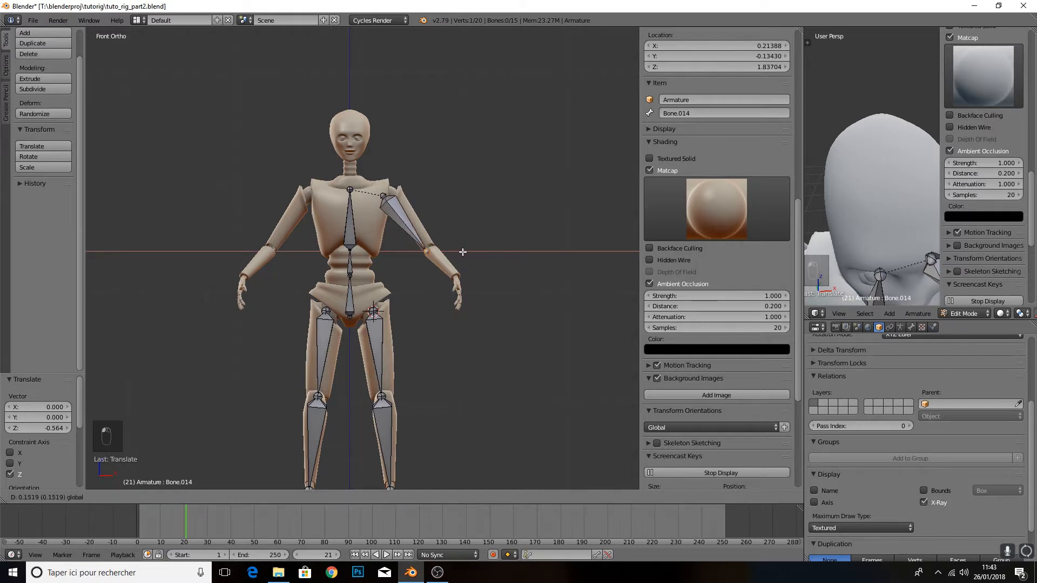
pyautogui.press('z')
pyautogui.click(459, 254)
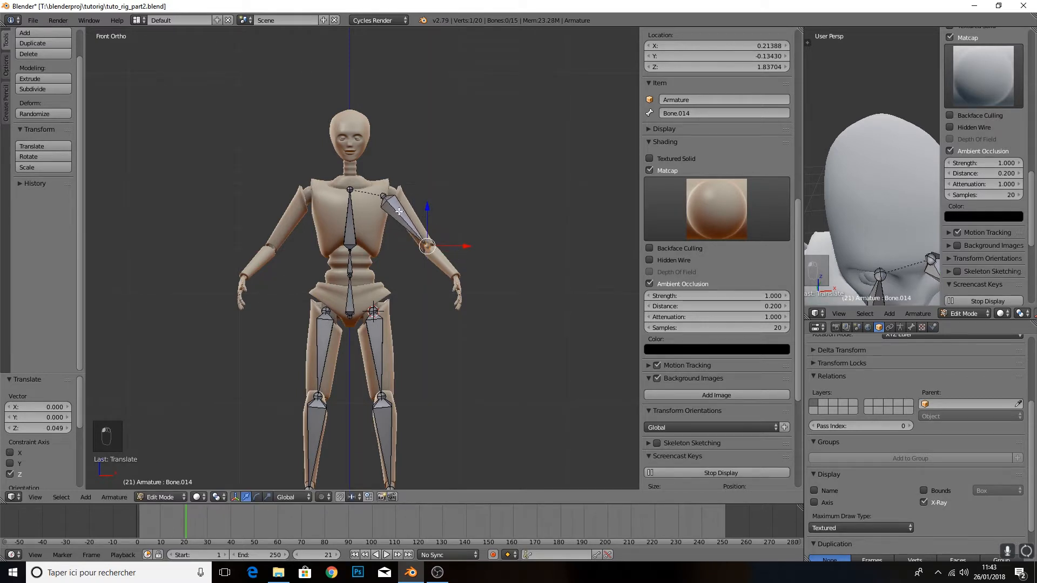
# Adjust the upper arm bone's shoulder joint by about 0.039 along Z and 0.059 along X
pyautogui.rightClick(383, 195)
pyautogui.moveTo(386, 162); pyautogui.dragTo(387, 154)
pyautogui.moveTo(416, 194); pyautogui.dragTo(419, 194)
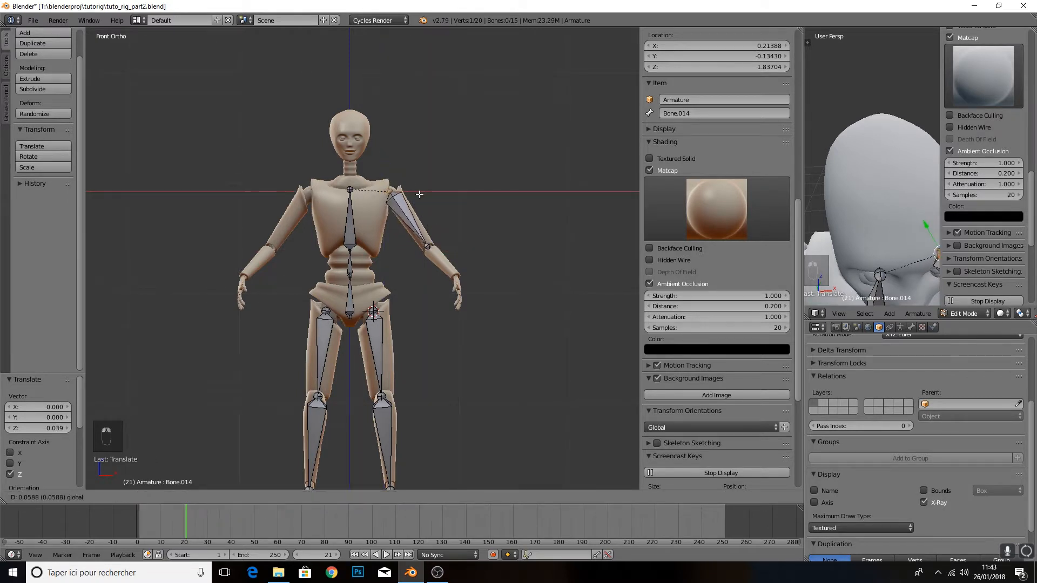
pyautogui.click(420, 194)
# Extrude a forearm bone from the elbow and place its tip at the wrist, about -0.306 along Z and 0.262 along X
pyautogui.scroll(2, 452, 243)
pyautogui.rightClick(455, 241)
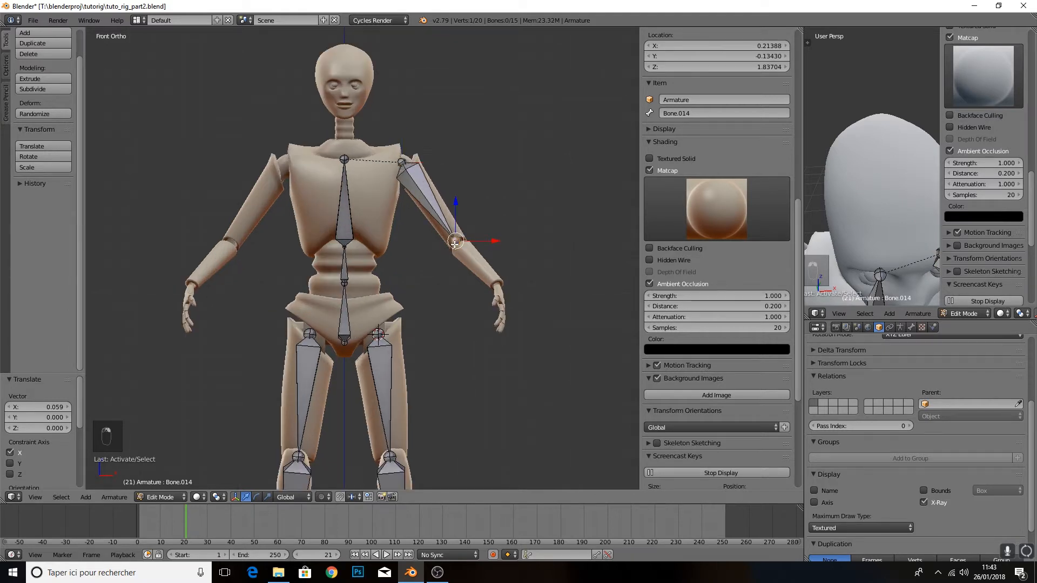
pyautogui.press('e')
pyautogui.rightClick(463, 271)
pyautogui.moveTo(454, 201); pyautogui.dragTo(459, 251)
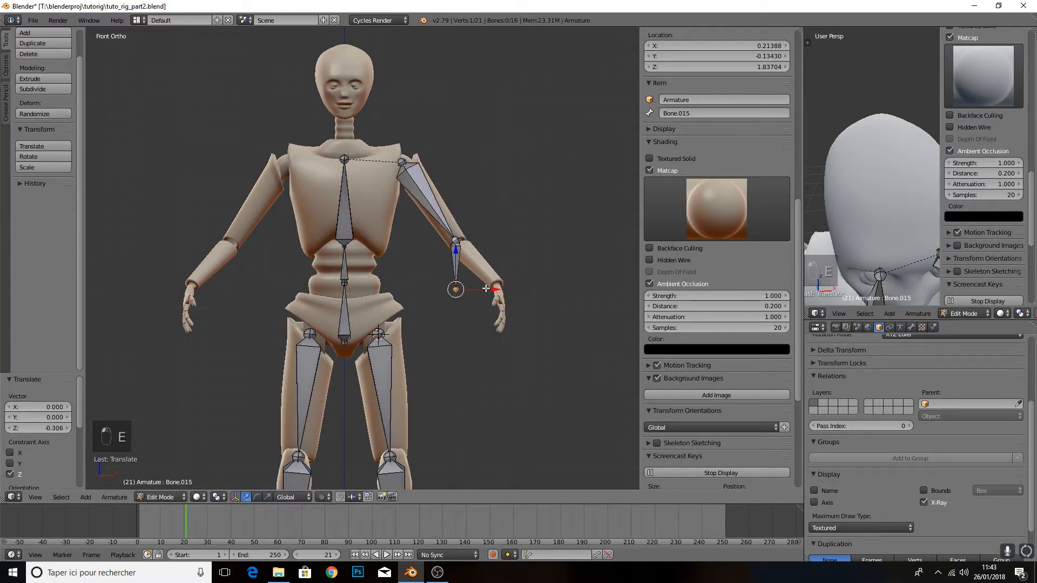
pyautogui.moveTo(486, 289); pyautogui.dragTo(528, 289)
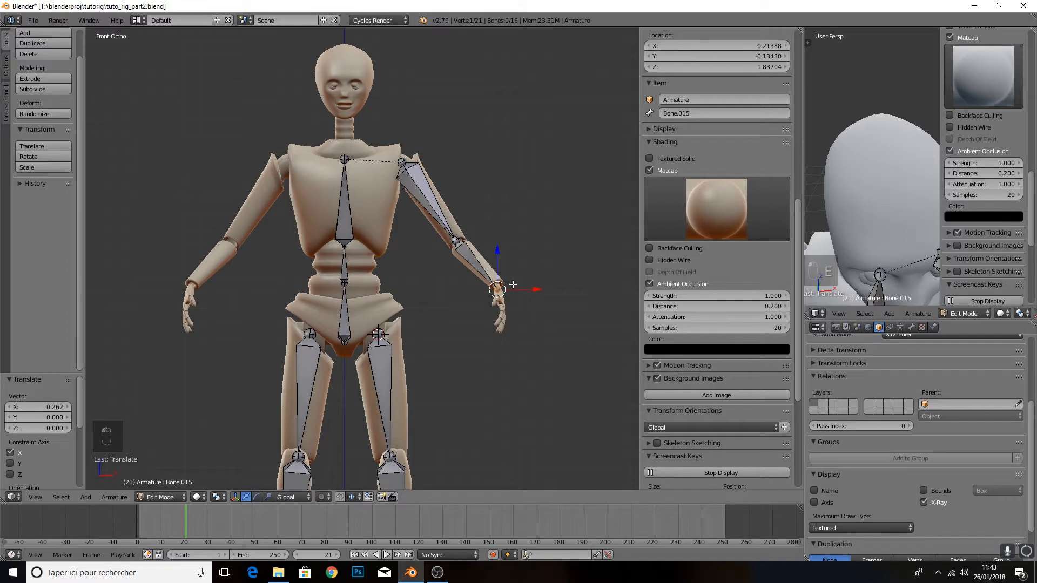
# In top view, shift the elbow joint backward along Y and the wrist joint about -0.265 along Y to follow the arm
pyautogui.press('KP_7')
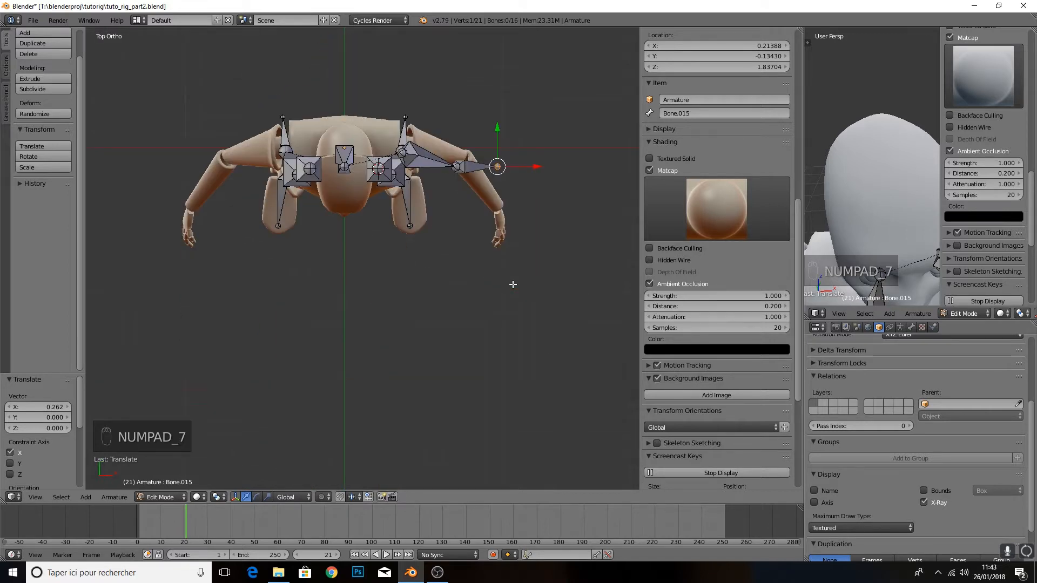
pyautogui.rightClick(457, 170)
pyautogui.moveTo(458, 126); pyautogui.dragTo(495, 172)
pyautogui.rightClick(498, 166)
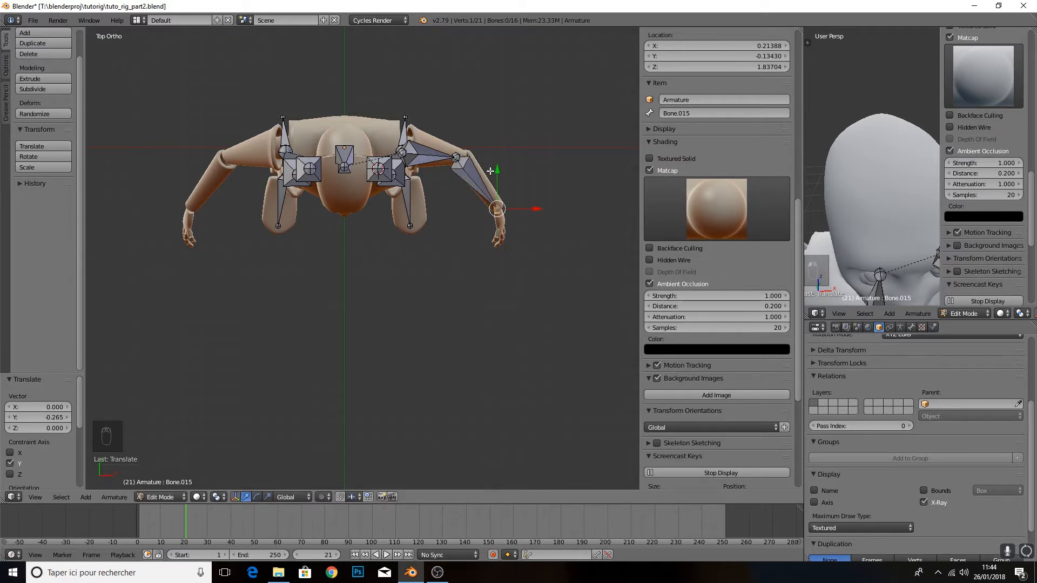
# Examine the roll values of the left upper arm and forearm bones
pyautogui.press('KP_1')
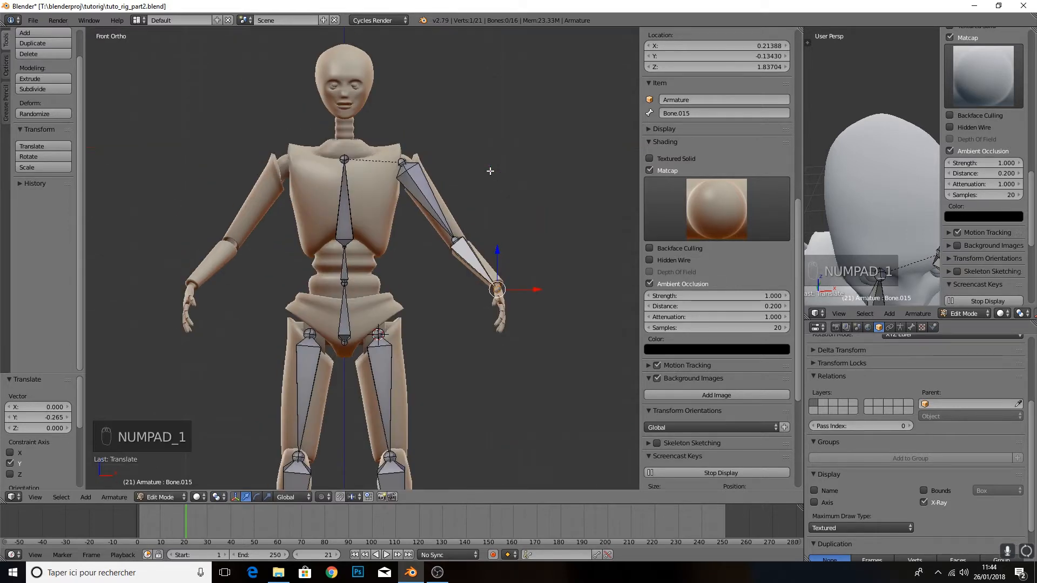
pyautogui.rightClick(426, 201)
pyautogui.scroll(10, 766, 212)
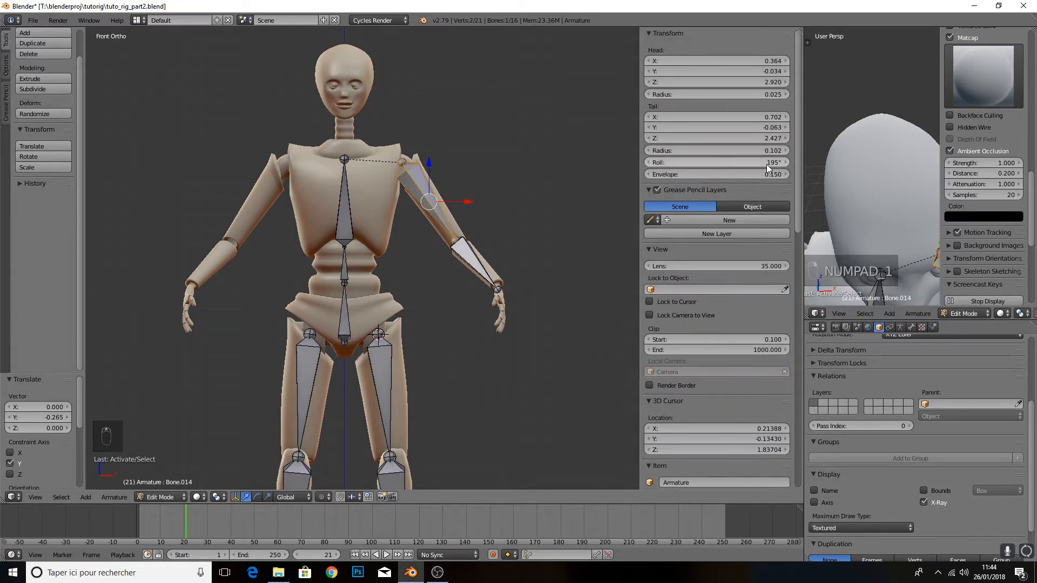
pyautogui.scroll(3, 513, 195)
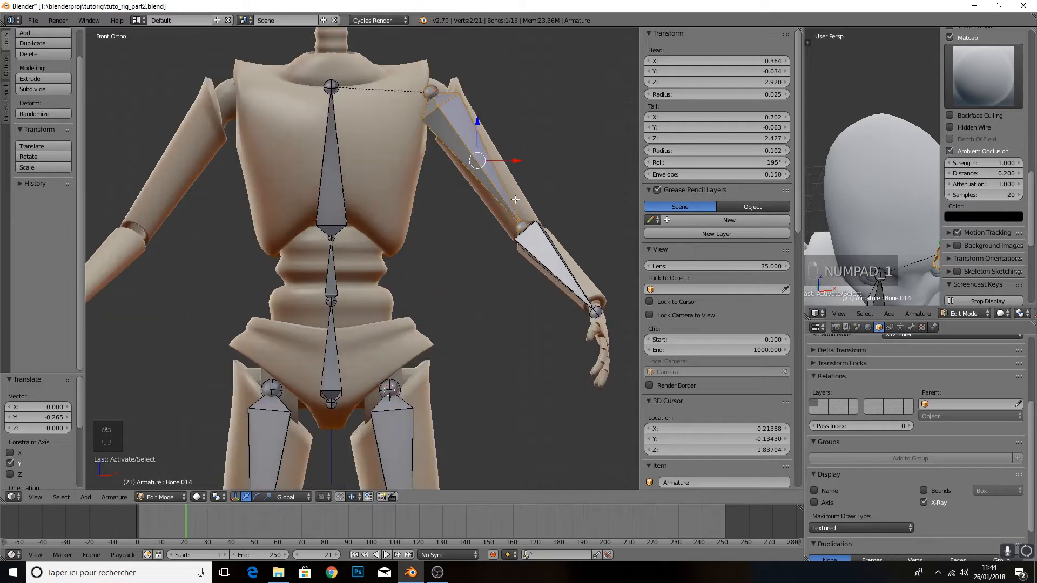
pyautogui.keyDown('shift'); pyautogui.moveTo(511, 194); pyautogui.dragTo(427, 214, button='middle'); pyautogui.keyUp('shift')
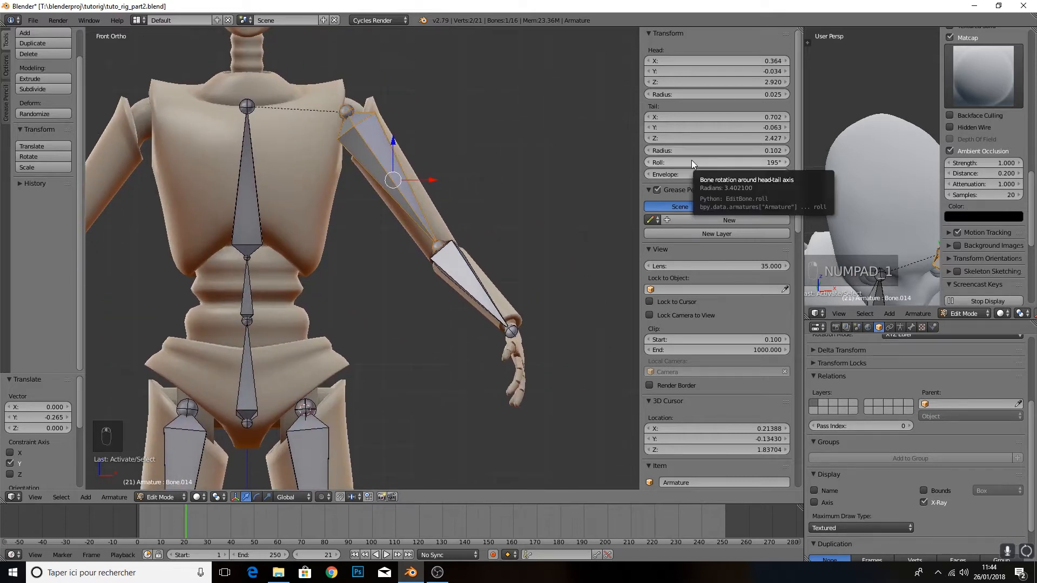
pyautogui.click(170, 498)
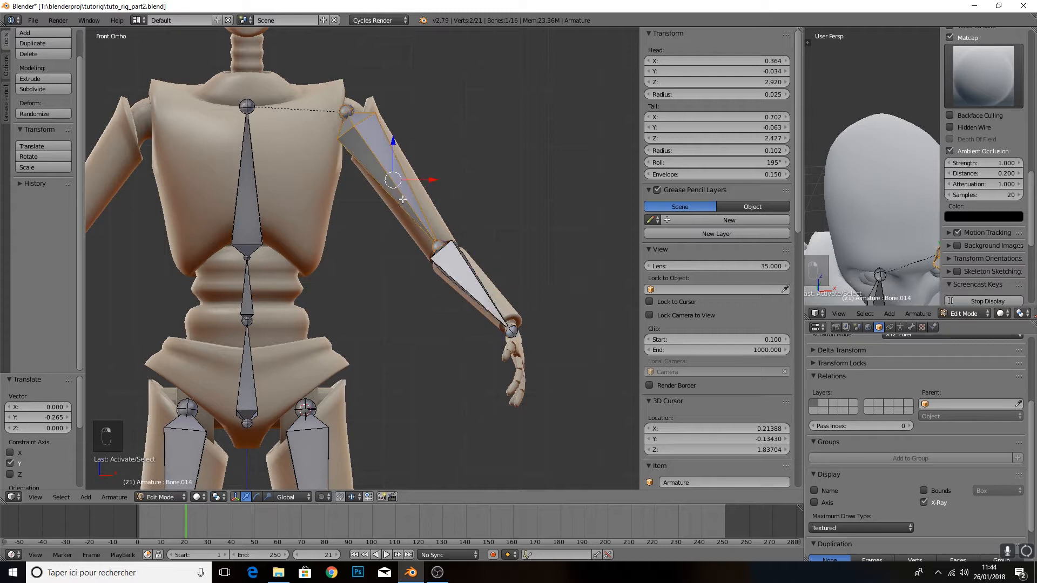
pyautogui.keyDown('shift'); pyautogui.rightClick(464, 276); pyautogui.keyUp('shift')
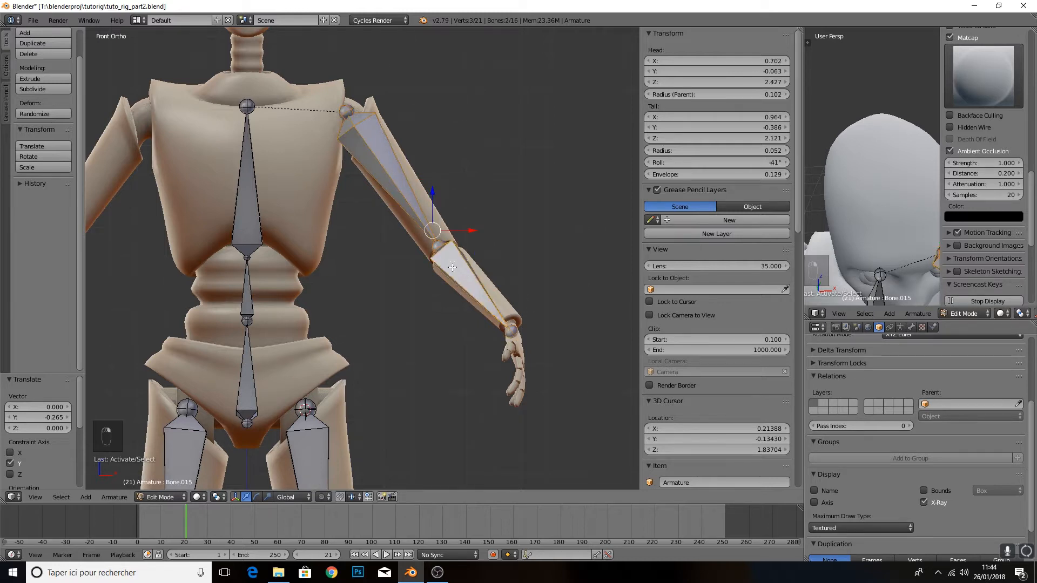
pyautogui.rightClick(415, 189)
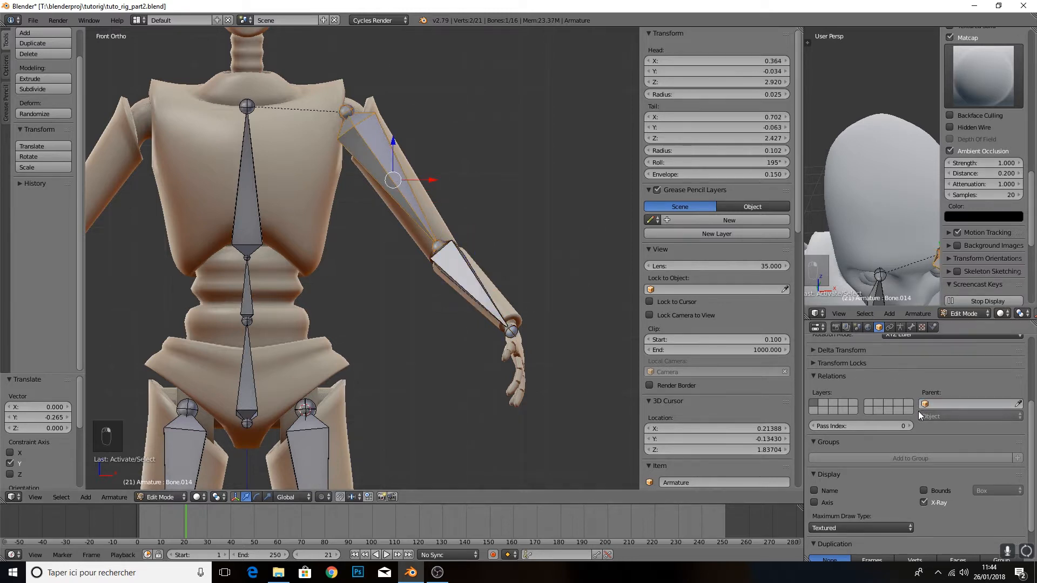
pyautogui.scroll(4, 864, 400)
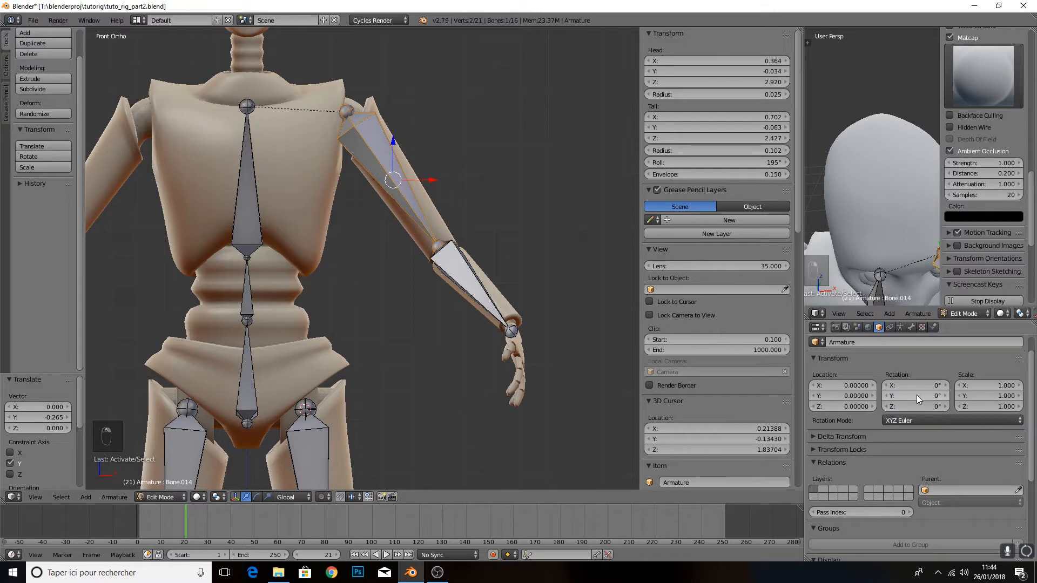
# In Pose Mode with Local orientation, rotate the left upper arm bone about 65.8° around its X axis
pyautogui.click(161, 497)
pyautogui.click(162, 464)
pyautogui.scroll(-4, 406, 277)
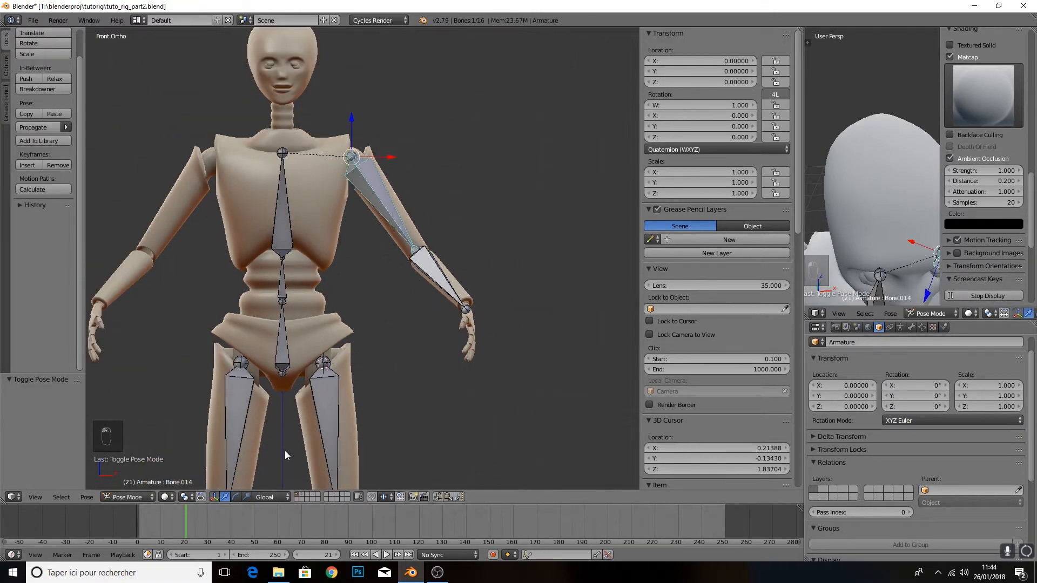
pyautogui.click(236, 497)
pyautogui.moveTo(446, 278); pyautogui.dragTo(411, 290, button='middle')
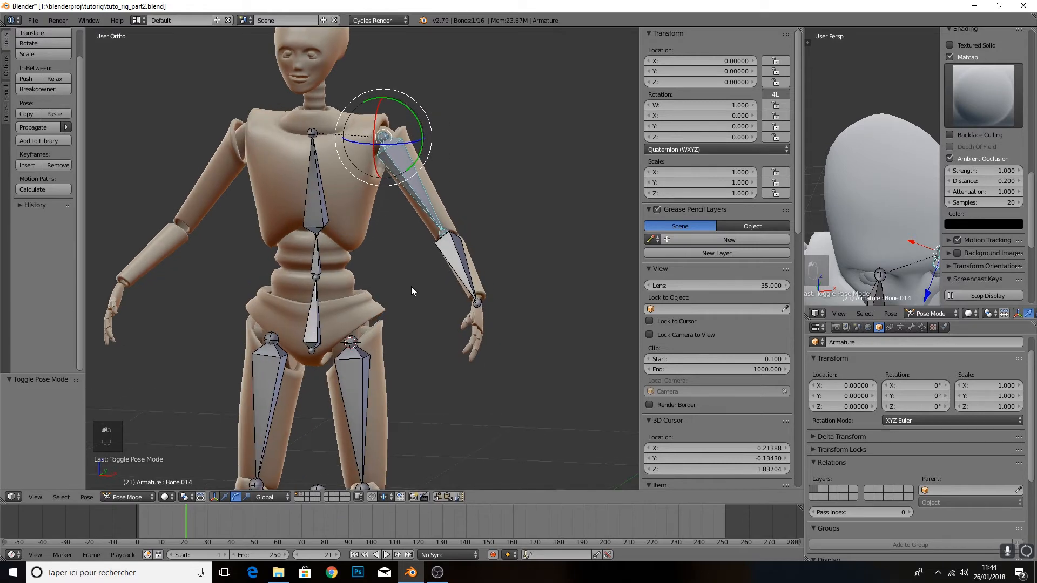
pyautogui.click(268, 496)
pyautogui.click(273, 475)
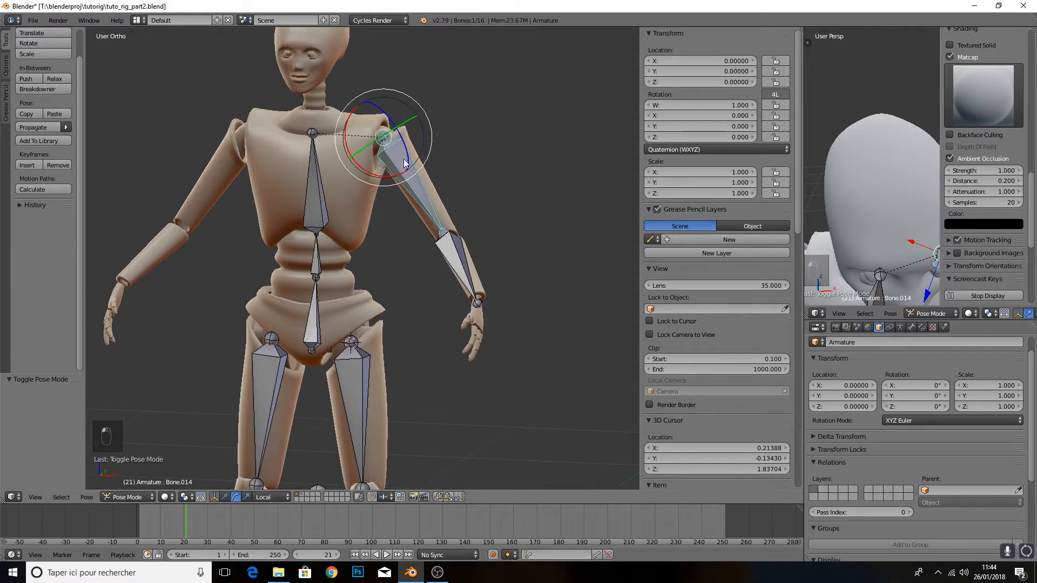
pyautogui.moveTo(385, 180); pyautogui.dragTo(316, 168)
pyautogui.click(316, 168)
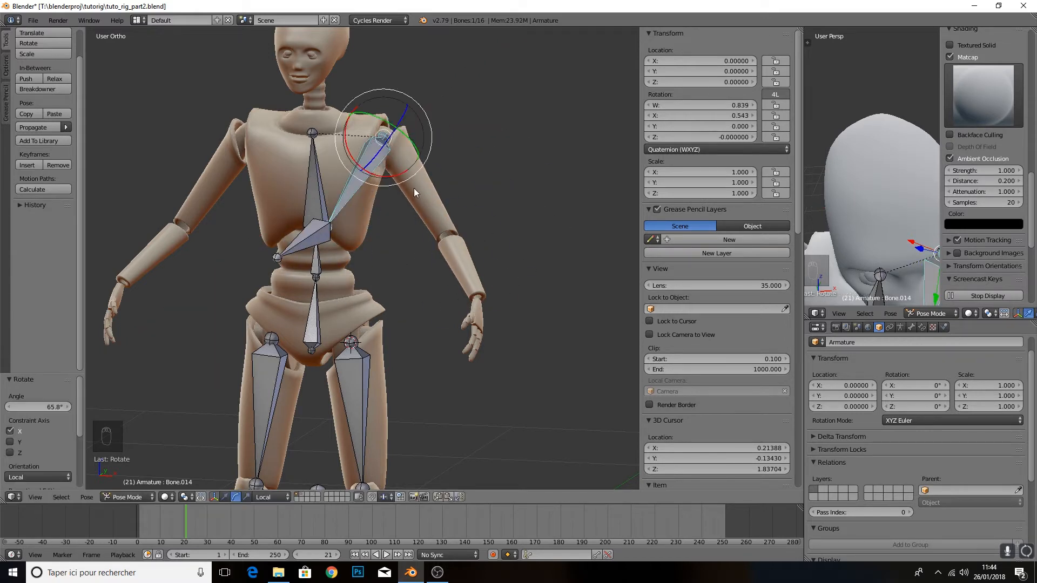
# Rotate the left forearm bone about 104° around its local Z axis and reselect the upper arm bone
pyautogui.rightClick(312, 243)
pyautogui.moveTo(313, 244); pyautogui.dragTo(289, 249)
pyautogui.moveTo(289, 248); pyautogui.dragTo(393, 276, button='middle')
pyautogui.scroll(3, 271, 223)
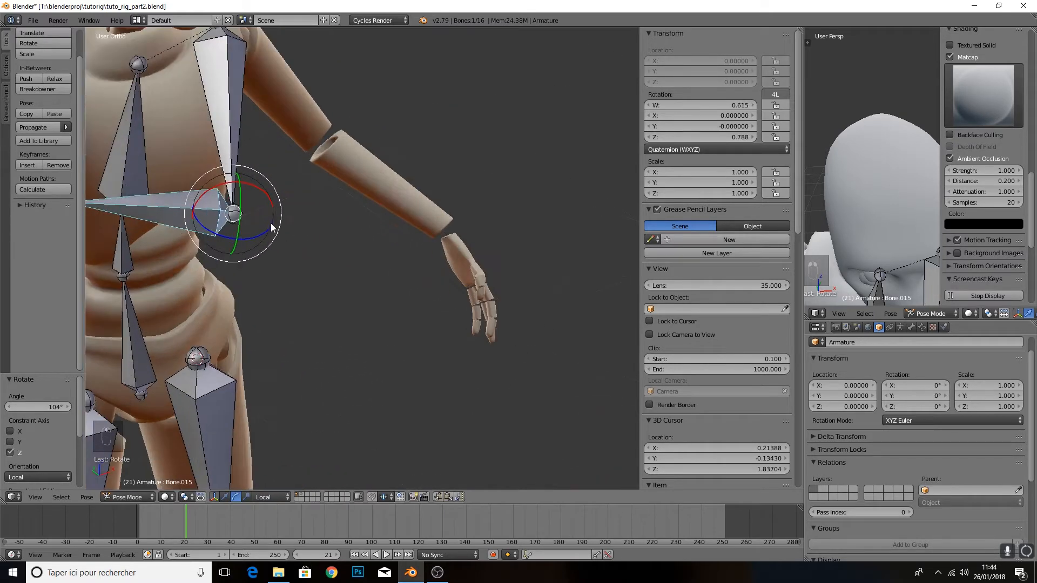
pyautogui.rightClick(277, 215)
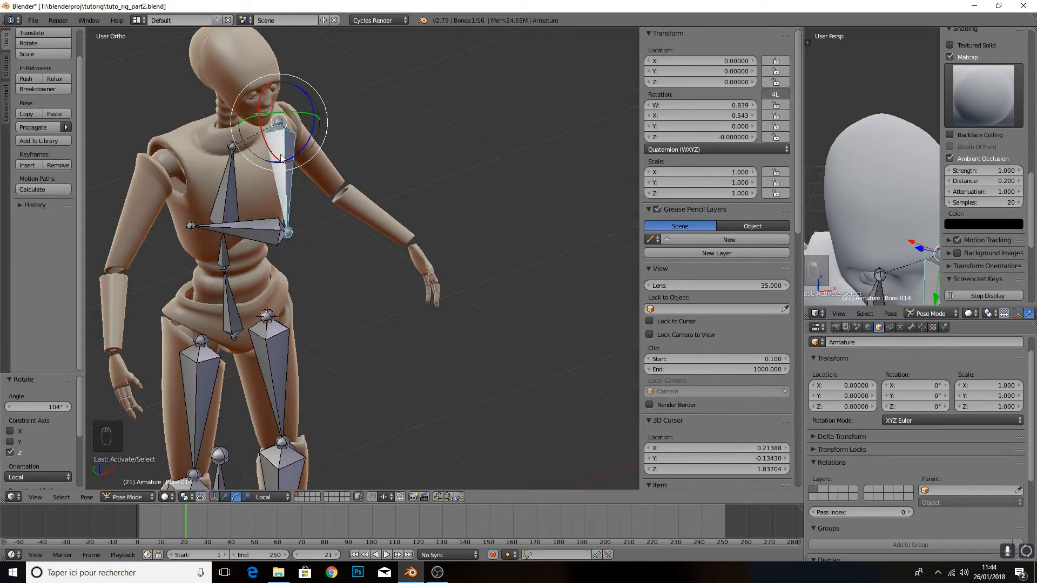
# Rotate the left upper arm bone about 85.1° around its local Z axis
pyautogui.moveTo(283, 158); pyautogui.dragTo(345, 112)
pyautogui.moveTo(422, 176)
pyautogui.mouseDown(button='middle')
pyautogui.moveTo(368, 151)
pyautogui.moveTo(427, 160)
pyautogui.mouseUp(button='middle')
# Clear the pose rotation of the left upper arm and forearm bones and return to Edit Mode
pyautogui.keyDown('shift'); pyautogui.rightClick(368, 132); pyautogui.keyUp('shift')
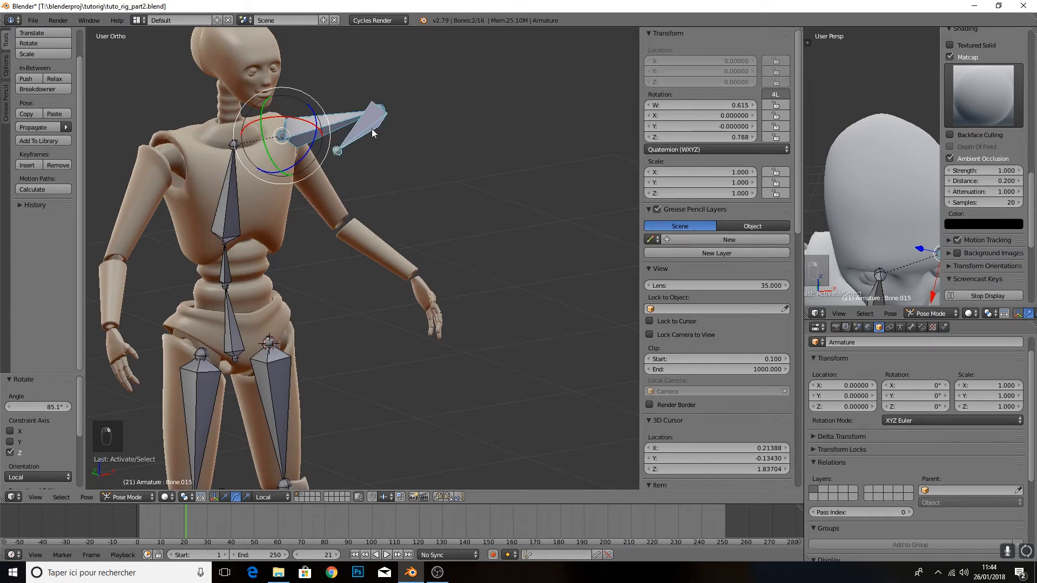
pyautogui.hotkey('alt', 'r')
pyautogui.click(128, 496)
pyautogui.click(131, 475)
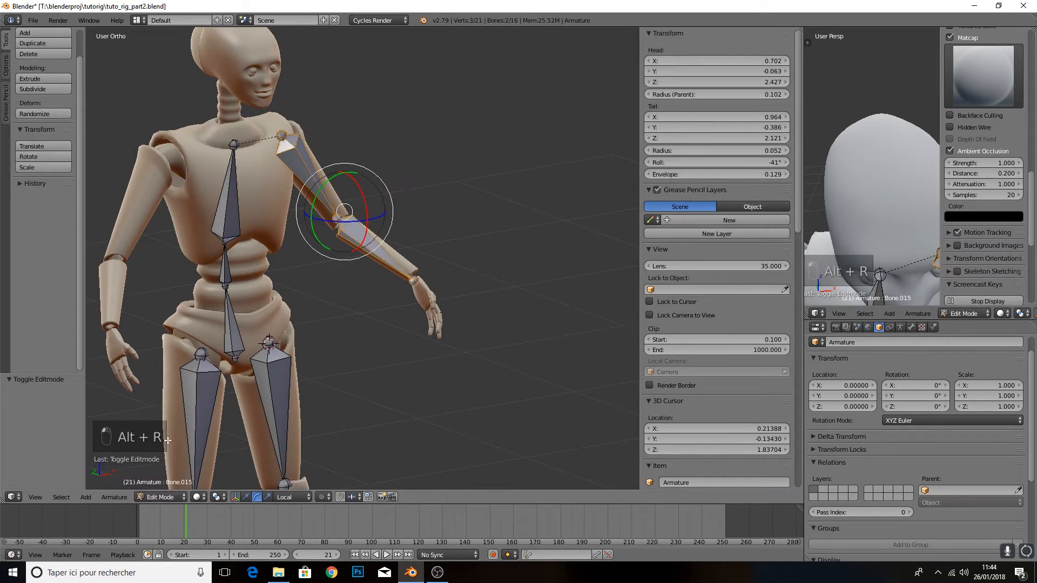
# Enable the display of bone axes for the armature
pyautogui.moveTo(462, 208); pyautogui.dragTo(405, 195, button='middle')
pyautogui.scroll(2, 432, 192)
pyautogui.keyDown('shift'); pyautogui.moveTo(475, 186); pyautogui.dragTo(400, 229, button='middle'); pyautogui.keyUp('shift')
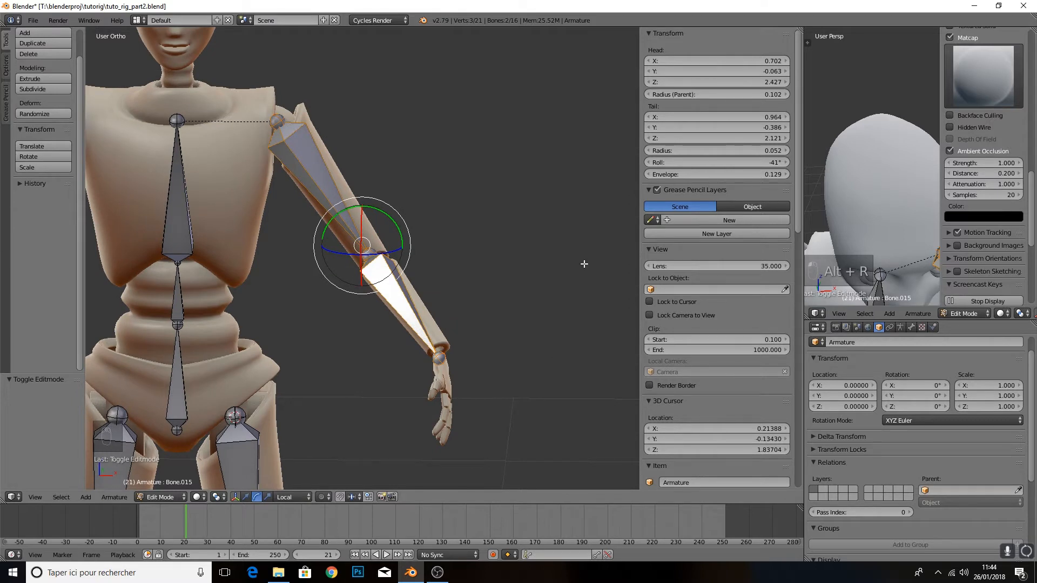
pyautogui.click(900, 327)
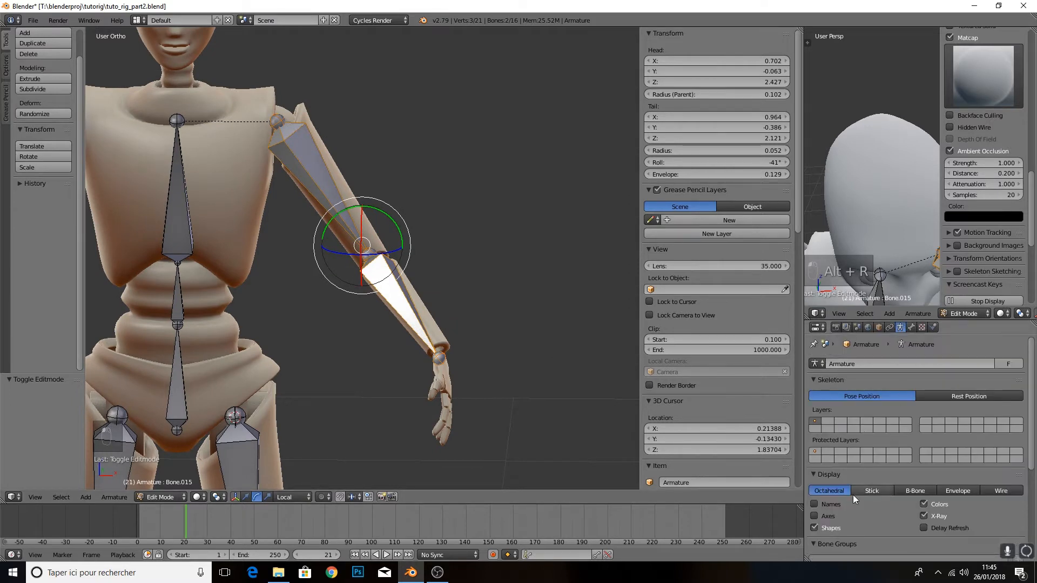
pyautogui.click(814, 515)
# Examine the axis directions of the left upper arm and forearm bones from several angles
pyautogui.scroll(1, 462, 346)
pyautogui.scroll(1, 456, 346)
pyautogui.scroll(-1, 456, 345)
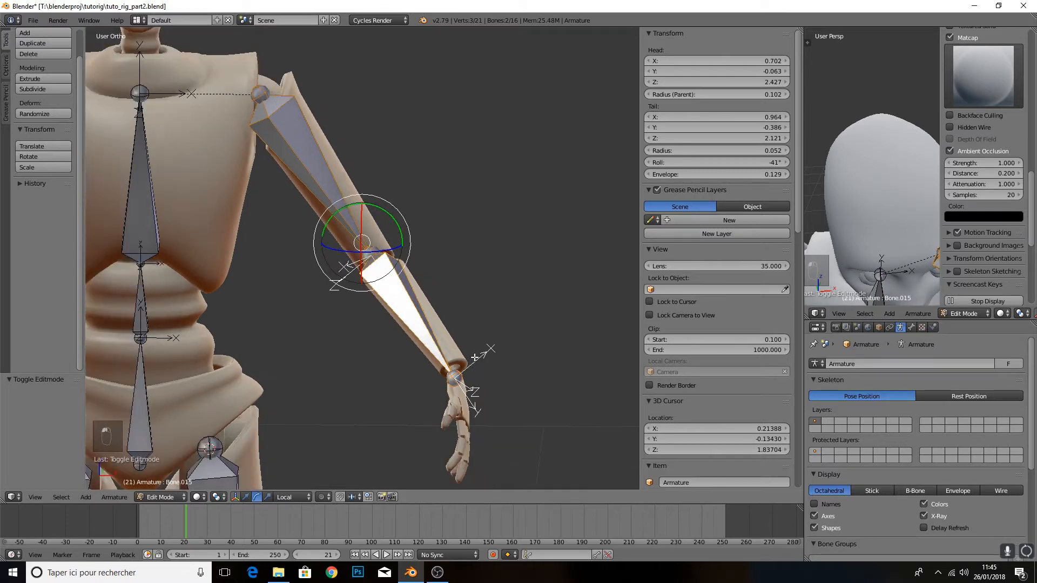
pyautogui.moveTo(455, 346); pyautogui.dragTo(475, 335, button='middle')
pyautogui.moveTo(440, 387); pyautogui.dragTo(396, 375, button='middle')
pyautogui.moveTo(497, 412); pyautogui.dragTo(444, 425, button='middle')
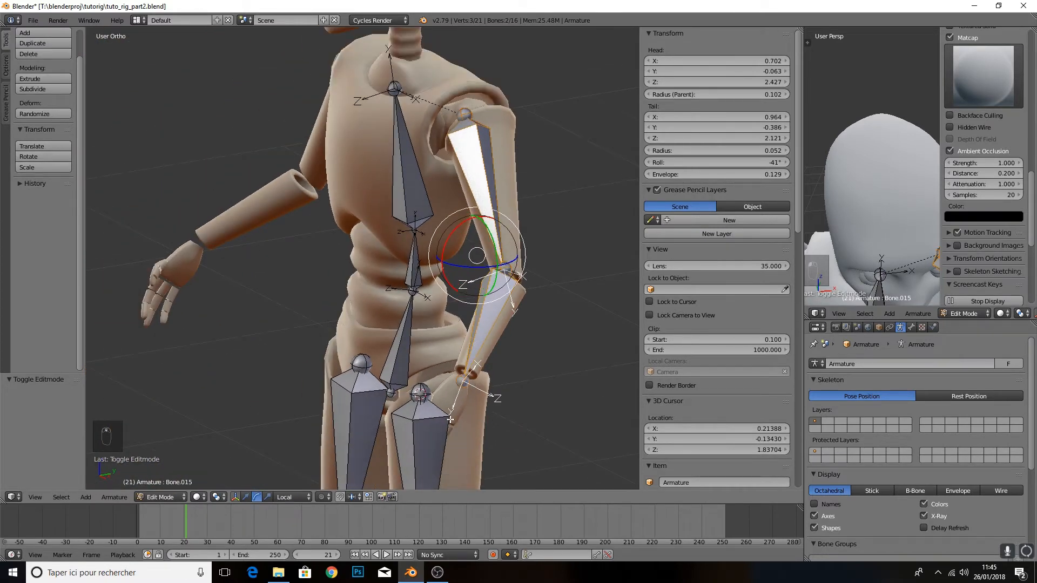
pyautogui.scroll(3, 502, 302)
pyautogui.scroll(-2, 542, 321)
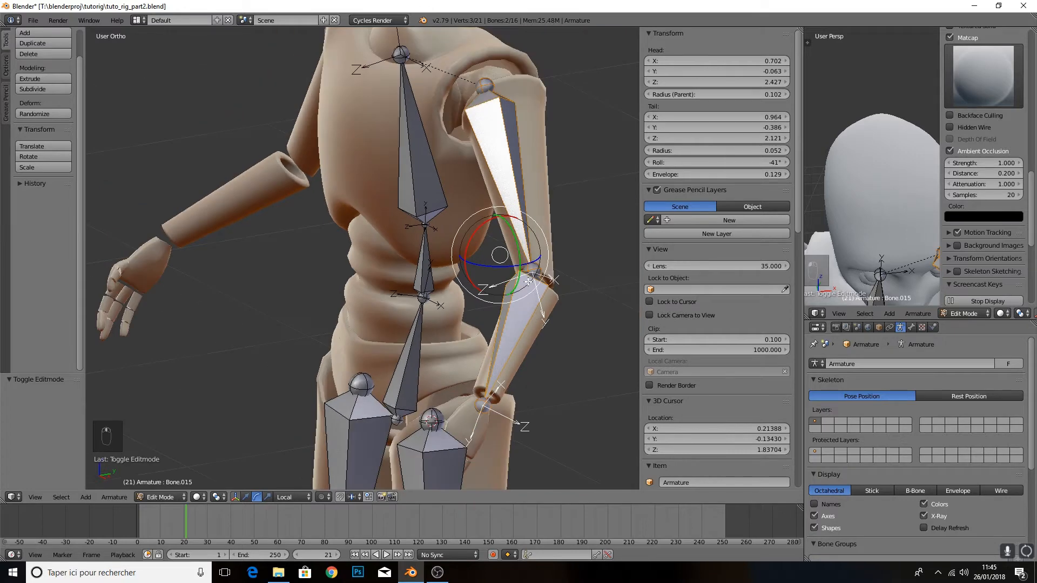
pyautogui.moveTo(528, 281); pyautogui.dragTo(542, 304, button='middle')
pyautogui.moveTo(433, 264); pyautogui.dragTo(474, 359, button='middle')
pyautogui.scroll(-2, 473, 358)
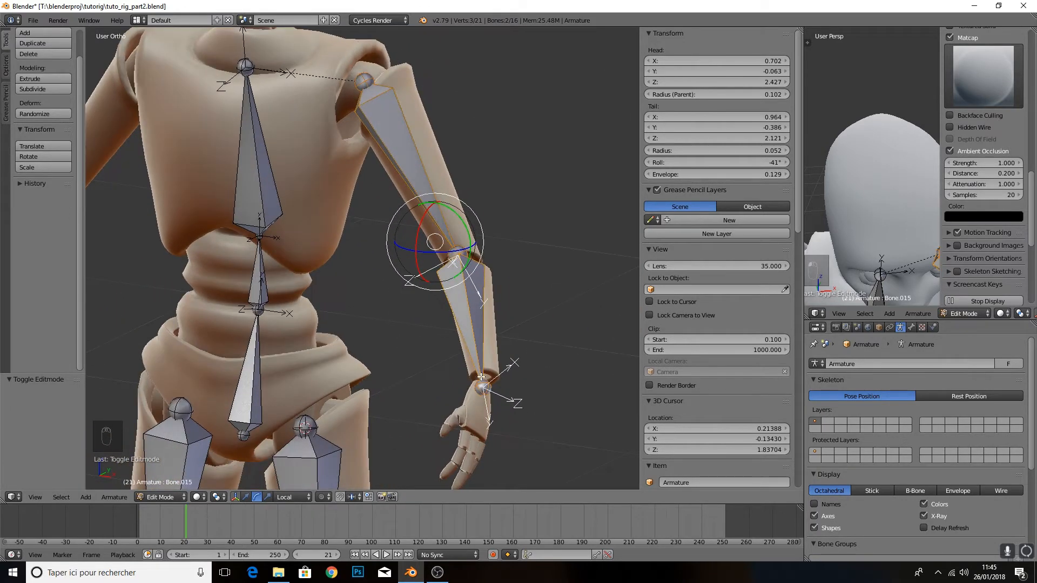
# Recalculate the roll of the selected left upper arm and forearm bones to the Global +Z Axis
pyautogui.hotkey('ctrl', 'n')
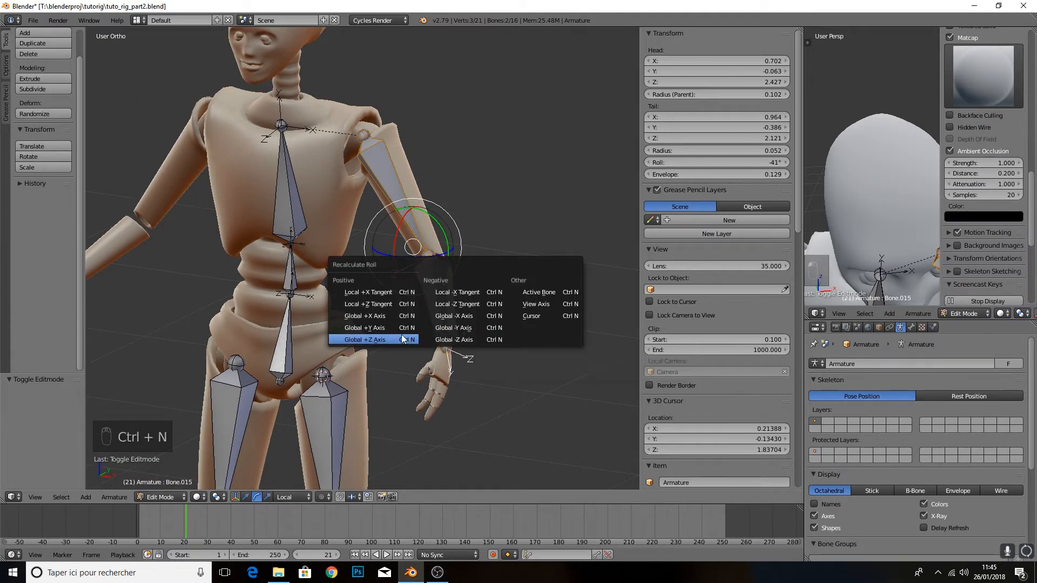
pyautogui.click(375, 339)
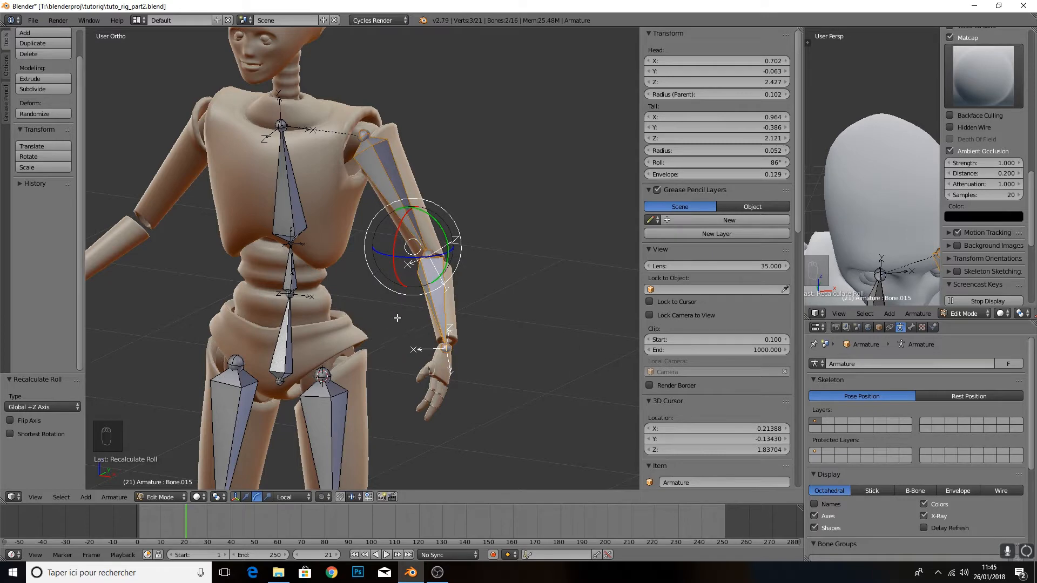
pyautogui.moveTo(488, 280); pyautogui.dragTo(516, 312, button='middle')
pyautogui.scroll(2, 486, 275)
# Adjust the left forearm bone's roll to 59° to match the upper arm bone
pyautogui.rightClick(426, 213)
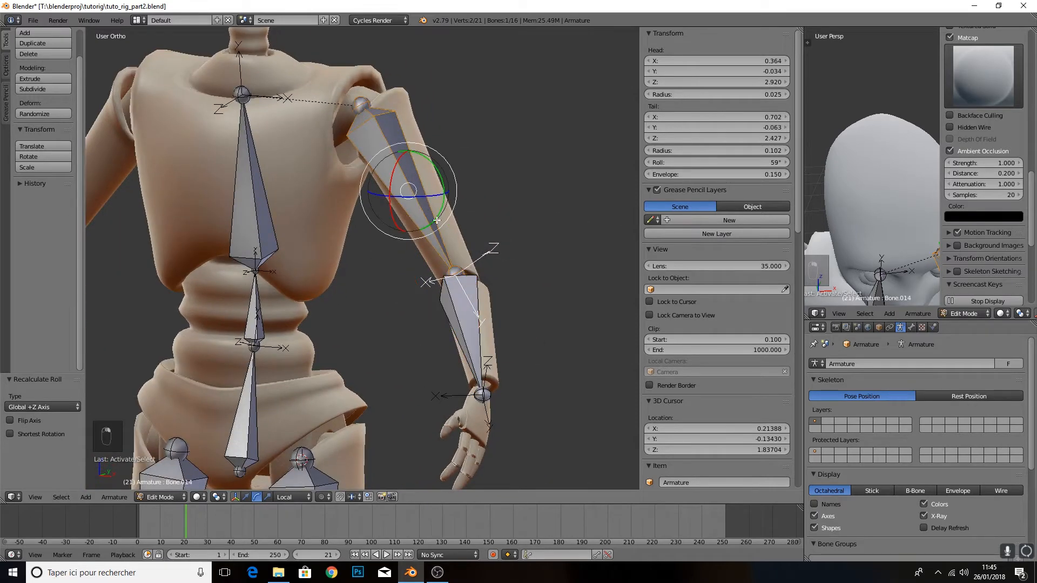
pyautogui.rightClick(473, 314)
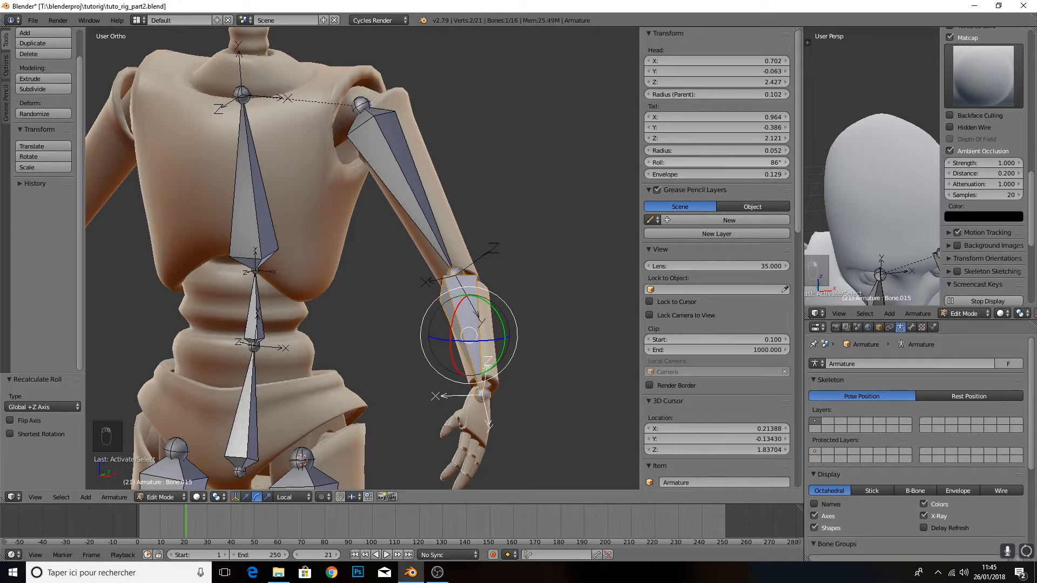
pyautogui.hotkey('ctrl', 'r')
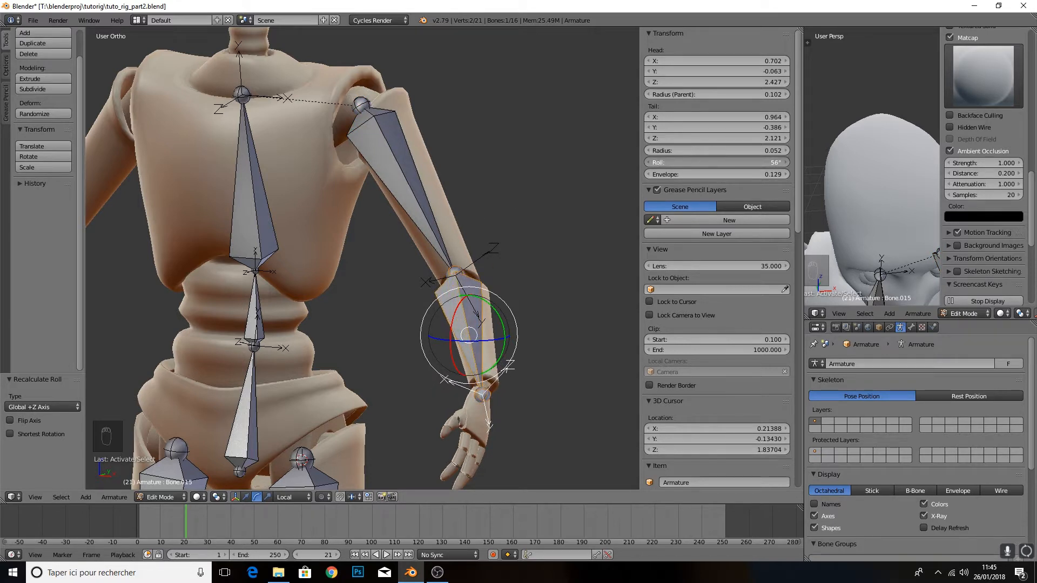
pyautogui.click(508, 257)
pyautogui.scroll(-1, 508, 258)
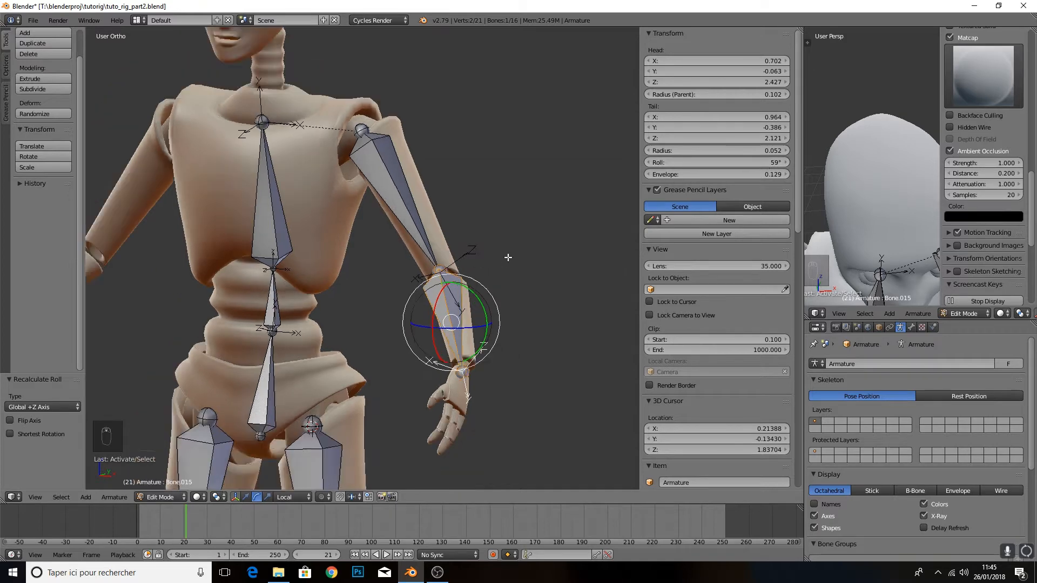
# Examine the alignment of the left upper arm and forearm bone axes
pyautogui.scroll(-2, 508, 258)
pyautogui.rightClick(394, 233)
pyautogui.scroll(2, 413, 286)
pyautogui.moveTo(416, 294); pyautogui.dragTo(444, 291, button='middle')
pyautogui.scroll(-1, 451, 290)
pyautogui.rightClick(462, 297)
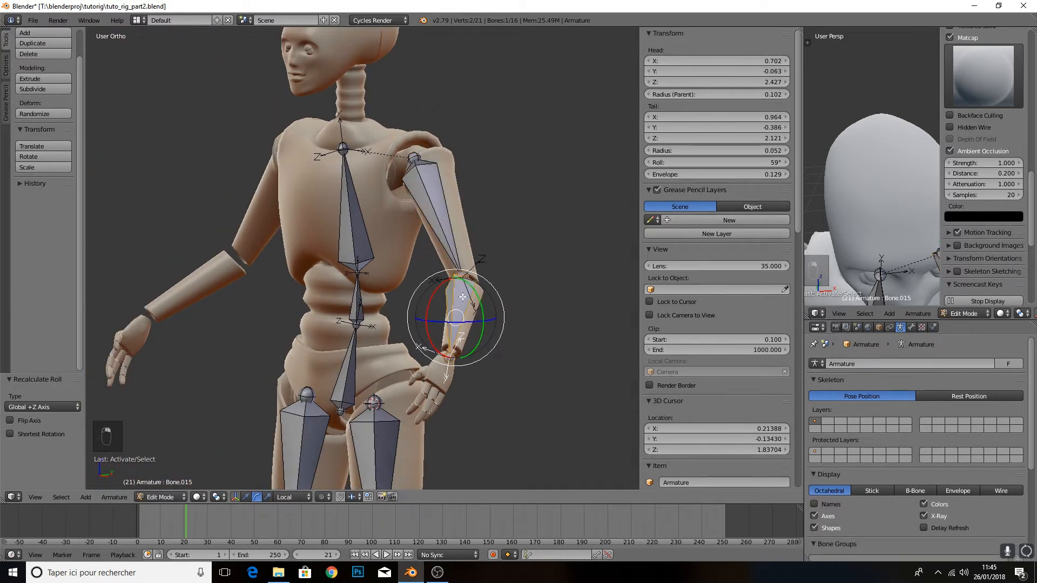
pyautogui.moveTo(499, 266); pyautogui.dragTo(536, 270, button='middle')
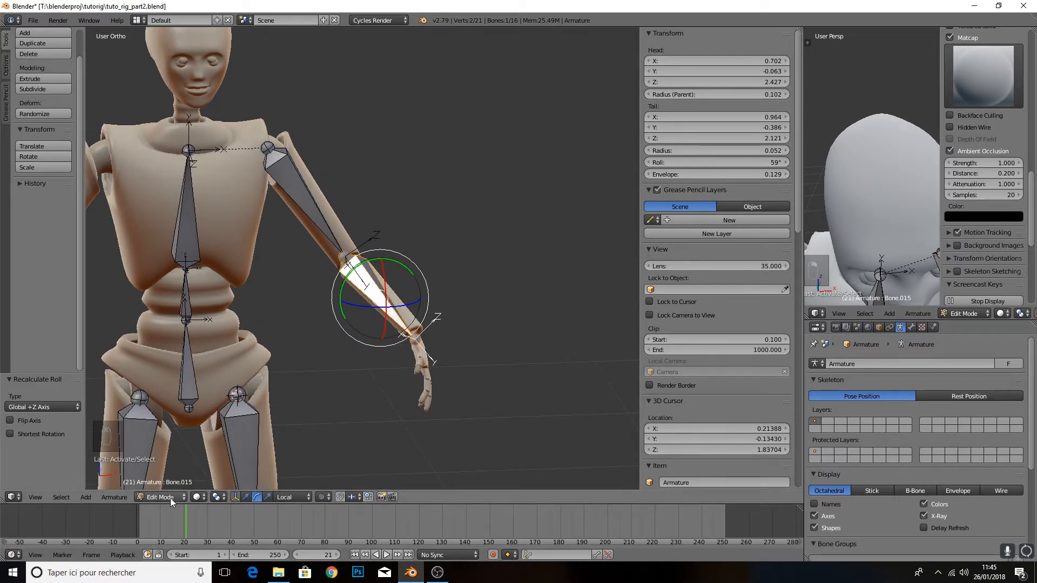
# In Pose Mode, rotate the left upper arm bone about -72.2° around its local Z axis
pyautogui.click(170, 498)
pyautogui.click(170, 462)
pyautogui.moveTo(345, 289); pyautogui.dragTo(371, 277, button='middle')
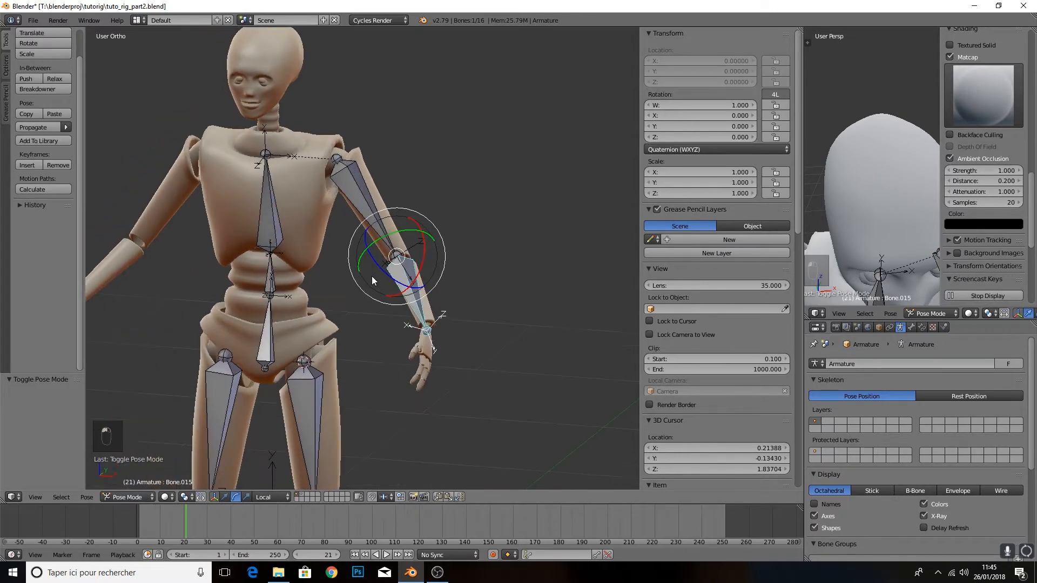
pyautogui.scroll(2, 392, 236)
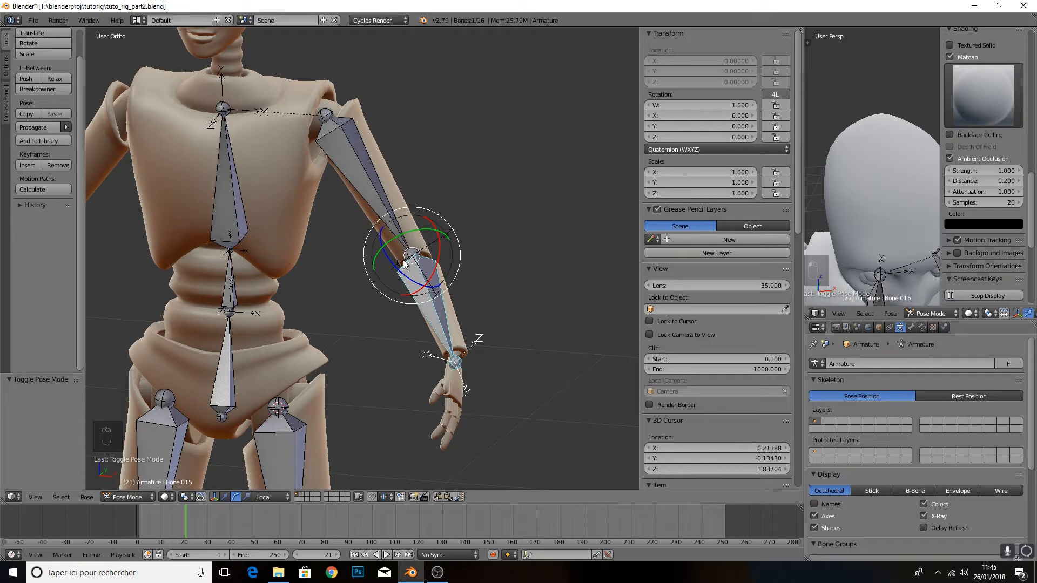
pyautogui.rightClick(379, 213)
pyautogui.scroll(-2, 263, 477)
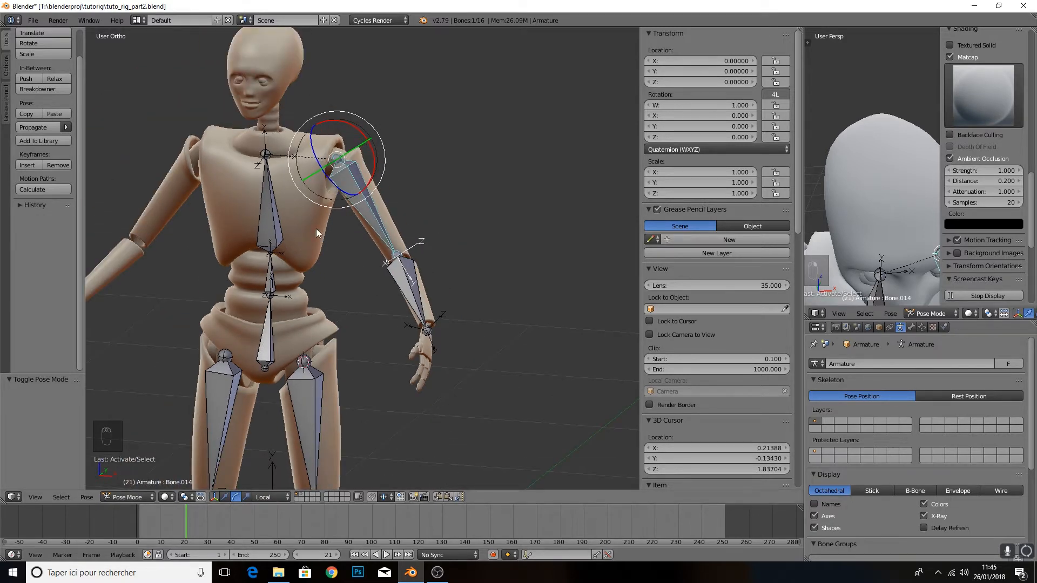
pyautogui.moveTo(340, 192); pyautogui.dragTo(301, 185)
pyautogui.moveTo(301, 185); pyautogui.dragTo(316, 239, button='middle')
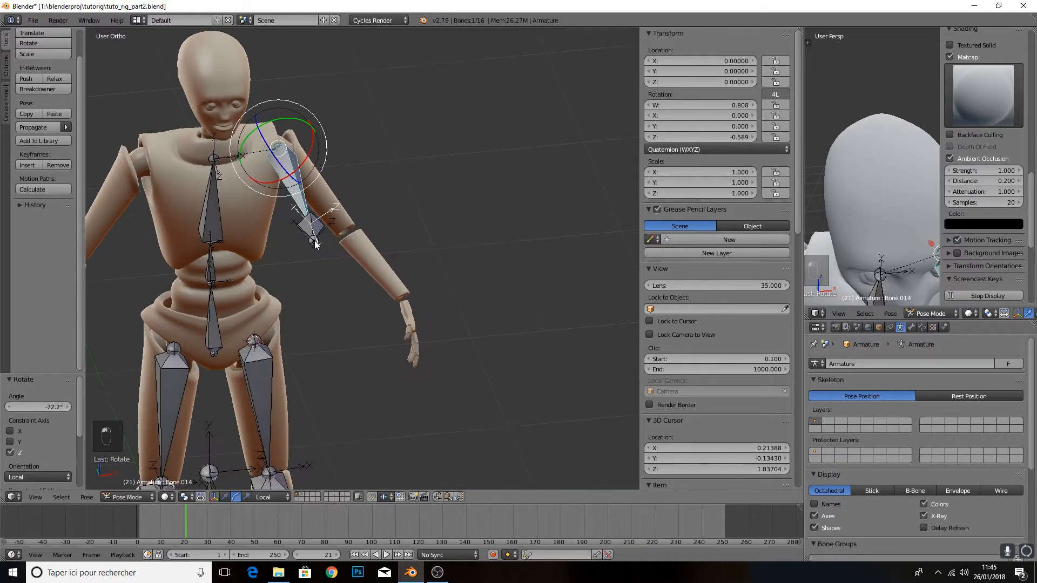
# Rotate the left forearm bone about -85.3° around its local Z axis
pyautogui.rightClick(317, 238)
pyautogui.moveTo(324, 235); pyautogui.dragTo(296, 233)
pyautogui.moveTo(354, 219); pyautogui.dragTo(305, 193, button='middle')
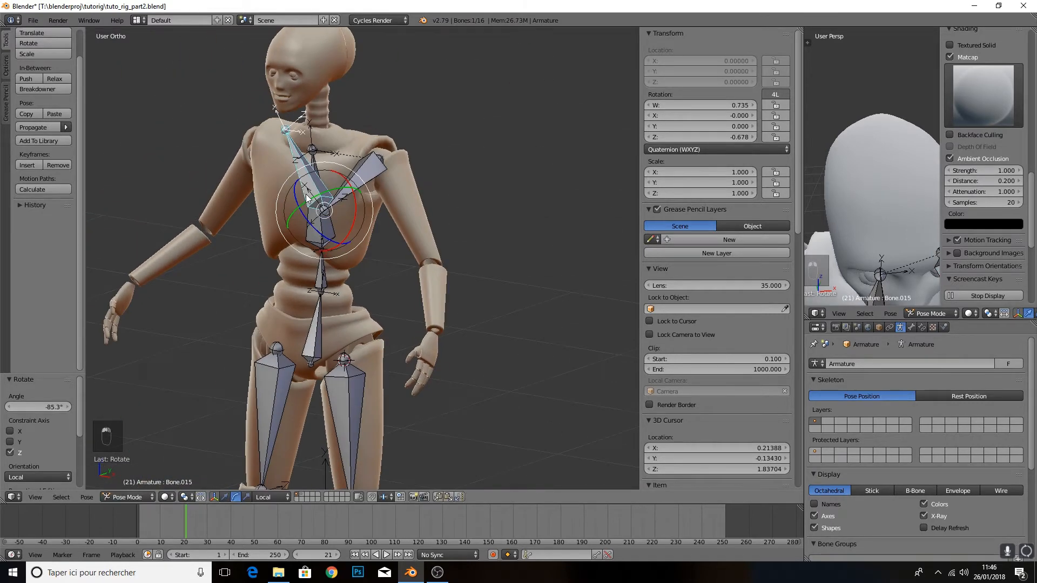
# Rotate the left upper arm bone back by about 95.3° and the forearm bone by about 98.5° around local Z
pyautogui.rightClick(355, 186)
pyautogui.moveTo(370, 192); pyautogui.dragTo(548, 192)
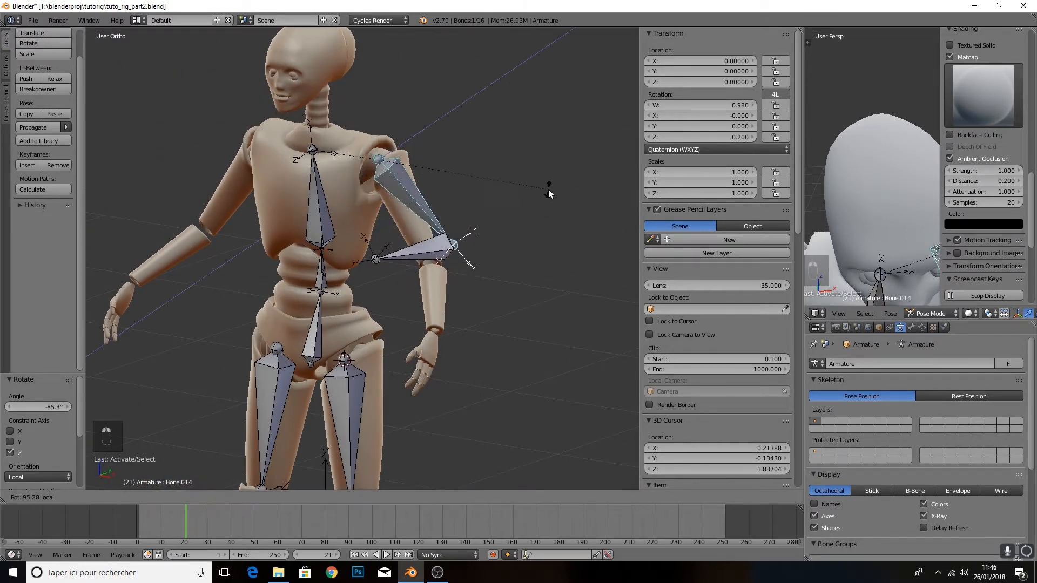
pyautogui.rightClick(434, 258)
pyautogui.moveTo(434, 257); pyautogui.dragTo(536, 287)
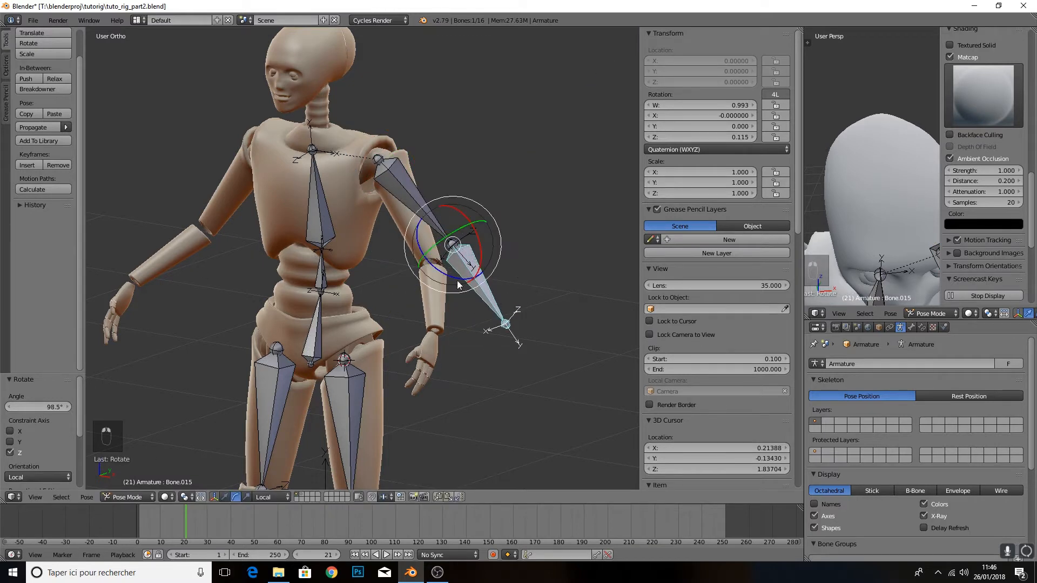
# Reset the rotations of both left arm bones to the rest pose and switch back to Edit Mode
pyautogui.keyDown('shift'); pyautogui.rightClick(419, 193); pyautogui.keyUp('shift')
pyautogui.hotkey('alt', 'r')
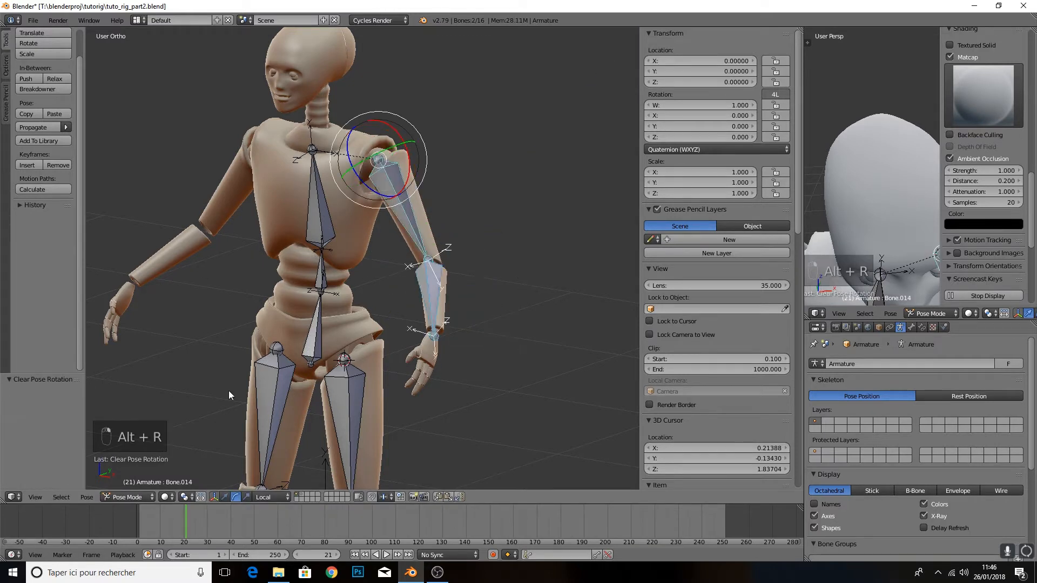
pyautogui.click(128, 497)
pyautogui.click(140, 472)
# With the translate manipulator active, extrude a hand bone from the left wrist joint in the right side view
pyautogui.moveTo(420, 313); pyautogui.dragTo(333, 402, button='middle')
pyautogui.click(246, 497)
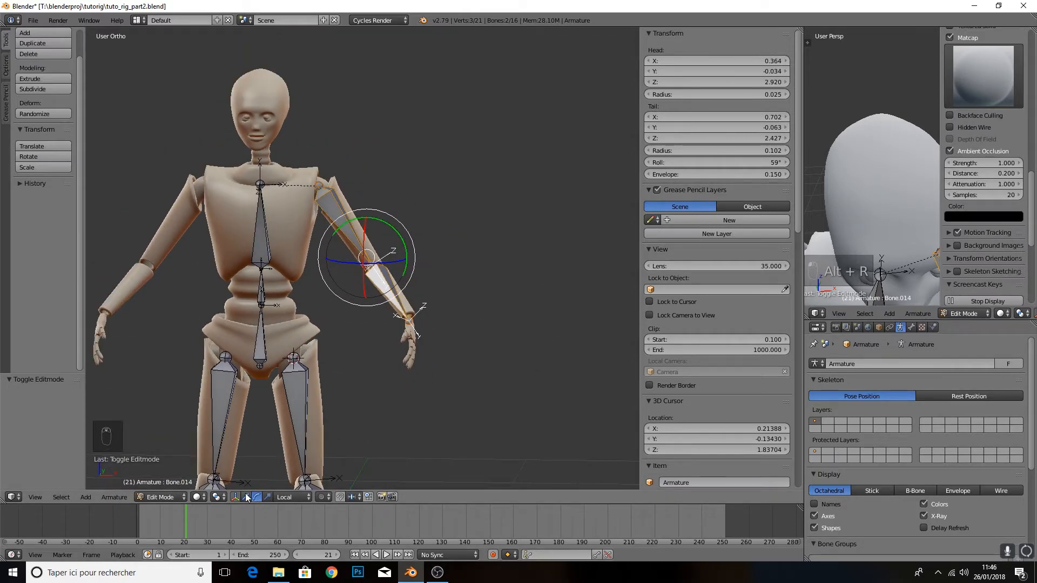
pyautogui.scroll(3, 403, 324)
pyautogui.rightClick(402, 324)
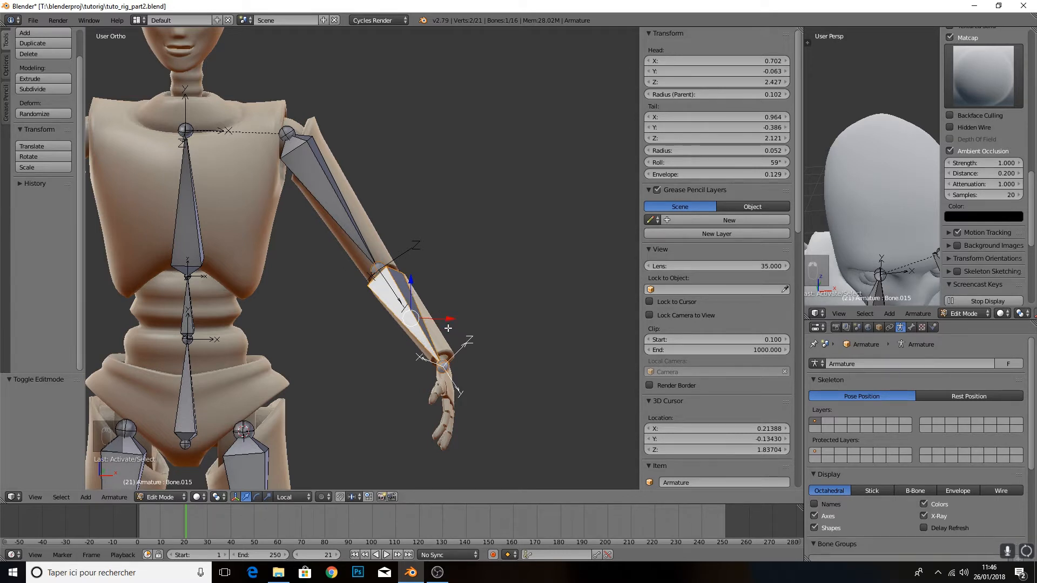
pyautogui.rightClick(357, 231)
pyautogui.rightClick(409, 300)
pyautogui.press('KP_3')
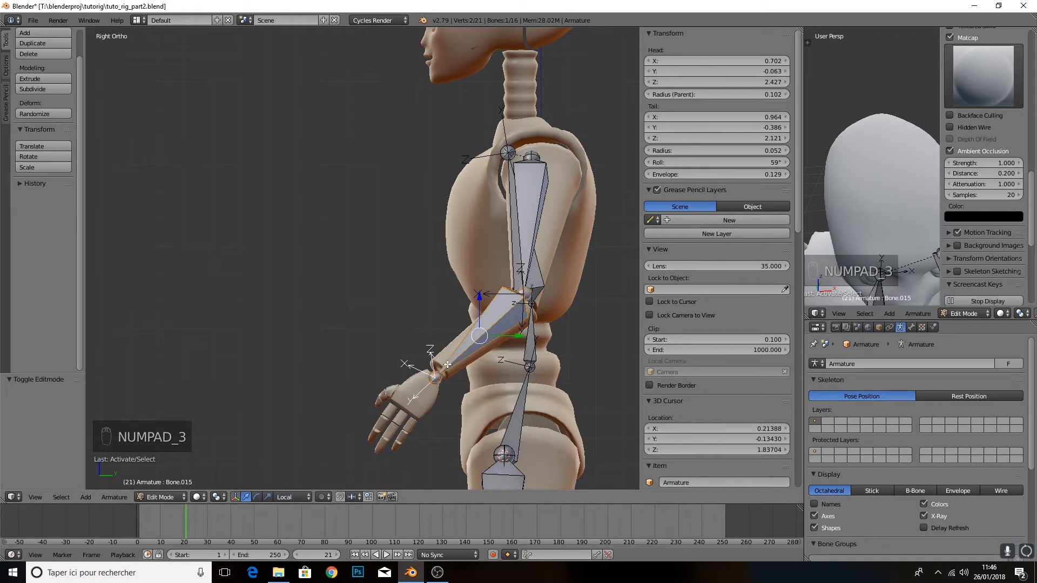
pyautogui.rightClick(429, 377)
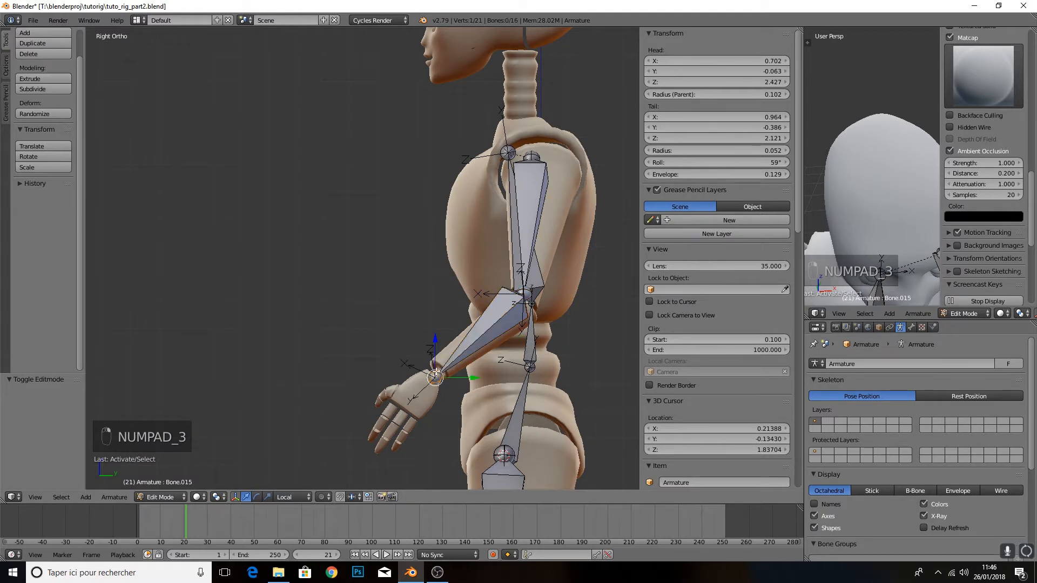
pyautogui.press('e')
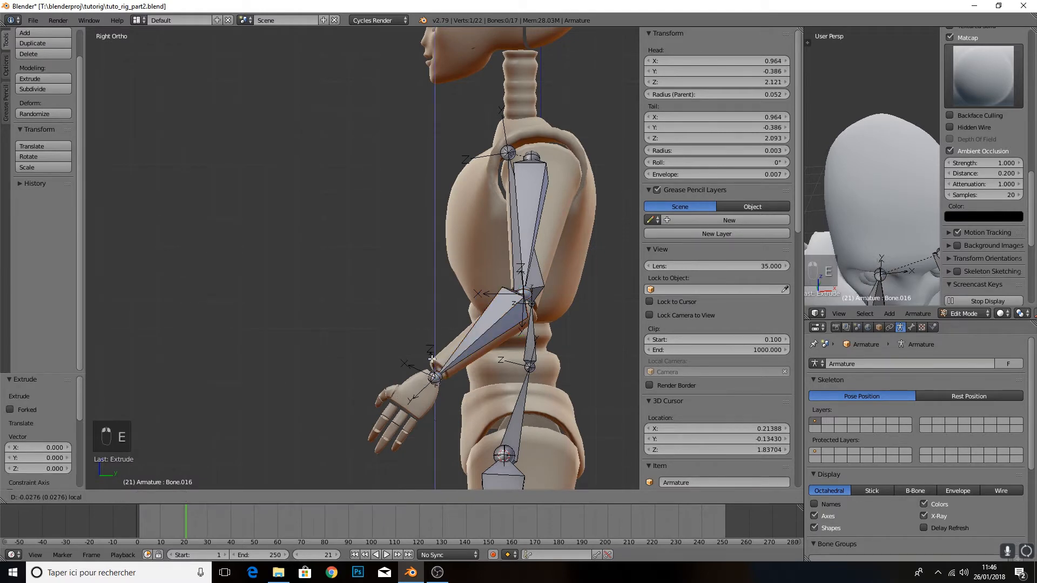
pyautogui.click(459, 416)
# Move the hand bone's tip to the base of the fingers, at about Y -0.492 and Z 2.011
pyautogui.moveTo(466, 412); pyautogui.dragTo(442, 412)
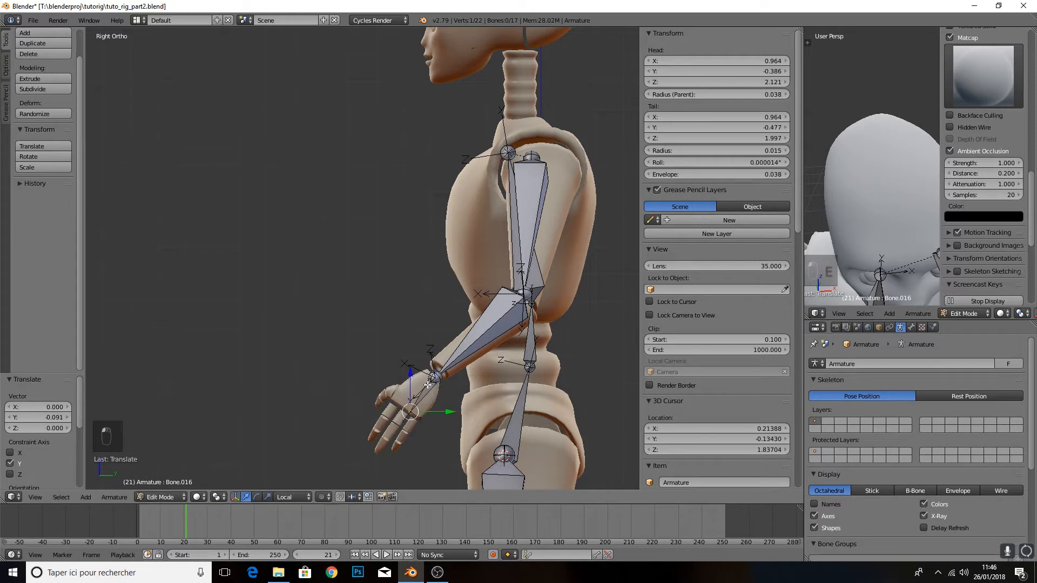
pyautogui.moveTo(410, 372); pyautogui.dragTo(405, 368)
pyautogui.moveTo(444, 410); pyautogui.dragTo(459, 390)
pyautogui.rightClick(423, 393)
pyautogui.hotkey('ctrl', 'z')
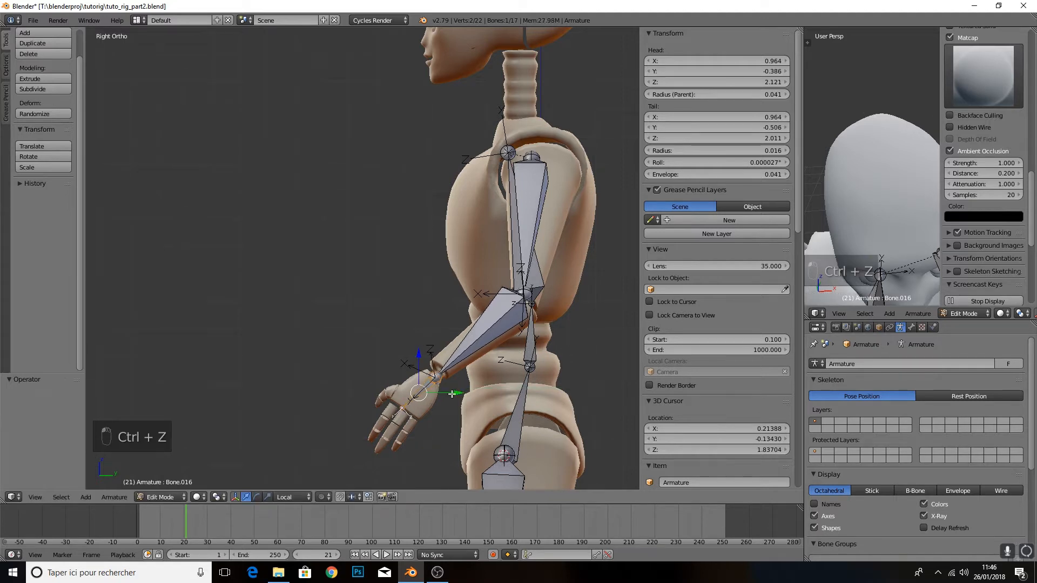
pyautogui.scroll(3, 432, 385)
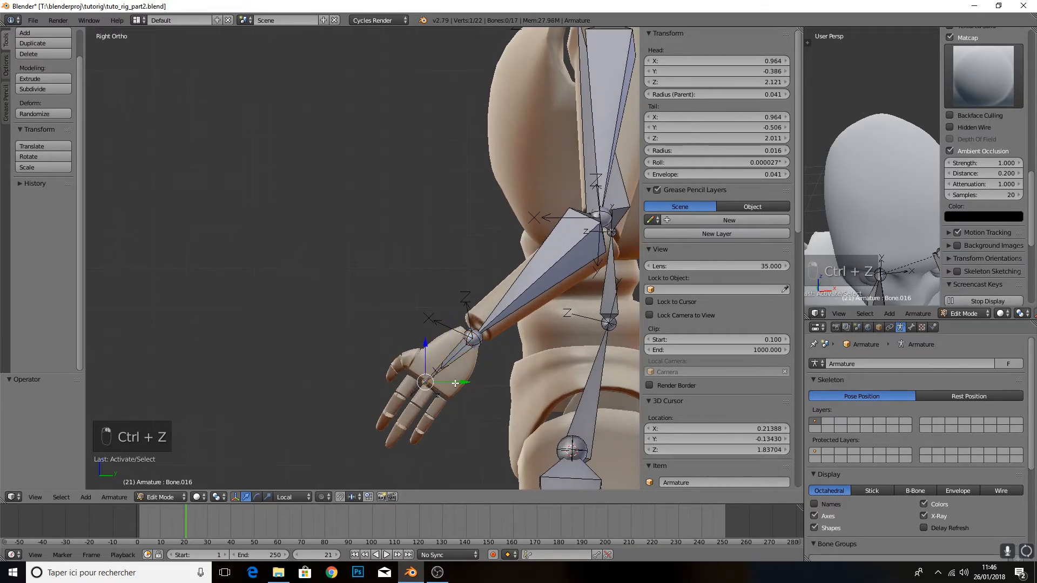
pyautogui.moveTo(455, 383); pyautogui.dragTo(462, 385)
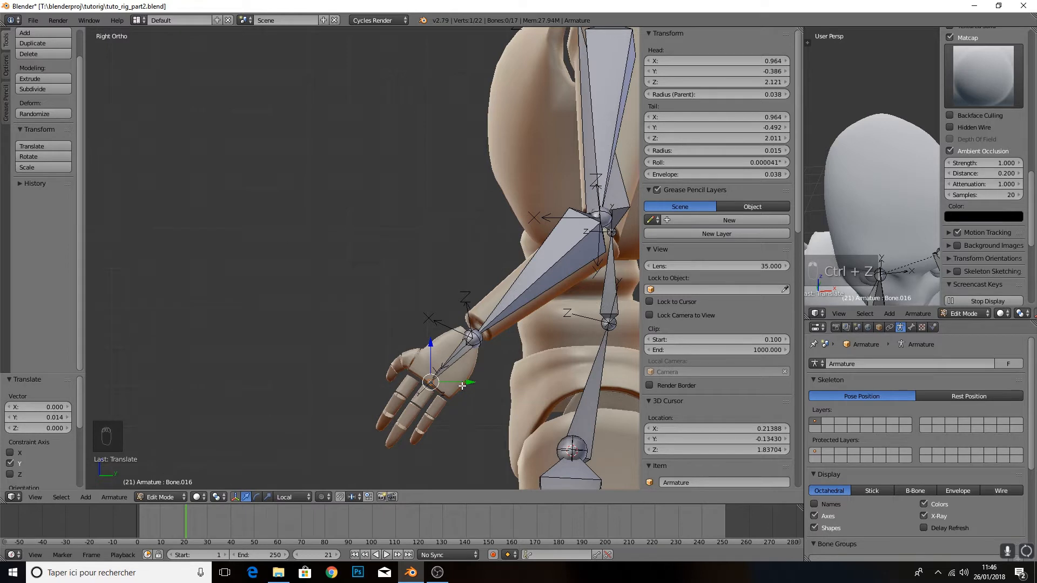
# Duplicate the hand bone and place the copy beside the fingers, with its head at about Y -0.435 and Z 1.975
pyautogui.rightClick(452, 365)
pyautogui.hotkey('shift', 'd')
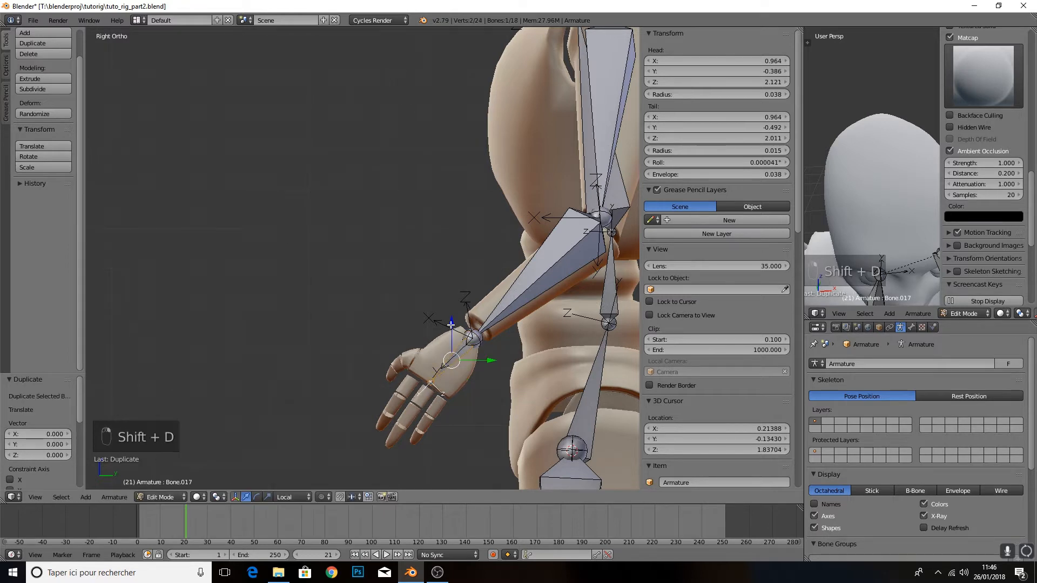
pyautogui.click(471, 413)
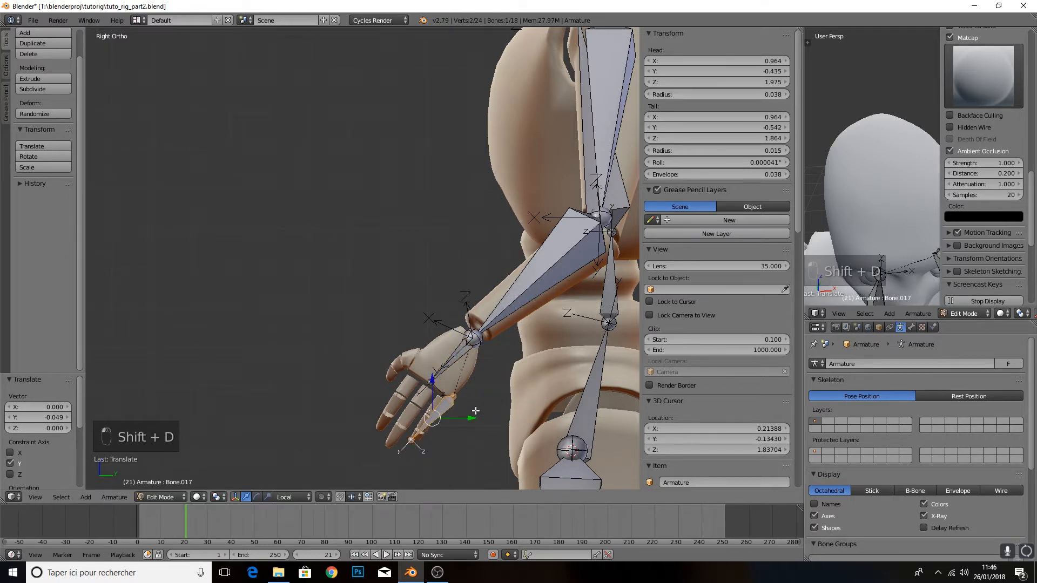
# Clear the duplicated finger bone's parent and parent it to the hand bone with Keep Offset
pyautogui.hotkey('alt', 'p')
pyautogui.click(475, 412)
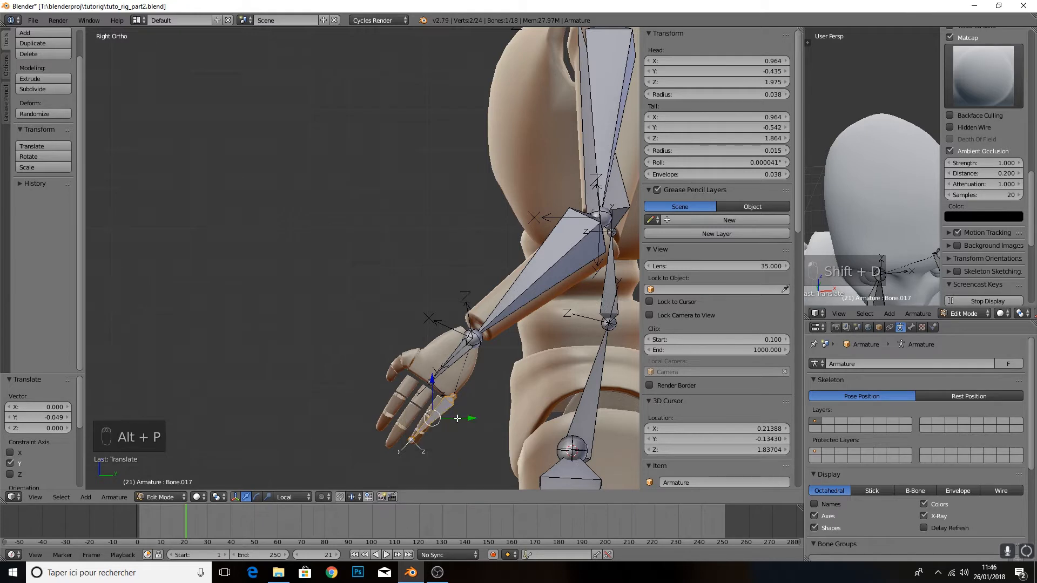
pyautogui.hotkey('alt', 'p')
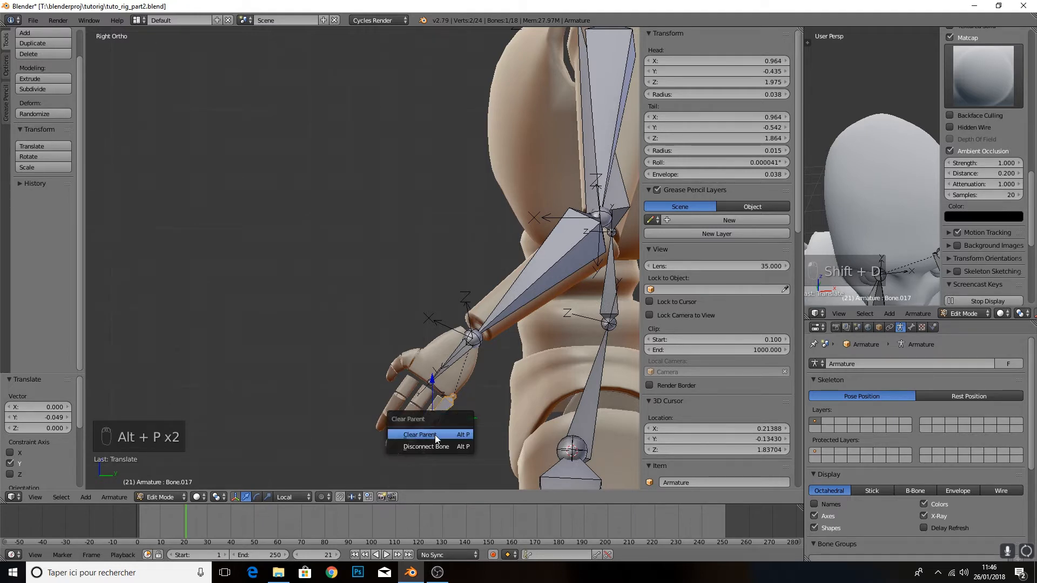
pyautogui.click(435, 435)
pyautogui.click(455, 359)
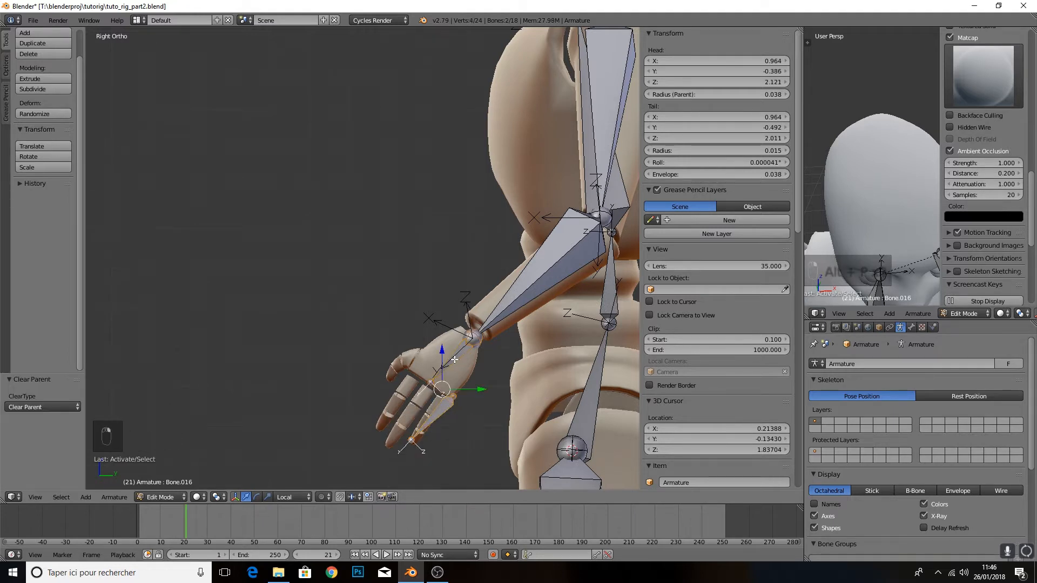
pyautogui.hotkey('ctrl', 'p')
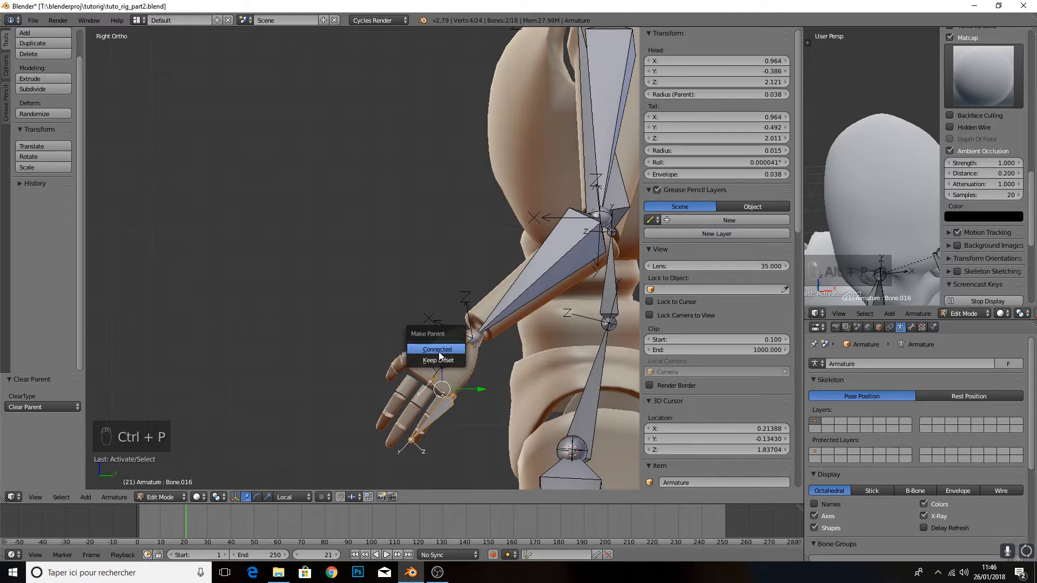
pyautogui.click(436, 360)
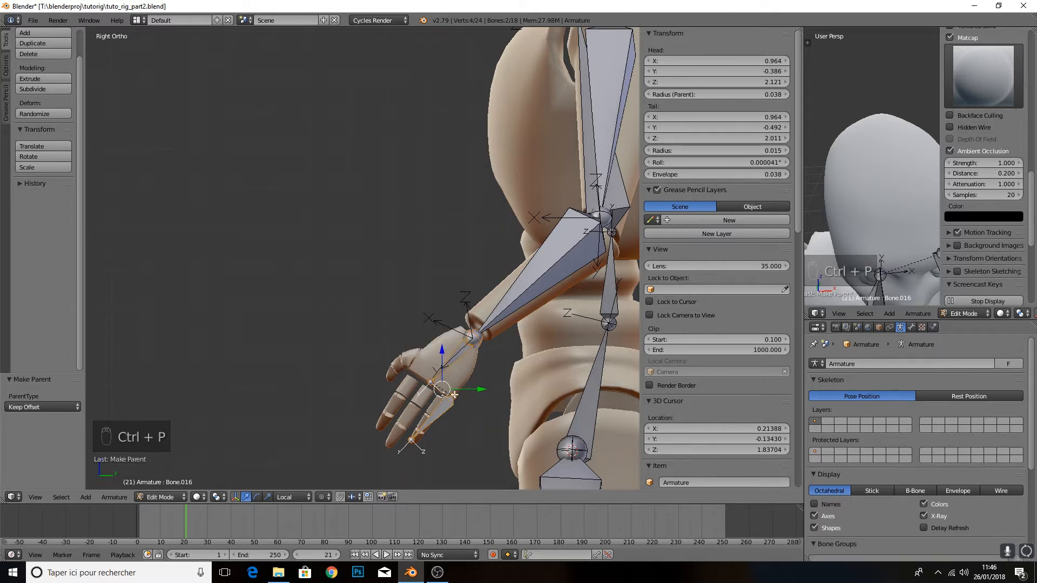
# Fit the bone to the little finger's first segment, head at about Y -0.468, Z 1.961 and tail at about Y -0.494, Z 1.926
pyautogui.rightClick(455, 395)
pyautogui.moveTo(489, 396); pyautogui.dragTo(477, 396)
pyautogui.moveTo(441, 362); pyautogui.dragTo(442, 367)
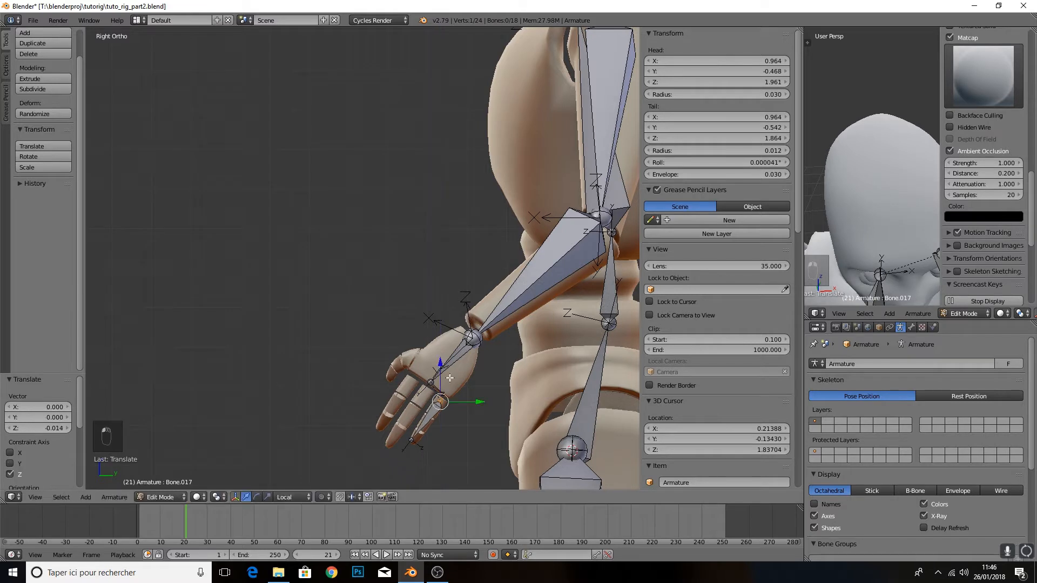
pyautogui.rightClick(408, 442)
pyautogui.moveTo(410, 414); pyautogui.dragTo(466, 418)
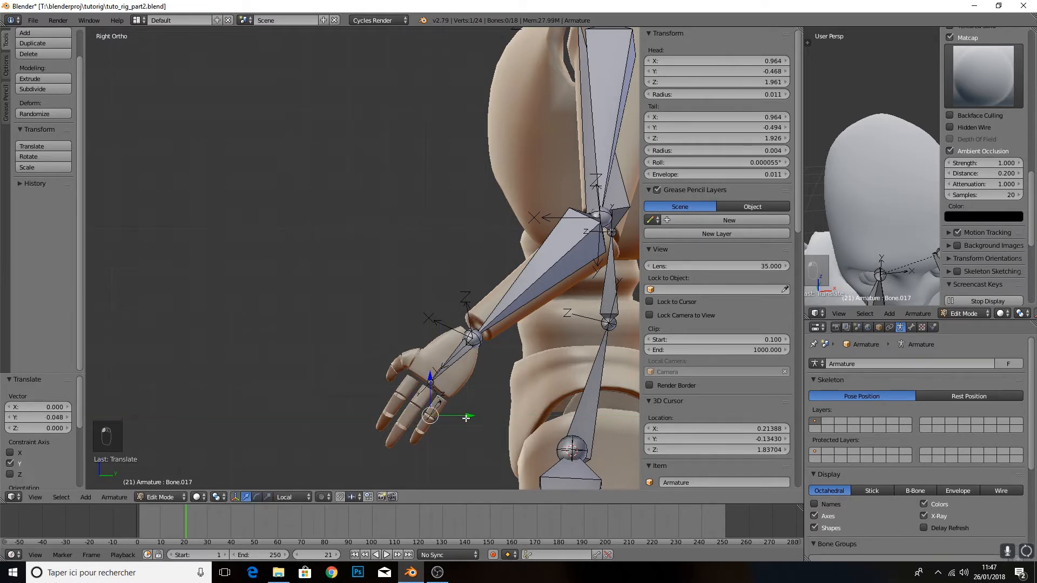
# Extrude two more bones along the little finger, ending at about Y -0.518, Z 1.890 and at the fingertip at about Y -0.541, Z 1.853
pyautogui.rightClick(435, 408)
pyautogui.scroll(3, 435, 408)
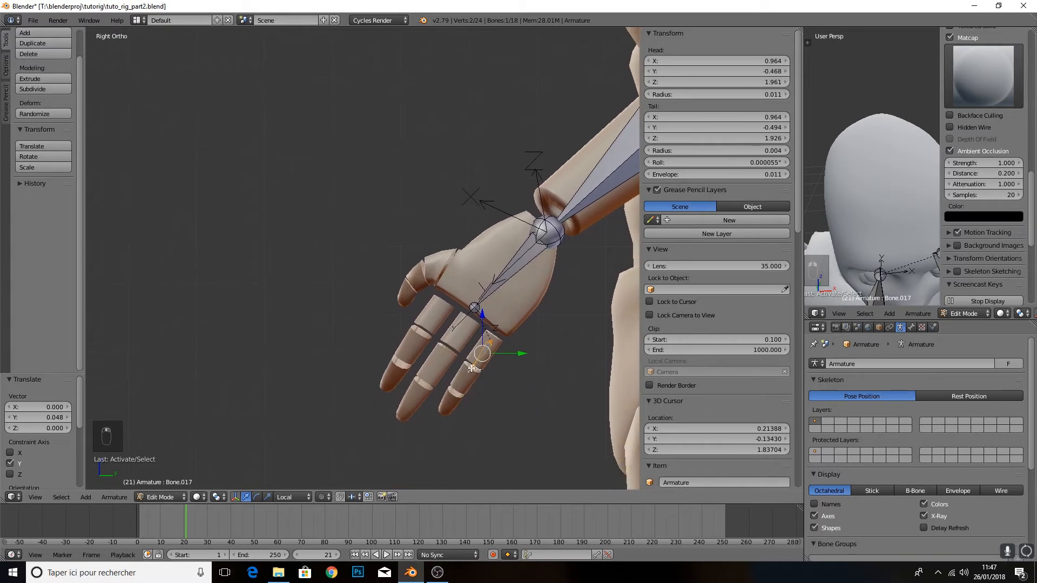
pyautogui.rightClick(472, 367)
pyautogui.press('e')
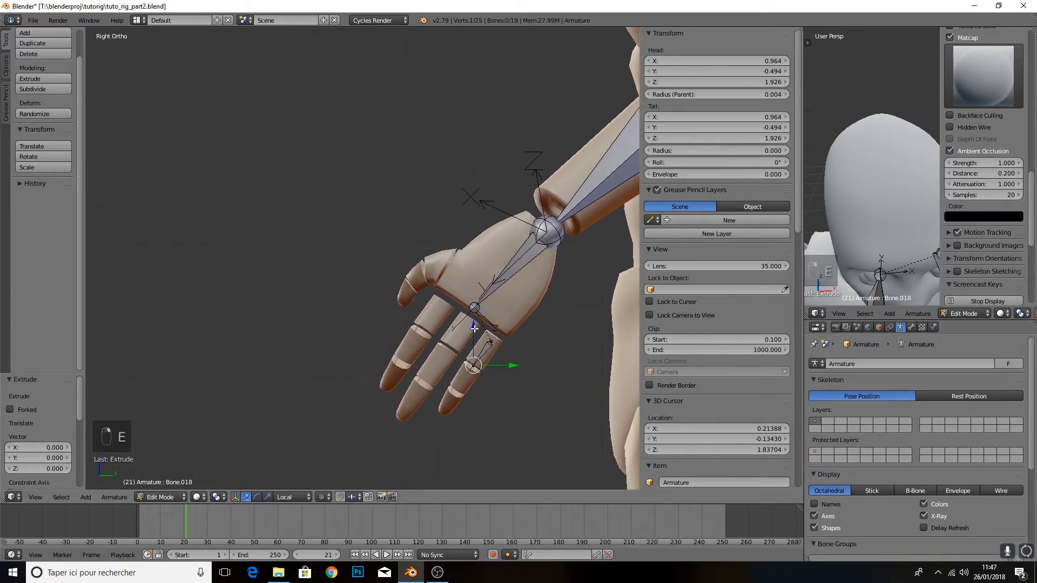
pyautogui.moveTo(474, 327); pyautogui.dragTo(477, 416)
pyautogui.press('e')
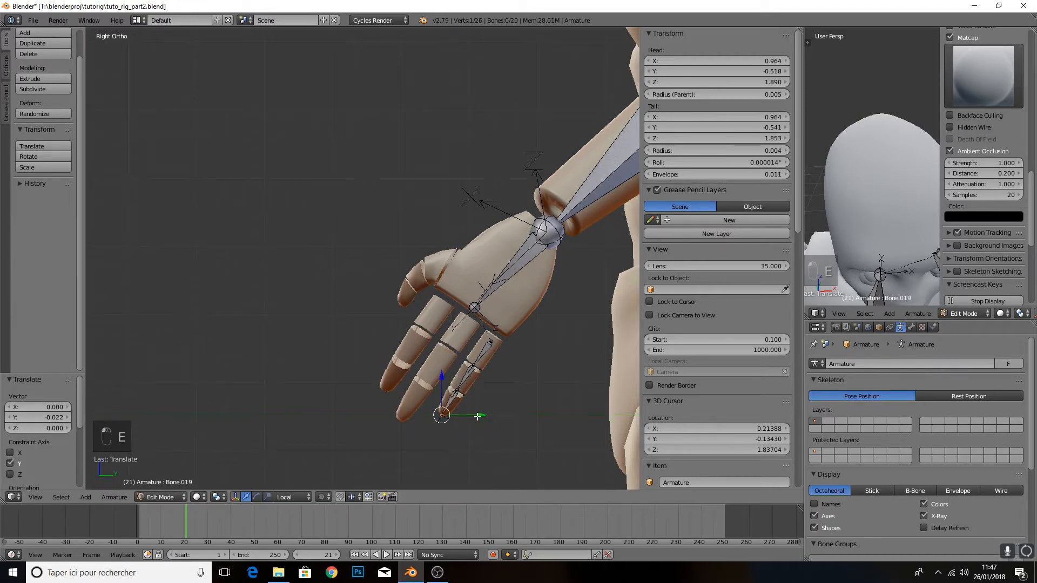
pyautogui.rightClick(462, 384)
pyautogui.press('g')
pyautogui.press('y')
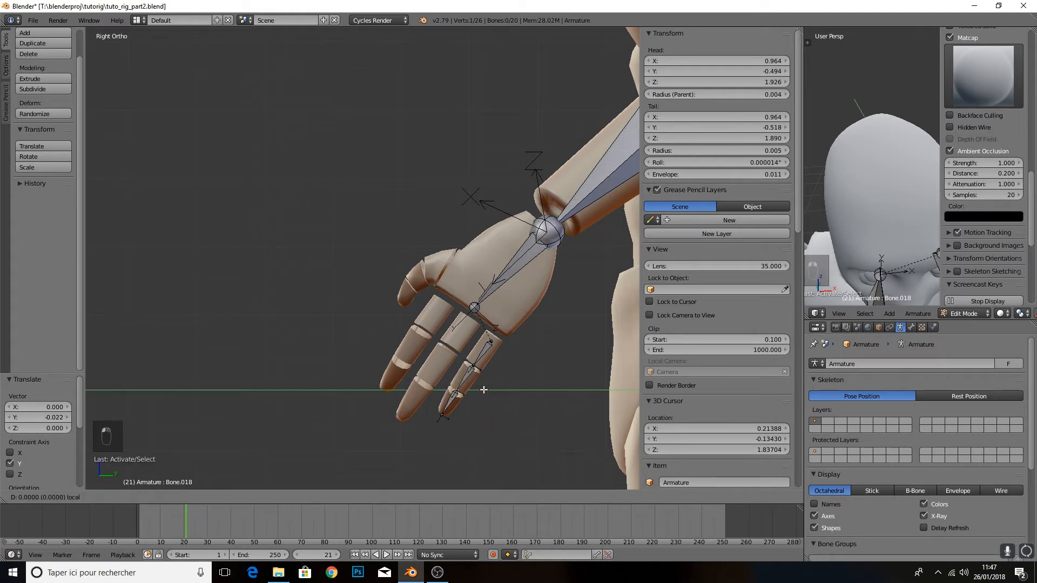
pyautogui.press('Escape')
pyautogui.rightClick(442, 414)
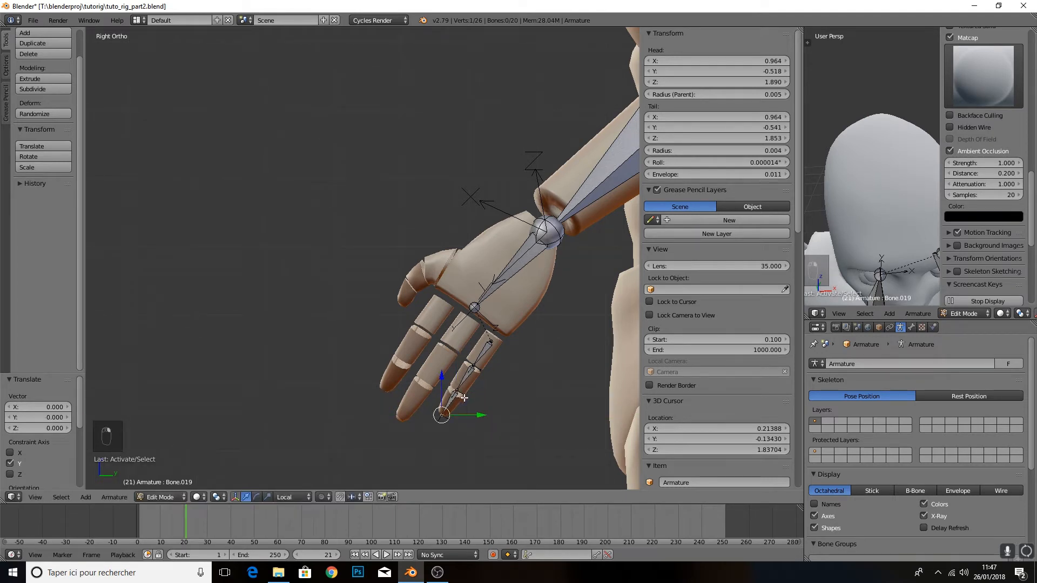
# In the back view, align the little finger's first bone with the mesh, head at about X 1.003 and tail at about X 0.998, Z 1.920
pyautogui.rightClick(477, 361)
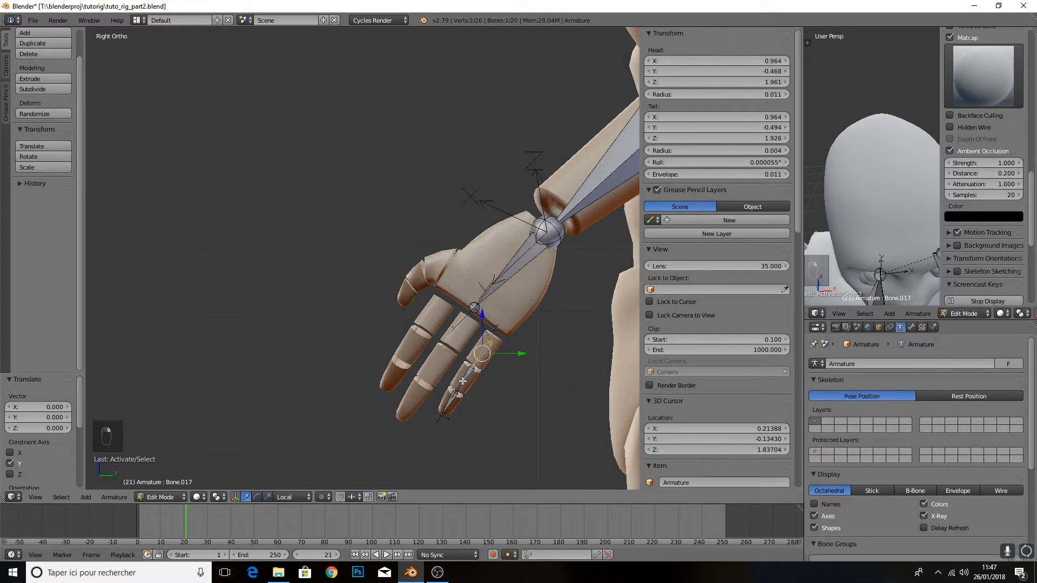
pyautogui.keyDown('shift'); pyautogui.rightClick(466, 384); pyautogui.keyUp('shift')
pyautogui.keyDown('shift'); pyautogui.rightClick(448, 403); pyautogui.keyUp('shift')
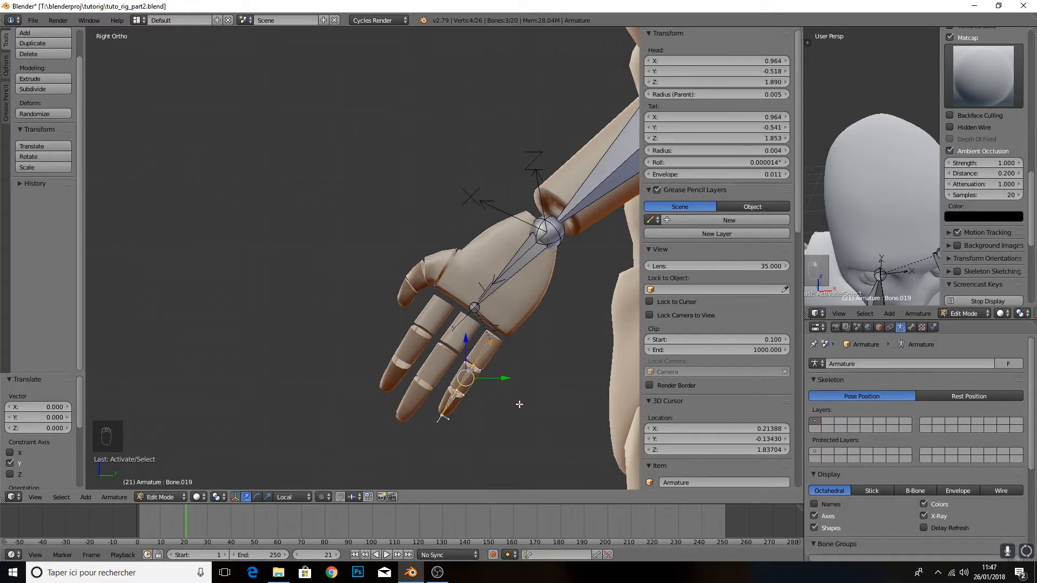
pyautogui.press('ctrl+KP_1')
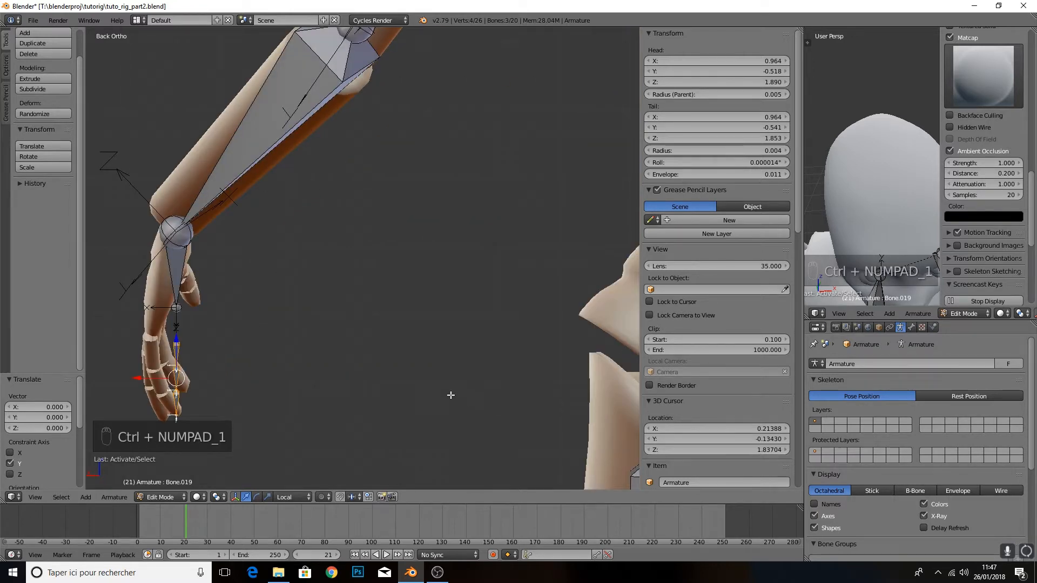
pyautogui.press('KP_Decimal')
pyautogui.rightClick(336, 260)
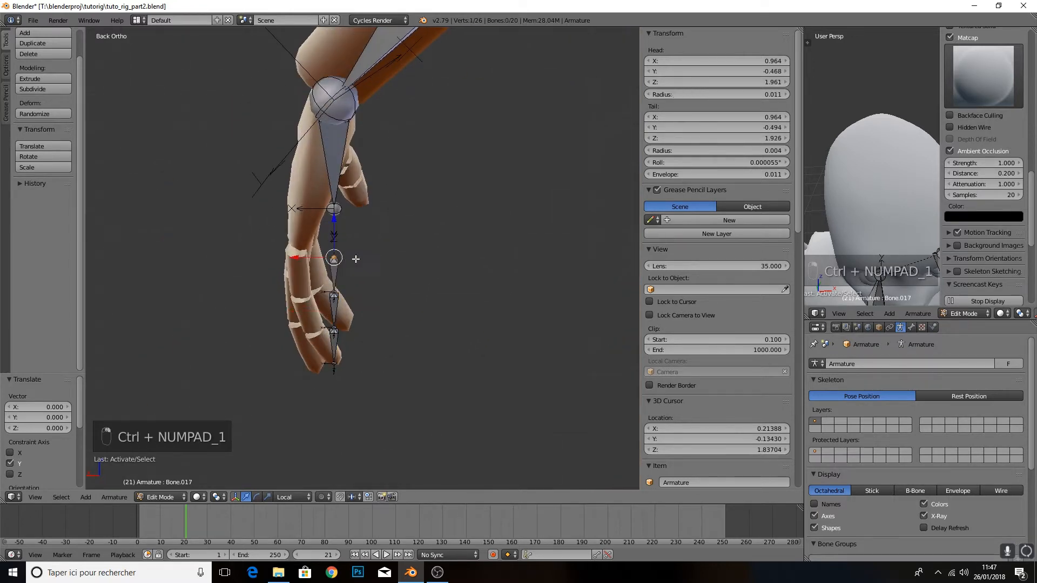
pyautogui.moveTo(301, 260); pyautogui.dragTo(263, 261)
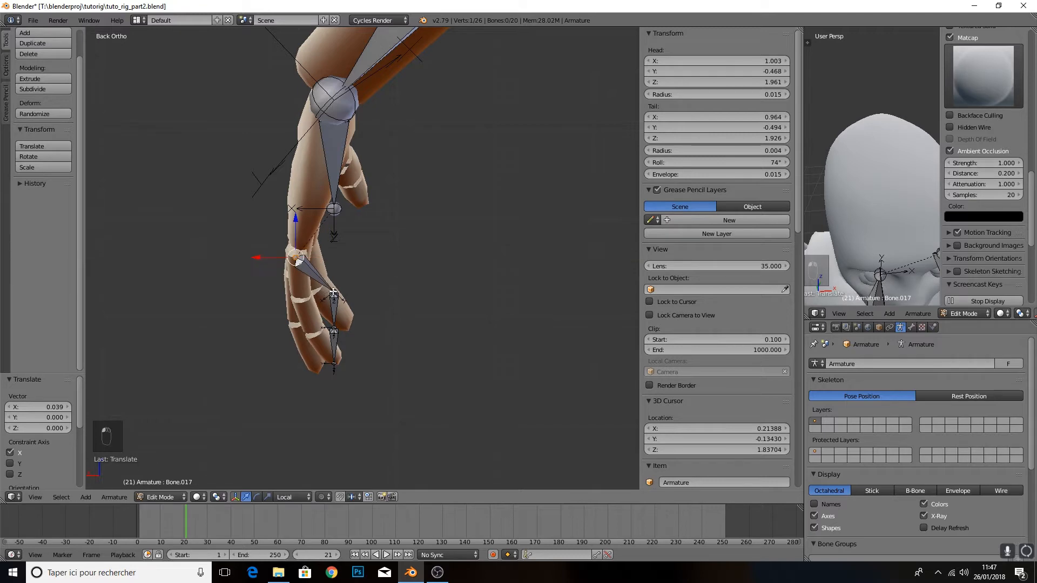
pyautogui.rightClick(334, 291)
pyautogui.moveTo(299, 293); pyautogui.dragTo(267, 288)
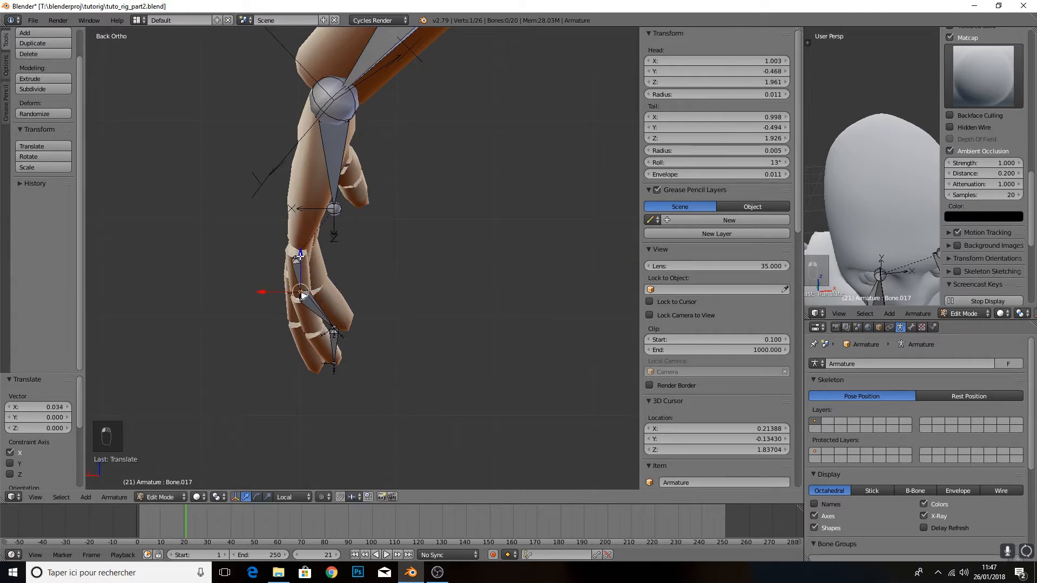
pyautogui.moveTo(300, 256); pyautogui.dragTo(300, 261)
# Align the little finger's last joint at about X 0.985, Z 1.885 and its tip at about X 0.962 in the back view
pyautogui.rightClick(332, 325)
pyautogui.moveTo(304, 328); pyautogui.dragTo(284, 328)
pyautogui.scroll(2, 319, 350)
pyautogui.keyDown('shift'); pyautogui.moveTo(304, 342); pyautogui.dragTo(346, 270, button='middle'); pyautogui.keyUp('shift')
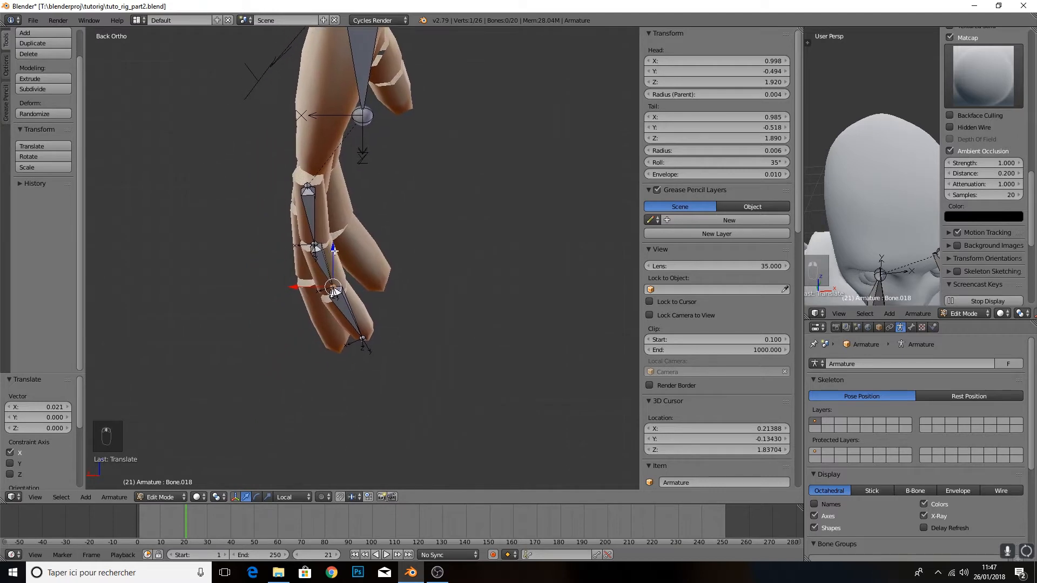
pyautogui.moveTo(334, 250); pyautogui.dragTo(335, 258)
pyautogui.rightClick(364, 341)
pyautogui.moveTo(326, 338); pyautogui.dragTo(328, 338)
# Duplicate the three little finger bones and move the copy onto the middle finger, by about -0.044 in Y and 0.023 in Z
pyautogui.scroll(-1, 334, 296)
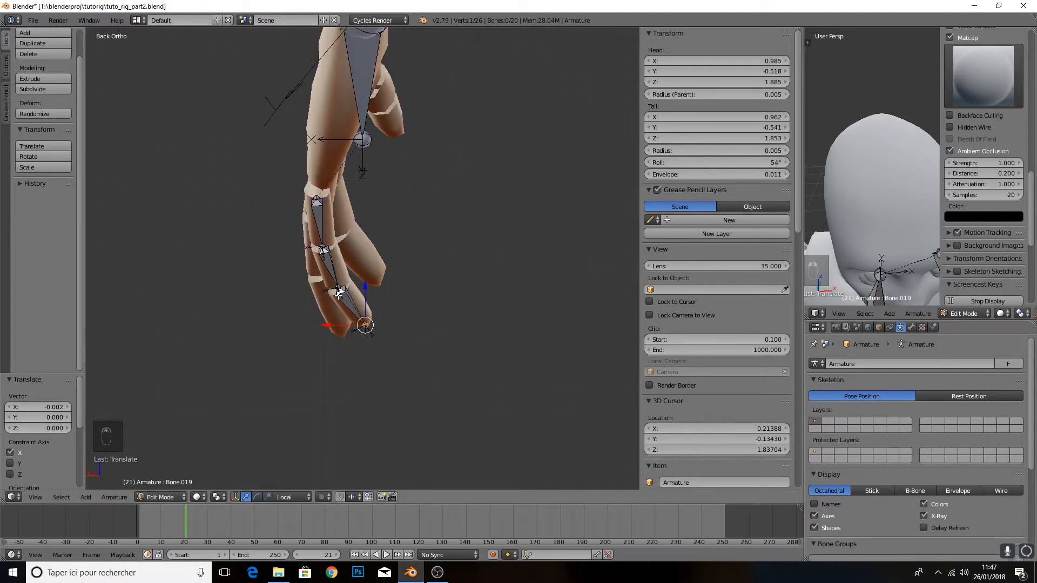
pyautogui.press('KP_1')
pyautogui.press('KP_3')
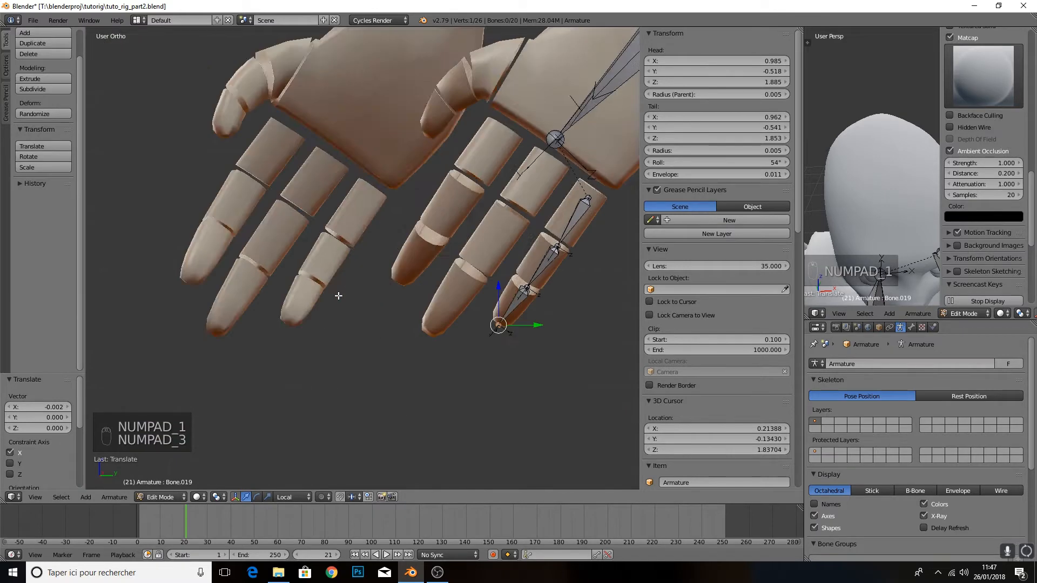
pyautogui.scroll(-3, 519, 257)
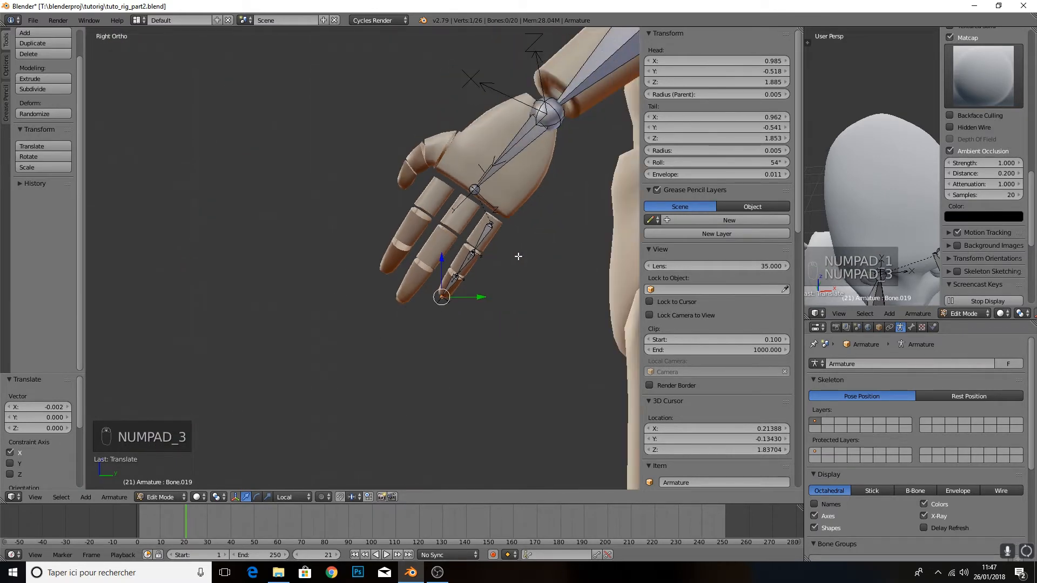
pyautogui.moveTo(519, 257); pyautogui.dragTo(457, 254, button='middle')
pyautogui.press('KP_5')
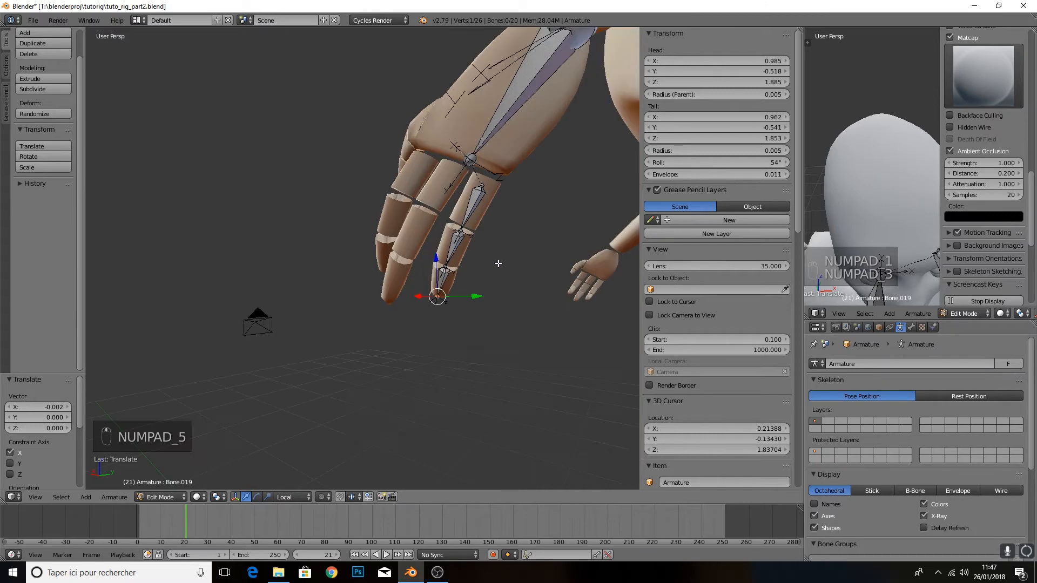
pyautogui.moveTo(562, 261); pyautogui.dragTo(480, 234, button='middle')
pyautogui.rightClick(488, 230)
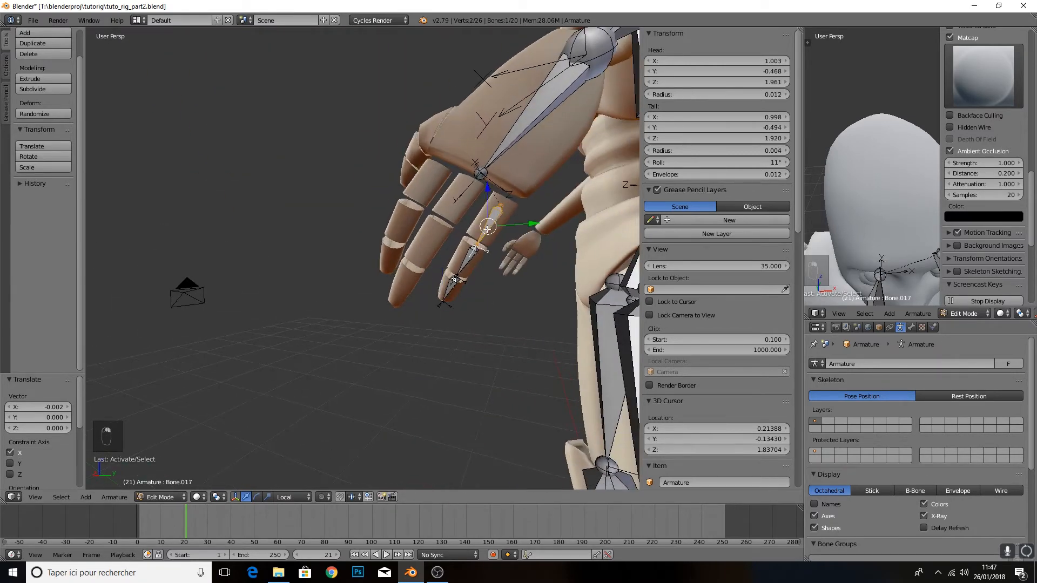
pyautogui.keyDown('shift'); pyautogui.rightClick(465, 256); pyautogui.keyUp('shift')
pyautogui.keyDown('shift'); pyautogui.rightClick(450, 281); pyautogui.keyUp('shift')
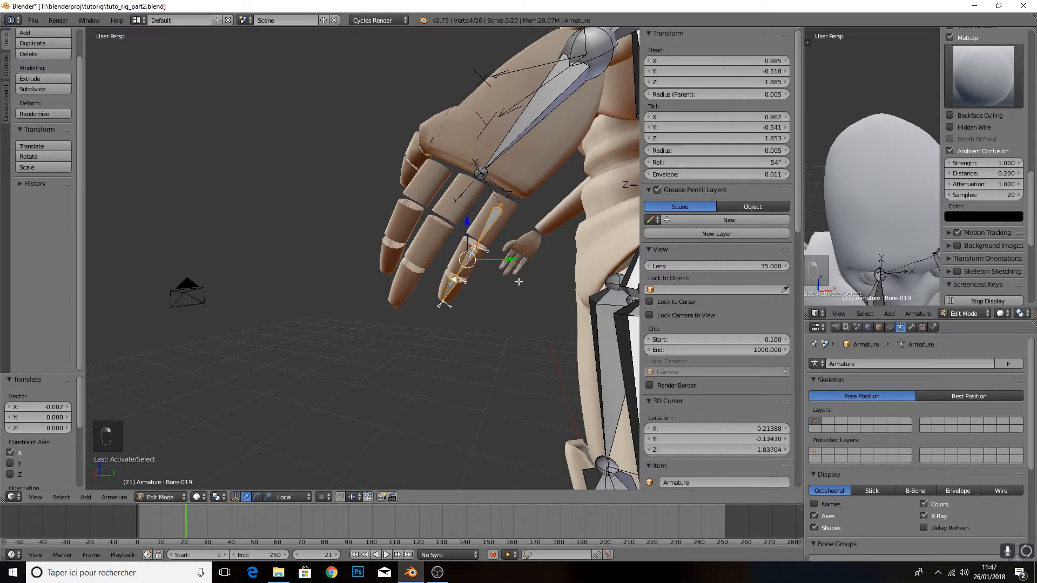
pyautogui.hotkey('shift', 'd')
pyautogui.moveTo(509, 262); pyautogui.dragTo(470, 260)
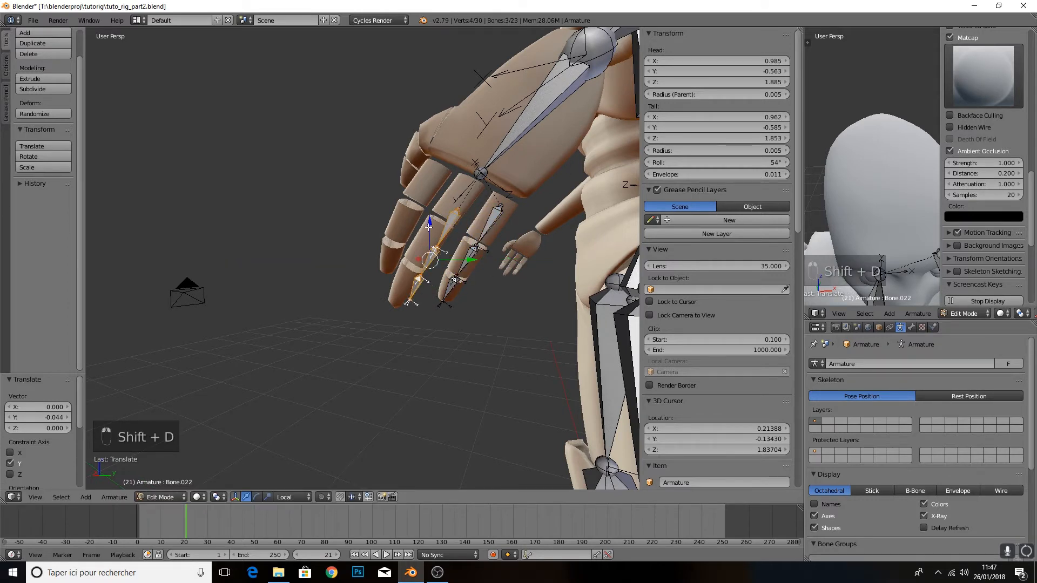
pyautogui.moveTo(430, 222); pyautogui.dragTo(431, 202)
# In the right view, fit the middle finger's first bone, head at about Y -0.498, Z 1.995 and tail at about Y -0.532, Z 1.950
pyautogui.rightClick(456, 193)
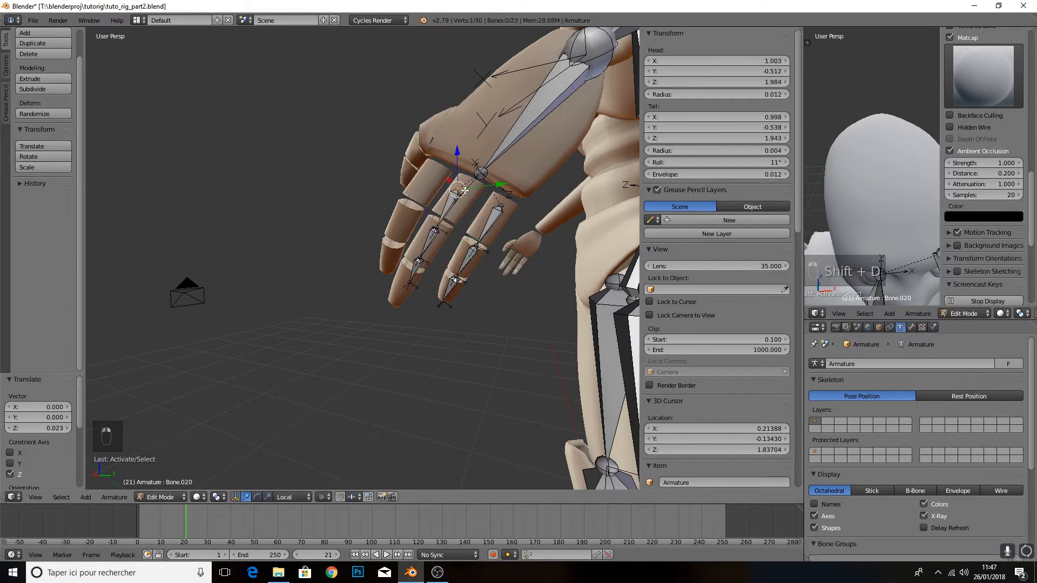
pyautogui.press('KP_1')
pyautogui.press('KP_3')
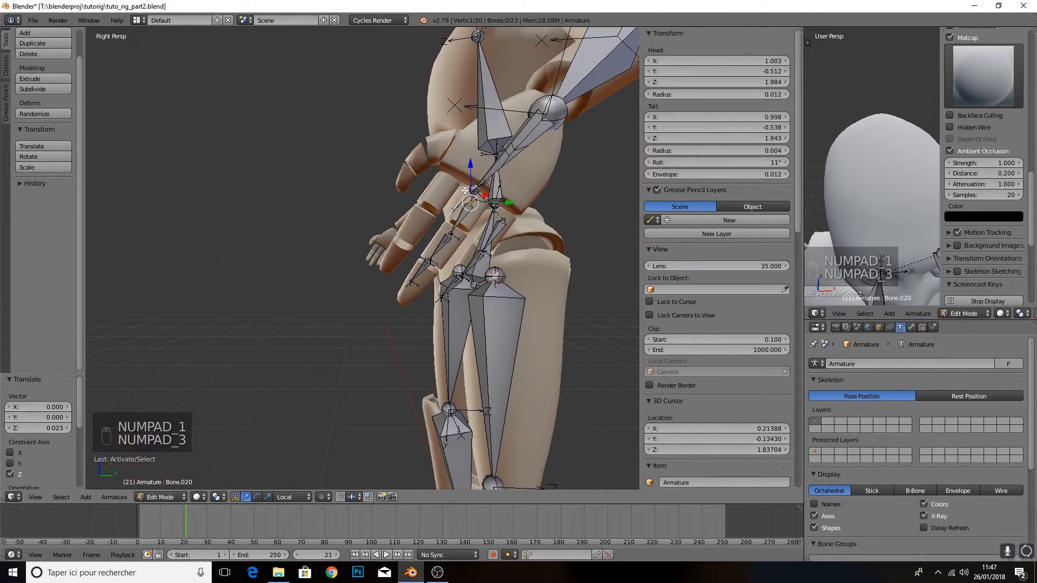
pyautogui.press('KP_5')
pyautogui.scroll(3, 392, 207)
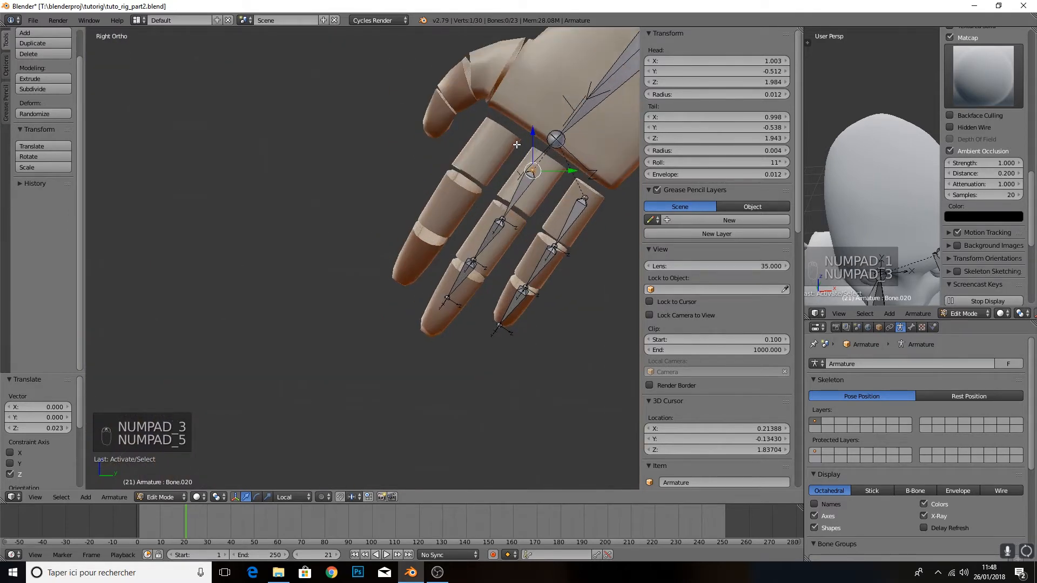
pyautogui.moveTo(532, 134); pyautogui.dragTo(534, 115)
pyautogui.moveTo(560, 154); pyautogui.dragTo(575, 158)
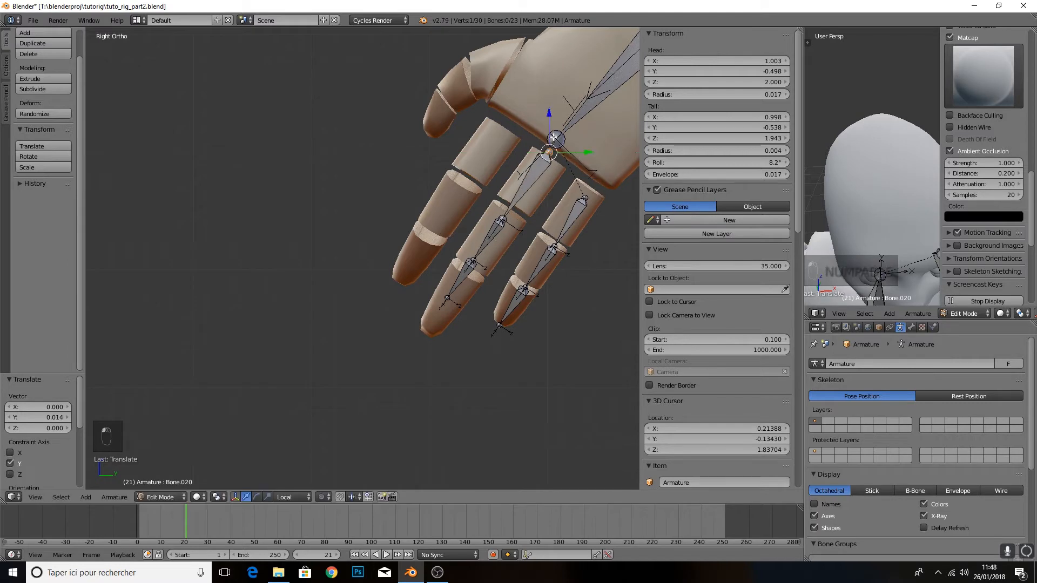
pyautogui.rightClick(503, 219)
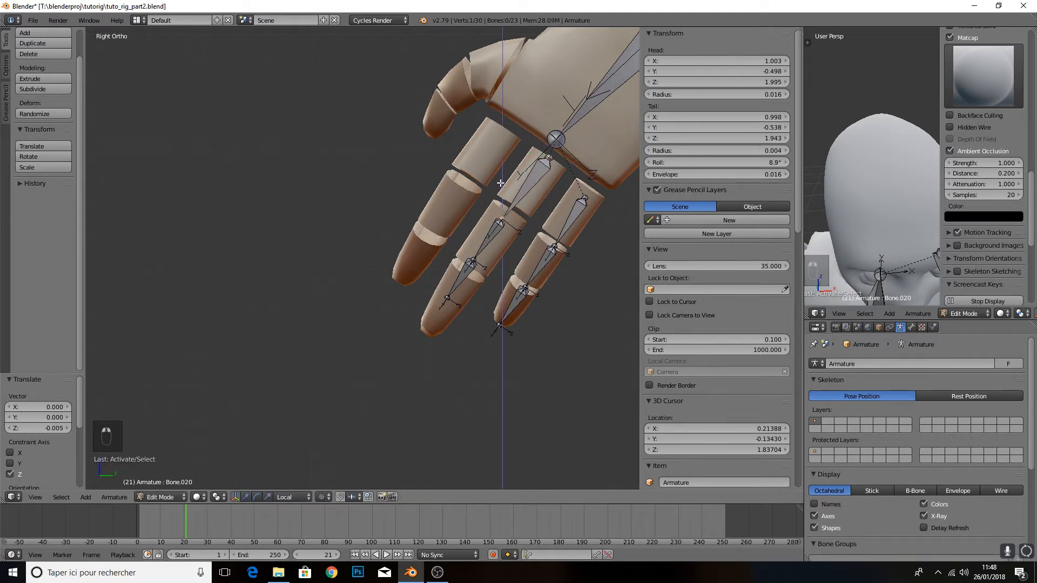
pyautogui.moveTo(535, 216); pyautogui.dragTo(539, 212)
# Move the middle finger's tip bone onto the last segment, with its base joint at about Y -0.571, Z 1.894
pyautogui.rightClick(473, 261)
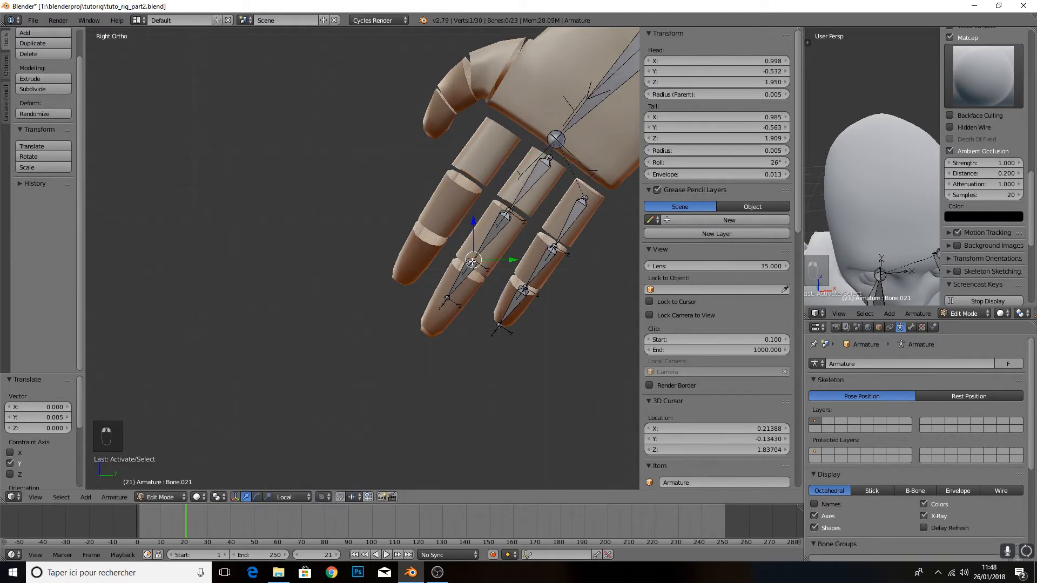
pyautogui.rightClick(457, 291)
pyautogui.press('g')
pyautogui.press('z')
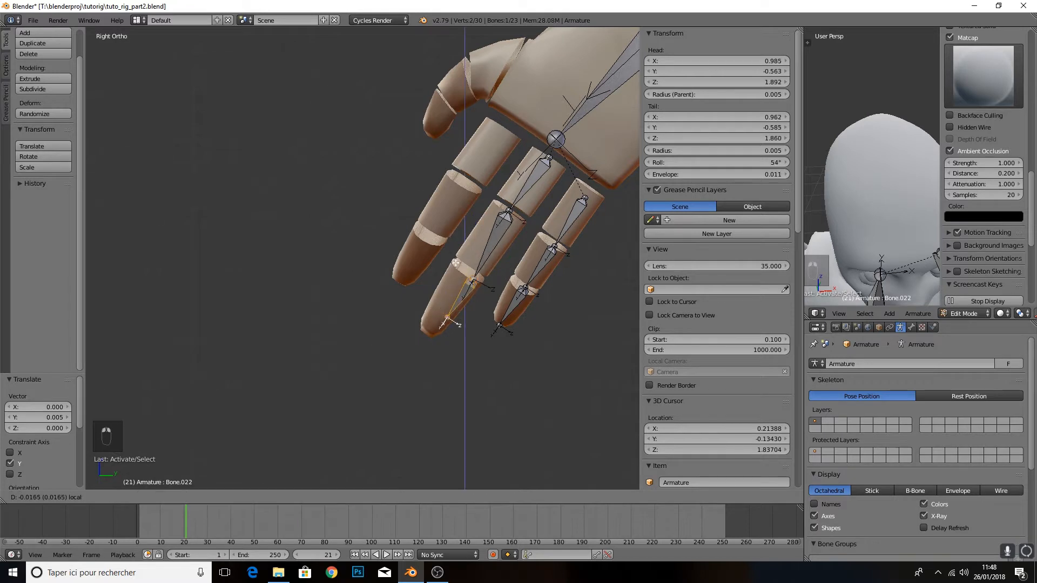
pyautogui.click(497, 298)
pyautogui.press('g')
pyautogui.press('y')
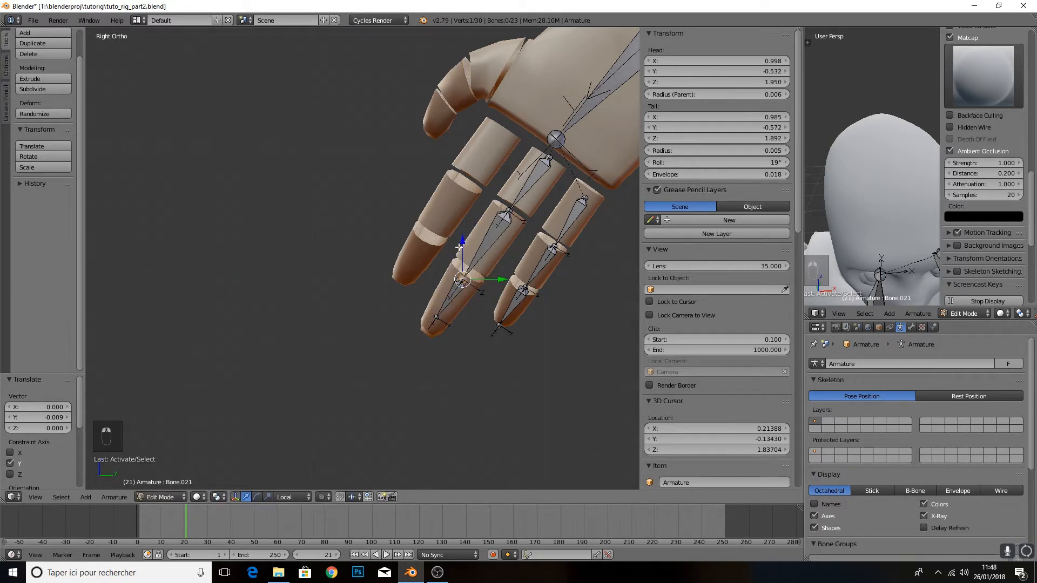
pyautogui.moveTo(461, 246); pyautogui.dragTo(463, 244)
pyautogui.moveTo(492, 280); pyautogui.dragTo(492, 280)
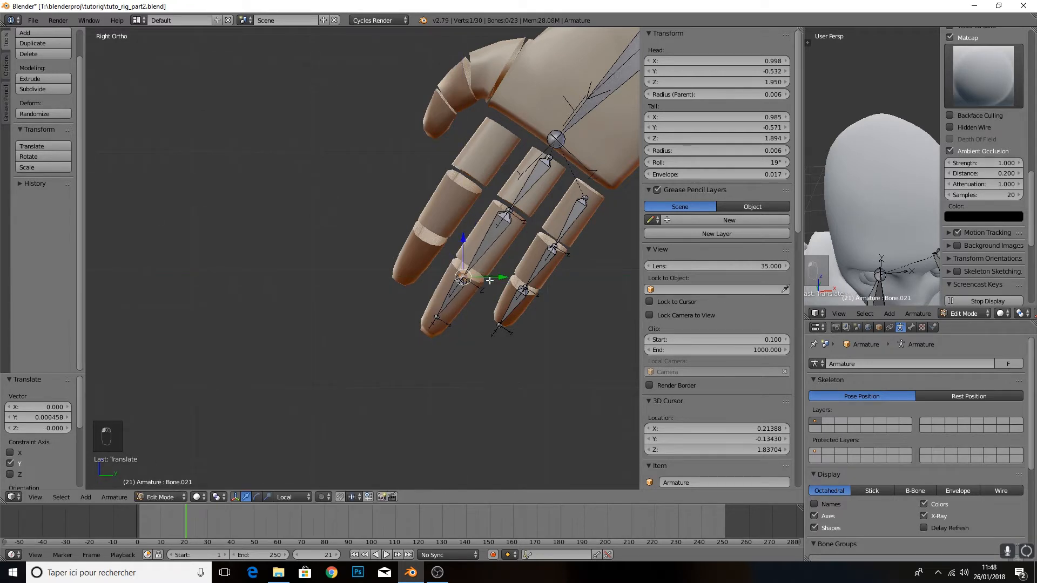
# Select the little finger's bones in the front orthographic view and hide them
pyautogui.scroll(-1, 475, 285)
pyautogui.press('KP_5')
pyautogui.moveTo(428, 283); pyautogui.dragTo(556, 320, button='middle')
pyautogui.press('KP_1')
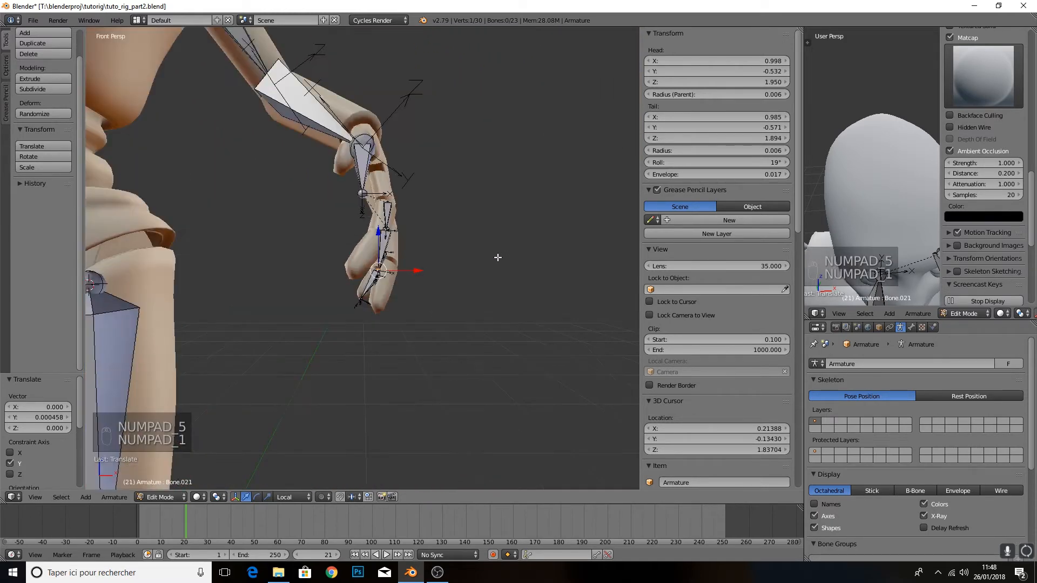
pyautogui.scroll(2, 459, 261)
pyautogui.rightClick(411, 221)
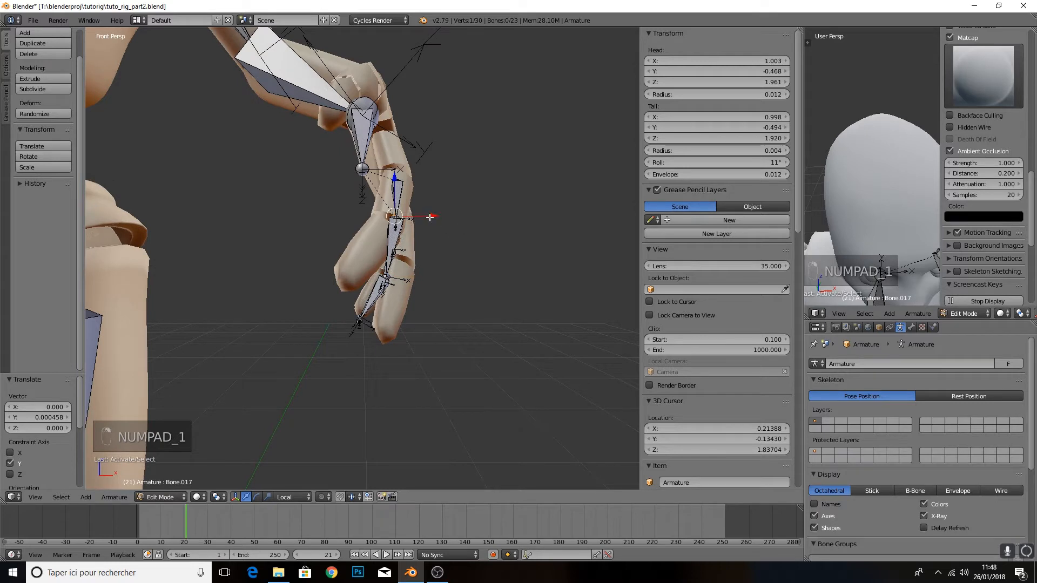
pyautogui.keyDown('shift'); pyautogui.moveTo(505, 225); pyautogui.dragTo(390, 227, button='middle'); pyautogui.keyUp('shift')
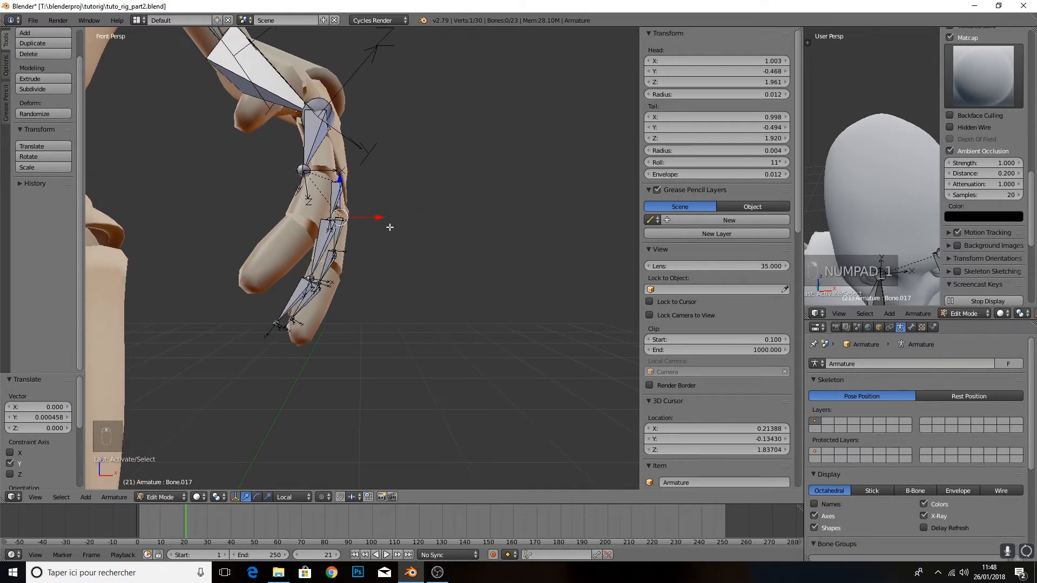
pyautogui.rightClick(331, 218)
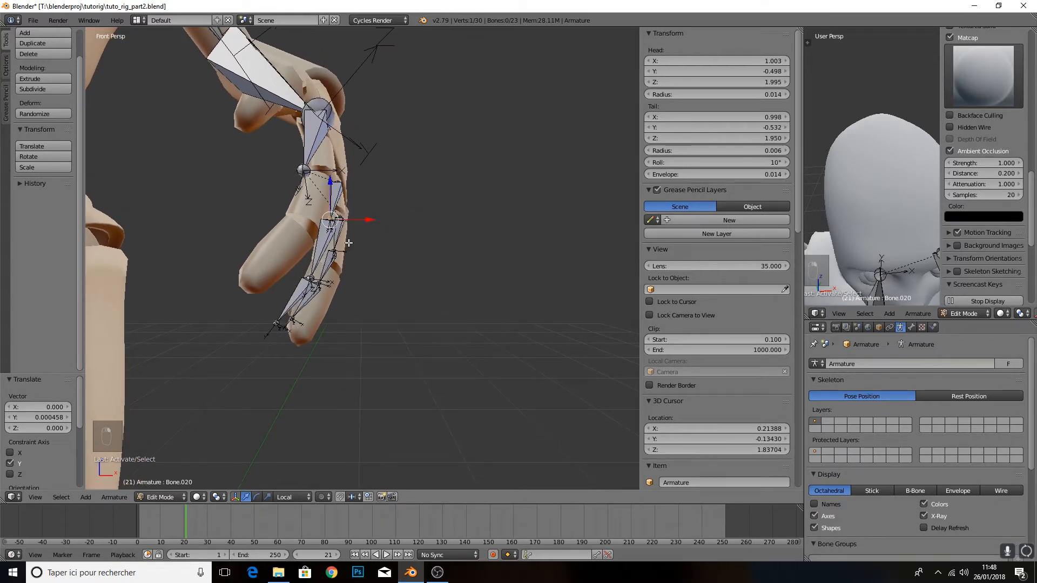
pyautogui.press('KP_5')
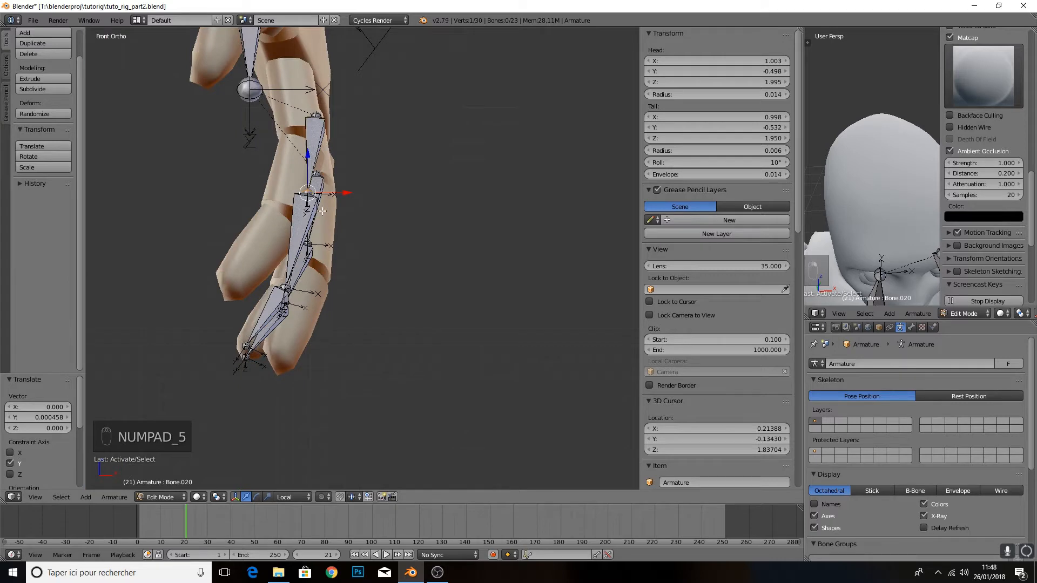
pyautogui.rightClick(323, 189)
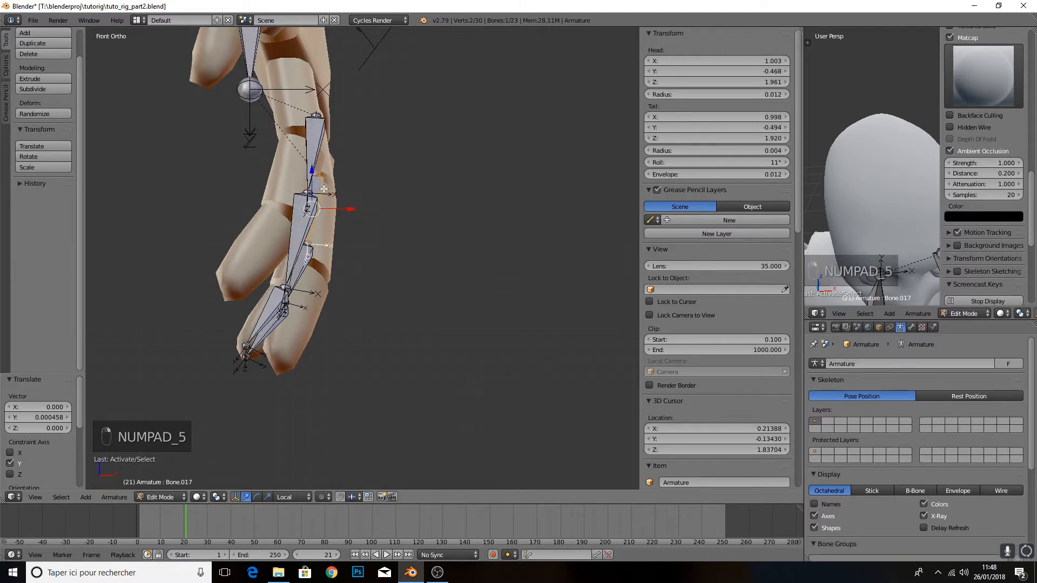
pyautogui.keyDown('shift'); pyautogui.rightClick(286, 319); pyautogui.keyUp('shift')
pyautogui.press('h')
# Align the middle finger's second joint at about X 1.007 and its last joint at about X 0.998, Z 1.904 in the front view
pyautogui.rightClick(327, 193)
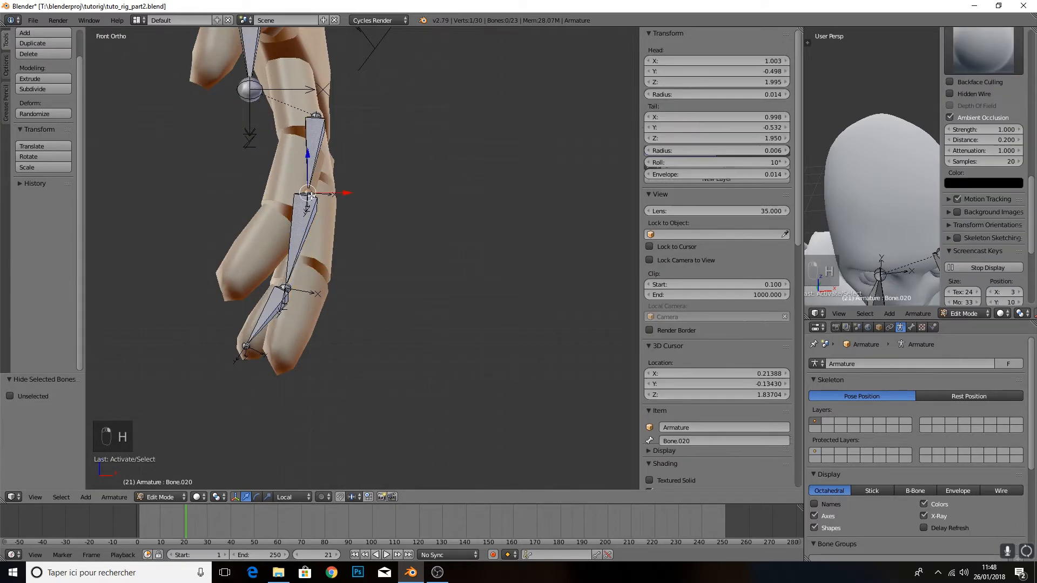
pyautogui.moveTo(343, 193); pyautogui.dragTo(360, 195, button='right')
pyautogui.moveTo(360, 195); pyautogui.dragTo(356, 195)
pyautogui.rightClick(291, 290)
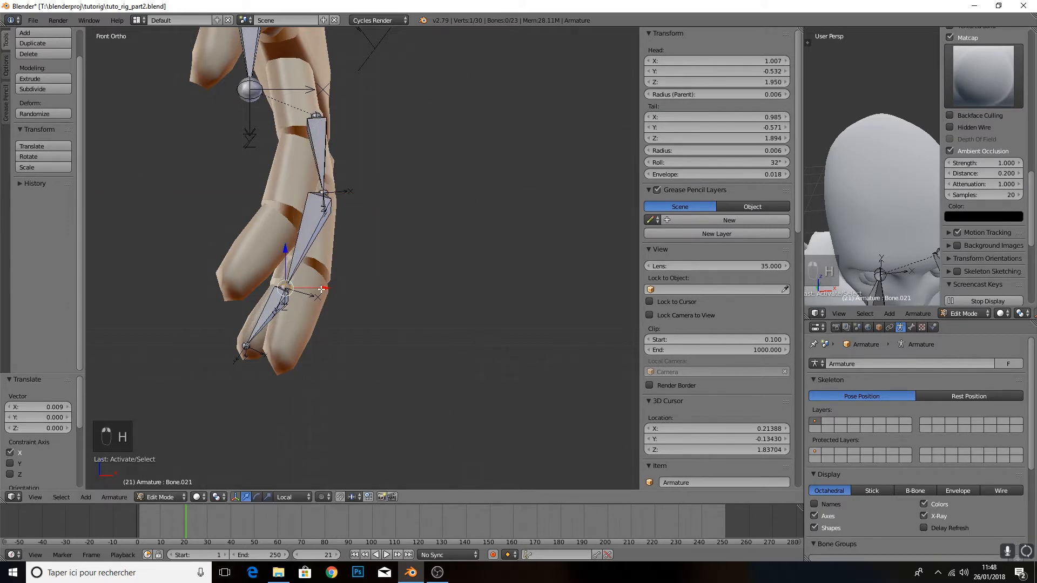
pyautogui.moveTo(323, 289); pyautogui.dragTo(345, 291)
pyautogui.moveTo(307, 249); pyautogui.dragTo(308, 232)
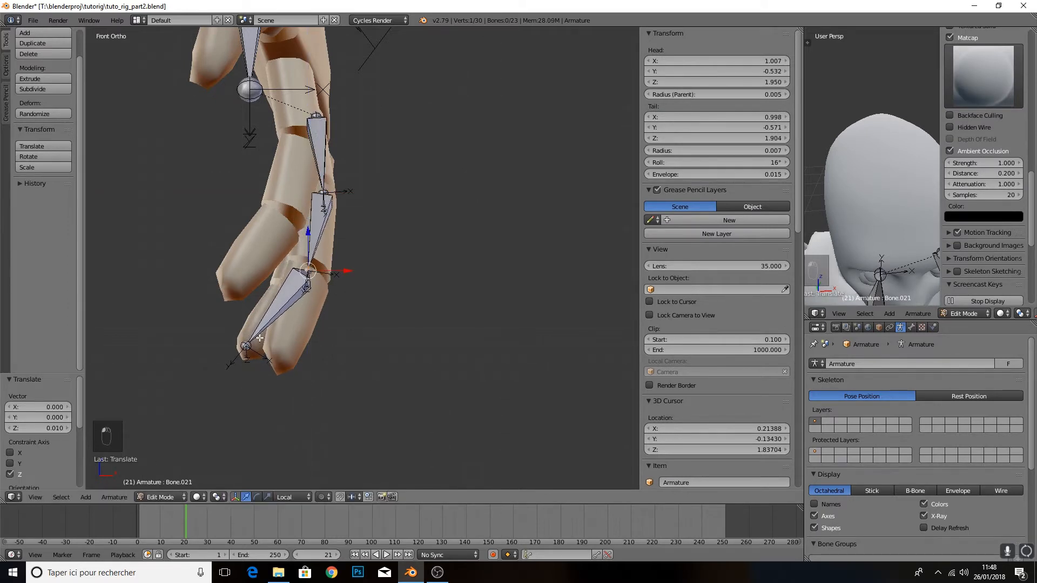
# Move the middle finger's tip to about X 0.982, Z 1.850 at the end of the last segment
pyautogui.rightClick(245, 345)
pyautogui.moveTo(285, 348); pyautogui.dragTo(320, 354)
pyautogui.click(320, 353)
pyautogui.press('g')
pyautogui.press('z')
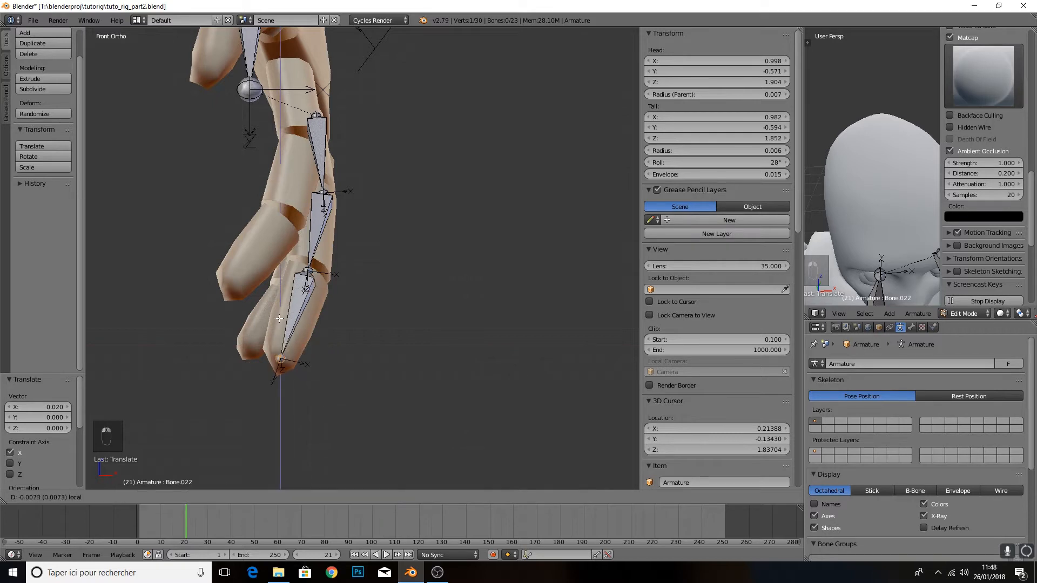
pyautogui.click(329, 281)
# In the right view, shift the middle finger's last joint to about Y -0.564 and its tip to about Y -0.599
pyautogui.press('KP_3')
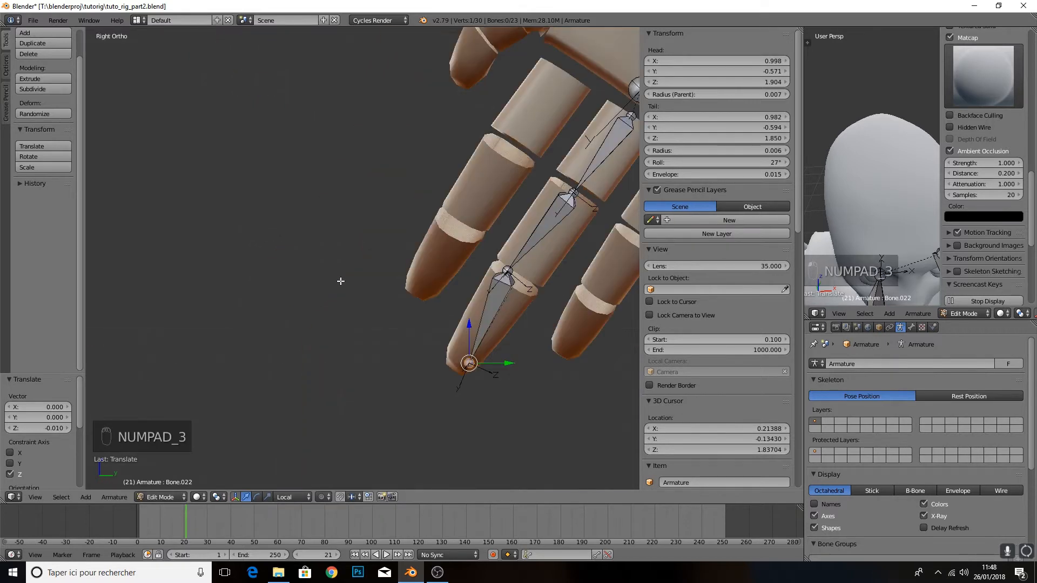
pyautogui.scroll(-3, 464, 260)
pyautogui.click(444, 266)
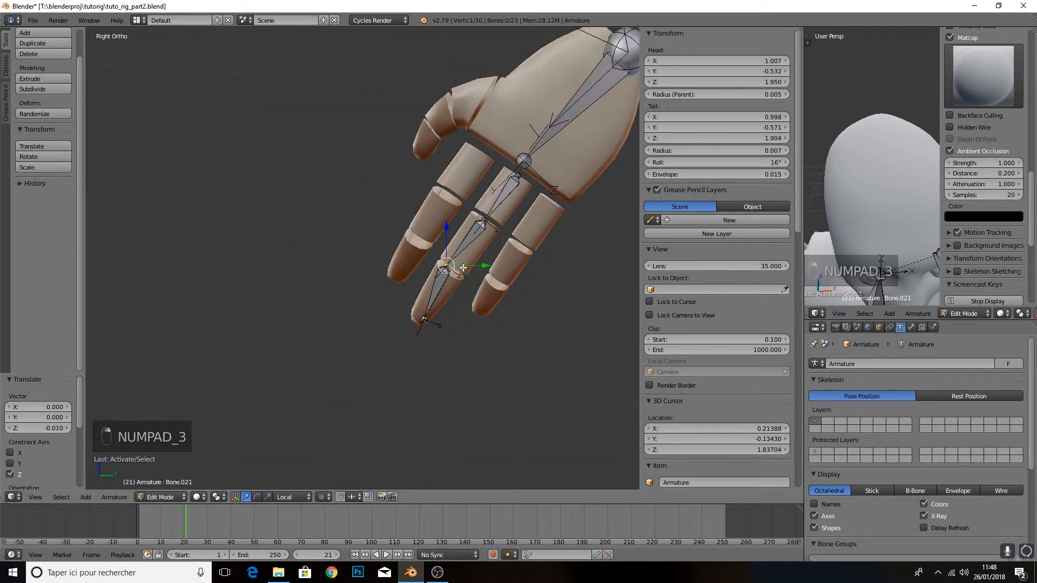
pyautogui.press('g')
pyautogui.press('y')
pyautogui.click(435, 319)
pyautogui.rightClick(424, 321)
pyautogui.moveTo(451, 319); pyautogui.dragTo(446, 321)
pyautogui.moveTo(419, 280); pyautogui.dragTo(418, 280)
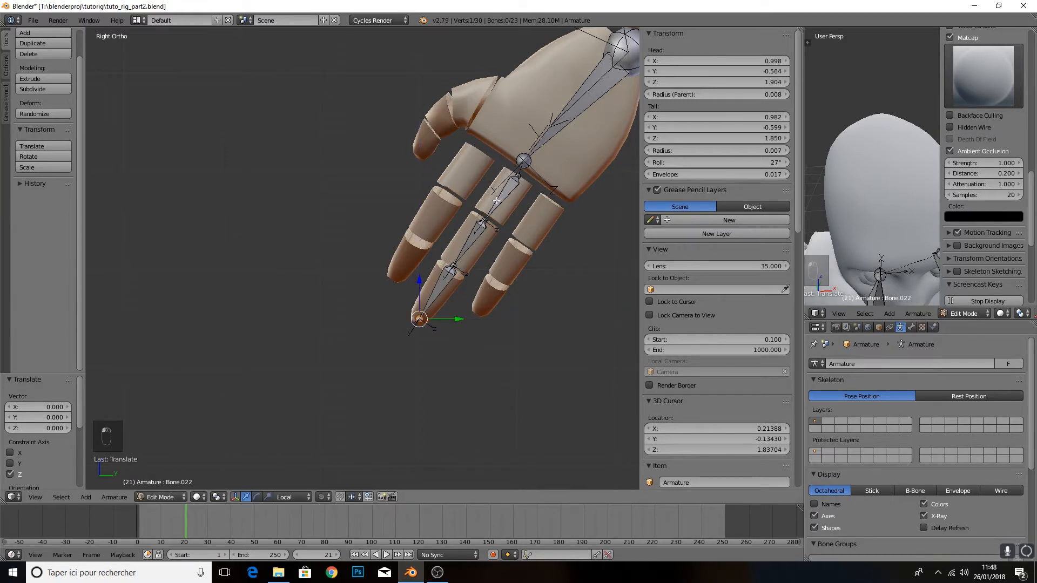
# Reveal the hidden bones and duplicate the middle finger's three bones in place
pyautogui.hotkey('alt', 'h')
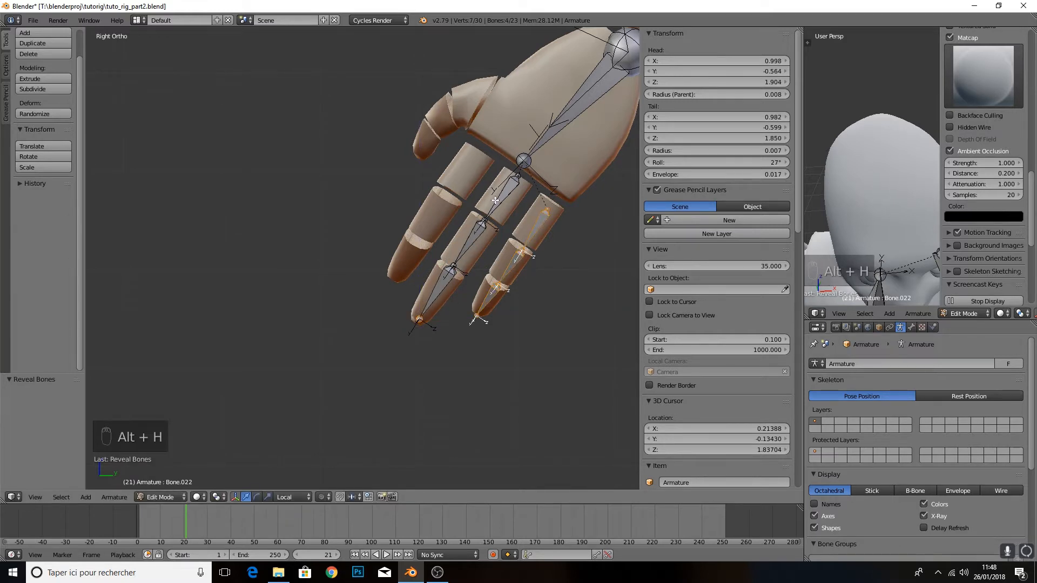
pyautogui.rightClick(515, 188)
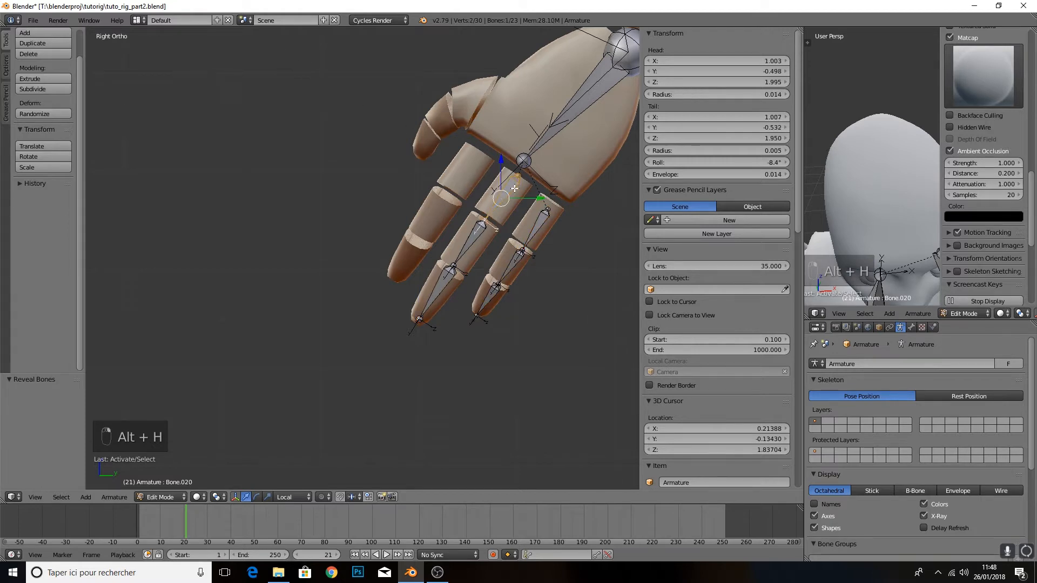
pyautogui.rightClick(508, 264)
pyautogui.rightClick(496, 202)
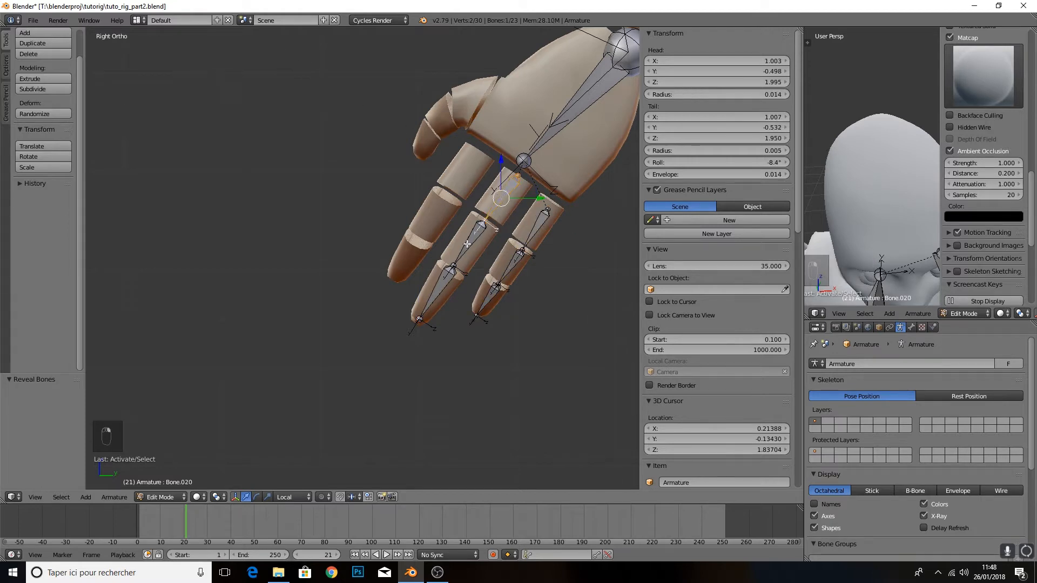
pyautogui.keyDown('shift'); pyautogui.rightClick(464, 247); pyautogui.keyUp('shift')
pyautogui.keyDown('shift'); pyautogui.rightClick(441, 289); pyautogui.keyUp('shift')
pyautogui.hotkey('shift', 'd')
pyautogui.rightClick(499, 258)
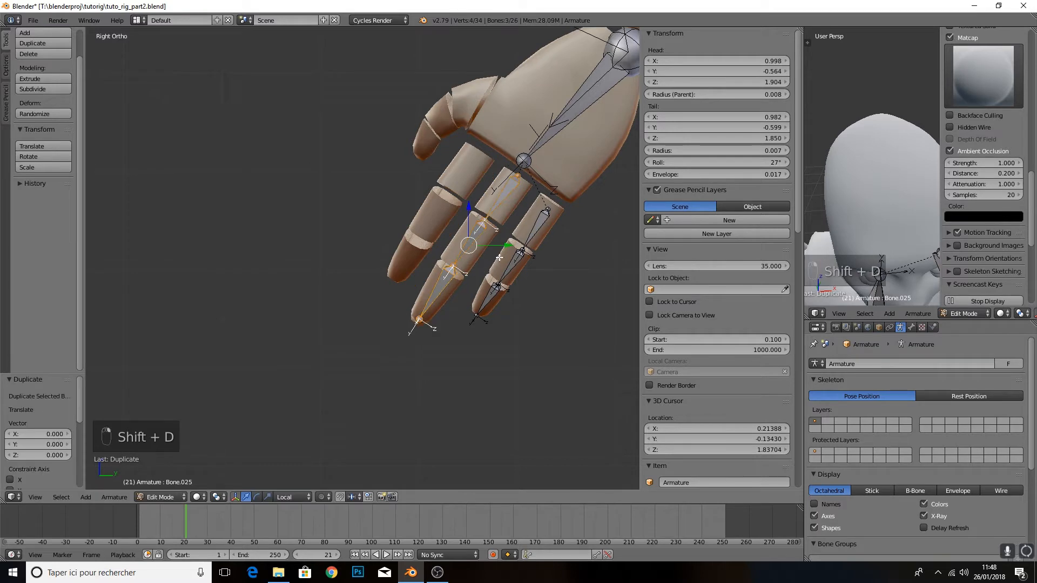
# Set the transform orientation to Global and move the duplicated bones onto the index finger, by about -0.025 in Y and 0.035 in Z
pyautogui.click(291, 497)
pyautogui.click(291, 497)
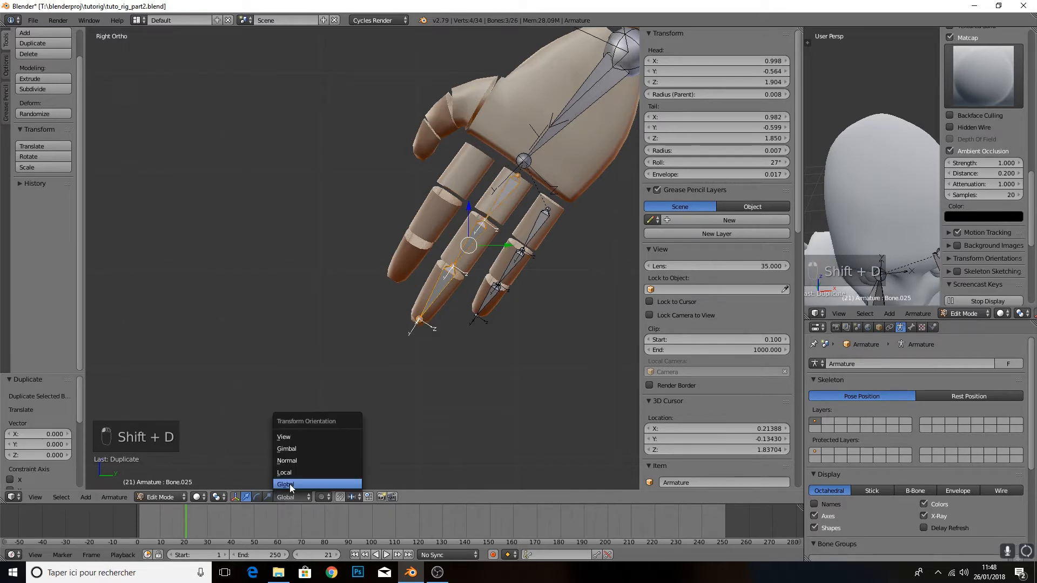
pyautogui.click(294, 482)
pyautogui.moveTo(508, 245); pyautogui.dragTo(484, 245)
pyautogui.moveTo(444, 208); pyautogui.dragTo(443, 174)
# Fit the head of the index finger's first bone at the finger's base, at about Y -0.535, Z 2.018
pyautogui.rightClick(490, 144)
pyautogui.press('g')
pyautogui.press('z')
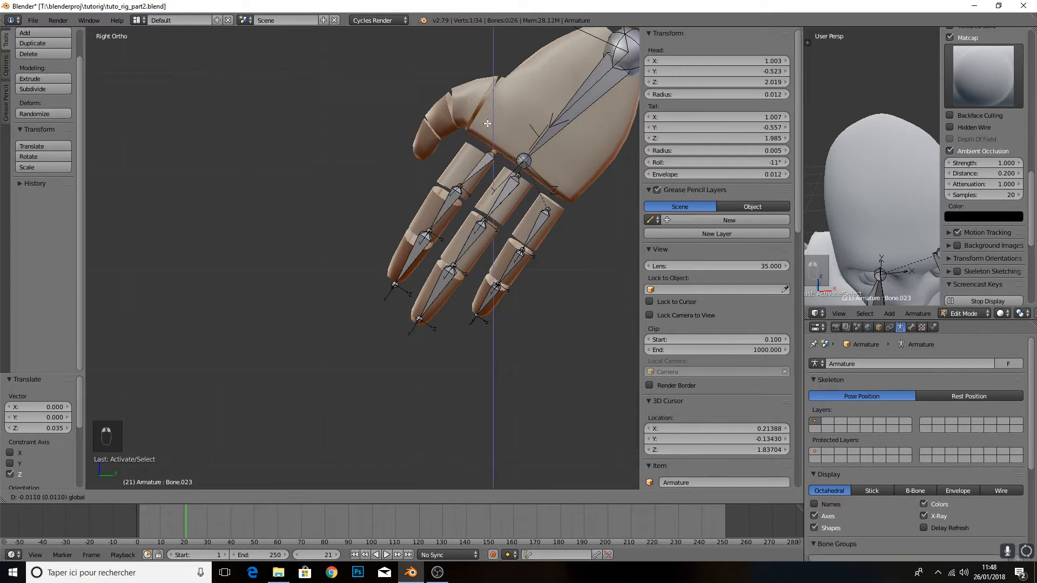
pyautogui.click(485, 128)
pyautogui.press('g')
pyautogui.press('y')
pyautogui.click(478, 132)
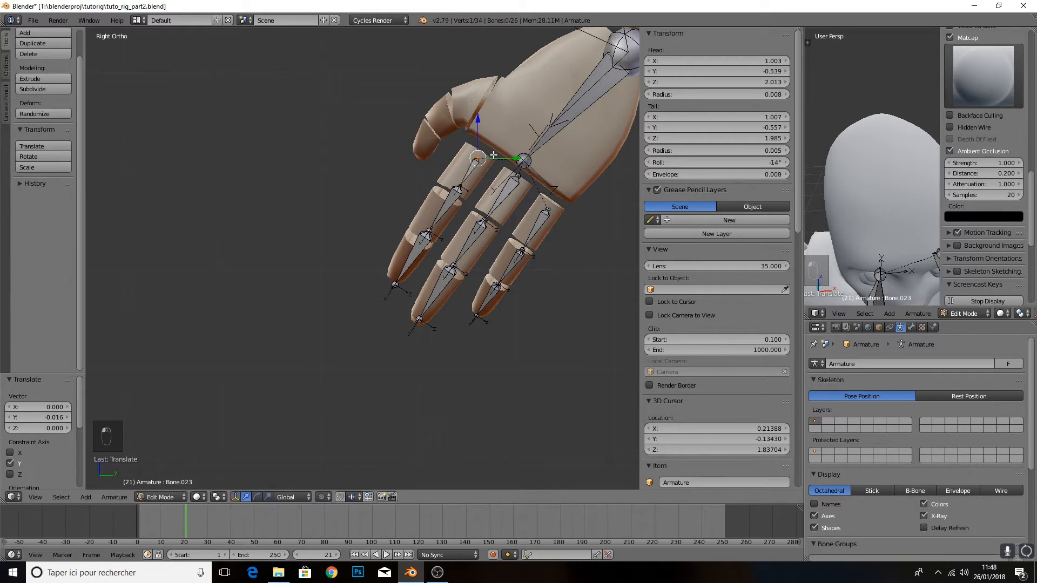
pyautogui.press('g')
pyautogui.press('z')
pyautogui.moveTo(478, 132); pyautogui.dragTo(429, 204)
# Fit the index finger's second joint at about Y -0.570, Z 1.972, last joint at Y -0.599, Z 1.927 and tip at Y -0.624, Z 1.888
pyautogui.rightClick(459, 189)
pyautogui.rightClick(428, 231)
pyautogui.moveTo(458, 246); pyautogui.dragTo(451, 239)
pyautogui.rightClick(396, 285)
pyautogui.moveTo(424, 286)
pyautogui.mouseDown()
pyautogui.moveTo(394, 255)
pyautogui.moveTo(426, 280)
pyautogui.mouseUp()
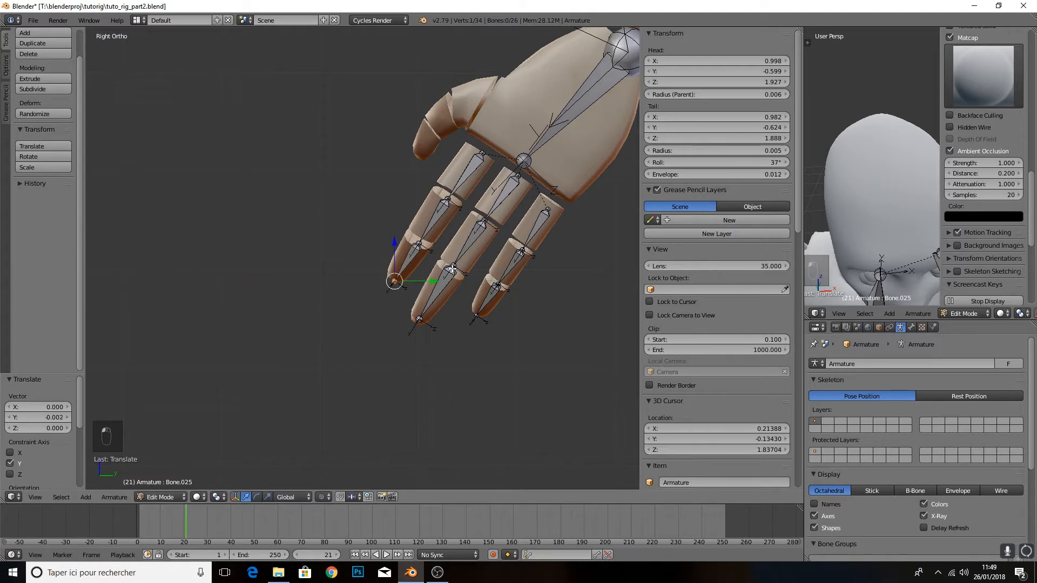
# Select the middle and little finger bones and hide them, leaving only the index finger's bones
pyautogui.press('KP_1')
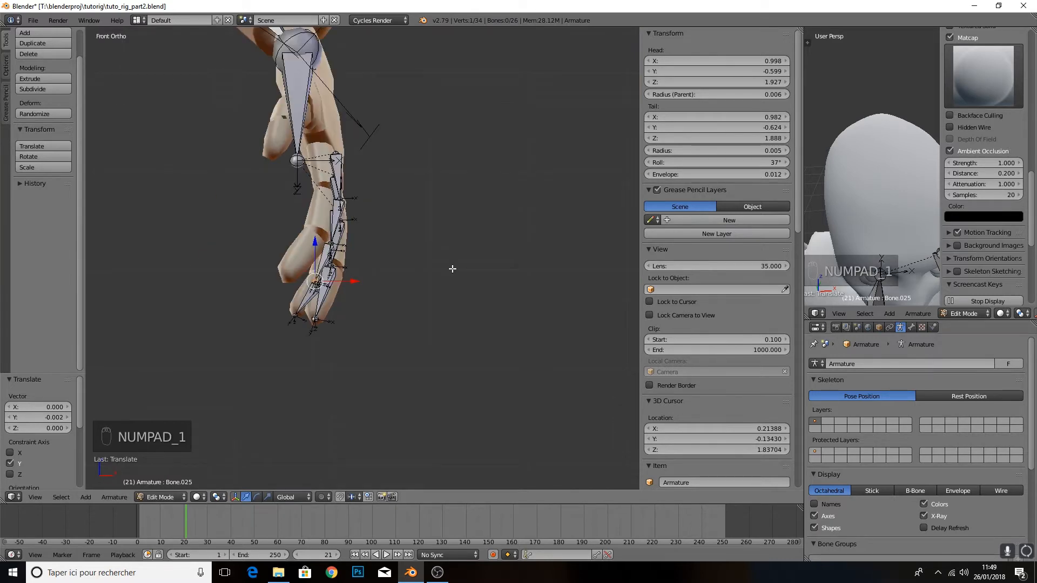
pyautogui.press('KP_3')
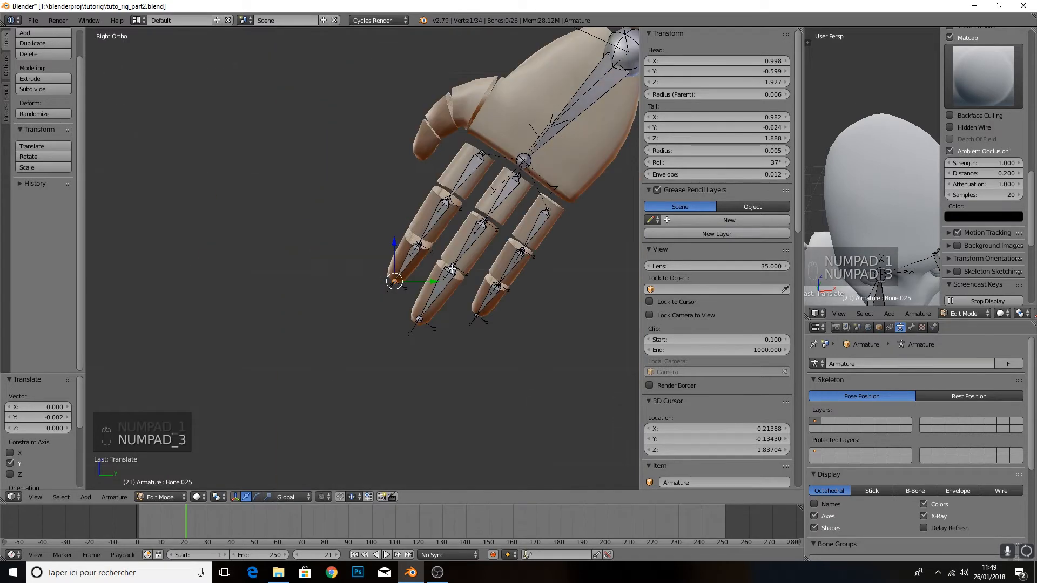
pyautogui.press('KP_1')
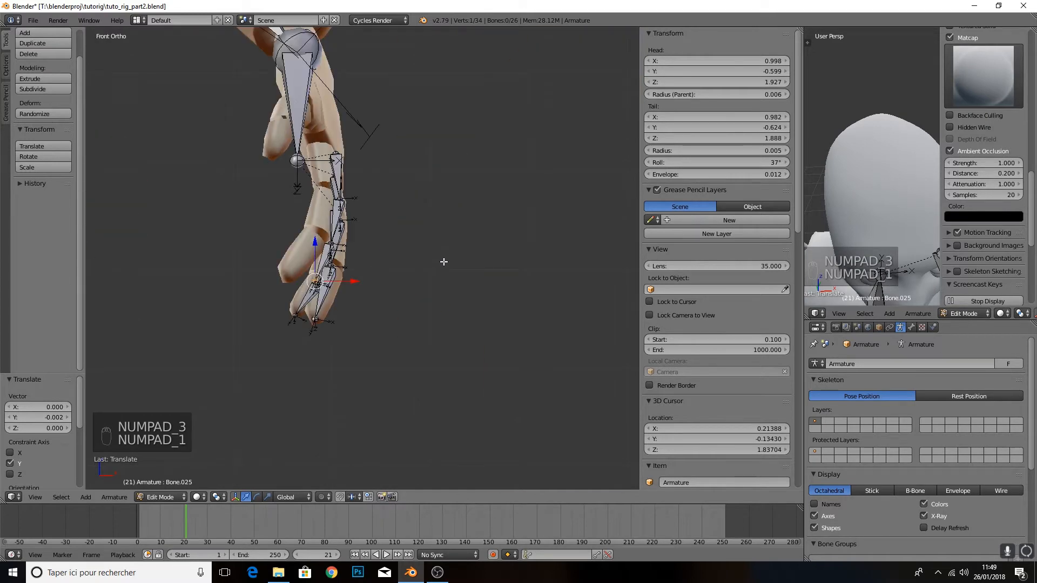
pyautogui.moveTo(501, 280); pyautogui.dragTo(425, 271, button='middle')
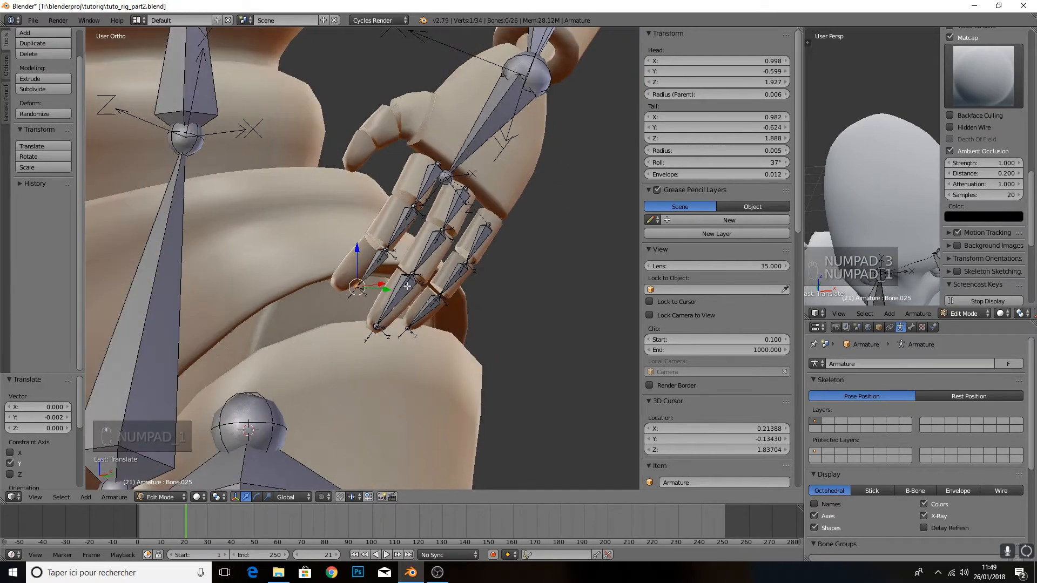
pyautogui.rightClick(406, 287)
pyautogui.keyDown('shift'); pyautogui.rightClick(430, 248); pyautogui.keyUp('shift')
pyautogui.keyDown('shift'); pyautogui.rightClick(453, 213); pyautogui.keyUp('shift')
pyautogui.keyDown('shift'); pyautogui.rightClick(471, 247); pyautogui.keyUp('shift')
pyautogui.keyDown('shift'); pyautogui.rightClick(460, 277); pyautogui.keyUp('shift')
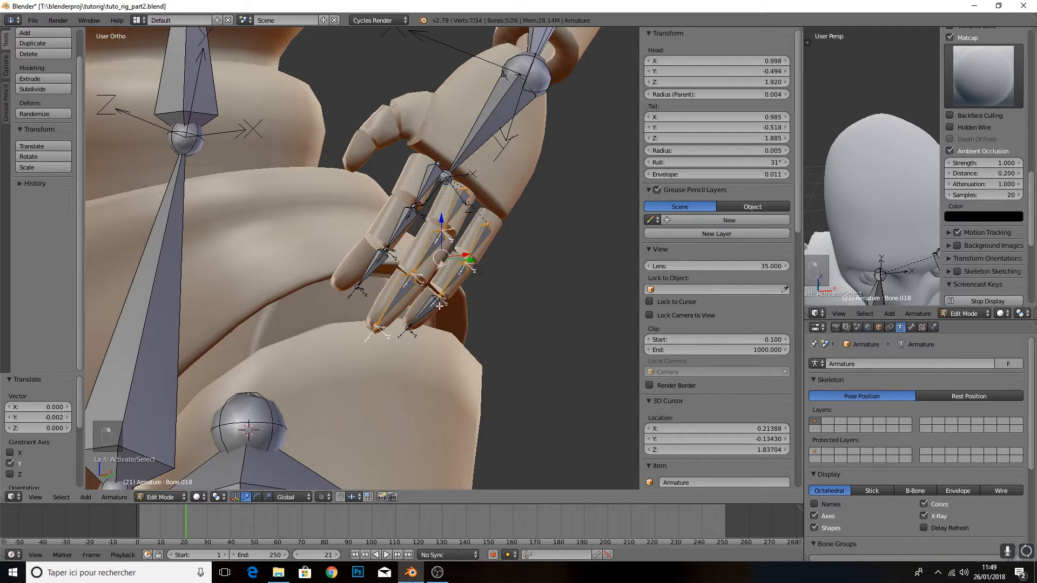
pyautogui.press('h')
pyautogui.press('KP_3')
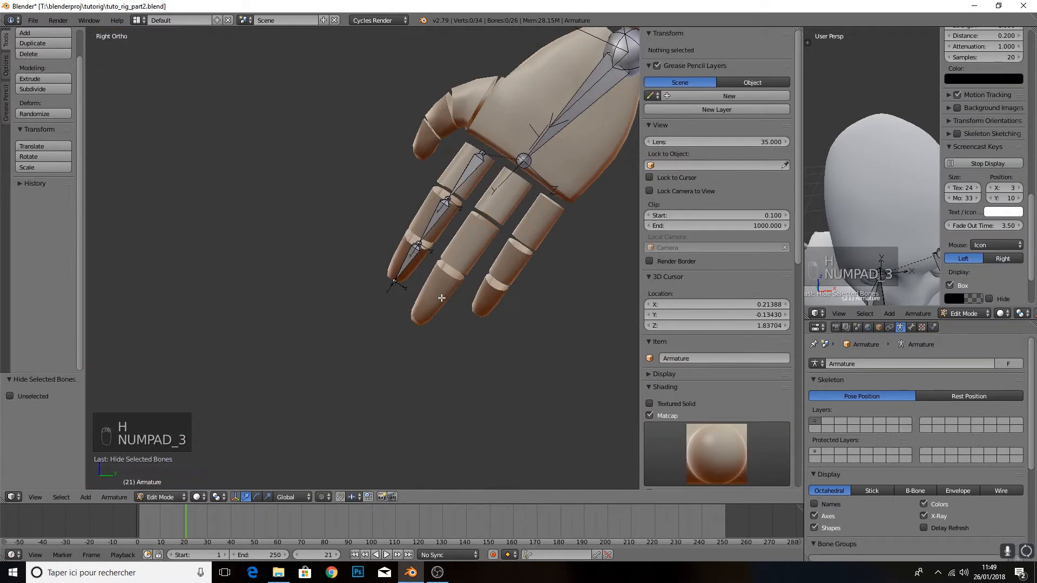
# In the front view, shift the index finger's tip and joints in X onto the mesh, with the second joint at about X 1.005
pyautogui.press('KP_1')
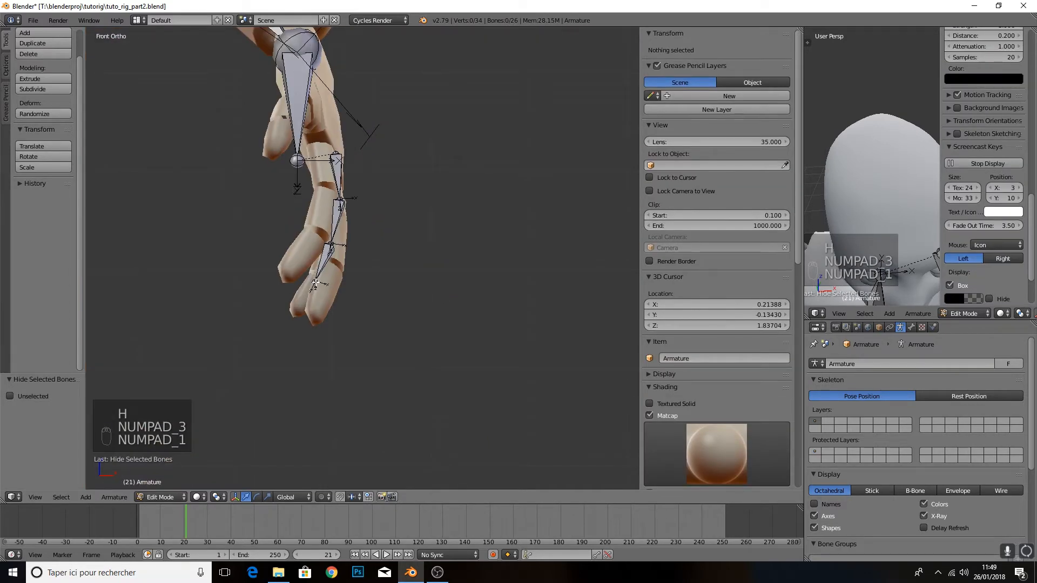
pyautogui.rightClick(316, 282)
pyautogui.keyDown('shift'); pyautogui.moveTo(316, 282); pyautogui.dragTo(353, 324, button='middle'); pyautogui.keyUp('shift')
pyautogui.moveTo(389, 324); pyautogui.dragTo(370, 323)
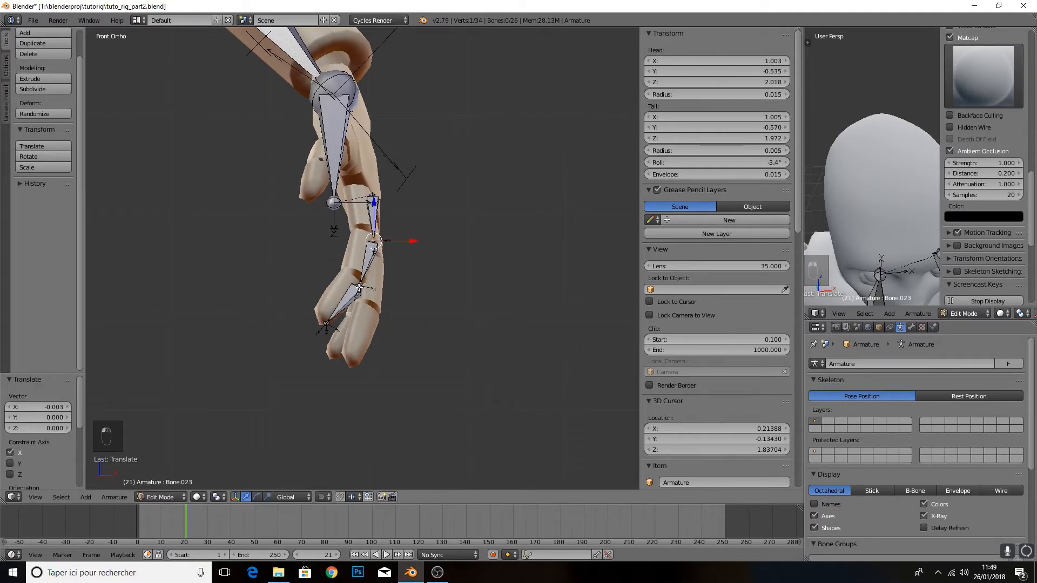
pyautogui.keyDown('shift'); pyautogui.moveTo(359, 288); pyautogui.dragTo(367, 310, button='middle'); pyautogui.keyUp('shift')
# Raise the index finger's last joint by about 0.005 in Z and its second joint to about Z 1.977
pyautogui.rightClick(368, 273)
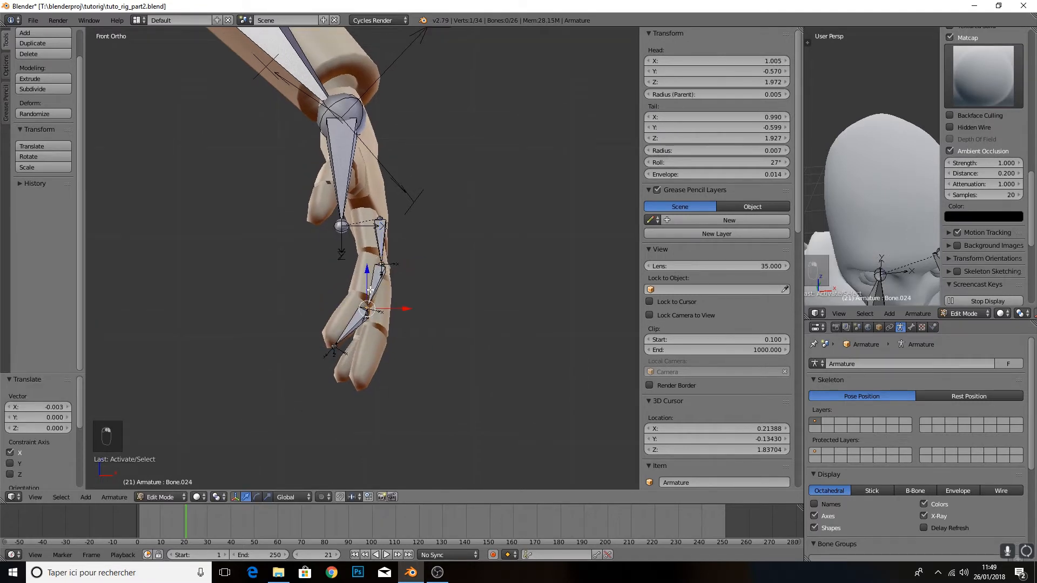
pyautogui.press('g')
pyautogui.press('z')
pyautogui.click(368, 269)
pyautogui.rightClick(380, 264)
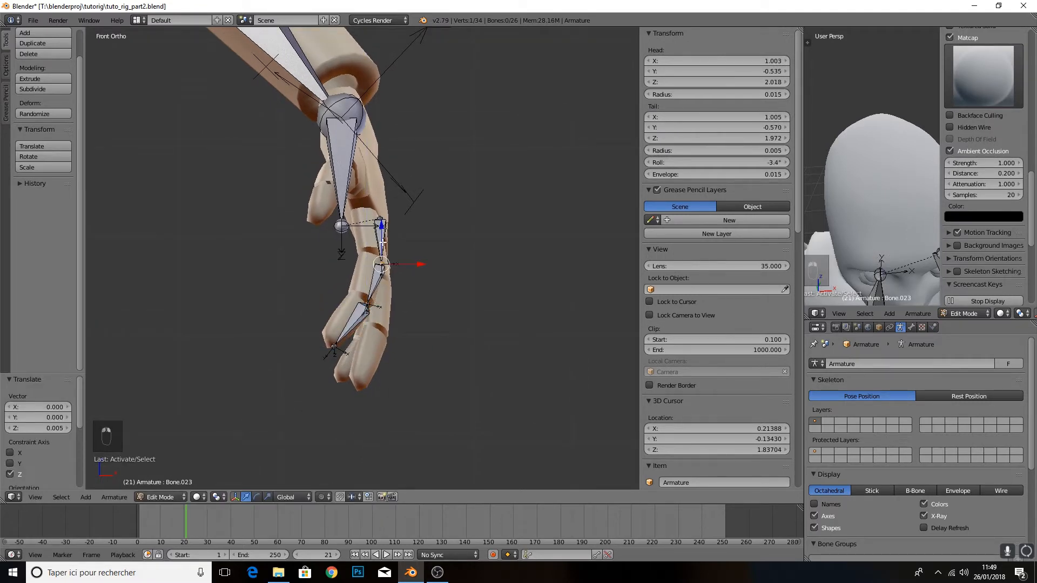
pyautogui.moveTo(382, 242); pyautogui.dragTo(383, 237)
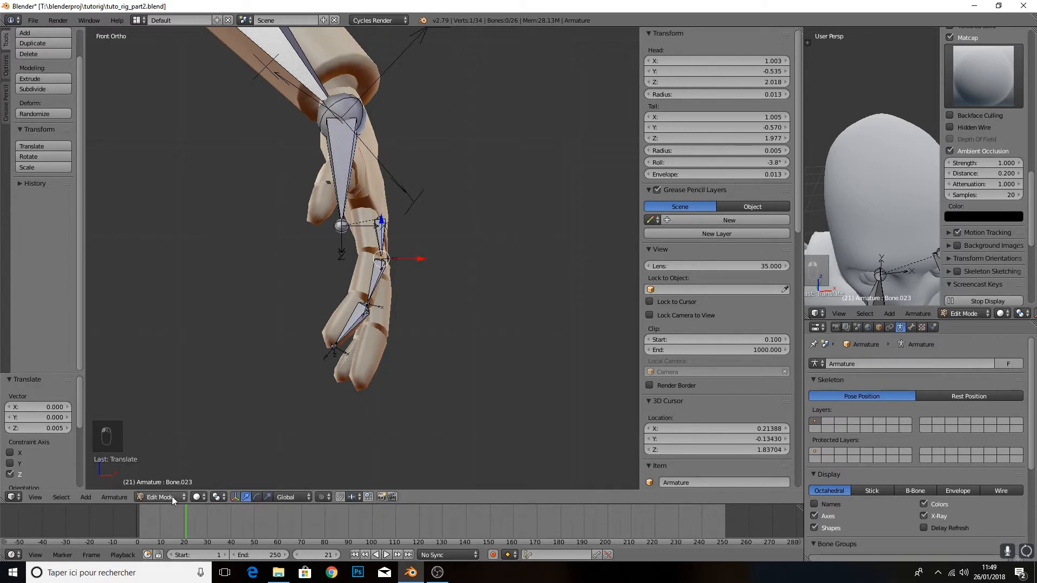
# Switch the armature from Edit Mode through Object Mode to Pose Mode and select the hand bone
pyautogui.click(172, 497)
pyautogui.click(178, 480)
pyautogui.moveTo(465, 325); pyautogui.dragTo(445, 278, button='middle')
pyautogui.scroll(-3, 359, 311)
pyautogui.click(160, 498)
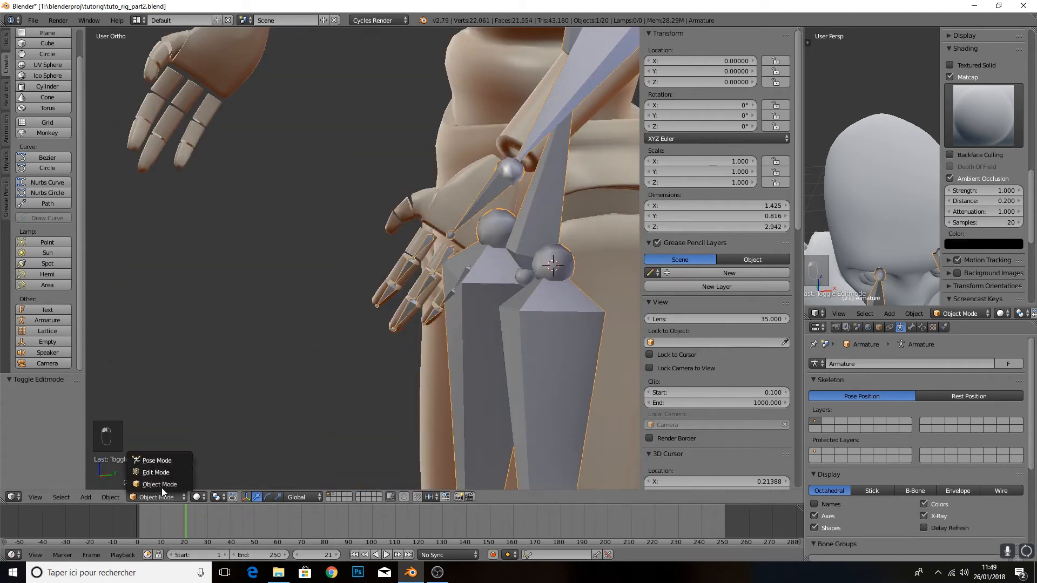
pyautogui.click(162, 461)
pyautogui.scroll(4, 416, 267)
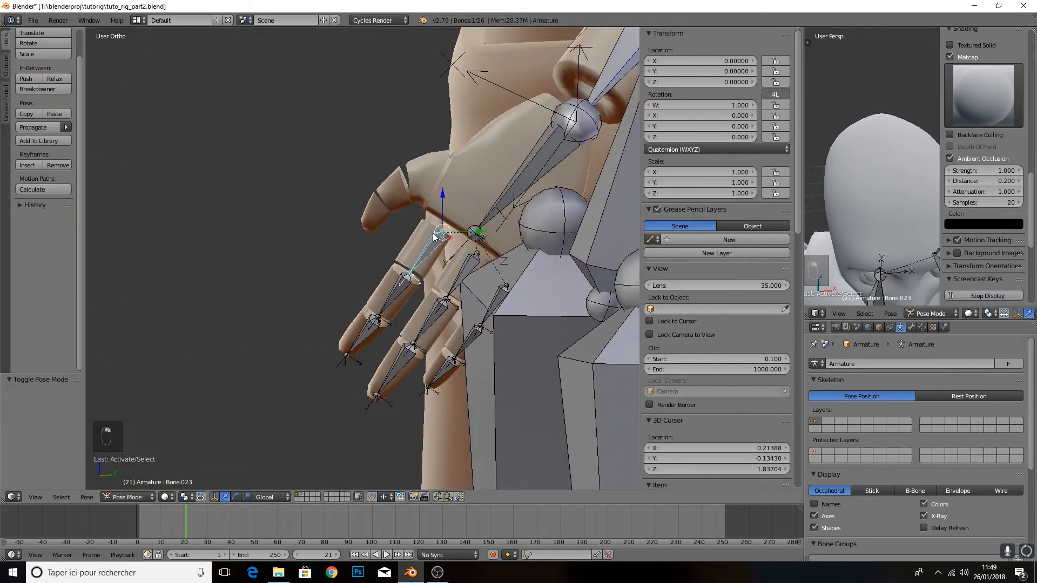
pyautogui.rightClick(526, 178)
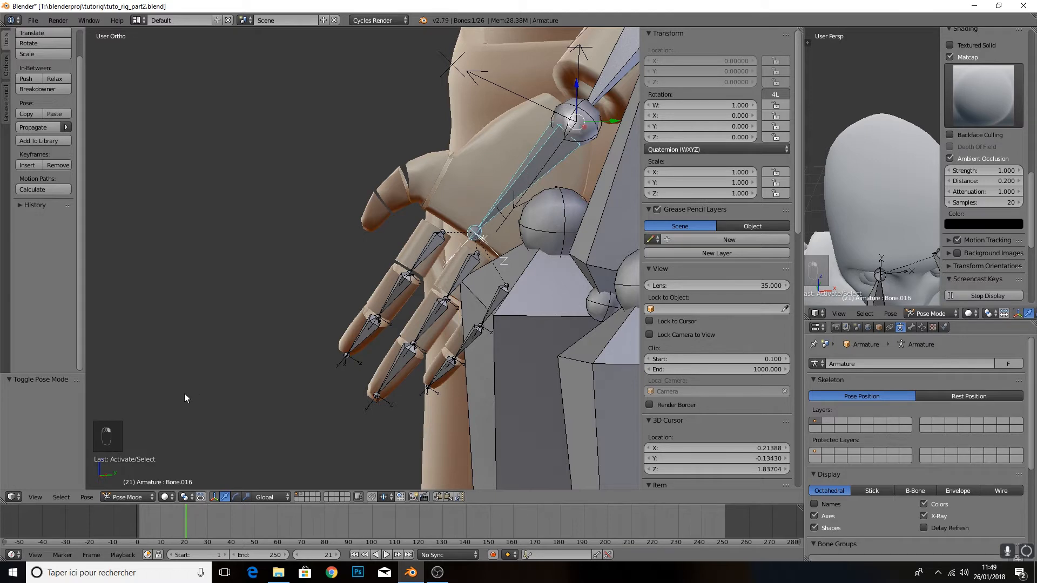
# Return to Edit Mode, duplicate the hand bone and move the copy about -0.095 in Y towards the thumb
pyautogui.click(127, 497)
pyautogui.click(139, 471)
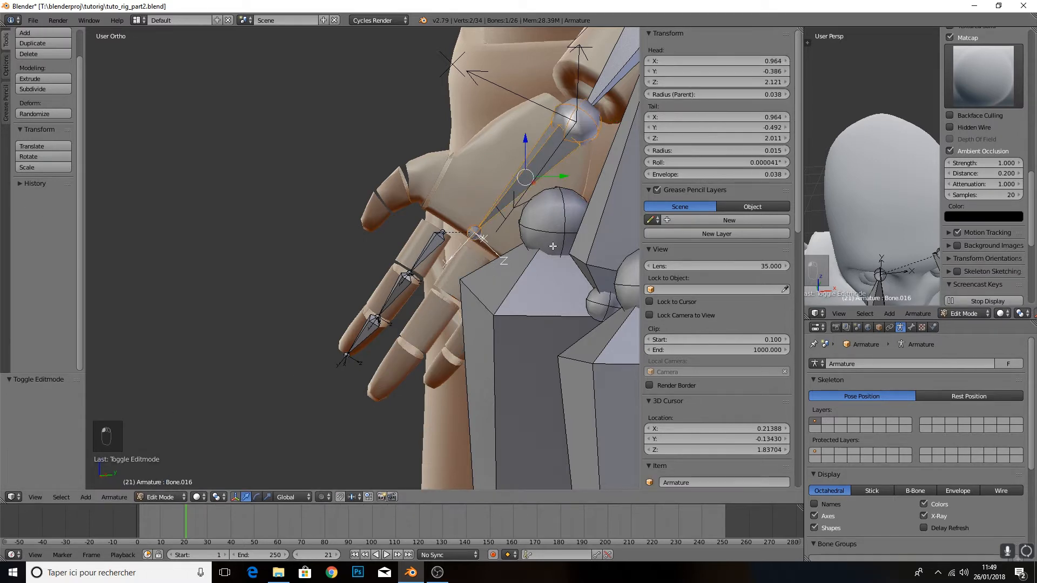
pyautogui.hotkey('shift', 'd')
pyautogui.click(562, 183)
pyautogui.moveTo(563, 176); pyautogui.dragTo(472, 177)
# Clear the duplicated bone's parent and parent it to the hand bone with Keep Offset
pyautogui.hotkey('alt', 'p')
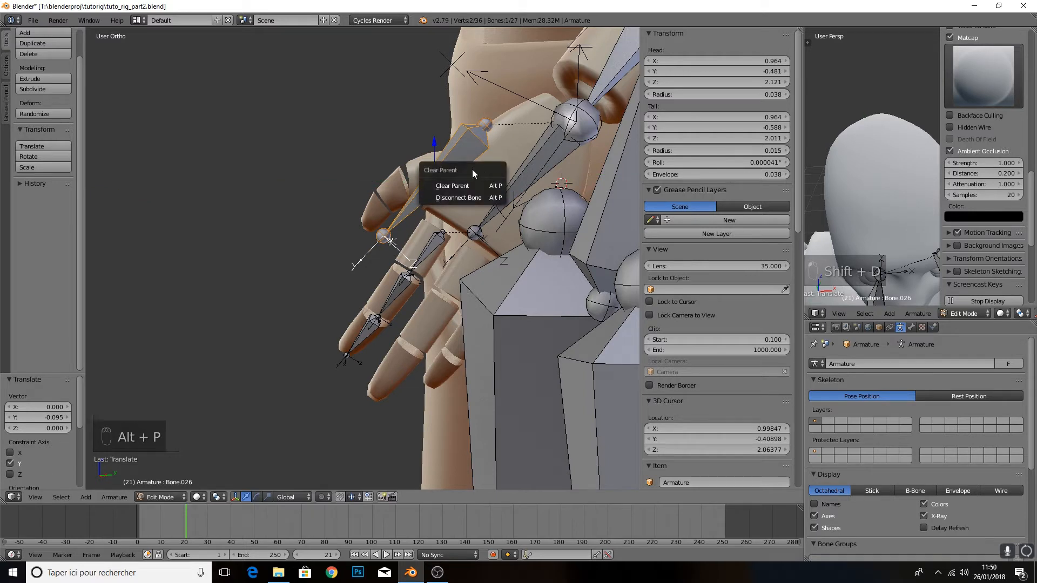
pyautogui.click(456, 186)
pyautogui.keyDown('shift'); pyautogui.rightClick(539, 170); pyautogui.keyUp('shift')
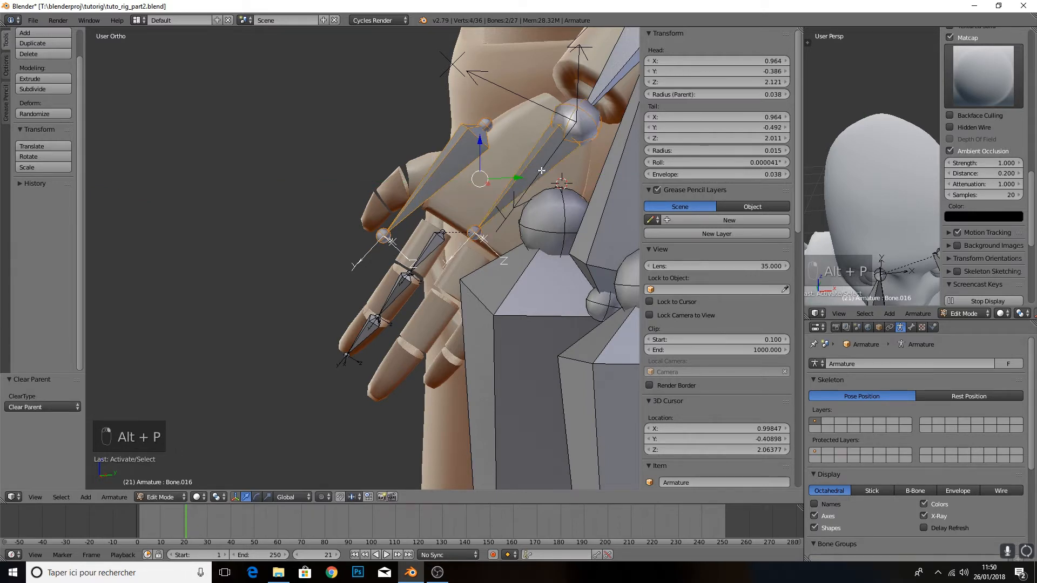
pyautogui.hotkey('ctrl', 'p')
pyautogui.click(540, 170)
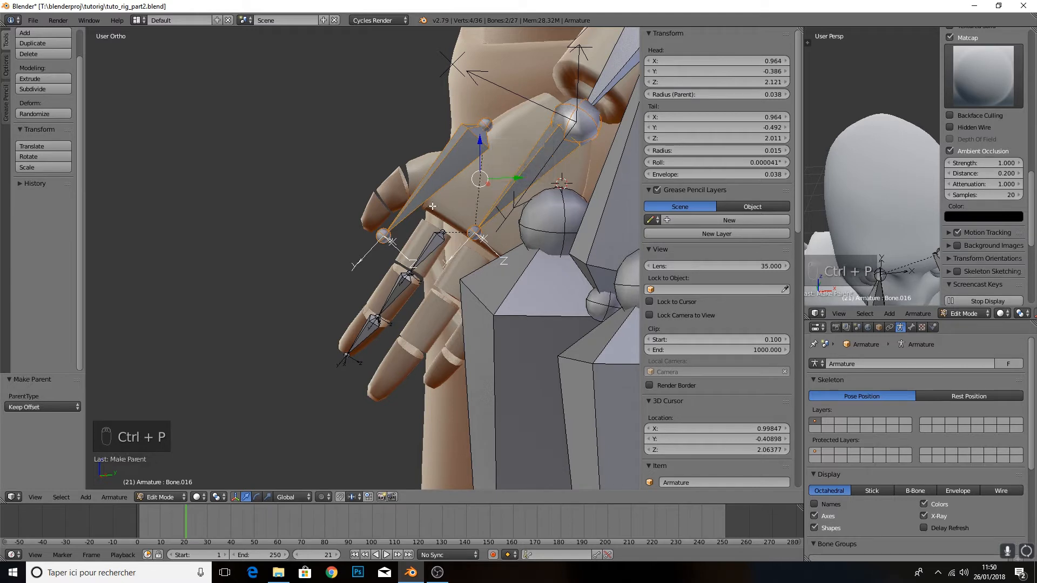
# In the side view, move the duplicated bone's head to the thumb's base at about Y -0.522, Z 2.077
pyautogui.rightClick(488, 126)
pyautogui.moveTo(482, 89); pyautogui.dragTo(484, 111)
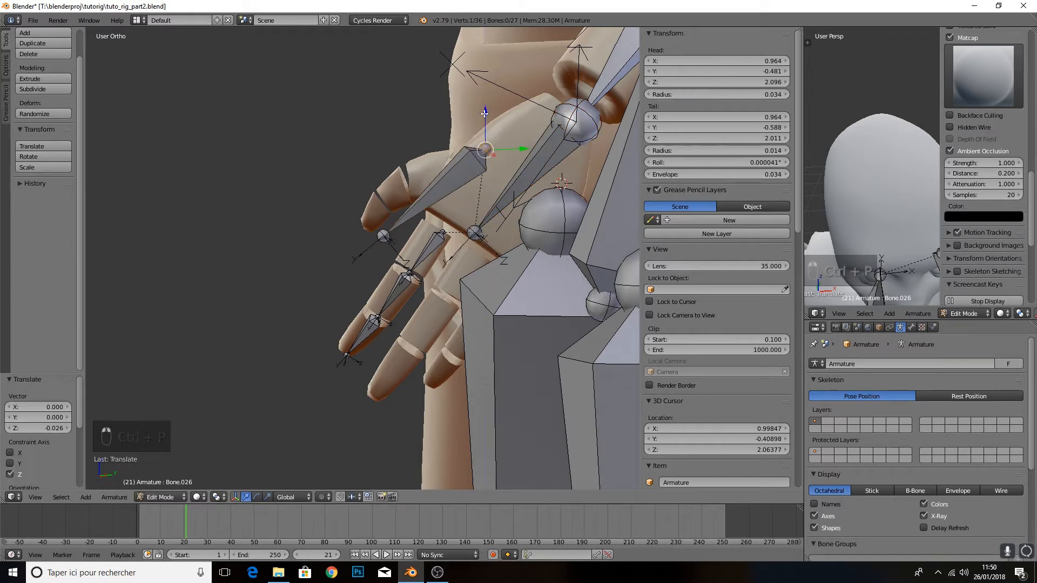
pyautogui.press('KP_3')
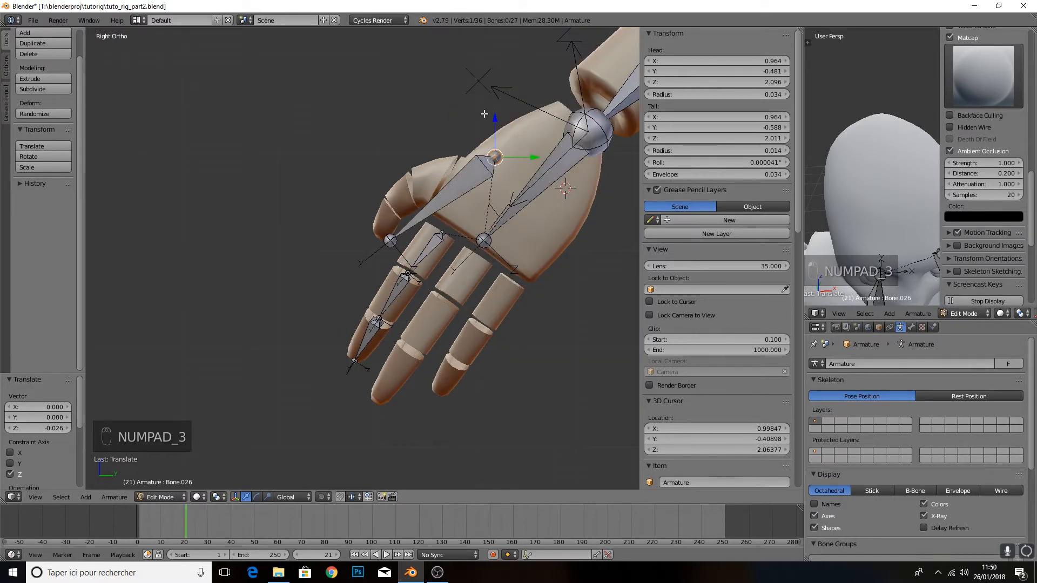
pyautogui.moveTo(534, 158); pyautogui.dragTo(492, 157)
pyautogui.moveTo(455, 117); pyautogui.dragTo(451, 135)
# Move the thumb bone's tail onto the thumb's first joint at about Y -0.564, Z 2.058
pyautogui.rightClick(389, 241)
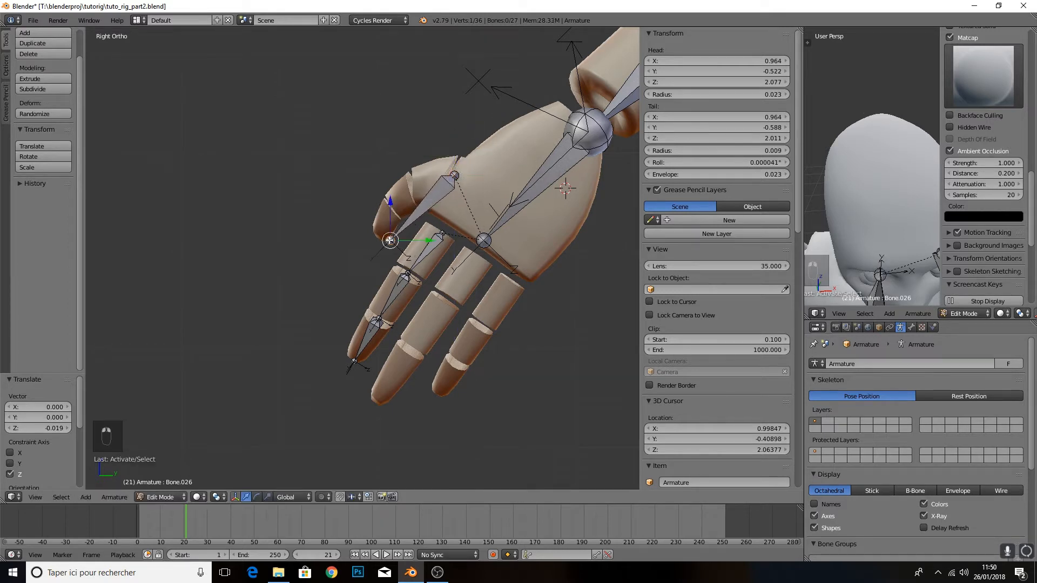
pyautogui.press('g')
pyautogui.press('y')
pyautogui.click(452, 191)
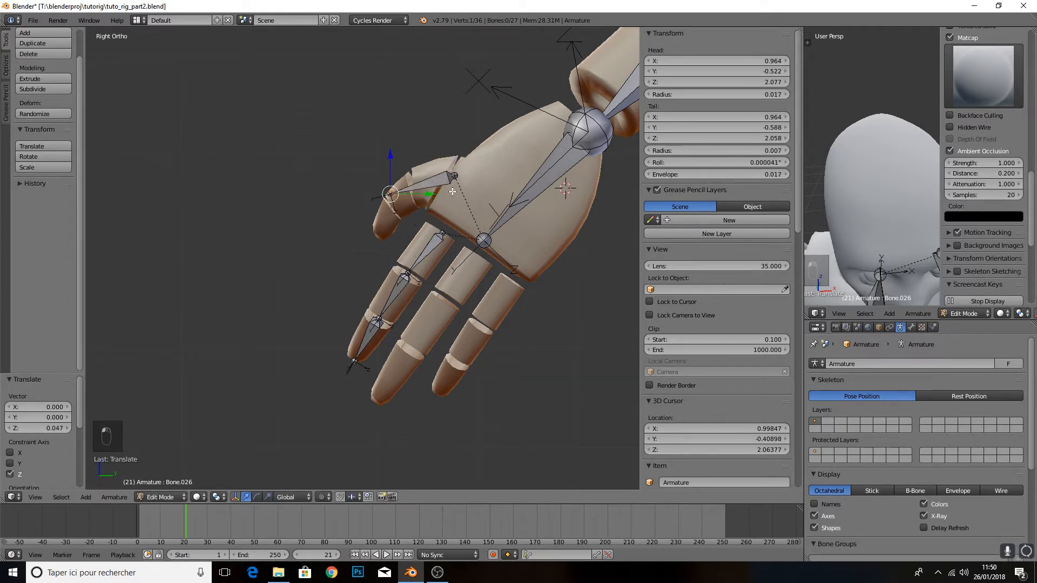
pyautogui.moveTo(430, 197); pyautogui.dragTo(454, 199)
# Extrude a second thumb bone and place its tail on the next joint at about Y -0.584, Z 2.042
pyautogui.press('e')
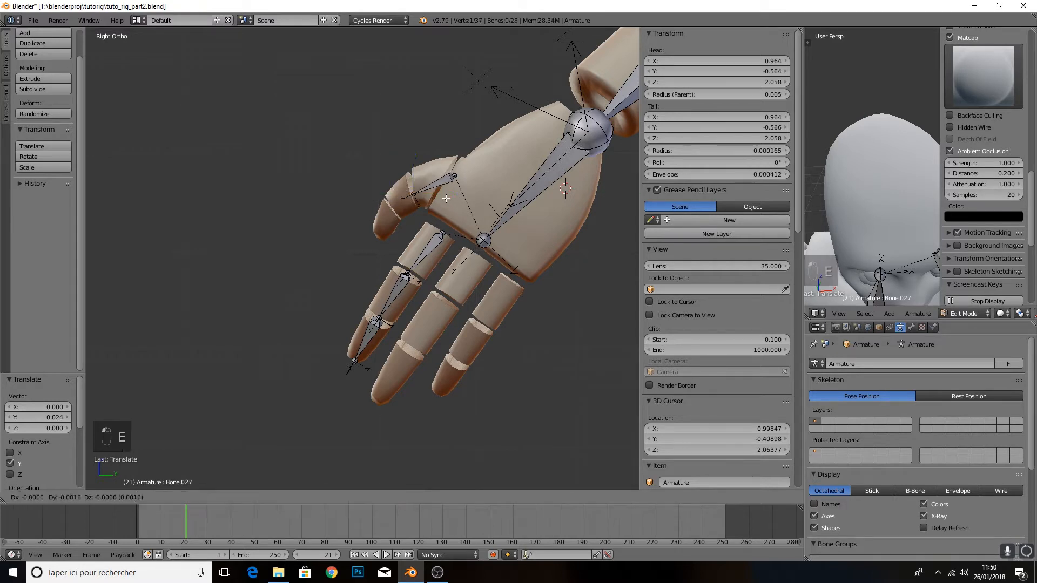
pyautogui.rightClick(436, 199)
pyautogui.press('g')
pyautogui.press('y')
pyautogui.click(402, 193)
pyautogui.press('g')
pyautogui.press('z')
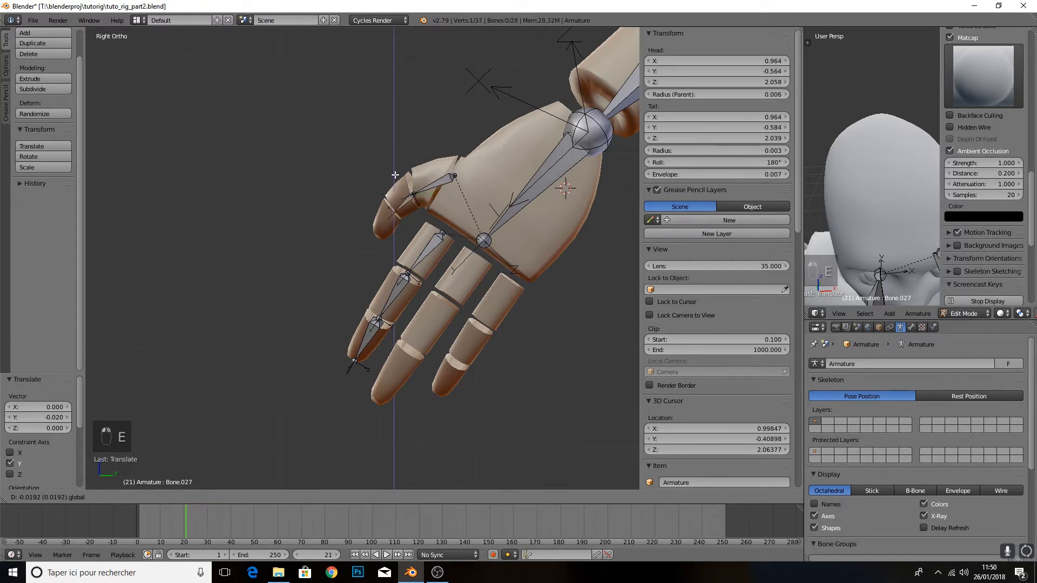
pyautogui.moveTo(398, 168); pyautogui.dragTo(398, 172)
# Extrude a third thumb bone and place its end at the thumb's tip, about Y -0.601, Z 2.017
pyautogui.press('e')
pyautogui.rightClick(432, 206)
pyautogui.moveTo(432, 210); pyautogui.dragTo(407, 234)
# Select the three thumb bones and recalculate their roll to the Global +Z Axis
pyautogui.rightClick(436, 189)
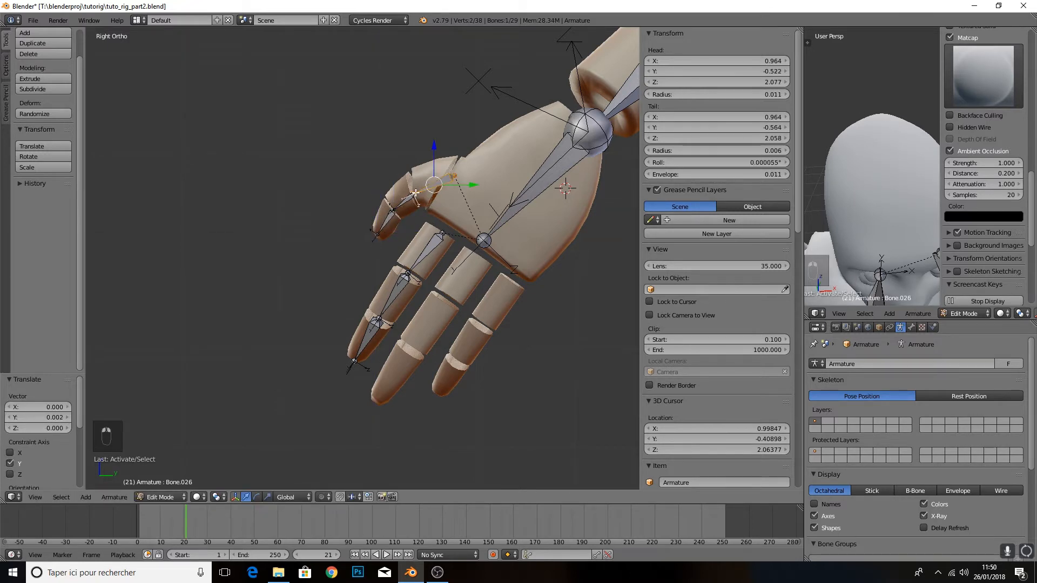
pyautogui.keyDown('shift'); pyautogui.rightClick(404, 201); pyautogui.keyUp('shift')
pyautogui.keyDown('shift'); pyautogui.rightClick(385, 221); pyautogui.keyUp('shift')
pyautogui.hotkey('ctrl', 'n')
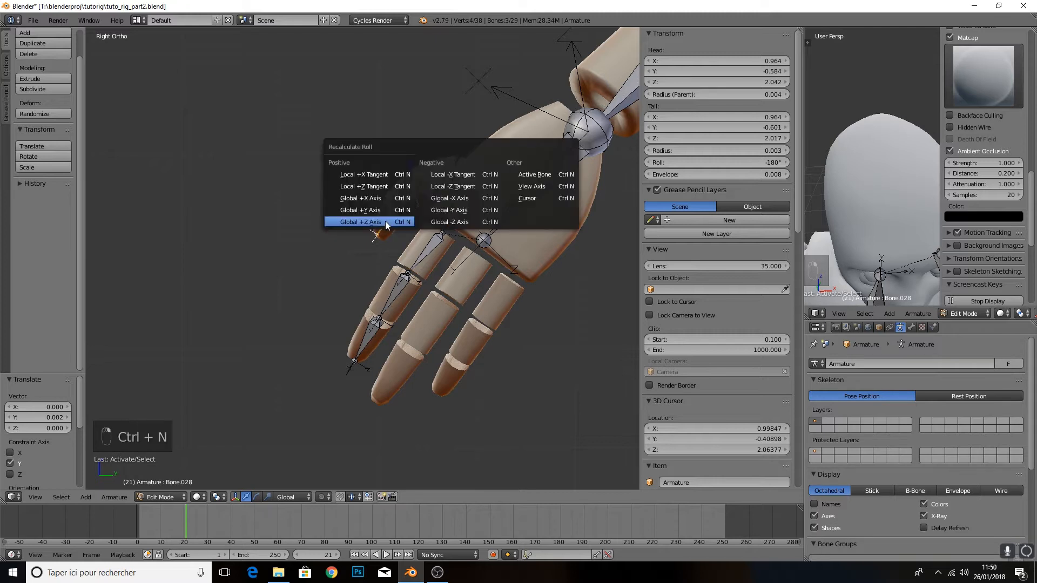
pyautogui.click(385, 221)
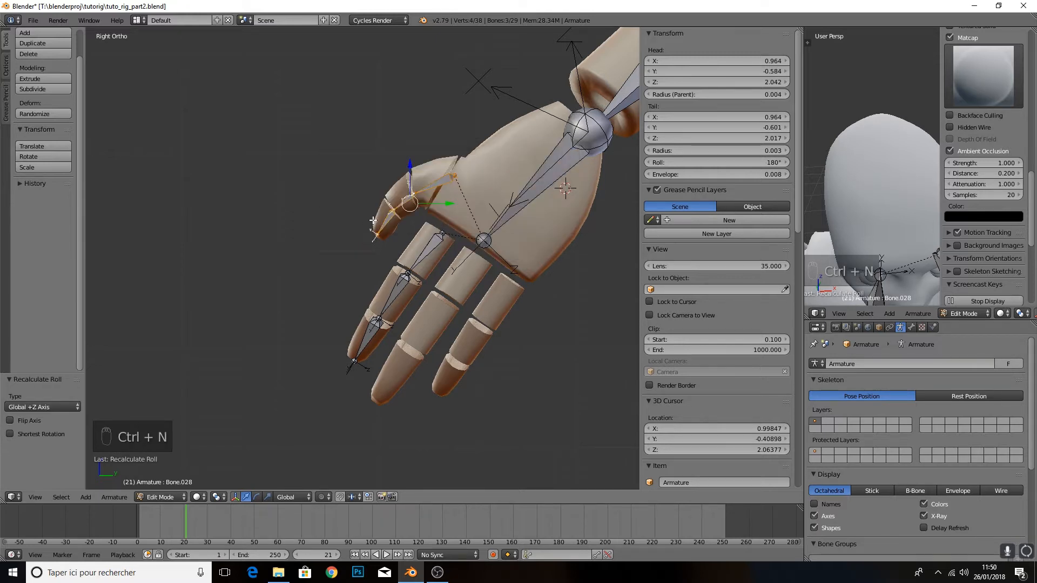
# In the top view, shift the thumb's last joint to about X 0.953 and its tip to about X 0.942
pyautogui.rightClick(380, 222)
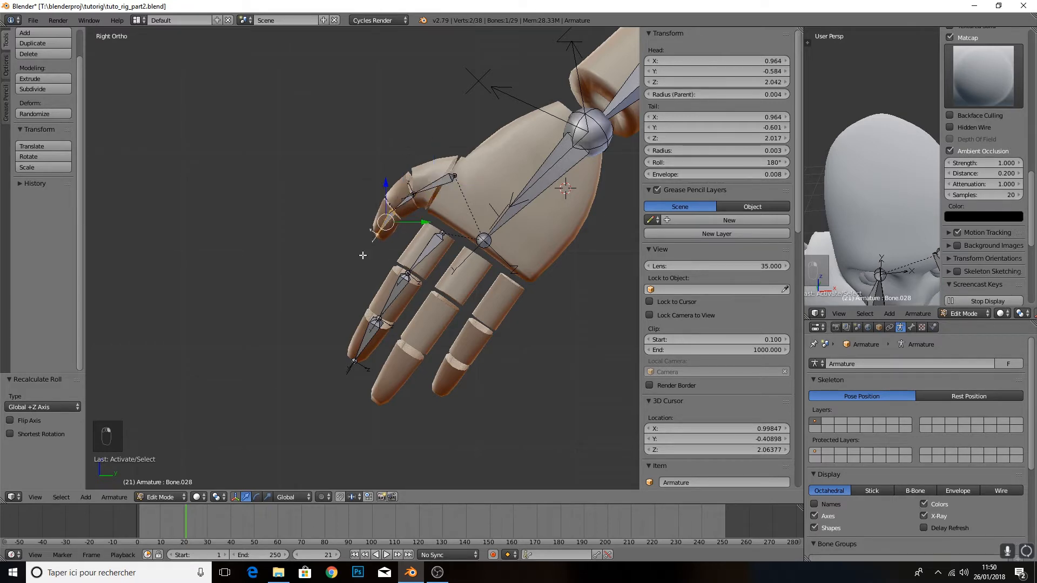
pyautogui.moveTo(346, 266); pyautogui.dragTo(422, 252, button='middle')
pyautogui.rightClick(318, 179)
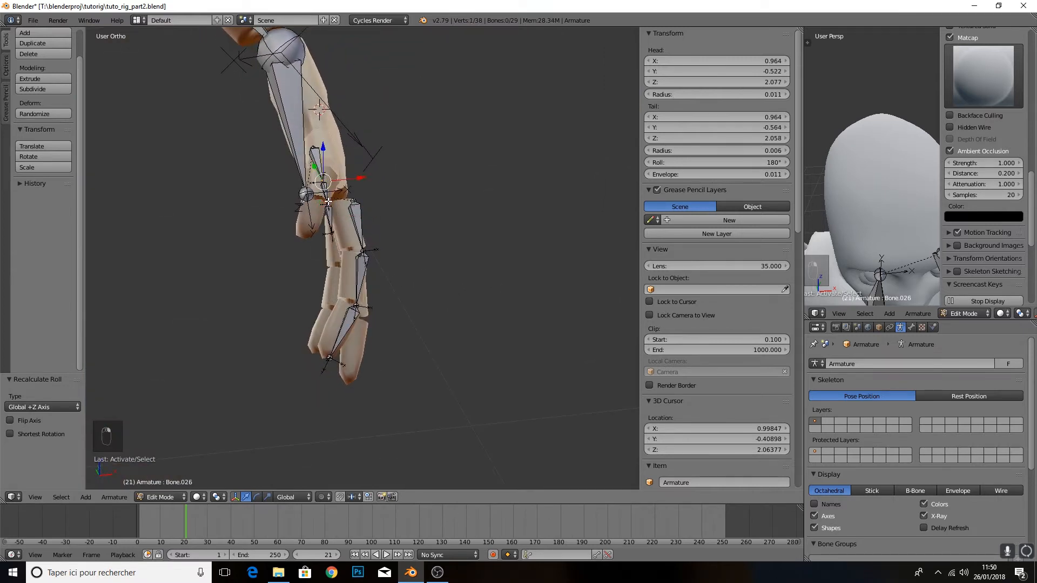
pyautogui.moveTo(351, 202)
pyautogui.mouseDown(button='middle')
pyautogui.moveTo(357, 184)
pyautogui.moveTo(355, 206)
pyautogui.mouseUp(button='middle')
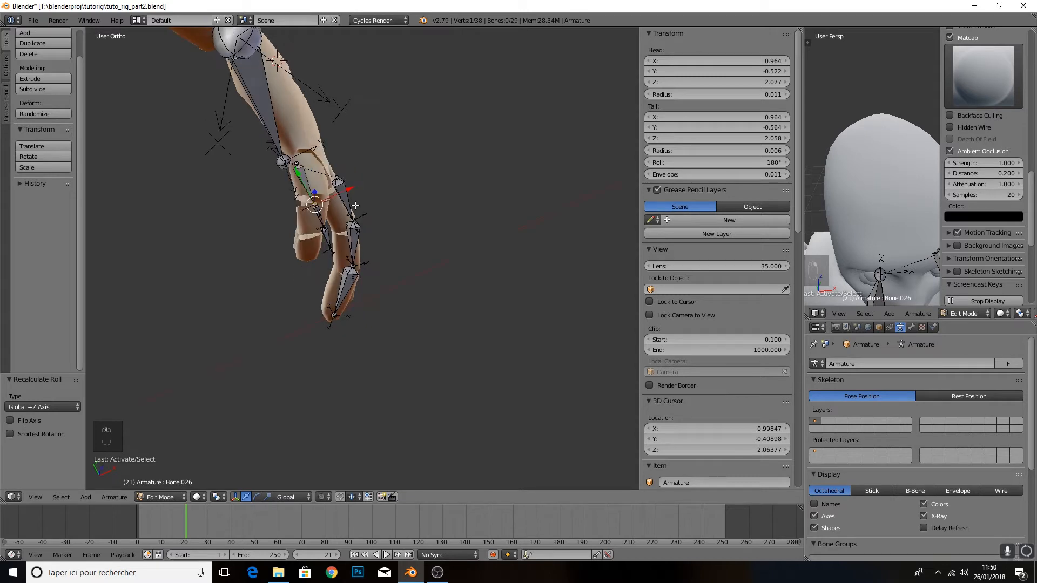
pyautogui.press('KP_7')
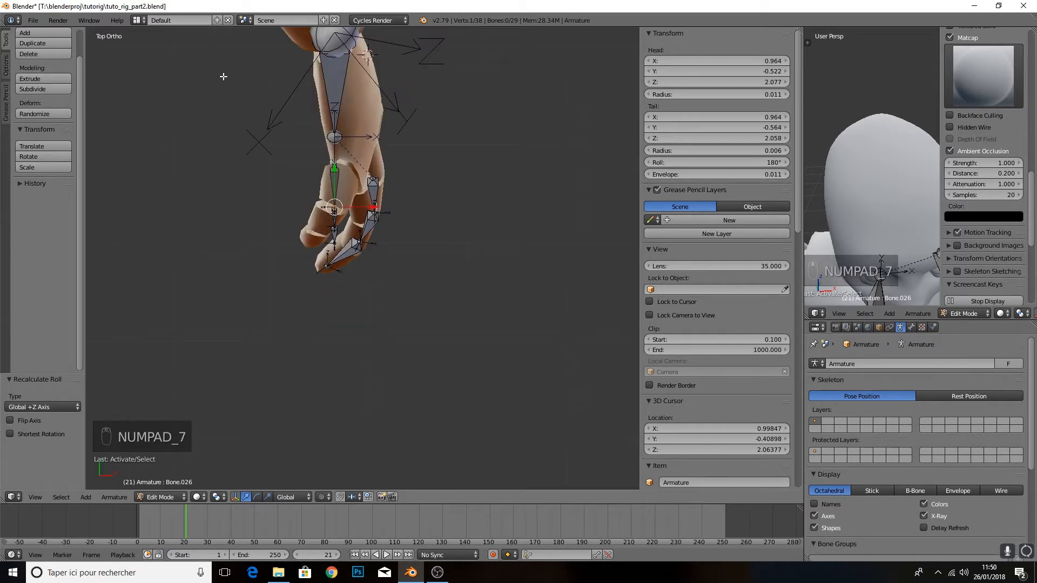
pyautogui.scroll(2, 349, 182)
pyautogui.moveTo(323, 213); pyautogui.dragTo(336, 212, button='right')
pyautogui.rightClick(354, 212)
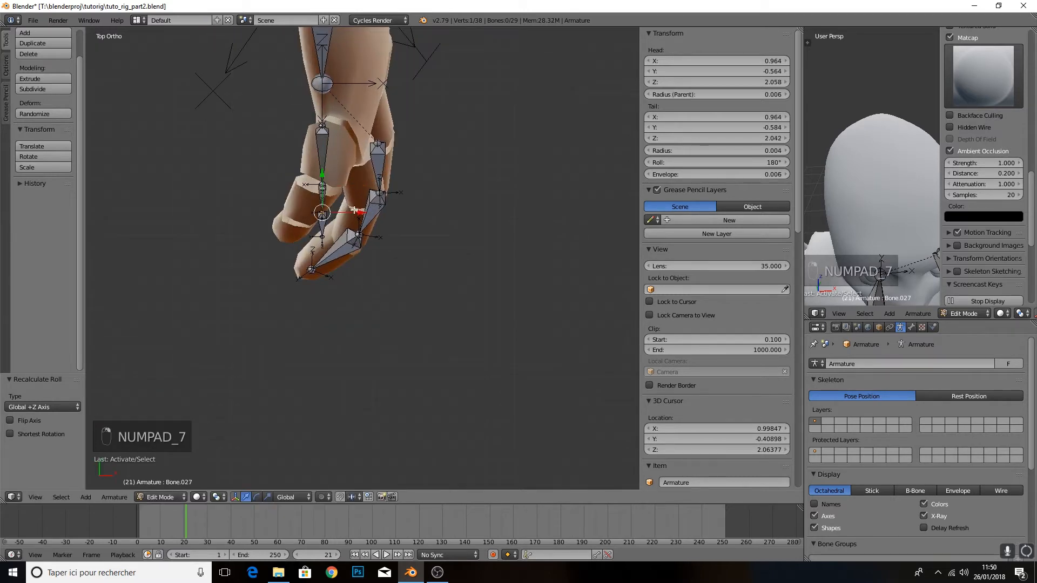
pyautogui.moveTo(355, 211); pyautogui.dragTo(316, 235)
pyautogui.rightClick(320, 187)
pyautogui.rightClick(323, 238)
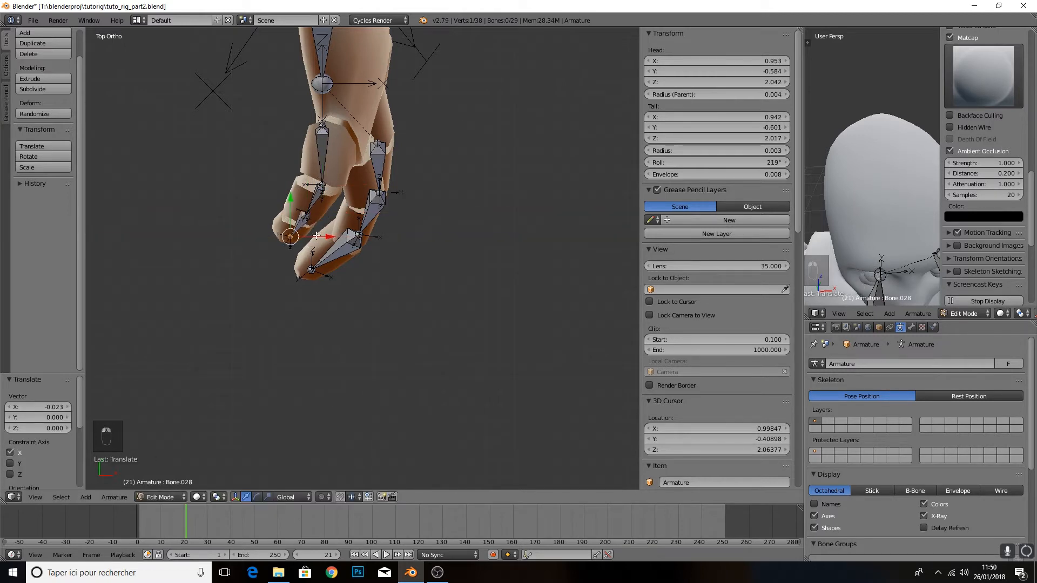
# Shift the head of the thumb's first bone about 0.010 in X onto the thumb's base
pyautogui.rightClick(326, 182)
pyautogui.rightClick(327, 128)
pyautogui.moveTo(354, 128); pyautogui.dragTo(373, 133)
pyautogui.rightClick(360, 129)
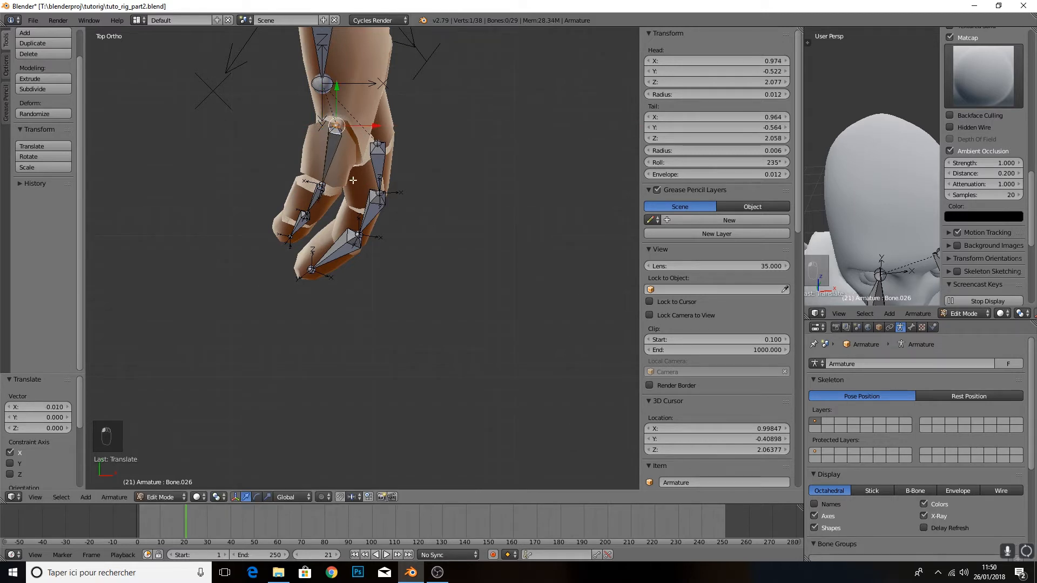
# Reveal the hidden finger bones and select every bone of the left arm, hand and fingers
pyautogui.moveTo(344, 217); pyautogui.dragTo(439, 182, button='middle')
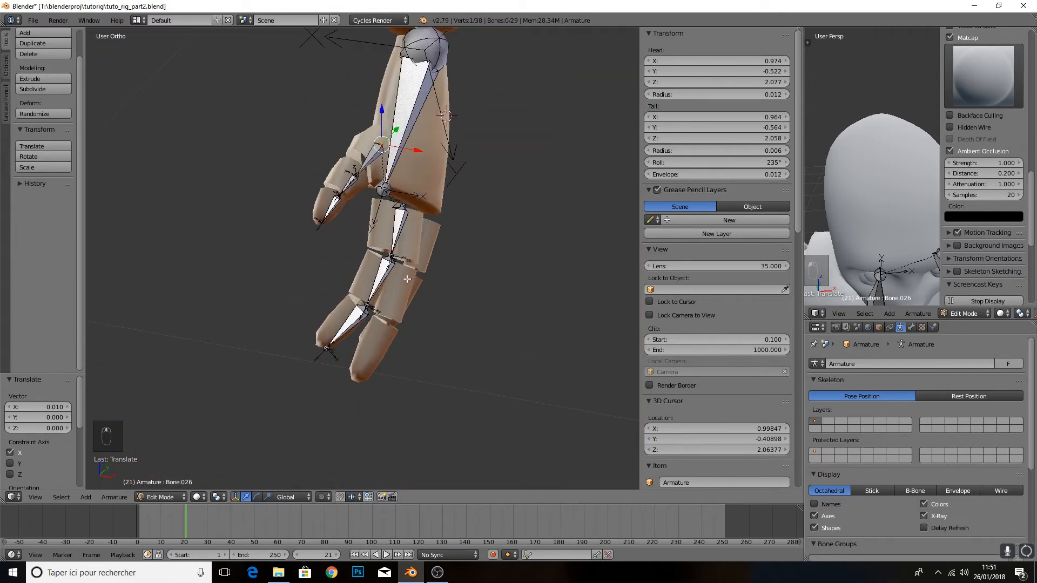
pyautogui.hotkey('alt', 'h')
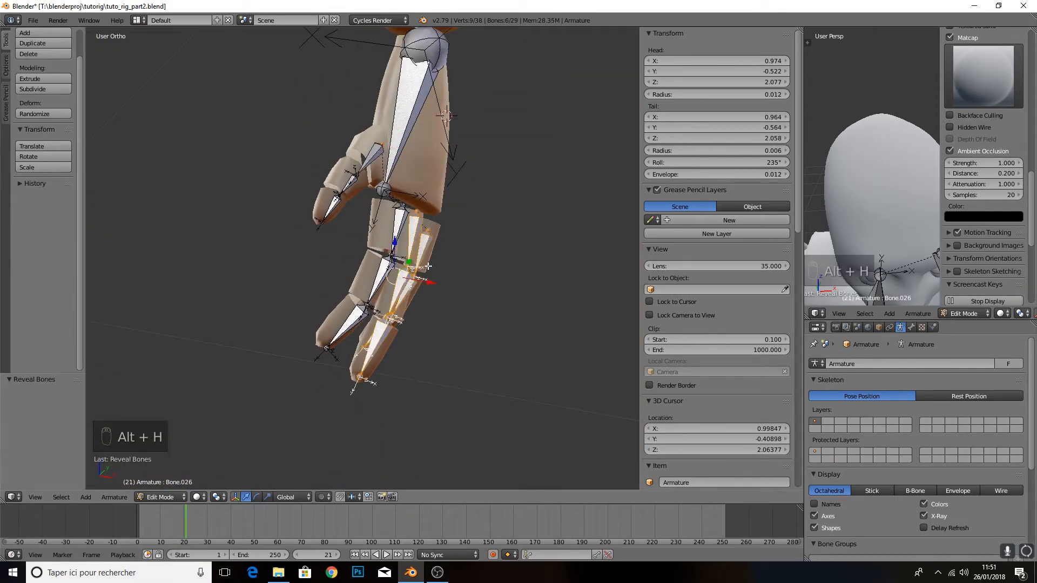
pyautogui.scroll(-6, 479, 225)
pyautogui.moveTo(479, 225); pyautogui.dragTo(413, 210, button='middle')
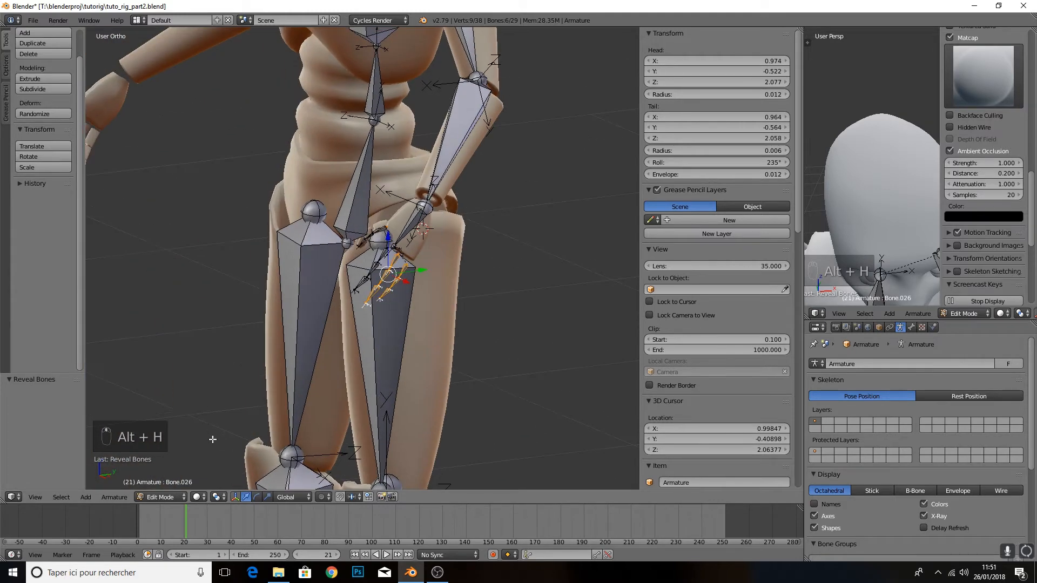
pyautogui.moveTo(292, 198); pyautogui.dragTo(366, 195, button='middle')
pyautogui.scroll(-3, 365, 196)
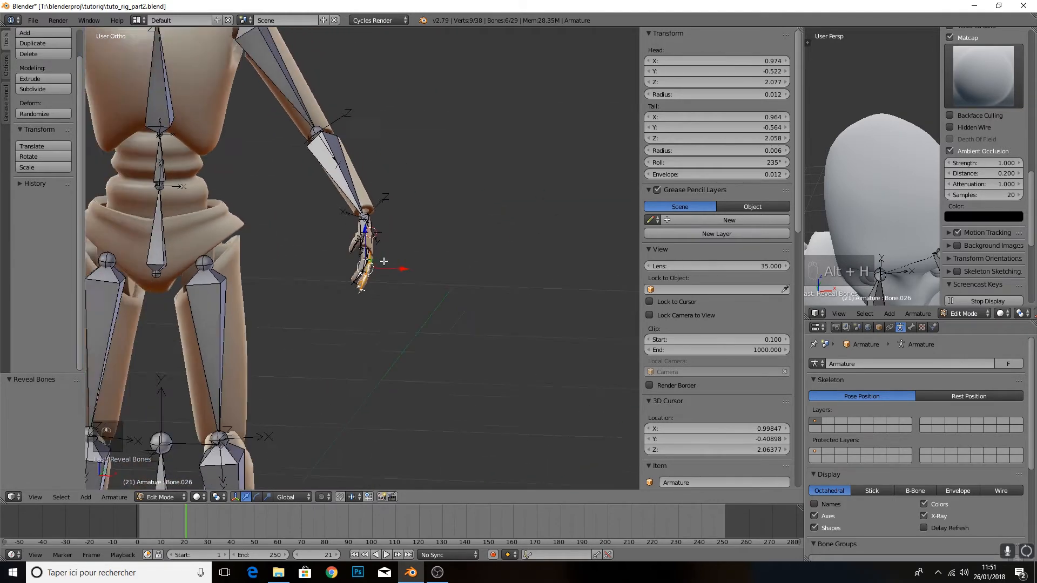
pyautogui.press('v')
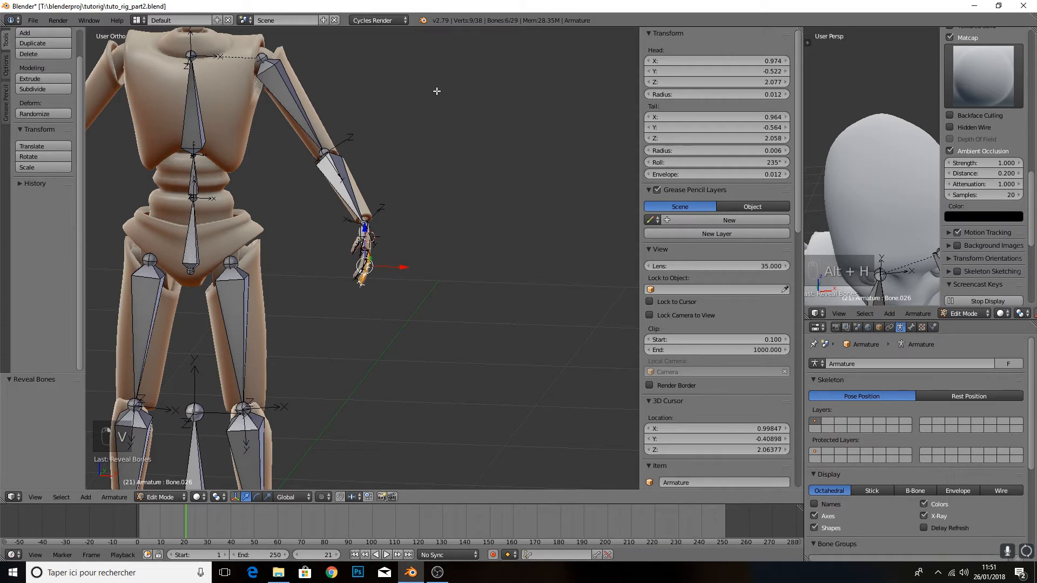
pyautogui.press('b')
pyautogui.moveTo(459, 62); pyautogui.dragTo(277, 327)
pyautogui.press('b')
pyautogui.moveTo(458, 49); pyautogui.dragTo(274, 277)
pyautogui.keyDown('shift'); pyautogui.rightClick(296, 131); pyautogui.keyUp('shift')
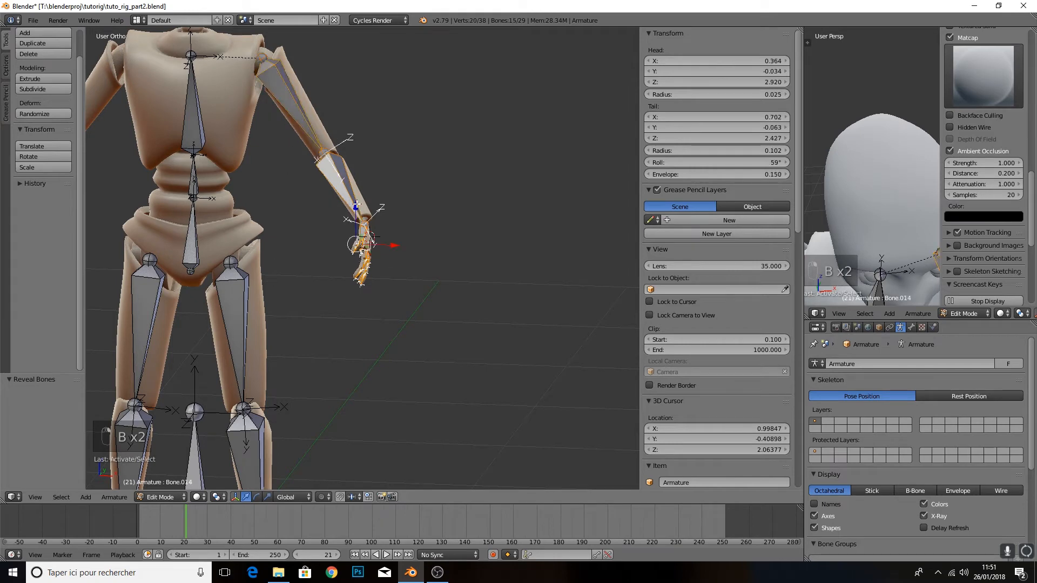
# Turn off the display of the armature's bone axes
pyautogui.moveTo(296, 131); pyautogui.dragTo(457, 291, button='middle')
pyautogui.scroll(3, 457, 291)
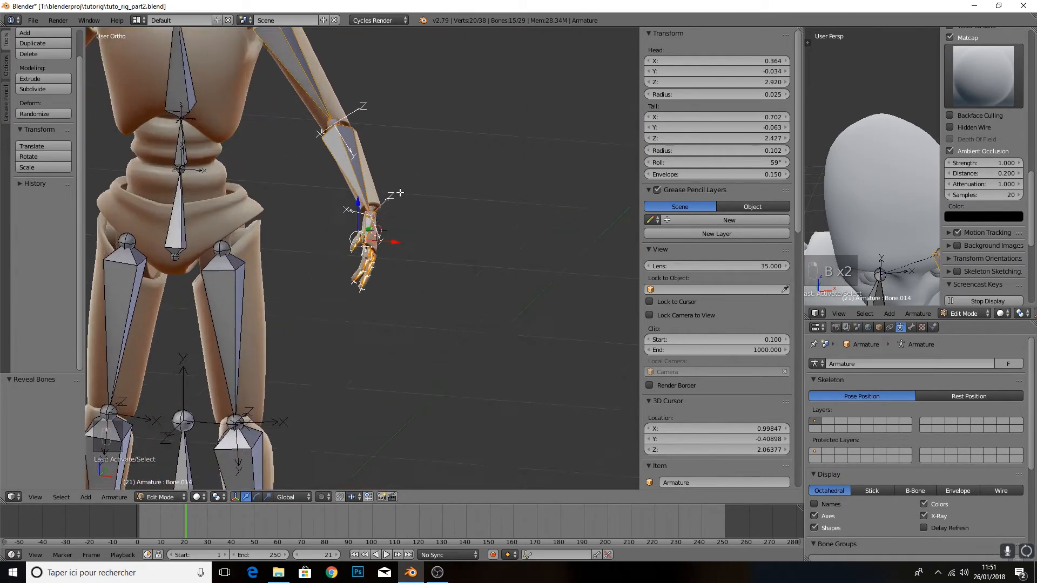
pyautogui.scroll(-2, 456, 291)
pyautogui.click(814, 516)
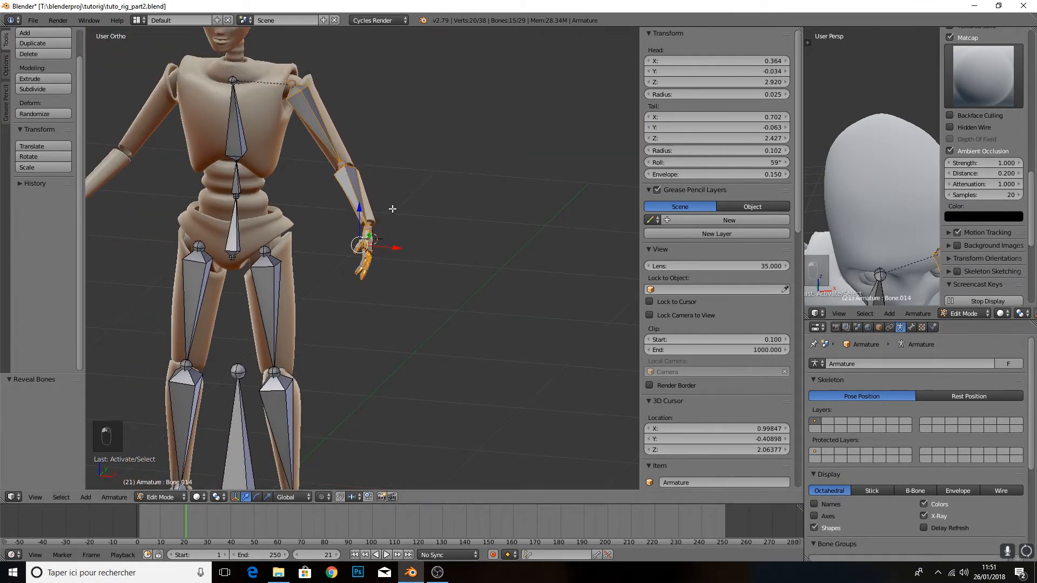
# Duplicate the selected left arm bones and move the copy about -0.868 along X
pyautogui.moveTo(486, 216); pyautogui.dragTo(406, 163, button='middle')
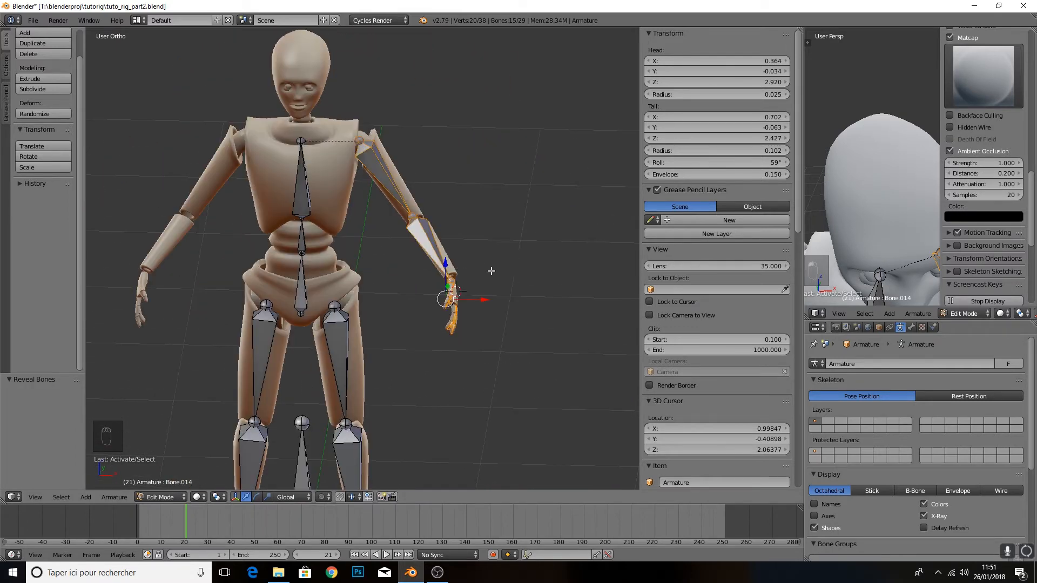
pyautogui.hotkey('shift', 'd')
pyautogui.press('x')
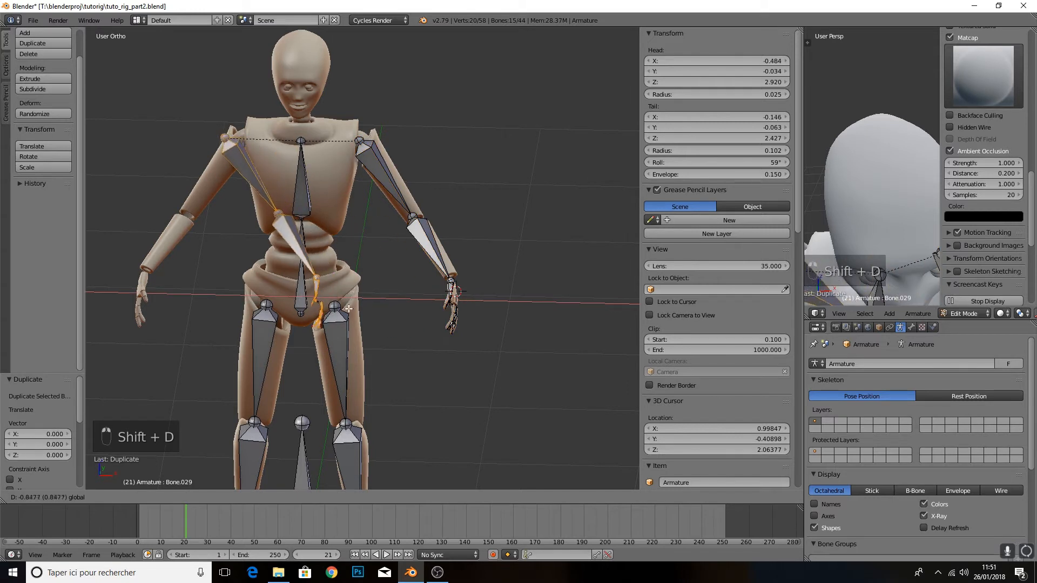
pyautogui.click(334, 301)
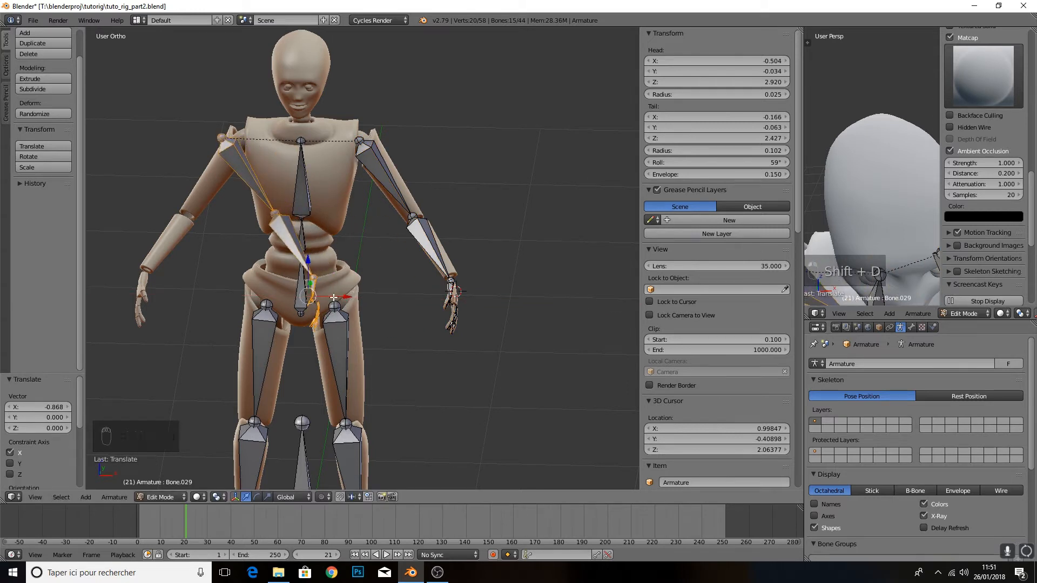
# Mirror the duplicated arm bones across the global X axis and move them about -1.022 in X onto the right arm
pyautogui.hotkey('ctrl', 'm')
pyautogui.press('x')
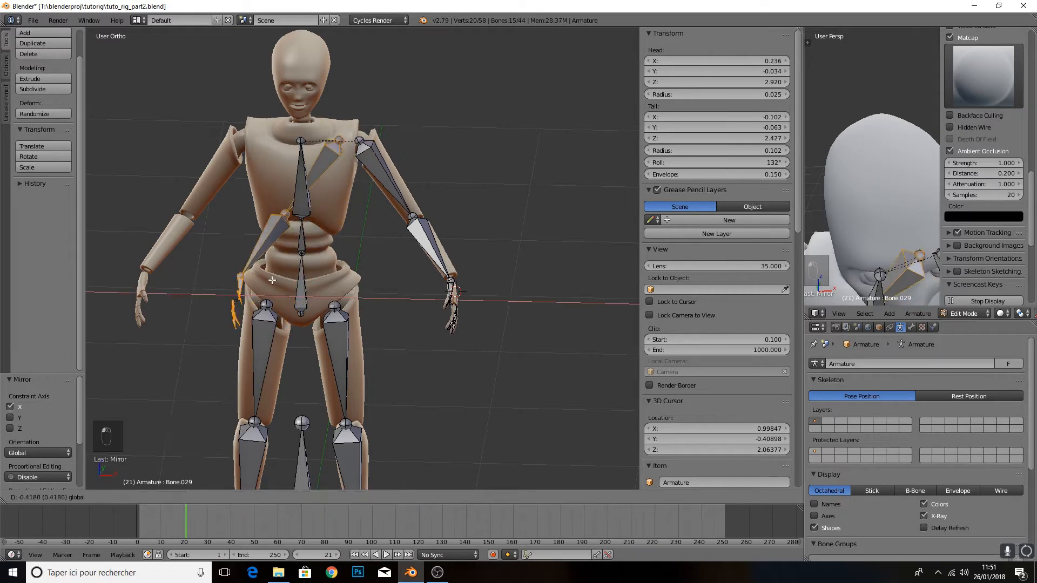
pyautogui.click(189, 254)
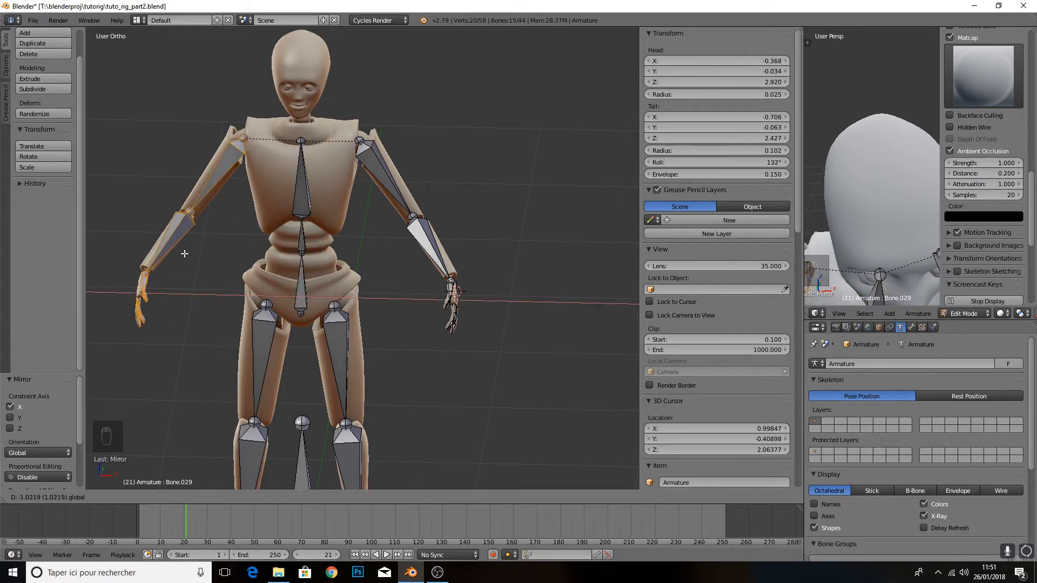
pyautogui.click(186, 250)
# Examine how the mirrored bones fit the mannequin's right arm, hand and fingers
pyautogui.scroll(3, 174, 238)
pyautogui.keyDown('shift'); pyautogui.moveTo(173, 238); pyautogui.dragTo(465, 169, button='middle'); pyautogui.keyUp('shift')
pyautogui.scroll(3, 414, 124)
pyautogui.moveTo(413, 124); pyautogui.dragTo(302, 178, button='middle')
pyautogui.scroll(3, 303, 178)
pyautogui.scroll(-3, 303, 176)
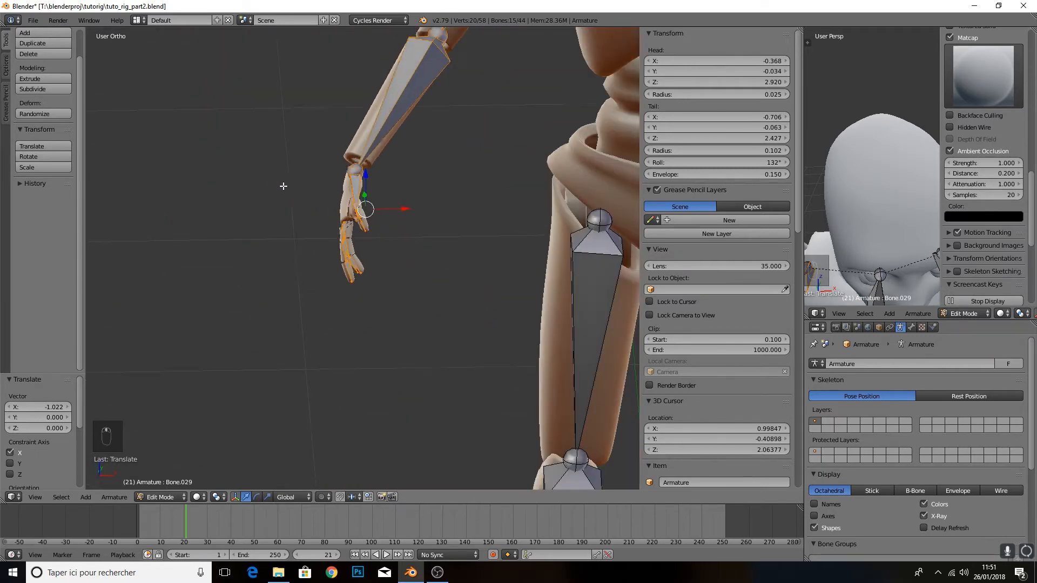
pyautogui.scroll(-2, 394, 144)
pyautogui.scroll(2, 389, 172)
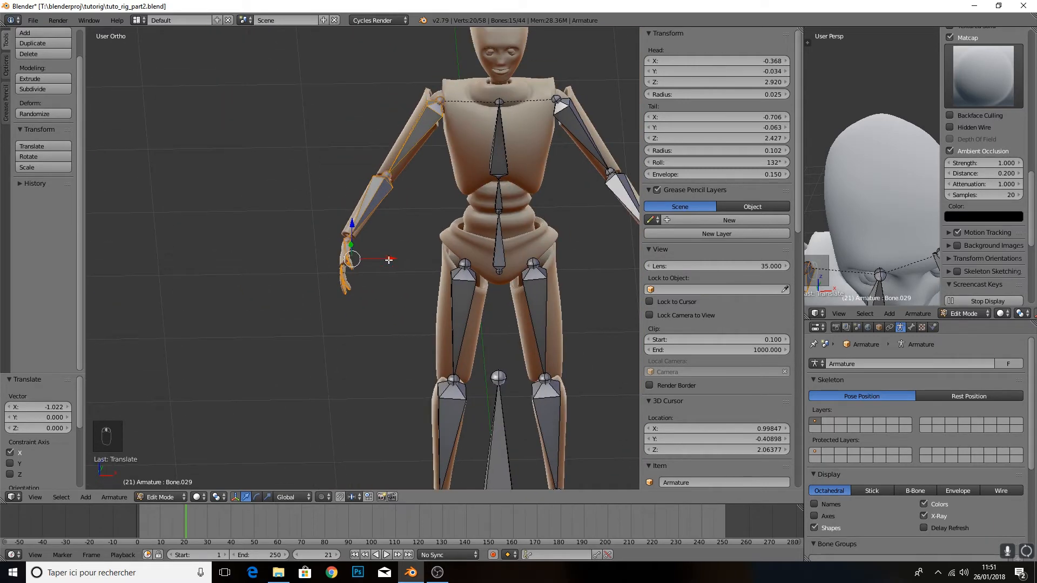
# Inspect the mirrored right arm up close and the fit of the whole armature on the mannequin in perspective
pyautogui.scroll(2, 382, 263)
pyautogui.moveTo(383, 263); pyautogui.dragTo(358, 274, button='middle')
pyautogui.moveTo(477, 218); pyautogui.dragTo(532, 211, button='middle')
pyautogui.scroll(8, 484, 232)
pyautogui.scroll(-5, 434, 239)
pyautogui.moveTo(434, 239); pyautogui.dragTo(232, 319, button='middle')
pyautogui.scroll(-6, 324, 270)
pyautogui.keyDown('shift'); pyautogui.moveTo(383, 241); pyautogui.dragTo(350, 257, button='middle'); pyautogui.keyUp('shift')
pyautogui.scroll(-3, 296, 276)
pyautogui.rightClick(350, 257)
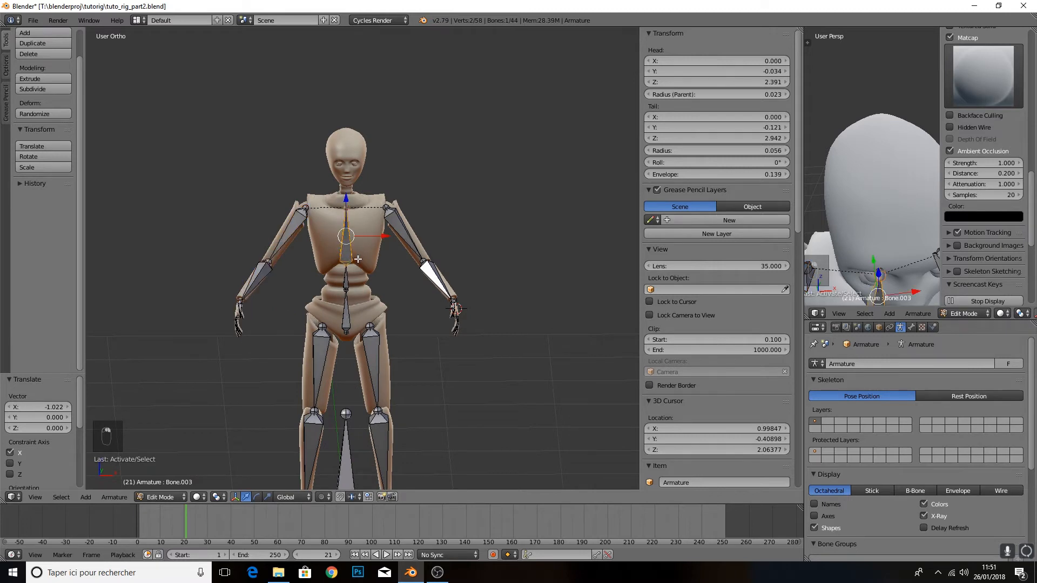
pyautogui.scroll(2, 420, 280)
pyautogui.scroll(-4, 524, 226)
pyautogui.moveTo(523, 227); pyautogui.dragTo(426, 213, button='middle')
pyautogui.press('KP_5')
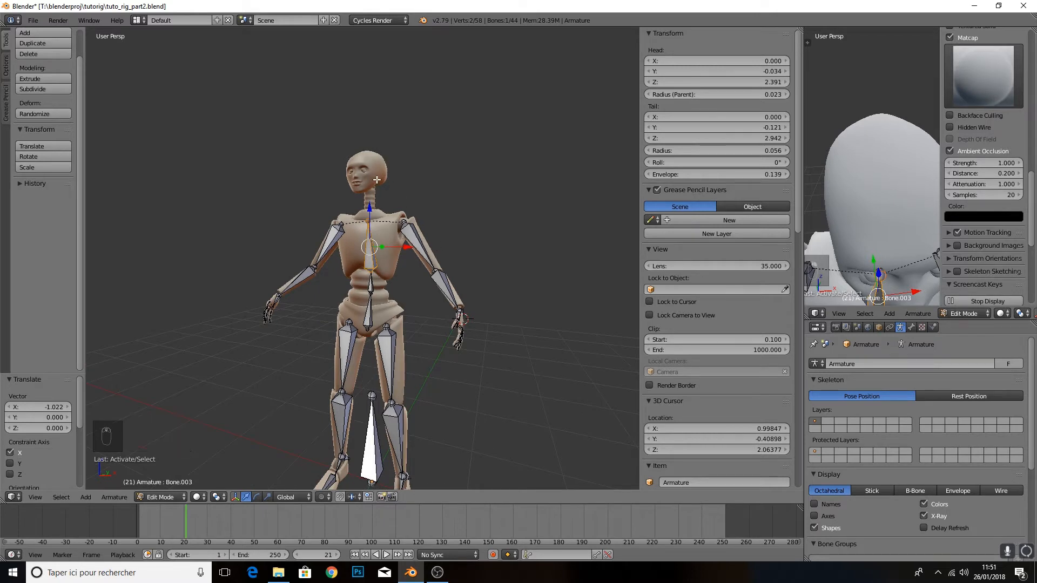
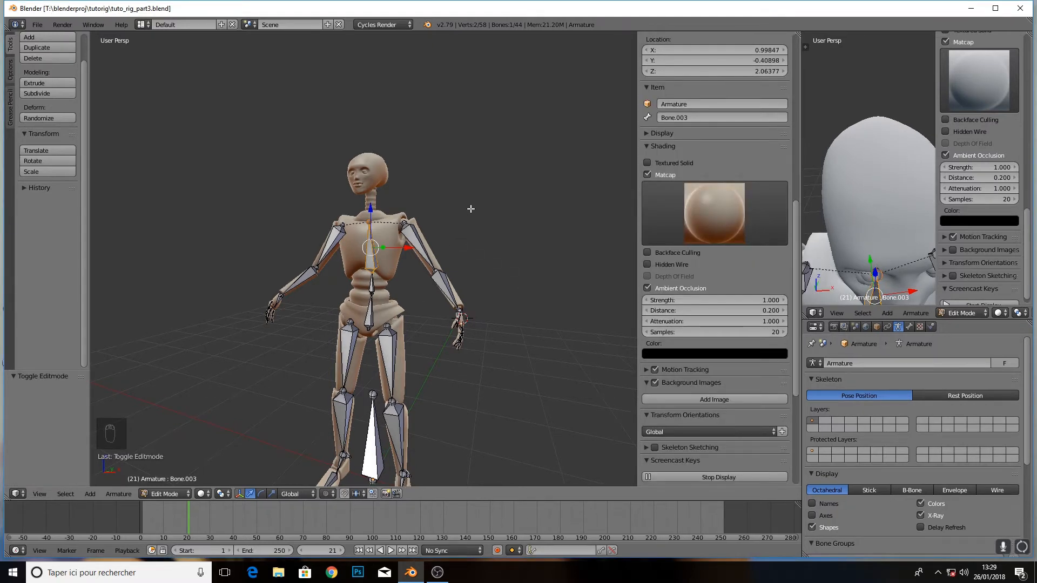
# Duplicate the chest bone and move the copy about 0.581 up along Z into the neck and head
pyautogui.scroll(2, 429, 207)
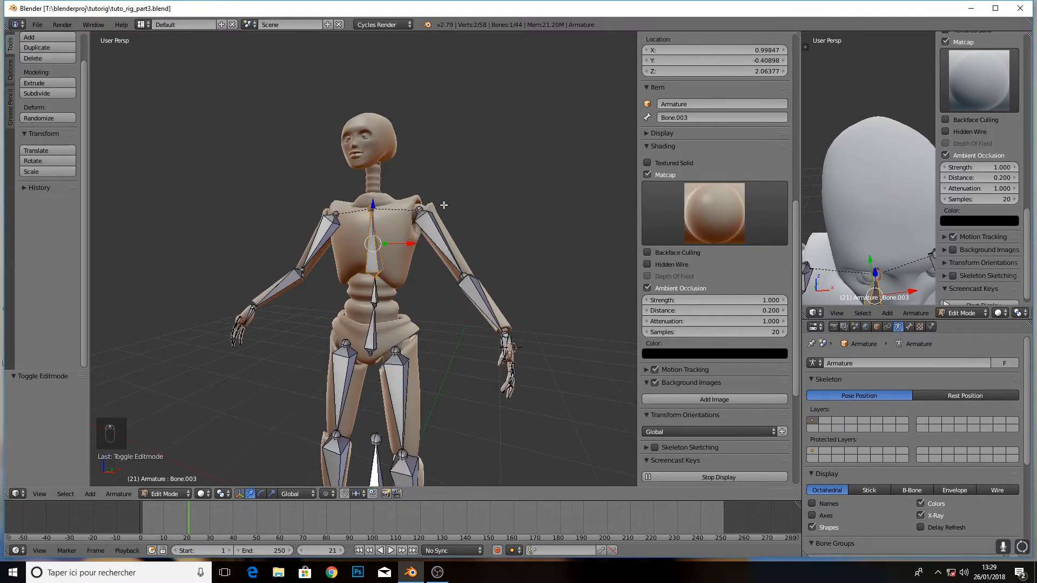
pyautogui.scroll(3, 439, 223)
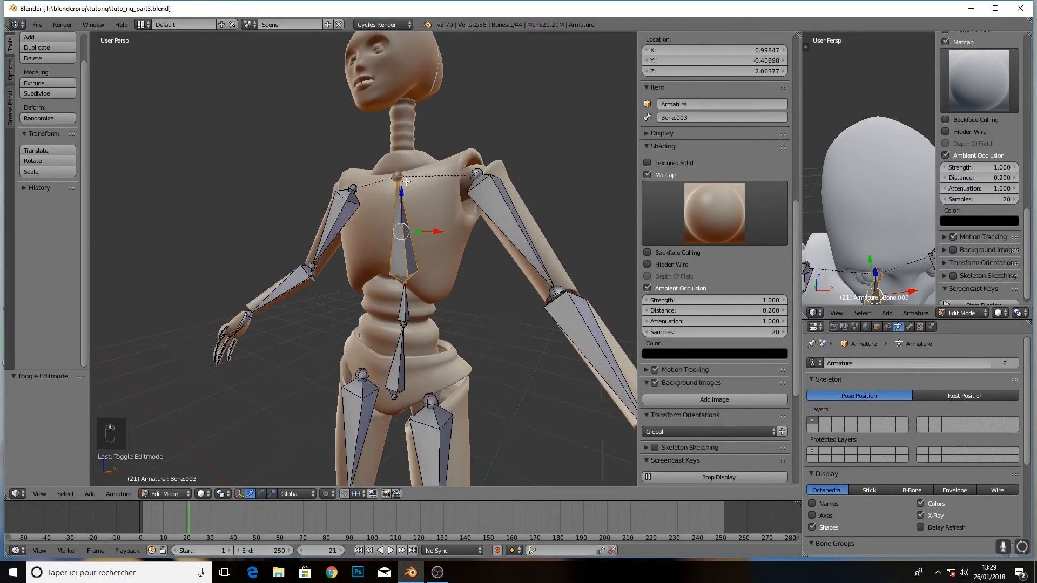
pyautogui.rightClick(399, 178)
pyautogui.scroll(-2, 476, 169)
pyautogui.moveTo(479, 167); pyautogui.dragTo(410, 227, button='middle')
pyautogui.rightClick(401, 238)
pyautogui.hotkey('shift', 'd')
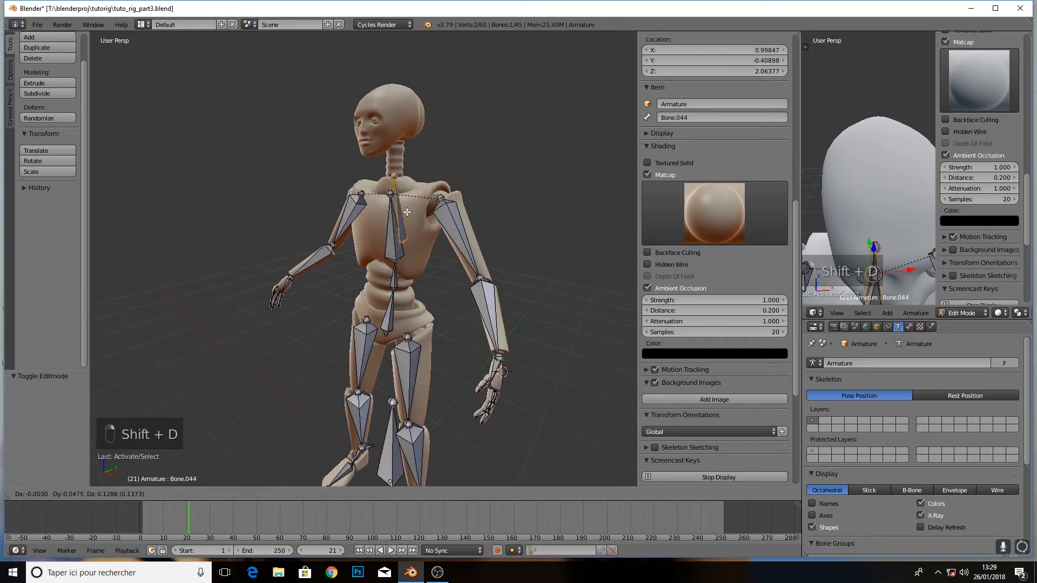
pyautogui.click(405, 116)
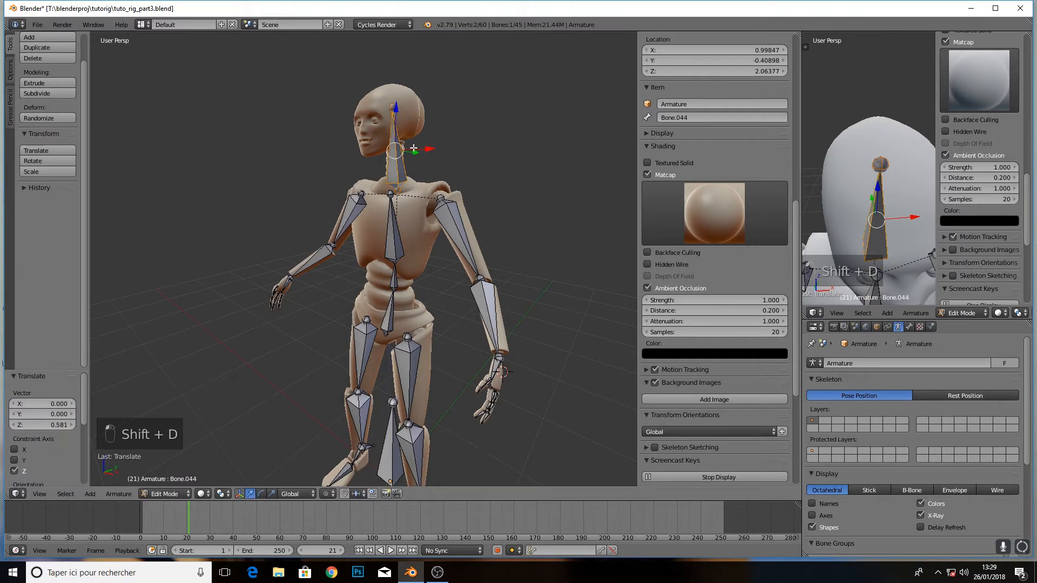
# Clear the copied neck bone's parent and parent it to the chest bone with Keep Offset
pyautogui.hotkey('alt', 'p')
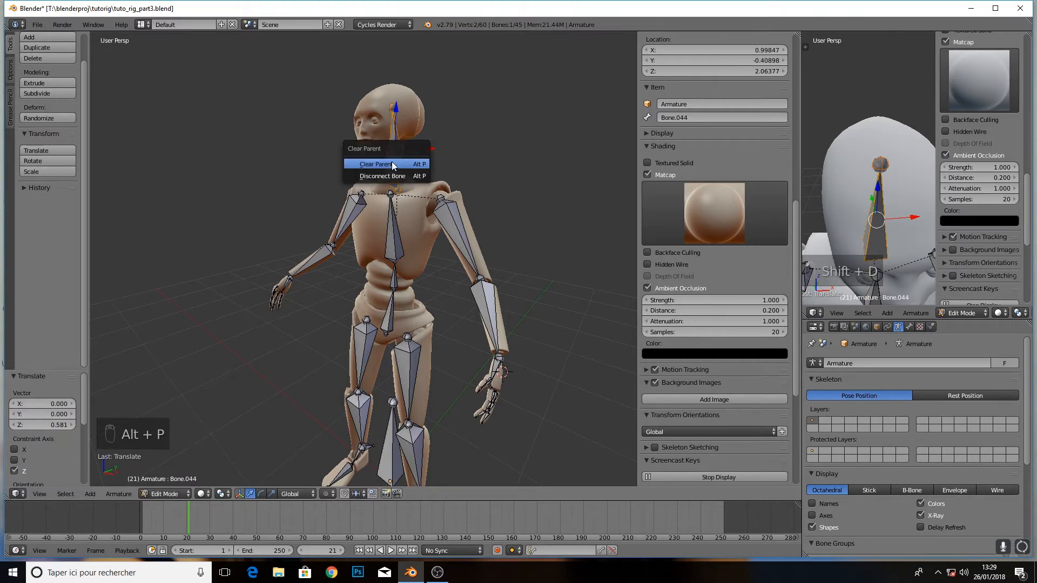
pyautogui.click(391, 161)
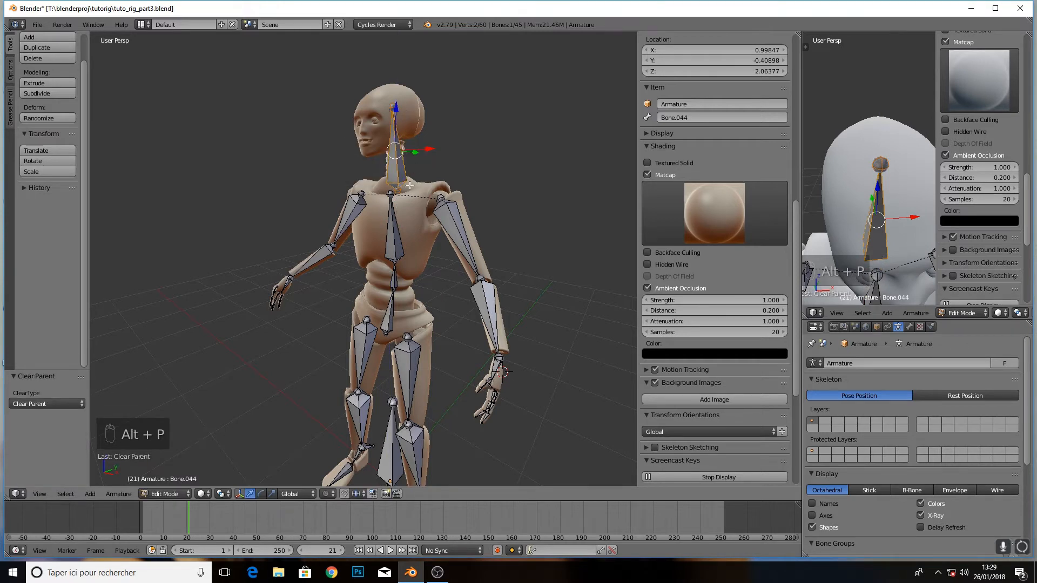
pyautogui.keyDown('shift'); pyautogui.rightClick(391, 229); pyautogui.keyUp('shift')
pyautogui.hotkey('ctrl', 'p')
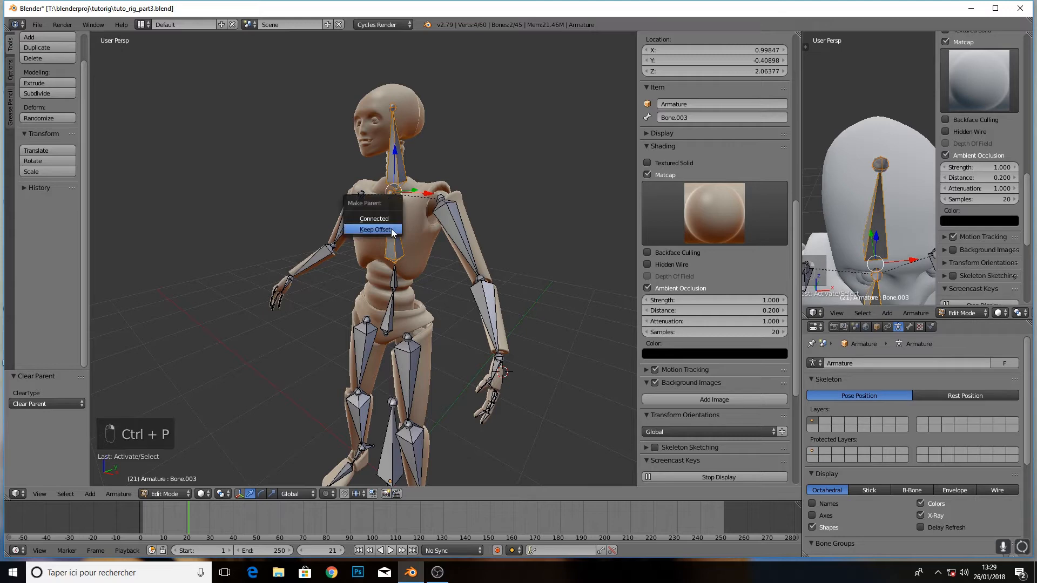
pyautogui.click(391, 228)
pyautogui.moveTo(391, 228); pyautogui.dragTo(385, 172, button='middle')
pyautogui.scroll(2, 421, 144)
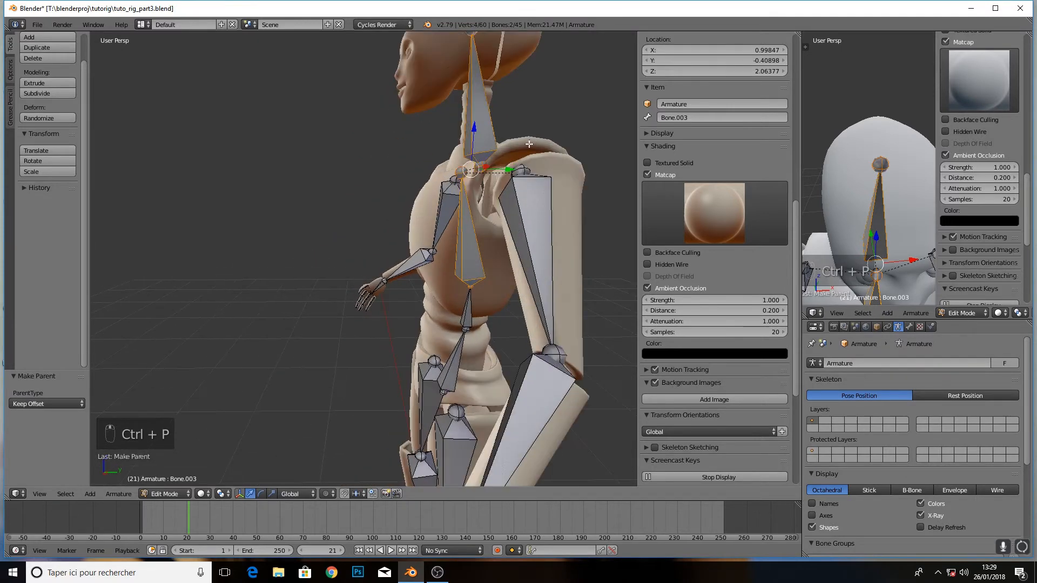
# Lower the neck bone's tip inside the head and move its base about -0.032 along Y
pyautogui.keyDown('shift'); pyautogui.moveTo(480, 102); pyautogui.dragTo(356, 211, button='middle'); pyautogui.keyUp('shift')
pyautogui.moveTo(356, 210); pyautogui.dragTo(339, 199, button='middle')
pyautogui.rightClick(335, 125)
pyautogui.moveTo(338, 92); pyautogui.dragTo(338, 124)
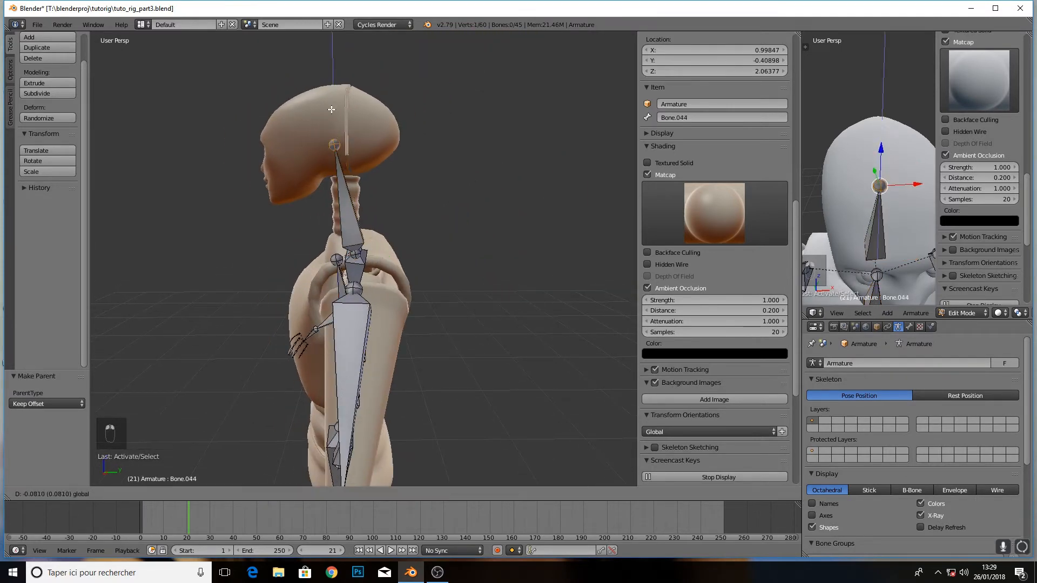
pyautogui.rightClick(358, 251)
pyautogui.moveTo(374, 254); pyautogui.dragTo(366, 254)
# In the right orthographic view, place the neck bone's tip at the skull base, about 0.036 along Y, and raise its base about 0.077
pyautogui.press('KP_3')
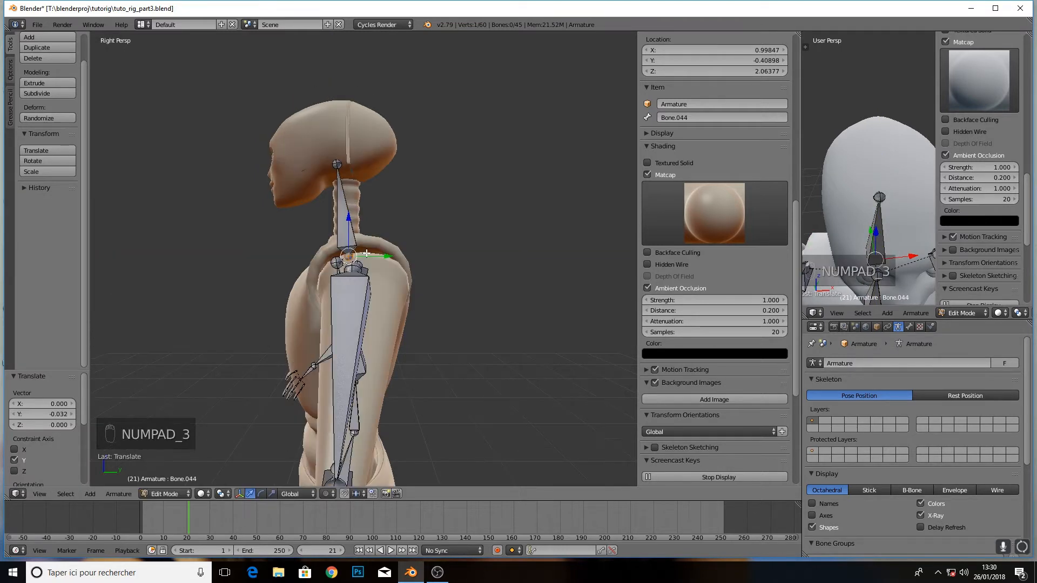
pyautogui.press('KP_5')
pyautogui.rightClick(335, 161)
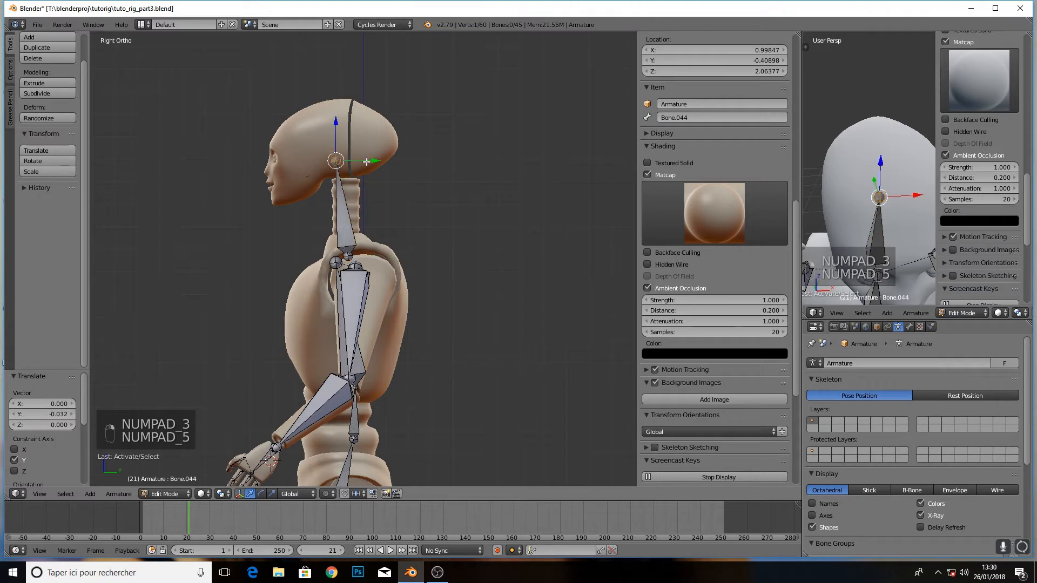
pyautogui.moveTo(357, 160); pyautogui.dragTo(344, 150)
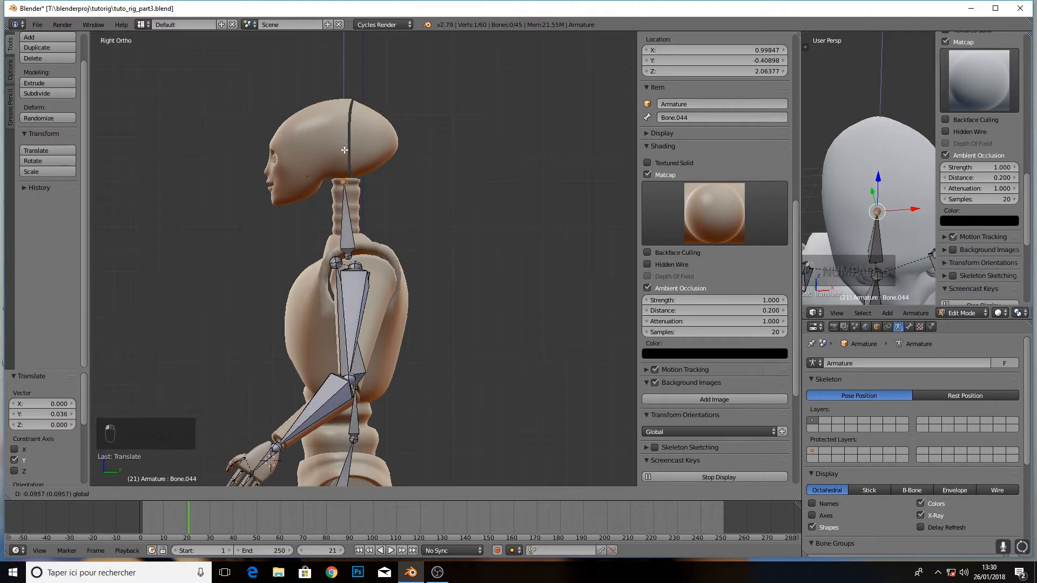
pyautogui.rightClick(350, 221)
pyautogui.moveTo(350, 222); pyautogui.dragTo(350, 217)
pyautogui.moveTo(349, 216); pyautogui.dragTo(348, 198)
# Extrude a head bone up from the neck bone's tip to the top of the skull and move its end about -0.062 along Y
pyautogui.rightClick(342, 183)
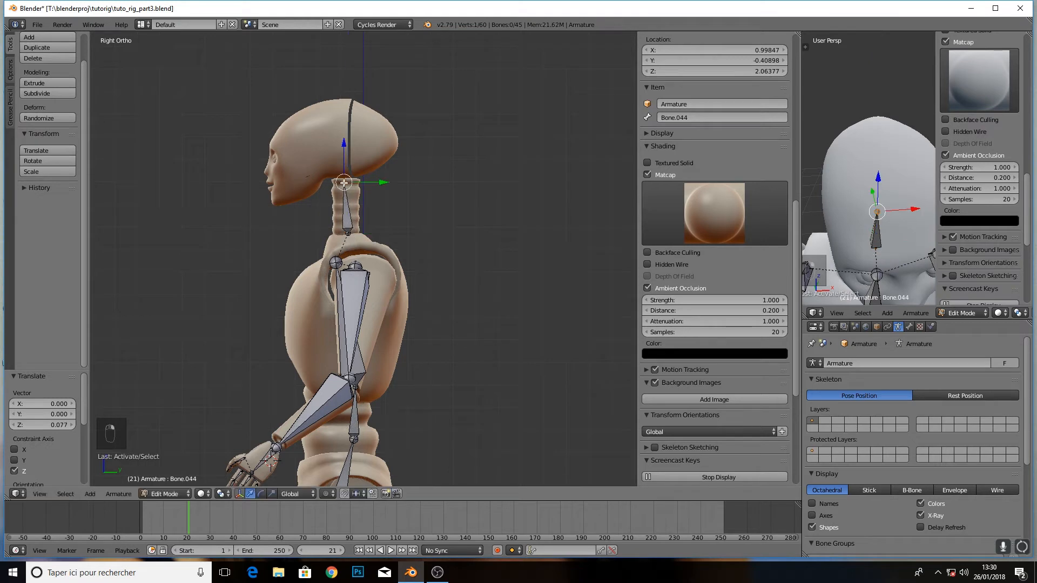
pyautogui.press('e')
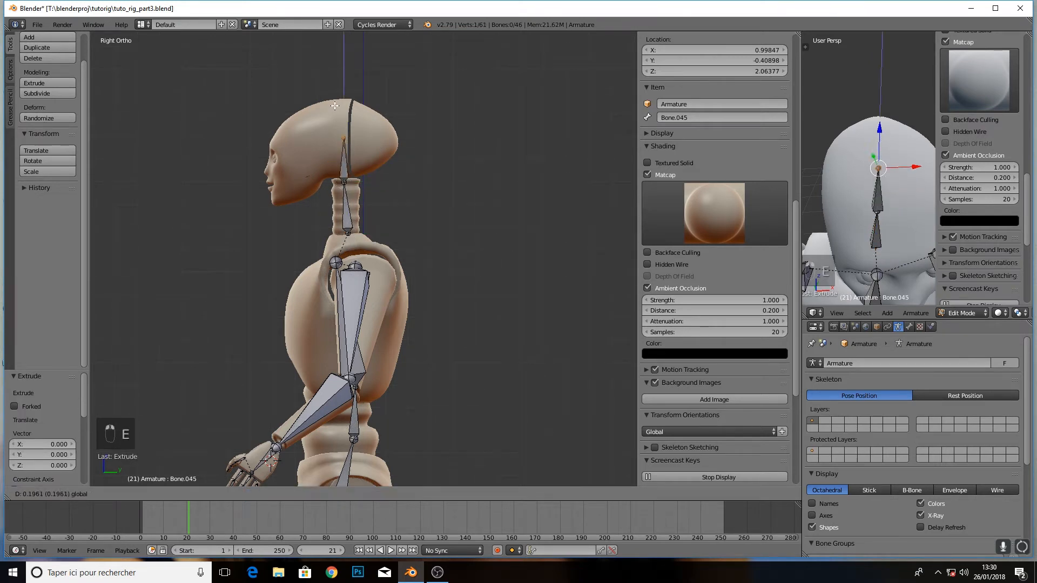
pyautogui.click(340, 78)
pyautogui.moveTo(379, 109); pyautogui.dragTo(366, 109)
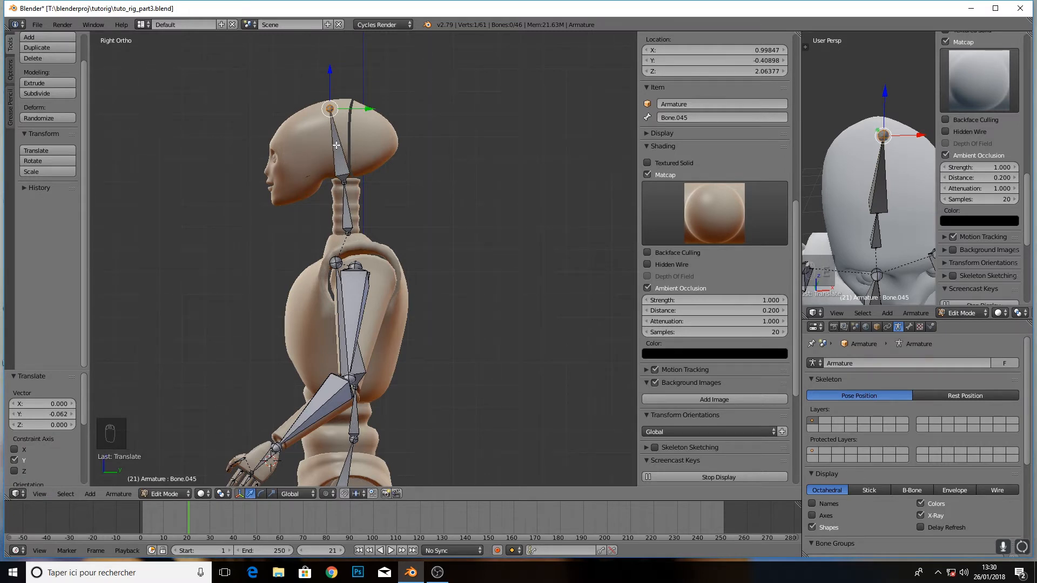
# Examine the head and neck bones and how they sit in the whole armature
pyautogui.rightClick(336, 164)
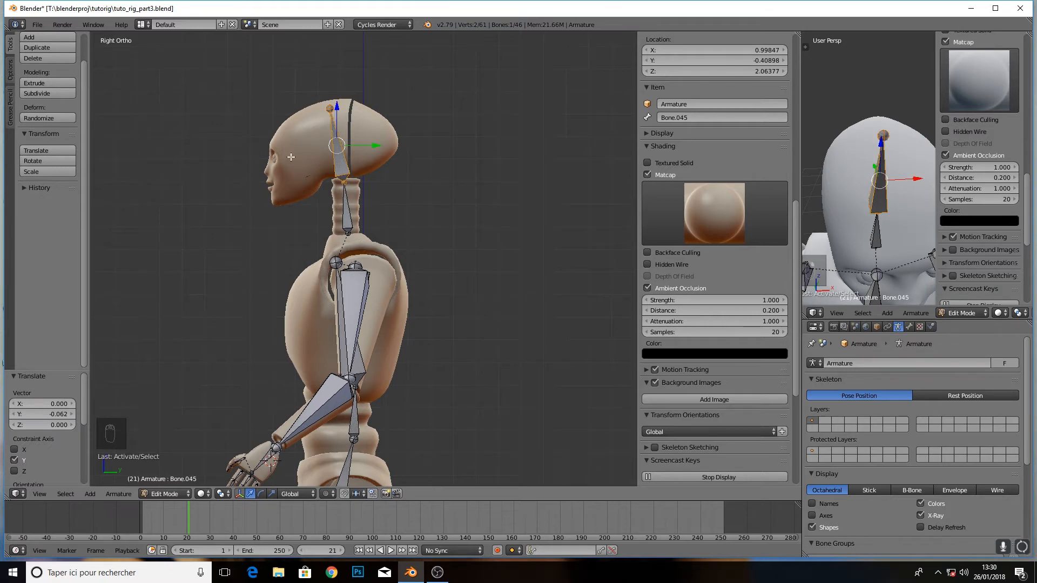
pyautogui.rightClick(347, 208)
pyautogui.scroll(-5, 292, 225)
pyautogui.moveTo(282, 229); pyautogui.dragTo(404, 266, button='middle')
pyautogui.scroll(3, 387, 275)
pyautogui.scroll(-3, 418, 251)
pyautogui.scroll(2, 410, 277)
pyautogui.scroll(3, 393, 300)
# Duplicate the lowest spine bone in the pelvis and move the copy about -0.132 along Y
pyautogui.rightClick(385, 336)
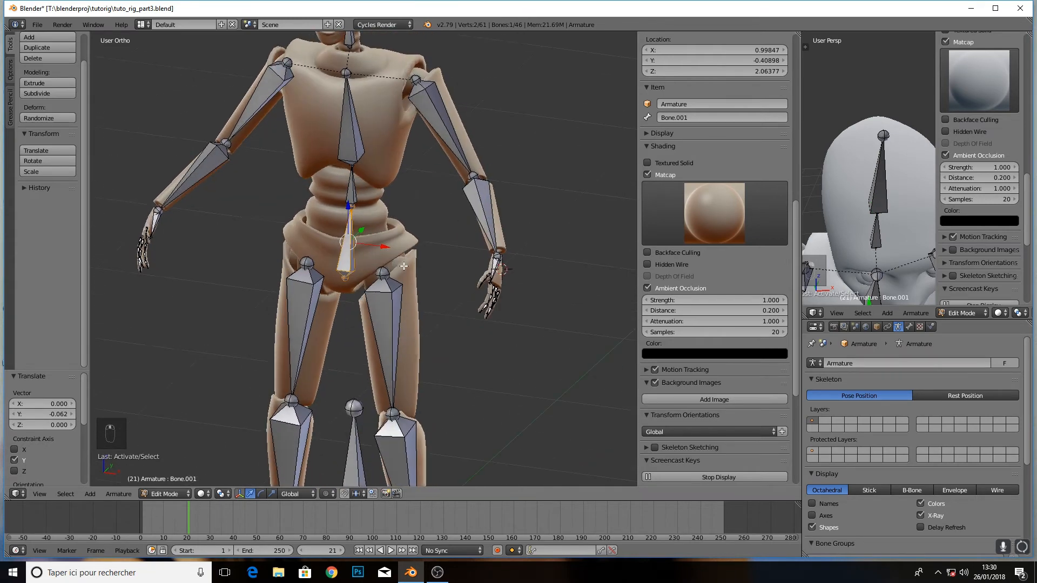
pyautogui.scroll(-3, 404, 266)
pyautogui.press('KP_5')
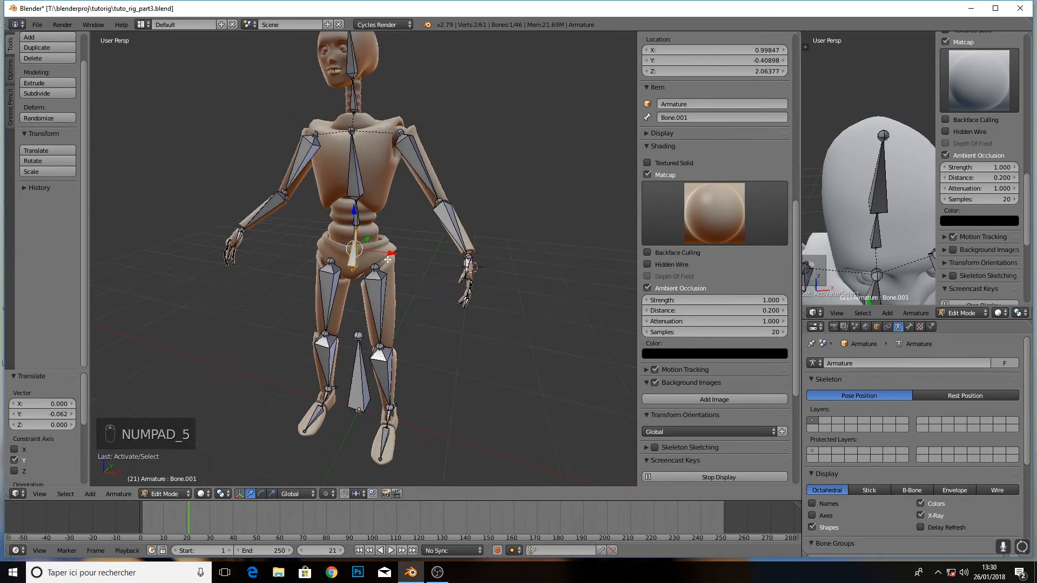
pyautogui.scroll(-2, 388, 258)
pyautogui.scroll(1, 388, 240)
pyautogui.scroll(1, 345, 282)
pyautogui.keyDown('shift'); pyautogui.moveTo(391, 239); pyautogui.dragTo(323, 296, button='middle'); pyautogui.keyUp('shift')
pyautogui.scroll(1, 345, 282)
pyautogui.scroll(-2, 361, 275)
pyautogui.scroll(2, 357, 295)
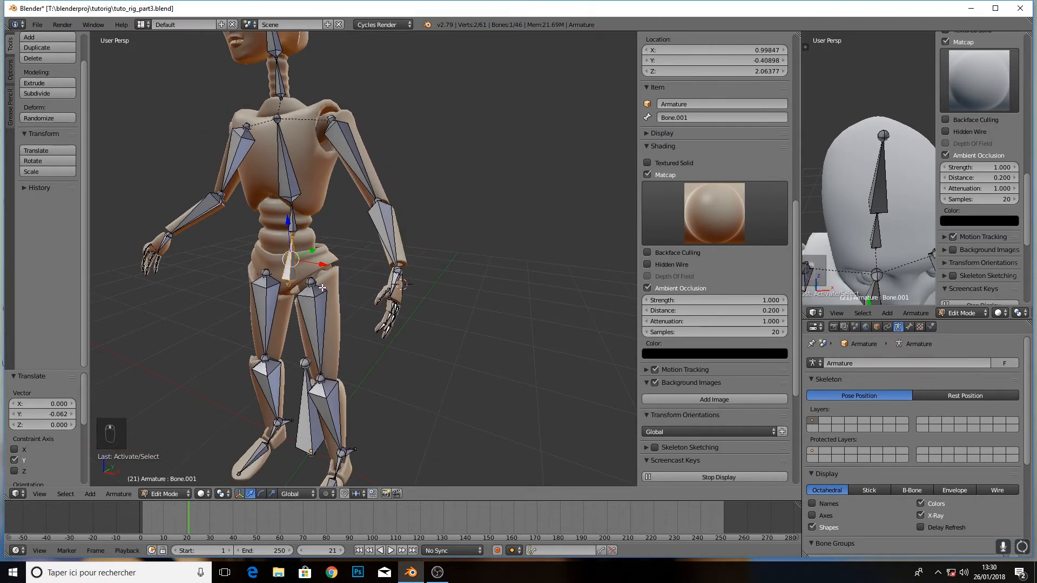
pyautogui.hotkey('shift', 'd')
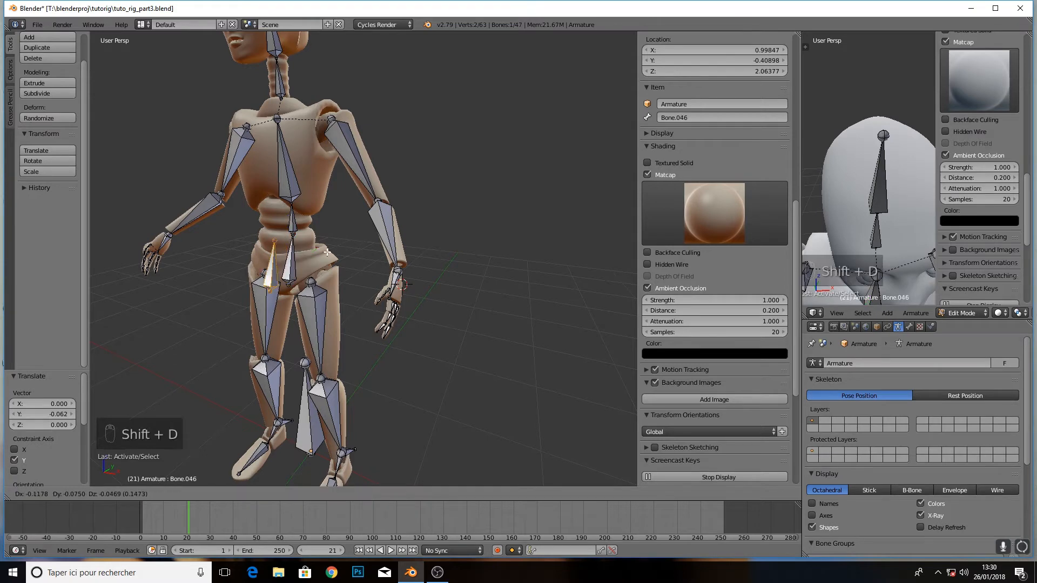
pyautogui.click(344, 253)
# Move the copied pelvis bone's tip down along Z past its base so that the bone points downward
pyautogui.scroll(2, 342, 275)
pyautogui.moveTo(341, 275); pyautogui.dragTo(355, 273, button='middle')
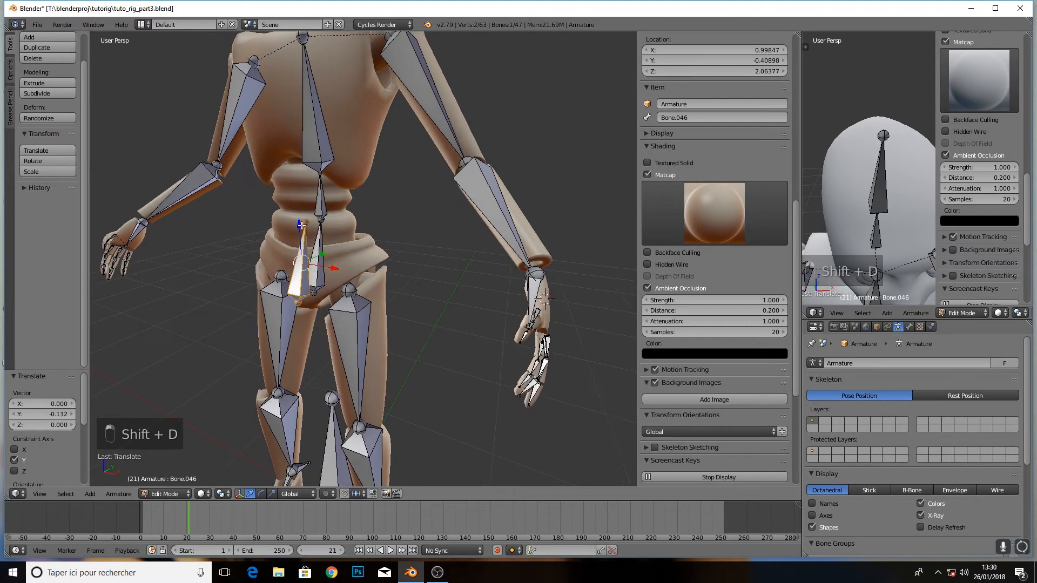
pyautogui.rightClick(306, 224)
pyautogui.moveTo(301, 193); pyautogui.dragTo(300, 226)
pyautogui.rightClick(294, 325)
pyautogui.rightClick(299, 313)
# Scale the downward pelvis bone to about 0.563 and move it about -0.037 along Z
pyautogui.scroll(1, 303, 251)
pyautogui.moveTo(311, 263)
pyautogui.mouseDown(button='middle')
pyautogui.moveTo(350, 269)
pyautogui.moveTo(292, 265)
pyautogui.mouseUp(button='middle')
pyautogui.press('s')
pyautogui.click(358, 300)
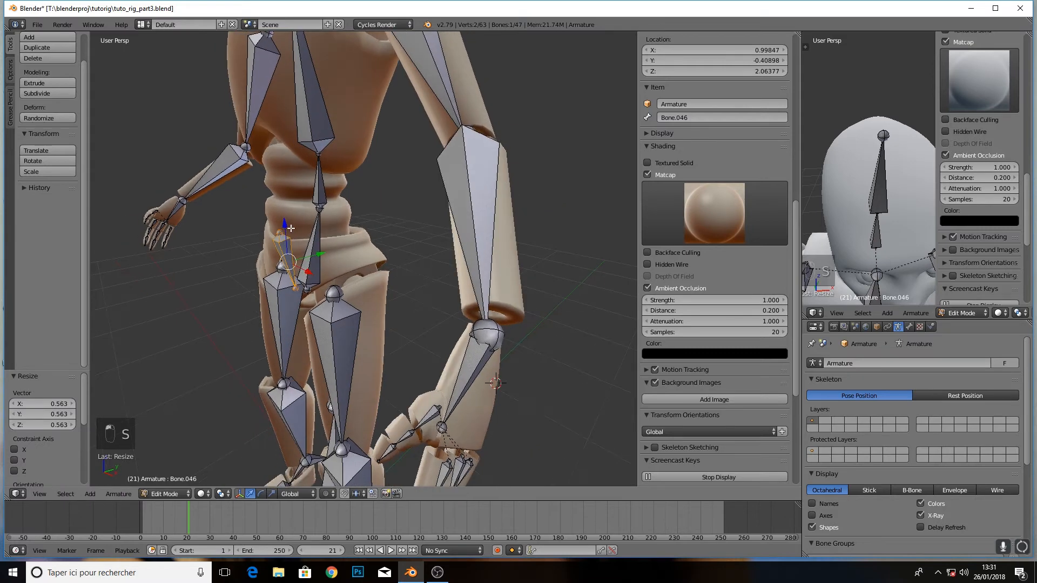
pyautogui.moveTo(290, 229); pyautogui.dragTo(290, 243)
pyautogui.moveTo(294, 246); pyautogui.dragTo(288, 403, button='middle')
# Test-rotate the downward pelvis bone about -44.3° around Y in Pose Mode, undo the rotation and return to Edit Mode
pyautogui.click(164, 492)
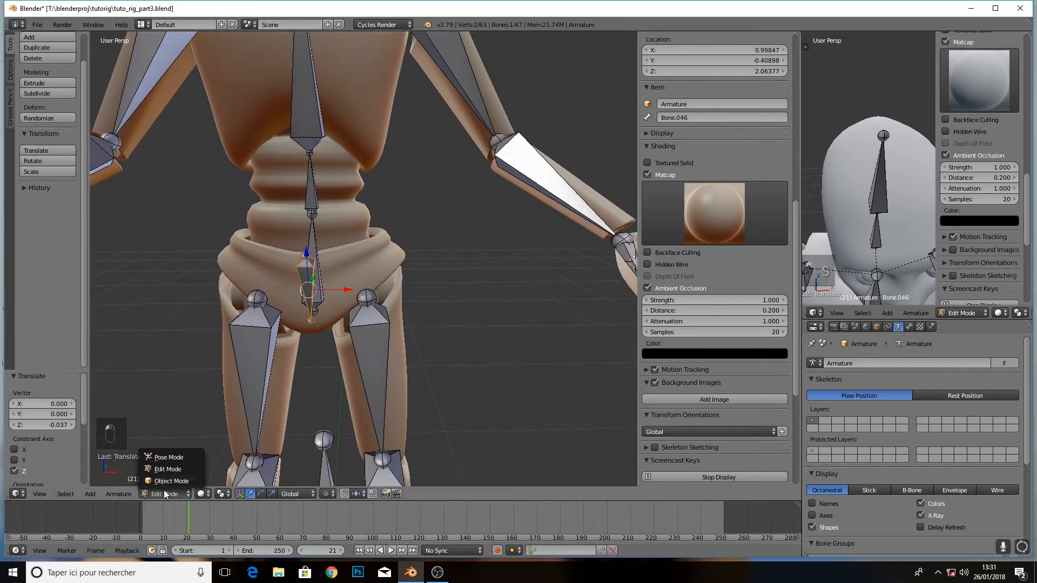
pyautogui.click(177, 458)
pyautogui.click(239, 495)
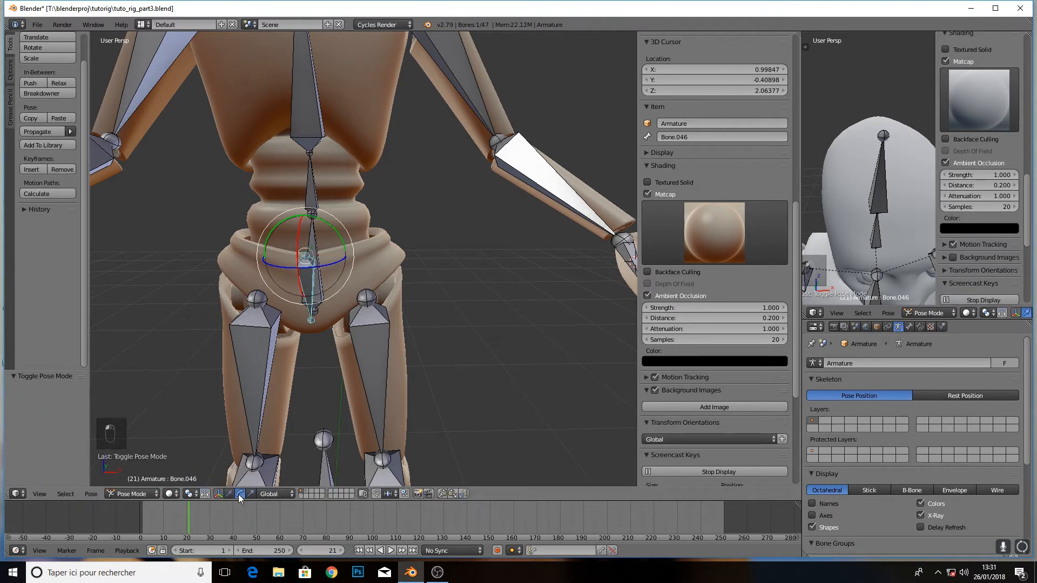
pyautogui.moveTo(340, 229); pyautogui.dragTo(351, 257)
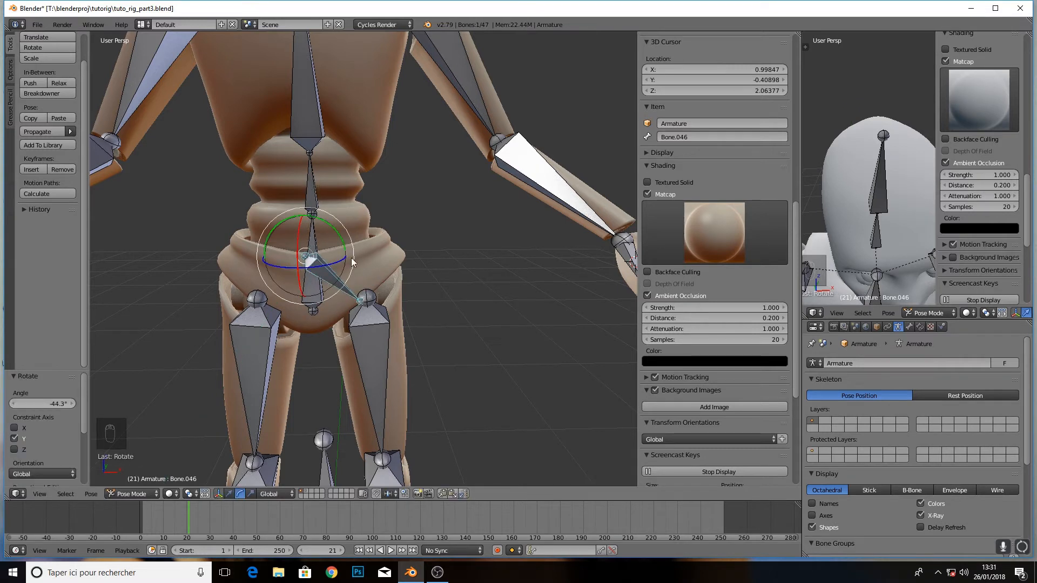
pyautogui.hotkey('ctrl', 'z')
pyautogui.click(153, 494)
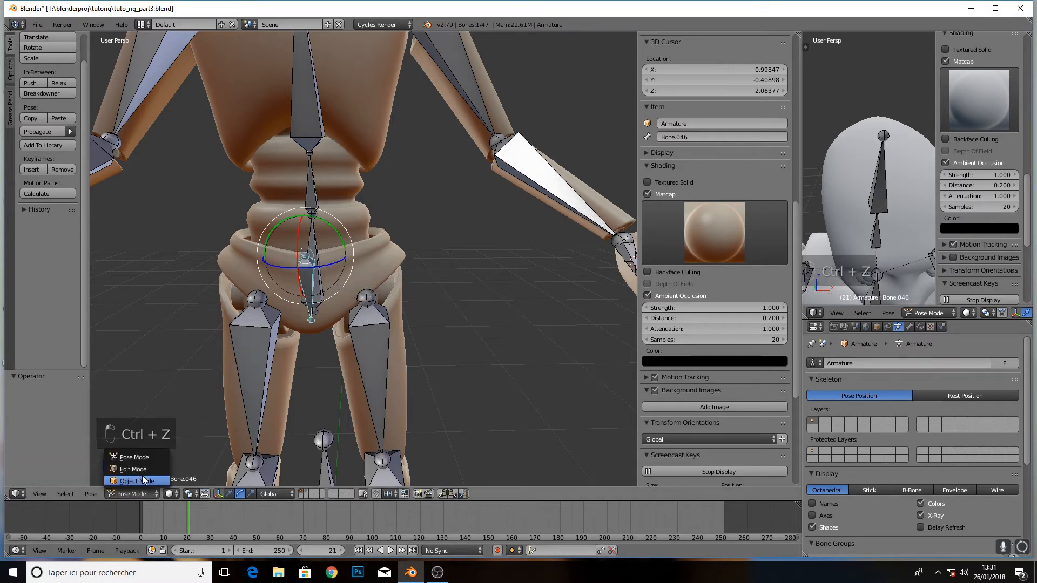
pyautogui.click(142, 468)
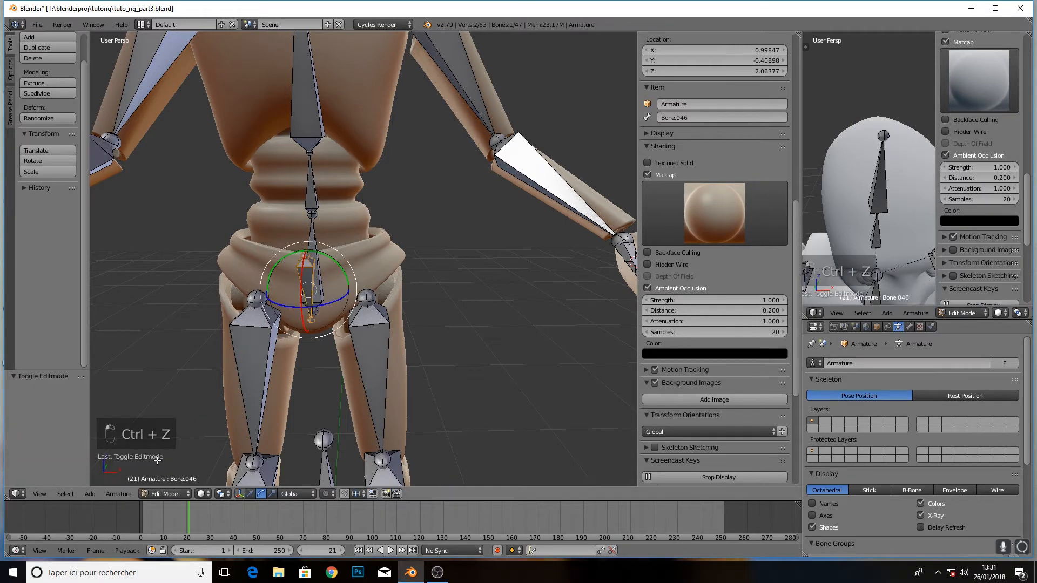
# Select the left thigh bone and add the pelvis bone to the selection as the active bone
pyautogui.rightClick(374, 344)
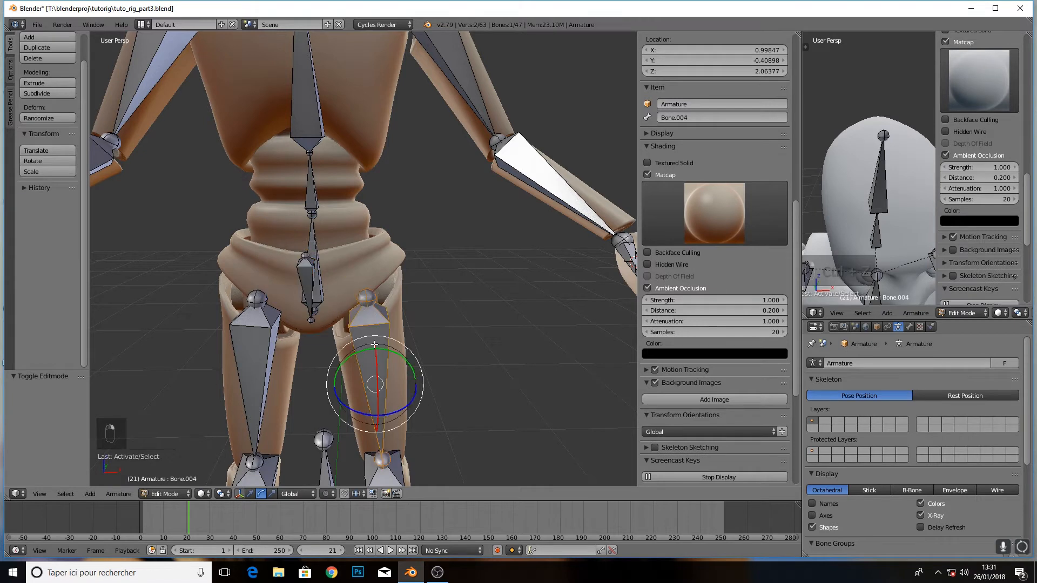
pyautogui.keyDown('shift'); pyautogui.rightClick(309, 285); pyautogui.keyUp('shift')
pyautogui.rightClick(353, 329)
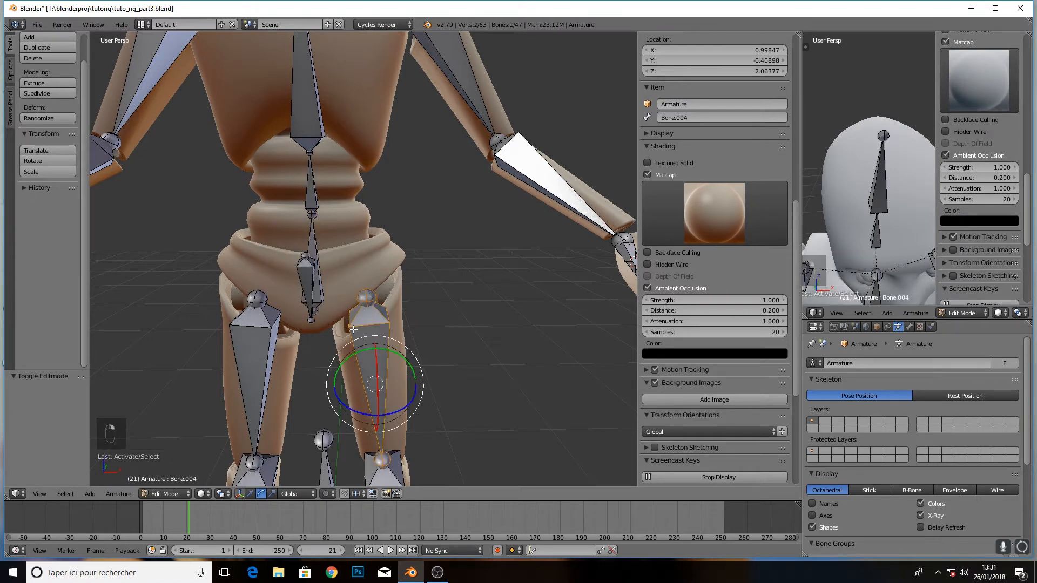
pyautogui.keyDown('shift'); pyautogui.rightClick(305, 281); pyautogui.keyUp('shift')
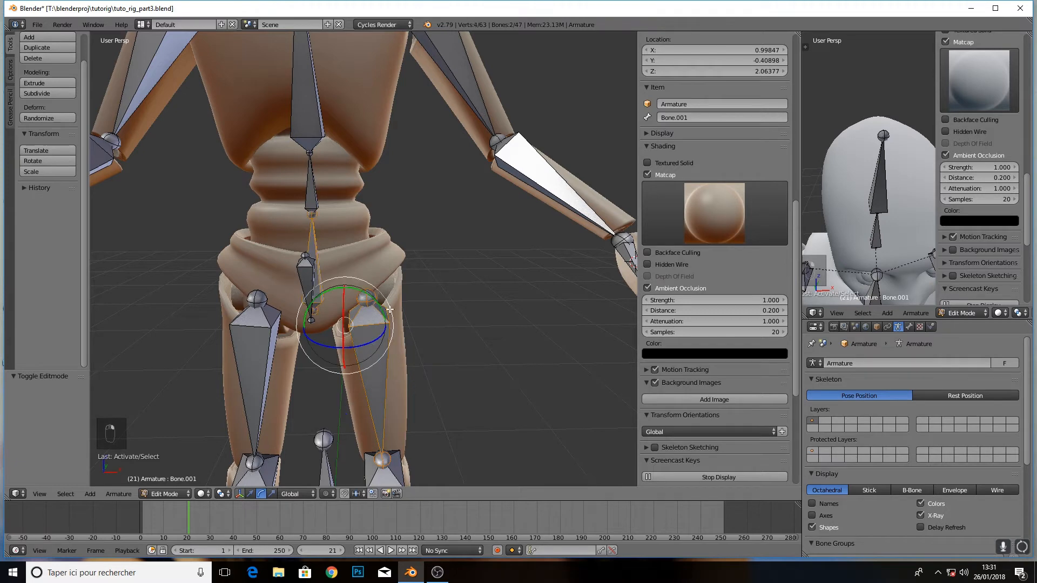
# Parent the left thigh bone to the short pelvis bone with Keep Offset
pyautogui.moveTo(390, 309); pyautogui.dragTo(286, 262, button='middle')
pyautogui.keyDown('shift'); pyautogui.rightClick(283, 259); pyautogui.keyUp('shift')
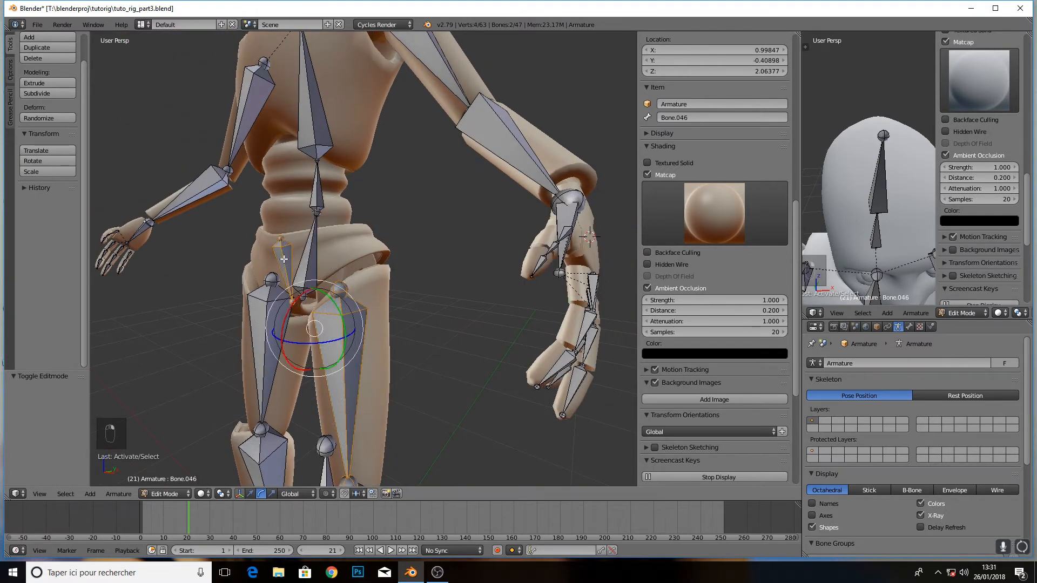
pyautogui.hotkey('ctrl', 'p')
pyautogui.click(284, 258)
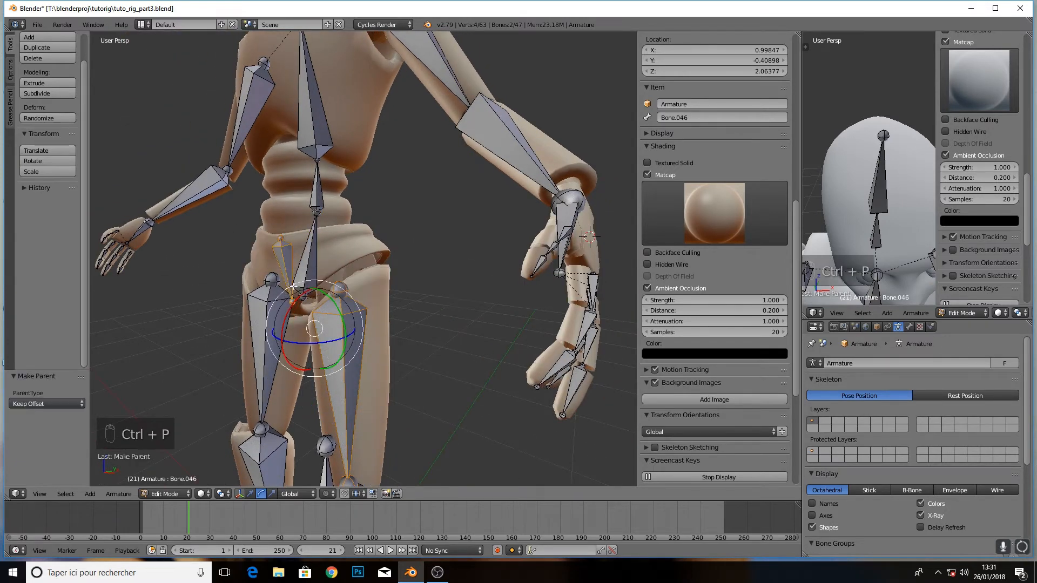
# Parent the right thigh bone to the short pelvis bone with Keep Offset
pyautogui.moveTo(283, 258); pyautogui.dragTo(347, 313, button='middle')
pyautogui.rightClick(261, 331)
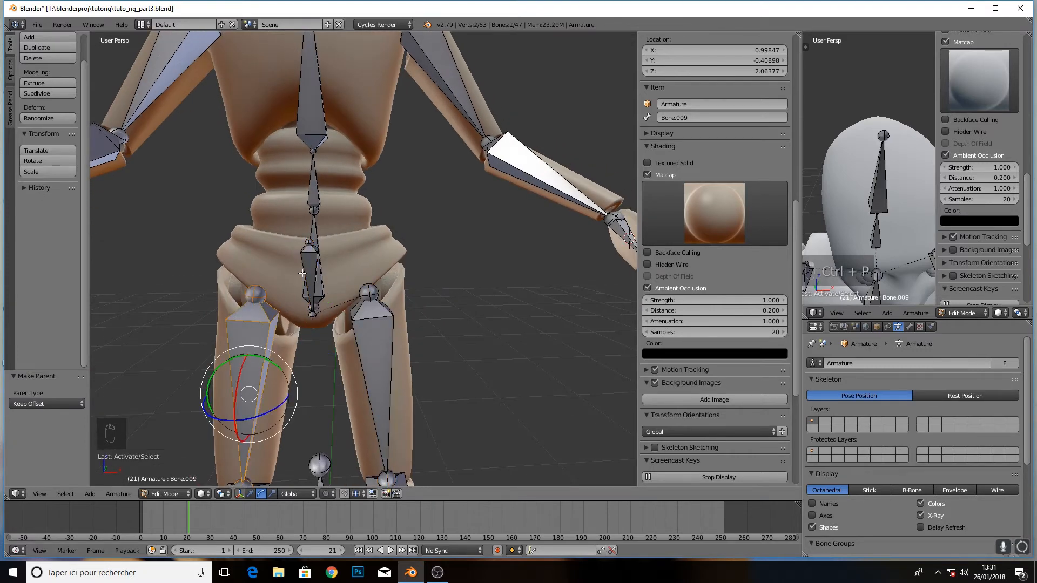
pyautogui.moveTo(308, 264); pyautogui.dragTo(279, 263, button='middle')
pyautogui.keyDown('shift'); pyautogui.rightClick(282, 259); pyautogui.keyUp('shift')
pyautogui.hotkey('ctrl', 'p')
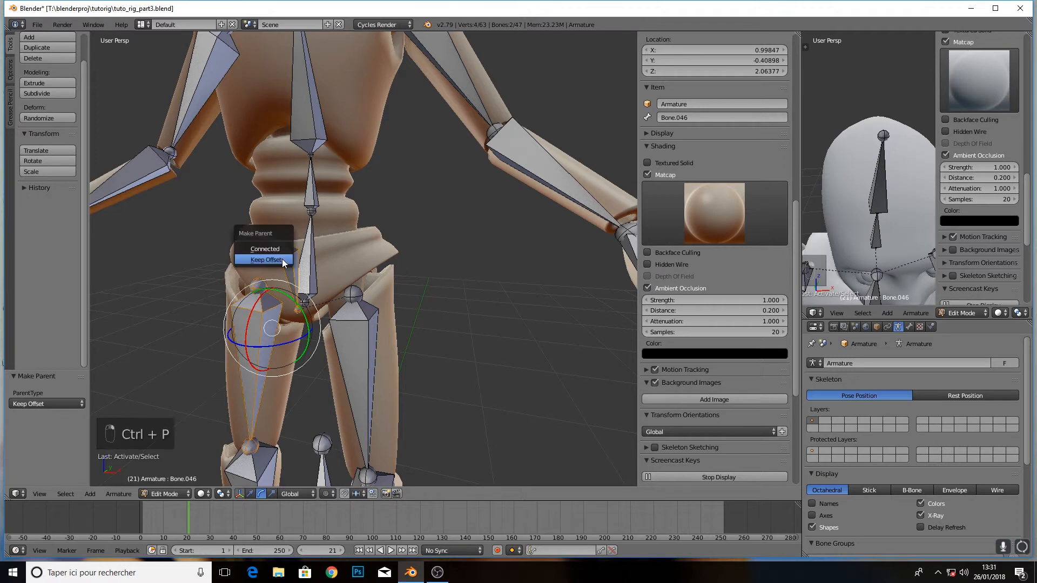
pyautogui.click(281, 259)
# In Pose Mode, test the pelvis bone with a rotation of about 12° around Y, undo it, and return to Edit Mode
pyautogui.scroll(-2, 323, 351)
pyautogui.moveTo(323, 351); pyautogui.dragTo(195, 457, button='middle')
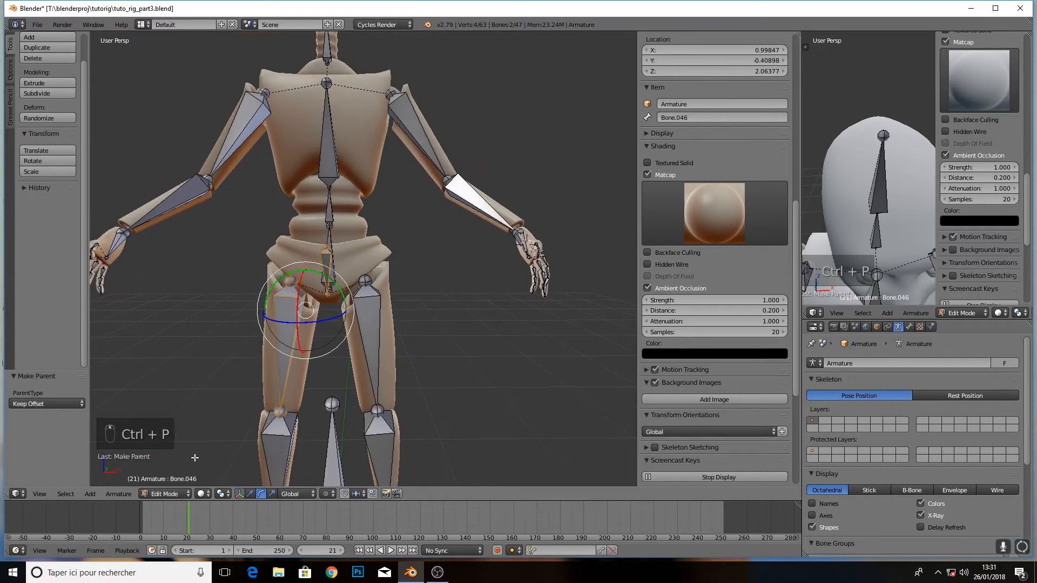
pyautogui.click(169, 493)
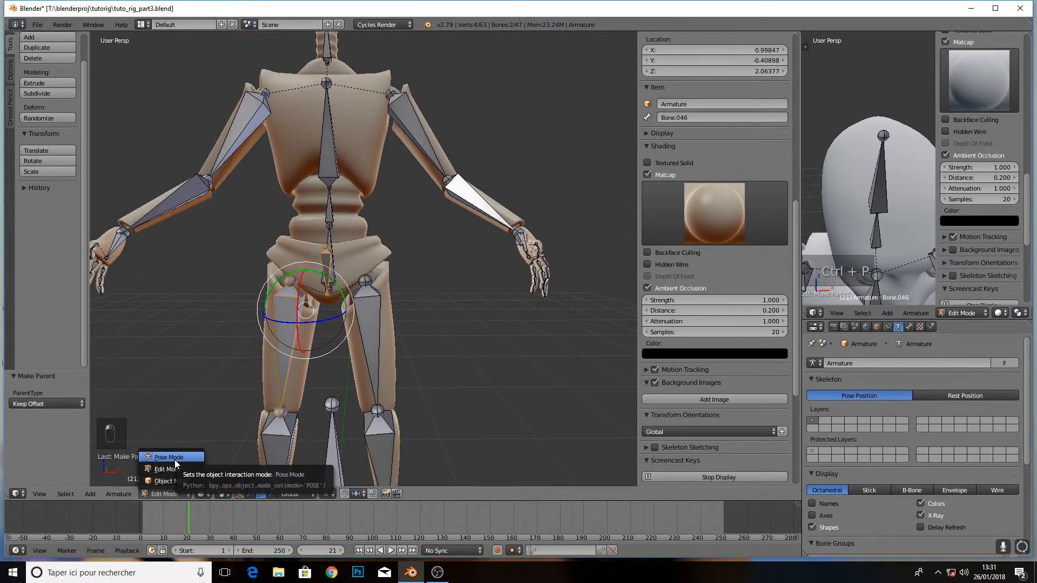
pyautogui.click(174, 459)
pyautogui.rightClick(329, 275)
pyautogui.rightClick(326, 276)
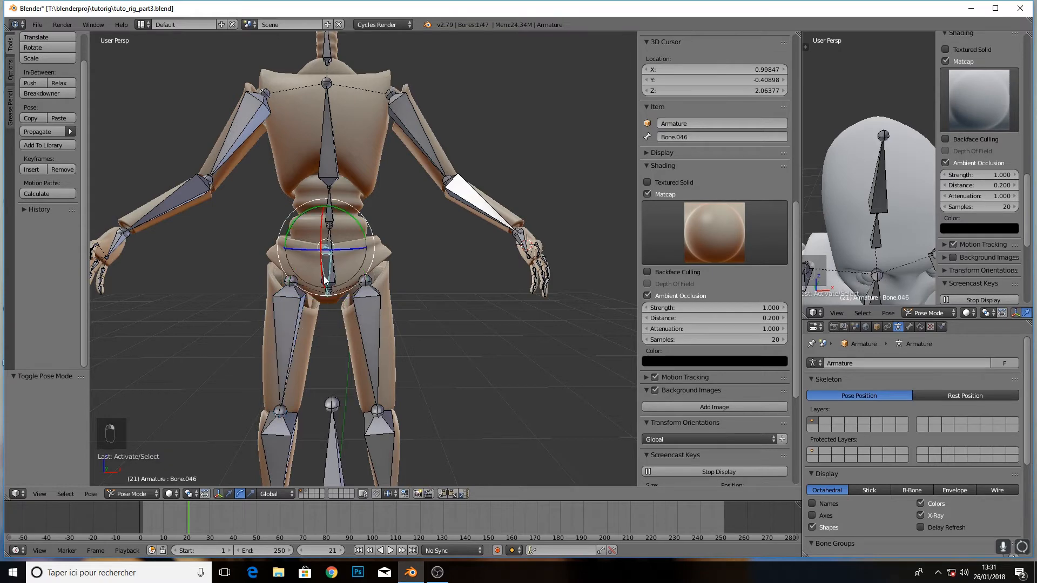
pyautogui.moveTo(356, 230); pyautogui.dragTo(376, 219)
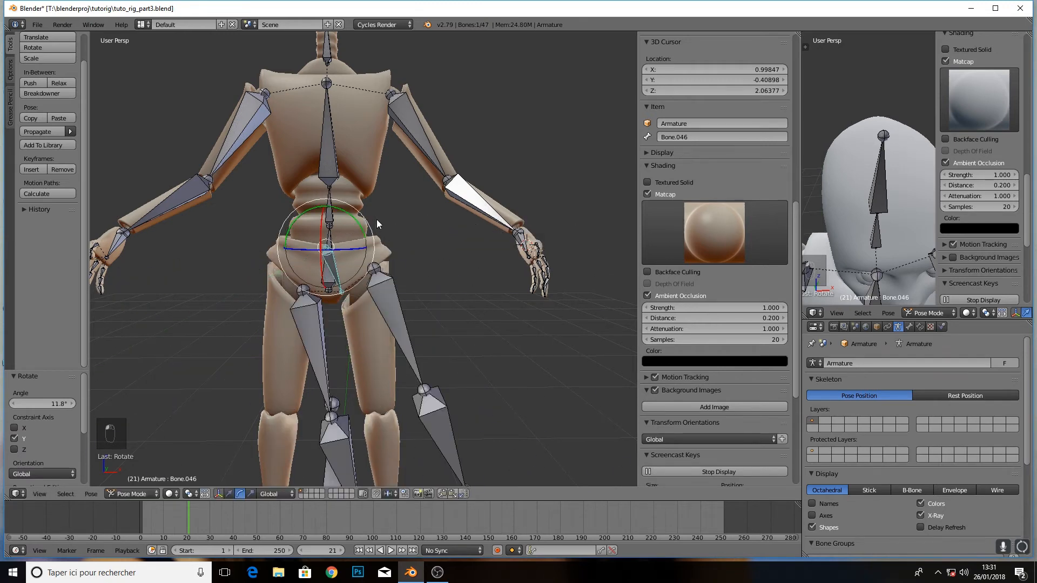
pyautogui.hotkey('ctrl', 'z')
pyautogui.hotkey('ctrl', 'z')
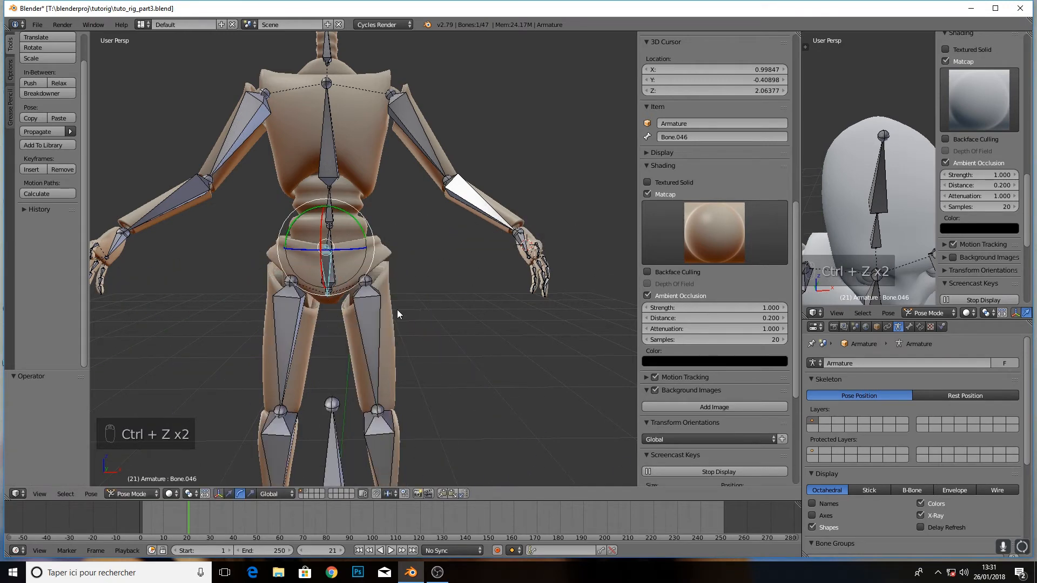
pyautogui.moveTo(397, 309); pyautogui.dragTo(403, 321, button='middle')
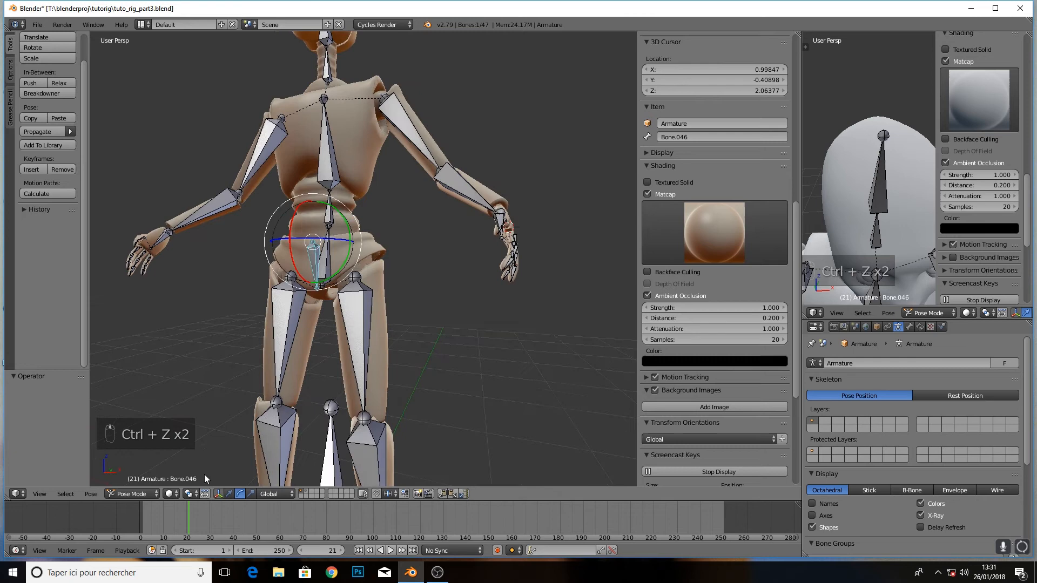
pyautogui.click(124, 494)
pyautogui.click(130, 473)
# Select the control bone behind the left ankle and examine the whole armature from several angles
pyautogui.moveTo(292, 270); pyautogui.dragTo(344, 261, button='middle')
pyautogui.moveTo(339, 187); pyautogui.dragTo(361, 315, button='middle')
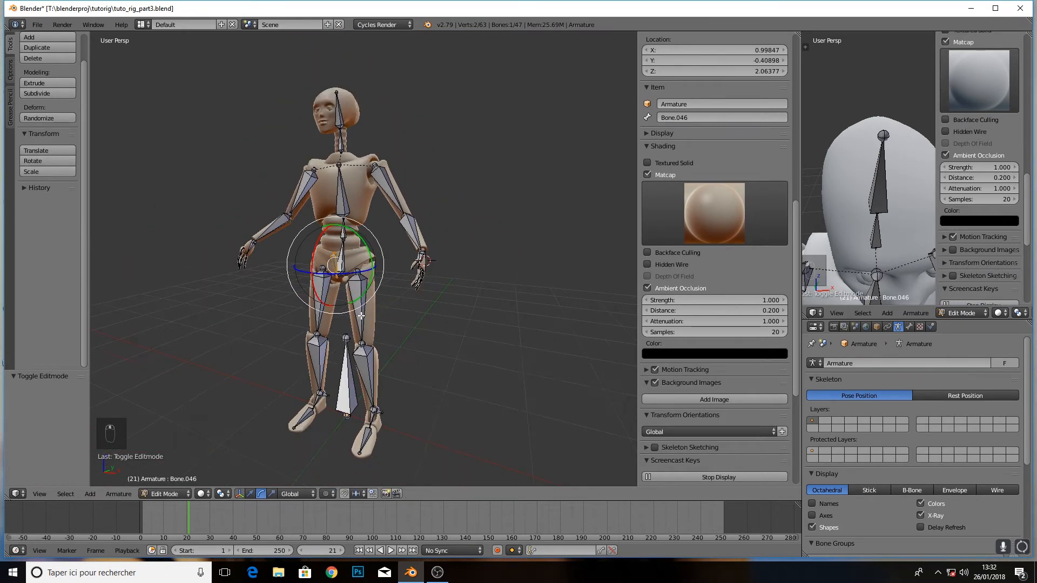
pyautogui.moveTo(396, 403); pyautogui.dragTo(386, 335, button='middle')
pyautogui.rightClick(374, 405)
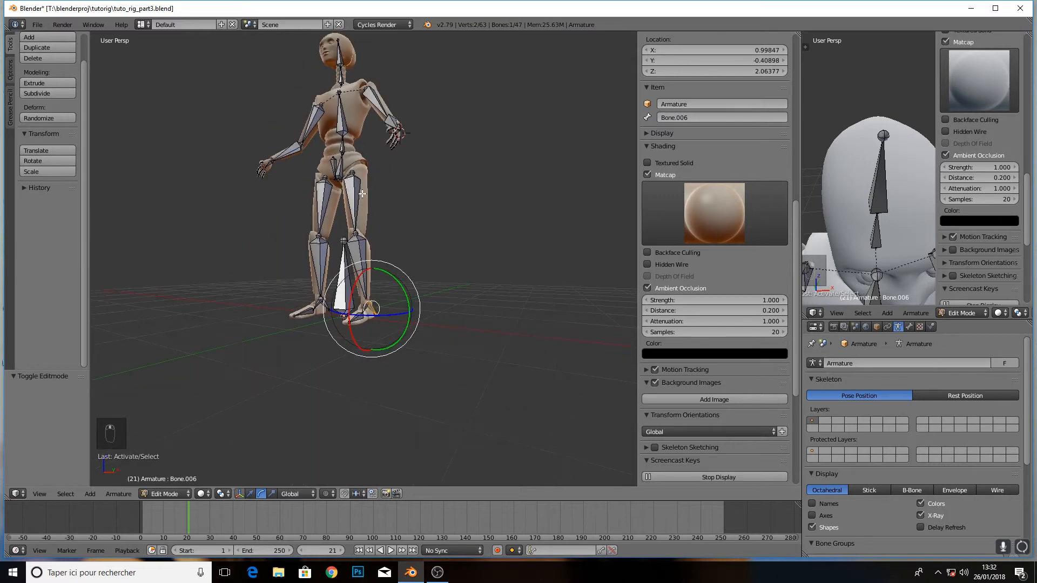
pyautogui.keyDown('shift'); pyautogui.moveTo(381, 287); pyautogui.dragTo(378, 399, button='middle'); pyautogui.keyUp('shift')
pyautogui.moveTo(373, 351); pyautogui.dragTo(390, 279, button='middle')
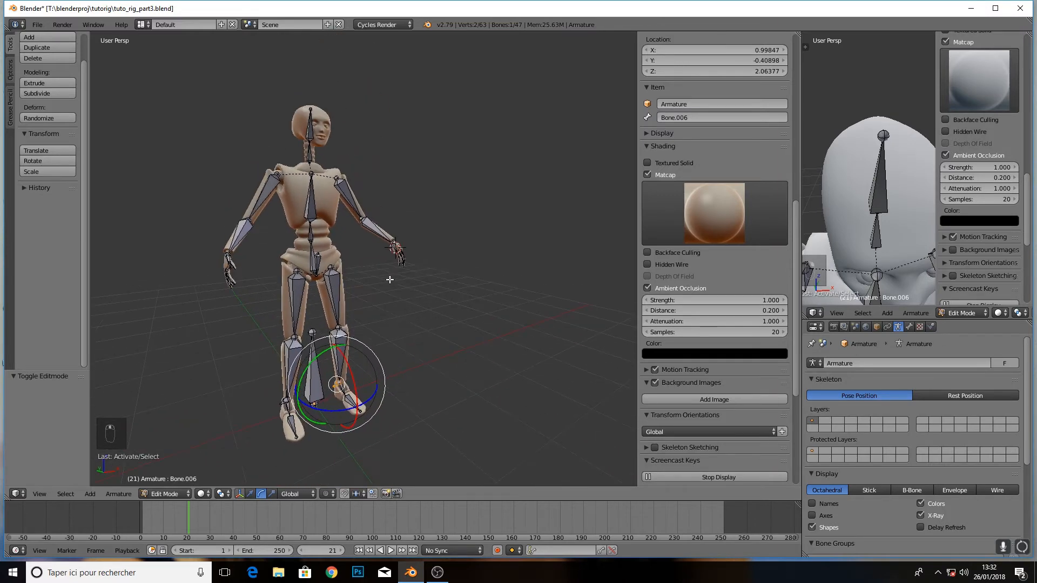
pyautogui.scroll(1, 393, 279)
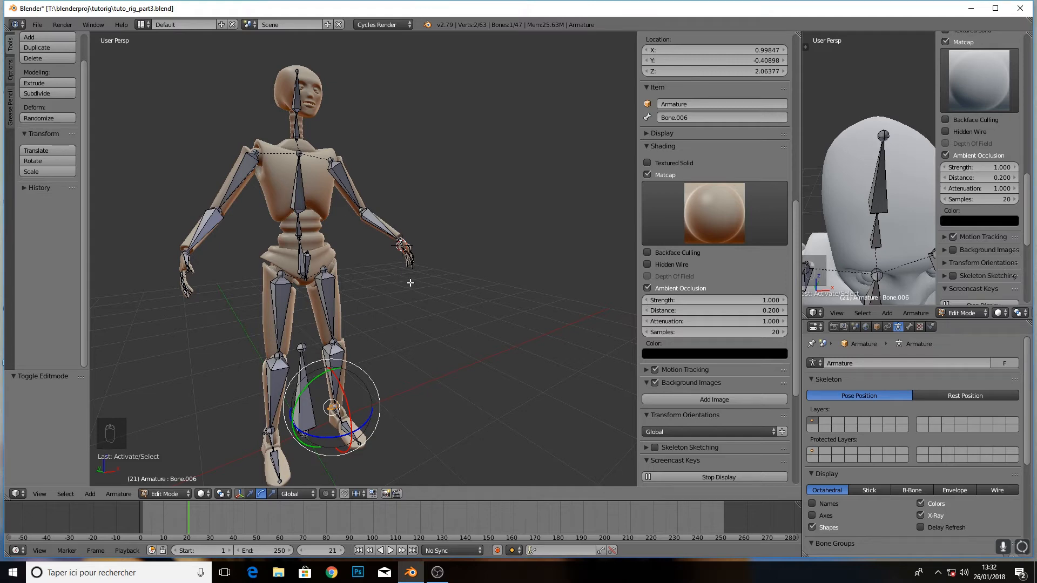
pyautogui.moveTo(410, 282); pyautogui.dragTo(401, 282, button='middle')
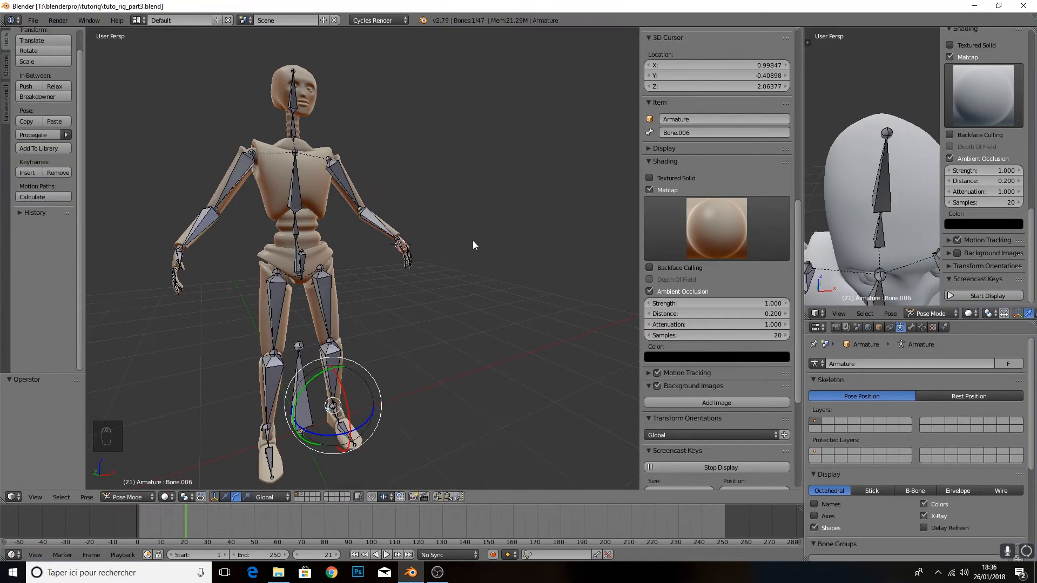
# Bend the left leg as a test by rotating its thigh bone, and its shin bone about 57° around X
pyautogui.moveTo(466, 324); pyautogui.dragTo(384, 258, button='middle')
pyautogui.rightClick(354, 173)
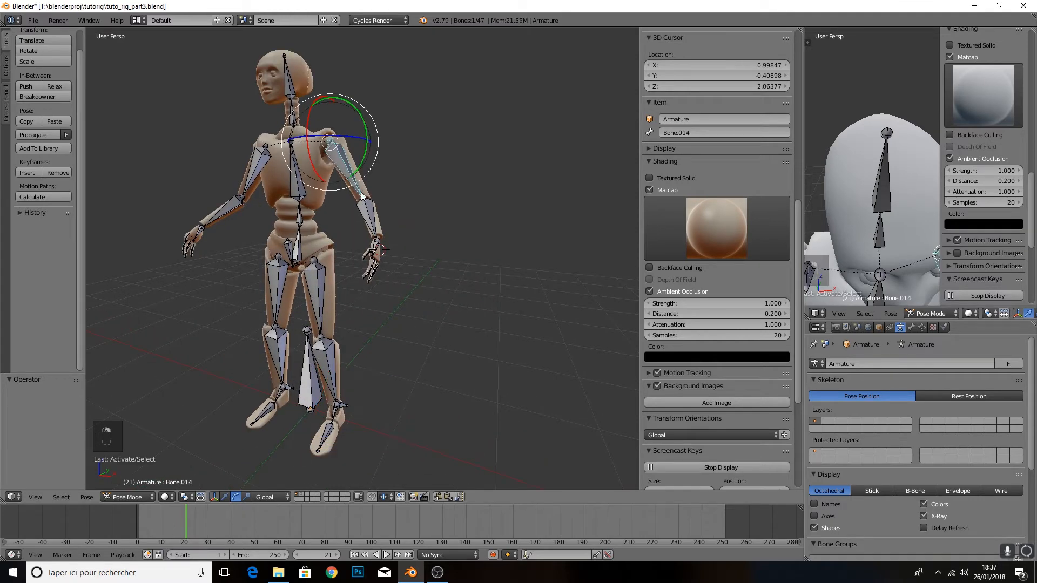
pyautogui.moveTo(354, 173); pyautogui.dragTo(310, 251, button='middle')
pyautogui.rightClick(329, 303)
pyautogui.moveTo(304, 237); pyautogui.dragTo(336, 186)
pyautogui.rightClick(282, 328)
pyautogui.moveTo(270, 284); pyautogui.dragTo(249, 310)
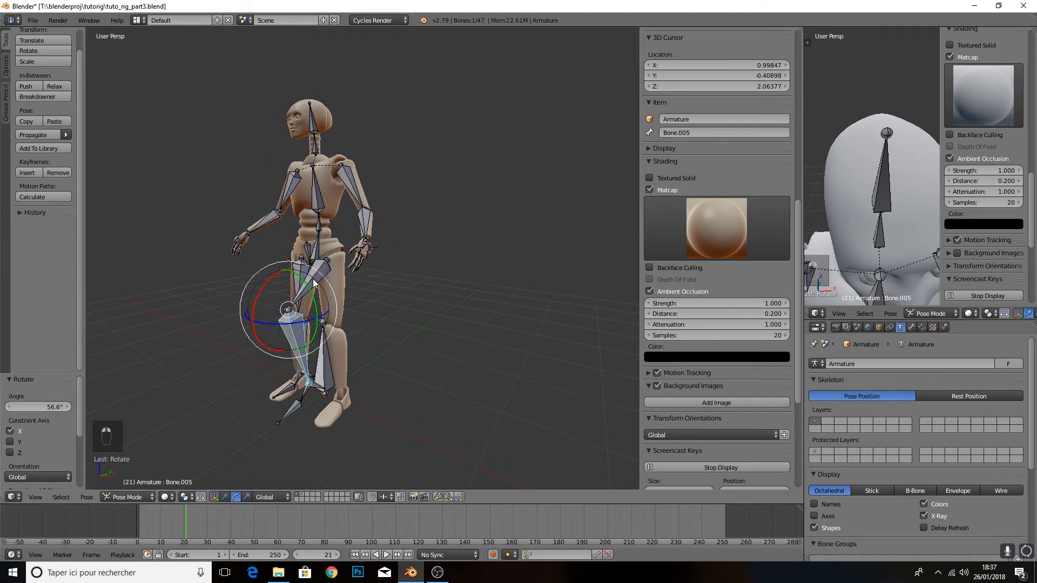
# Raise the left arm as a test by rotating its upper arm bone, and its forearm bone about -94° around Y
pyautogui.moveTo(311, 286); pyautogui.dragTo(432, 273, button='middle')
pyautogui.rightClick(348, 188)
pyautogui.moveTo(340, 118); pyautogui.dragTo(291, 120)
pyautogui.rightClick(403, 182)
pyautogui.moveTo(367, 145); pyautogui.dragTo(293, 222)
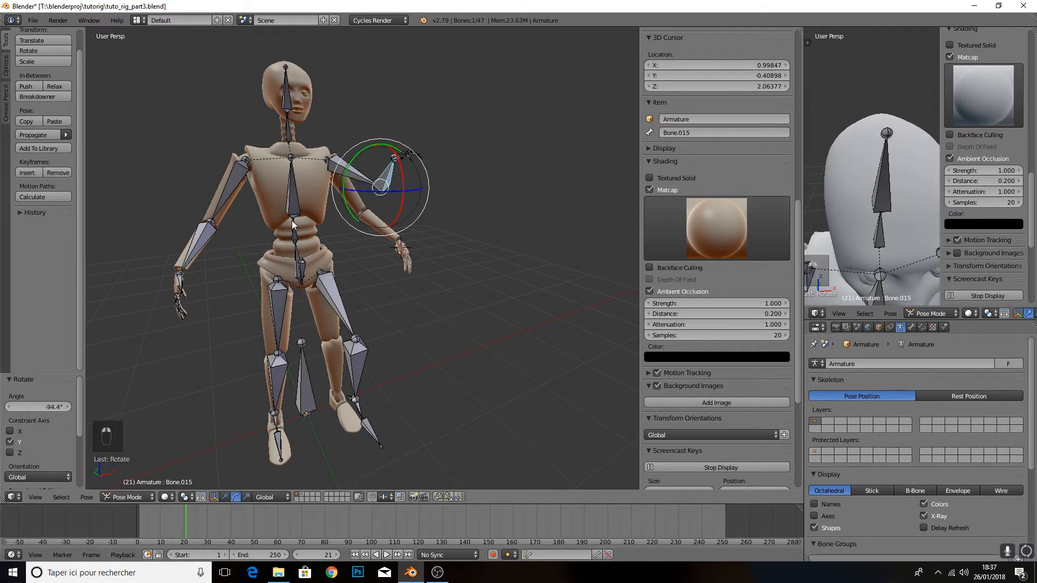
# Select all bones of the armature and clear their pose rotation
pyautogui.moveTo(489, 216)
pyautogui.mouseDown(button='middle')
pyautogui.moveTo(364, 239)
pyautogui.moveTo(476, 230)
pyautogui.mouseUp(button='middle')
pyautogui.press('a')
pyautogui.press('a')
pyautogui.press('a')
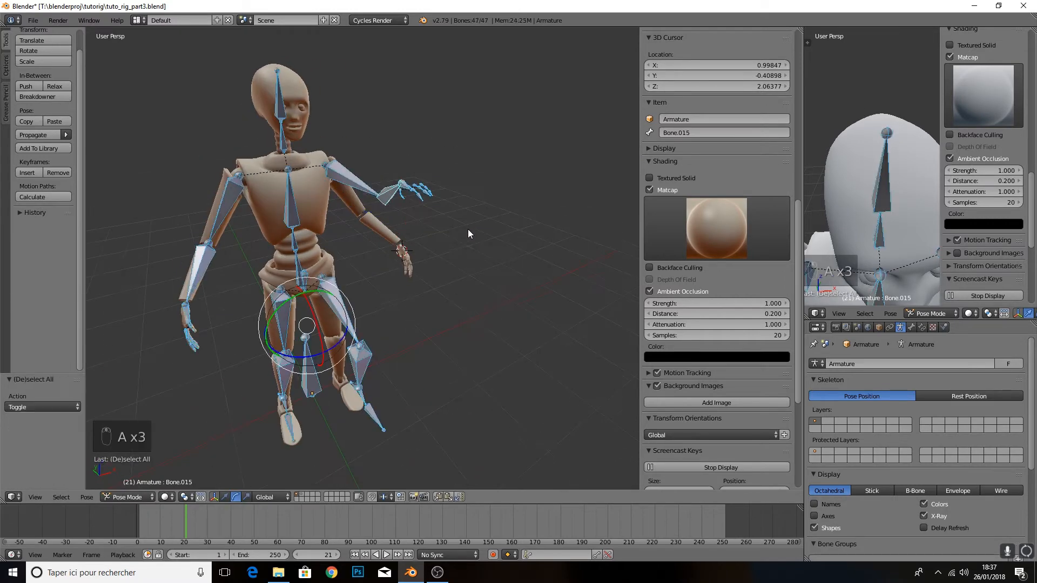
pyautogui.hotkey('alt', 'r')
# Select the control bones behind both ankles and examine their placement at the heels
pyautogui.moveTo(468, 233); pyautogui.dragTo(422, 363, button='middle')
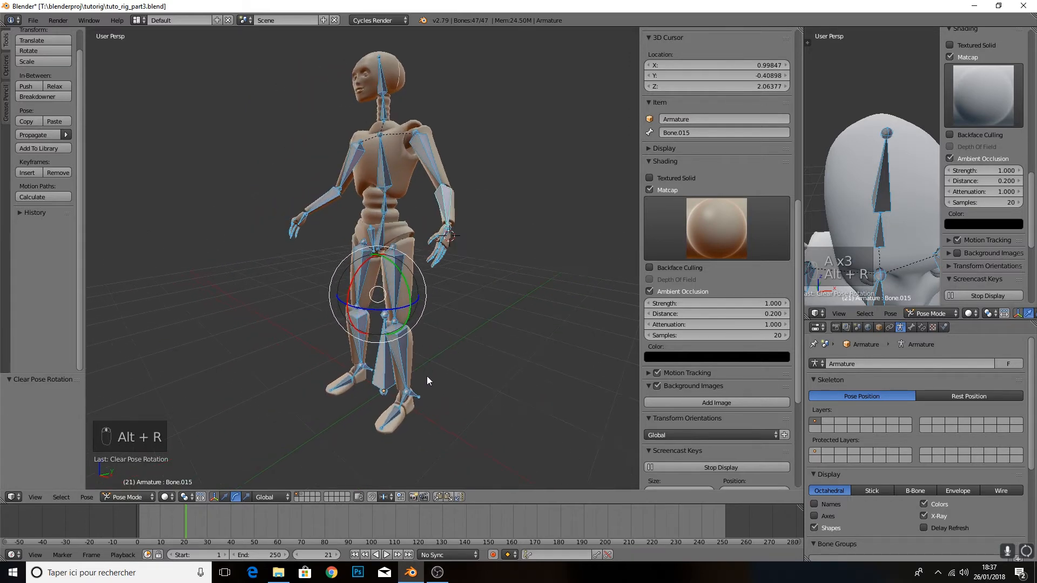
pyautogui.scroll(3, 432, 400)
pyautogui.moveTo(436, 413); pyautogui.dragTo(378, 392, button='middle')
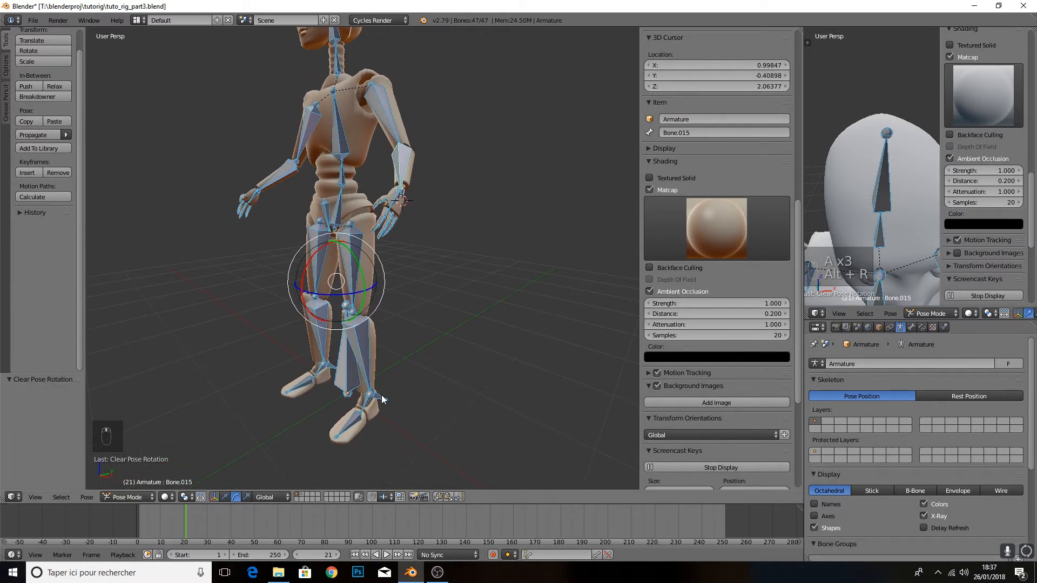
pyautogui.rightClick(382, 400)
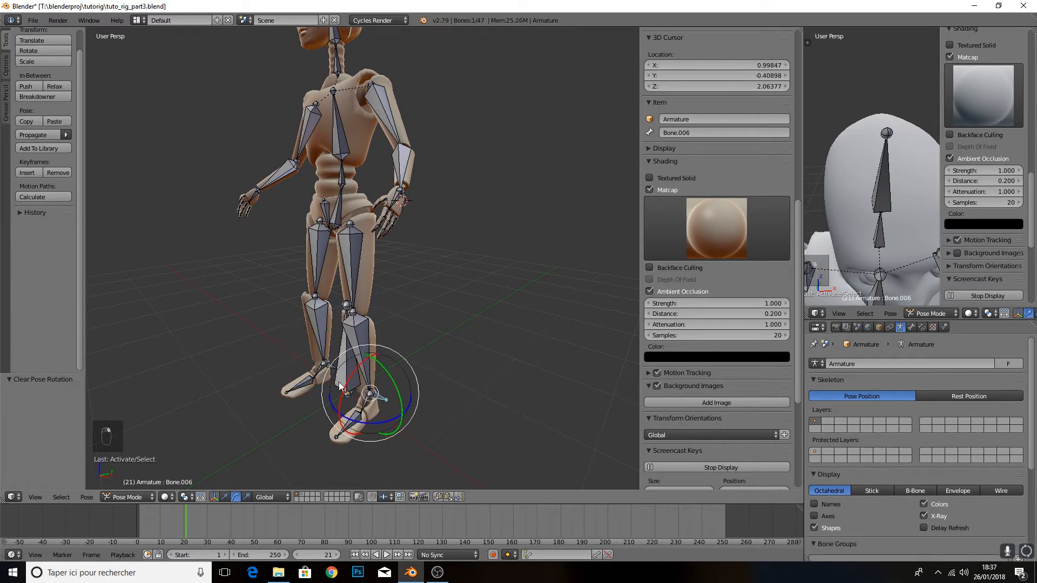
pyautogui.moveTo(447, 419); pyautogui.dragTo(401, 408, button='middle')
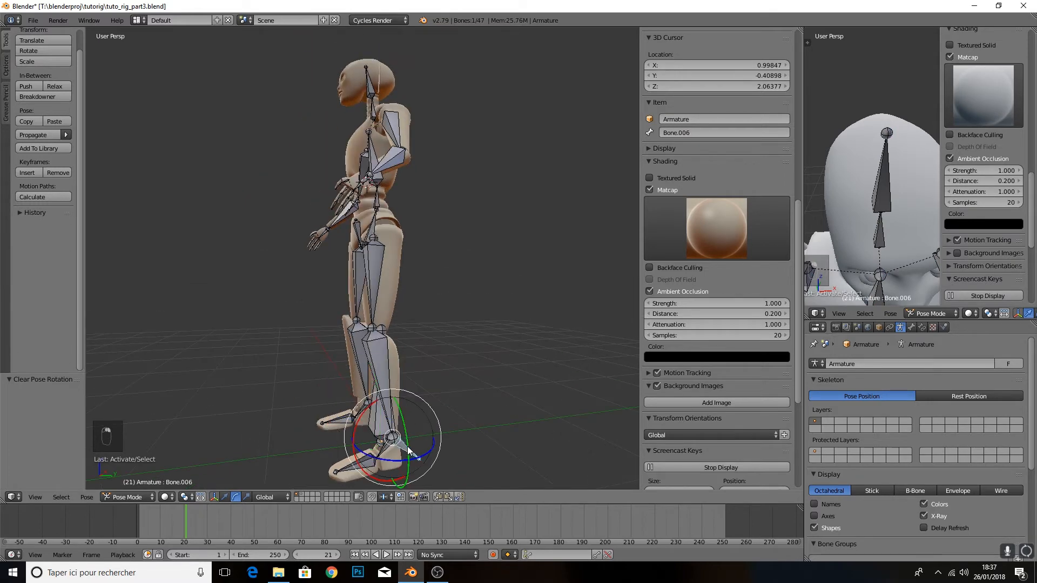
pyautogui.moveTo(408, 446); pyautogui.dragTo(347, 429, button='middle')
pyautogui.keyDown('shift'); pyautogui.rightClick(324, 414); pyautogui.keyUp('shift')
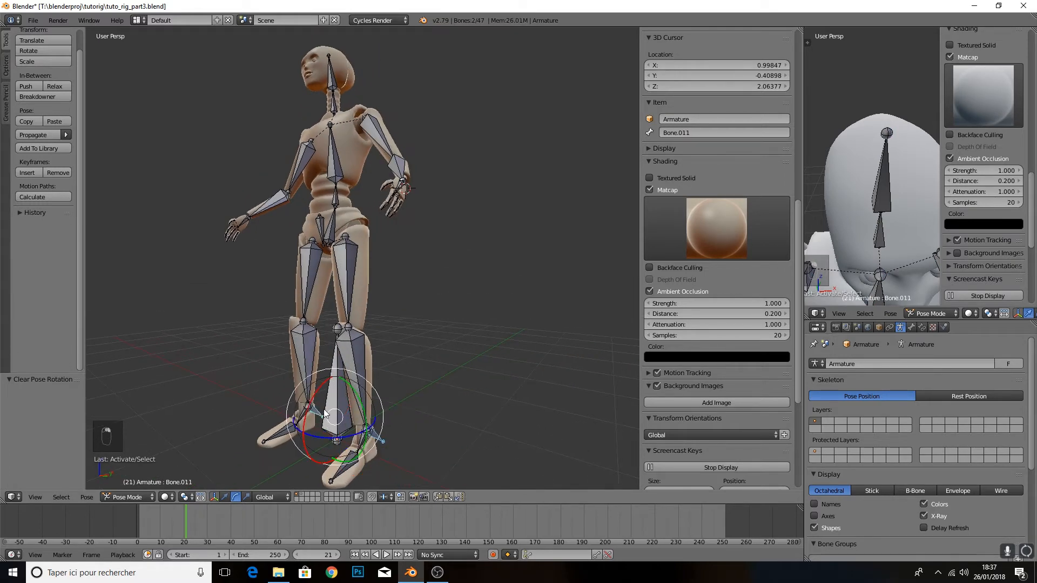
# Rename the control bone behind the left ankle as leg_left_ctrl
pyautogui.rightClick(380, 443)
pyautogui.click(923, 327)
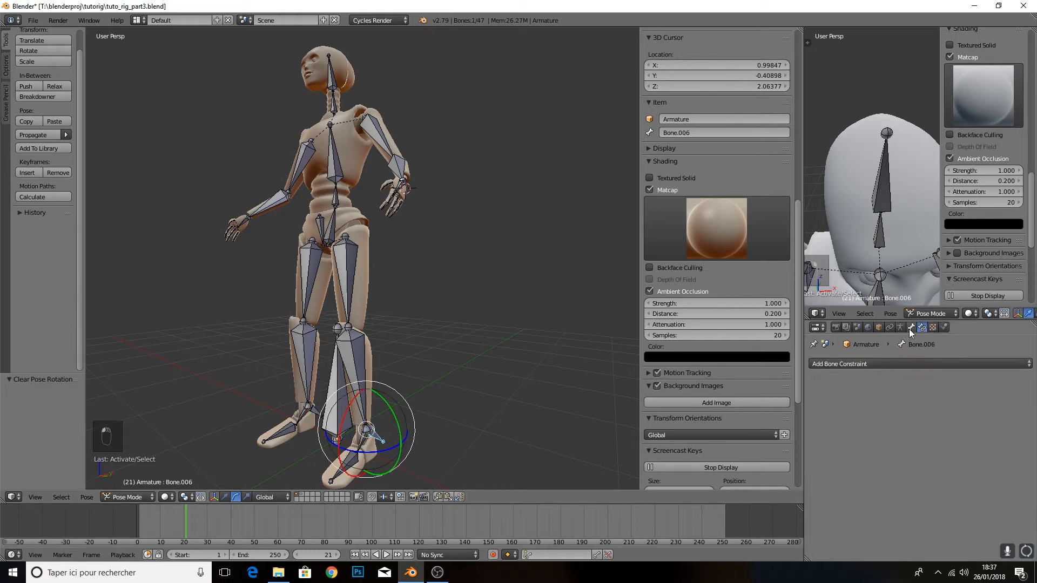
pyautogui.click(911, 327)
pyautogui.click(865, 362)
pyautogui.write('le')
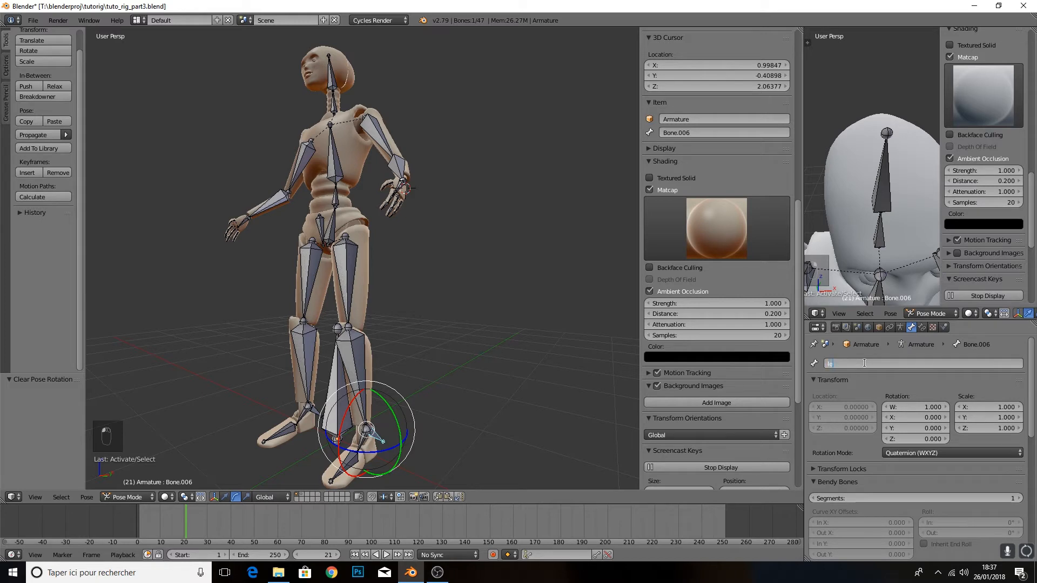
pyautogui.write('g_lme')
pyautogui.press('BackSpace')
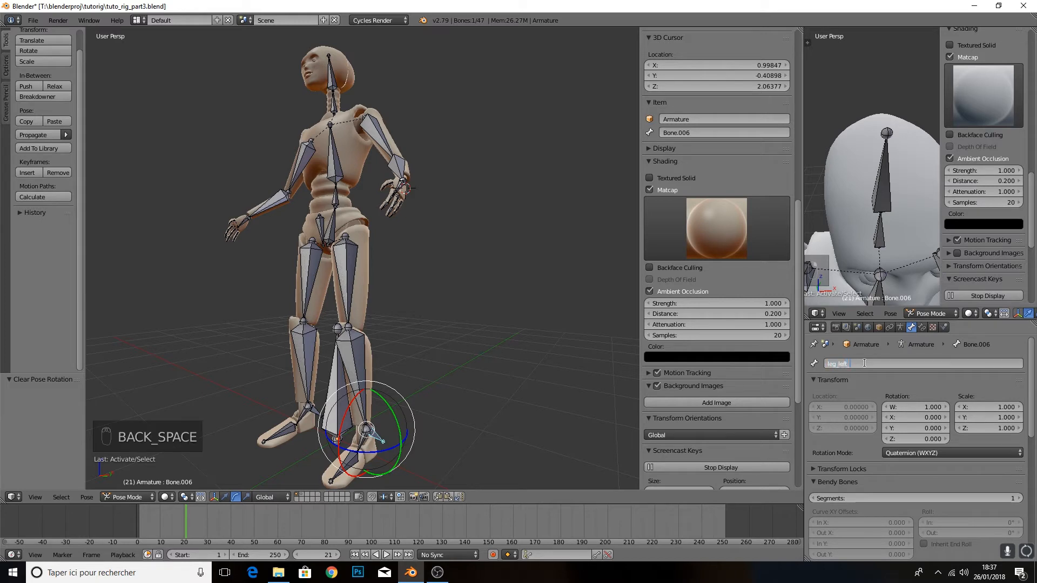
pyautogui.write('rl')
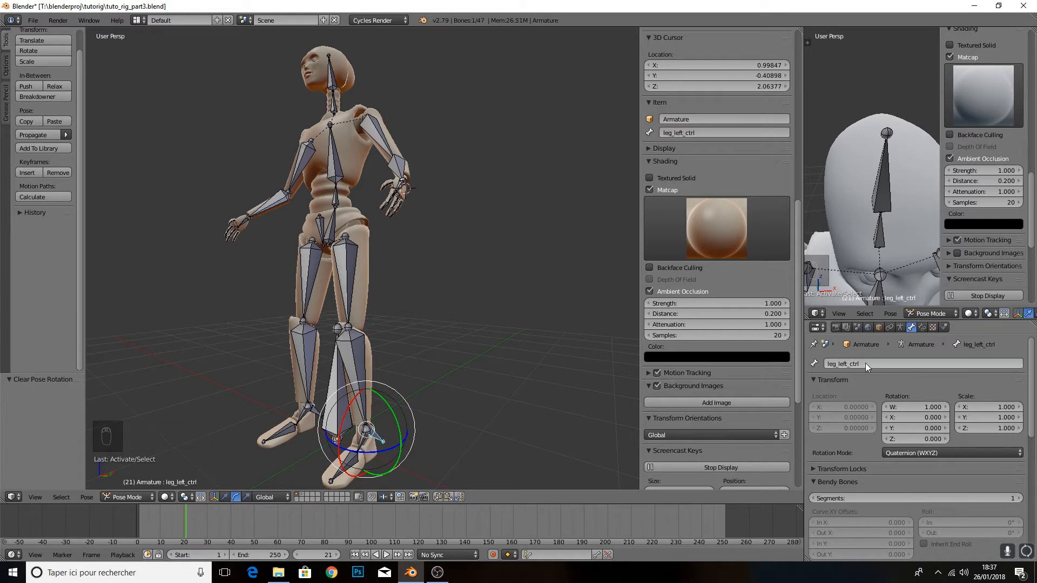
pyautogui.press('Return')
# Rename the control bone behind the right ankle as leg_right_ctrl
pyautogui.click(887, 362)
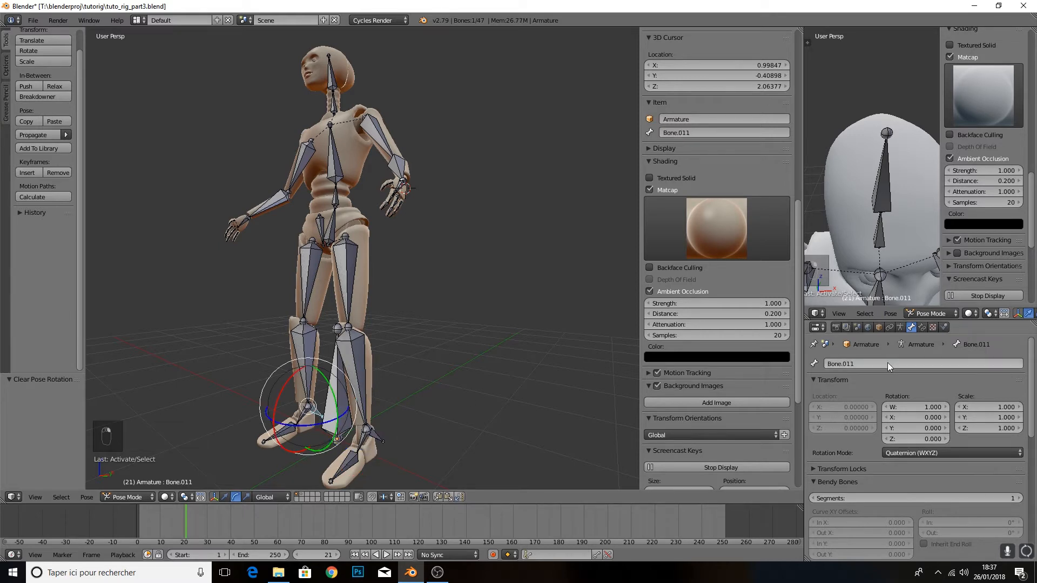
pyautogui.write('leg_le')
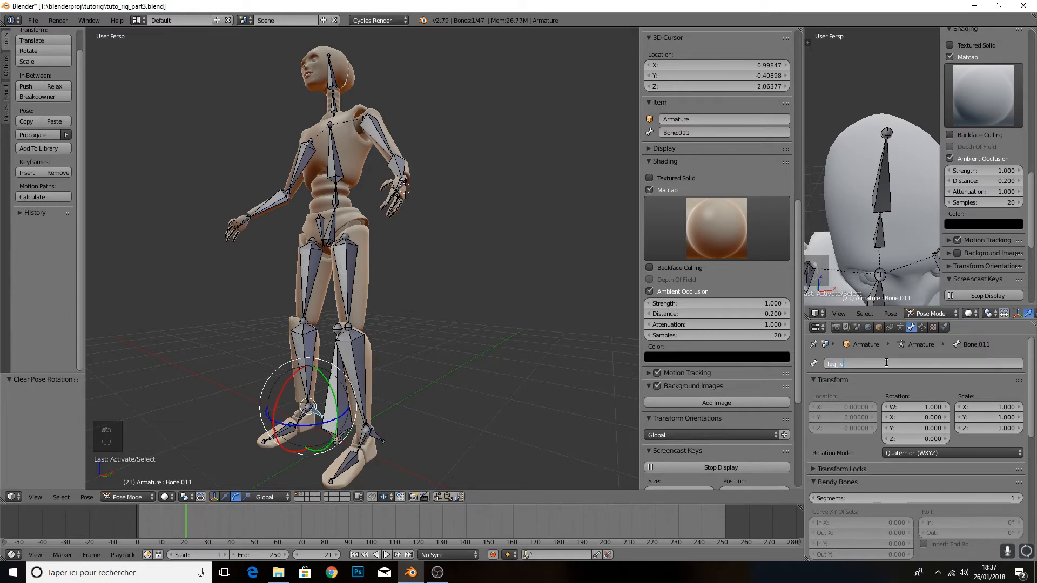
pyautogui.write('ft')
pyautogui.press('BackSpace')
pyautogui.press('BackSpace')
pyautogui.press('BackSpace')
pyautogui.press('BackSpace')
pyautogui.press('BackSpace')
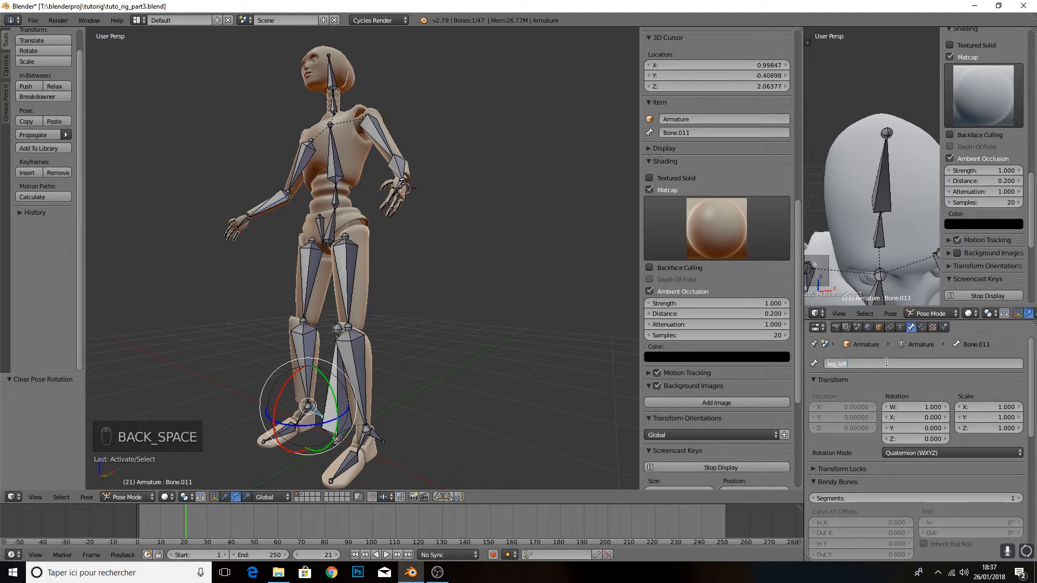
pyautogui.write('ri')
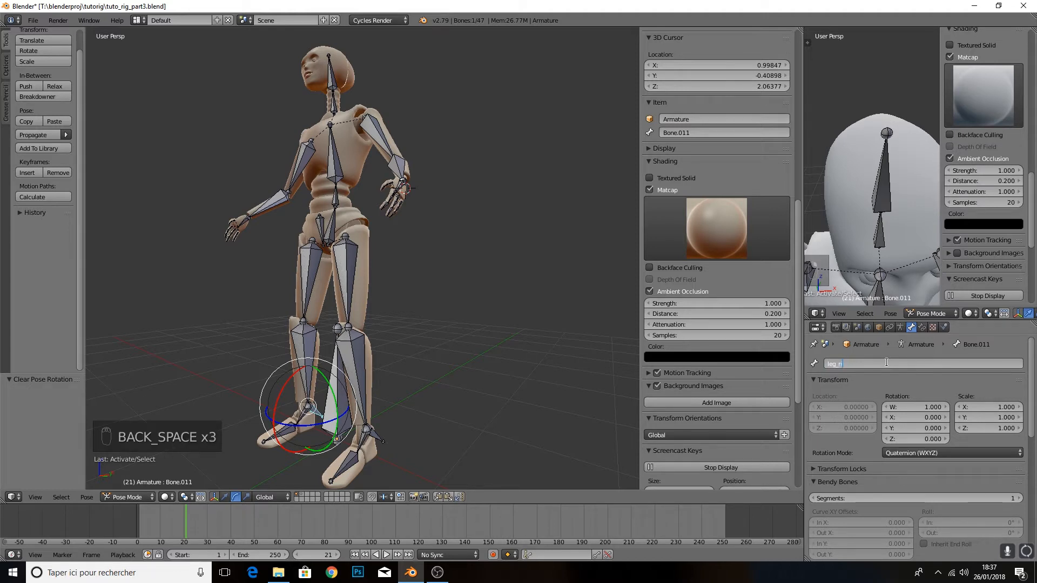
pyautogui.write('ght_ctrl')
pyautogui.press('Return')
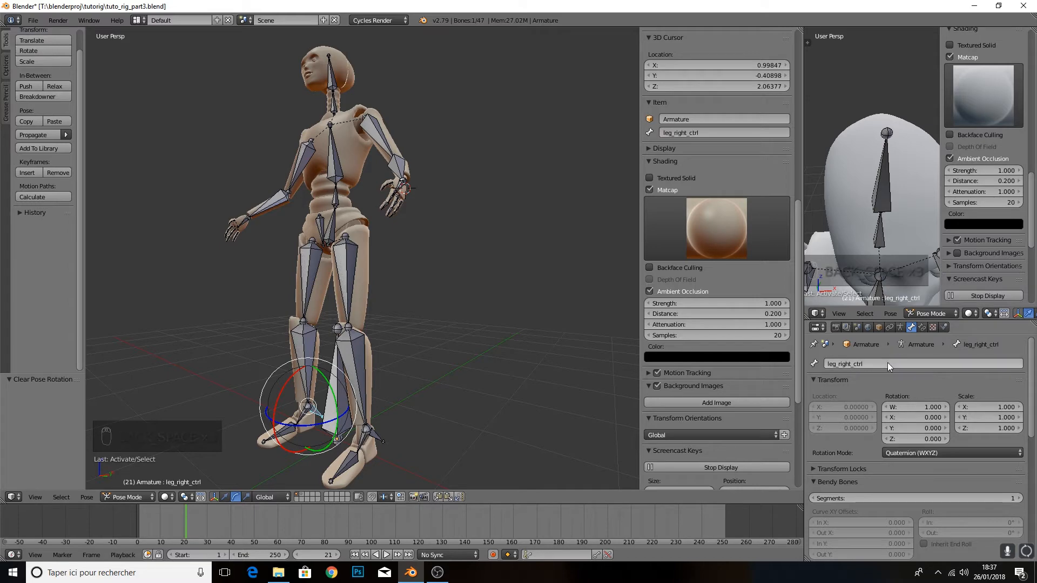
# Switch the armature to Edit Mode with the right ankle's control bone selected
pyautogui.scroll(-3, 368, 370)
pyautogui.scroll(1, 380, 374)
pyautogui.scroll(2, 381, 378)
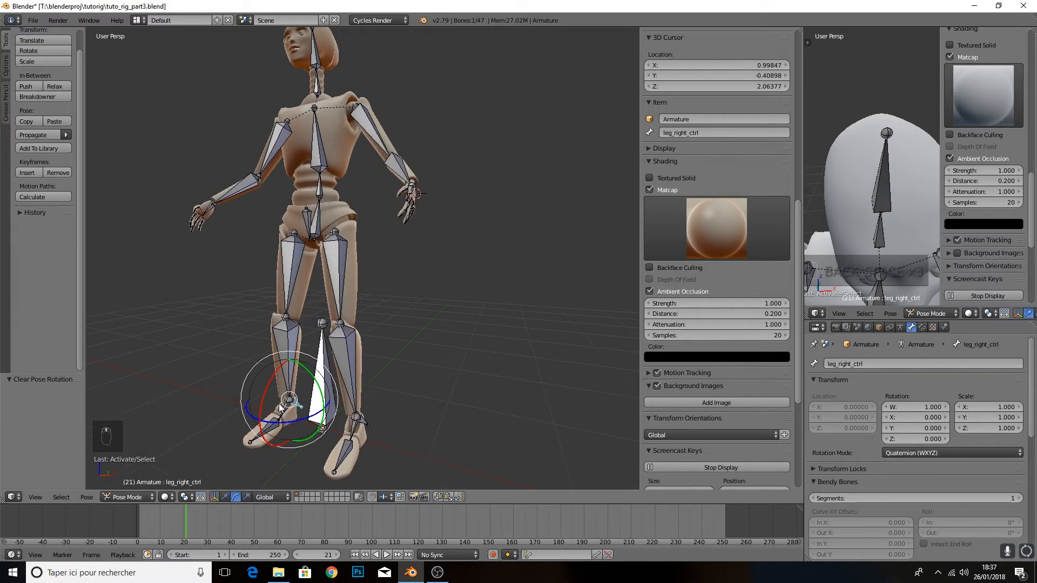
pyautogui.click(127, 496)
pyautogui.click(125, 469)
pyautogui.moveTo(267, 449); pyautogui.dragTo(335, 427, button='middle')
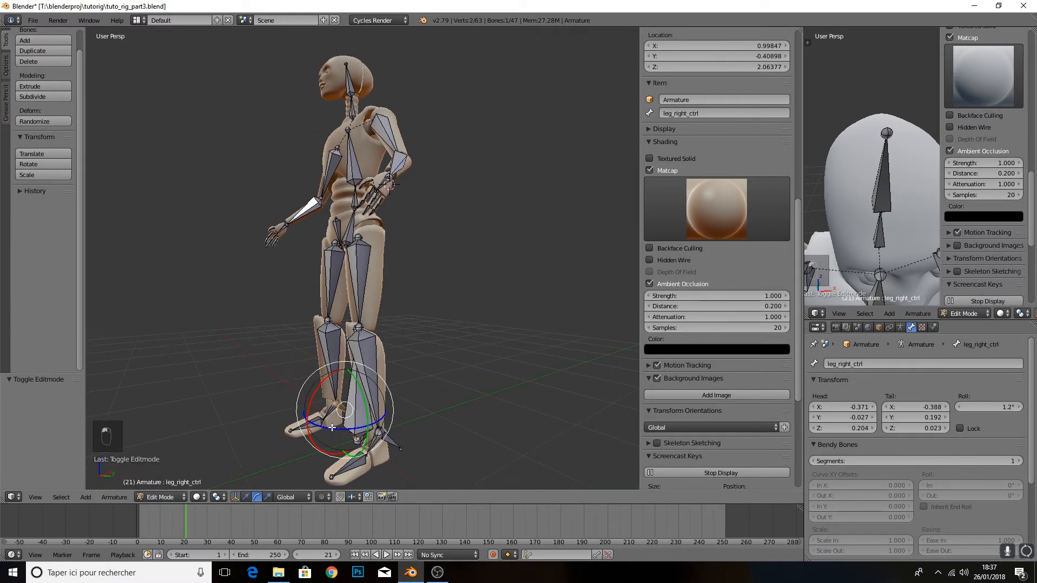
# Clear the parent of both ankle control bones, leg_left_ctrl and leg_right_ctrl
pyautogui.rightClick(337, 419)
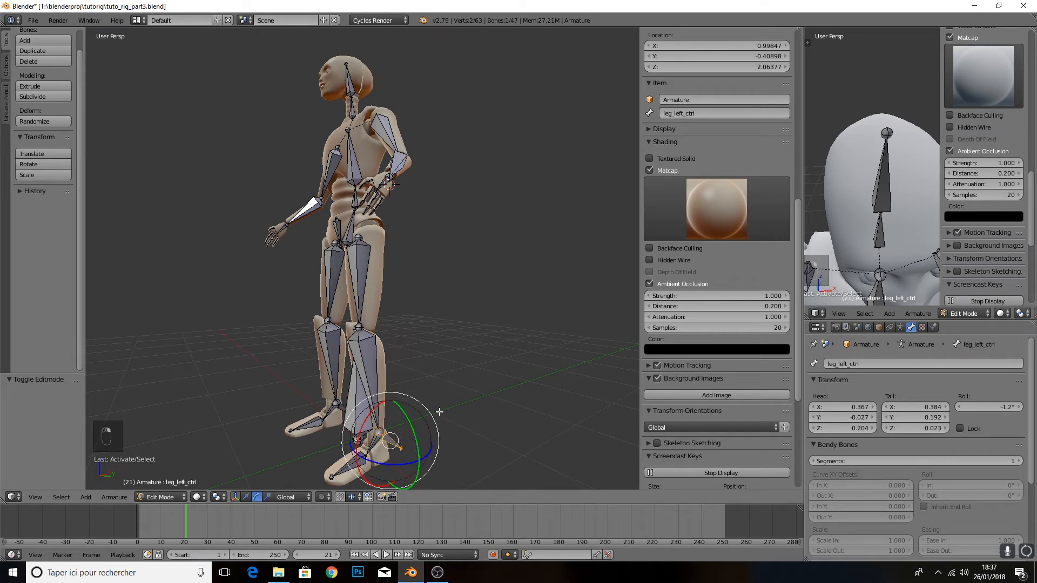
pyautogui.hotkey('alt', 'p')
pyautogui.click(394, 423)
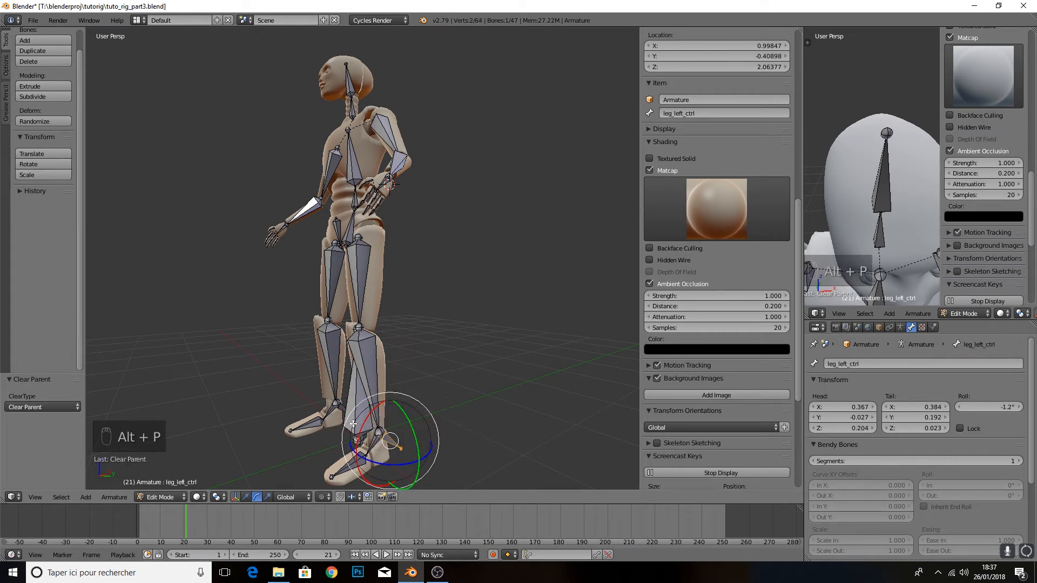
pyautogui.rightClick(348, 406)
pyautogui.hotkey('alt', 'p')
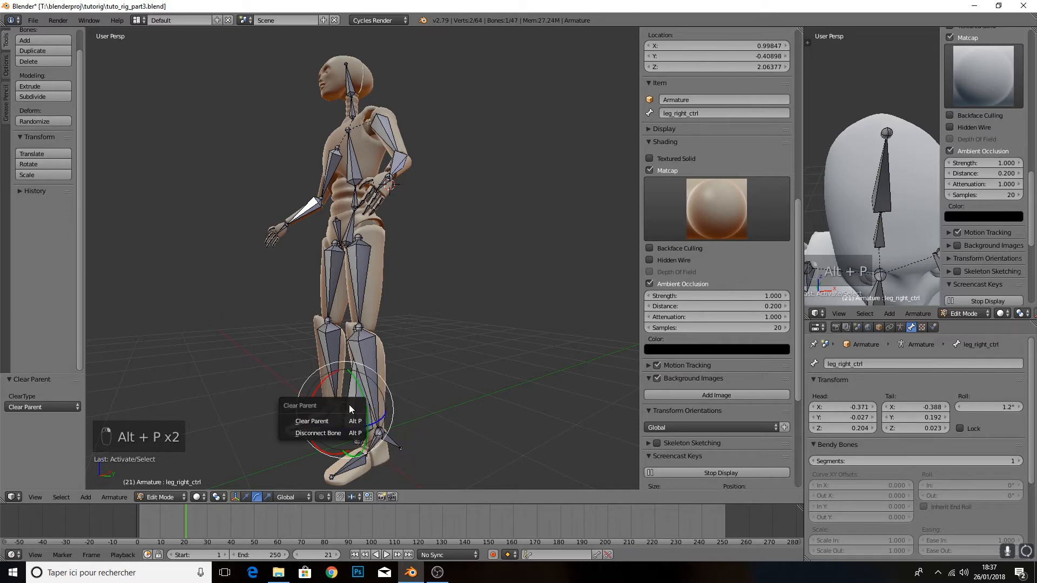
pyautogui.click(329, 419)
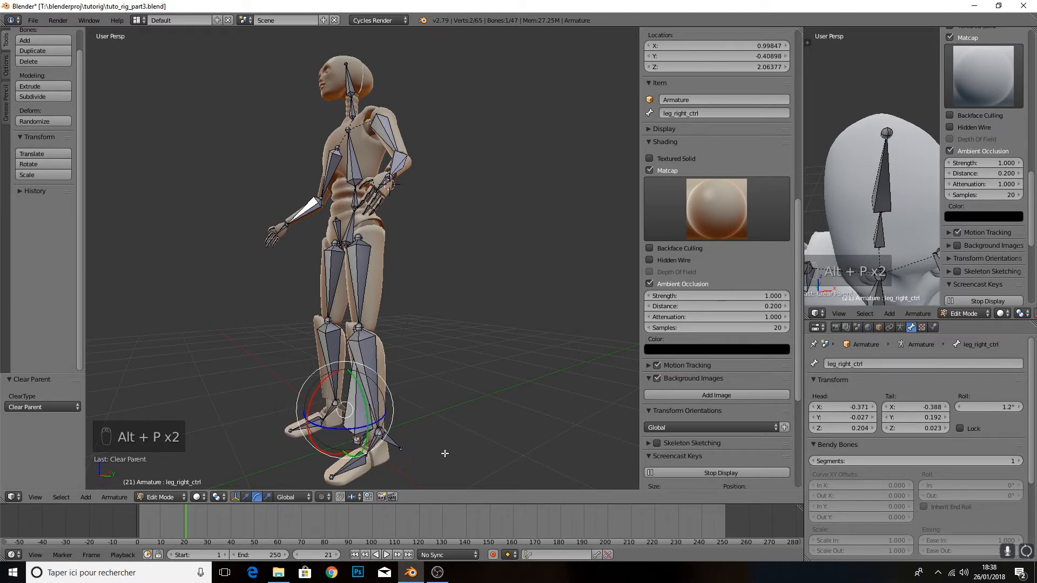
# Switch the armature to Pose Mode and select the left ankle's control bone
pyautogui.keyDown('shift'); pyautogui.moveTo(437, 449); pyautogui.dragTo(391, 416, button='middle'); pyautogui.keyUp('shift')
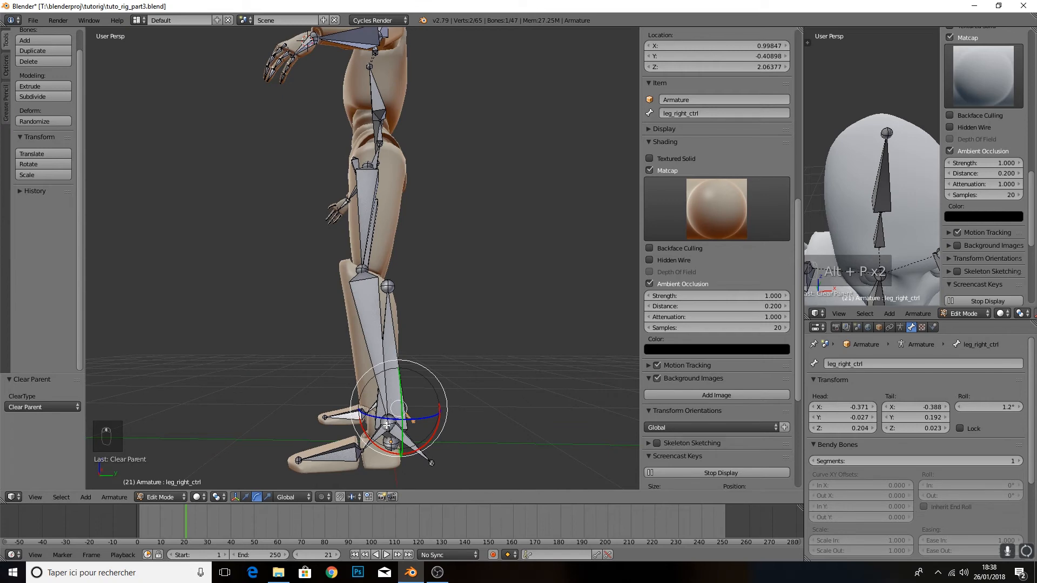
pyautogui.moveTo(266, 449); pyautogui.dragTo(228, 466, button='middle')
pyautogui.click(162, 497)
pyautogui.click(164, 460)
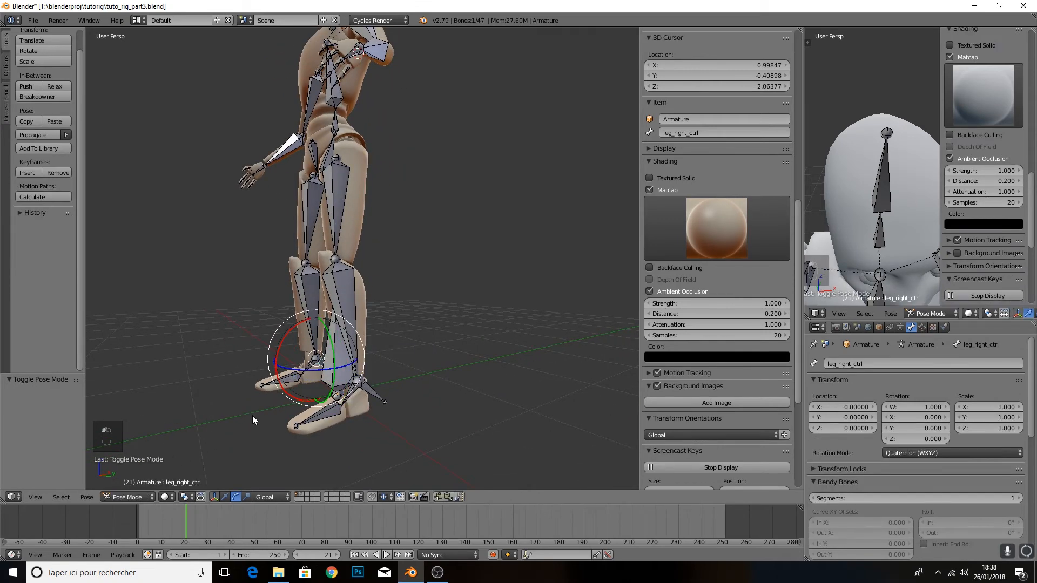
pyautogui.moveTo(252, 415); pyautogui.dragTo(331, 402, button='middle')
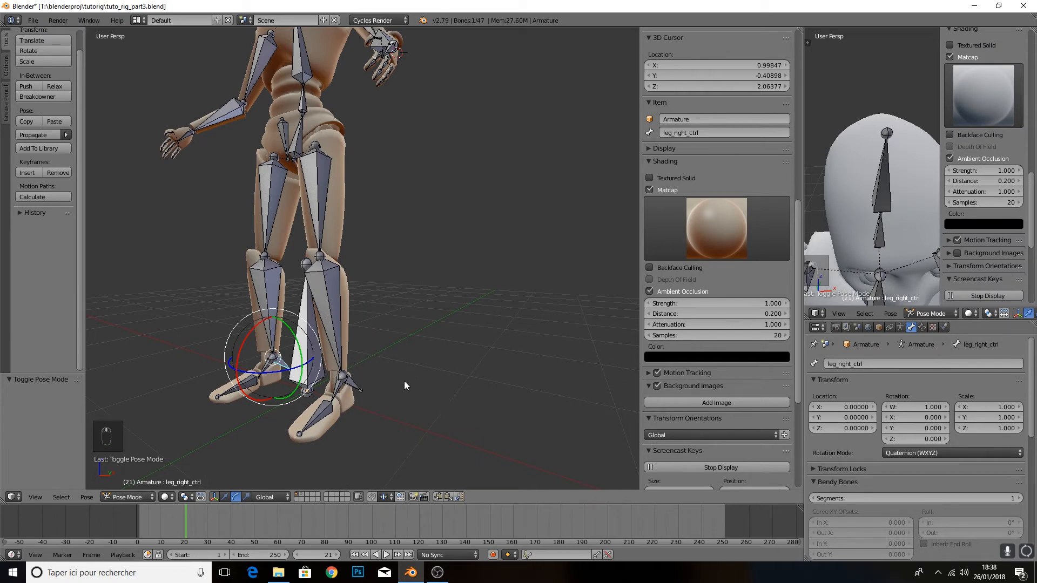
pyautogui.moveTo(404, 385); pyautogui.dragTo(397, 387, button='middle')
pyautogui.rightClick(355, 377)
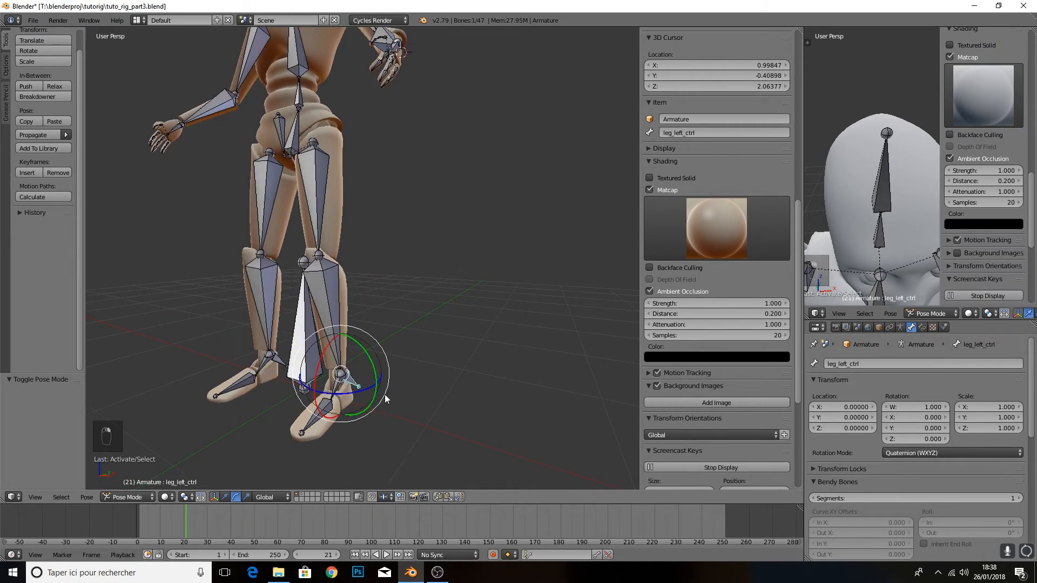
pyautogui.scroll(2, 398, 413)
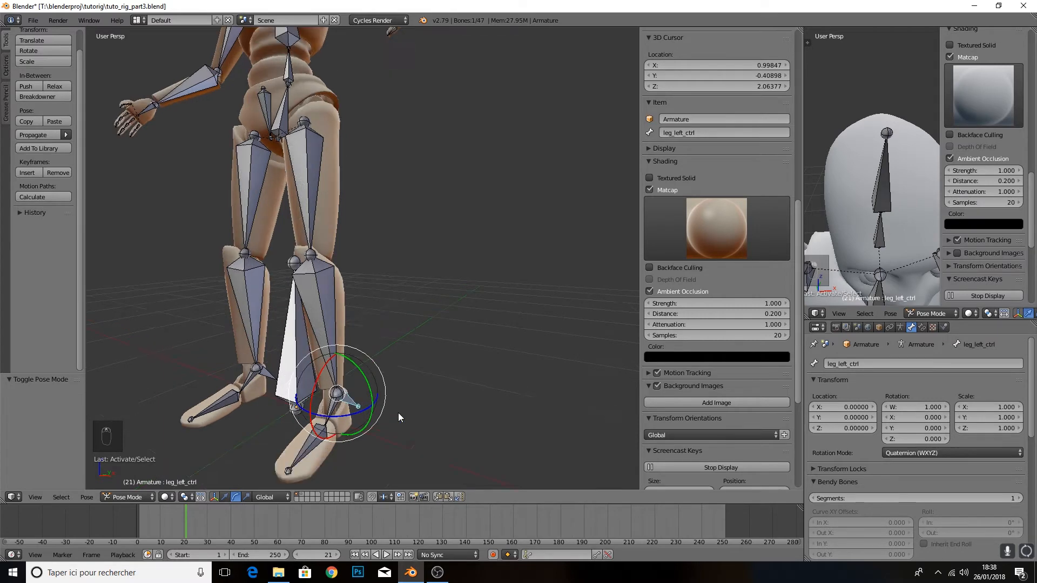
pyautogui.scroll(-1, 353, 428)
pyautogui.moveTo(397, 406); pyautogui.dragTo(368, 403, button='middle')
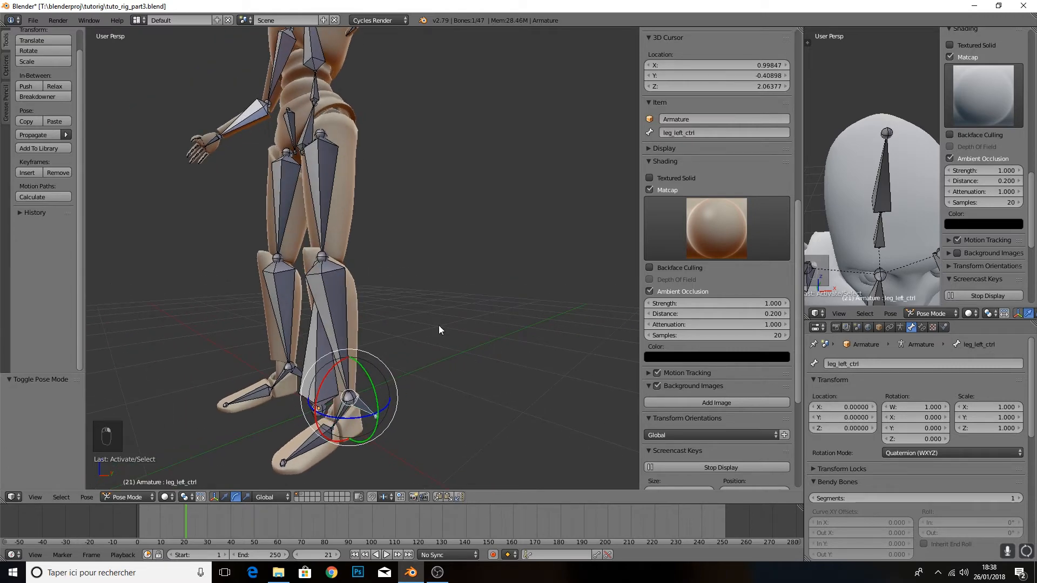
pyautogui.scroll(-3, 398, 326)
pyautogui.moveTo(416, 309); pyautogui.dragTo(378, 345, button='middle')
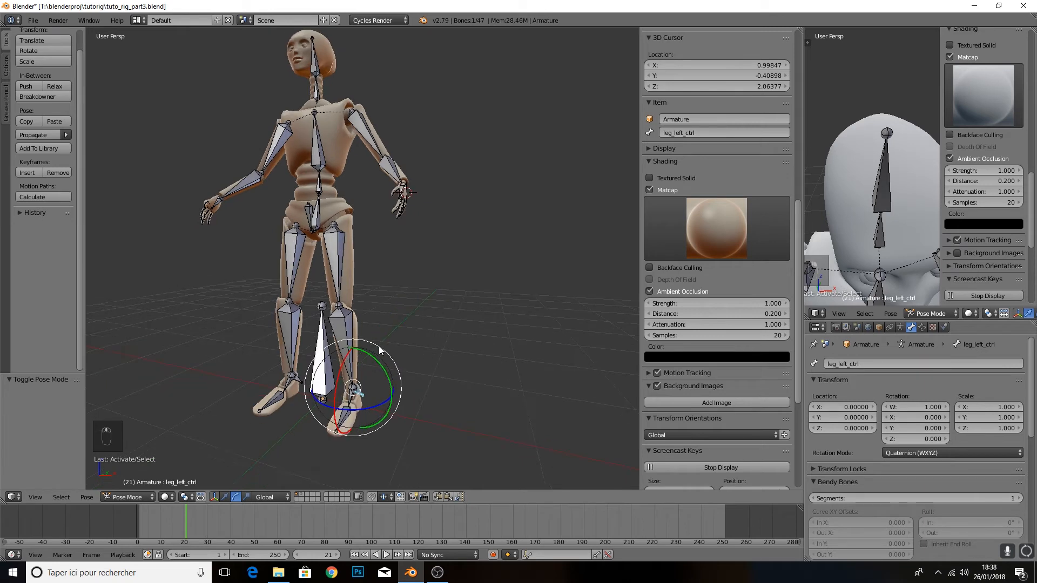
# Add an IK constraint without targets to the left shin bone
pyautogui.rightClick(347, 326)
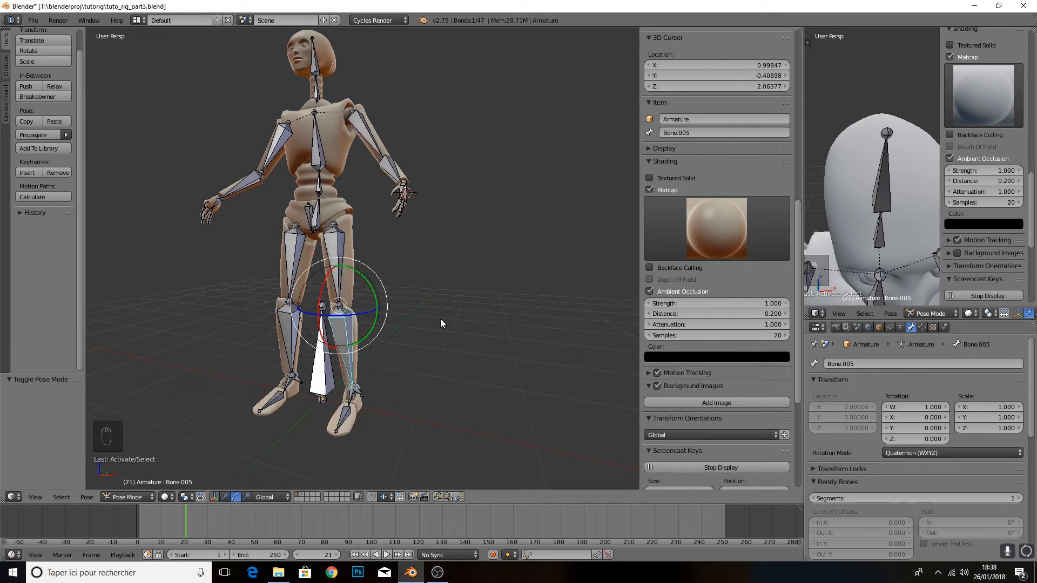
pyautogui.hotkey('shift', 'i')
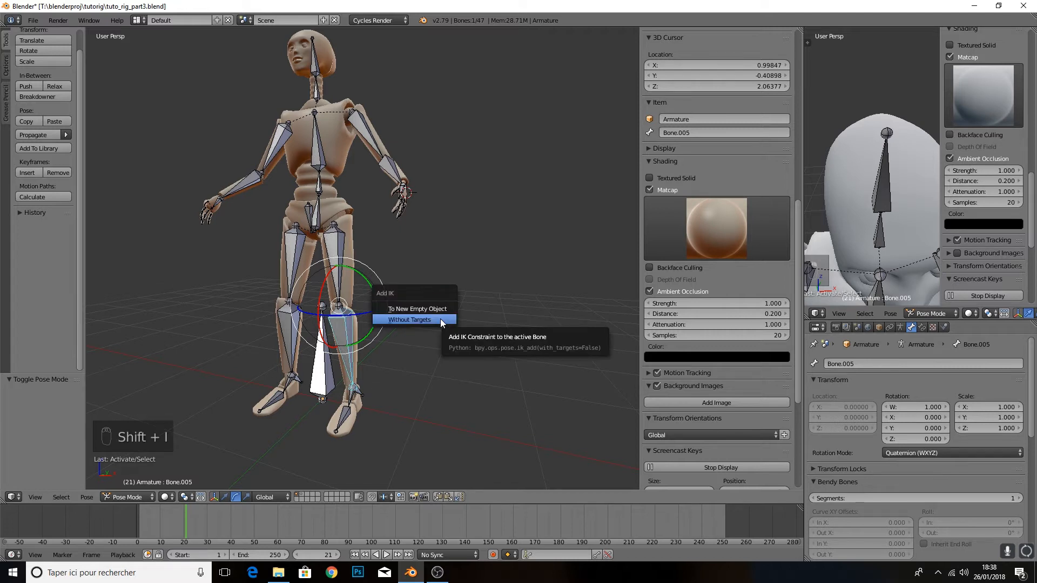
pyautogui.click(439, 319)
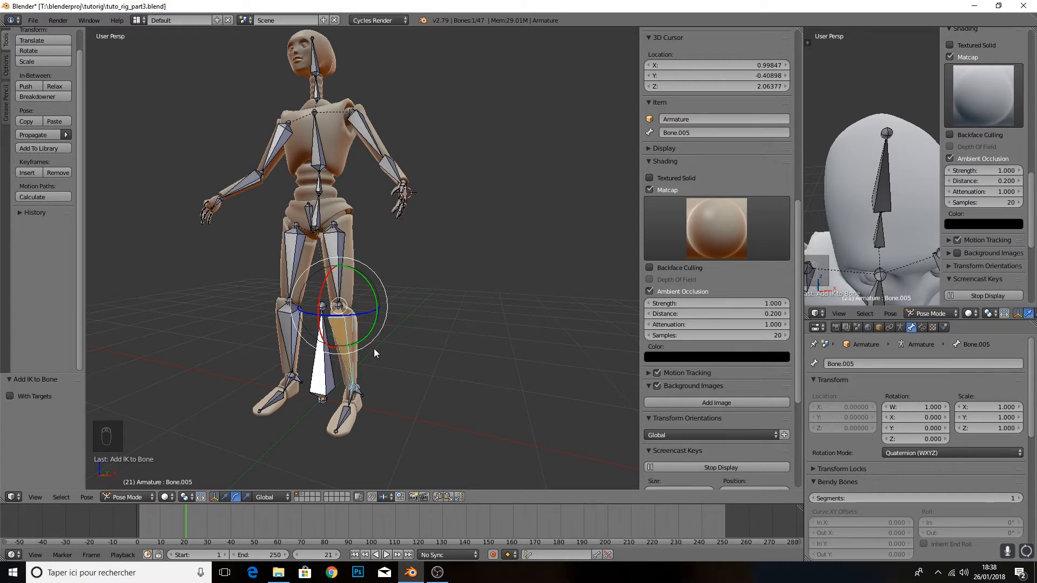
# Set the left shin's IK target to Armature with leg_left_ctrl as the target bone
pyautogui.click(922, 328)
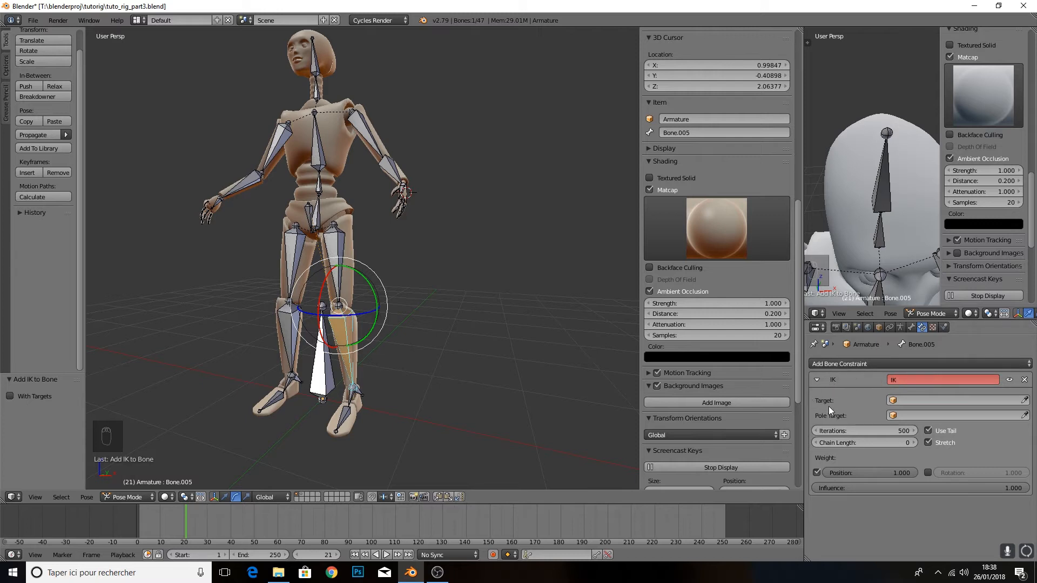
pyautogui.click(892, 400)
pyautogui.click(902, 418)
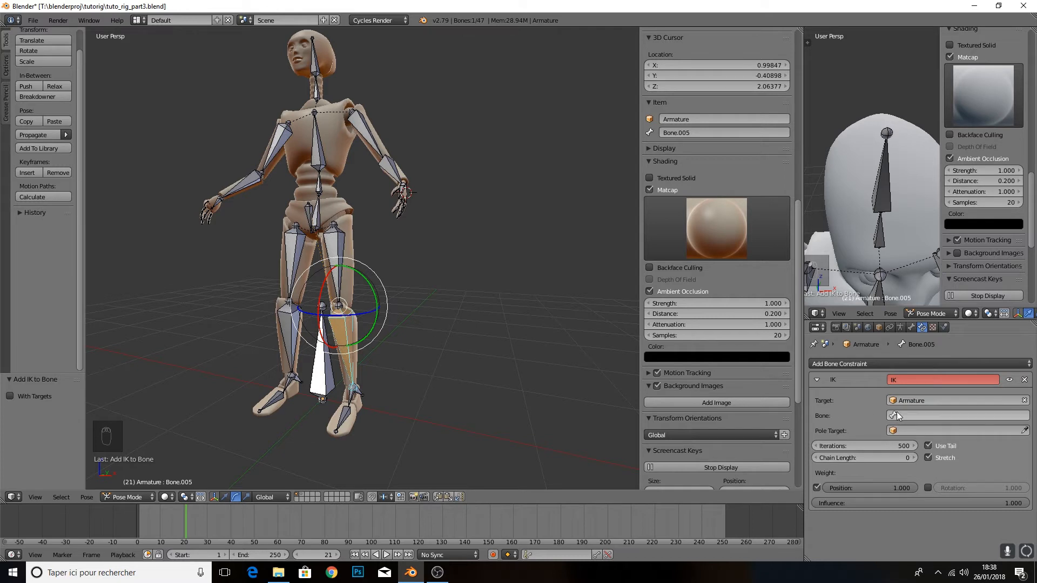
pyautogui.click(896, 414)
pyautogui.write('leg')
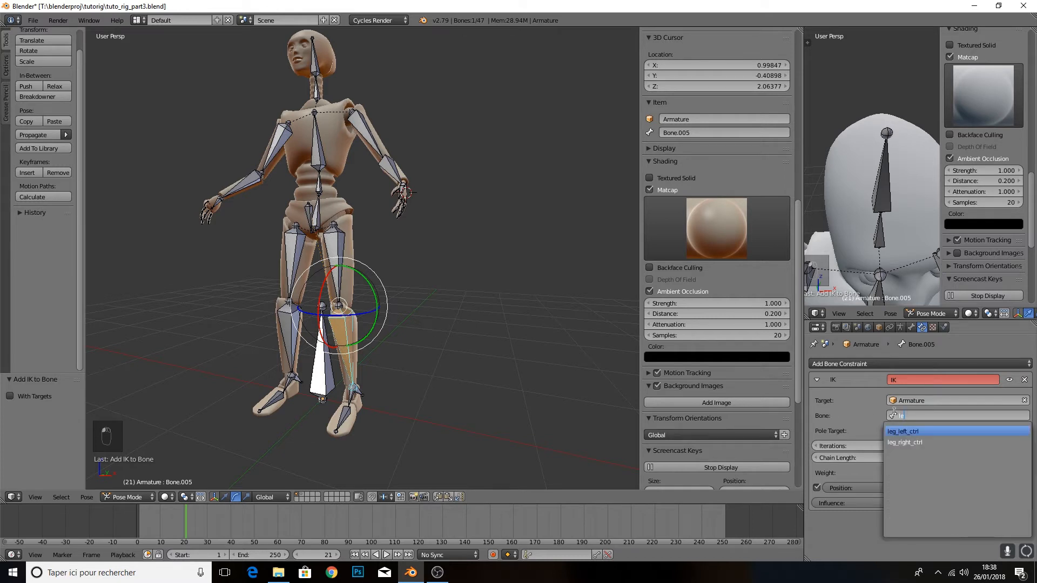
pyautogui.click(919, 431)
# Test the left leg's IK by moving leg_left_ctrl, cancelling each move, and check the shin's constraint settings
pyautogui.moveTo(338, 350); pyautogui.dragTo(364, 388, button='middle')
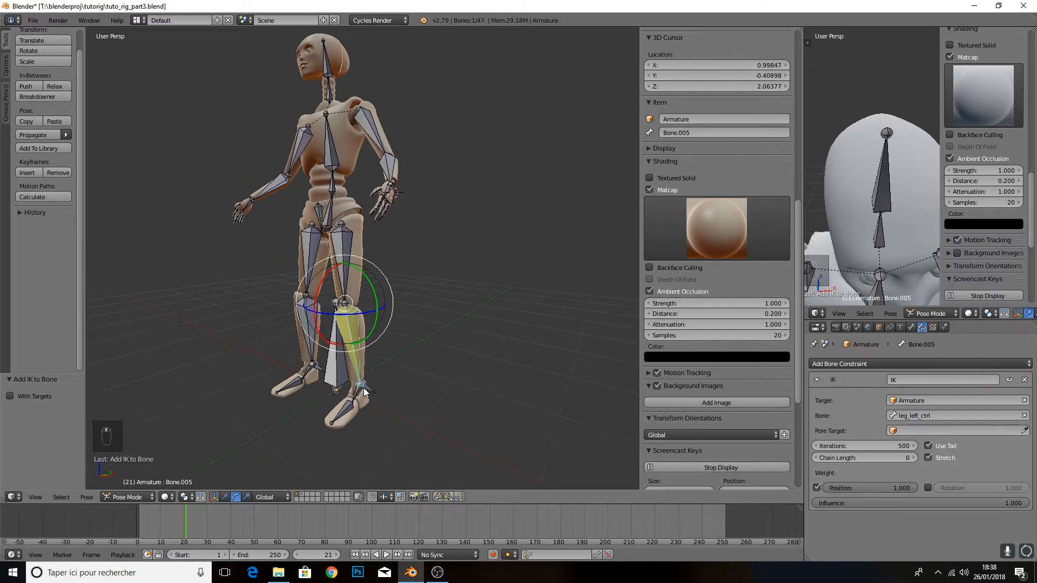
pyautogui.rightClick(364, 388)
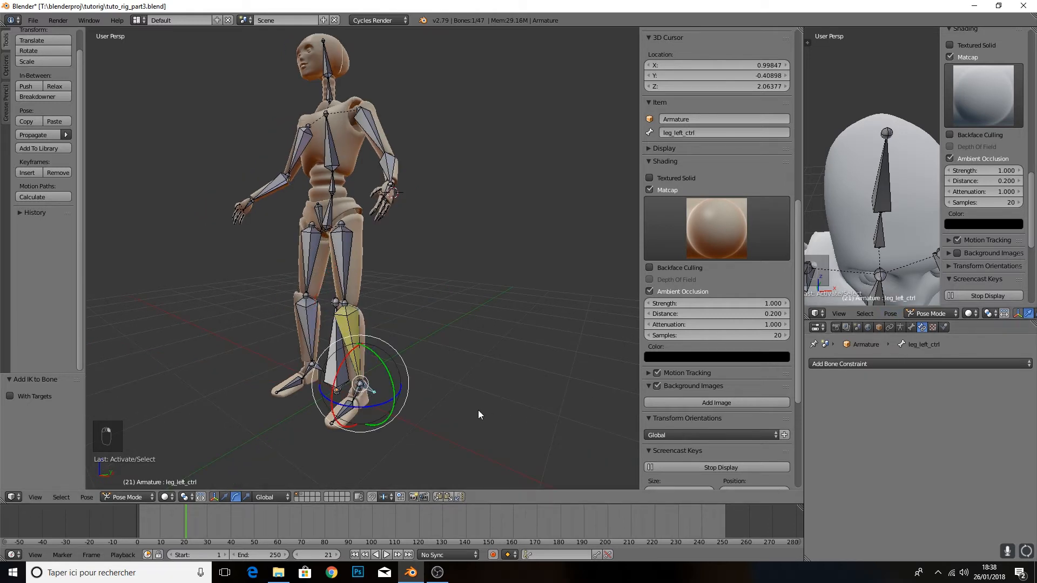
pyautogui.press('g')
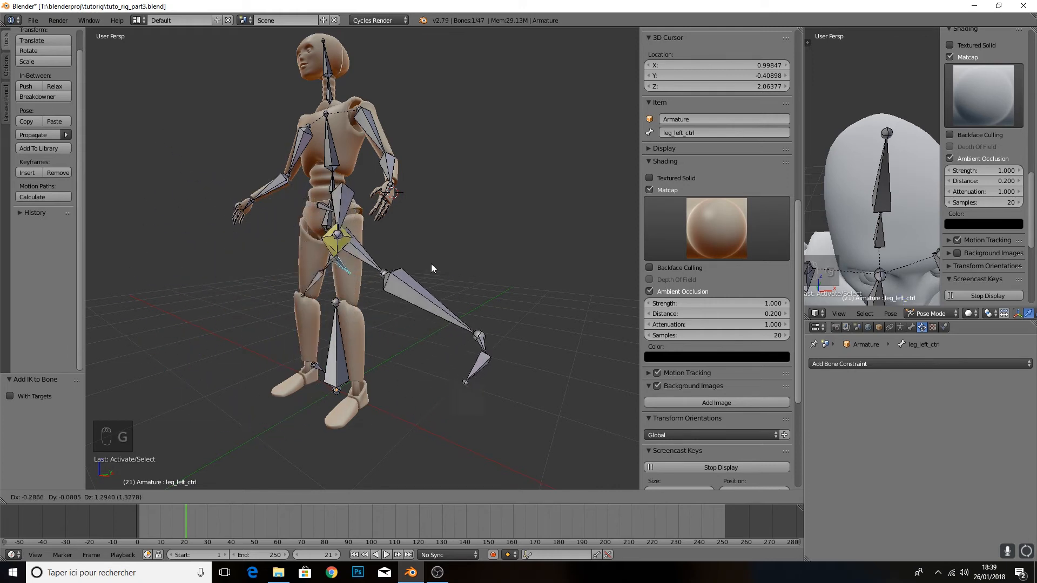
pyautogui.rightClick(391, 275)
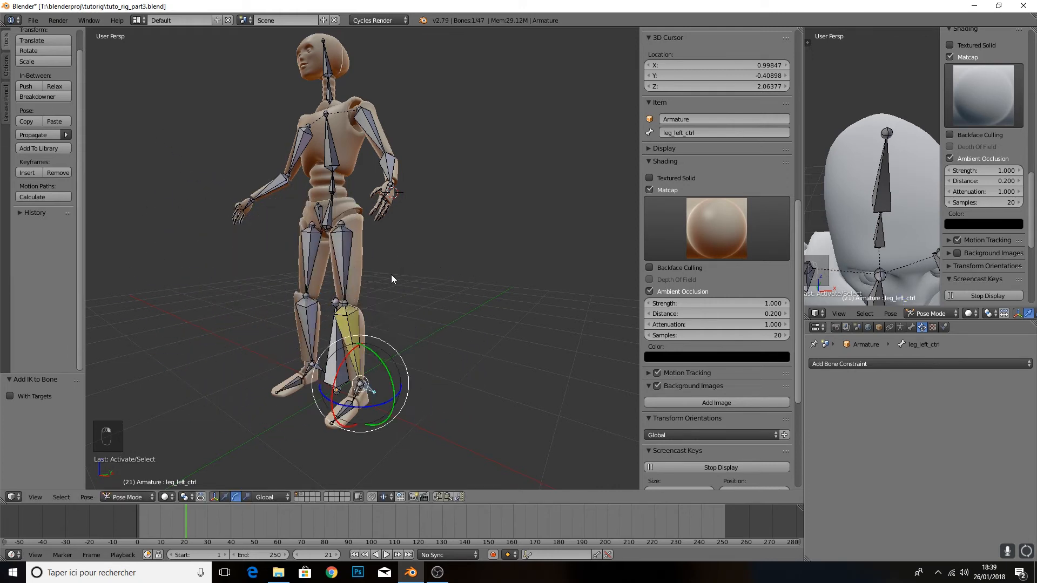
pyautogui.rightClick(351, 323)
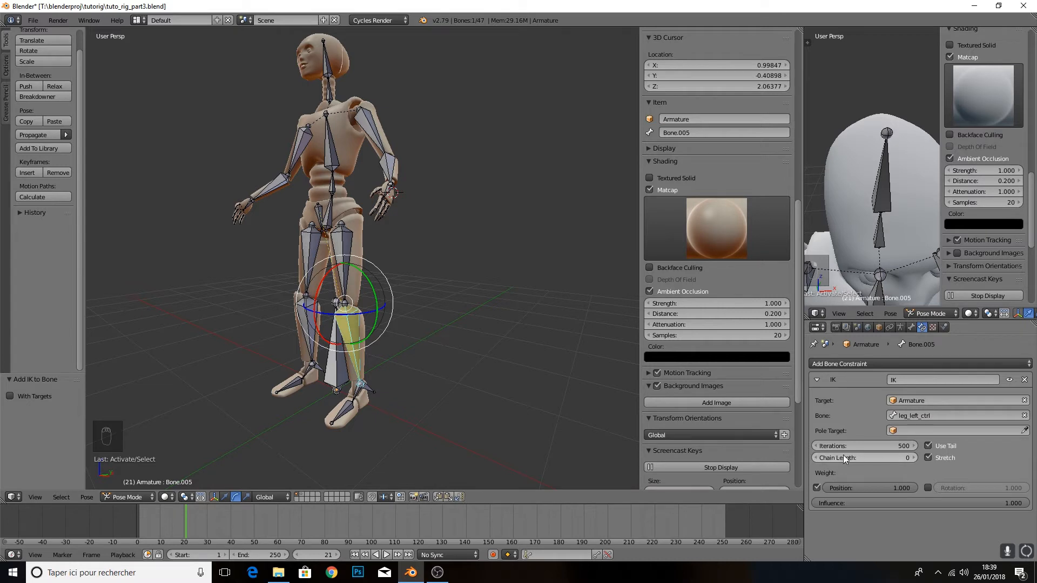
pyautogui.rightClick(363, 385)
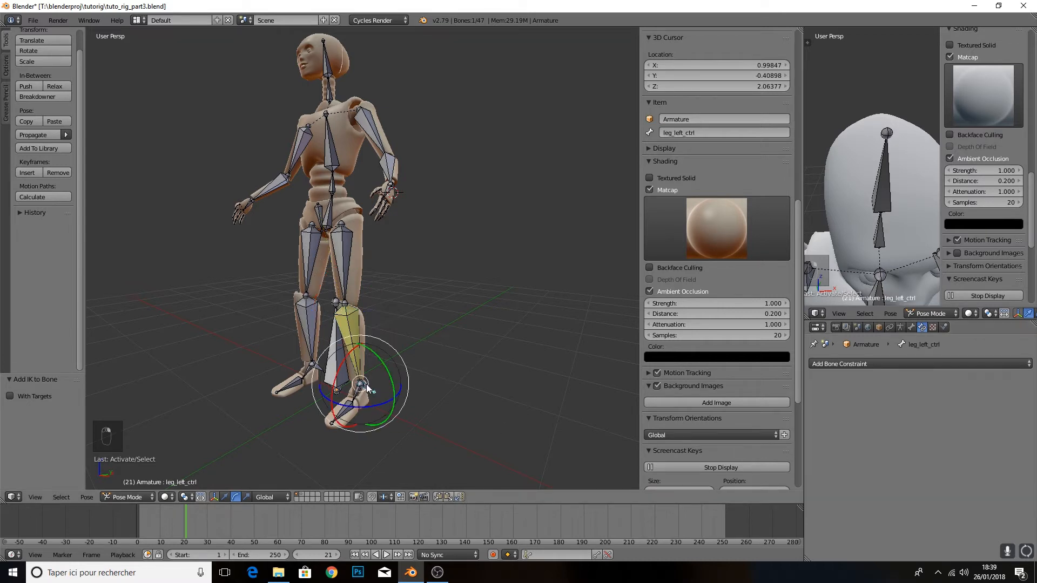
pyautogui.press('g')
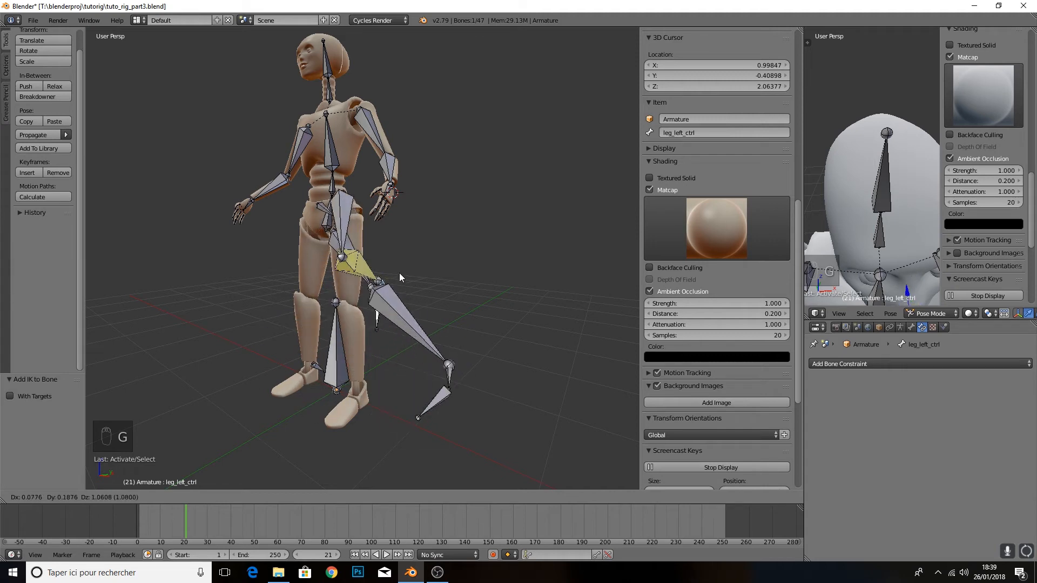
pyautogui.rightClick(378, 330)
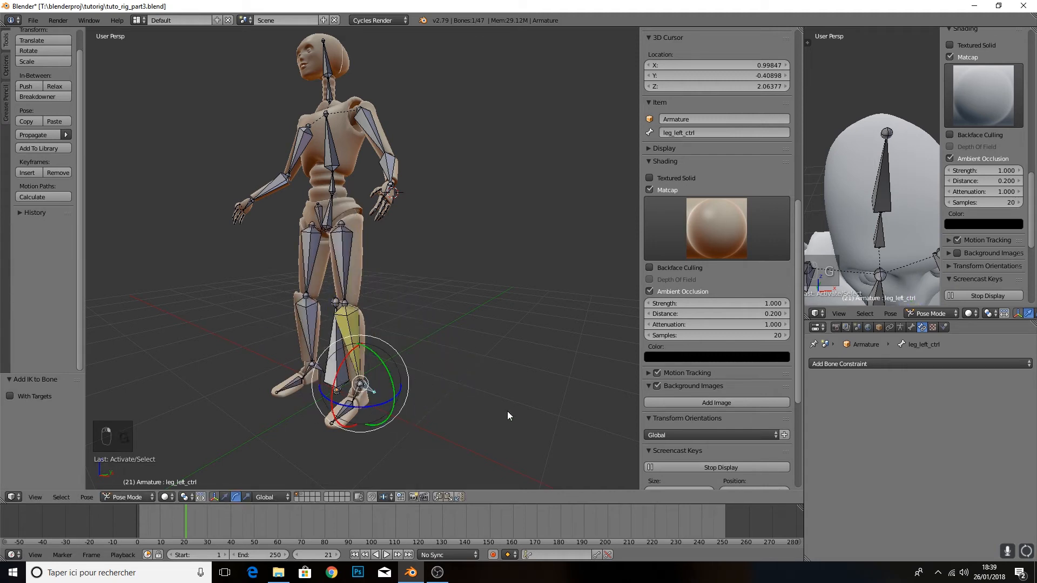
# Set the chain length of the left shin's IK constraint to 2
pyautogui.rightClick(354, 339)
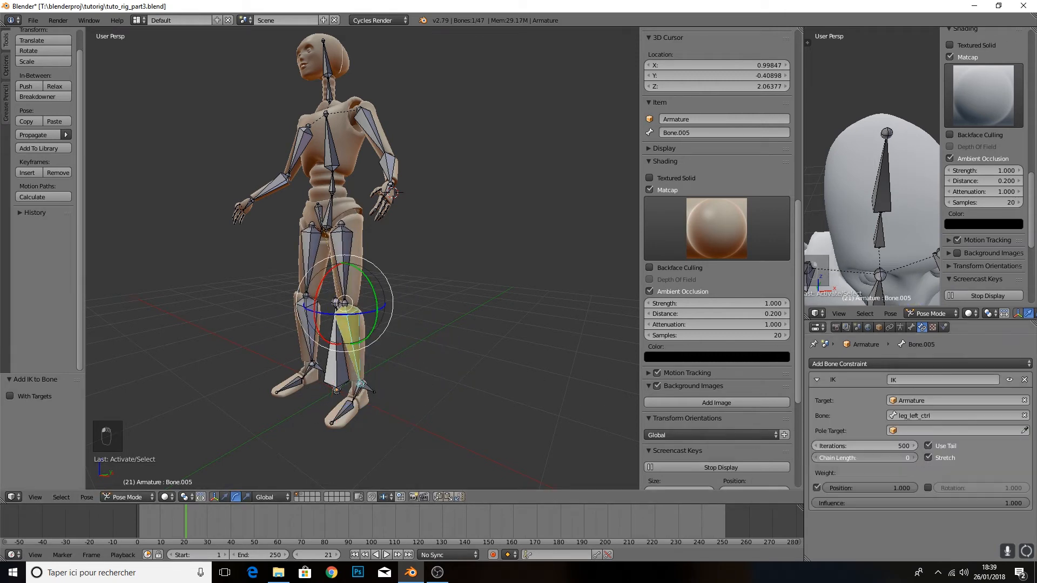
pyautogui.click(914, 458)
pyautogui.click(914, 457)
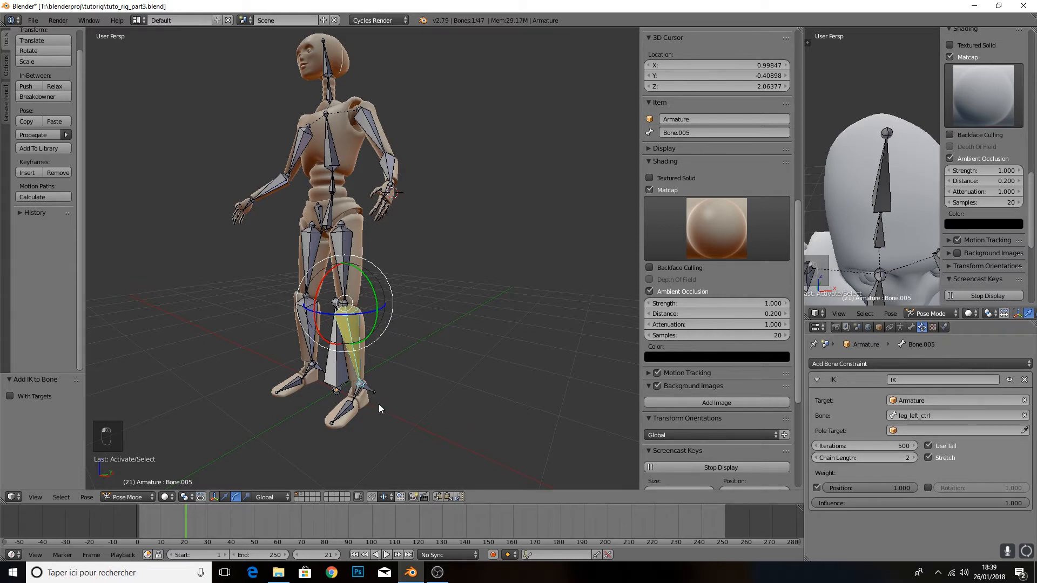
# Test the two-bone IK chain by moving leg_left_ctrl from several viewing angles, cancelling every move
pyautogui.rightClick(367, 393)
pyautogui.press('g')
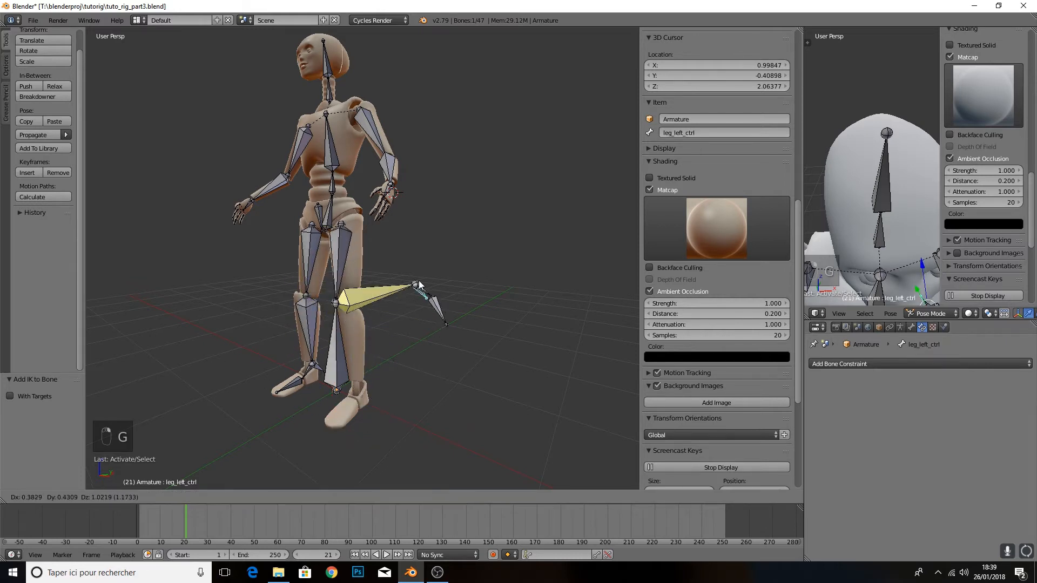
pyautogui.rightClick(462, 348)
pyautogui.moveTo(461, 348); pyautogui.dragTo(422, 426, button='middle')
pyautogui.press('g')
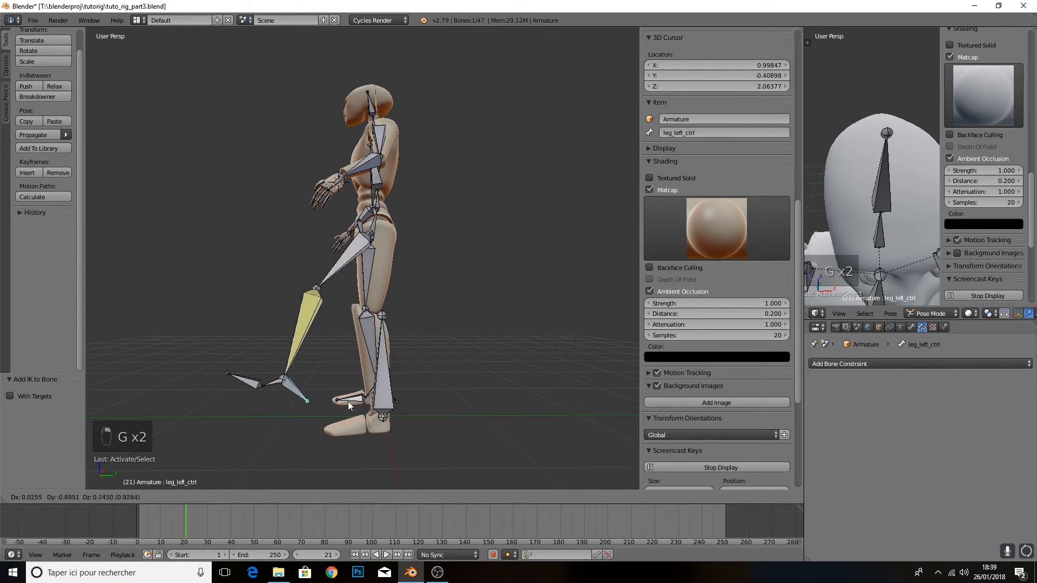
pyautogui.rightClick(429, 292)
pyautogui.moveTo(349, 313); pyautogui.dragTo(475, 339, button='middle')
pyautogui.press('g')
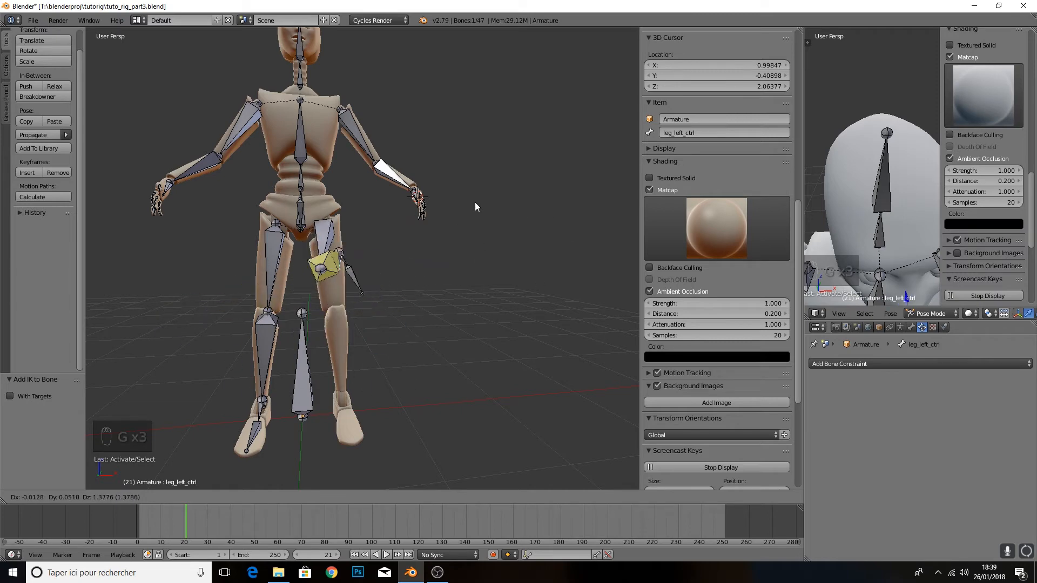
pyautogui.rightClick(456, 254)
pyautogui.moveTo(456, 303); pyautogui.dragTo(395, 321, button='middle')
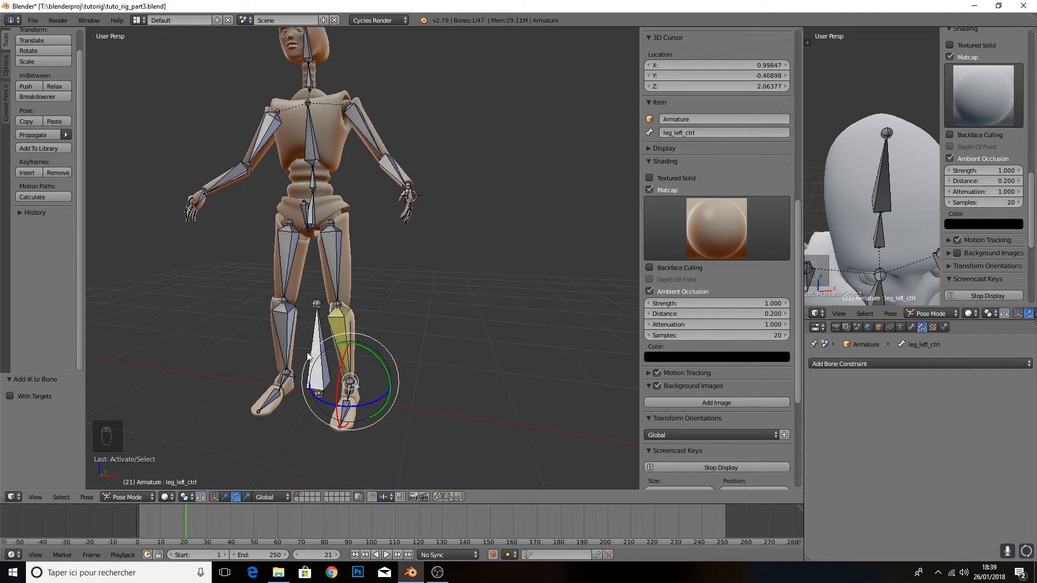
# Add an IK constraint without targets to the right shin bone
pyautogui.rightClick(283, 325)
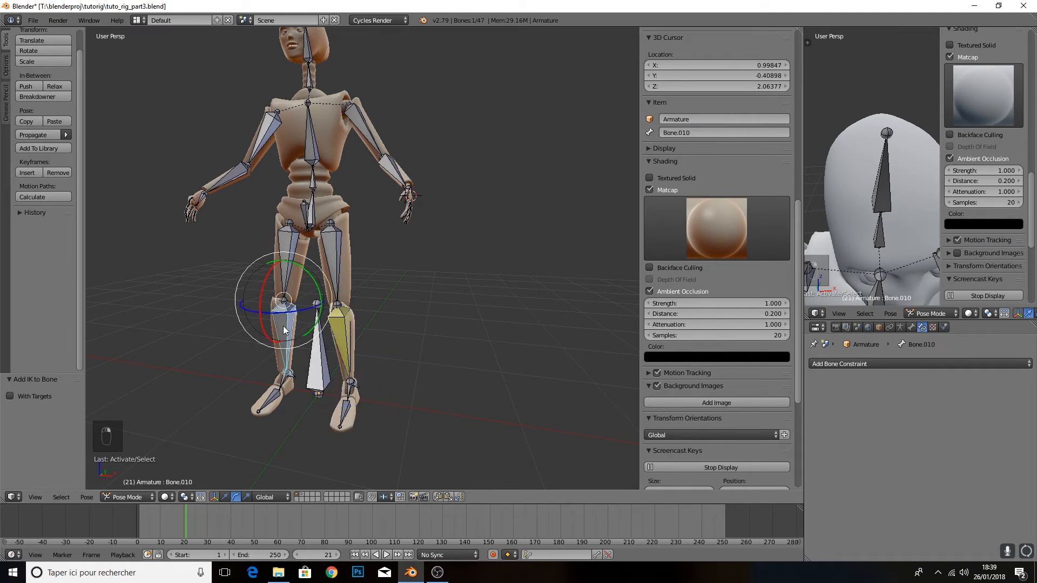
pyautogui.moveTo(283, 325); pyautogui.dragTo(383, 326, button='middle')
pyautogui.hotkey('shift', 'i')
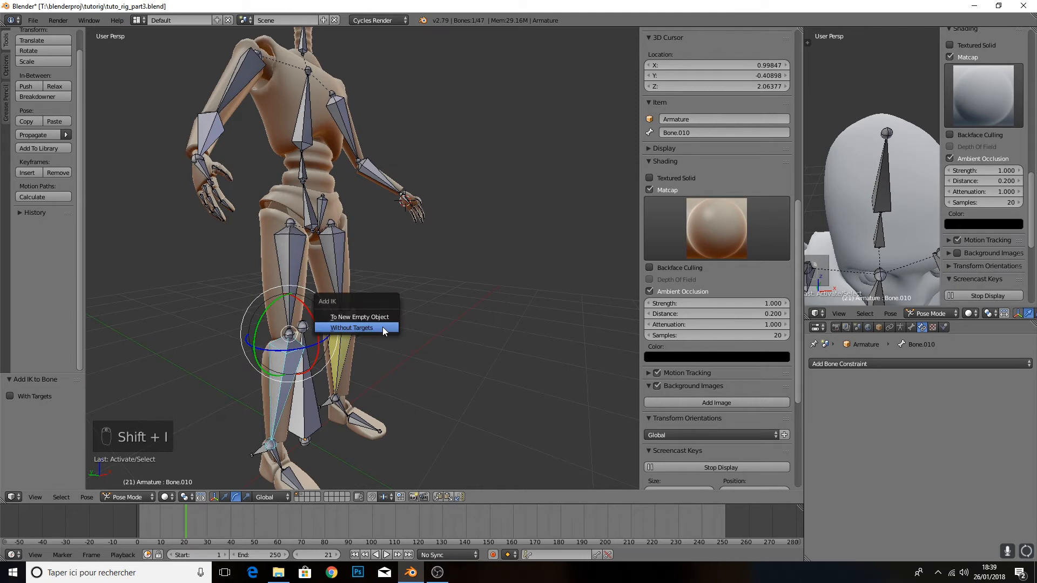
pyautogui.click(383, 326)
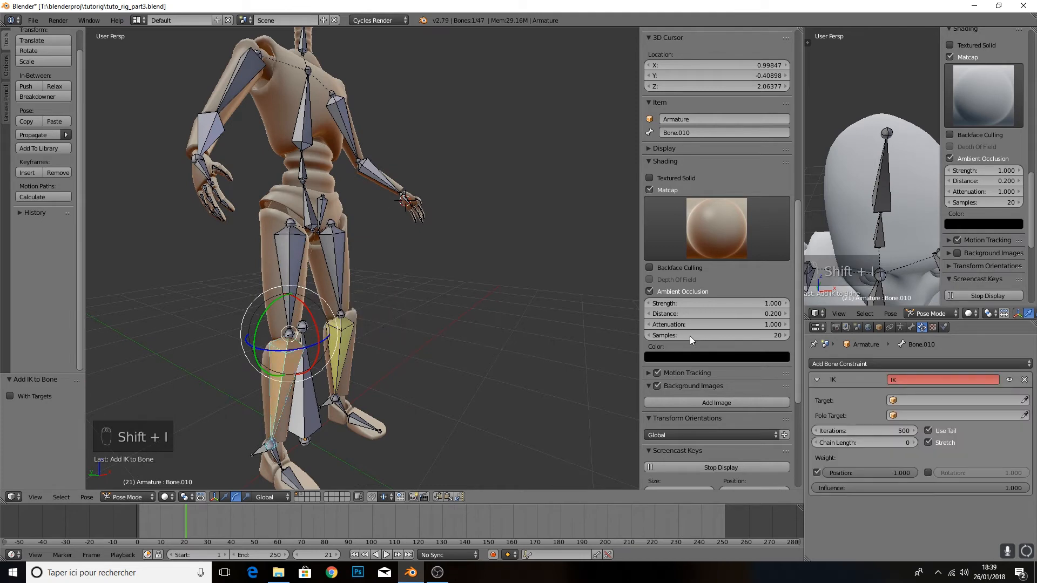
# Target the right shin's IK constraint at the Armature object's leg_right_ctrl bone
pyautogui.click(900, 401)
pyautogui.click(902, 414)
pyautogui.click(906, 414)
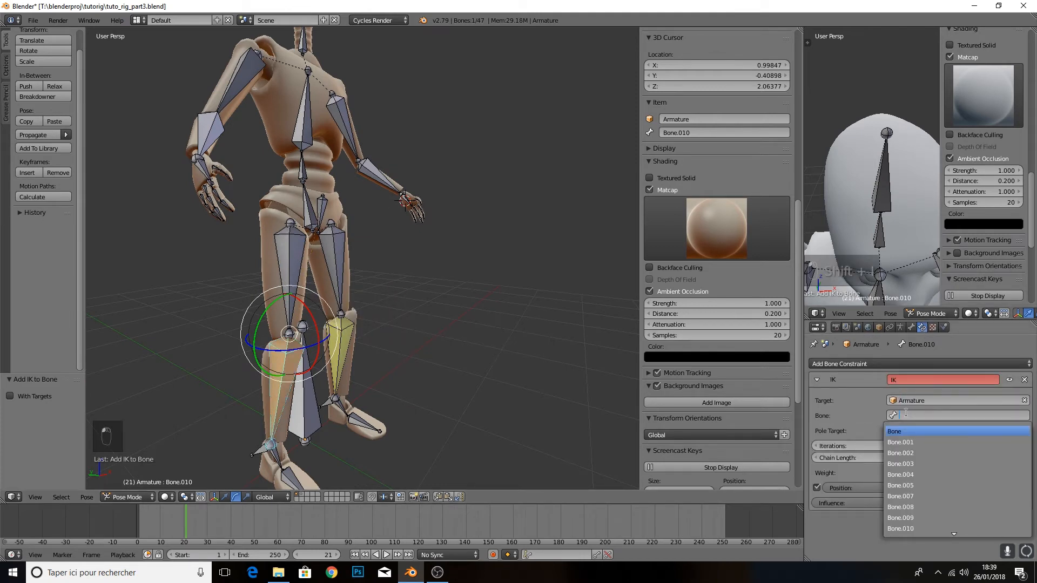
pyautogui.write('leg')
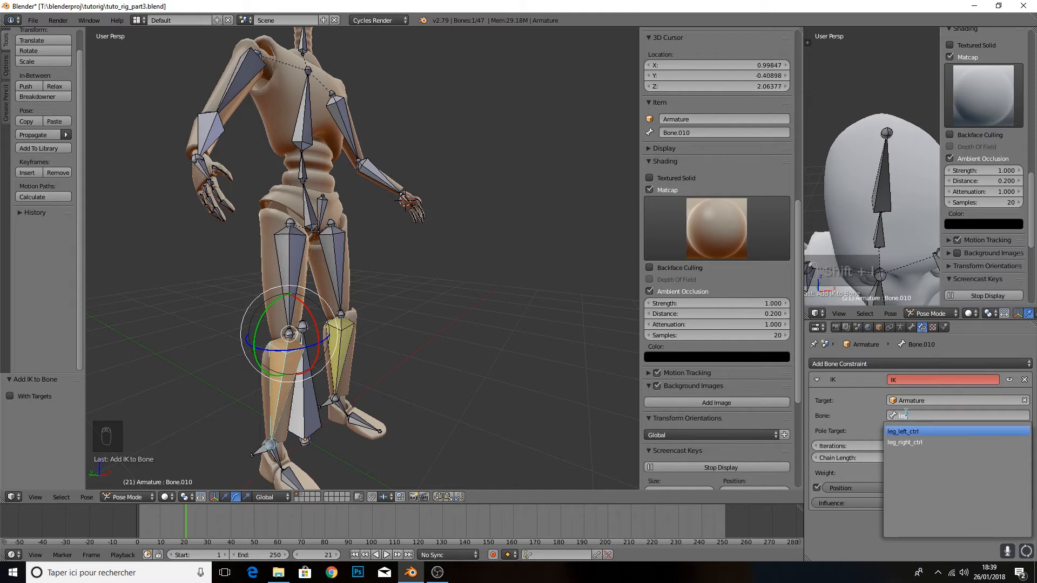
pyautogui.click(904, 442)
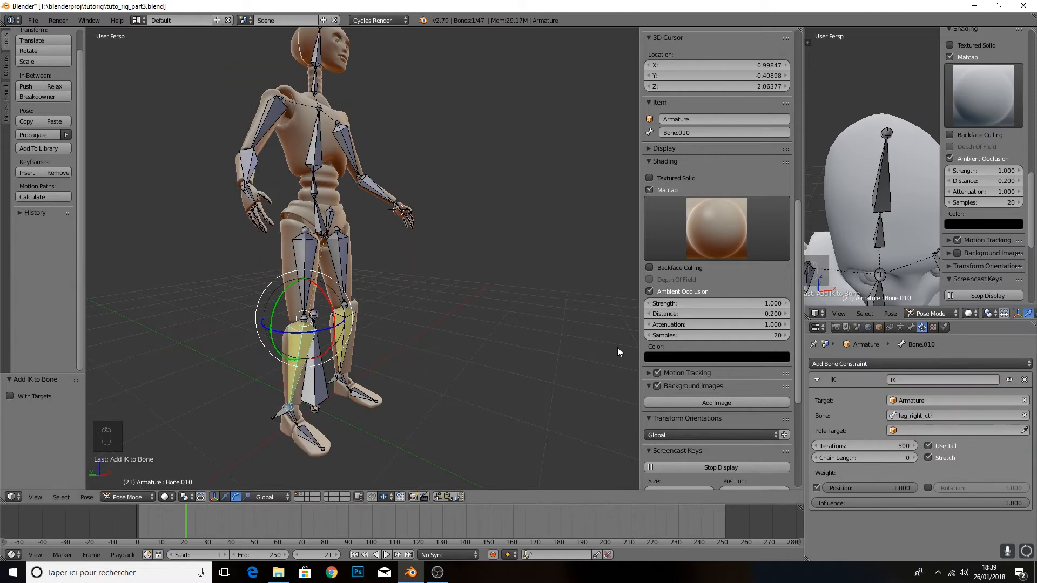
# Test the right leg's IK by moving leg_right_ctrl and cancelling the move
pyautogui.moveTo(617, 347); pyautogui.dragTo(367, 335, button='middle')
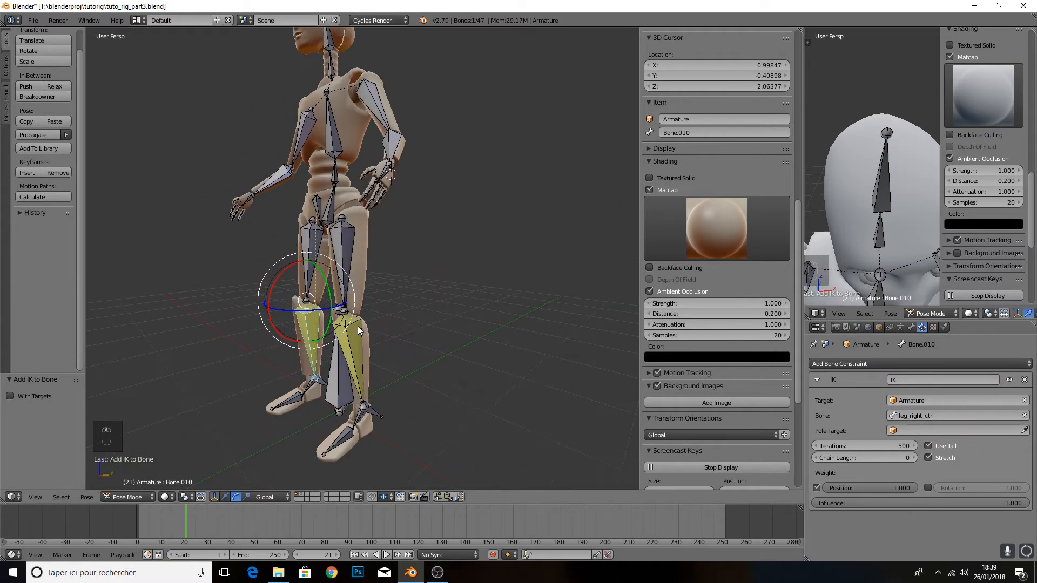
pyautogui.click(378, 417)
pyautogui.click(318, 386)
pyautogui.click(323, 386)
pyautogui.press('g')
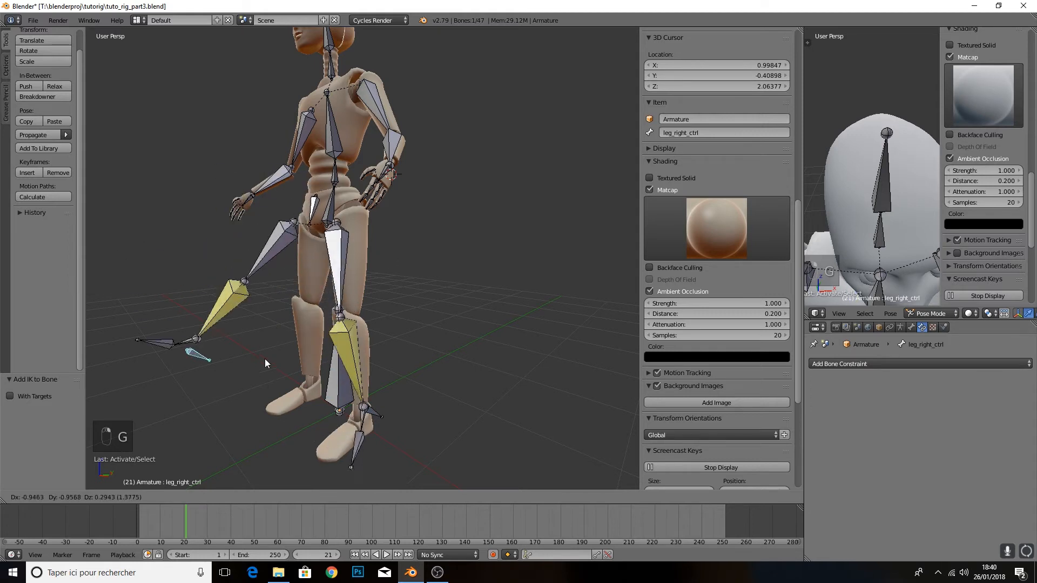
pyautogui.rightClick(342, 361)
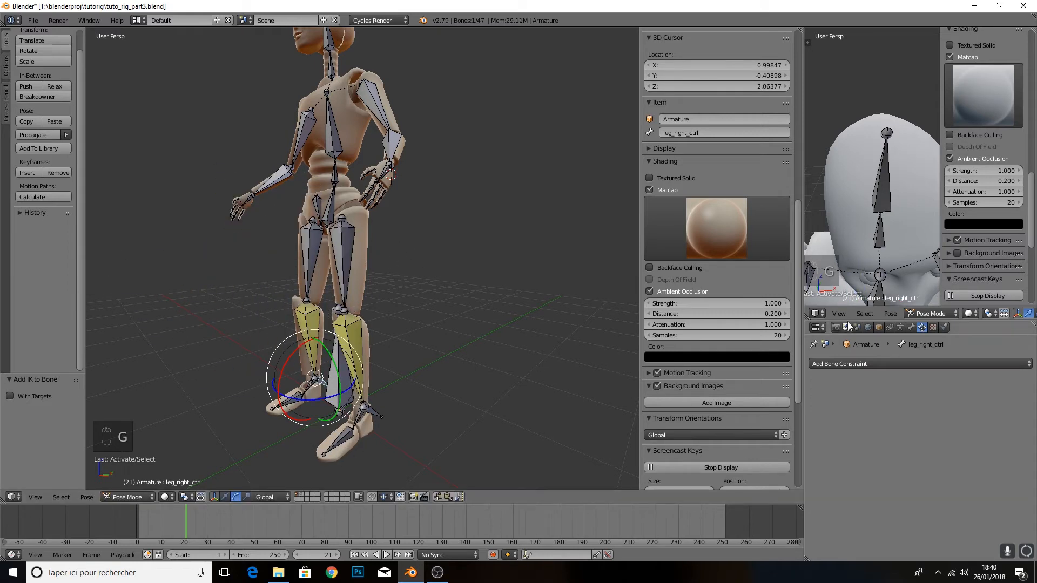
# Set the chain length of the right shin's IK constraint to 2
pyautogui.click(312, 345)
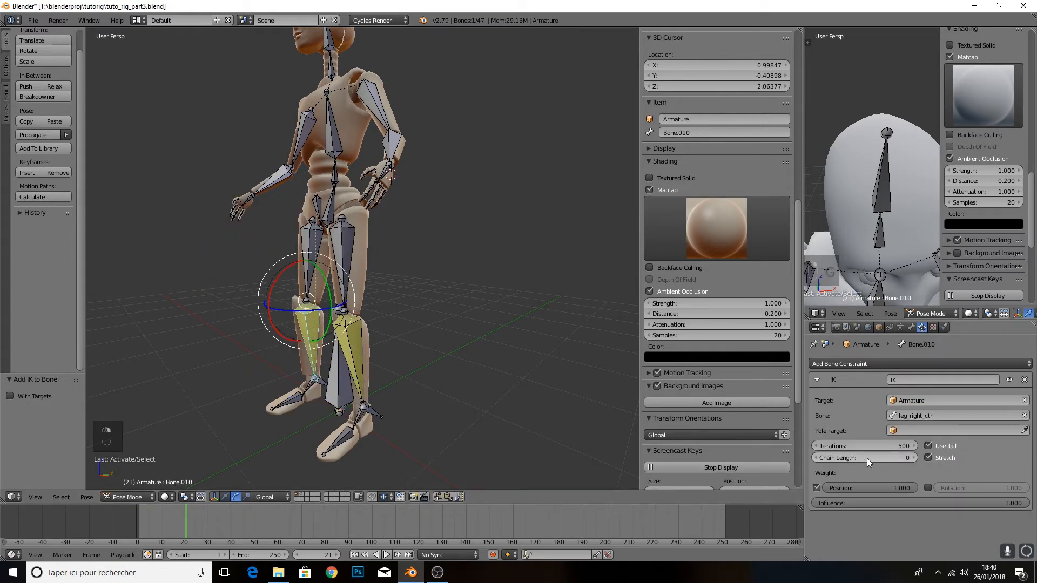
pyautogui.click(914, 458)
pyautogui.click(914, 458)
# Test the right leg's two-bone IK chain by moving leg_right_ctrl from the front, cancelling the move
pyautogui.moveTo(422, 302); pyautogui.dragTo(276, 390, button='middle')
pyautogui.rightClick(276, 389)
pyautogui.press('g')
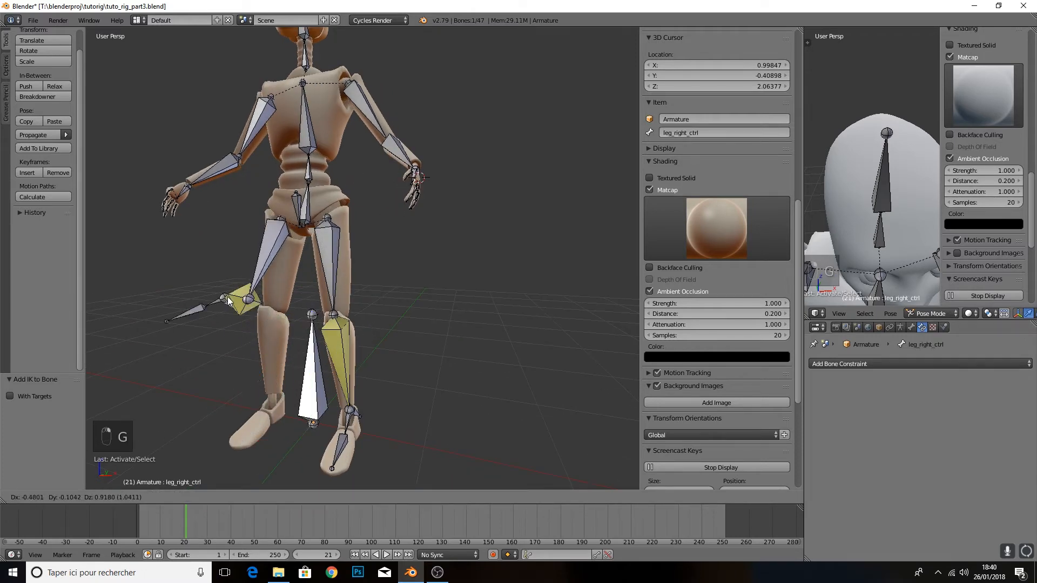
pyautogui.rightClick(264, 286)
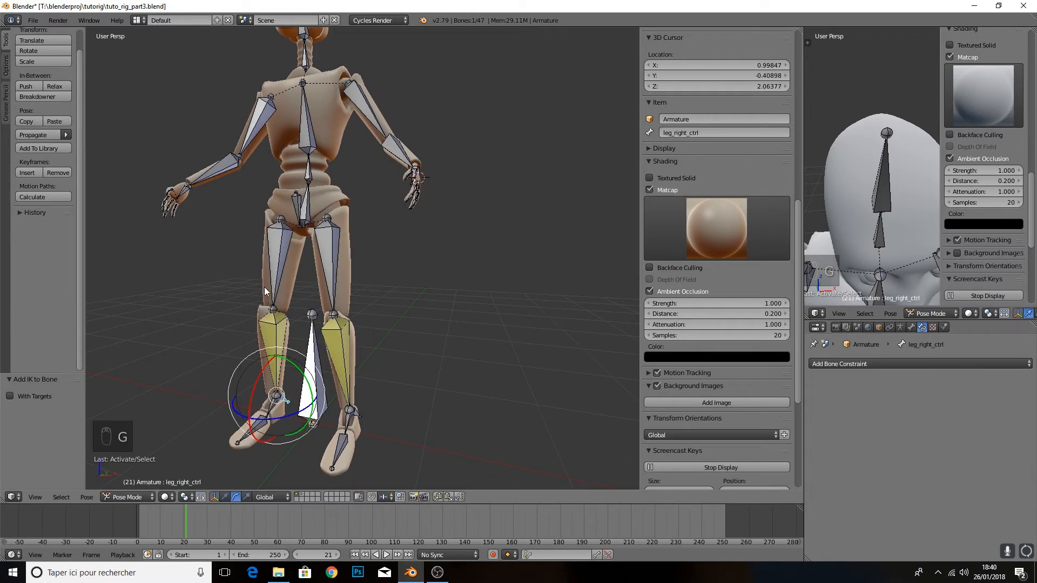
# Test both legs' IK by rotating the pelvis bone about 21.8° around the global Y axis
pyautogui.scroll(-3, 287, 287)
pyautogui.scroll(3, 351, 201)
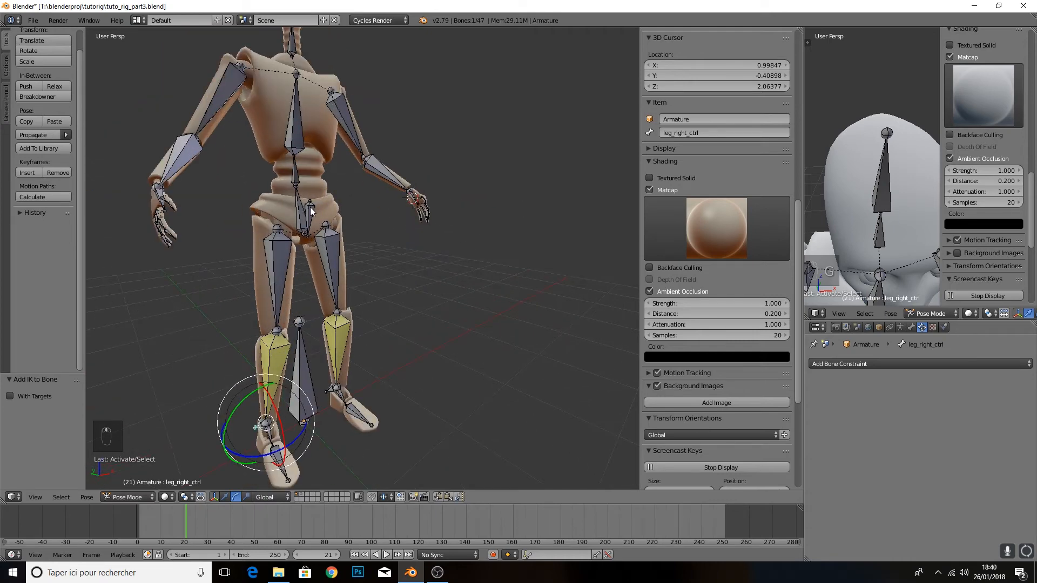
pyautogui.rightClick(310, 206)
pyautogui.scroll(-3, 306, 200)
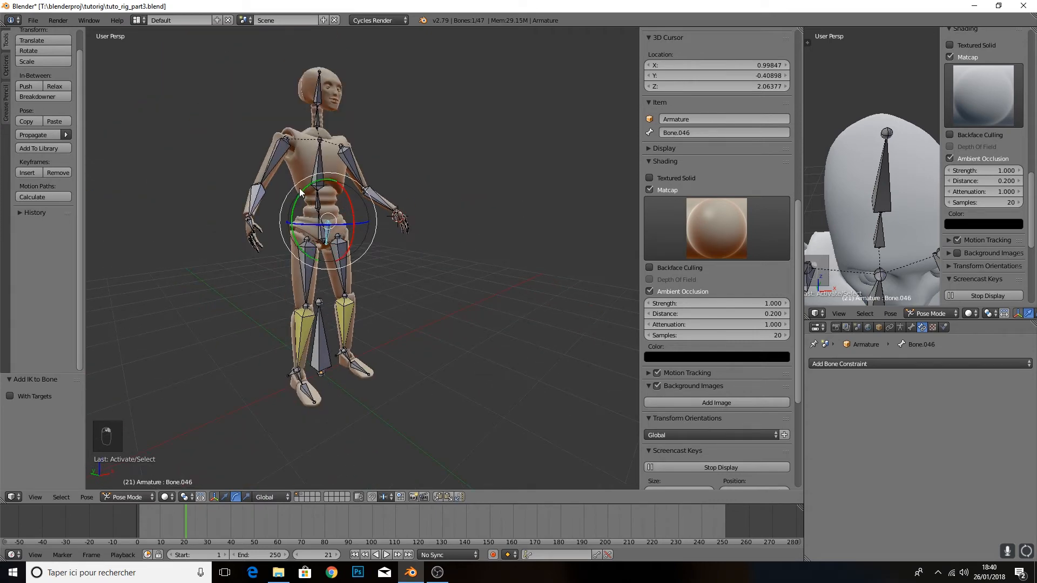
pyautogui.press('r')
pyautogui.press('y')
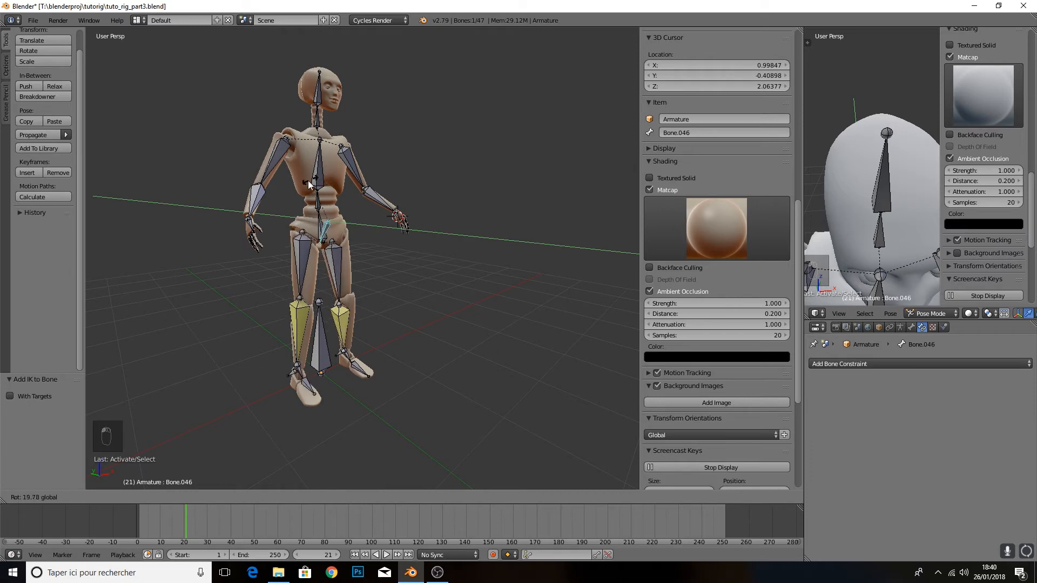
pyautogui.moveTo(307, 182)
pyautogui.mouseDown()
pyautogui.moveTo(291, 209)
pyautogui.moveTo(300, 196)
pyautogui.mouseUp()
pyautogui.moveTo(300, 196); pyautogui.dragTo(335, 198, button='middle')
pyautogui.moveTo(327, 195)
pyautogui.mouseDown()
pyautogui.moveTo(337, 172)
pyautogui.moveTo(313, 198)
pyautogui.moveTo(330, 193)
pyautogui.mouseUp()
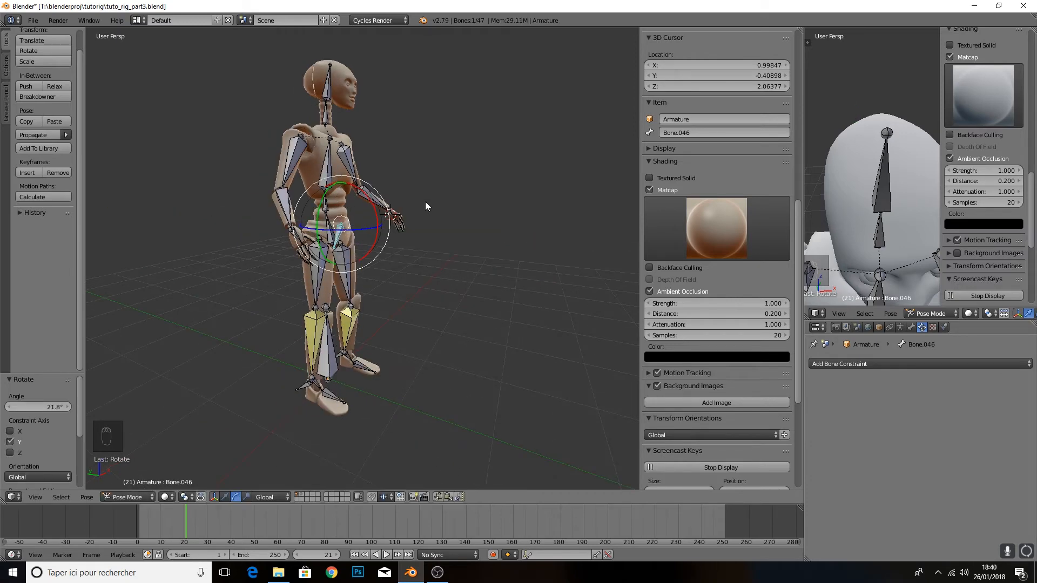
pyautogui.moveTo(426, 202); pyautogui.dragTo(343, 243, button='middle')
pyautogui.scroll(2, 338, 245)
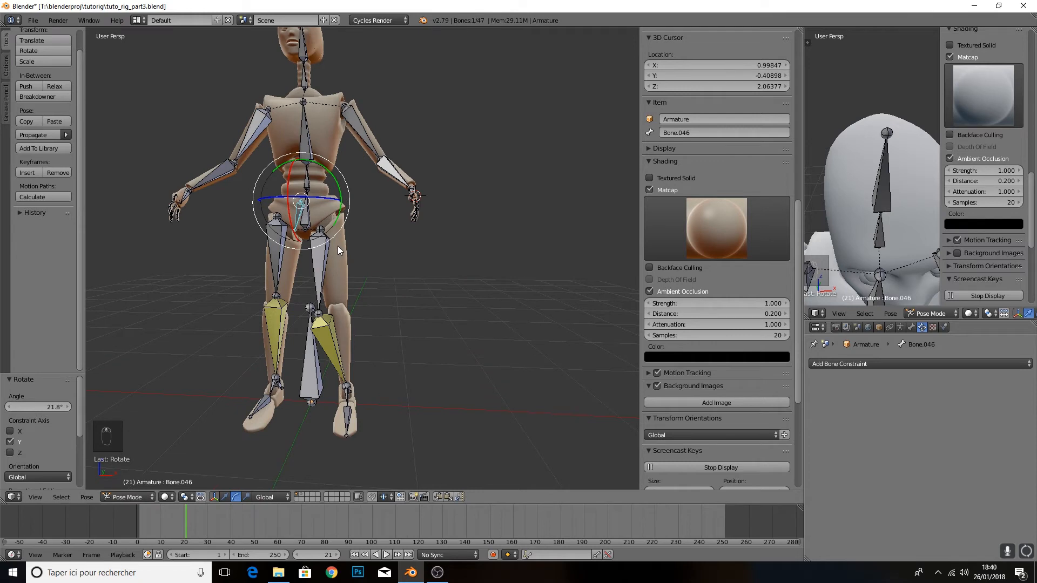
# Clear the pose rotation of all the armature's bones
pyautogui.press('a')
pyautogui.press('a')
pyautogui.press('a')
pyautogui.hotkey('alt', 'r')
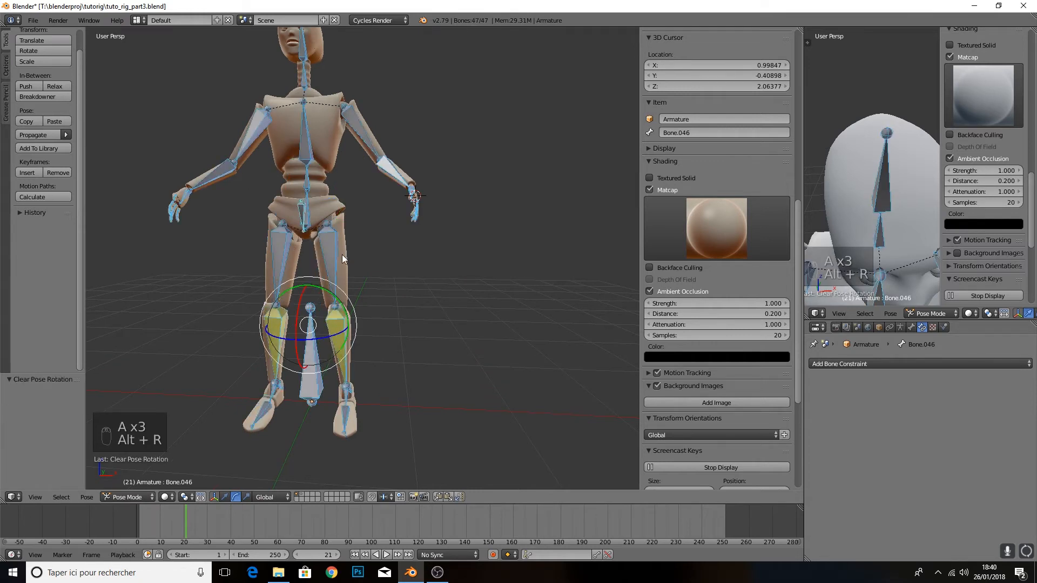
# Switch the armature to Edit Mode and select the knee joints of both legs together
pyautogui.moveTo(342, 255); pyautogui.dragTo(361, 370, button='middle')
pyautogui.rightClick(372, 394)
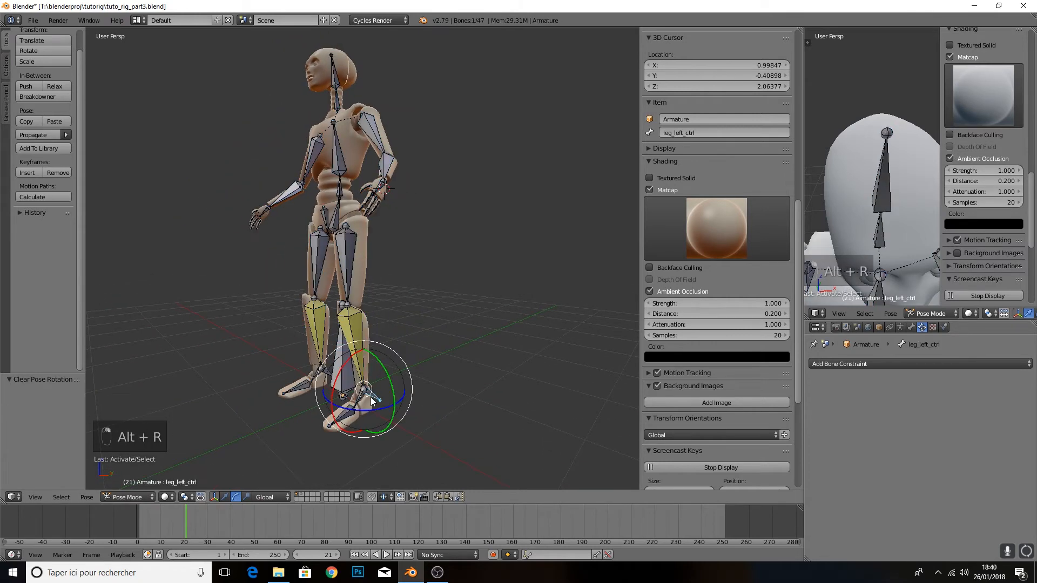
pyautogui.scroll(2, 322, 387)
pyautogui.moveTo(321, 387); pyautogui.dragTo(309, 369, button='middle')
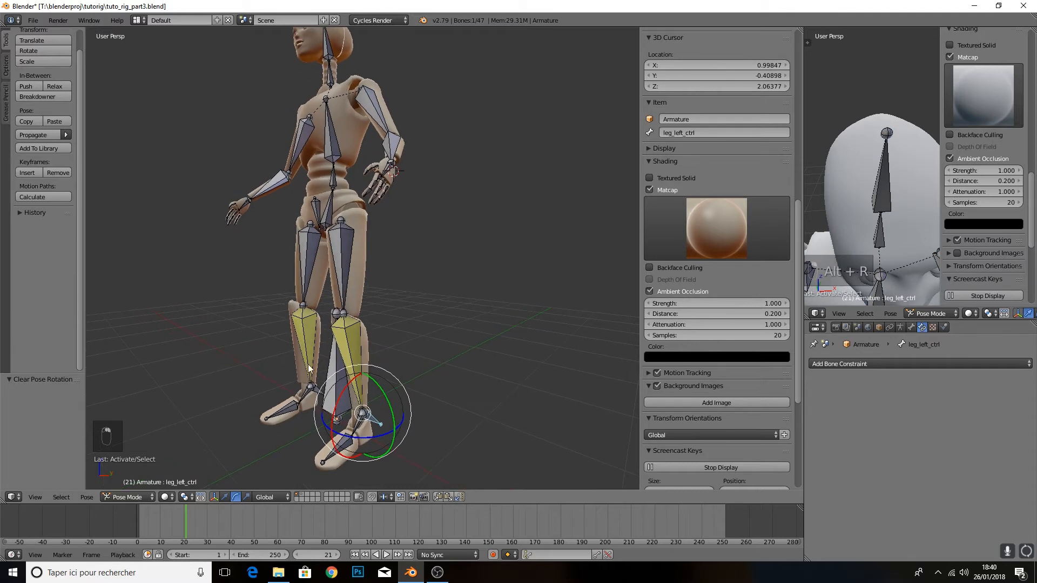
pyautogui.rightClick(342, 316)
pyautogui.click(128, 497)
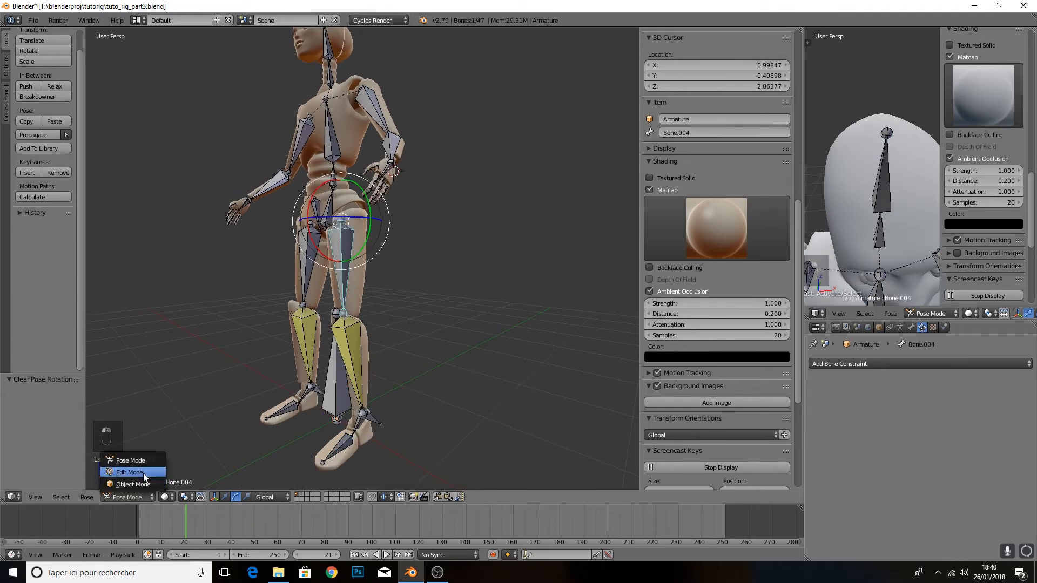
pyautogui.click(142, 471)
pyautogui.rightClick(341, 313)
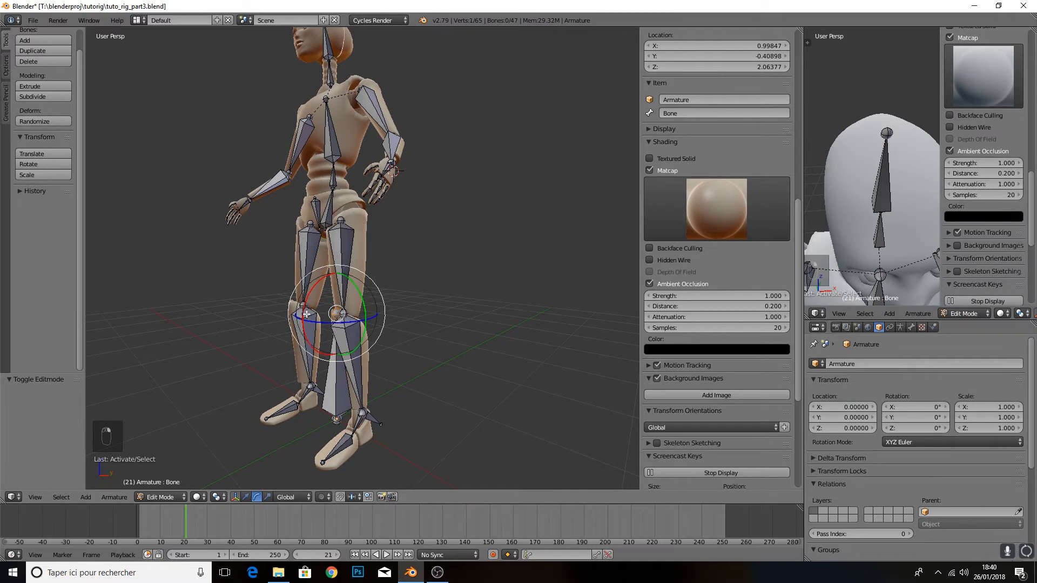
pyautogui.rightClick(309, 306)
pyautogui.keyDown('shift'); pyautogui.rightClick(343, 311); pyautogui.keyUp('shift')
pyautogui.rightClick(346, 315)
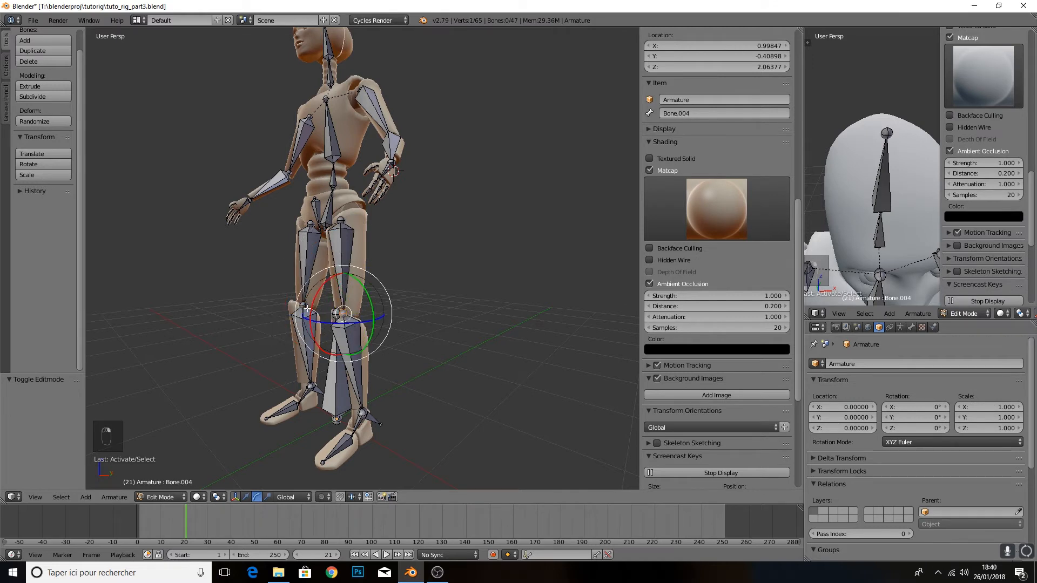
pyautogui.keyDown('shift'); pyautogui.rightClick(299, 305); pyautogui.keyUp('shift')
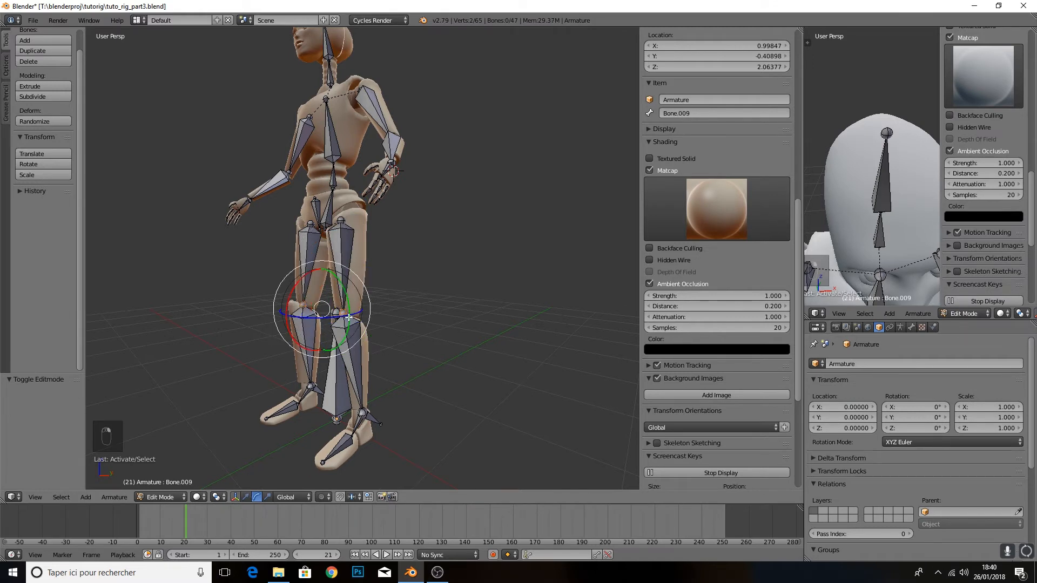
# Extrude a bone about 0.52 units long from each knee joint, pointing straight forward along the Y axis
pyautogui.click(247, 497)
pyautogui.moveTo(374, 341); pyautogui.dragTo(339, 342, button='middle')
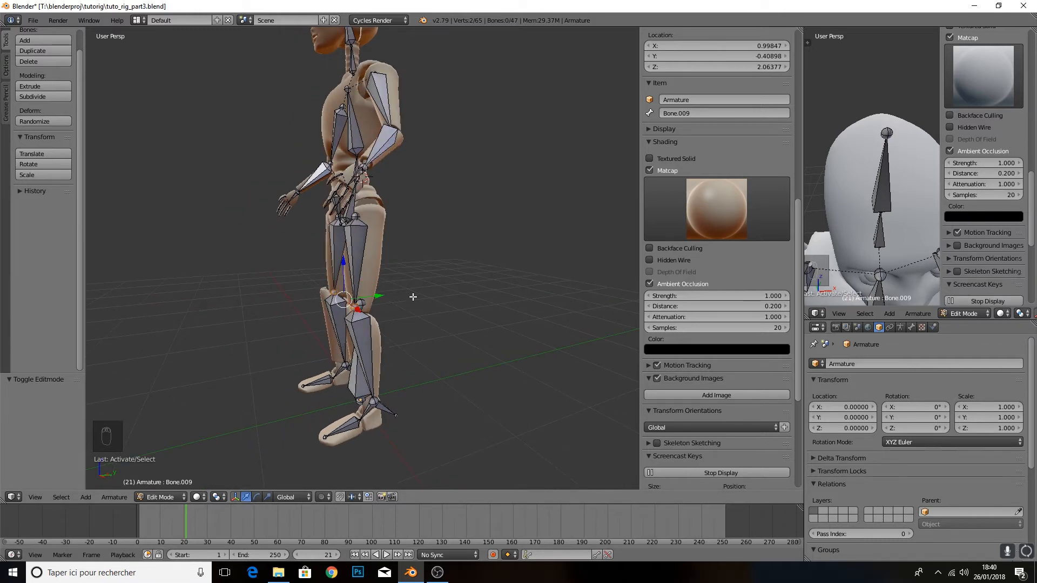
pyautogui.press('e')
pyautogui.rightClick(375, 304)
pyautogui.moveTo(382, 296); pyautogui.dragTo(332, 308)
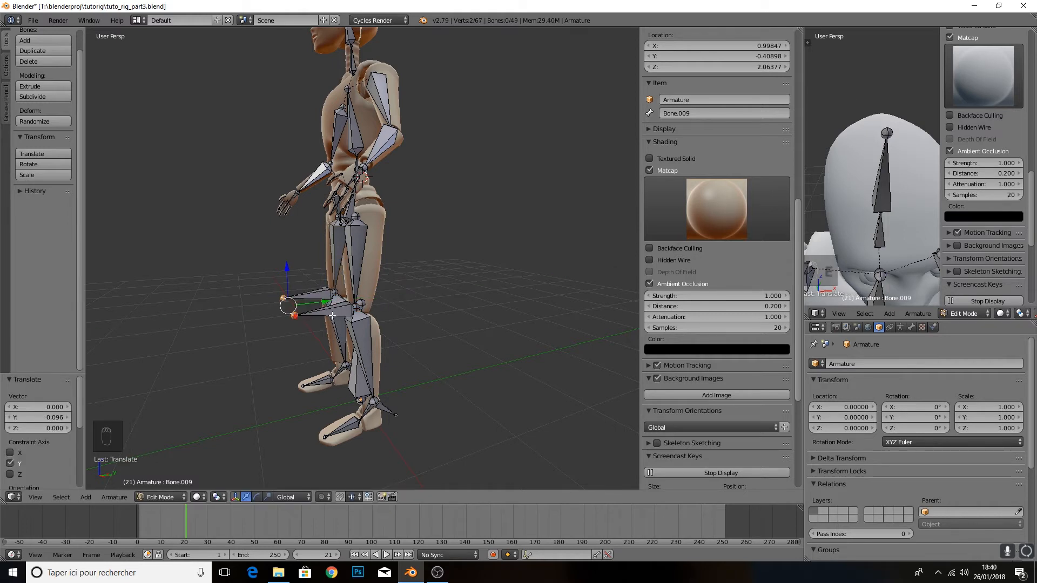
# Clear the parents of both new knee bones and move them -0.477 along Y, in front of the legs
pyautogui.rightClick(332, 313)
pyautogui.keyDown('shift'); pyautogui.rightClick(327, 294); pyautogui.keyUp('shift')
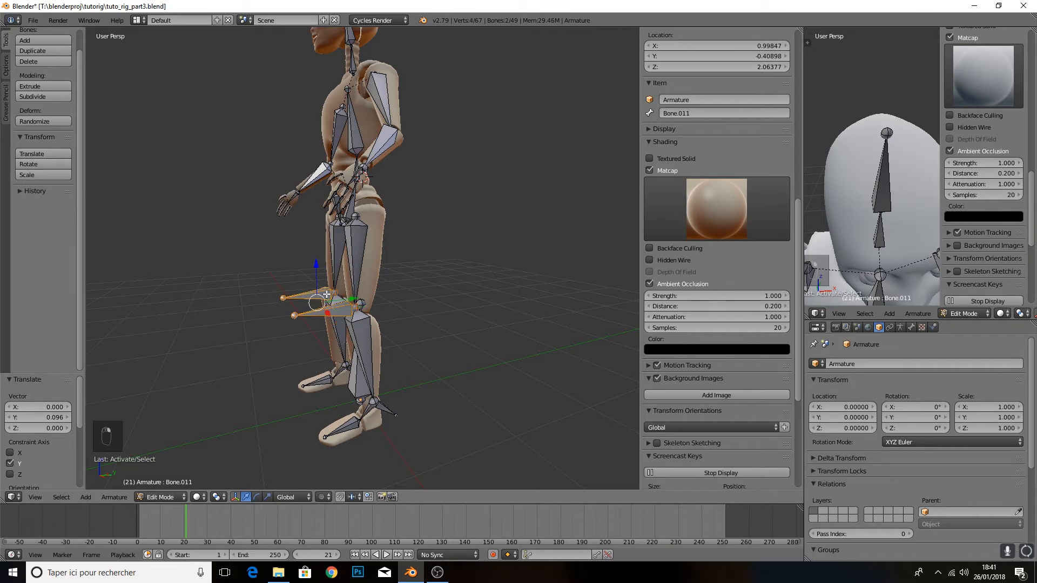
pyautogui.hotkey('alt', 'p')
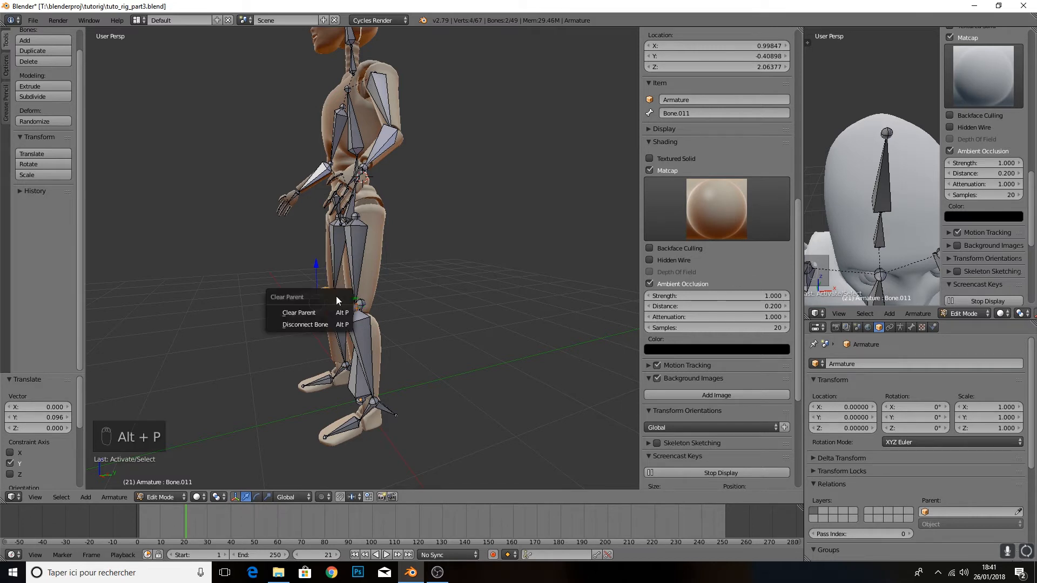
pyautogui.click(311, 309)
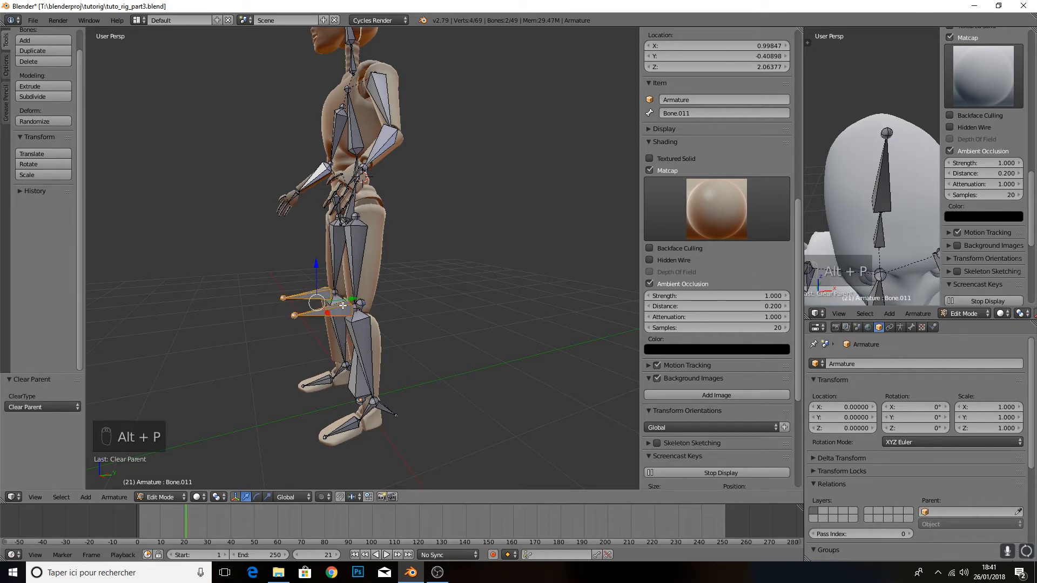
pyautogui.moveTo(351, 298); pyautogui.dragTo(296, 300)
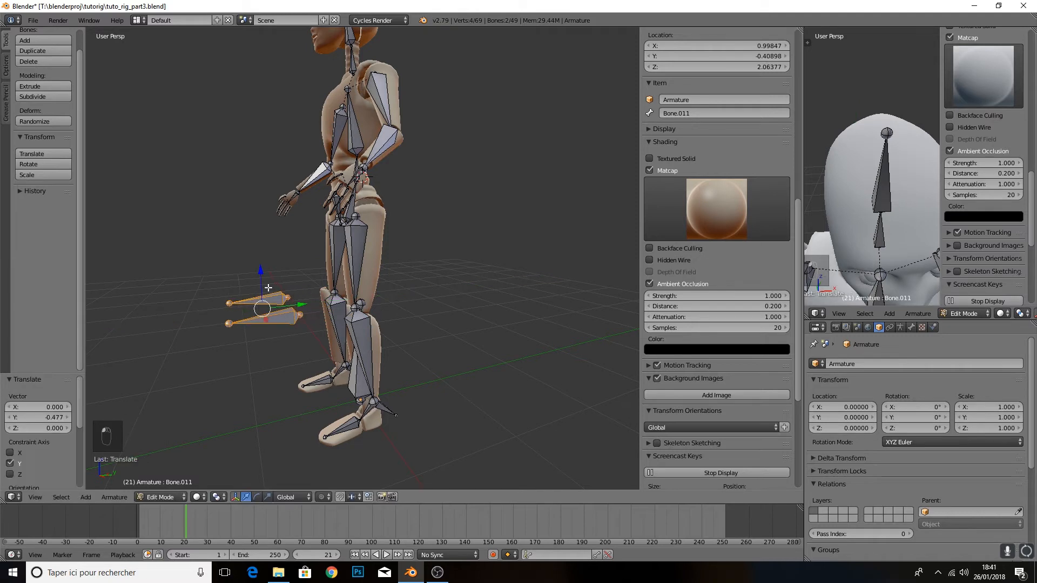
# Disable Deform for both new bones in front of the knees
pyautogui.click(288, 324)
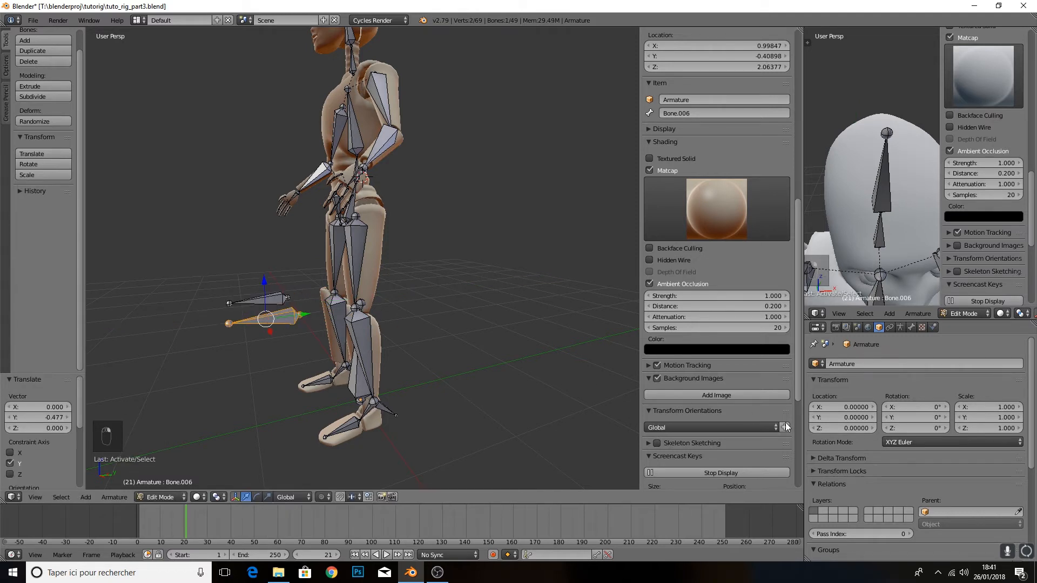
pyautogui.click(911, 327)
pyautogui.click(900, 328)
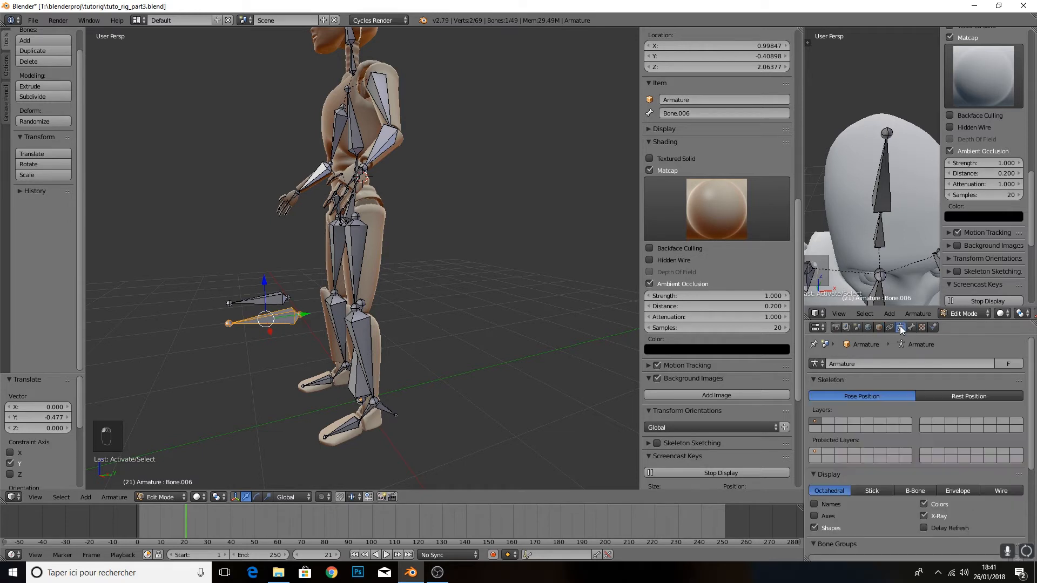
pyautogui.click(911, 328)
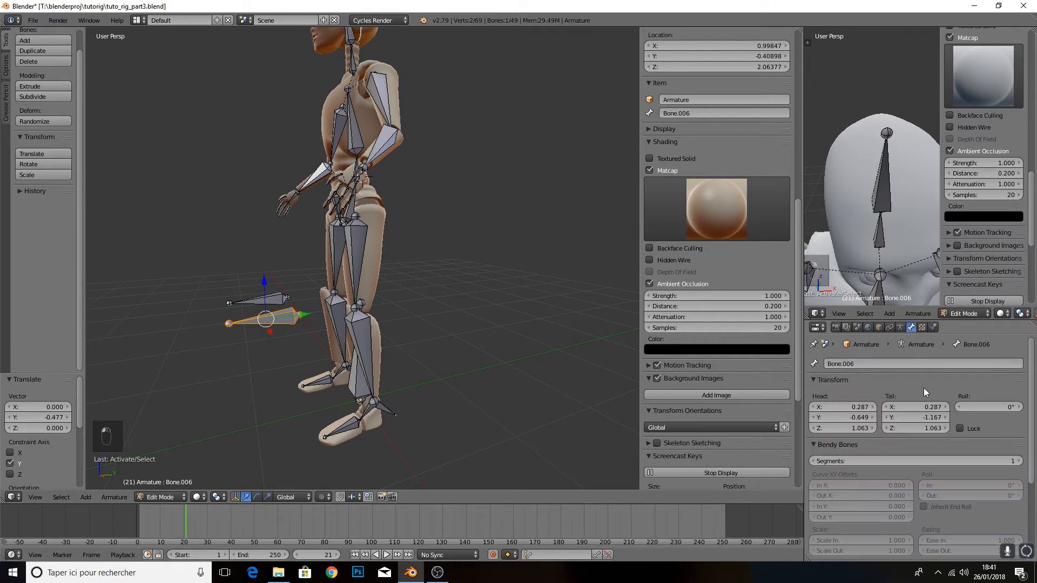
pyautogui.scroll(-2, 933, 385)
pyautogui.scroll(-4, 933, 385)
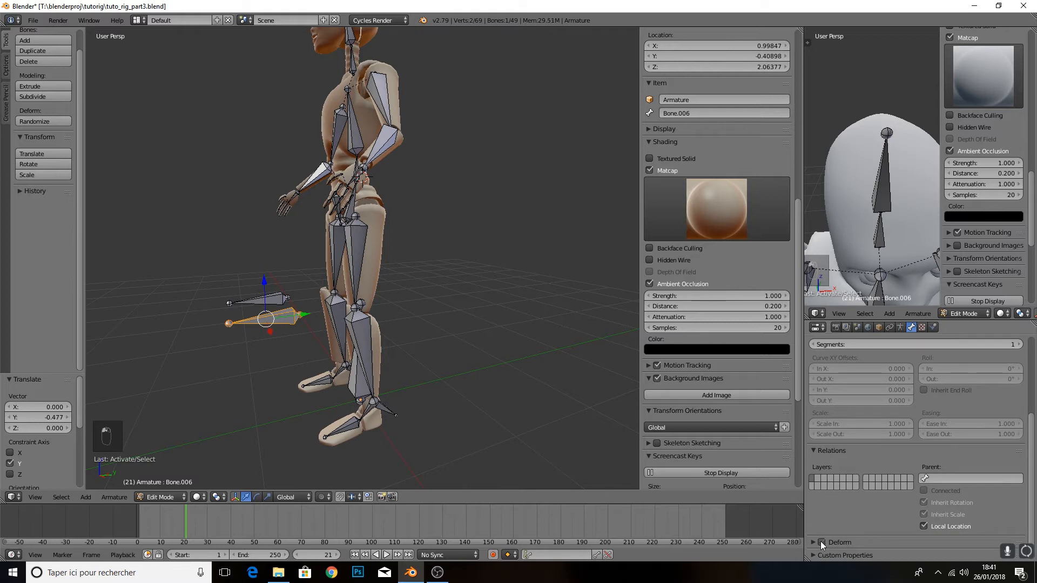
pyautogui.rightClick(270, 300)
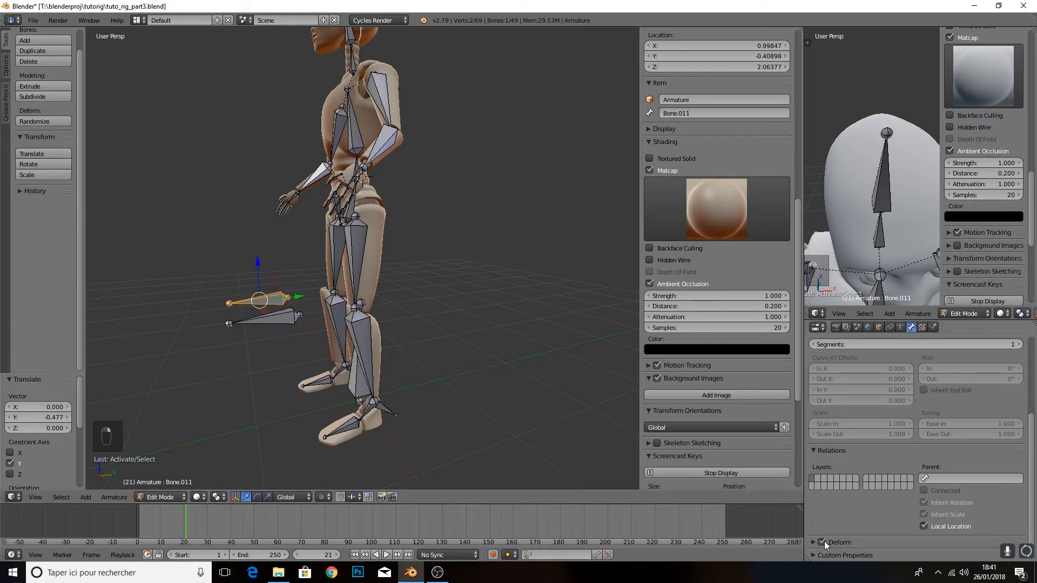
# Disable Deform for the ankle control bones leg_left_ctrl and leg_right_ctrl
pyautogui.rightClick(390, 411)
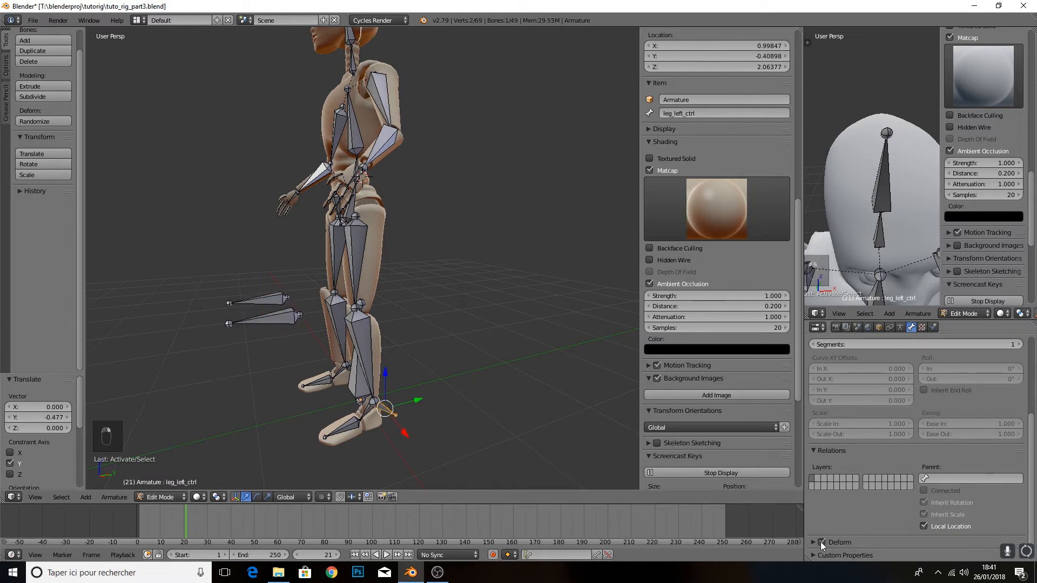
pyautogui.moveTo(403, 355); pyautogui.dragTo(388, 324, button='middle')
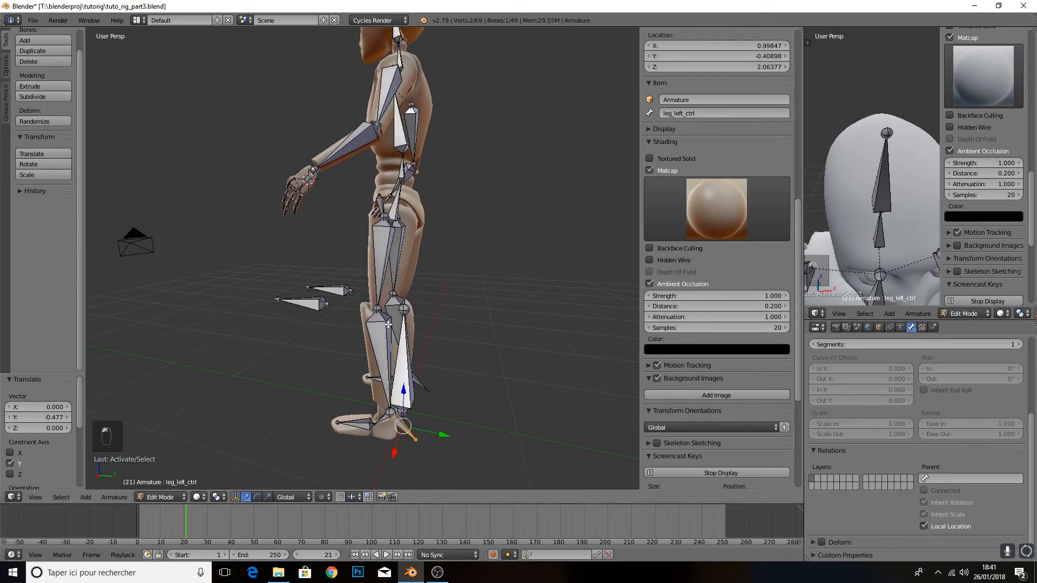
pyautogui.rightClick(421, 380)
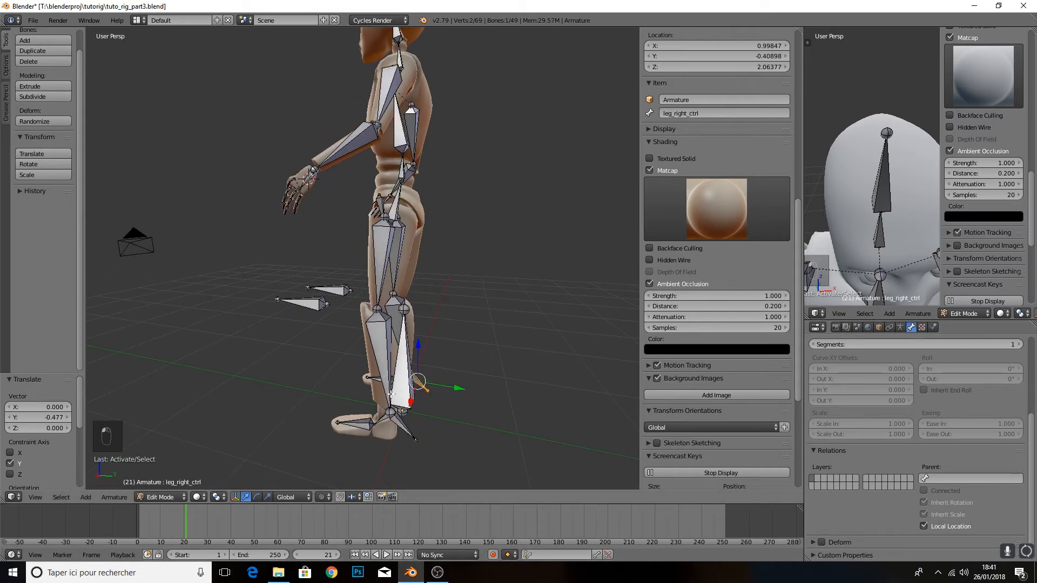
# Extrude a bone about 0.55 units long from each elbow joint, pointing straight backward along the Y axis
pyautogui.scroll(-3, 428, 380)
pyautogui.moveTo(390, 395); pyautogui.dragTo(401, 297, button='middle')
pyautogui.scroll(2, 432, 162)
pyautogui.keyDown('shift'); pyautogui.moveTo(435, 157); pyautogui.dragTo(432, 237, button='middle'); pyautogui.keyUp('shift')
pyautogui.moveTo(432, 237); pyautogui.dragTo(383, 262, button='middle')
pyautogui.rightClick(367, 255)
pyautogui.rightClick(370, 252)
pyautogui.scroll(3, 430, 258)
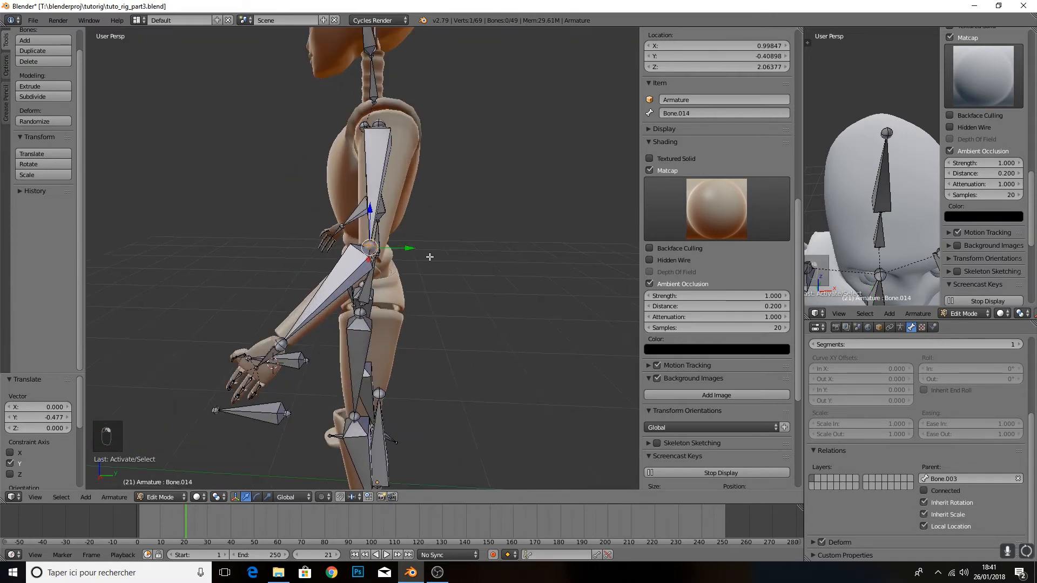
pyautogui.moveTo(415, 276); pyautogui.dragTo(370, 245, button='middle')
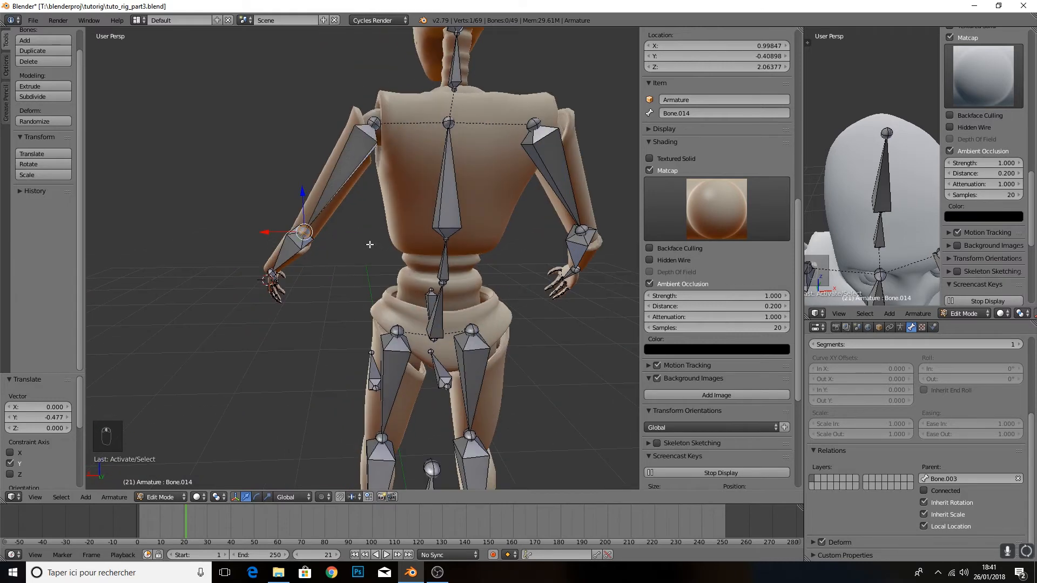
pyautogui.rightClick(447, 205)
pyautogui.moveTo(447, 205); pyautogui.dragTo(438, 261, button='middle')
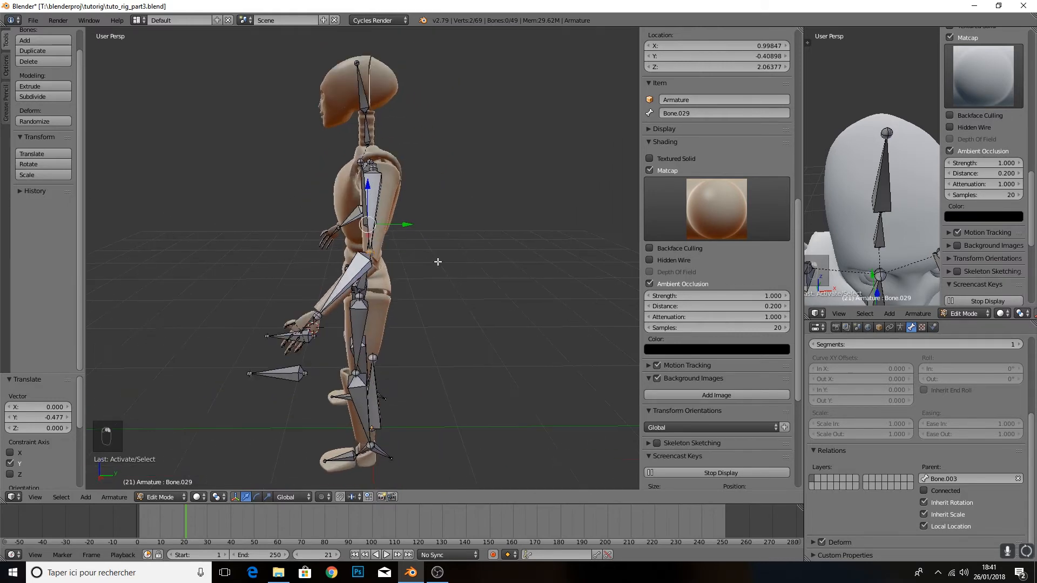
pyautogui.press('e')
pyautogui.click(428, 227)
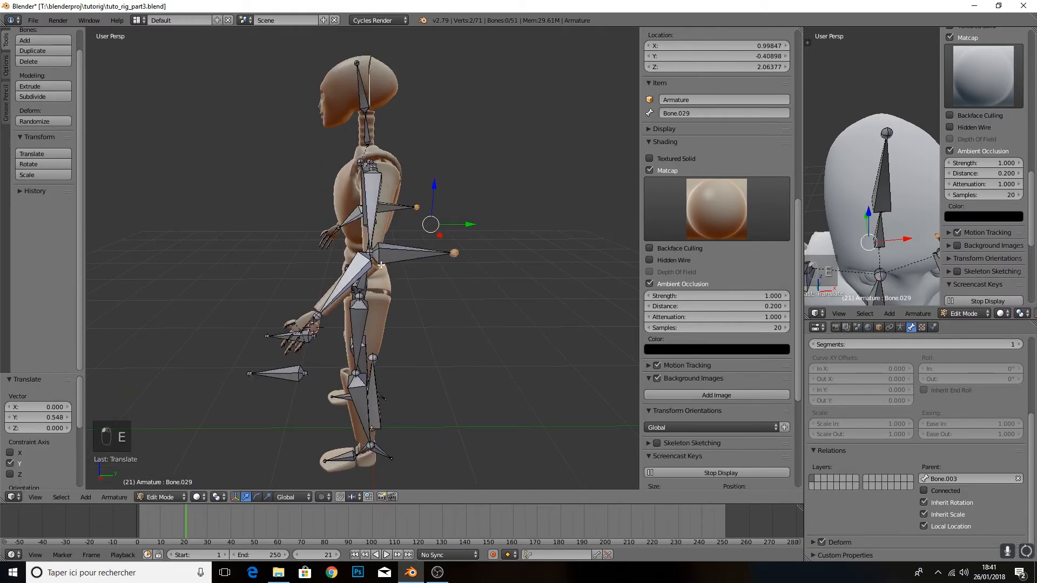
# Clear the parents of both new elbow bones
pyautogui.keyDown('shift'); pyautogui.rightClick(392, 209); pyautogui.keyUp('shift')
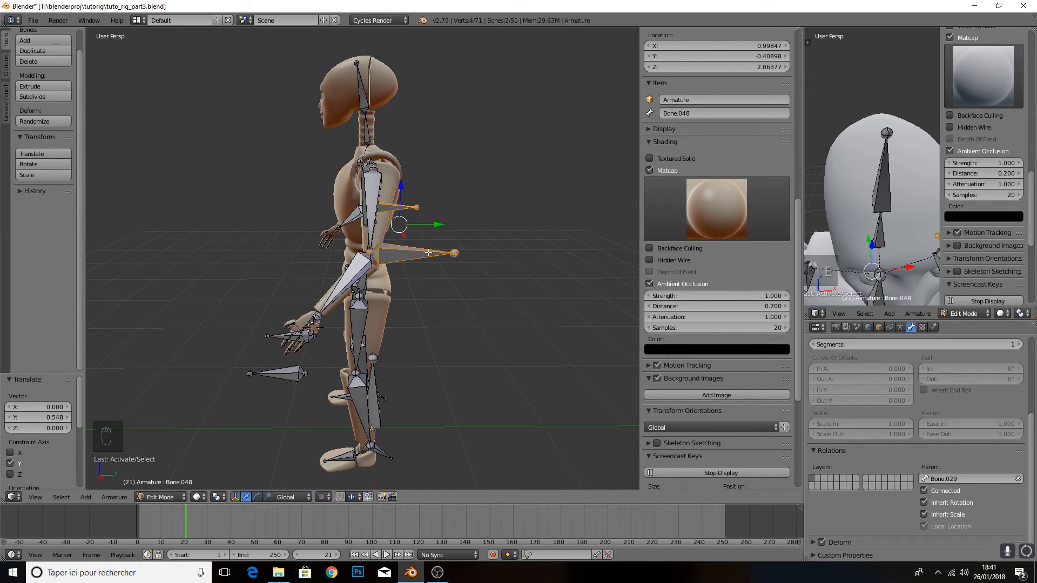
pyautogui.hotkey('alt', 'p')
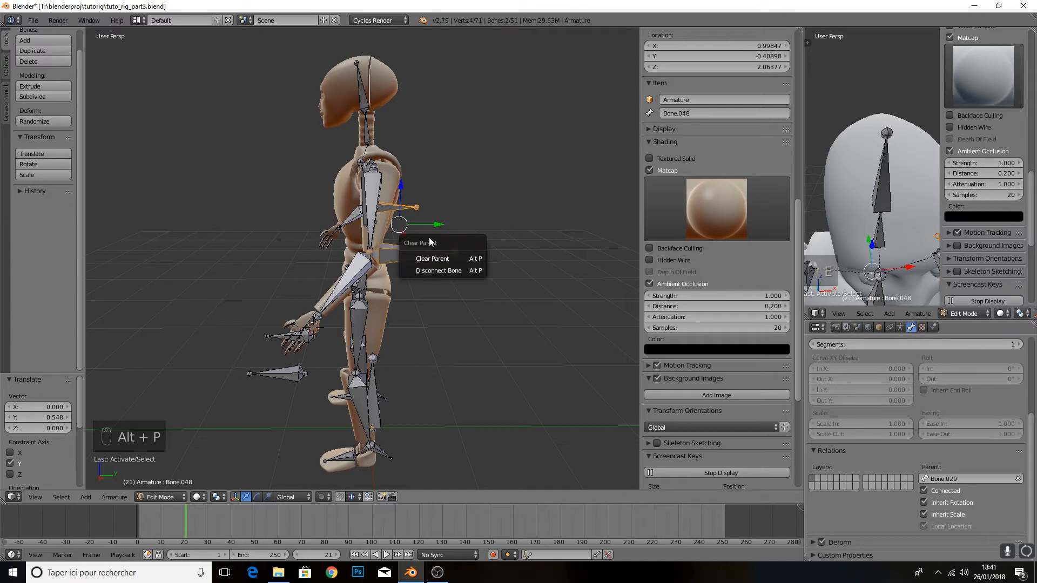
pyautogui.click(426, 257)
# Disable Deform for both new bones behind the elbows
pyautogui.rightClick(407, 255)
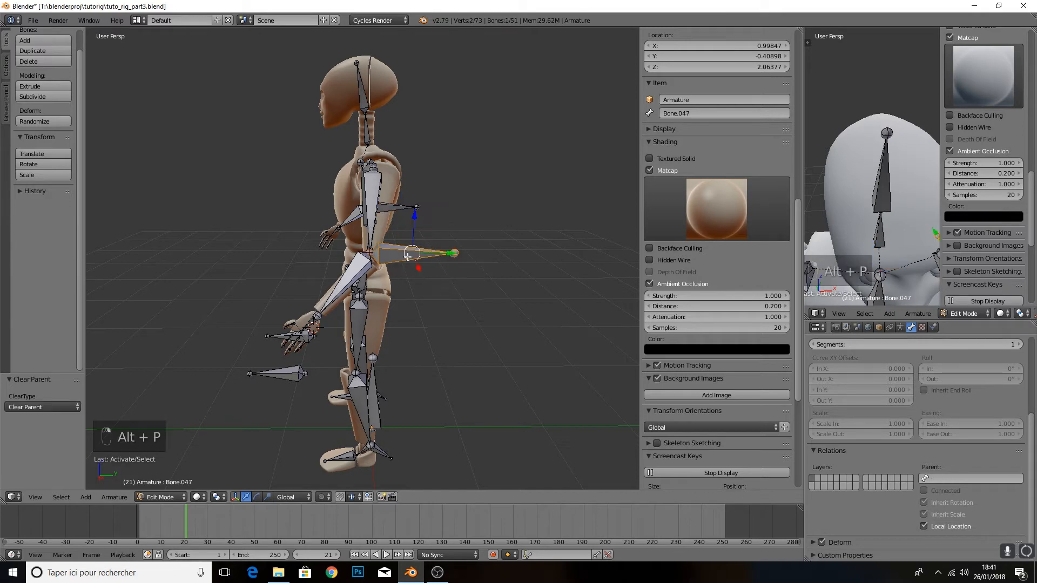
pyautogui.click(822, 542)
pyautogui.rightClick(393, 208)
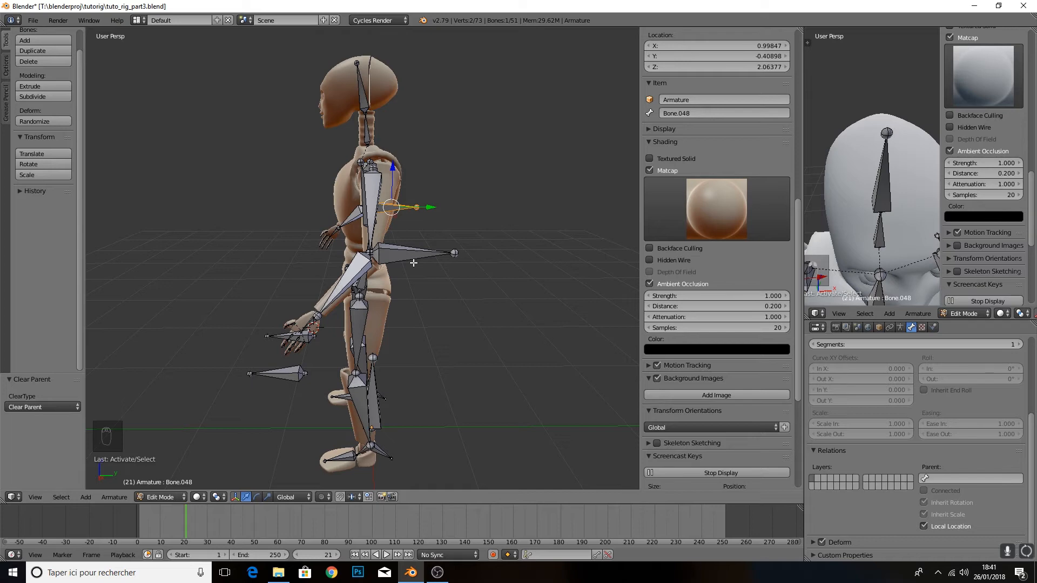
pyautogui.moveTo(461, 294); pyautogui.dragTo(490, 269, button='middle')
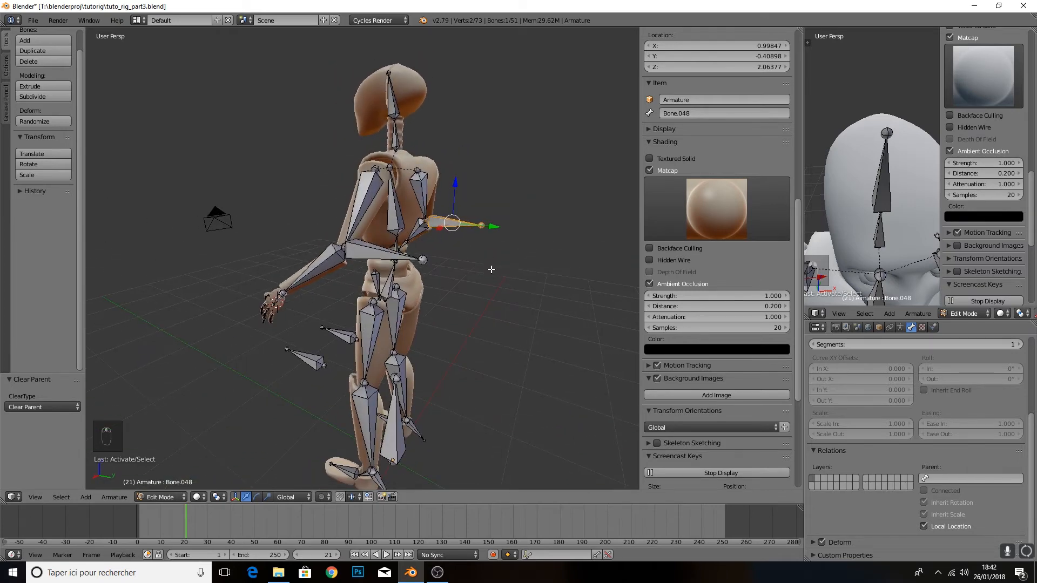
pyautogui.click(822, 542)
pyautogui.rightClick(384, 254)
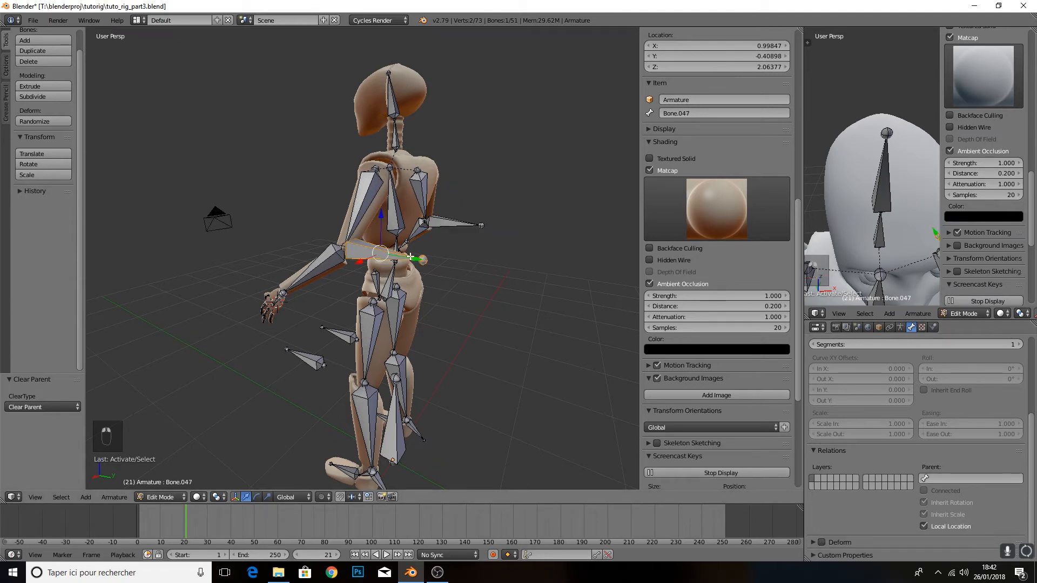
# Move both elbow control bones backward along Y, away from the arms, and switch the armature to Pose Mode
pyautogui.scroll(-2, 326, 234)
pyautogui.moveTo(326, 234); pyautogui.dragTo(480, 229, button='middle')
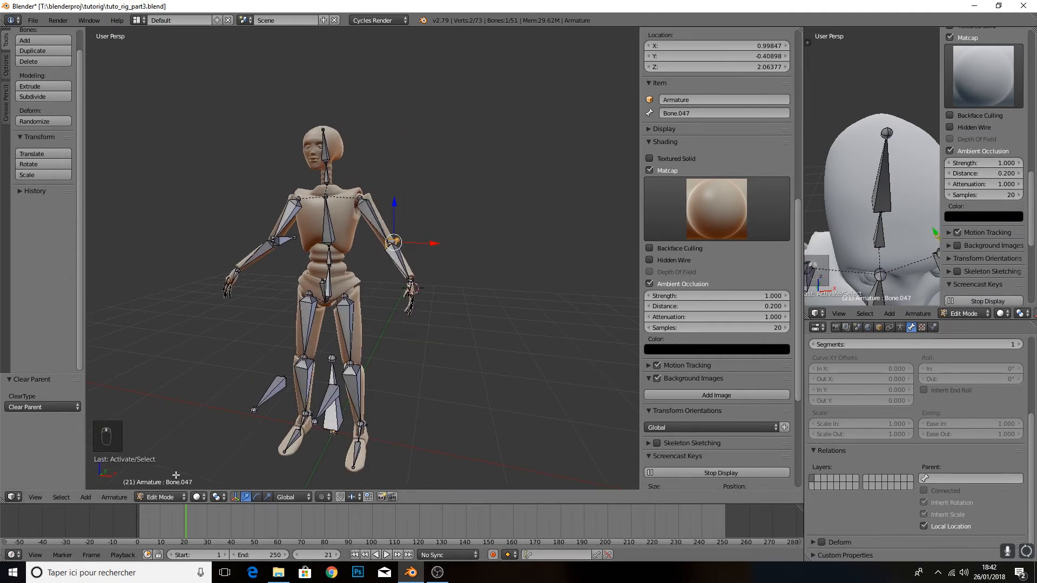
pyautogui.moveTo(449, 291); pyautogui.dragTo(443, 240, button='middle')
pyautogui.keyDown('shift'); pyautogui.rightClick(387, 225); pyautogui.keyUp('shift')
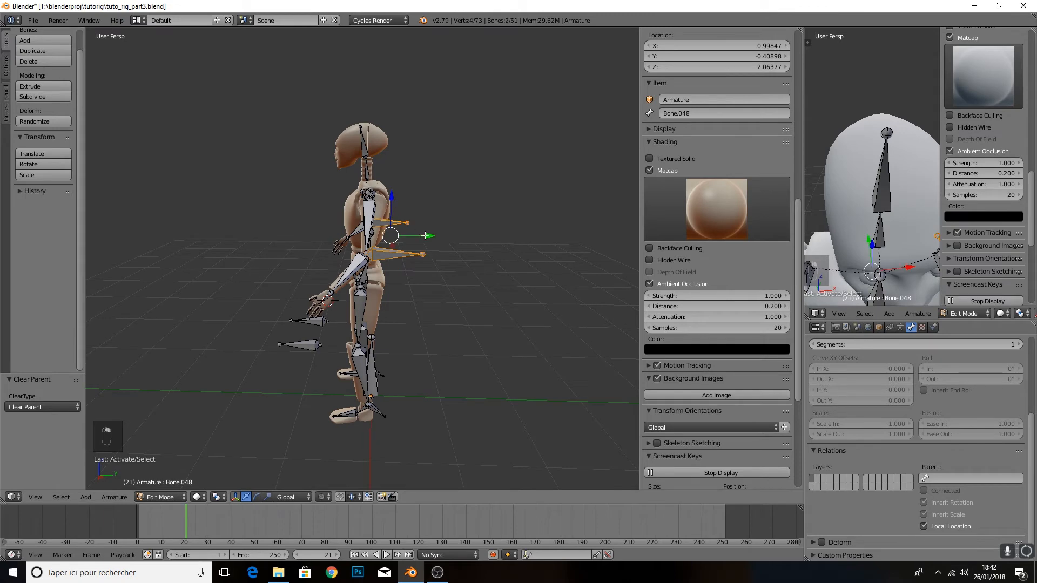
pyautogui.moveTo(427, 236); pyautogui.dragTo(467, 236)
pyautogui.click(162, 495)
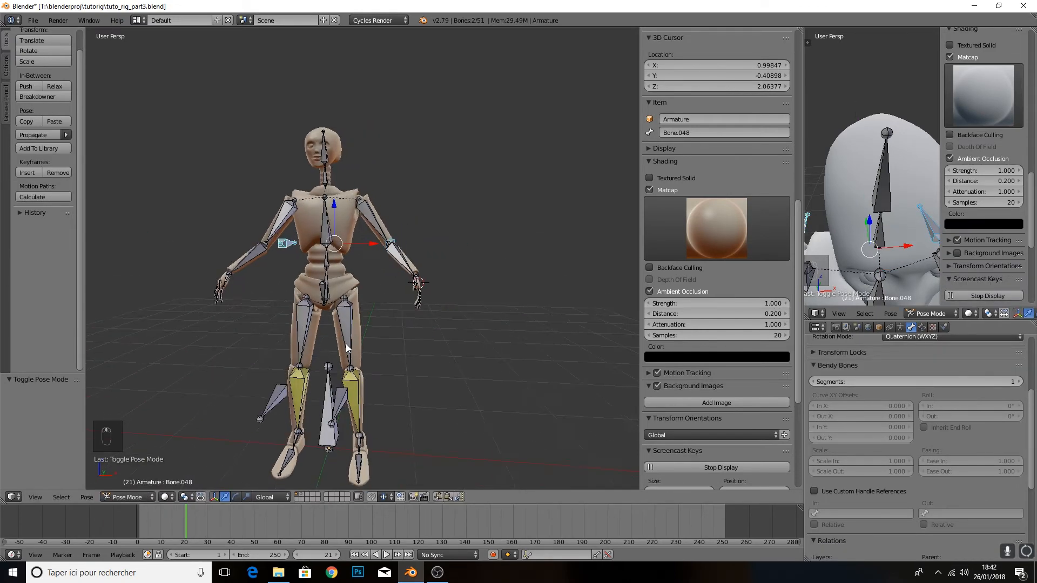
# Examine the forearm and hand bones of both arms around the wrists
pyautogui.rightClick(417, 200)
pyautogui.moveTo(507, 210); pyautogui.dragTo(510, 208, button='middle')
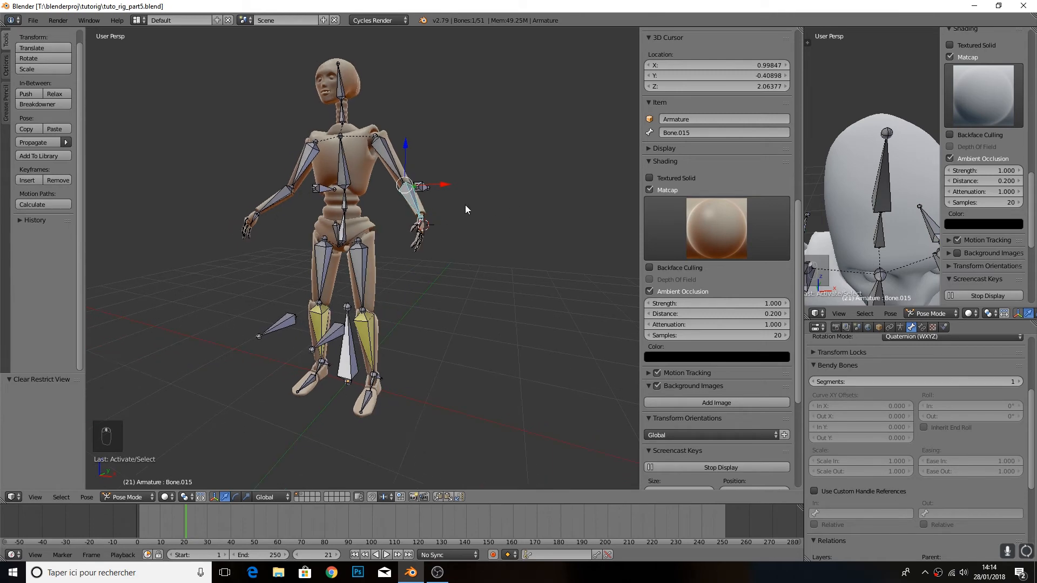
pyautogui.rightClick(253, 218)
pyautogui.scroll(3, 397, 210)
pyautogui.moveTo(397, 210); pyautogui.dragTo(432, 208, button='middle')
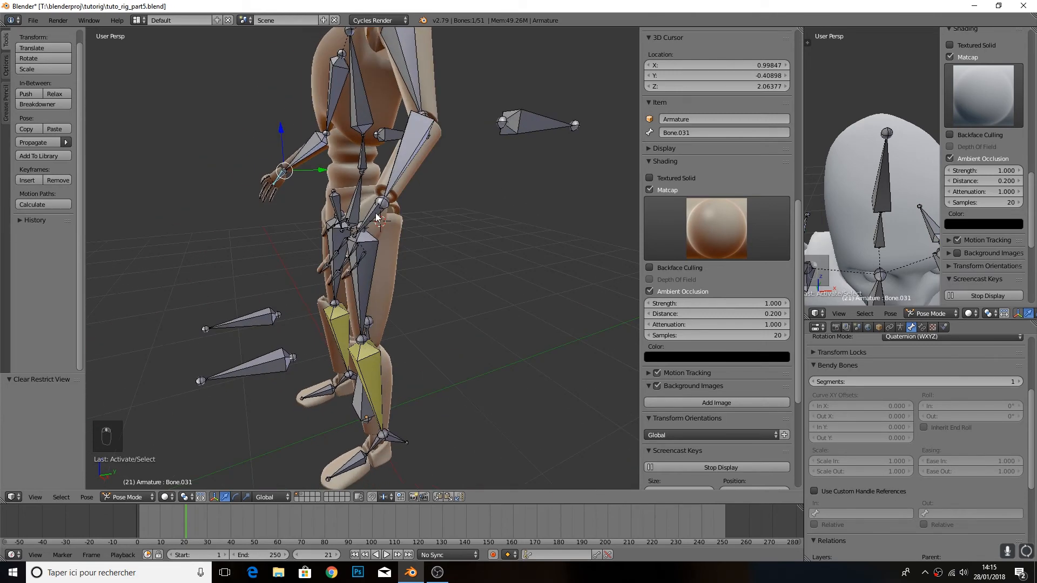
pyautogui.keyDown('shift'); pyautogui.rightClick(375, 213); pyautogui.keyUp('shift')
pyautogui.moveTo(196, 450); pyautogui.dragTo(318, 395, button='middle')
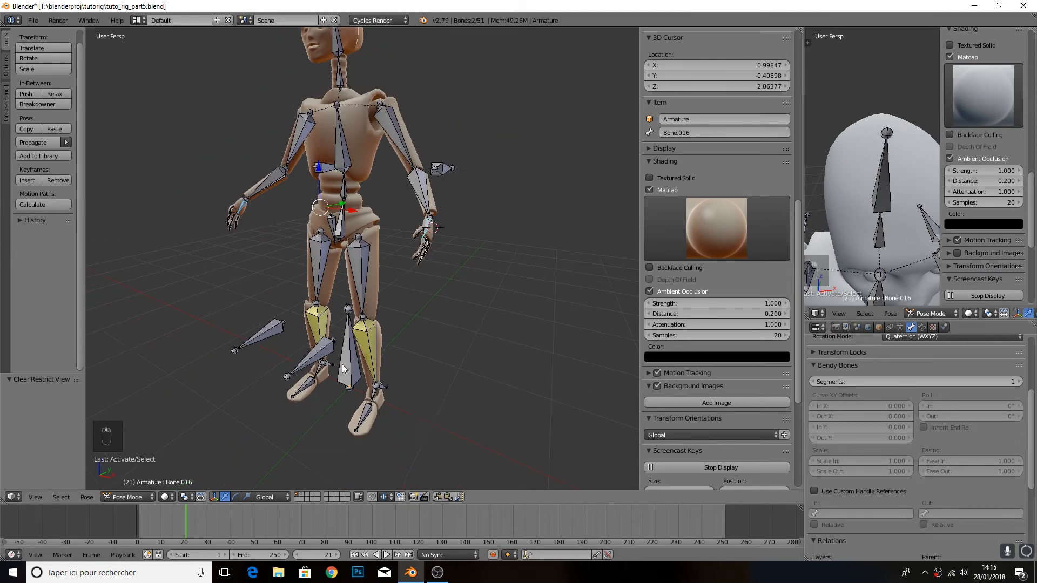
pyautogui.scroll(-3, 352, 333)
# Return to Edit Mode and extrude a bone about 0.24 units long from each wrist joint, straight backward along Y
pyautogui.click(129, 497)
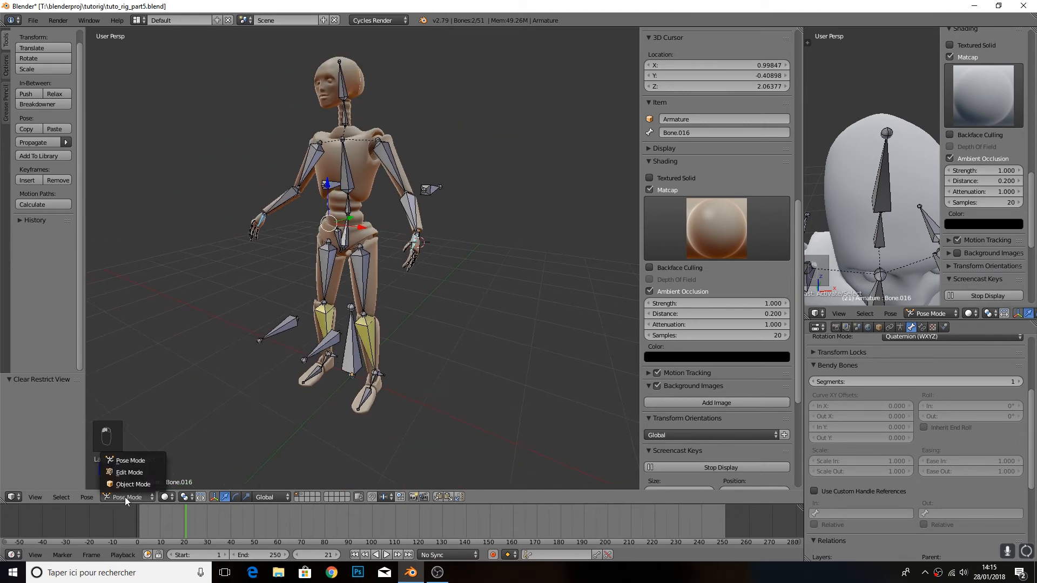
pyautogui.click(132, 474)
pyautogui.scroll(2, 433, 155)
pyautogui.moveTo(433, 155); pyautogui.dragTo(424, 164, button='middle')
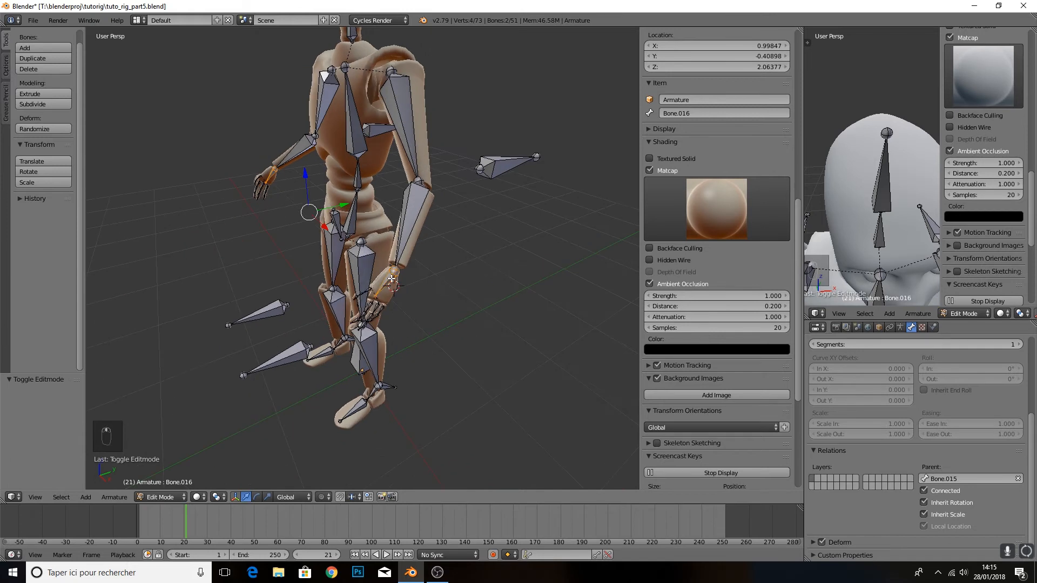
pyautogui.rightClick(397, 268)
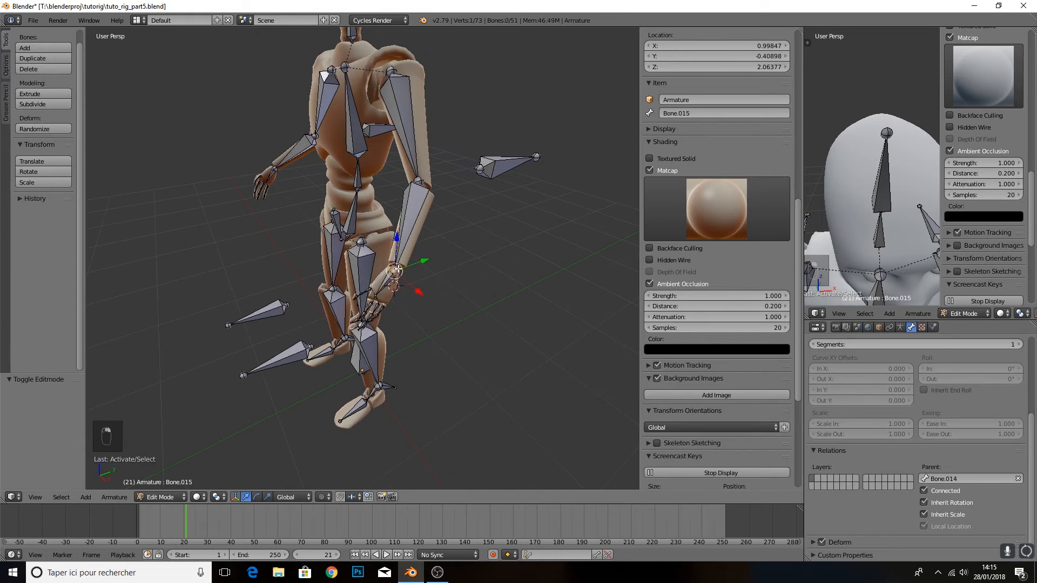
pyautogui.rightClick(276, 169)
pyautogui.press('e')
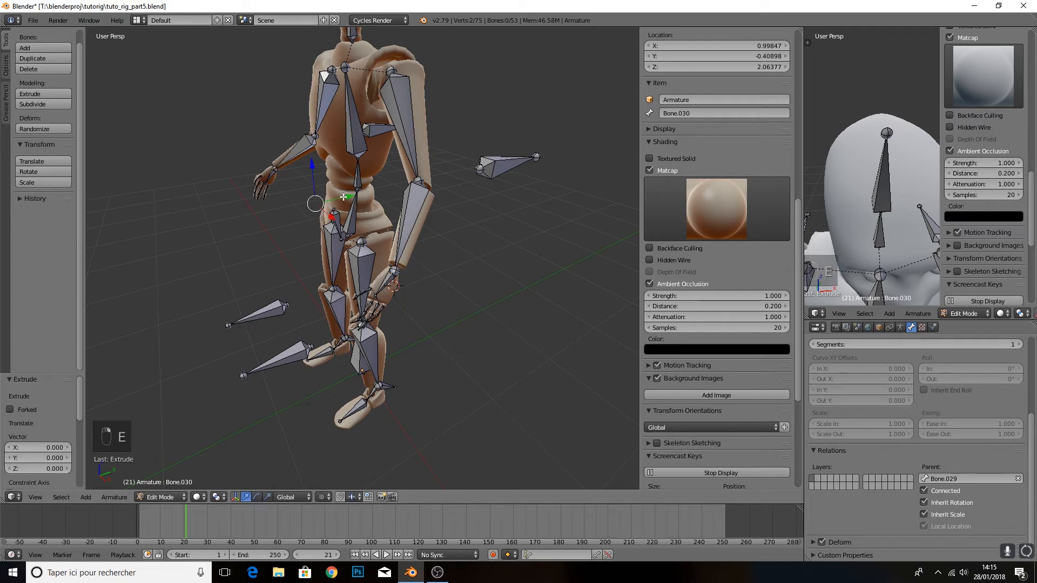
pyautogui.moveTo(343, 197); pyautogui.dragTo(373, 190)
# Clear the parents of both new wrist bones
pyautogui.rightClick(414, 265)
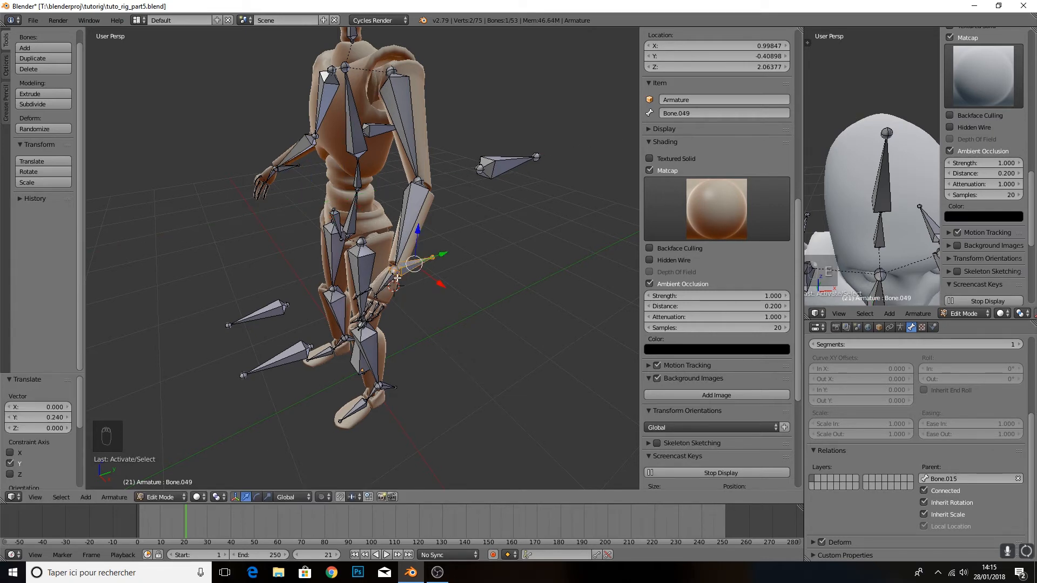
pyautogui.rightClick(392, 279)
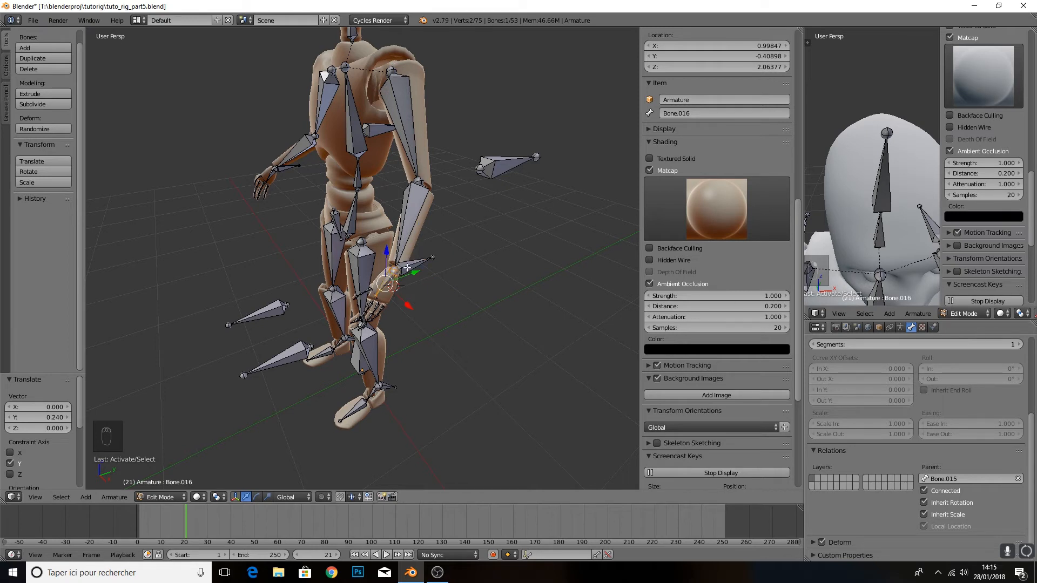
pyautogui.rightClick(407, 268)
pyautogui.keyDown('shift'); pyautogui.rightClick(290, 169); pyautogui.keyUp('shift')
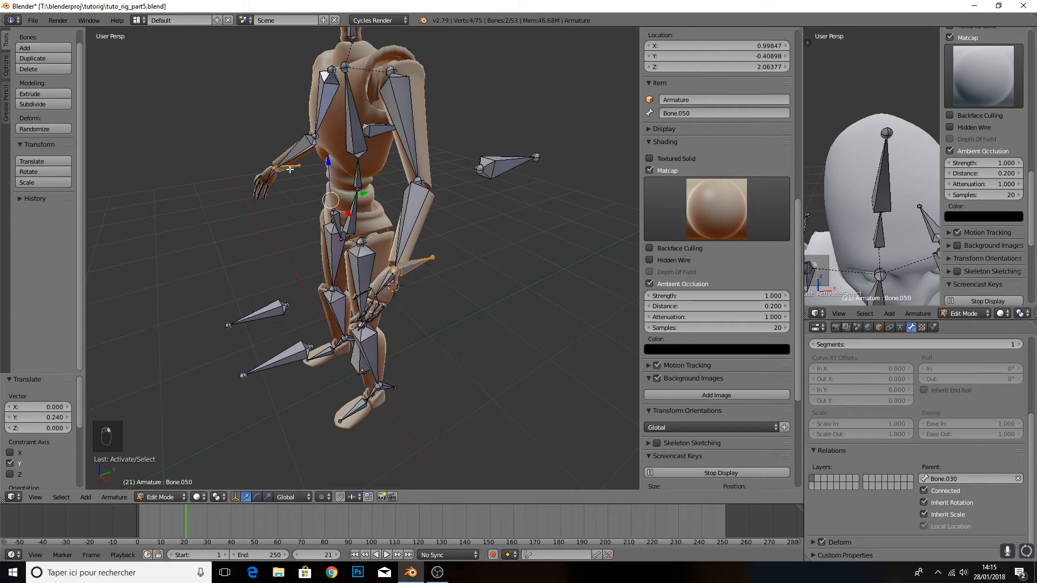
pyautogui.hotkey('alt', 'p')
pyautogui.click(290, 170)
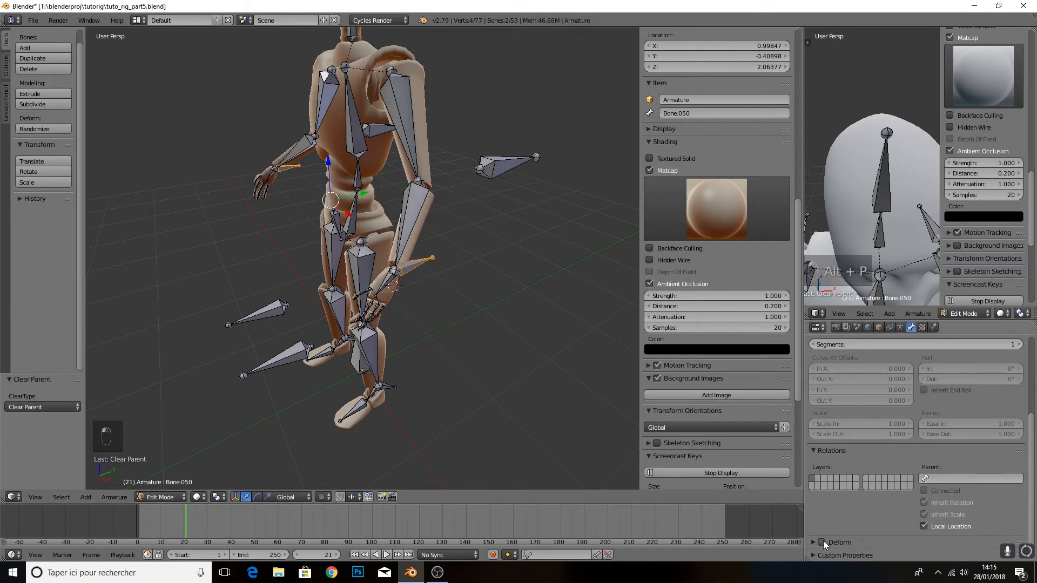
# Disable Deform for both new wrist bones and switch the armature to Pose Mode
pyautogui.rightClick(424, 260)
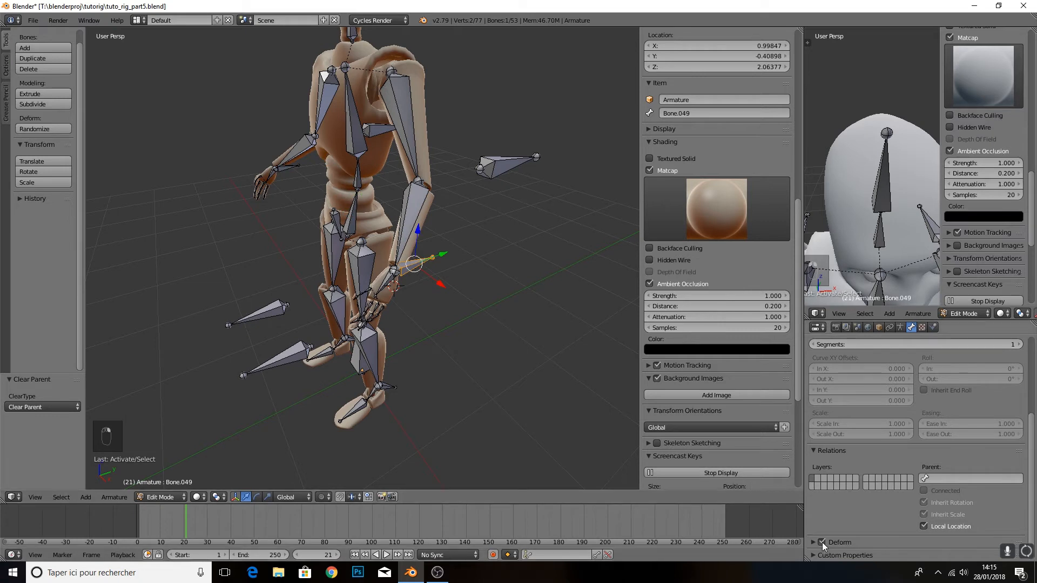
pyautogui.rightClick(292, 168)
pyautogui.click(176, 501)
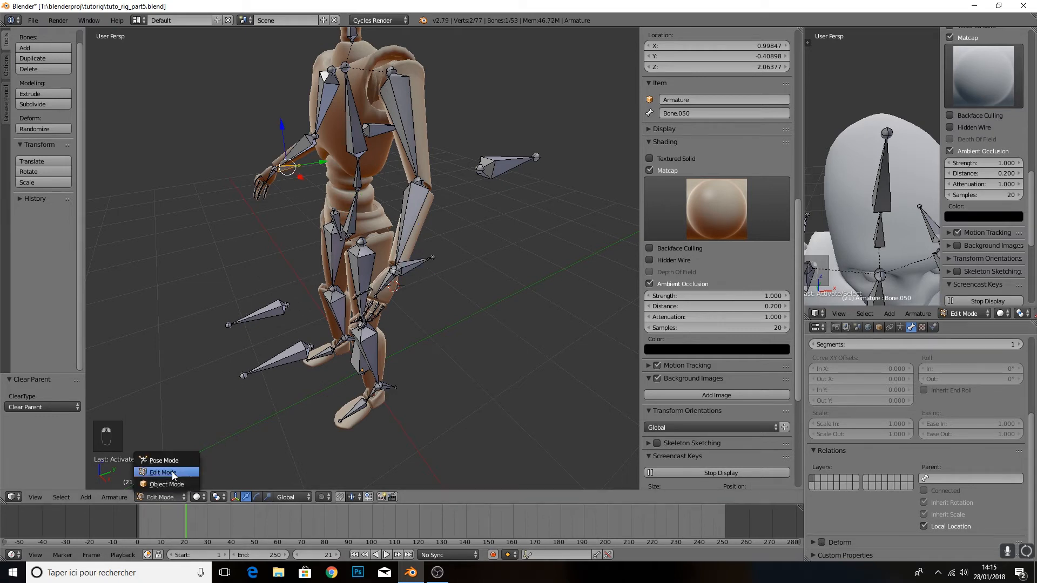
pyautogui.click(157, 457)
pyautogui.moveTo(474, 217); pyautogui.dragTo(350, 331, button='middle')
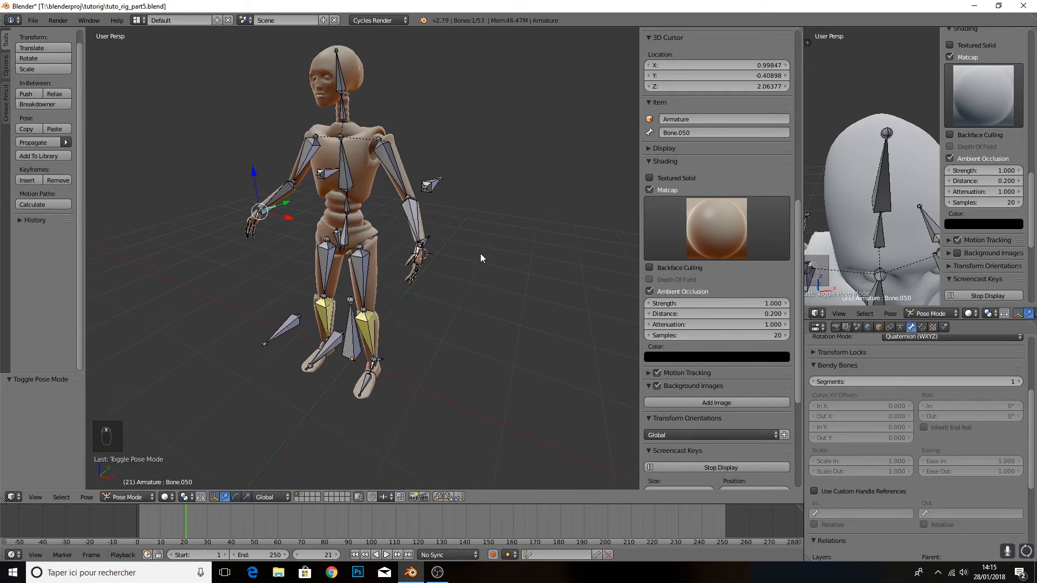
# Copy the name of the control bone in front of the left knee, Bone.006
pyautogui.rightClick(384, 352)
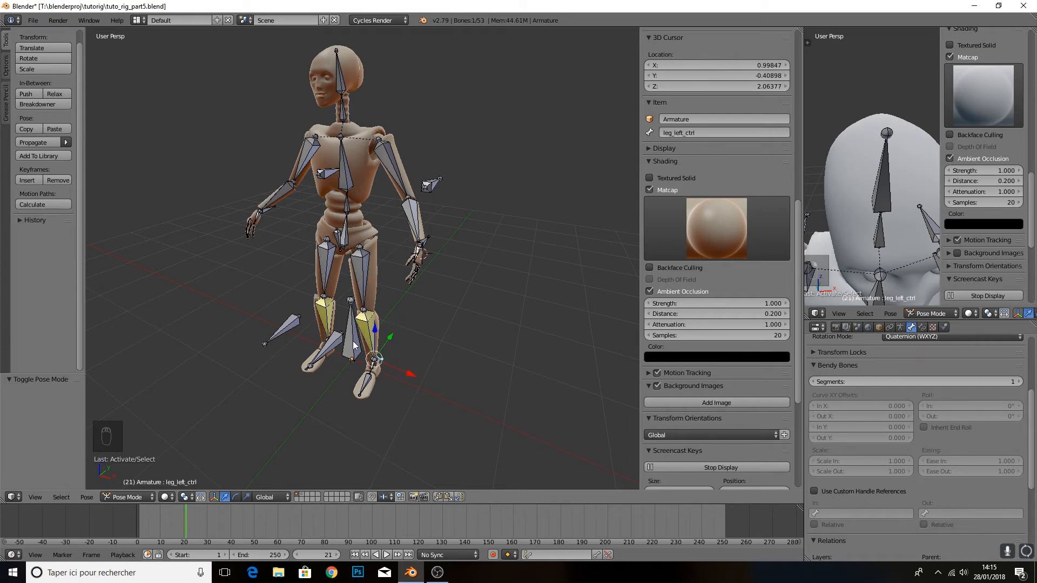
pyautogui.moveTo(355, 346); pyautogui.dragTo(332, 343, button='middle')
pyautogui.rightClick(332, 344)
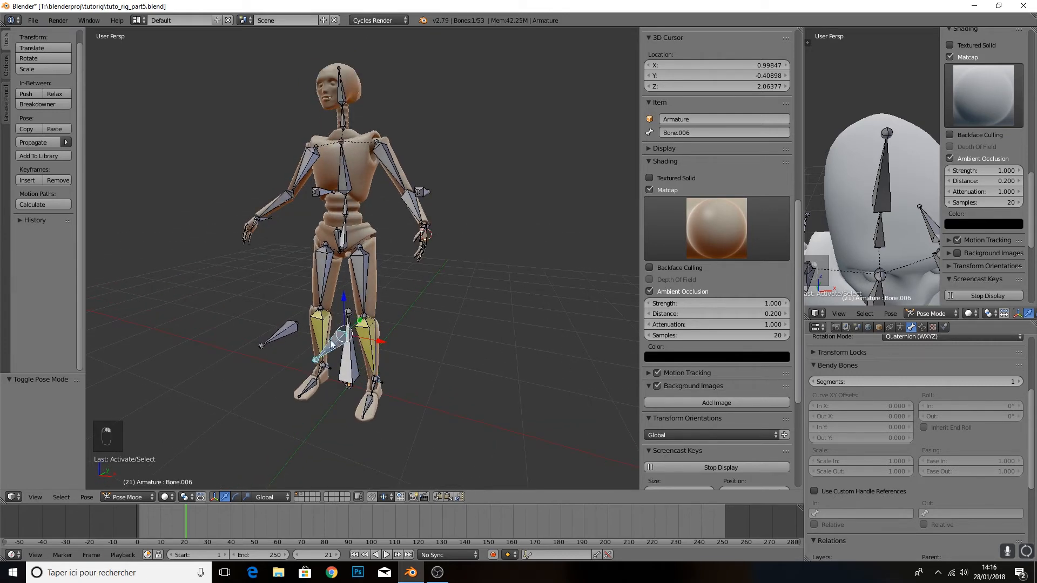
pyautogui.scroll(3, 325, 290)
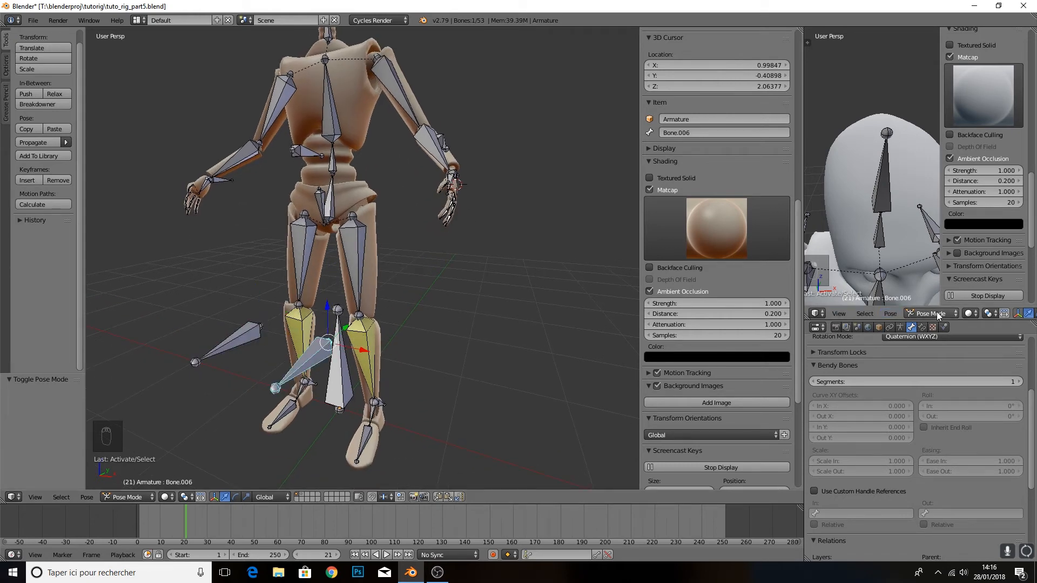
pyautogui.scroll(5, 921, 349)
pyautogui.click(883, 363)
pyautogui.hotkey('ctrl', 'c')
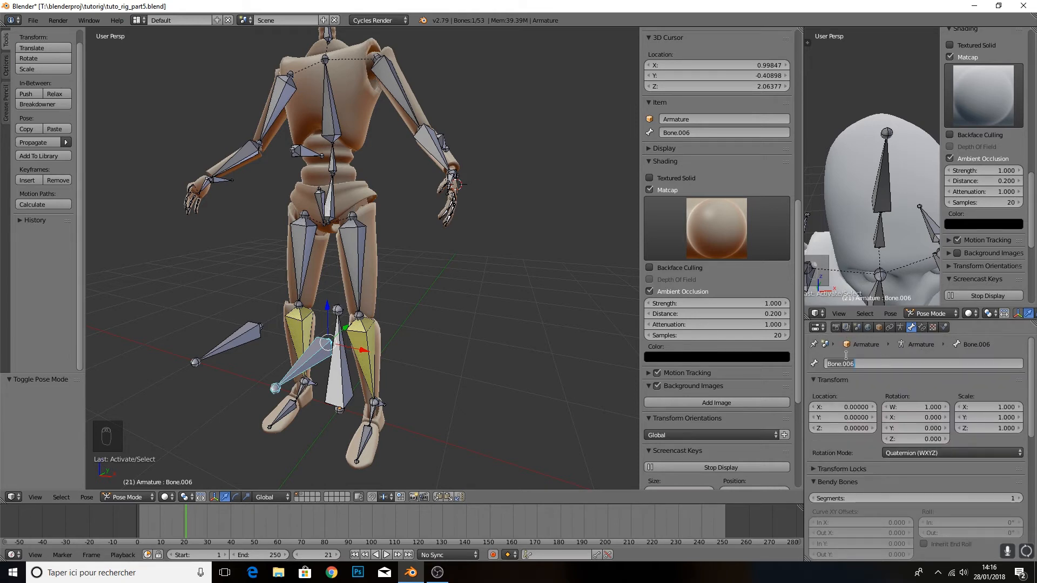
# Set the pole target of the left shin's IK constraint to Armature with bone Bone.006
pyautogui.rightClick(360, 352)
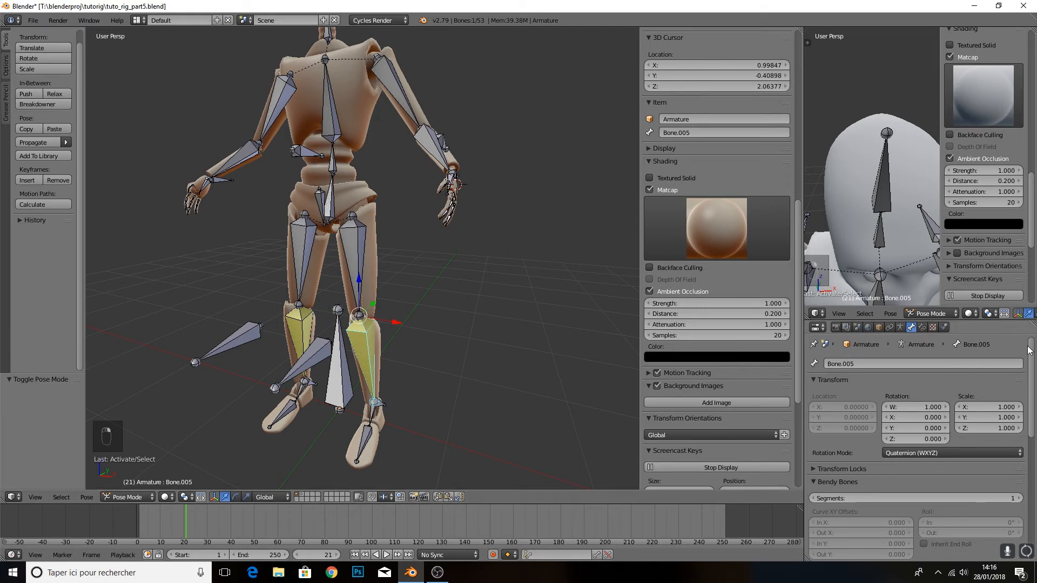
pyautogui.click(920, 327)
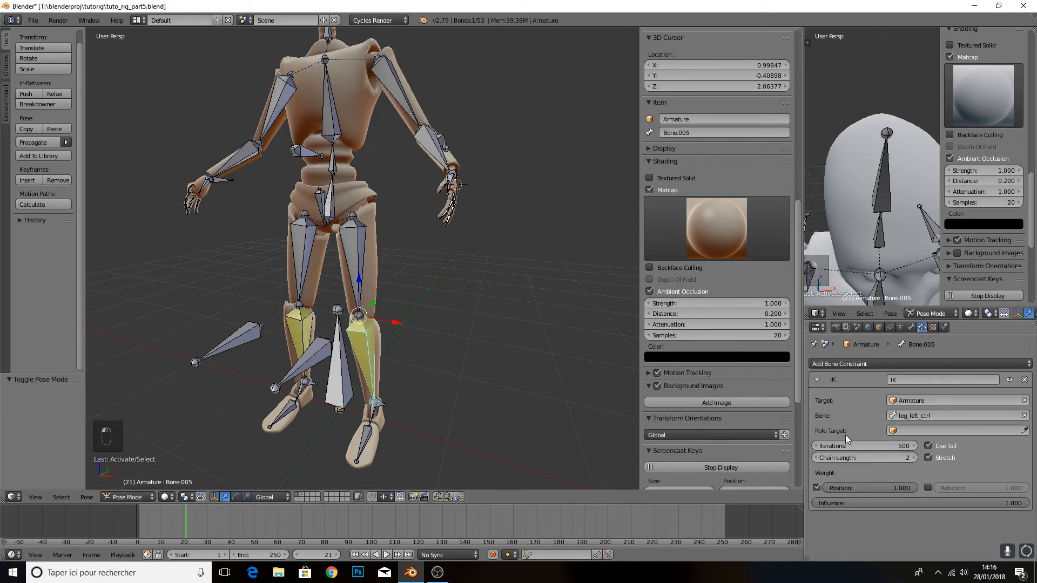
pyautogui.click(898, 432)
pyautogui.click(901, 444)
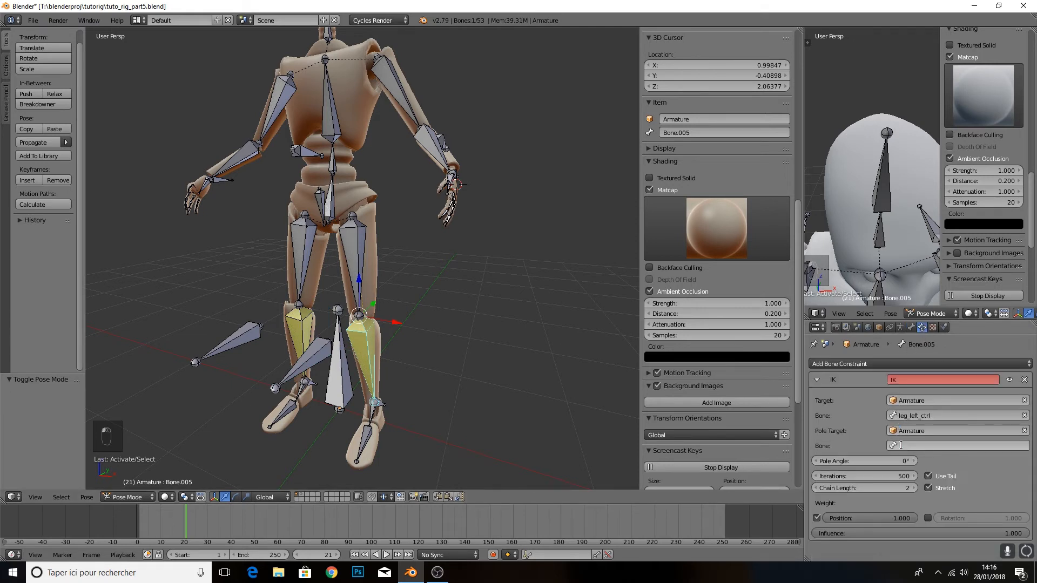
pyautogui.click(899, 445)
pyautogui.hotkey('ctrl', 'v')
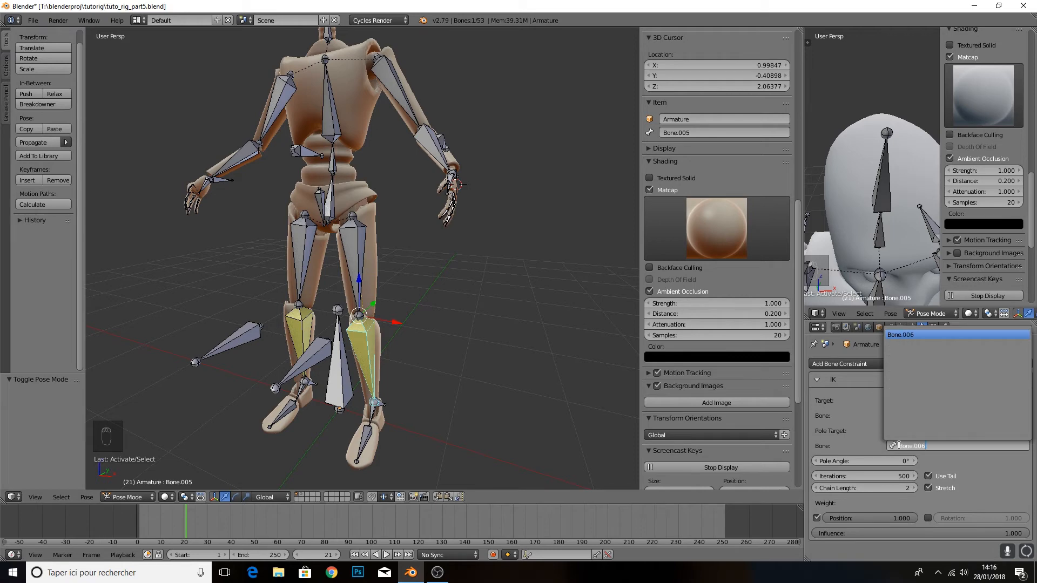
pyautogui.press('Return')
# Adjust the pole angle of the left shin's IK constraint to about -93.2° so the leg lines up with the mesh
pyautogui.moveTo(212, 452); pyautogui.dragTo(367, 370, button='middle')
pyautogui.rightClick(351, 423)
pyautogui.keyDown('shift'); pyautogui.rightClick(360, 416); pyautogui.keyUp('shift')
pyautogui.scroll(1, 407, 357)
pyautogui.rightClick(359, 374)
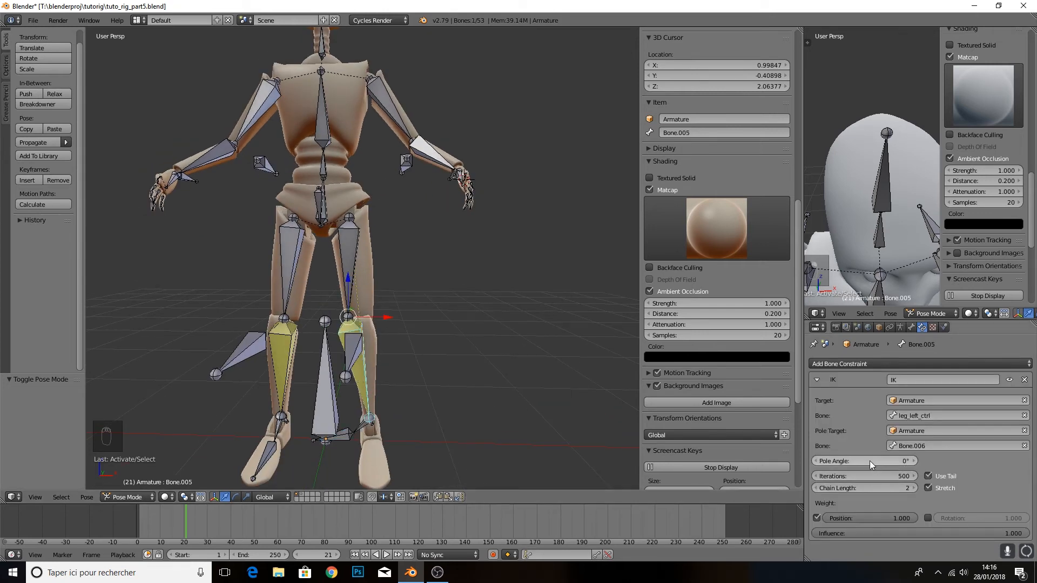
pyautogui.moveTo(870, 461); pyautogui.dragTo(821, 461)
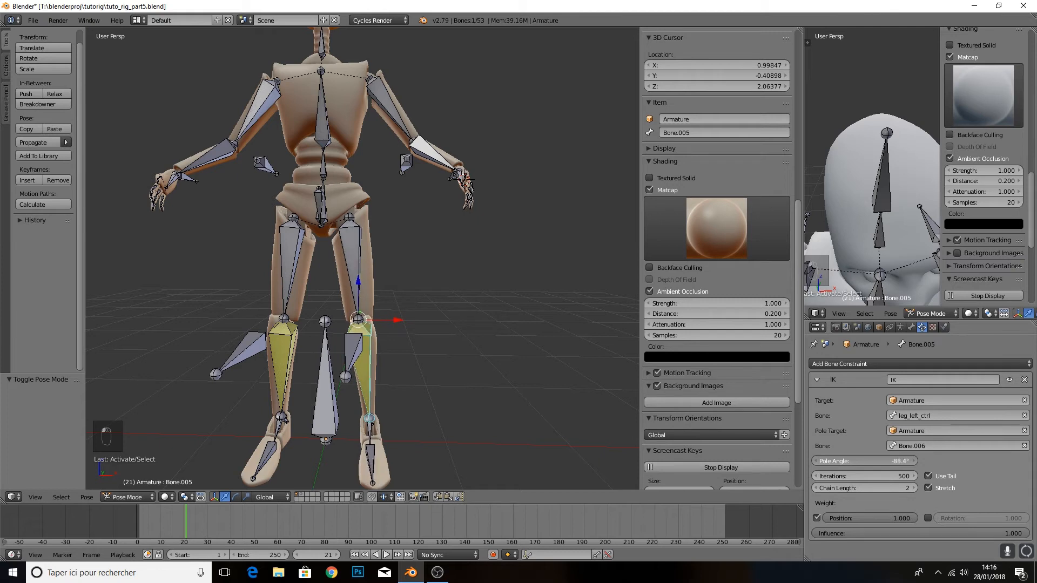
pyautogui.rightClick(361, 342)
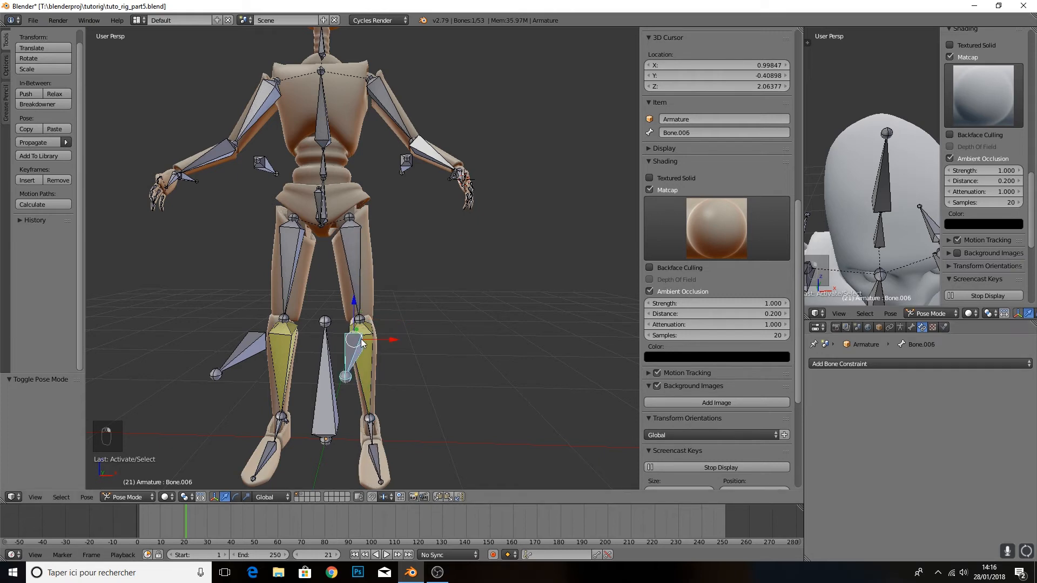
pyautogui.rightClick(365, 354)
pyautogui.moveTo(869, 461); pyautogui.dragTo(858, 461)
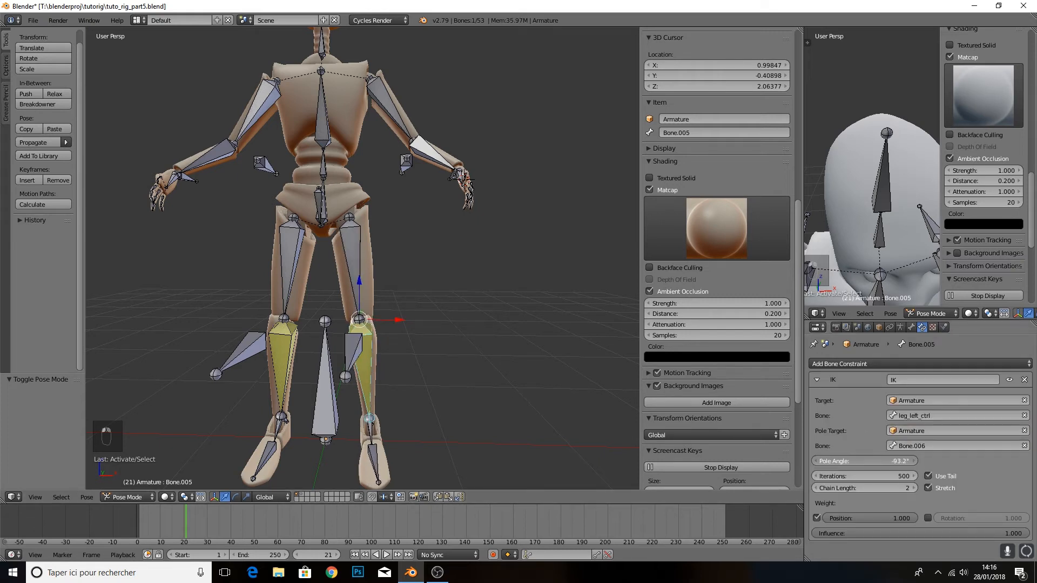
# Try moving the left knee's control bone sideways along X by about 1.3 units and undo the test moves
pyautogui.rightClick(355, 348)
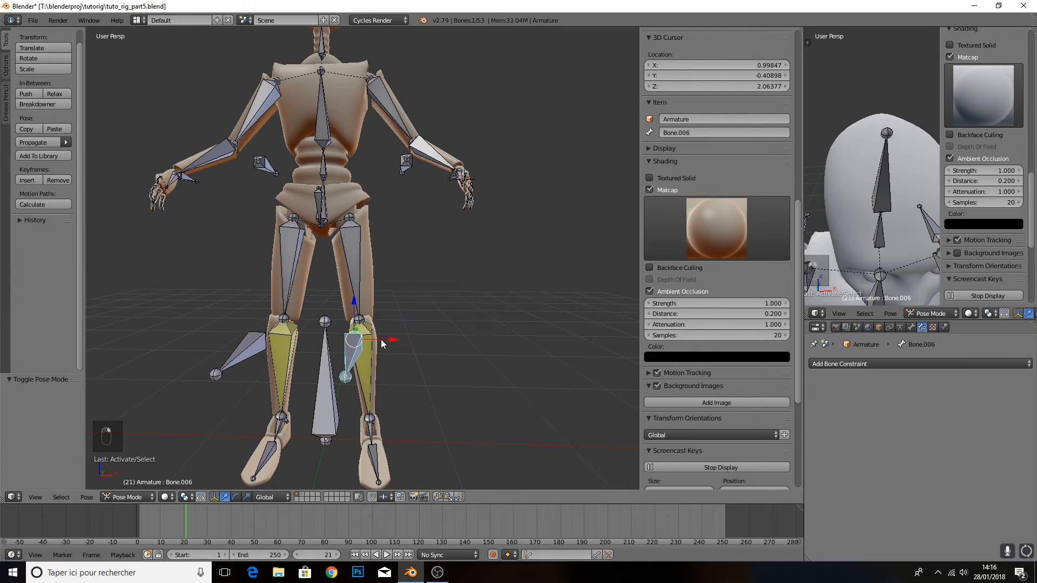
pyautogui.press('g')
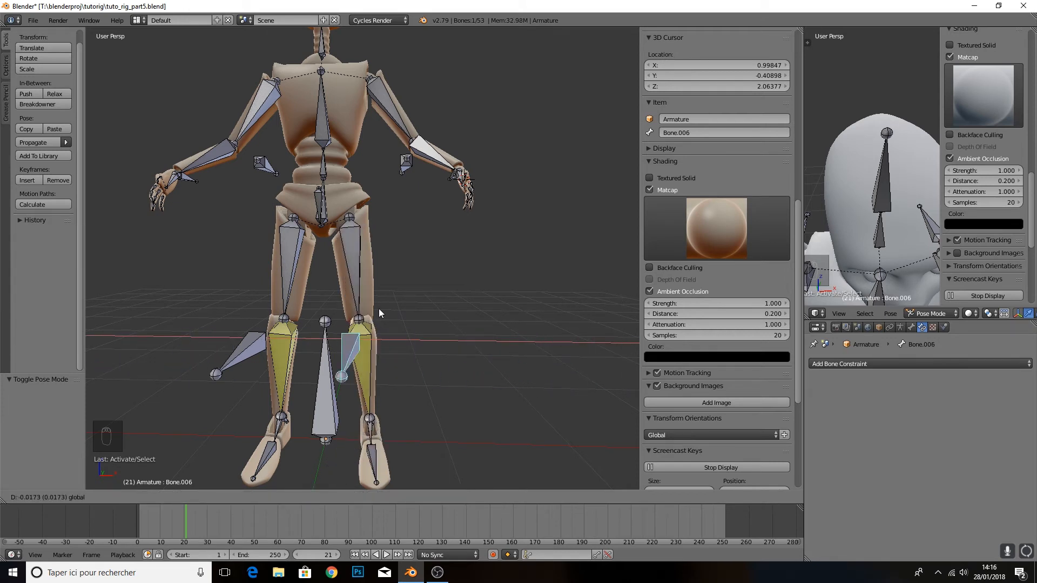
pyautogui.press('x')
pyautogui.click(535, 314)
pyautogui.hotkey('ctrl', 'z')
pyautogui.moveTo(480, 306); pyautogui.dragTo(279, 328, button='middle')
pyautogui.hotkey('ctrl', 'z')
pyautogui.rightClick(277, 328)
pyautogui.press('g')
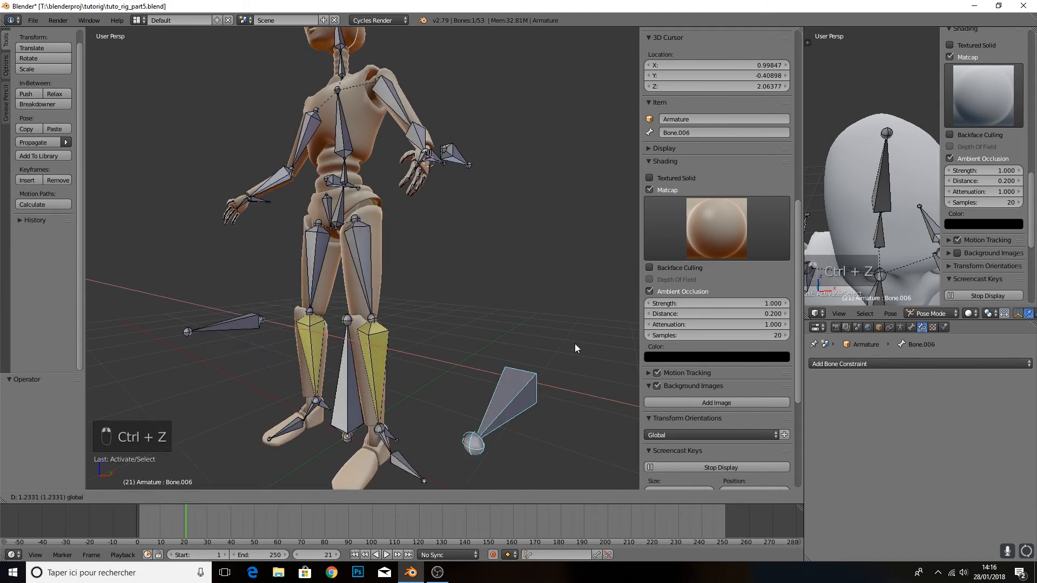
pyautogui.click(573, 327)
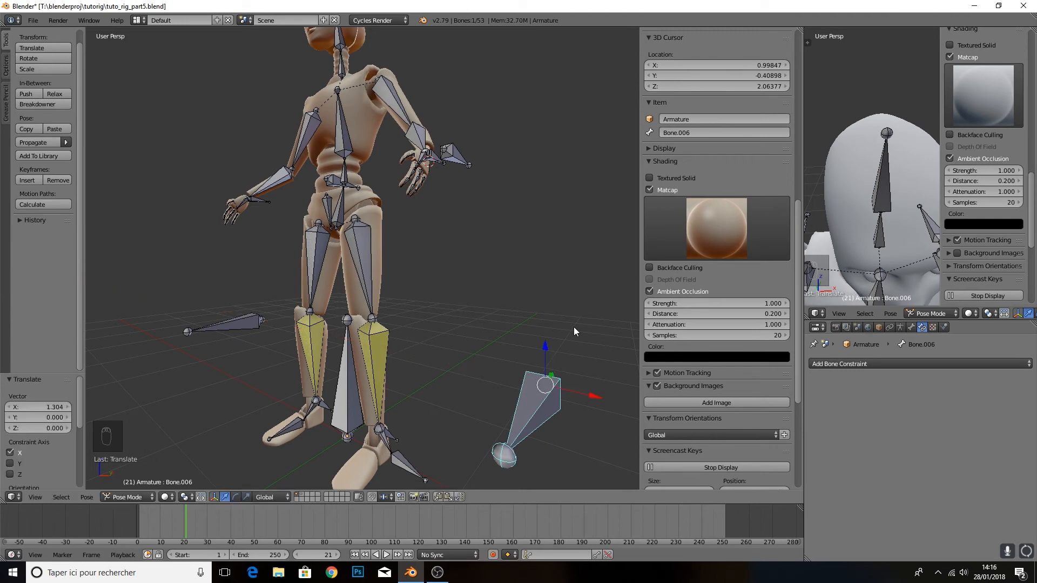
pyautogui.hotkey('ctrl', 'z')
# Raise the left ankle control bone leg_left_ctrl about 0.906 units along Z to test the knee bend
pyautogui.moveTo(446, 361); pyautogui.dragTo(383, 383, button='middle')
pyautogui.rightClick(383, 384)
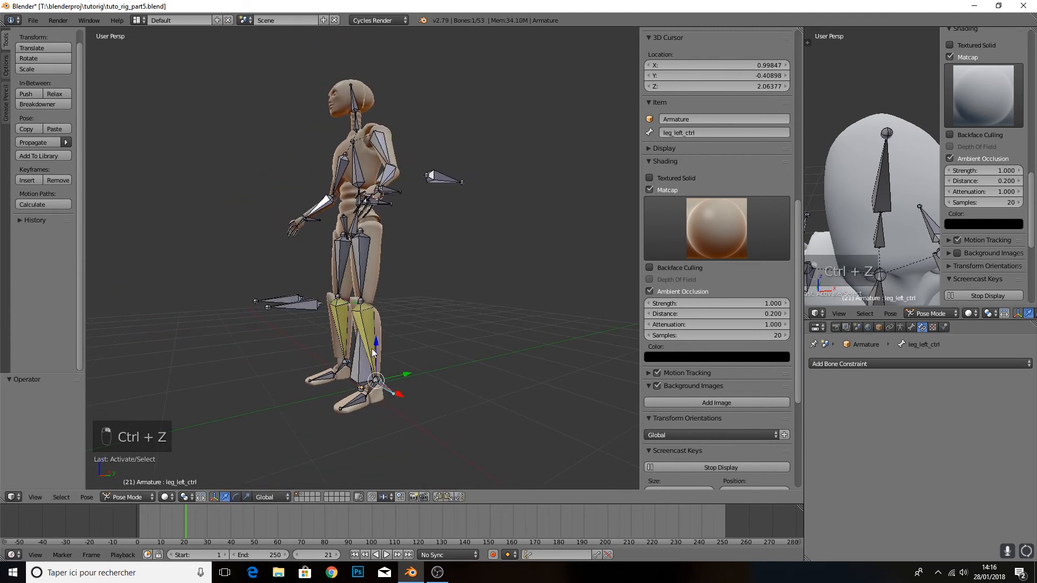
pyautogui.press('g')
pyautogui.press('z')
pyautogui.click(389, 268)
# With the left leg raised, try swinging the knee's control bone along X and undo the move
pyautogui.moveTo(445, 312); pyautogui.dragTo(387, 347, button='middle')
pyautogui.rightClick(371, 328)
pyautogui.press('g')
pyautogui.press('x')
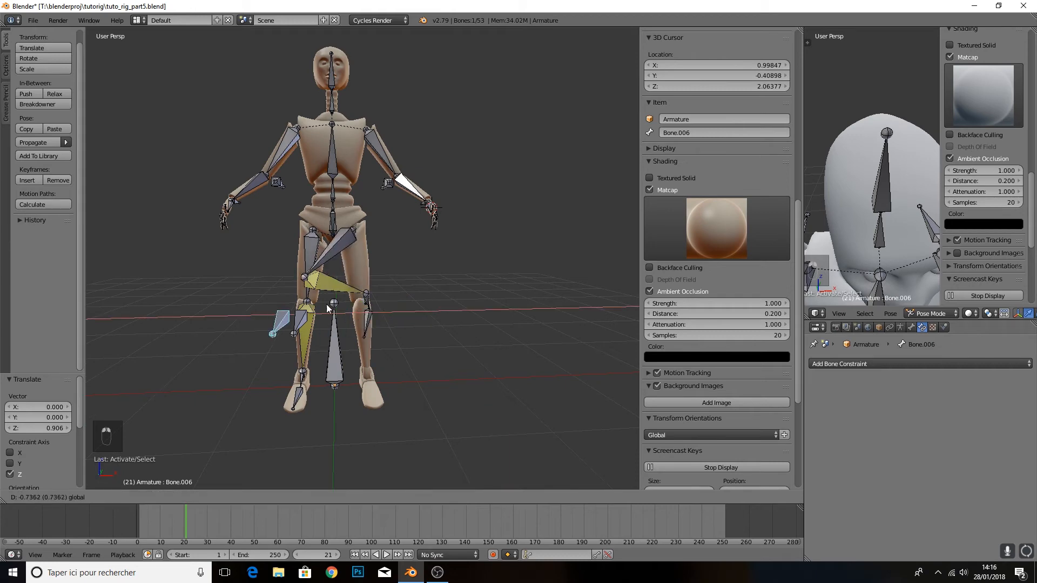
pyautogui.click(536, 298)
pyautogui.hotkey('ctrl', 'z')
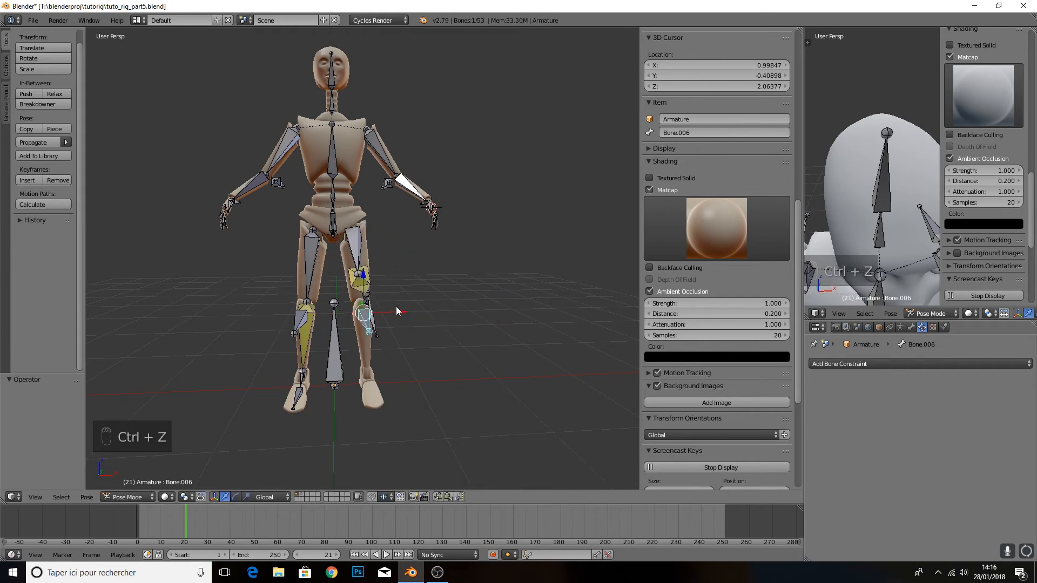
# Copy the name of the control bone in front of the right knee, Bone.011
pyautogui.moveTo(396, 306); pyautogui.dragTo(402, 334, button='middle')
pyautogui.rightClick(337, 337)
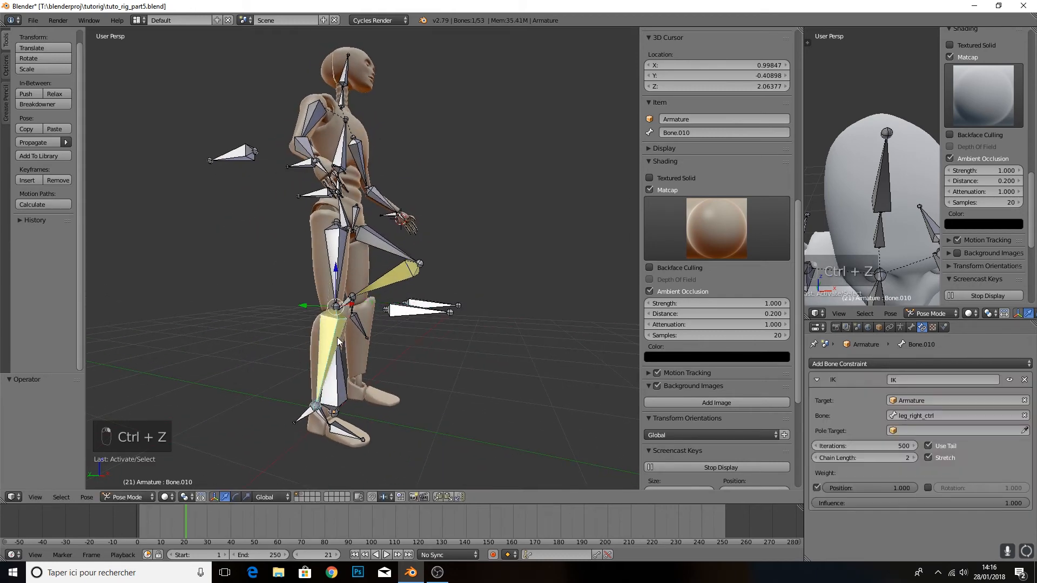
pyautogui.rightClick(396, 317)
pyautogui.click(911, 327)
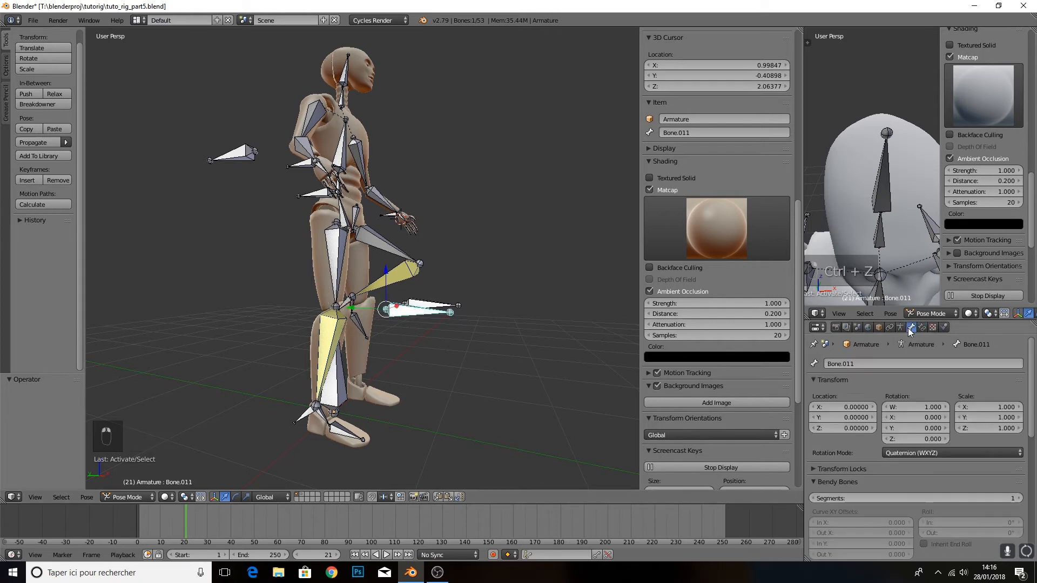
pyautogui.click(873, 363)
pyautogui.click(450, 306)
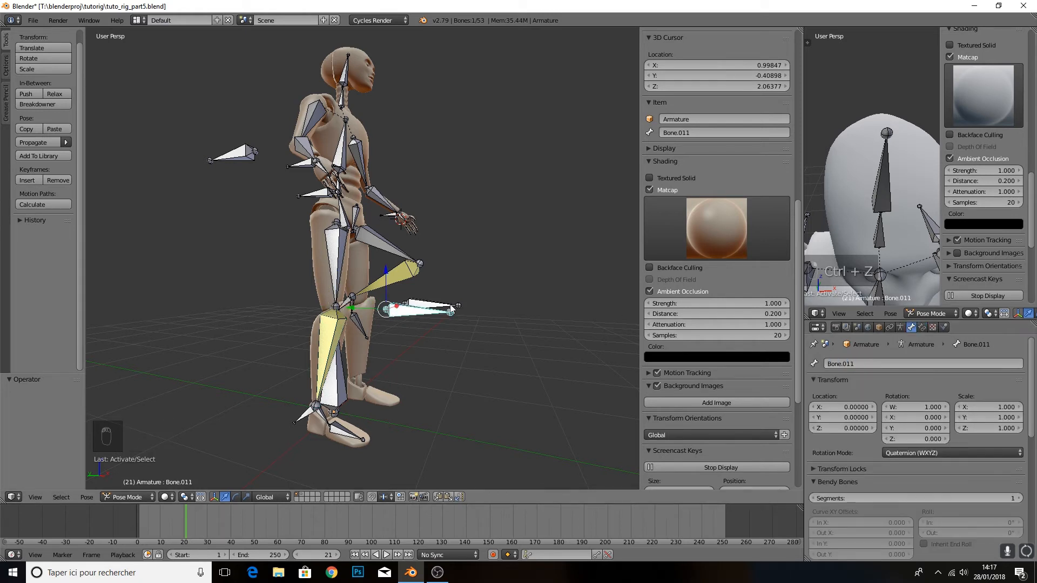
# Set the pole target of the right shin's IK constraint to Armature with bone Bone.011
pyautogui.rightClick(332, 329)
pyautogui.click(920, 327)
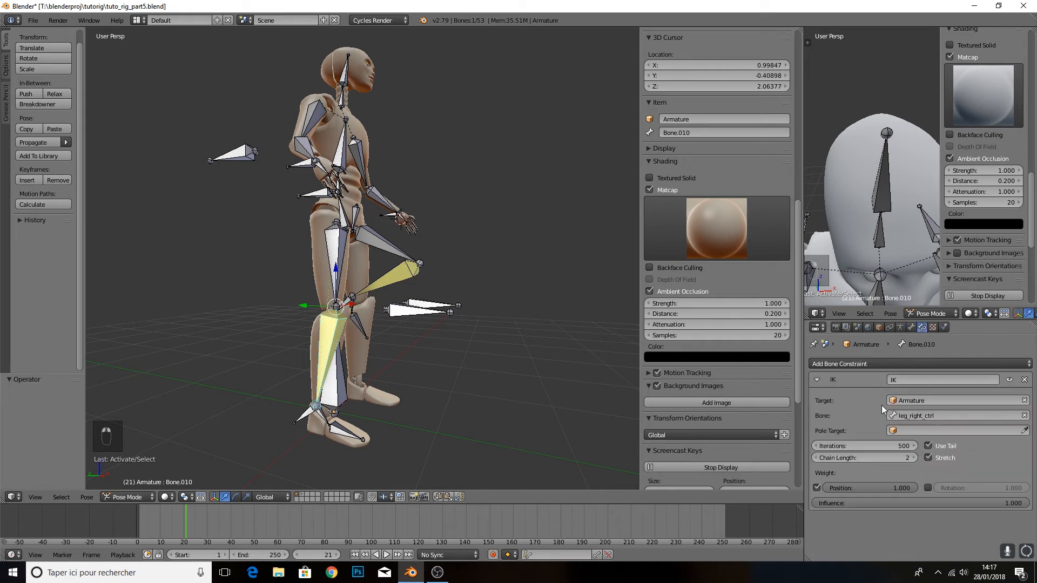
pyautogui.click(905, 431)
pyautogui.click(909, 446)
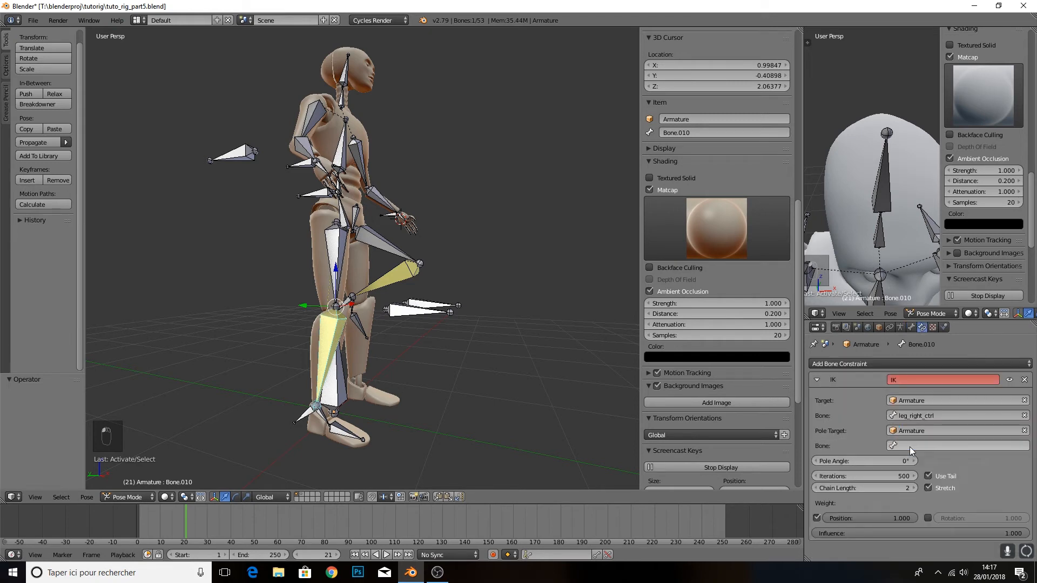
pyautogui.click(911, 446)
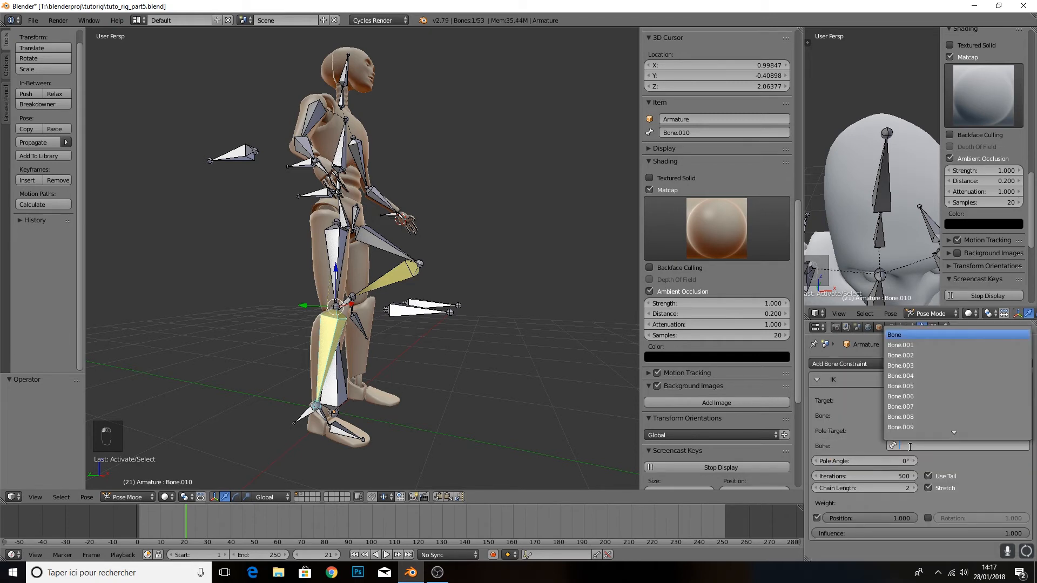
pyautogui.write('Bone.011')
pyautogui.press('Return')
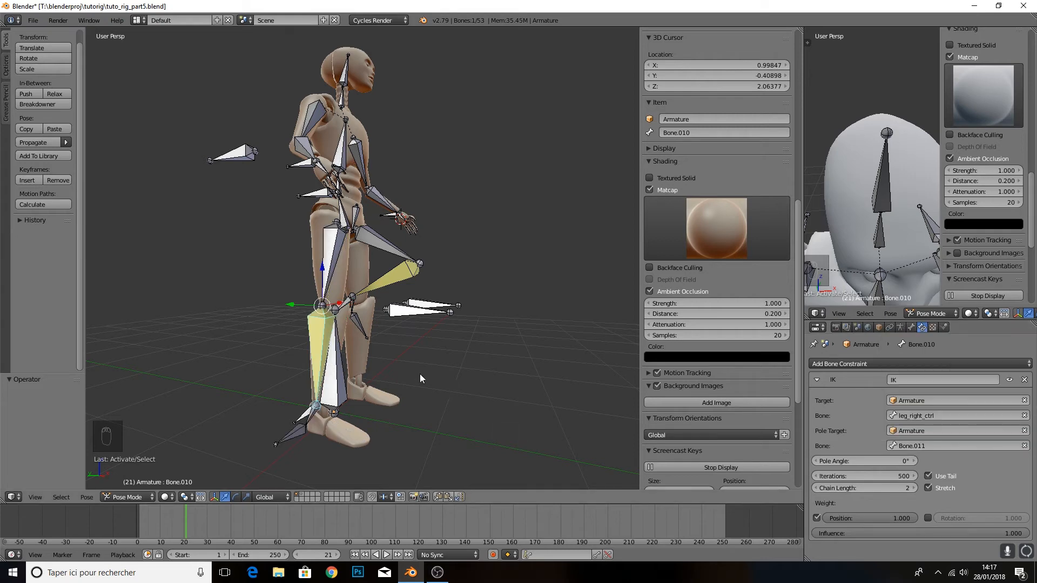
# Adjust the pole angle of the right shin's IK constraint to about -89.2°
pyautogui.moveTo(420, 374); pyautogui.dragTo(347, 370, button='middle')
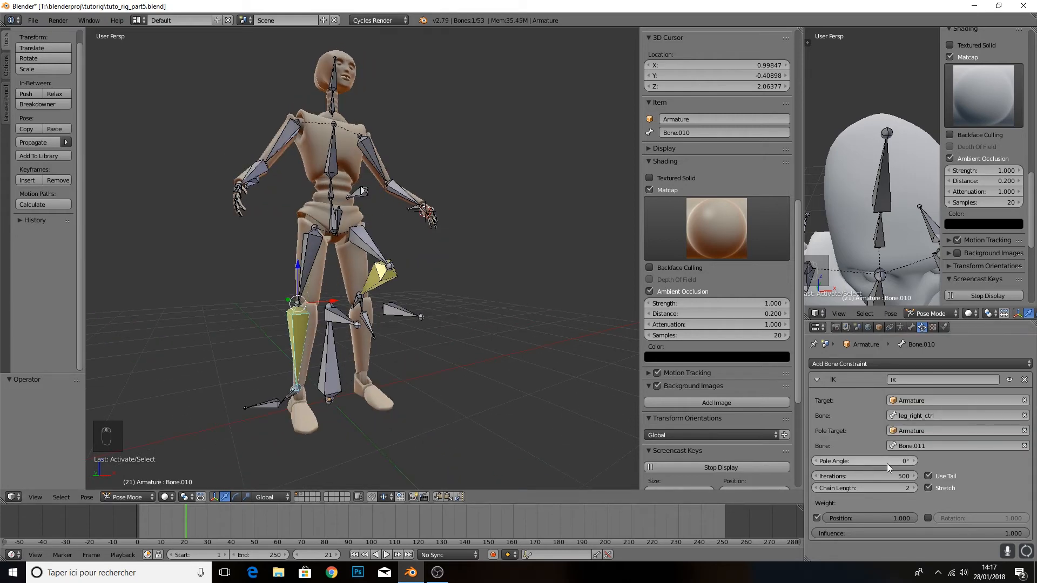
pyautogui.moveTo(864, 461); pyautogui.dragTo(832, 461)
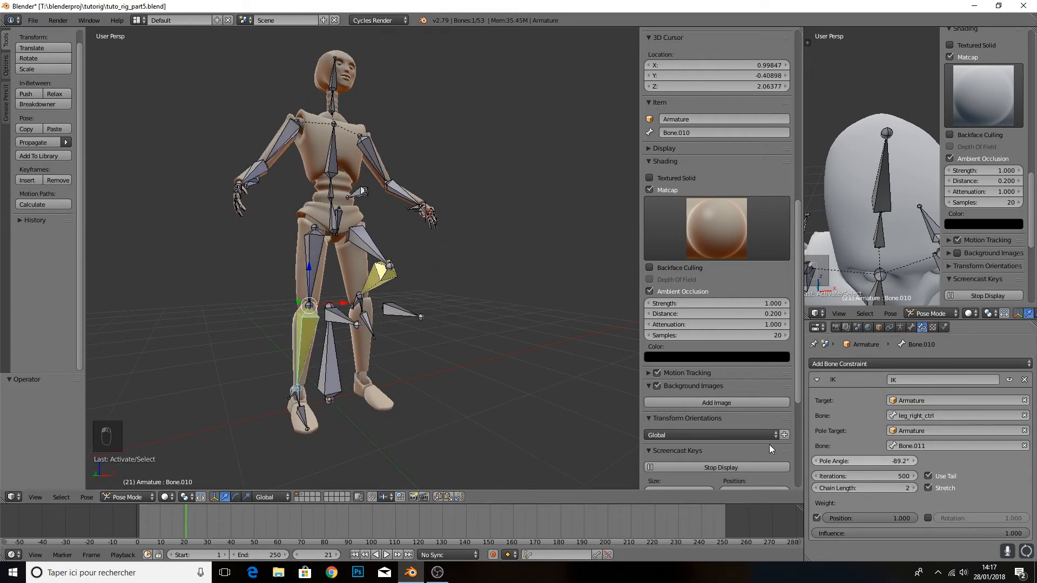
pyautogui.moveTo(456, 338); pyautogui.dragTo(423, 351, button='middle')
pyautogui.scroll(1, 350, 382)
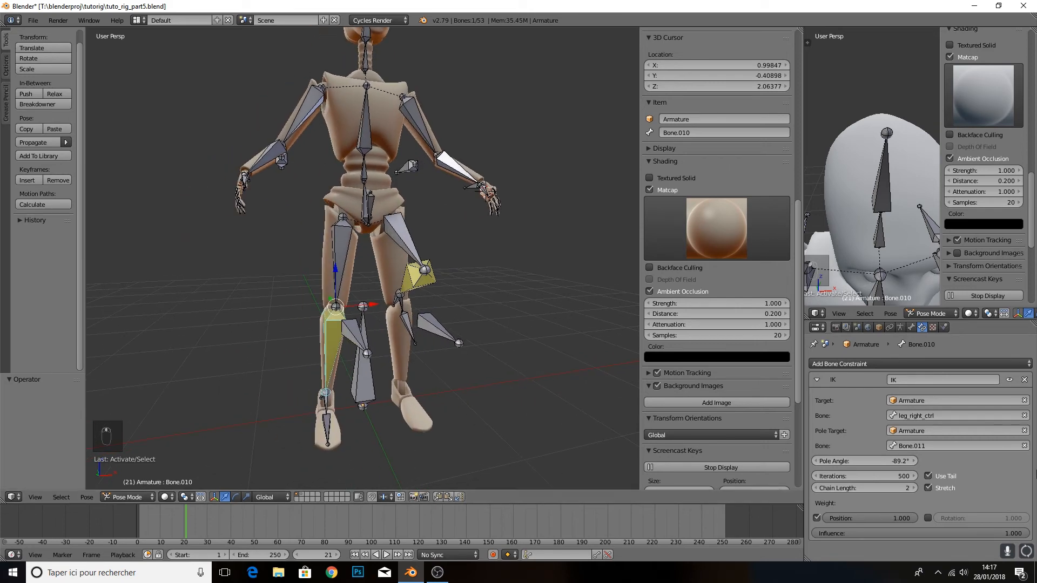
pyautogui.scroll(1, 517, 362)
# Move the right knee's control bone about -0.770 units along X to test the leg's direction
pyautogui.moveTo(507, 359); pyautogui.dragTo(429, 339, button='middle')
pyautogui.click(431, 346)
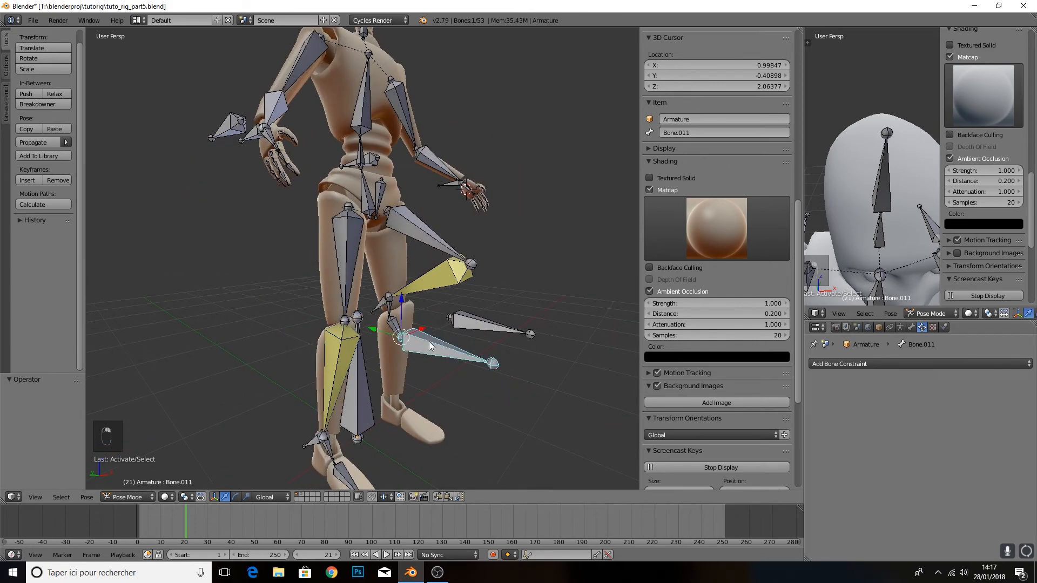
pyautogui.moveTo(425, 330); pyautogui.dragTo(332, 351)
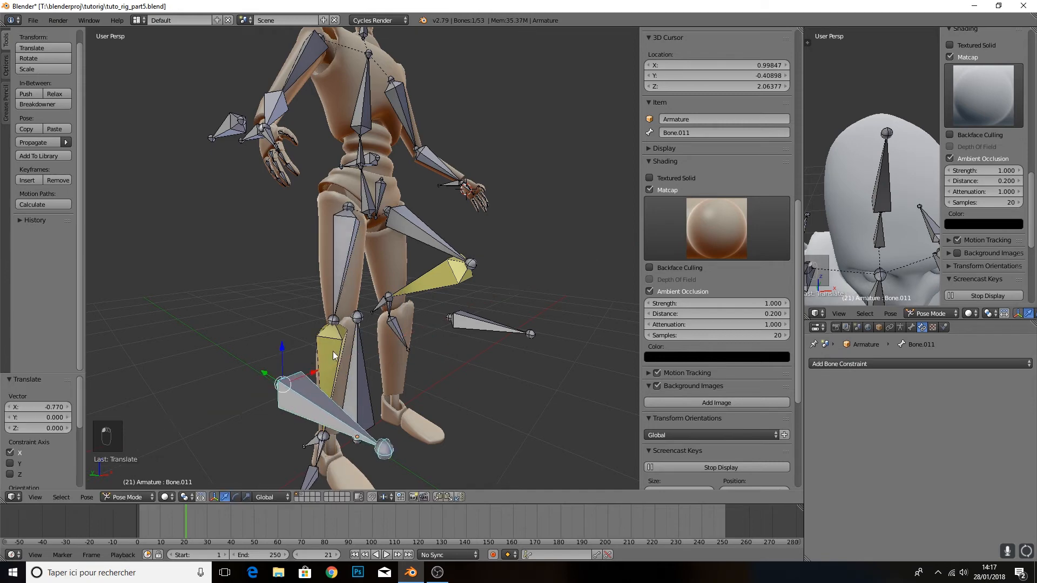
# Select every bone and clear the pose rotation and location
pyautogui.scroll(-4, 333, 351)
pyautogui.moveTo(381, 336); pyautogui.dragTo(356, 336, button='middle')
pyautogui.press('a')
pyautogui.press('a')
pyautogui.press('a')
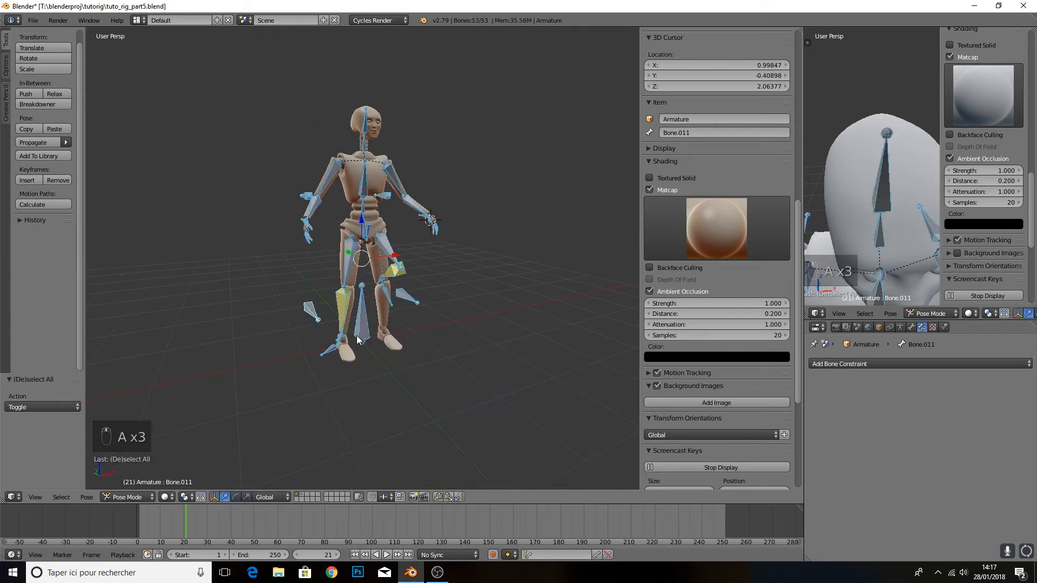
pyautogui.hotkey('alt', 'r')
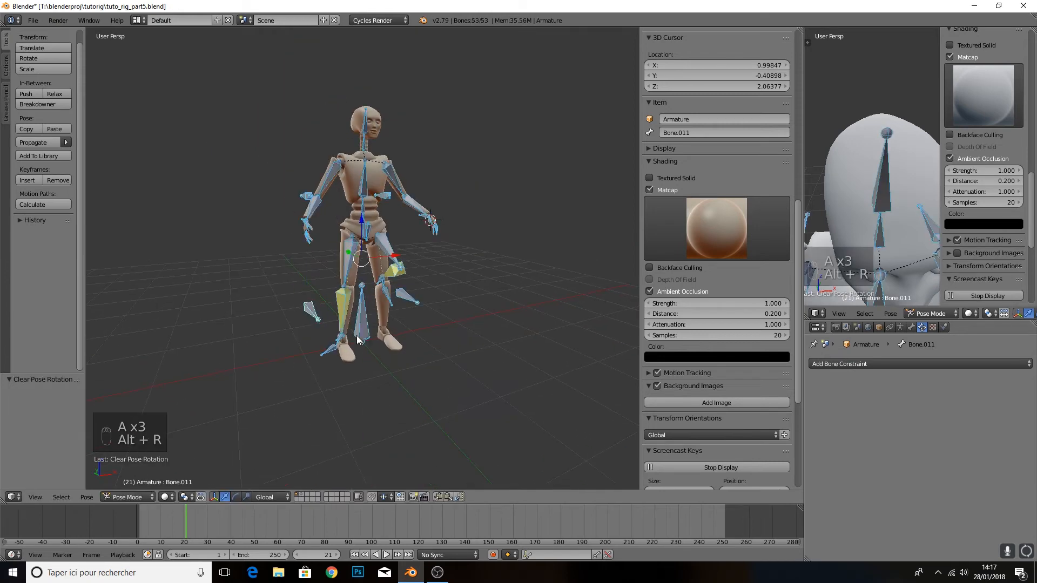
pyautogui.hotkey('alt', 'g')
# Add an IK constraint without targets to the left forearm bone and set its target to Armature
pyautogui.scroll(2, 450, 141)
pyautogui.moveTo(451, 141); pyautogui.dragTo(430, 232, button='middle')
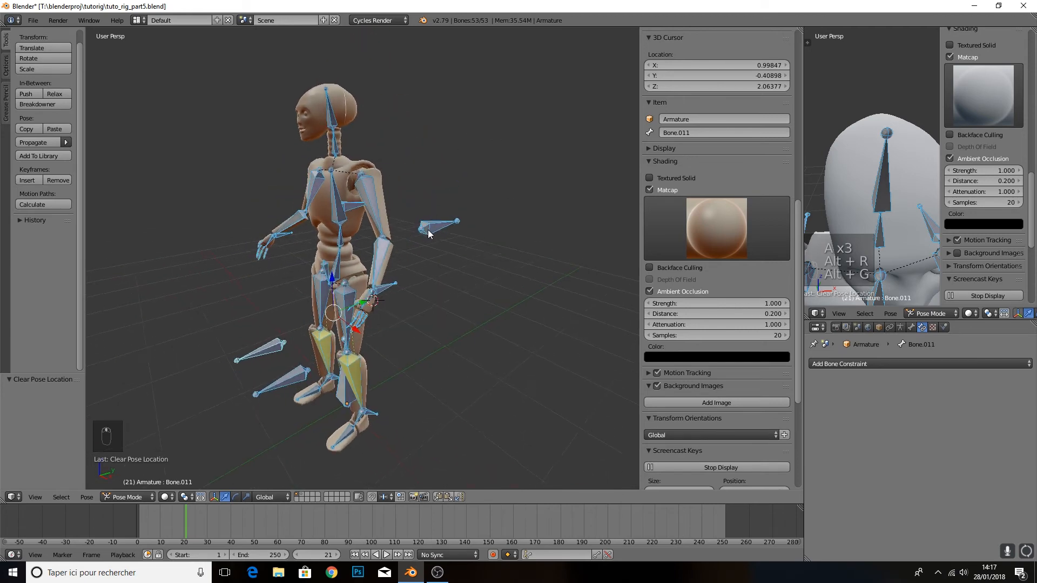
pyautogui.rightClick(390, 291)
pyautogui.scroll(3, 389, 286)
pyautogui.rightClick(410, 268)
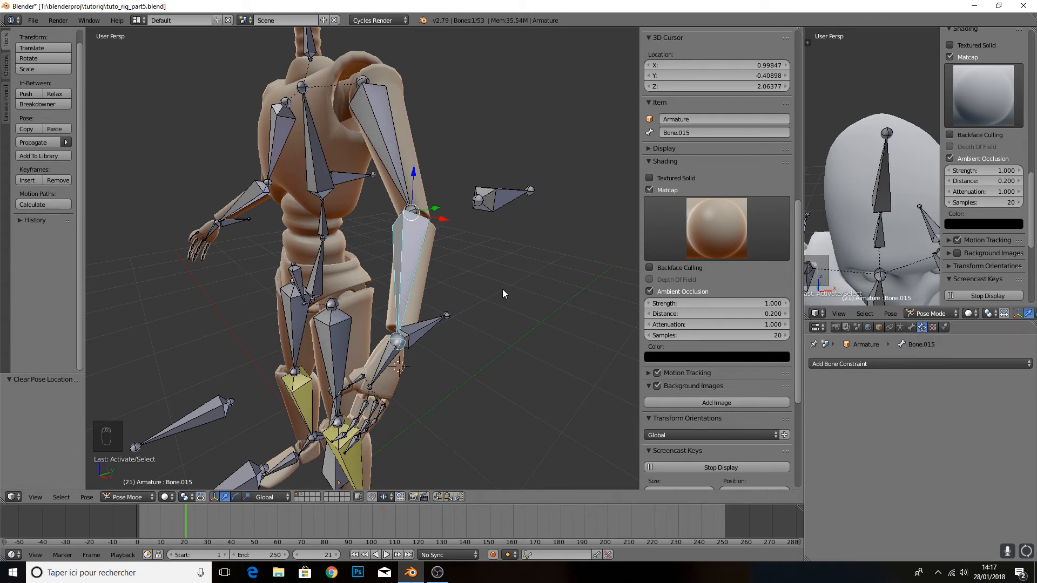
pyautogui.hotkey('shift', 'i')
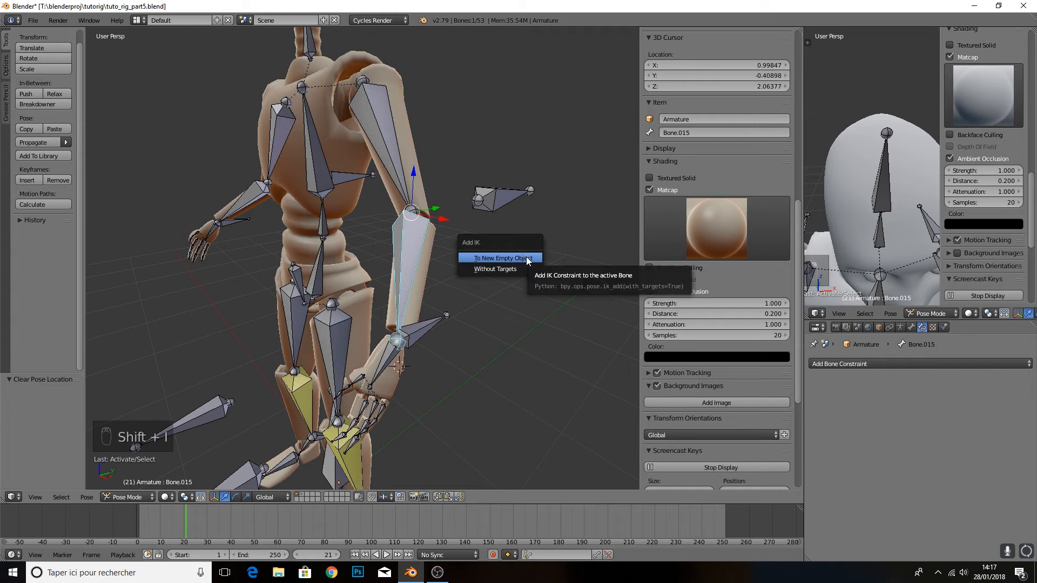
pyautogui.click(505, 264)
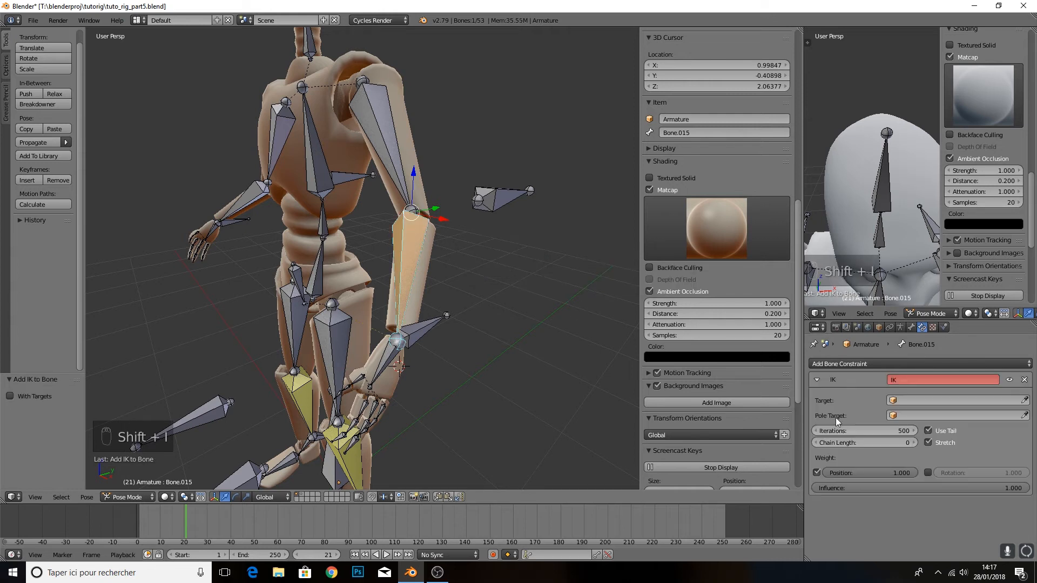
pyautogui.click(896, 401)
pyautogui.click(897, 416)
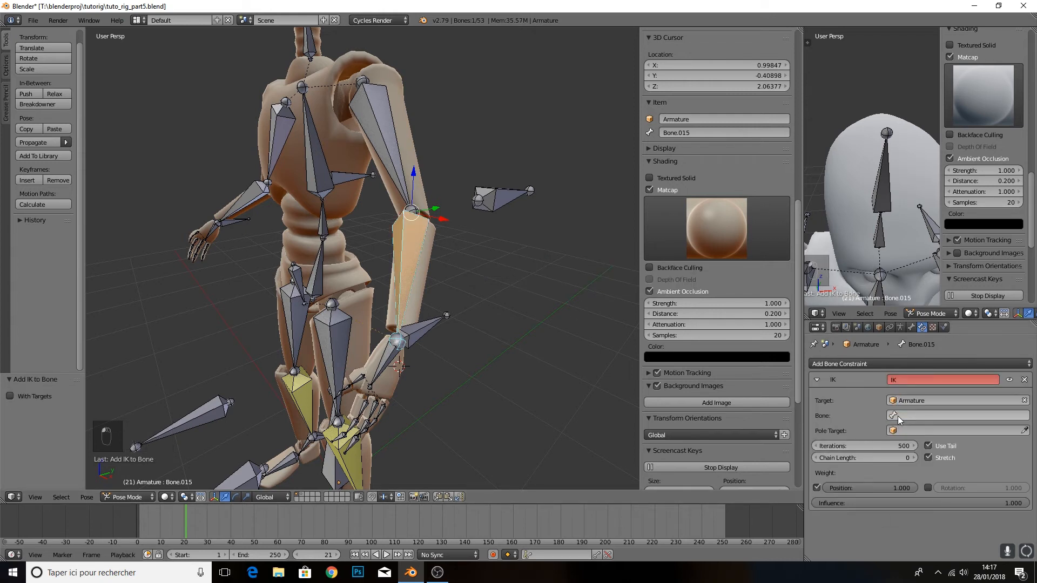
# Copy the name of the left wrist's control bone, Bone.049
pyautogui.rightClick(419, 336)
pyautogui.click(864, 365)
pyautogui.hotkey('ctrl', 'c')
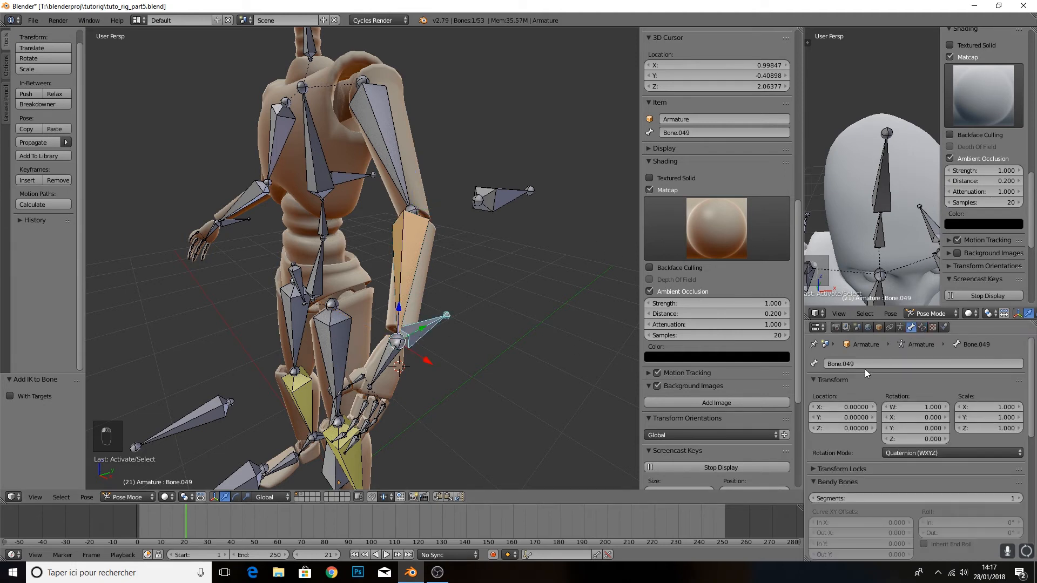
# Set the left forearm's IK target bone to Bone.049, with a chain length of 2
pyautogui.click(513, 301)
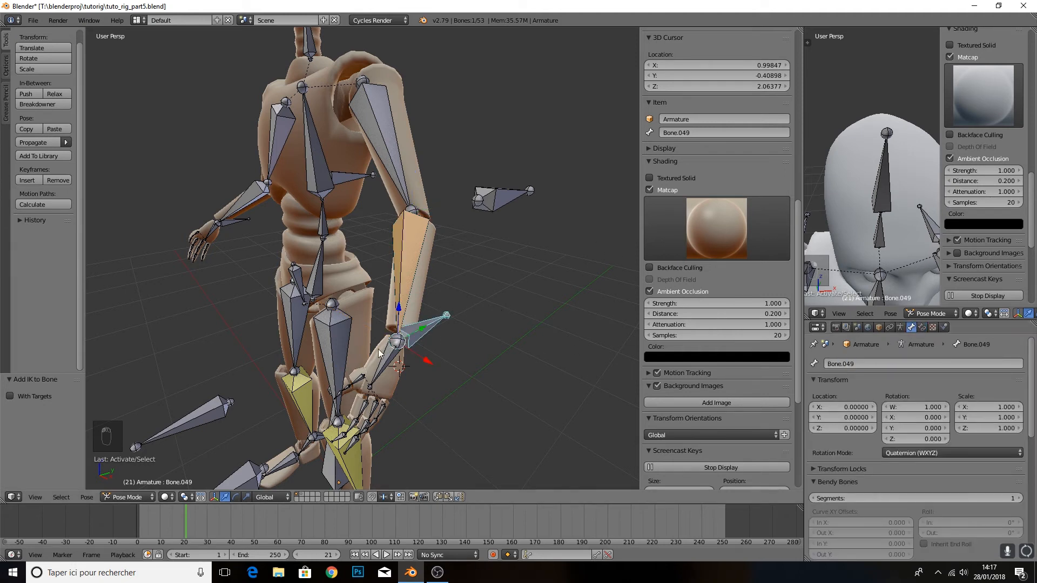
pyautogui.rightClick(411, 265)
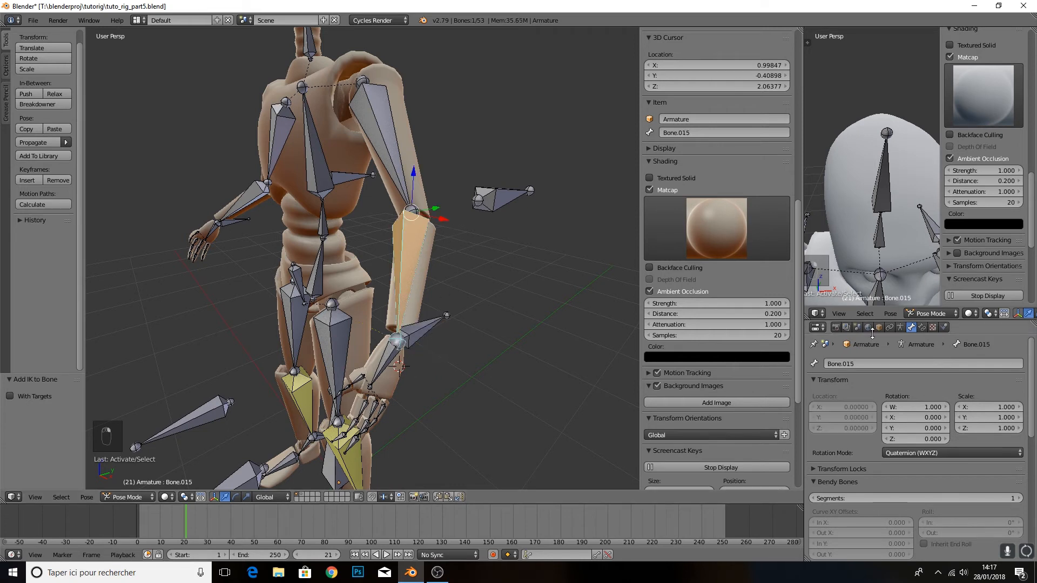
pyautogui.click(922, 326)
pyautogui.click(914, 414)
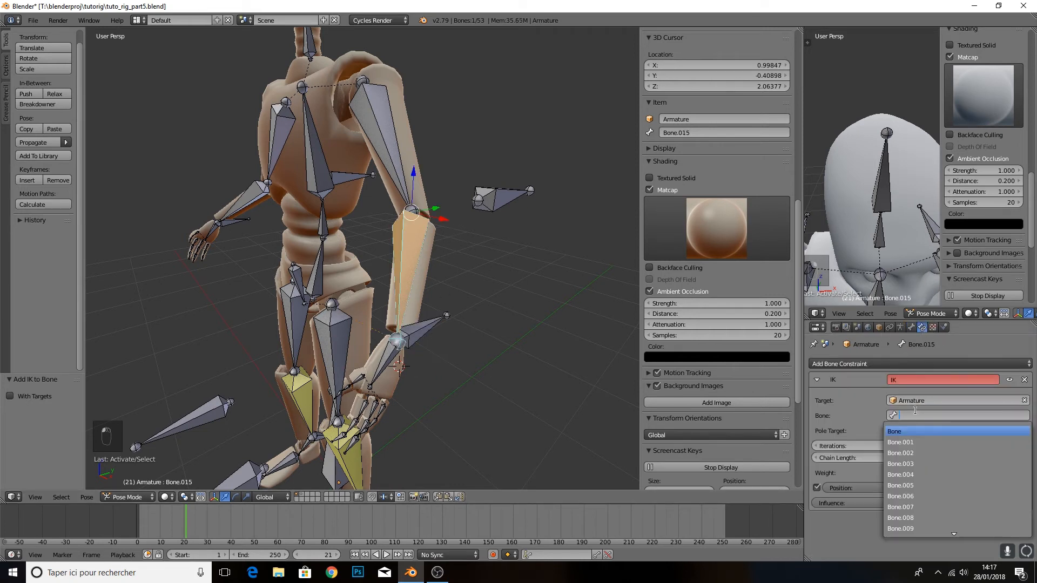
pyautogui.hotkey('ctrl', 'v')
pyautogui.press('Return')
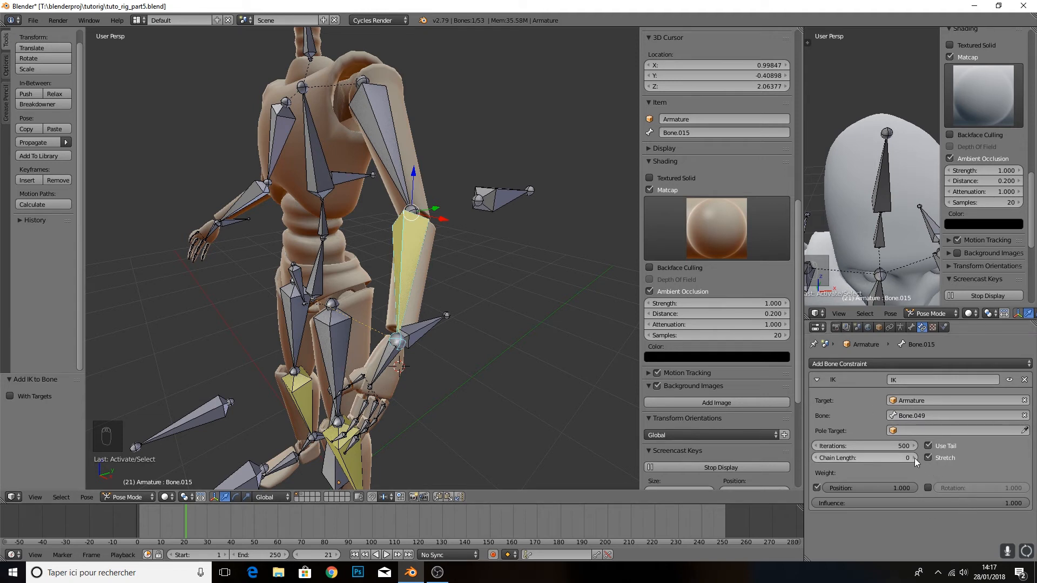
# Try moving the left wrist's control bone freely to test the arm's IK, then cancel the move
pyautogui.rightClick(415, 336)
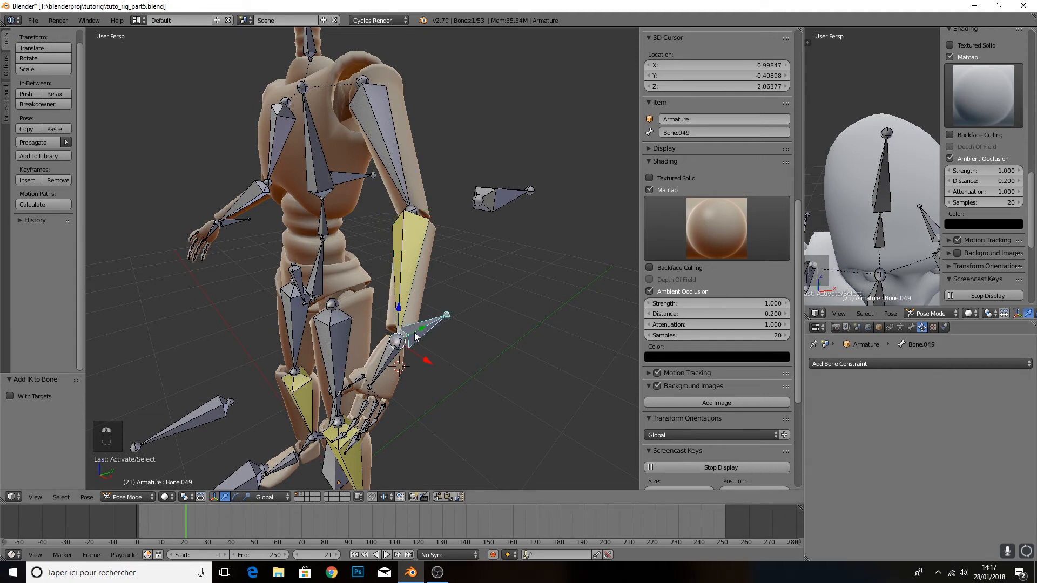
pyautogui.press('g')
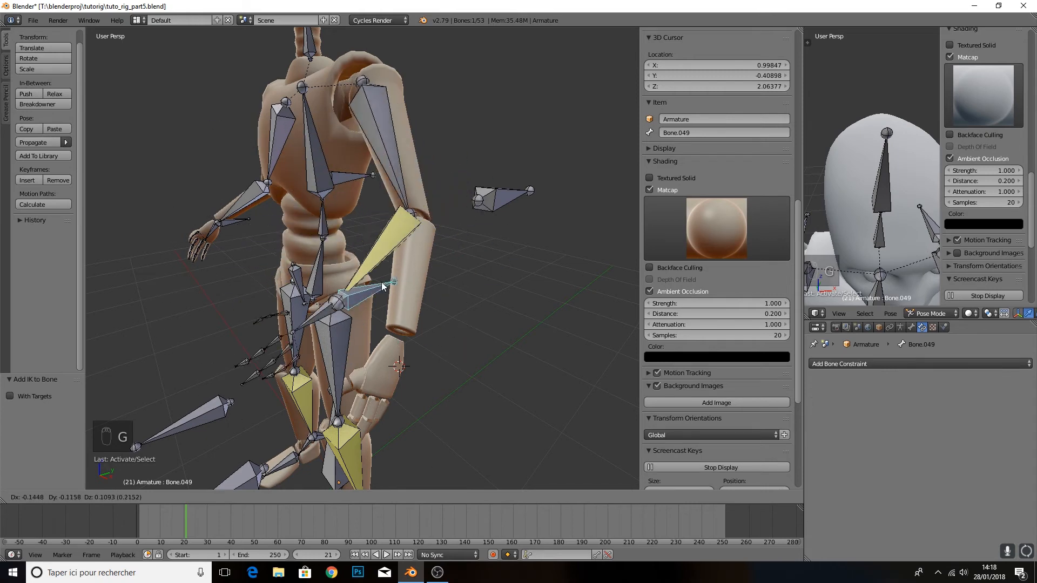
pyautogui.rightClick(381, 278)
pyautogui.moveTo(382, 278); pyautogui.dragTo(444, 257, button='middle')
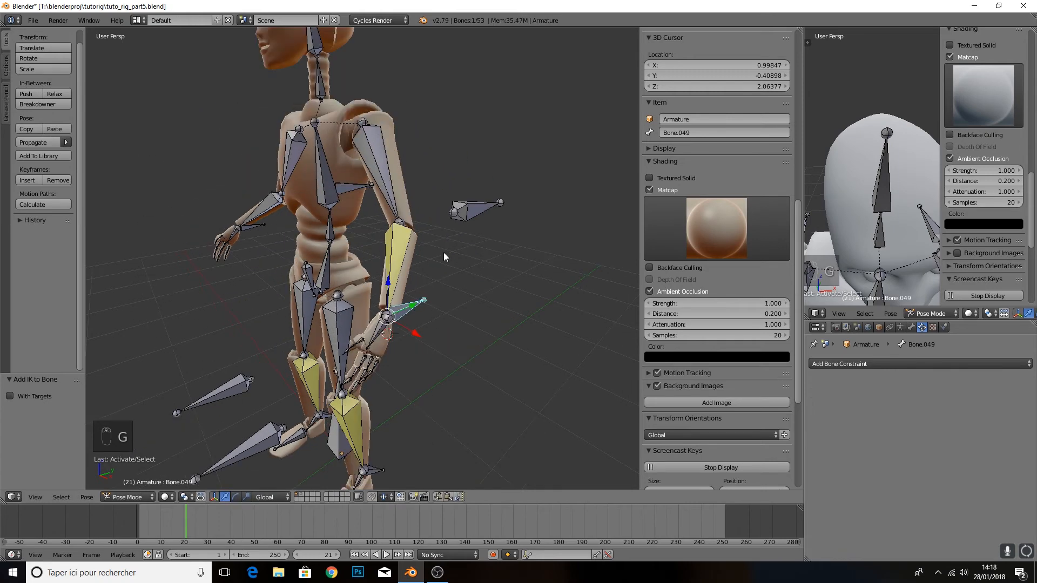
# Set the left forearm's IK pole target to the Armature's elbow control bone, Bone.047, with a pole angle of 180°
pyautogui.rightClick(467, 215)
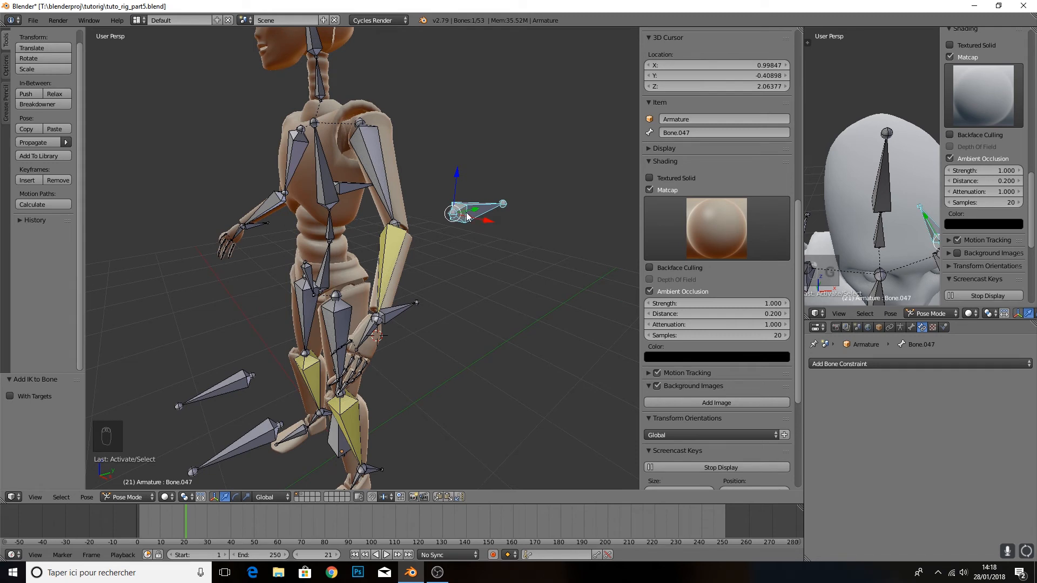
pyautogui.click(911, 328)
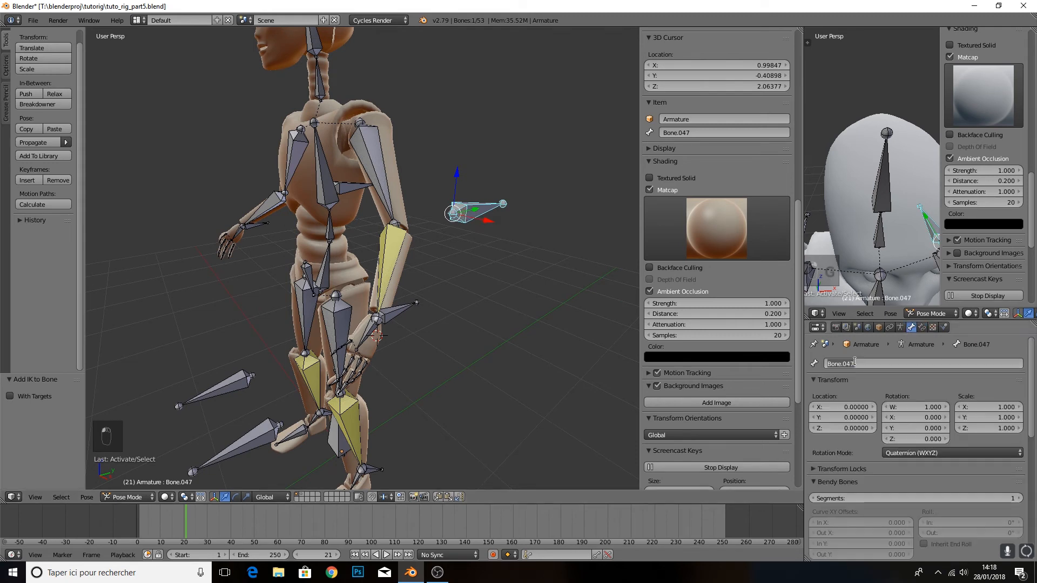
pyautogui.rightClick(386, 241)
pyautogui.click(924, 327)
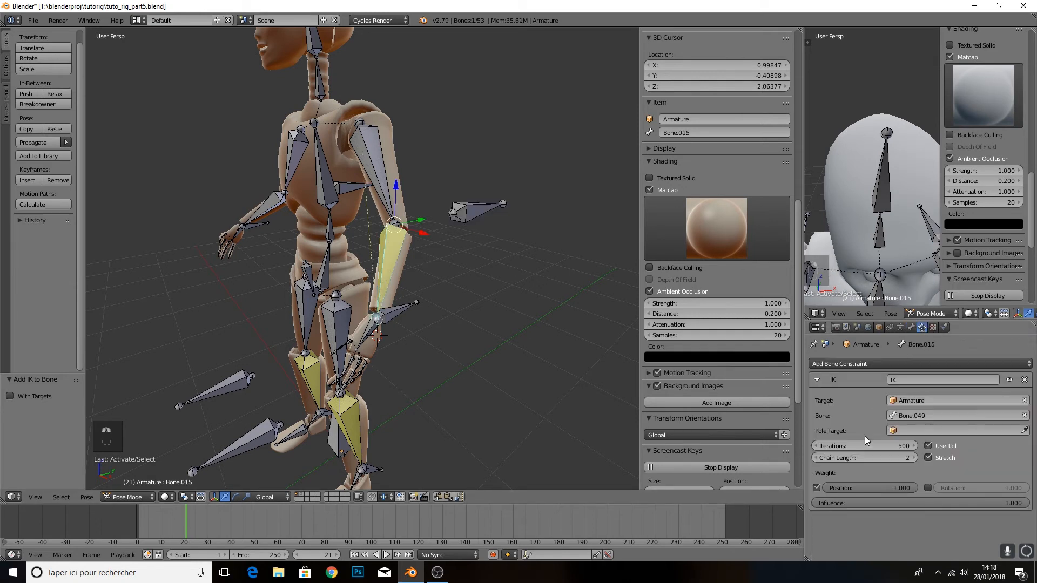
pyautogui.click(893, 430)
pyautogui.click(903, 446)
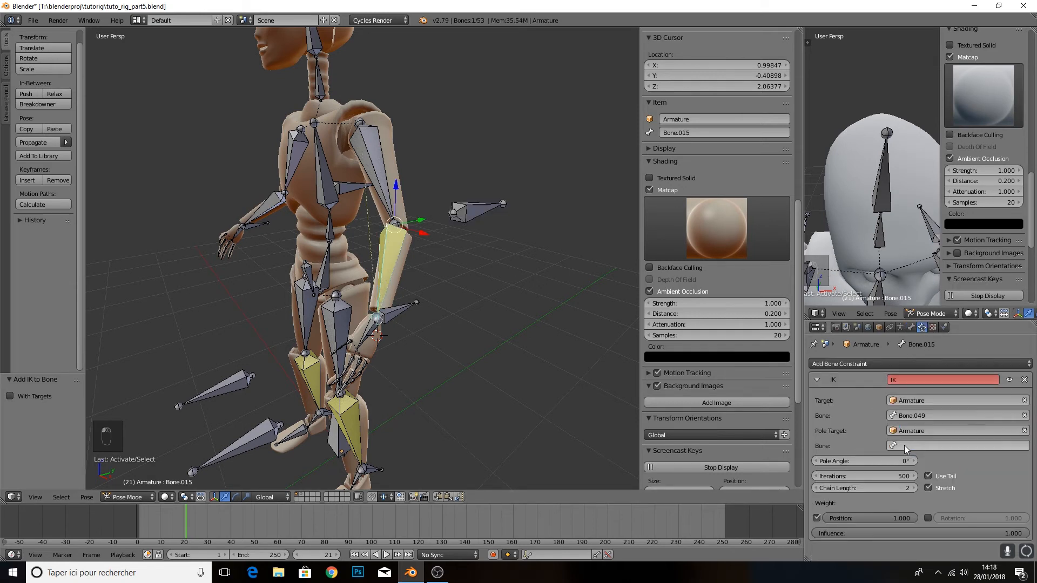
pyautogui.click(903, 445)
pyautogui.write('Bone.047')
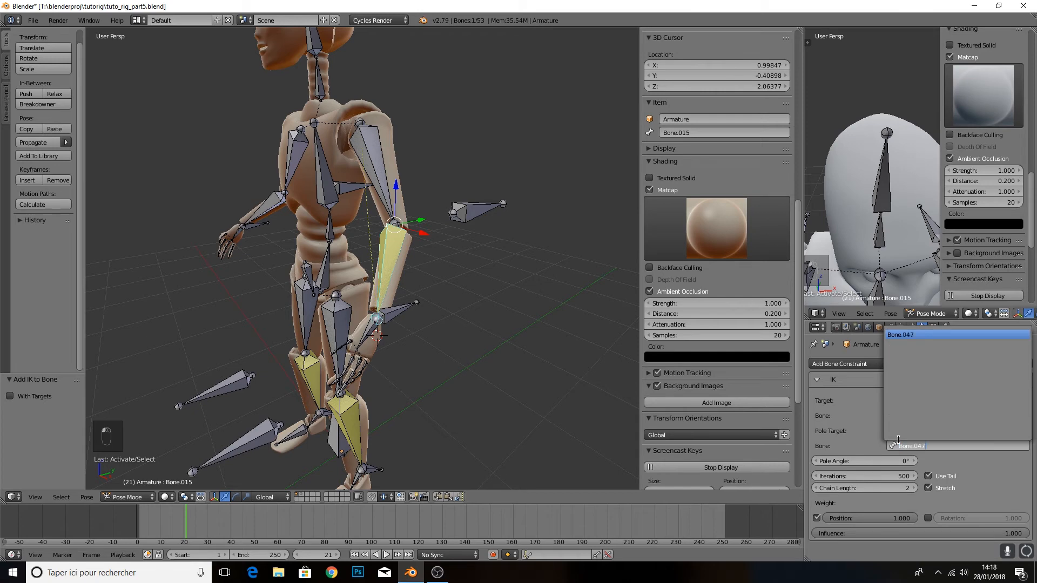
pyautogui.press('Return')
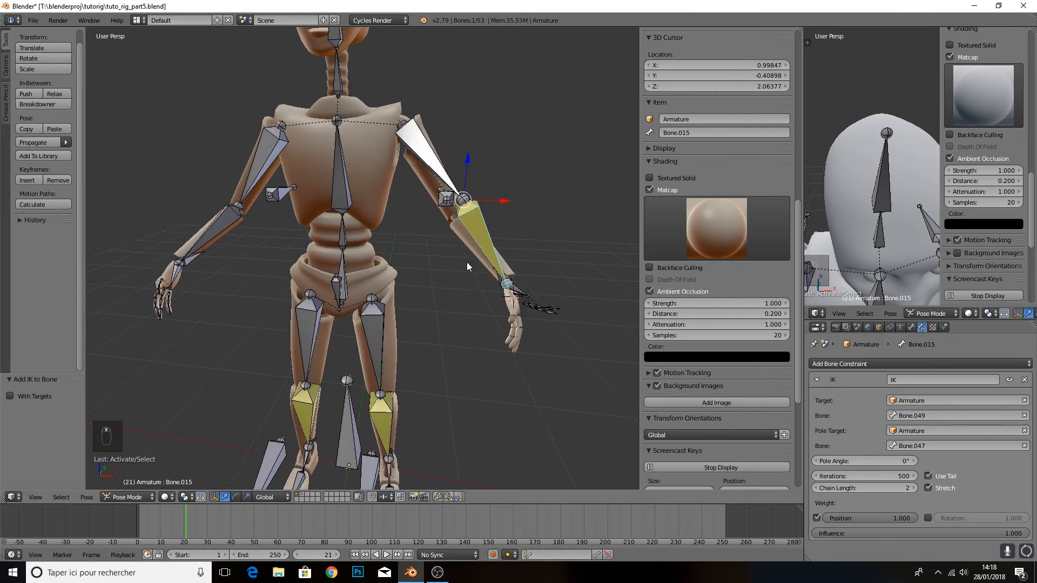
pyautogui.moveTo(355, 201); pyautogui.dragTo(344, 216, button='middle')
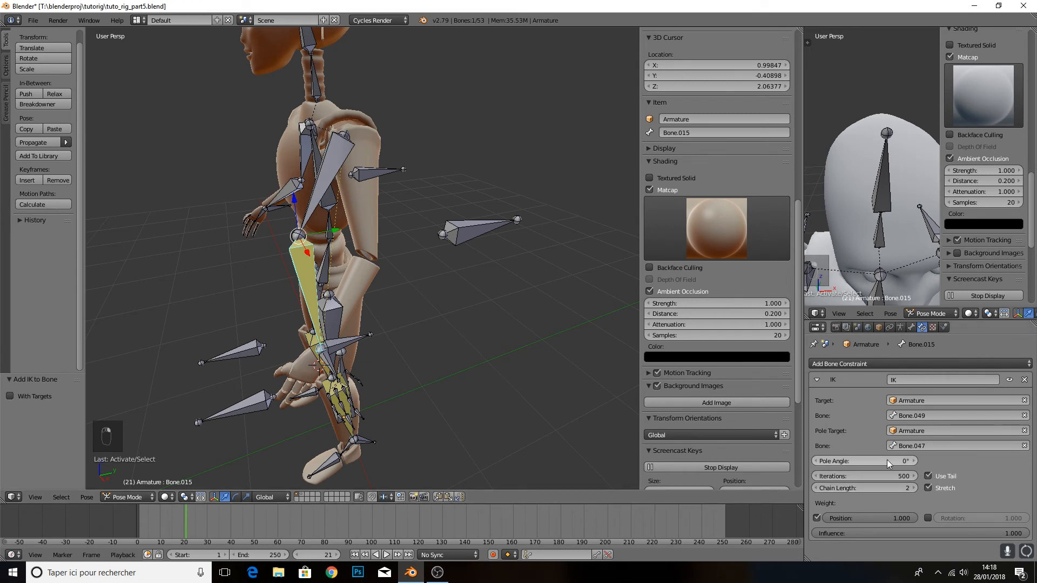
pyautogui.moveTo(889, 461); pyautogui.dragTo(913, 461)
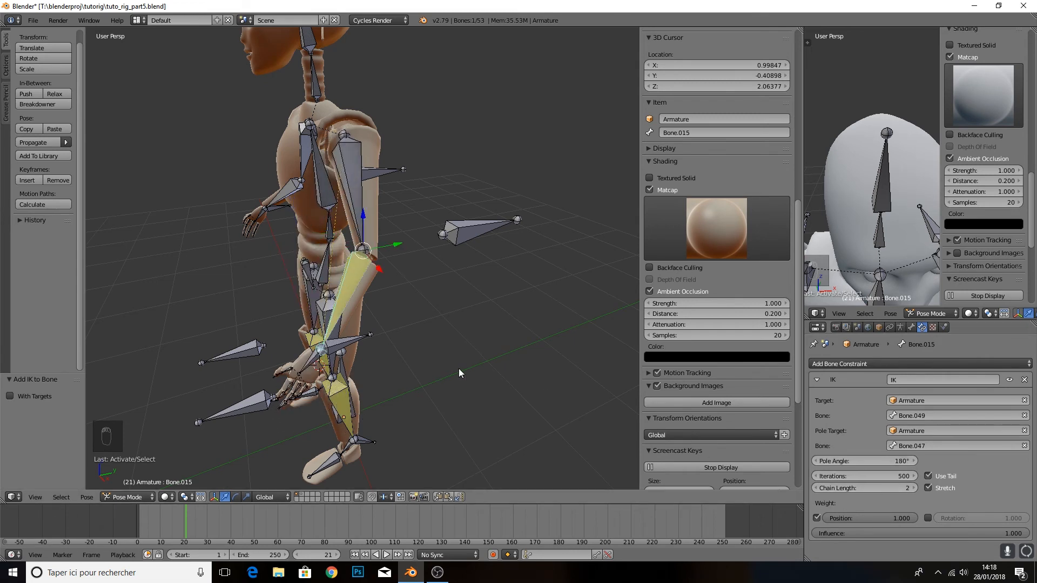
# Try moving the left elbow's control bone along X to test the arm's bend, and undo the move
pyautogui.rightClick(439, 231)
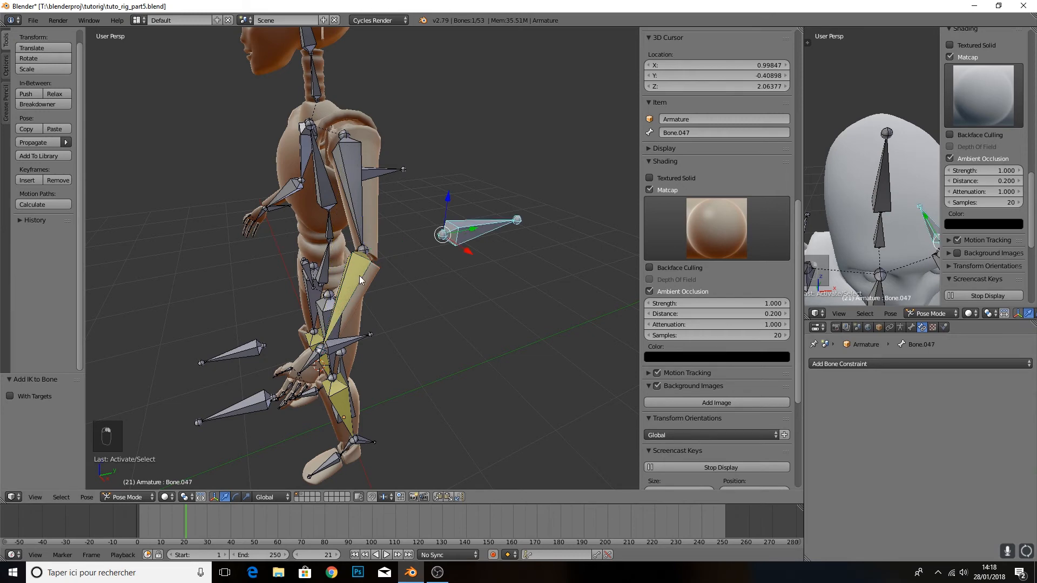
pyautogui.moveTo(358, 276); pyautogui.dragTo(432, 227, button='middle')
pyautogui.press('g')
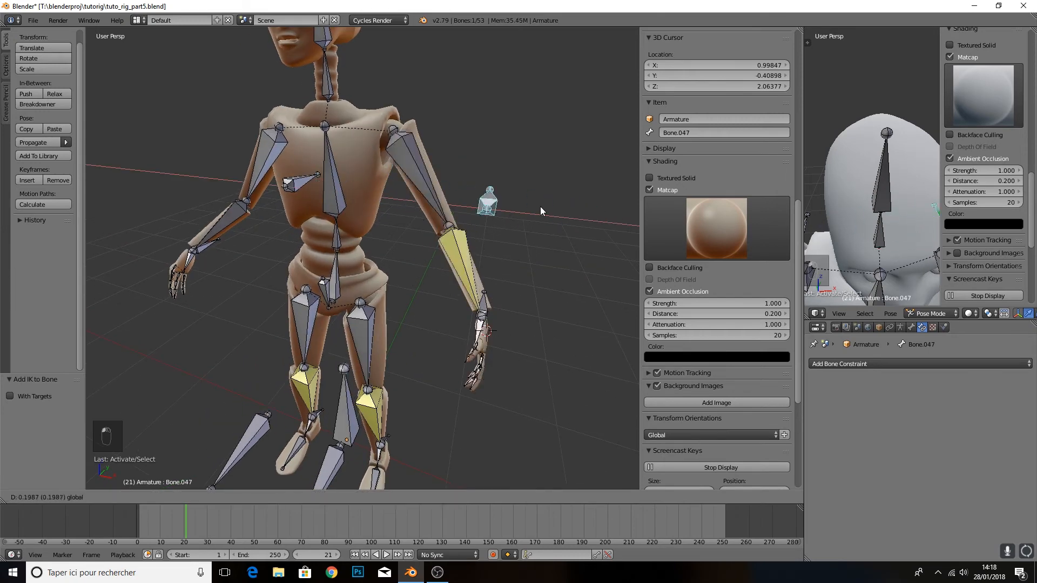
pyautogui.click(488, 193)
pyautogui.scroll(-2, 486, 193)
pyautogui.press('g')
pyautogui.press('x')
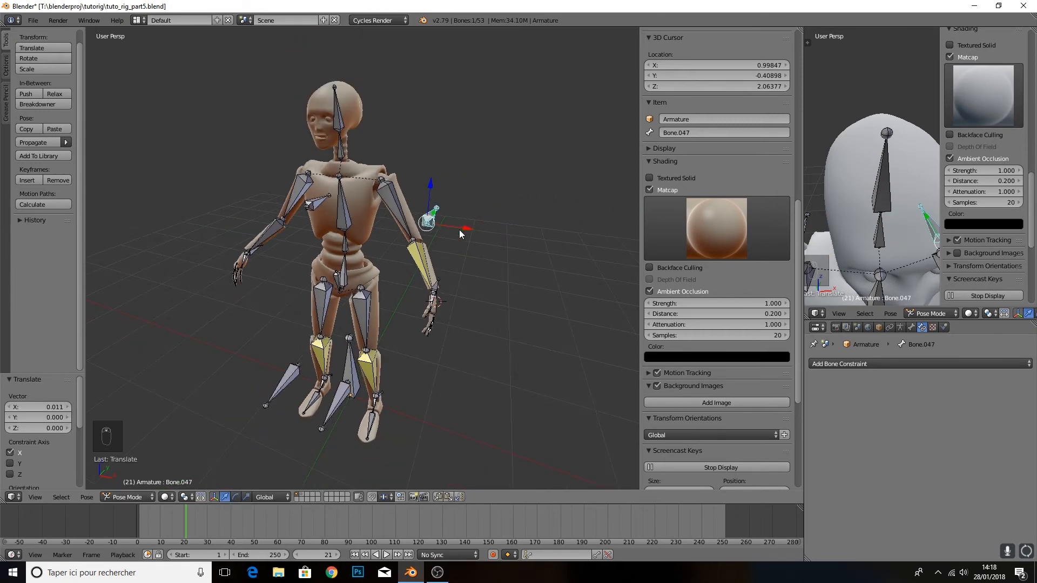
pyautogui.click(544, 206)
pyautogui.hotkey('ctrl', 'z')
# Raise the left wrist's control bone 0.624 units along Z, try moving the elbow's control bone up, and undo these test moves
pyautogui.moveTo(543, 206); pyautogui.dragTo(452, 234, button='middle')
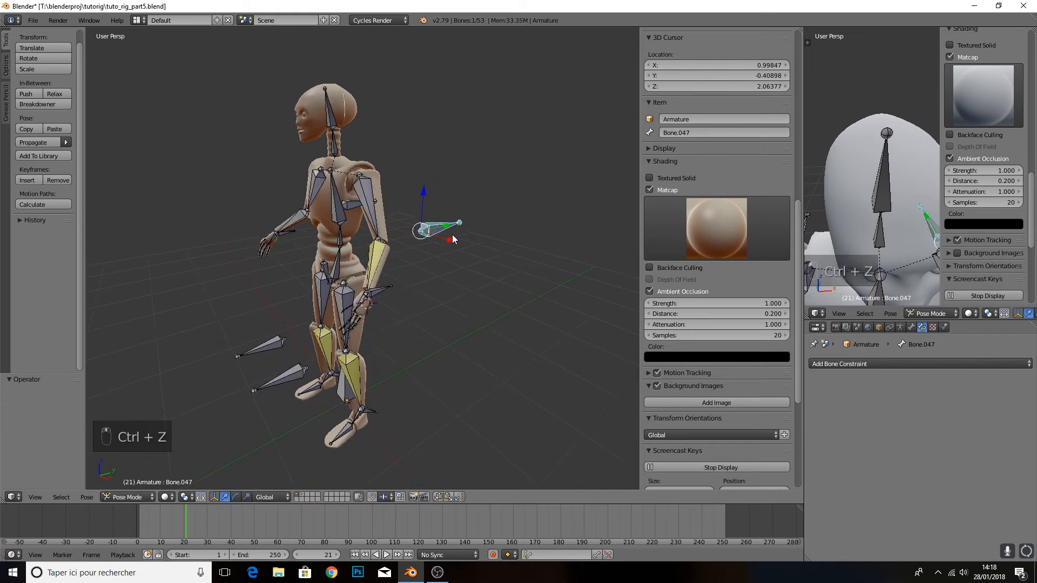
pyautogui.rightClick(381, 291)
pyautogui.press('g')
pyautogui.press('z')
pyautogui.click(367, 254)
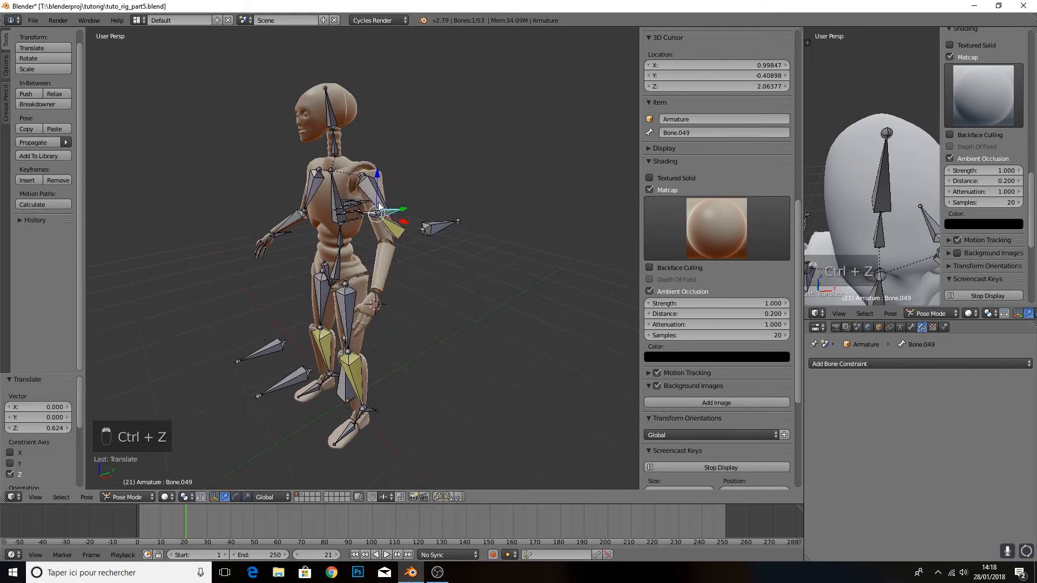
pyautogui.moveTo(367, 254); pyautogui.dragTo(427, 215, button='middle')
pyautogui.rightClick(450, 220)
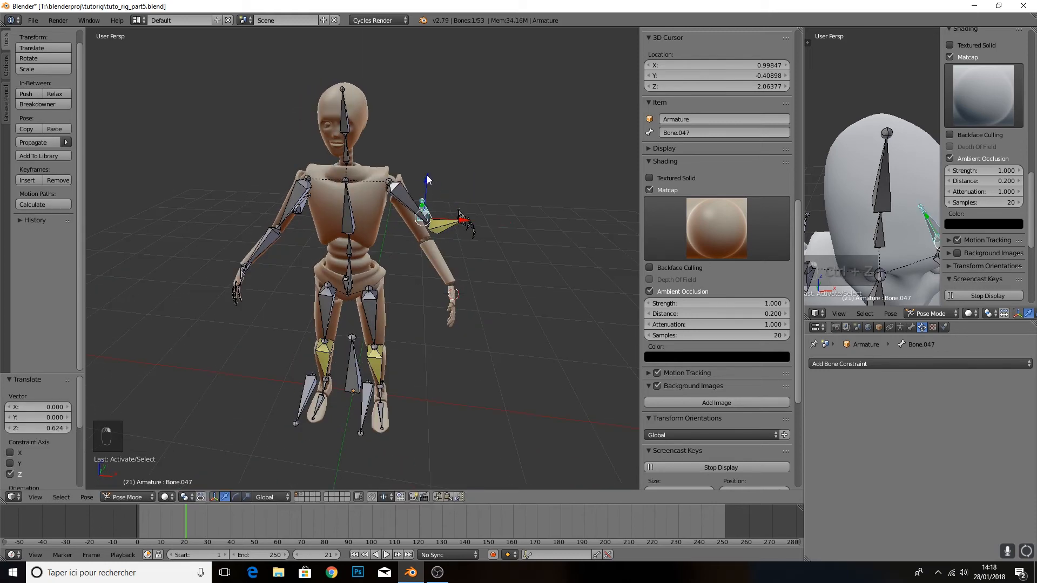
pyautogui.moveTo(427, 177); pyautogui.dragTo(422, 133)
pyautogui.hotkey('ctrl', 'z')
pyautogui.hotkey('ctrl', 'z')
pyautogui.hotkey('ctrl', 'z')
pyautogui.hotkey('ctrl', 'z')
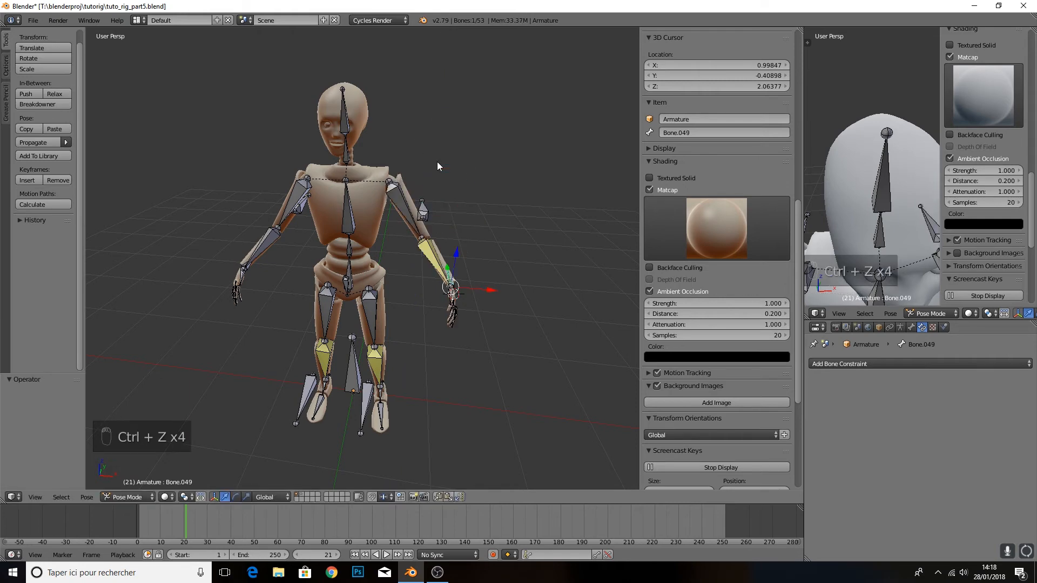
# Add an IK constraint without targets to the right forearm bone
pyautogui.rightClick(265, 244)
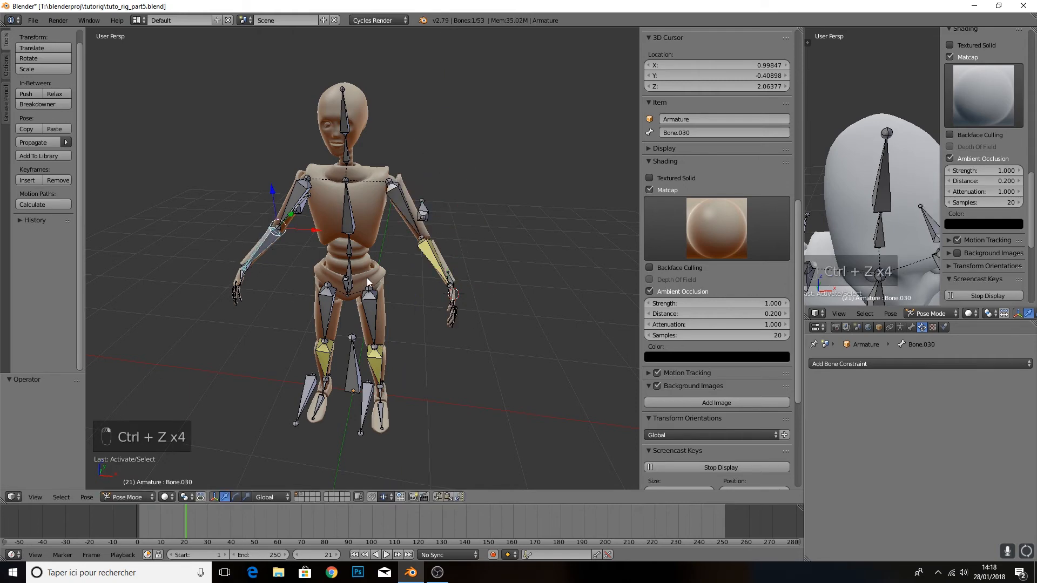
pyautogui.moveTo(367, 277); pyautogui.dragTo(446, 270, button='middle')
pyautogui.scroll(2, 390, 307)
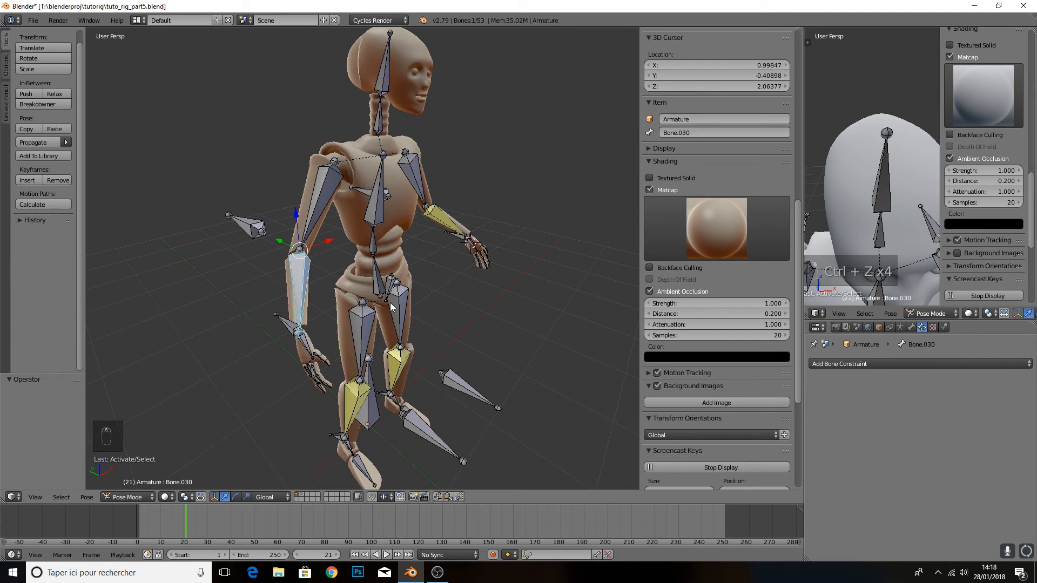
pyautogui.hotkey('shift', 'i')
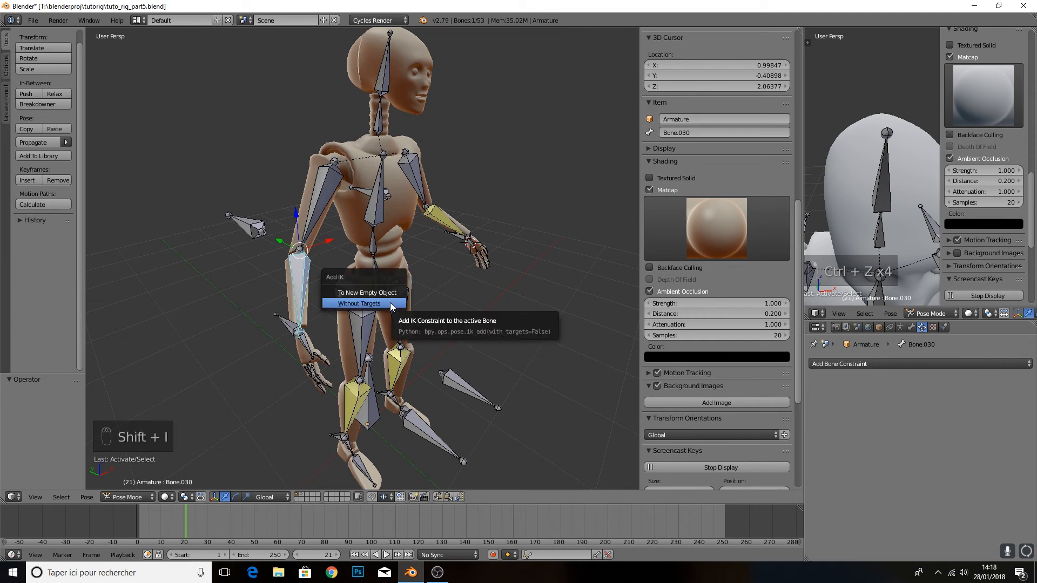
pyautogui.click(390, 303)
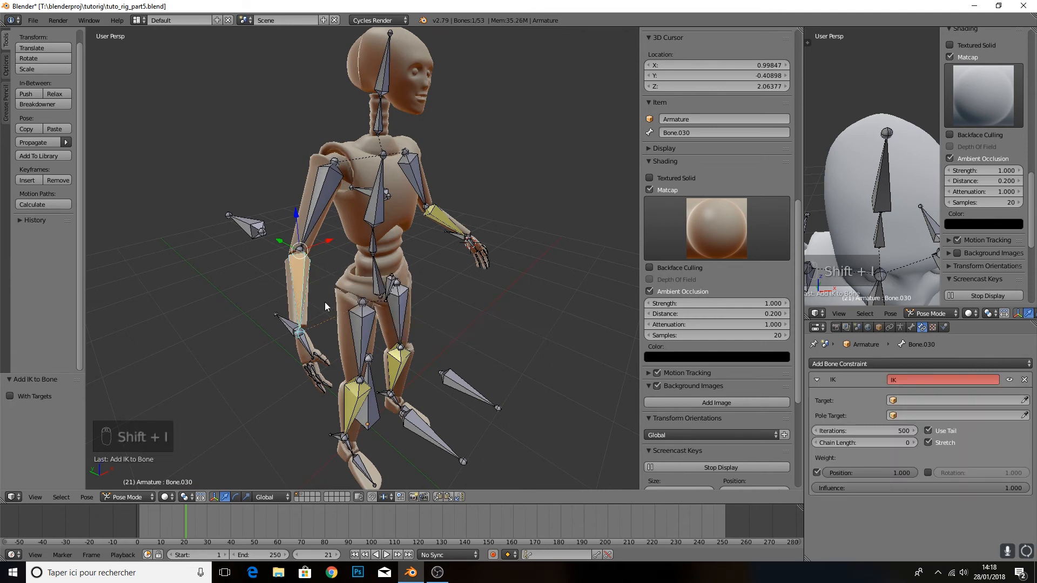
# Copy the name of the right wrist's control bone, Bone.050
pyautogui.moveTo(393, 258); pyautogui.dragTo(367, 255, button='middle')
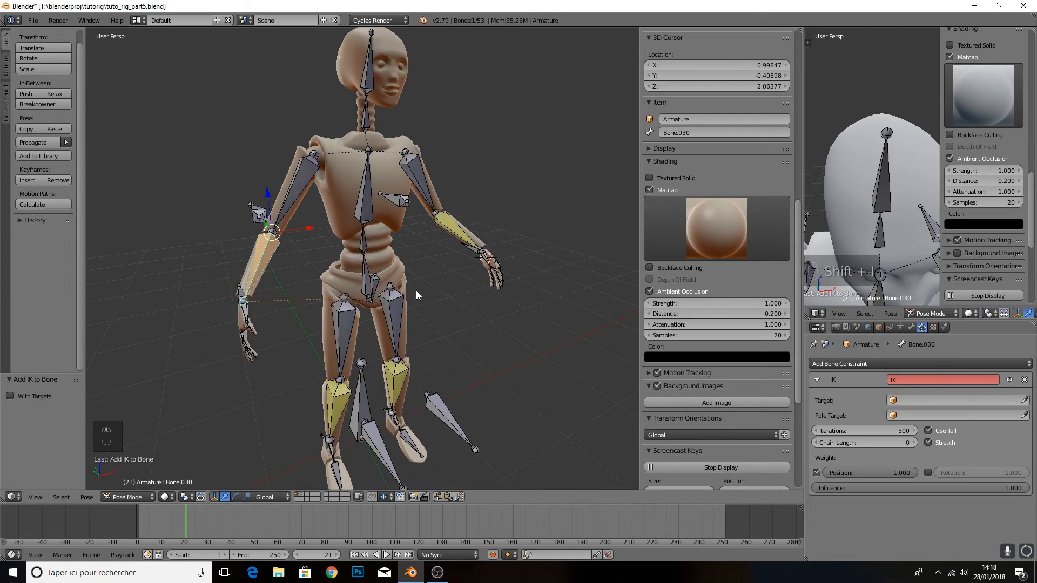
pyautogui.rightClick(258, 215)
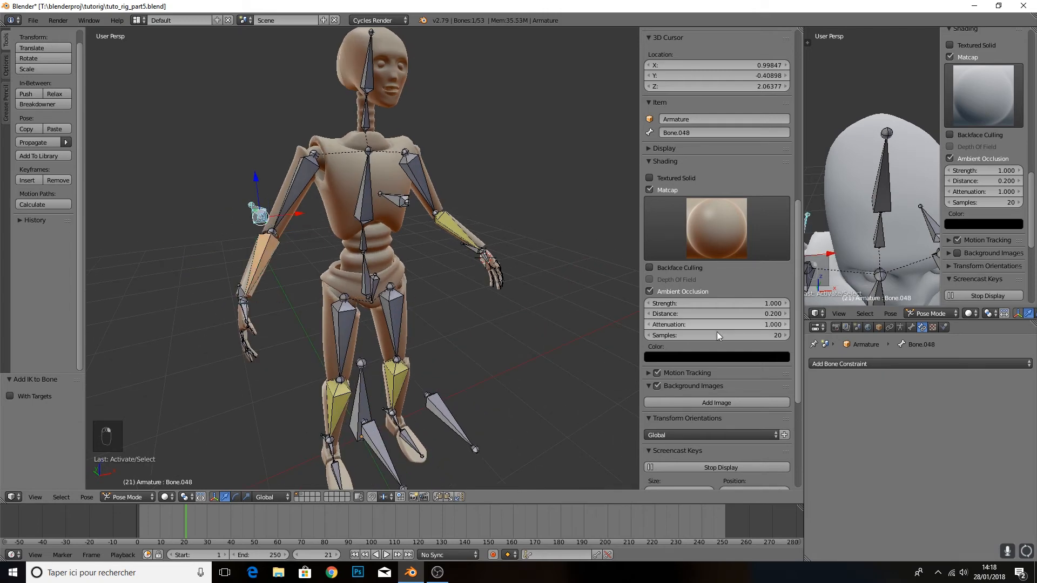
pyautogui.click(911, 327)
pyautogui.moveTo(472, 294); pyautogui.dragTo(516, 276, button='middle')
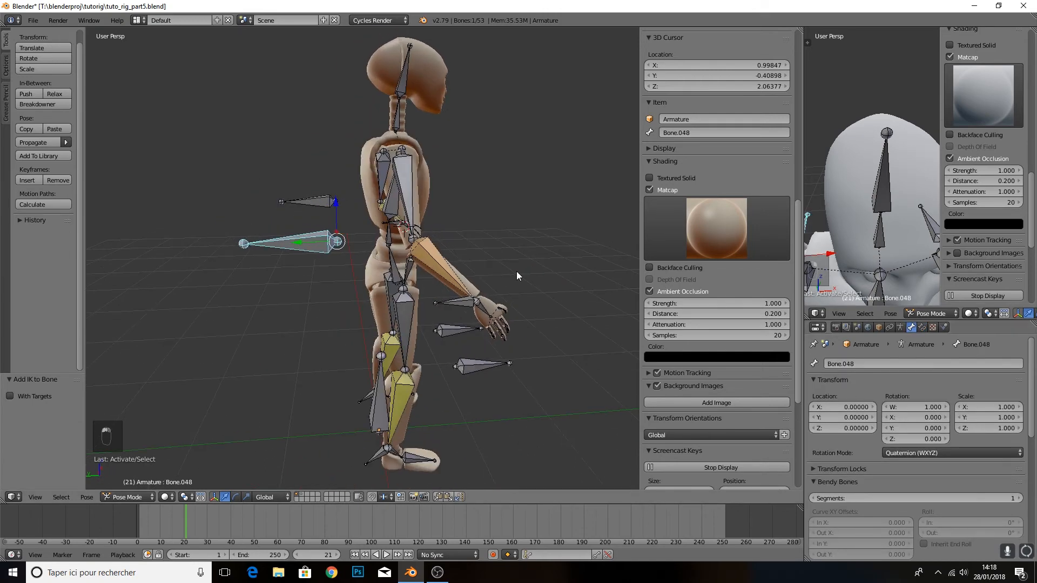
pyautogui.rightClick(463, 296)
pyautogui.moveTo(463, 297); pyautogui.dragTo(521, 303, button='middle')
pyautogui.click(924, 364)
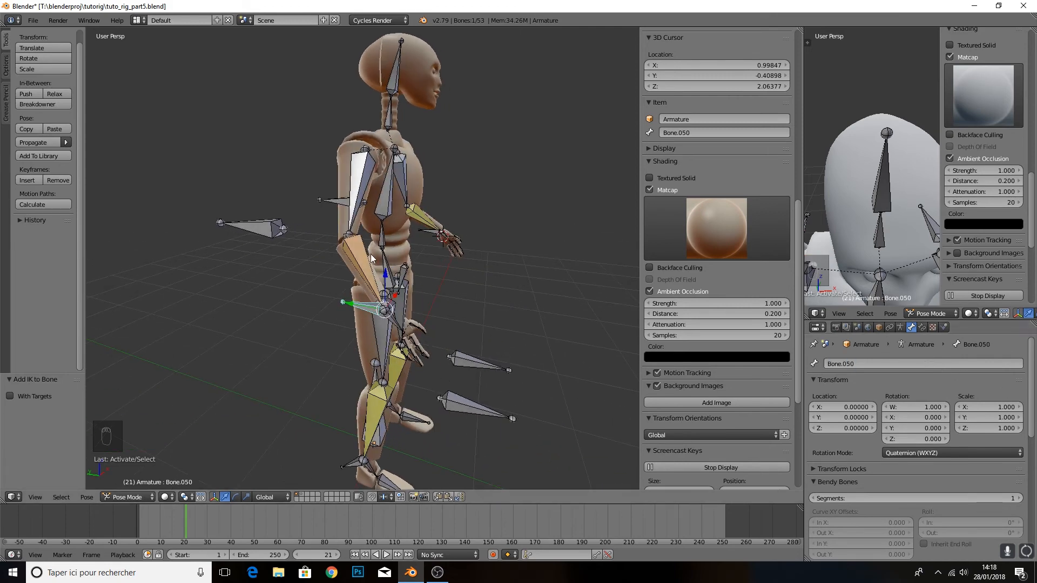
# Set the right forearm's IK target to Armature and its target bone to Bone.050
pyautogui.rightClick(362, 262)
pyautogui.click(922, 327)
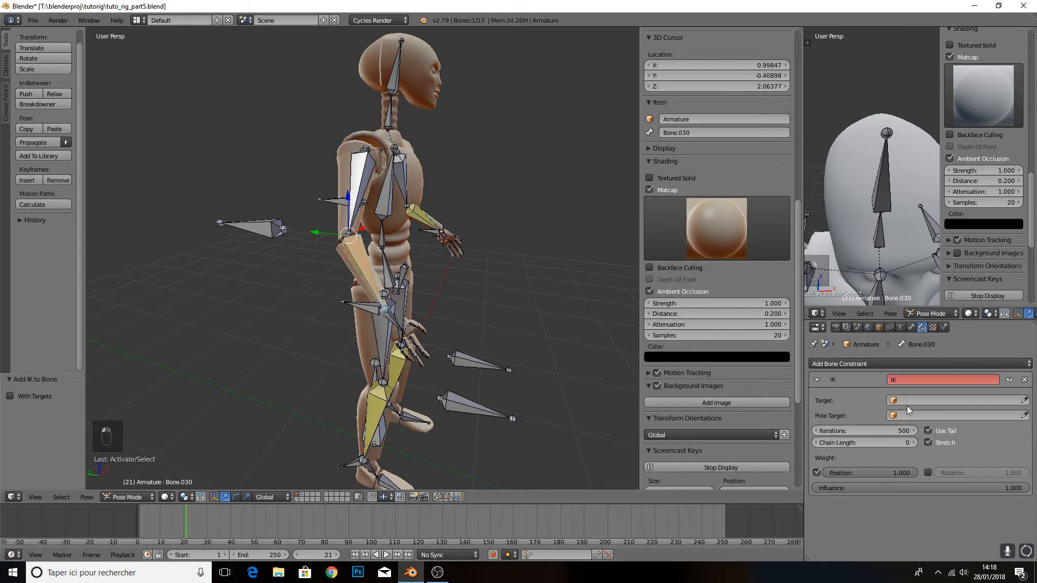
pyautogui.click(907, 400)
pyautogui.click(905, 415)
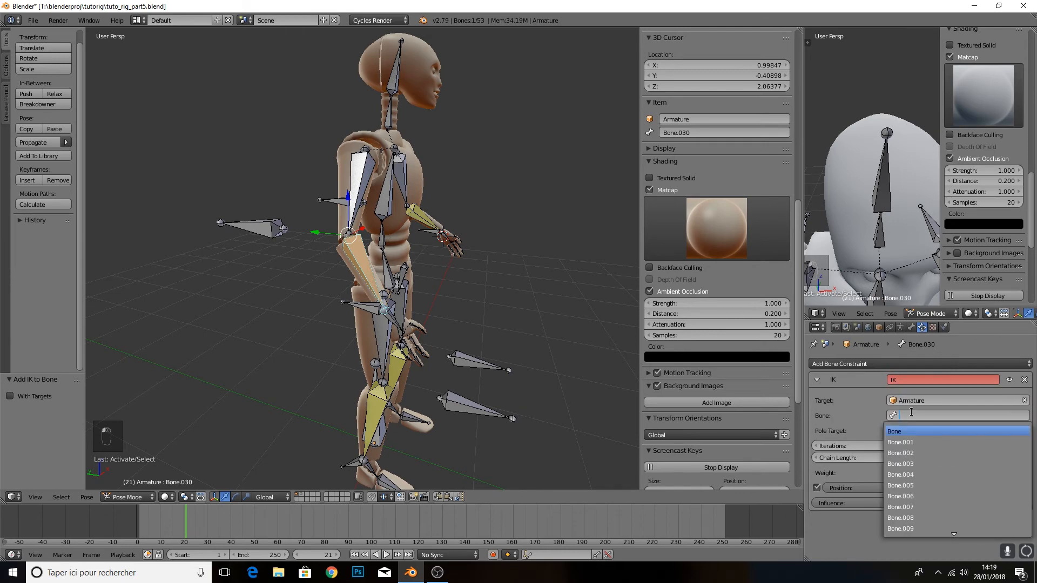
pyautogui.write('Bone.050')
pyautogui.press('Return')
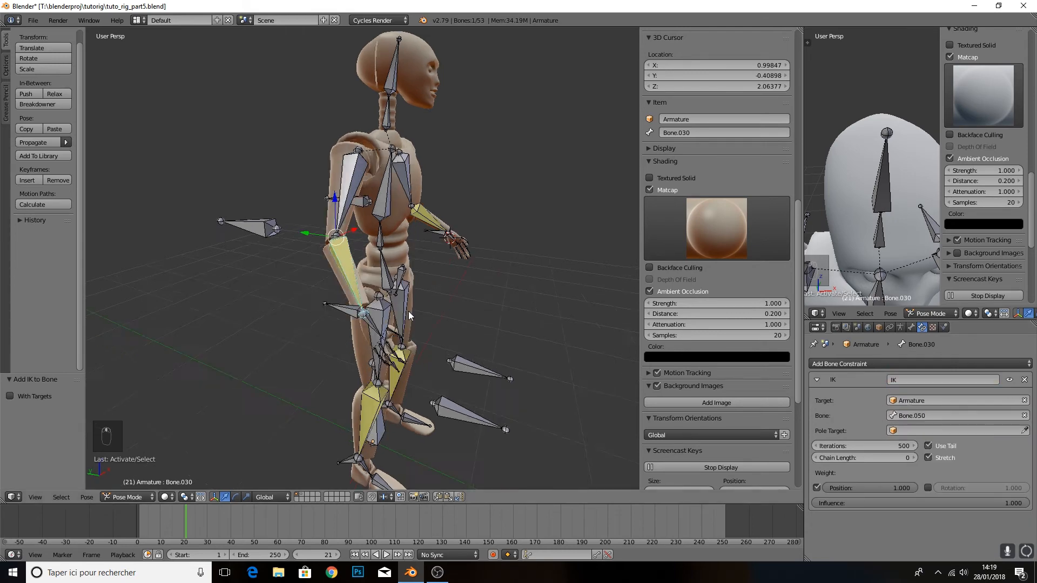
# Set the right forearm's IK chain length to 2, like the left one, and select the right wrist's control bone
pyautogui.click(913, 458)
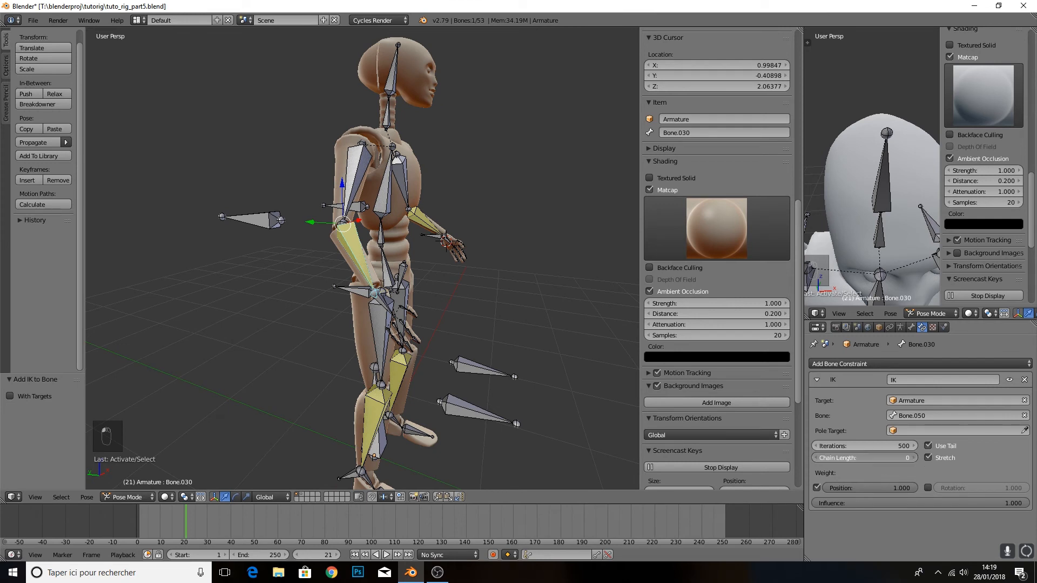
pyautogui.click(913, 458)
pyautogui.rightClick(353, 293)
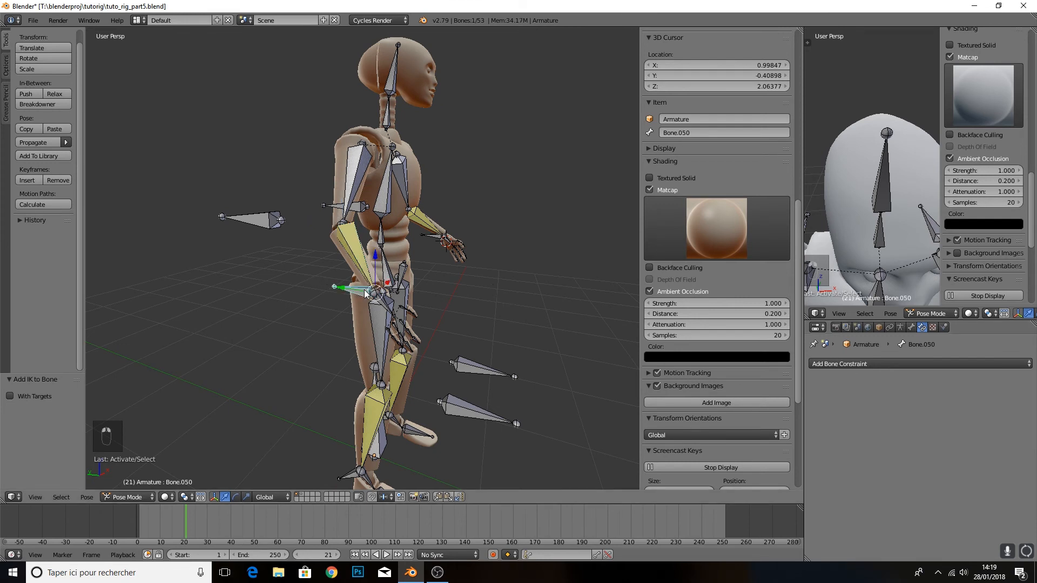
# Copy the name of the right elbow's control bone, Bone.048
pyautogui.press('g')
pyautogui.click(331, 308)
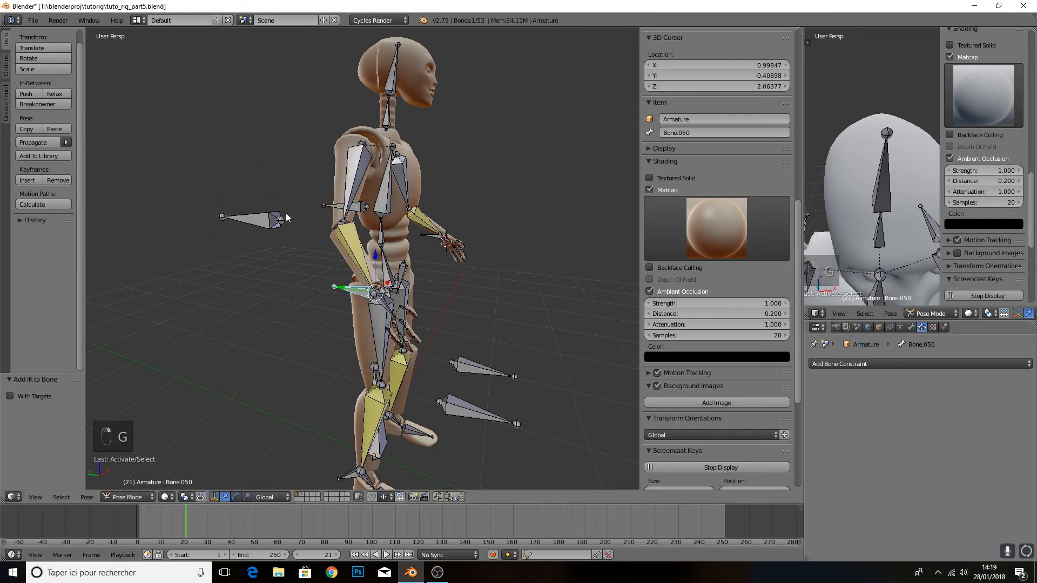
pyautogui.rightClick(269, 227)
pyautogui.moveTo(465, 237); pyautogui.dragTo(409, 244, button='middle')
pyautogui.scroll(-1, 362, 241)
pyautogui.scroll(1, 376, 267)
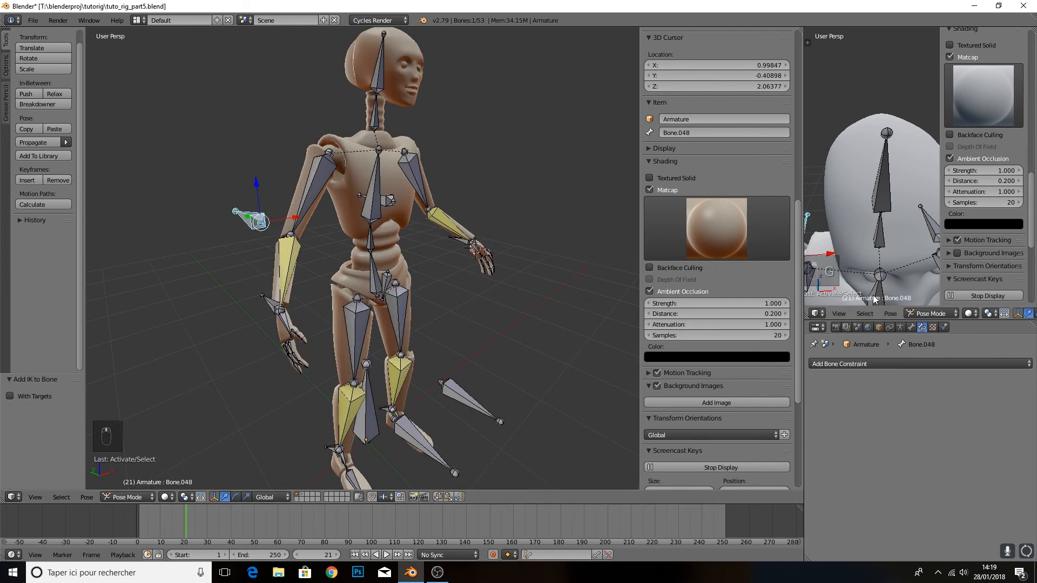
pyautogui.click(912, 327)
pyautogui.click(882, 365)
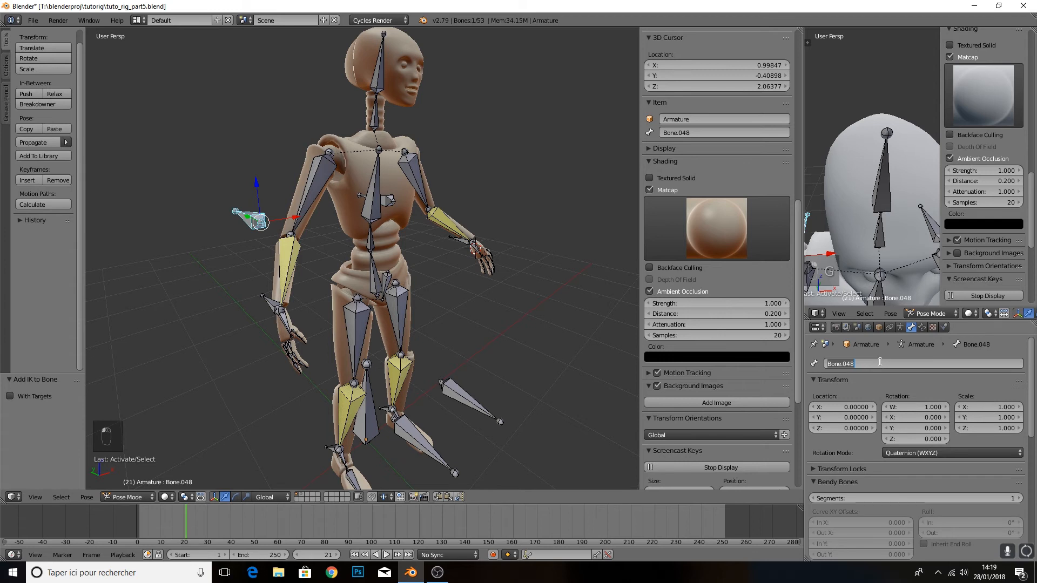
# Set the right forearm's IK pole target to Armature and its pole bone to Bone.048
pyautogui.rightClick(294, 263)
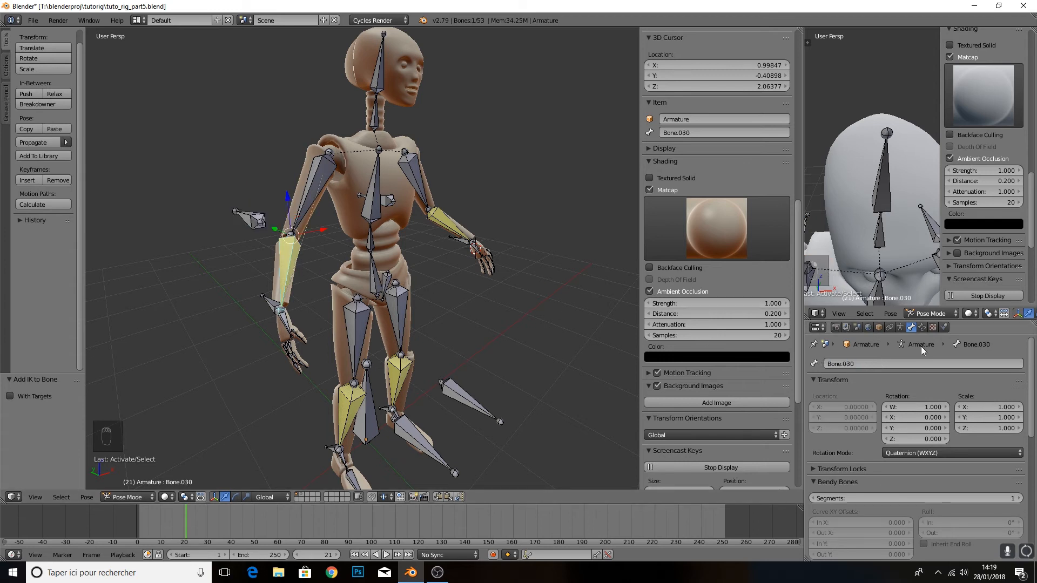
pyautogui.click(921, 328)
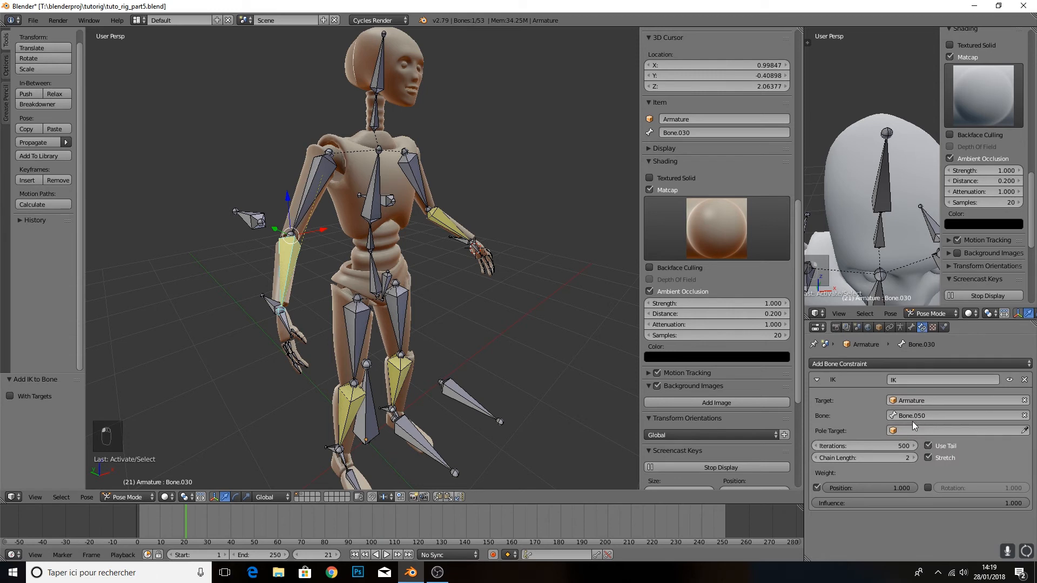
pyautogui.click(904, 430)
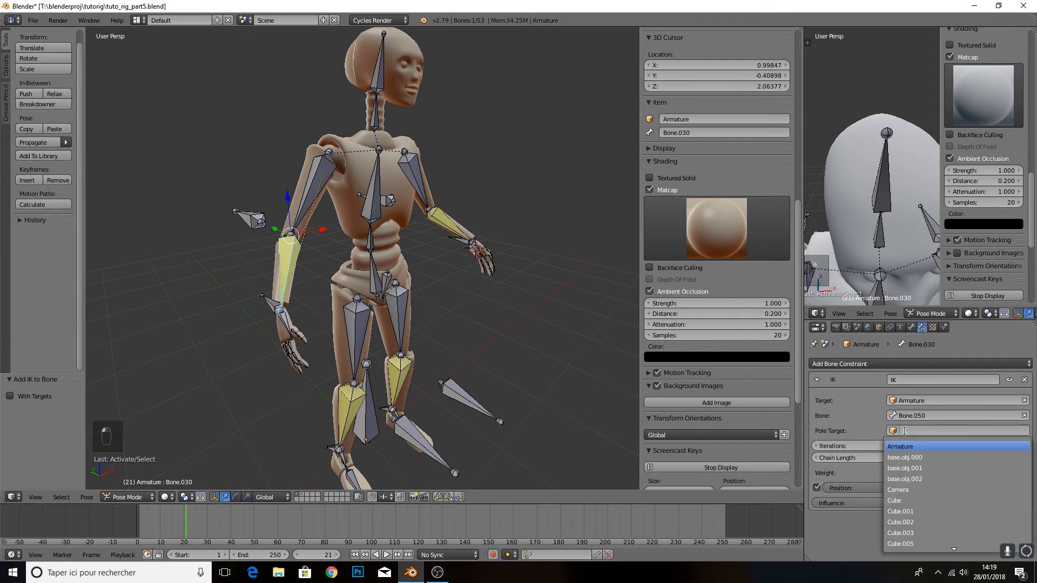
pyautogui.click(893, 446)
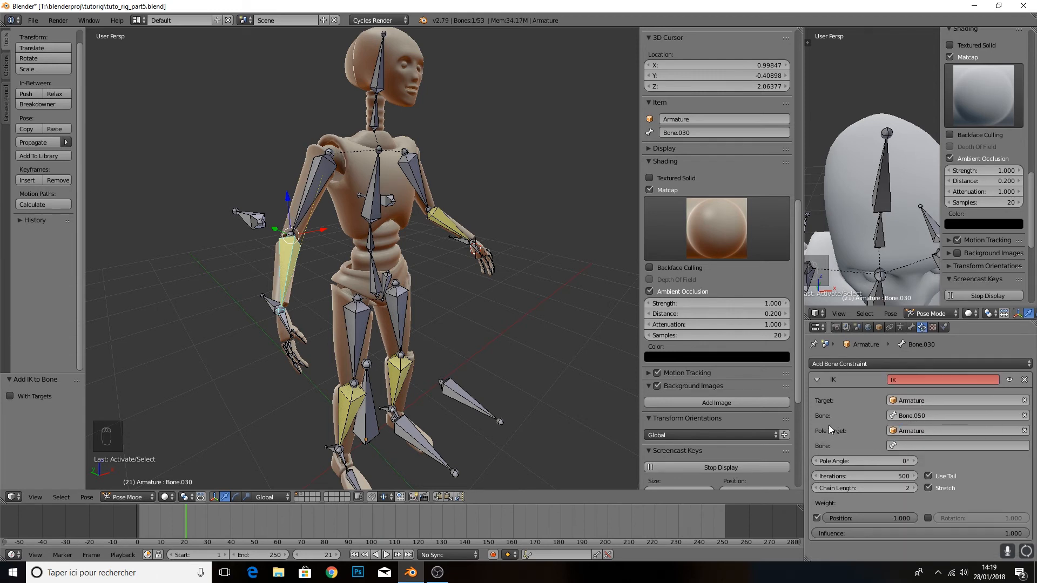
pyautogui.click(912, 445)
pyautogui.write('Bone.048')
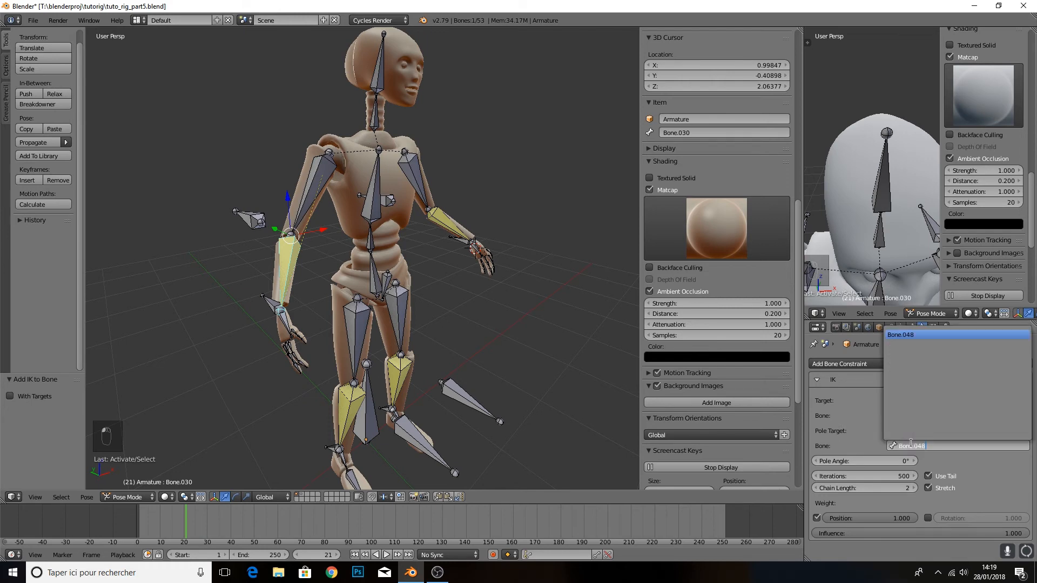
pyautogui.press('Return')
# Set the pole angle of the right forearm's IK constraint to 180°
pyautogui.moveTo(352, 280); pyautogui.dragTo(392, 268, button='middle')
pyautogui.moveTo(898, 463); pyautogui.dragTo(994, 462)
pyautogui.moveTo(346, 308); pyautogui.dragTo(395, 305, button='middle')
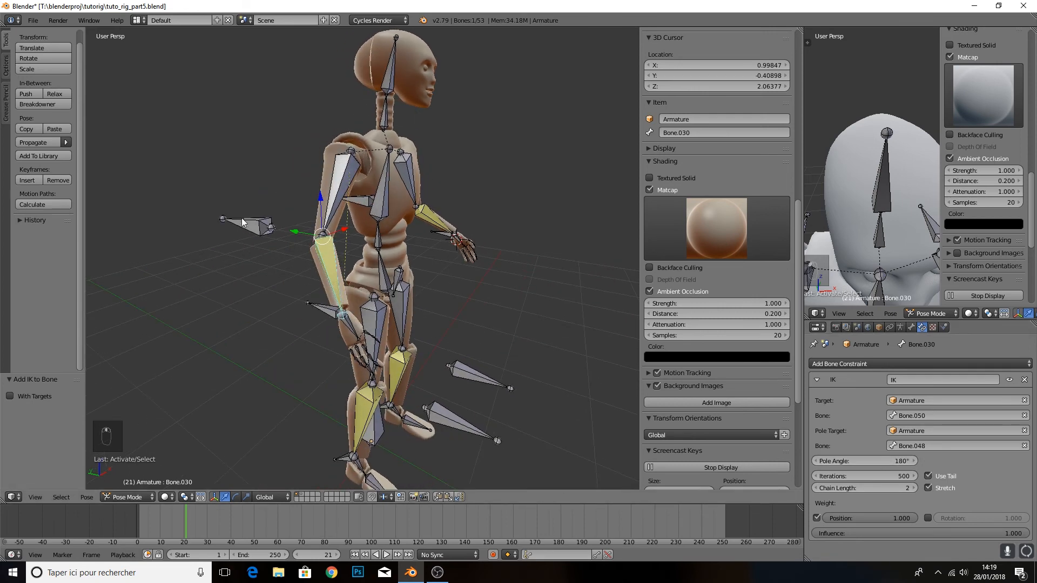
# Test the right elbow's pole control by moving it along X, by about 1.113 and about -1.969
pyautogui.rightClick(244, 223)
pyautogui.moveTo(308, 230); pyautogui.dragTo(258, 233, button='middle')
pyautogui.moveTo(276, 222); pyautogui.dragTo(398, 217)
pyautogui.moveTo(398, 218); pyautogui.dragTo(352, 209, button='middle')
pyautogui.press('g')
pyautogui.press('x')
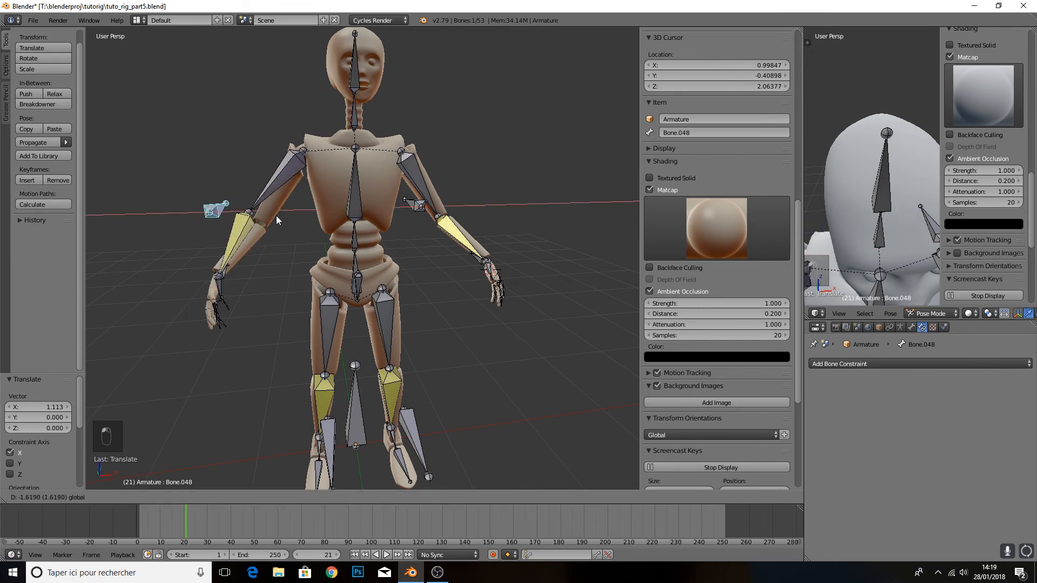
pyautogui.click(185, 218)
pyautogui.moveTo(217, 275); pyautogui.dragTo(297, 273, button='middle')
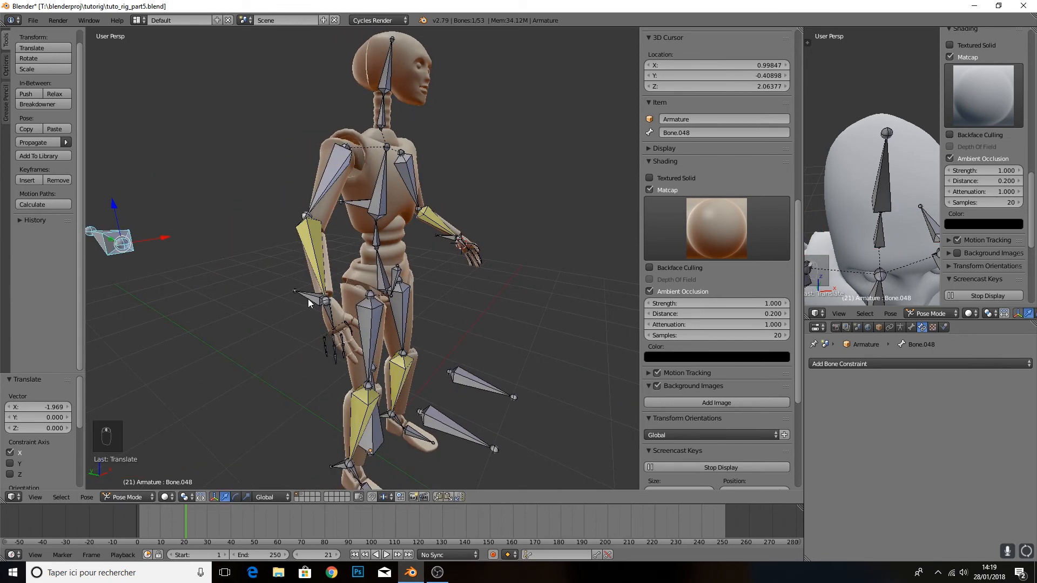
# Raise the right wrist's control bone about 0.536 along Z to test the arm's IK
pyautogui.rightClick(308, 299)
pyautogui.moveTo(321, 268); pyautogui.dragTo(320, 164)
pyautogui.moveTo(320, 165); pyautogui.dragTo(390, 226, button='middle')
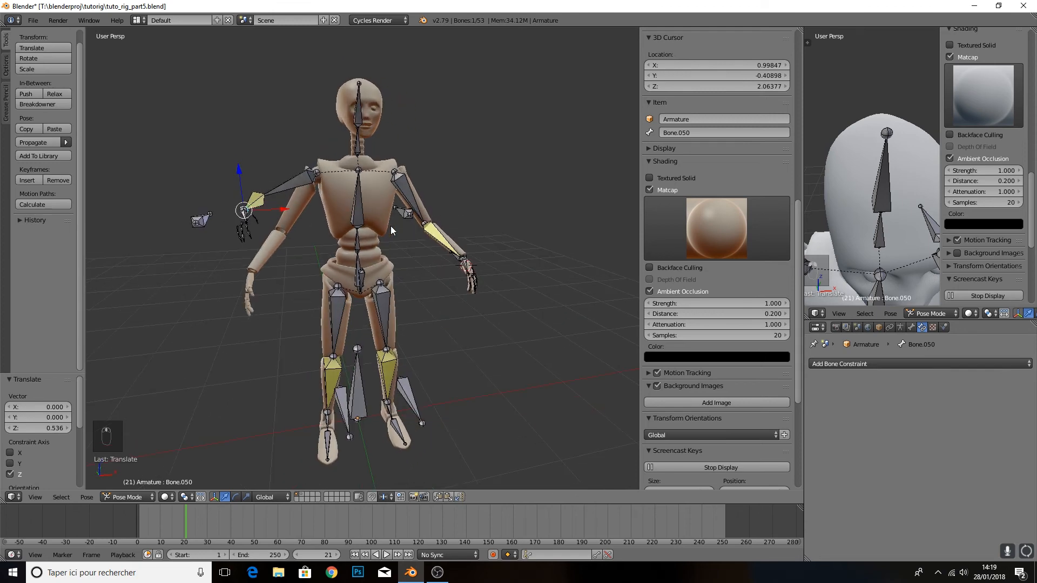
# Clear the pose rotation and location of all the armature's bones
pyautogui.press('a')
pyautogui.press('a')
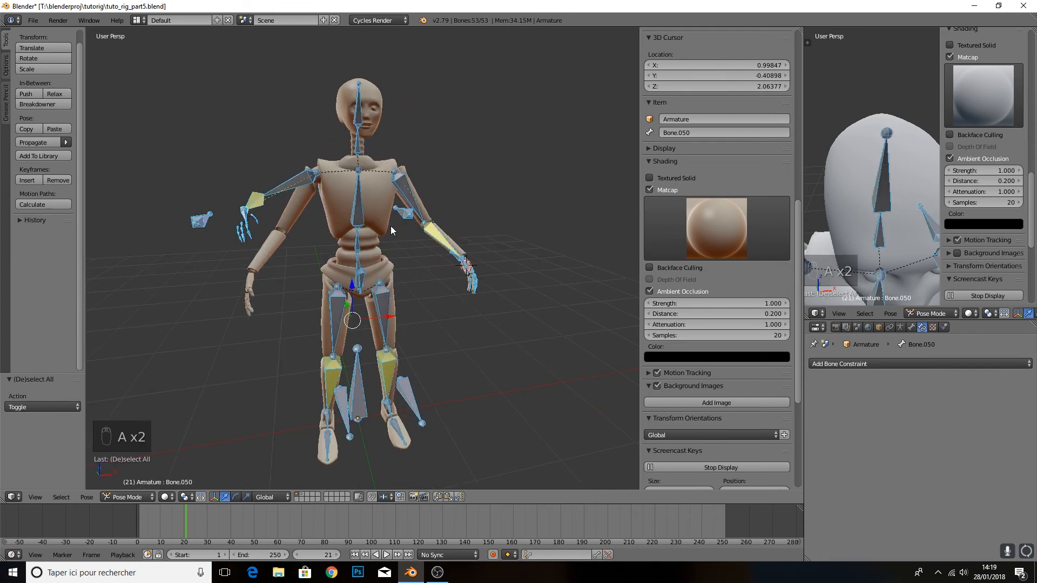
pyautogui.hotkey('alt', 'r')
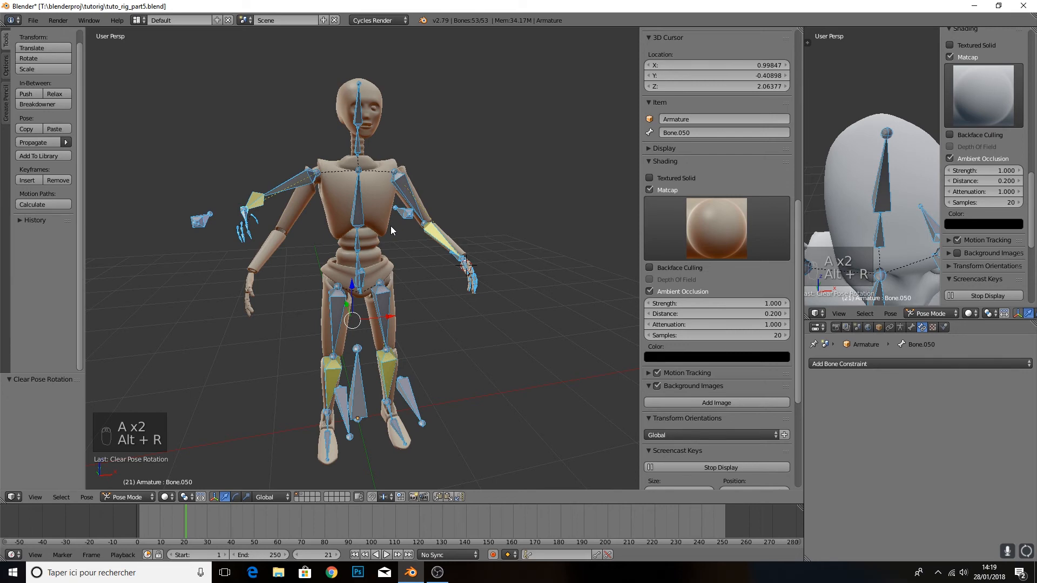
pyautogui.hotkey('alt', 'g')
# Try lowering the pelvis bone, Bone.001, about 1.065 along Z and undo the move
pyautogui.moveTo(408, 301); pyautogui.dragTo(425, 281, button='middle')
pyautogui.scroll(2, 367, 288)
pyautogui.rightClick(342, 412)
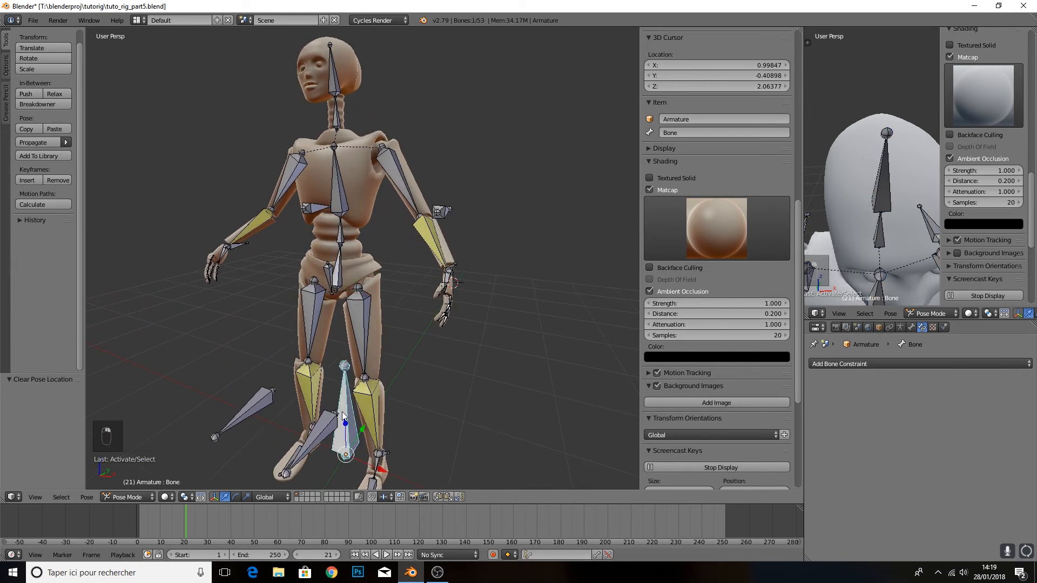
pyautogui.rightClick(339, 266)
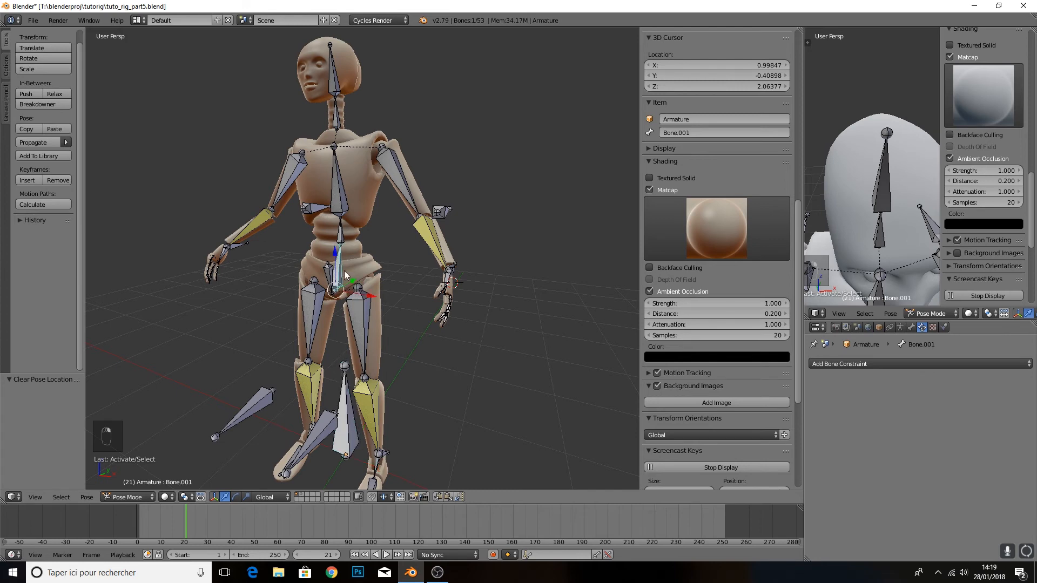
pyautogui.moveTo(391, 312); pyautogui.dragTo(378, 303, button='middle')
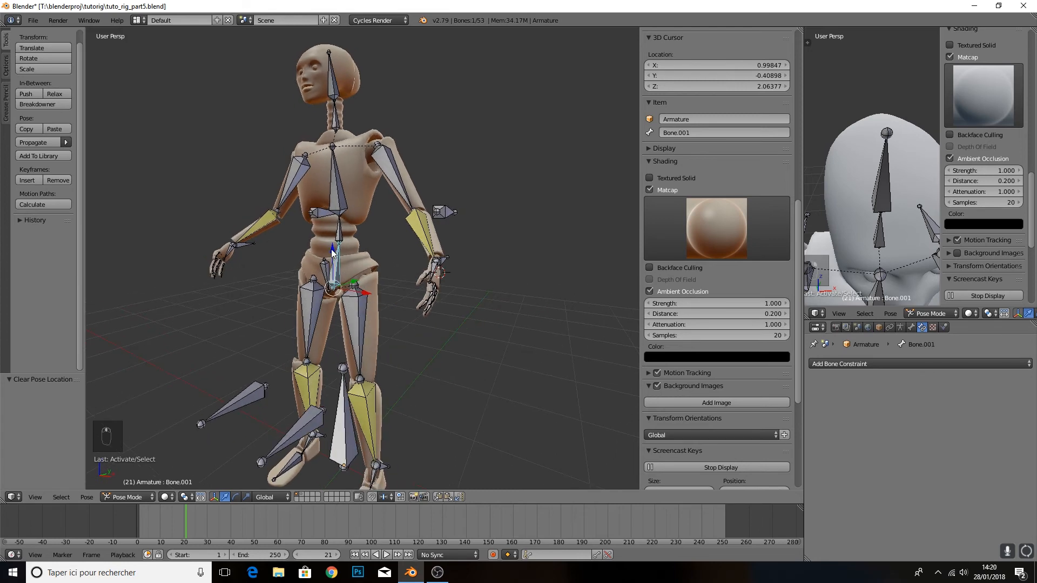
pyautogui.press('g')
pyautogui.press('z')
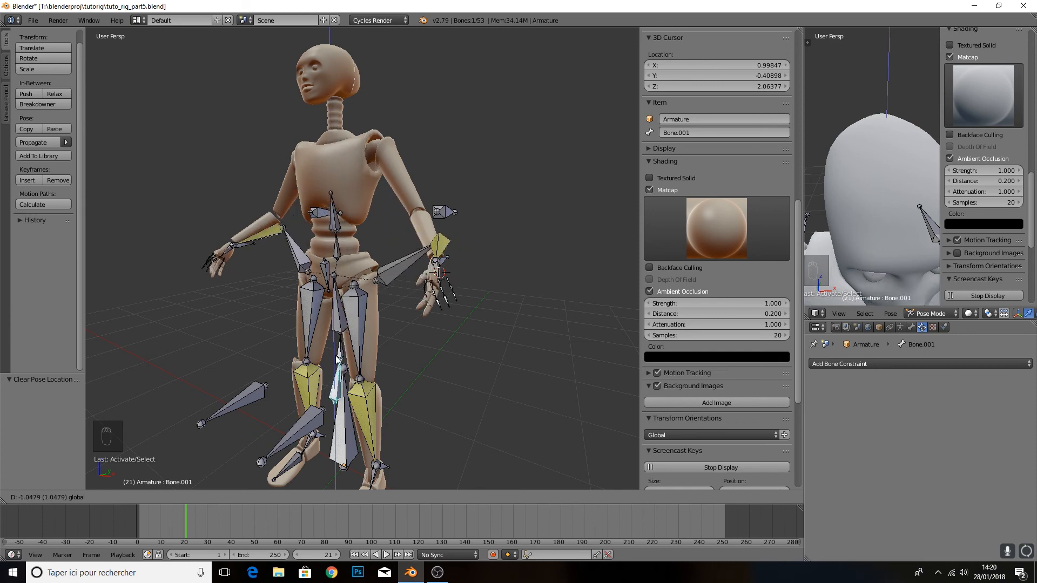
pyautogui.click(348, 361)
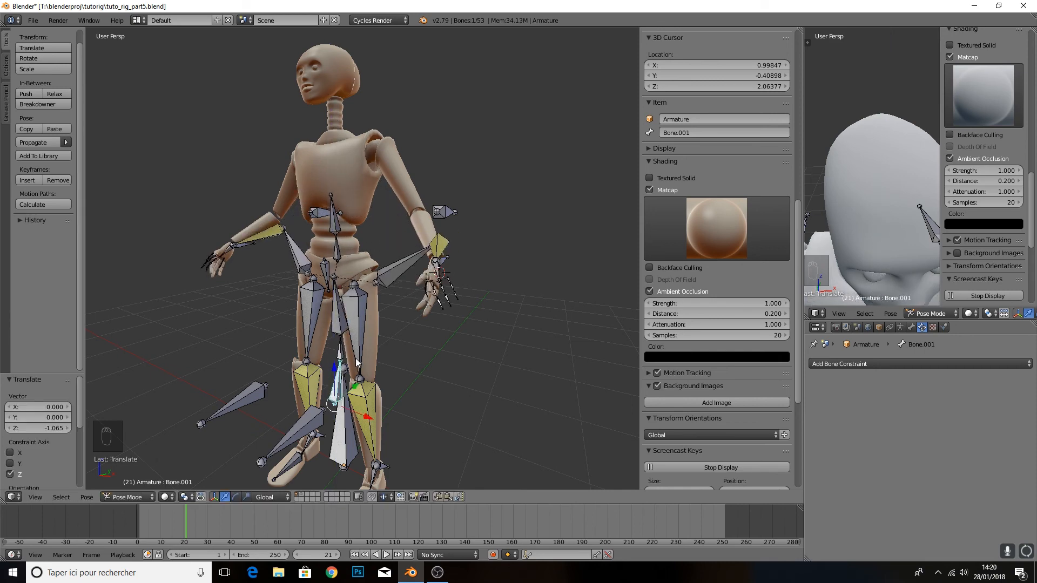
pyautogui.hotkey('ctrl', 'z')
# Try moving the central root bone between the feet along Y and undo the move
pyautogui.moveTo(374, 386); pyautogui.dragTo(344, 410, button='middle')
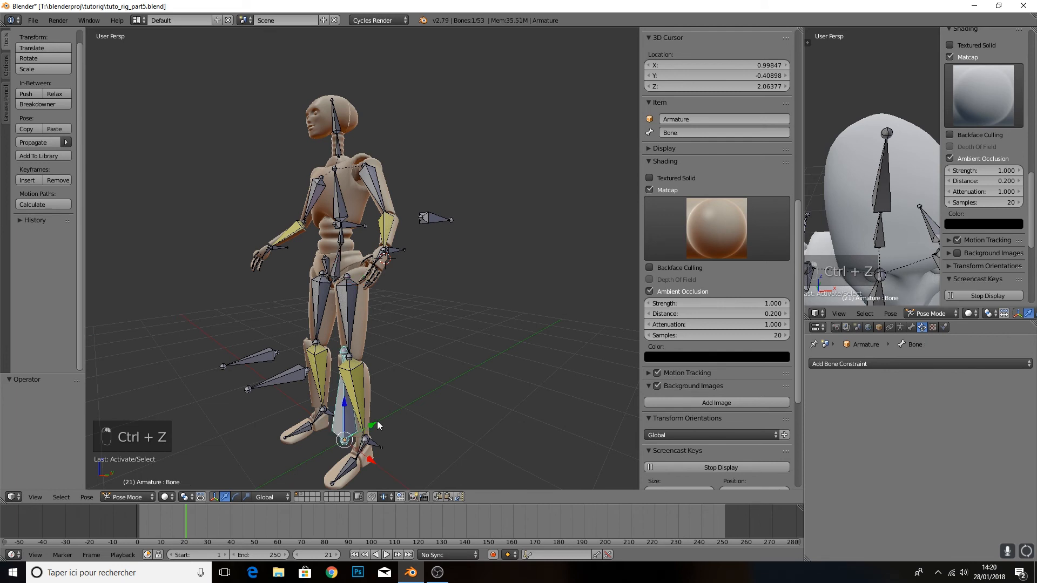
pyautogui.press('g')
pyautogui.press('y')
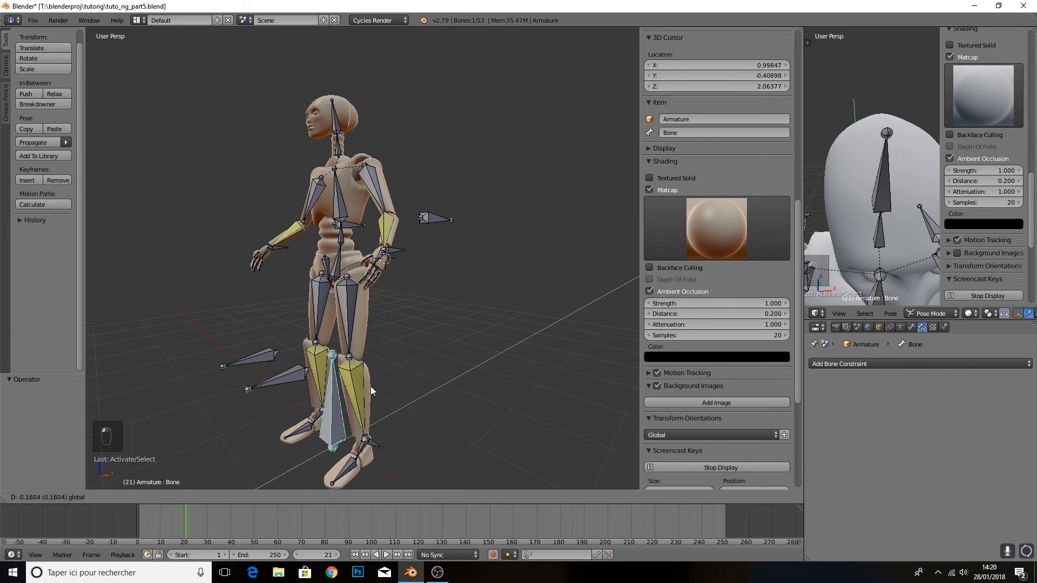
pyautogui.click(440, 358)
pyautogui.hotkey('ctrl', 'z')
pyautogui.moveTo(403, 362); pyautogui.dragTo(400, 379, button='middle')
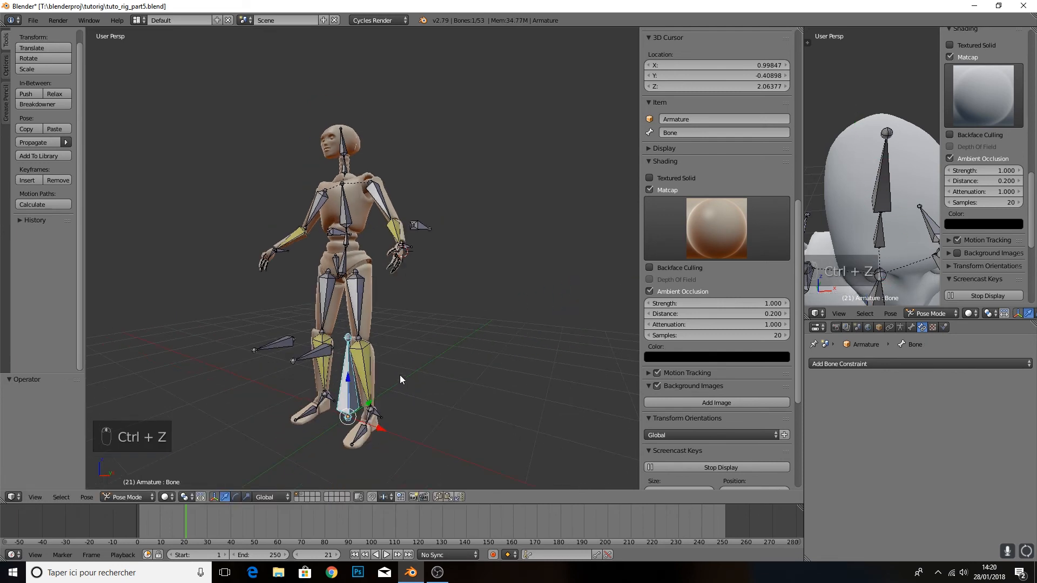
# In Edit Mode, parent the left wrist's control bone, Bone.049, to the pelvis bone Bone.001 with Keep Offset
pyautogui.click(132, 497)
pyautogui.click(133, 472)
pyautogui.moveTo(314, 408); pyautogui.dragTo(369, 281, button='middle')
pyautogui.scroll(2, 438, 252)
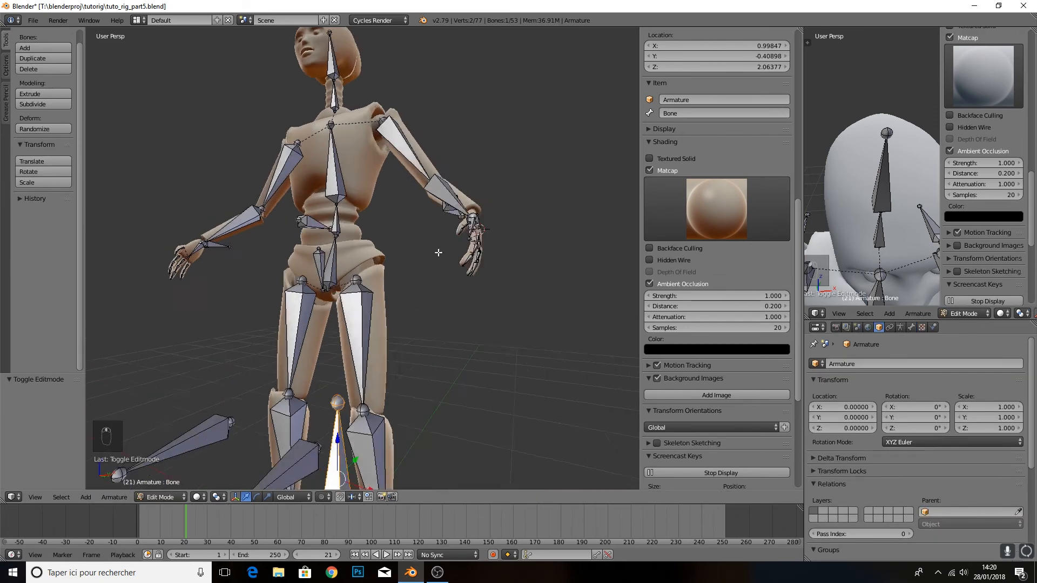
pyautogui.moveTo(438, 252); pyautogui.dragTo(427, 274, button='middle')
pyautogui.rightClick(382, 244)
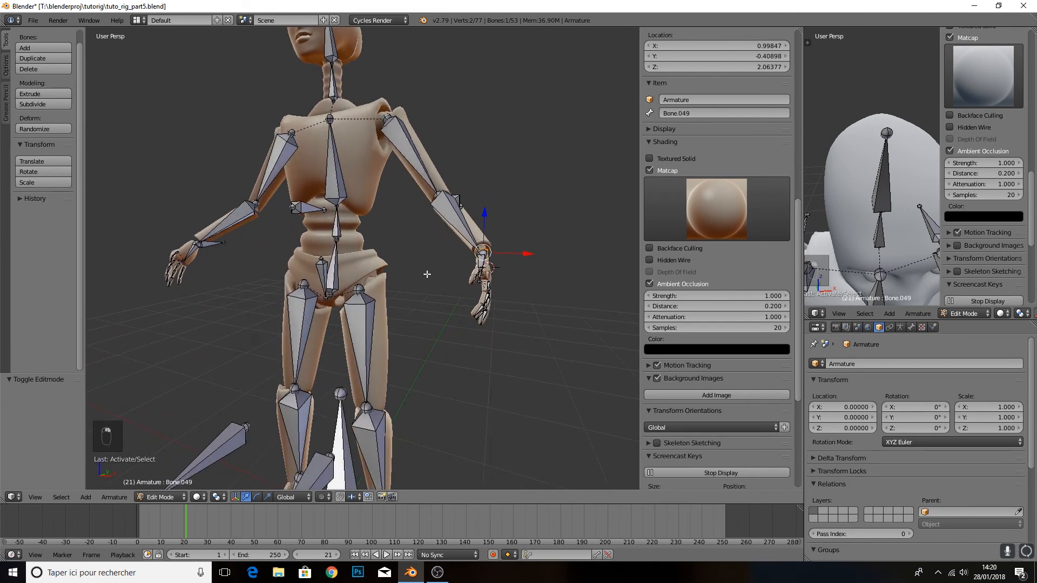
pyautogui.keyDown('shift'); pyautogui.rightClick(333, 268); pyautogui.keyUp('shift')
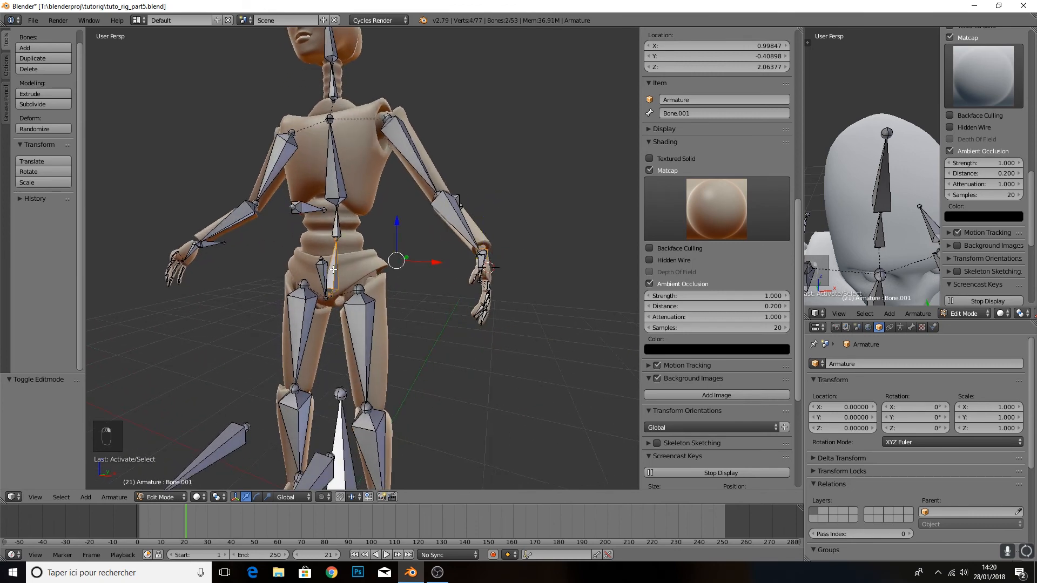
pyautogui.hotkey('ctrl', 'p')
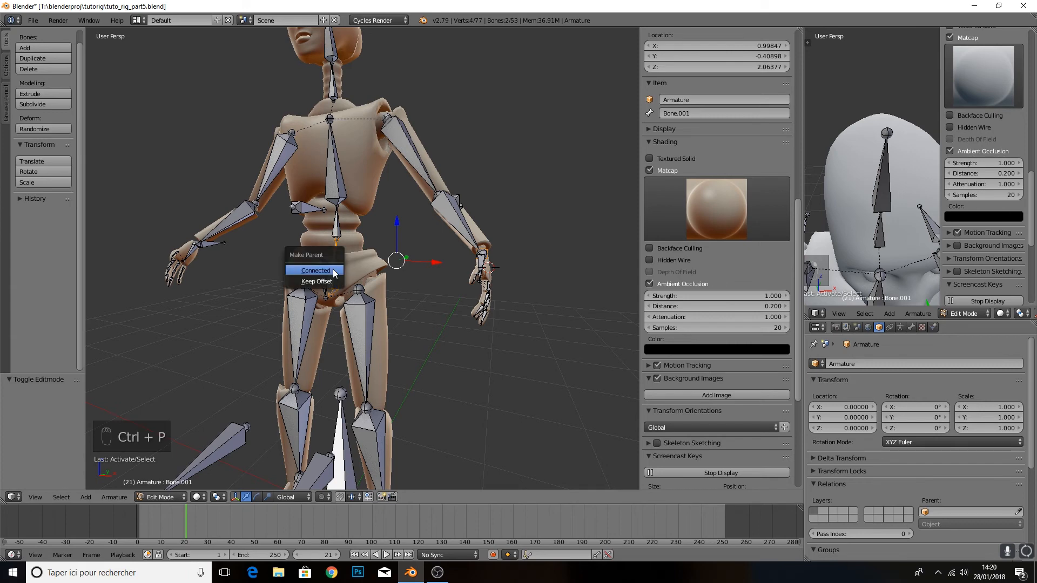
pyautogui.click(313, 278)
pyautogui.moveTo(313, 278); pyautogui.dragTo(294, 285, button='middle')
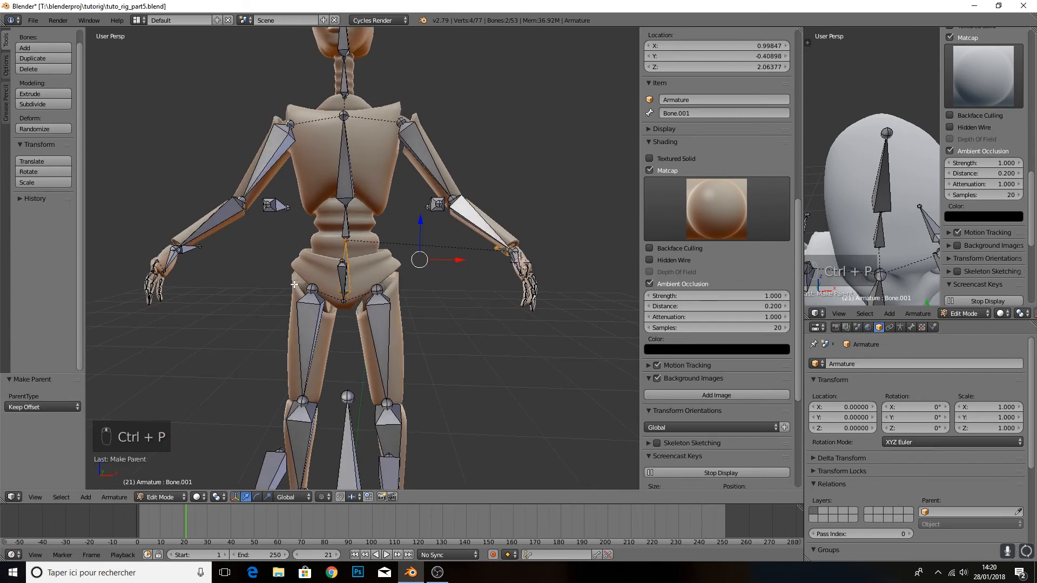
# Parent the right wrist's control bone, Bone.050, to the pelvis bone Bone.001 with Keep Offset
pyautogui.rightClick(189, 260)
pyautogui.moveTo(368, 290); pyautogui.dragTo(332, 281, button='middle')
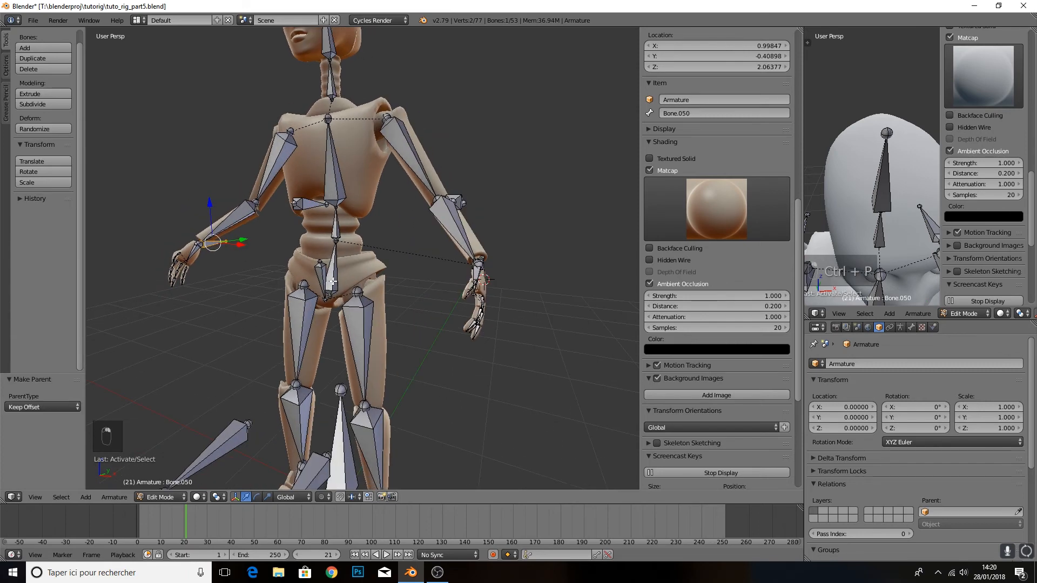
pyautogui.keyDown('shift'); pyautogui.rightClick(334, 278); pyautogui.keyUp('shift')
pyautogui.hotkey('ctrl', 'p')
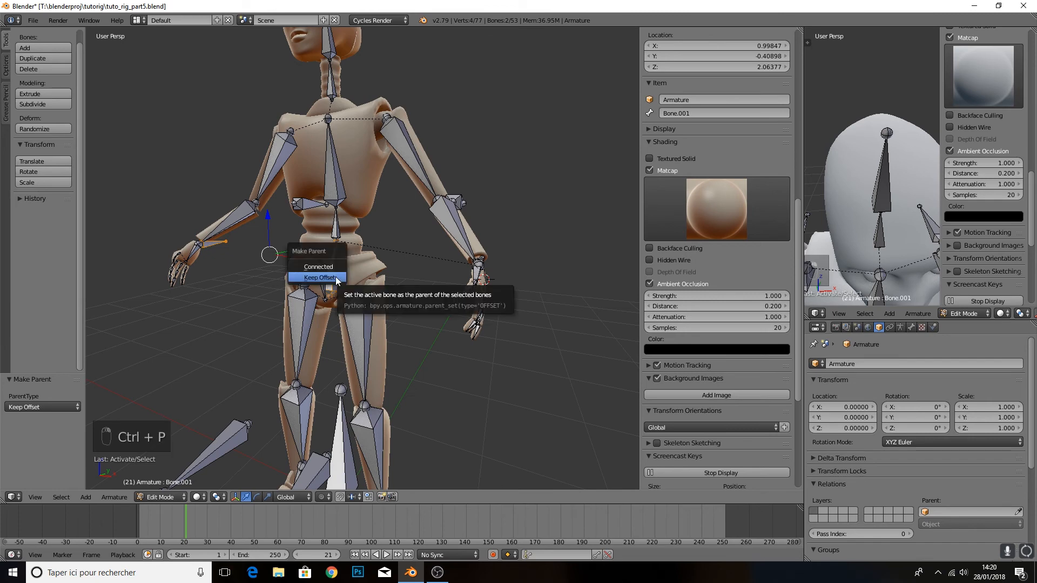
pyautogui.click(335, 277)
pyautogui.scroll(-4, 336, 303)
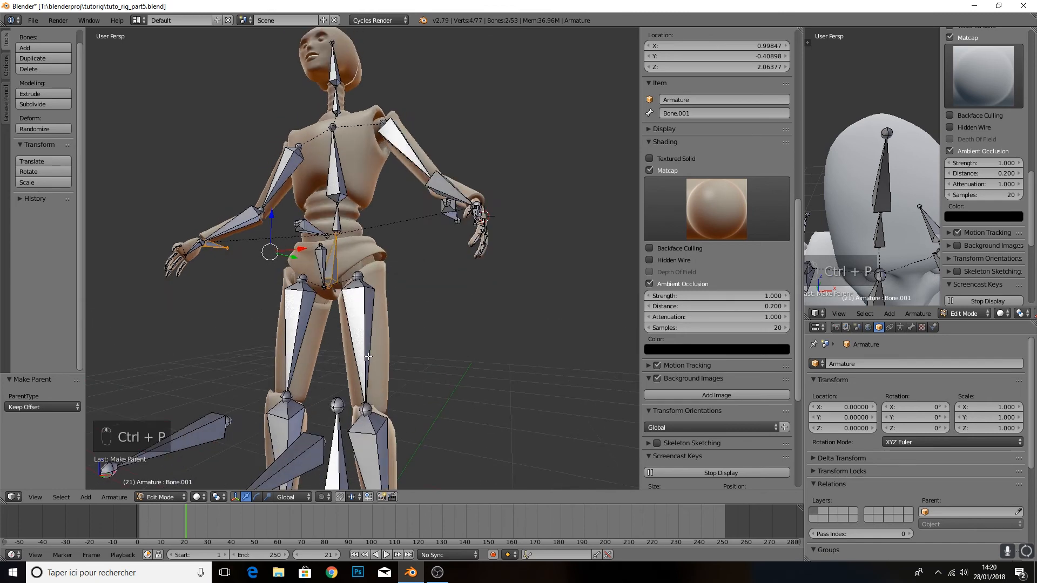
# Parent the left ankle's control bone, leg_left_ctrl, to the central root bone with Keep Offset
pyautogui.rightClick(391, 460)
pyautogui.rightClick(385, 457)
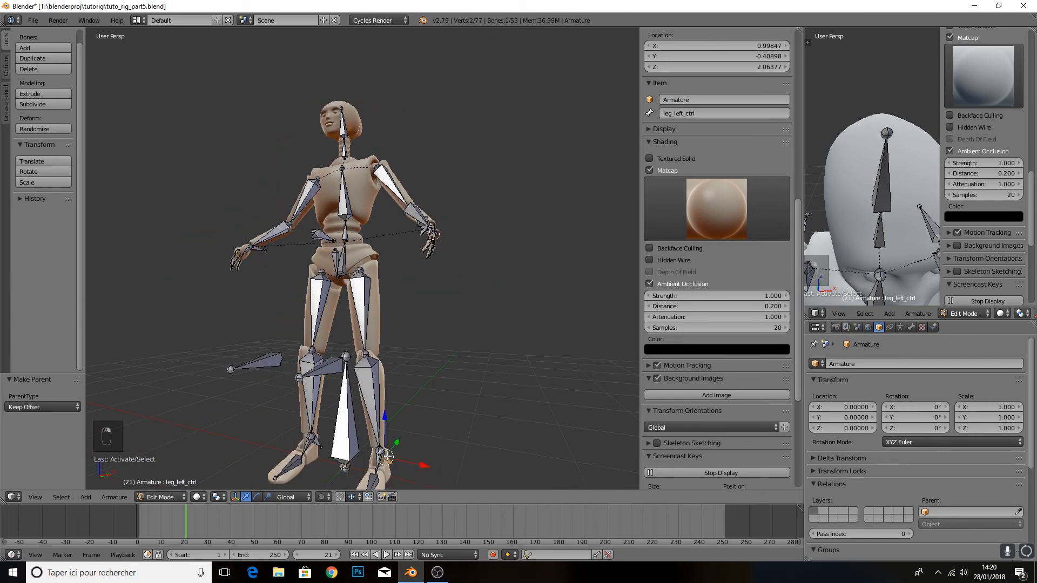
pyautogui.keyDown('shift'); pyautogui.moveTo(384, 455); pyautogui.dragTo(382, 392, button='middle'); pyautogui.keyUp('shift')
pyautogui.keyDown('shift'); pyautogui.rightClick(340, 364); pyautogui.keyUp('shift')
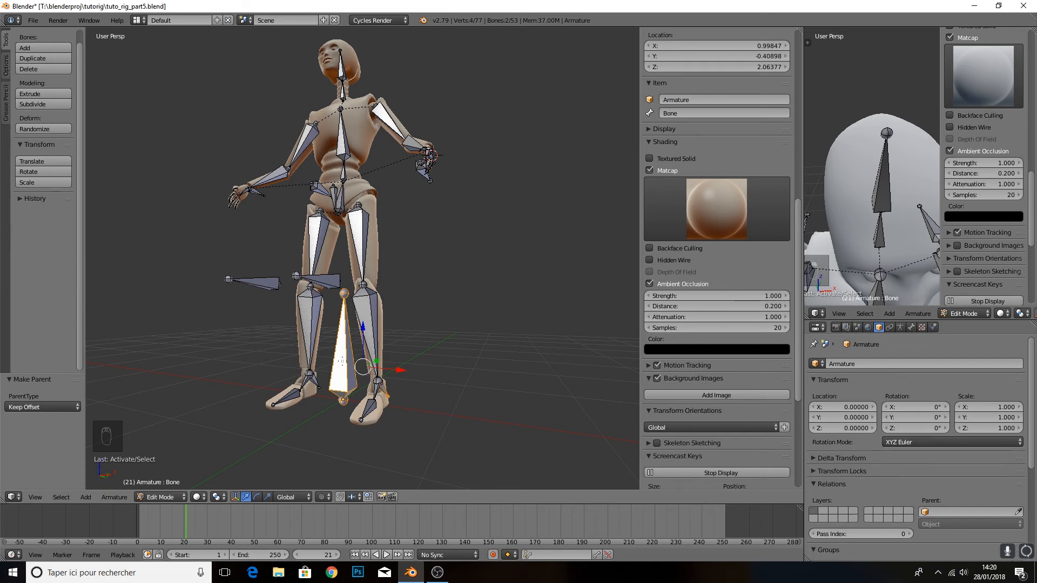
pyautogui.hotkey('ctrl', 'p')
pyautogui.click(337, 358)
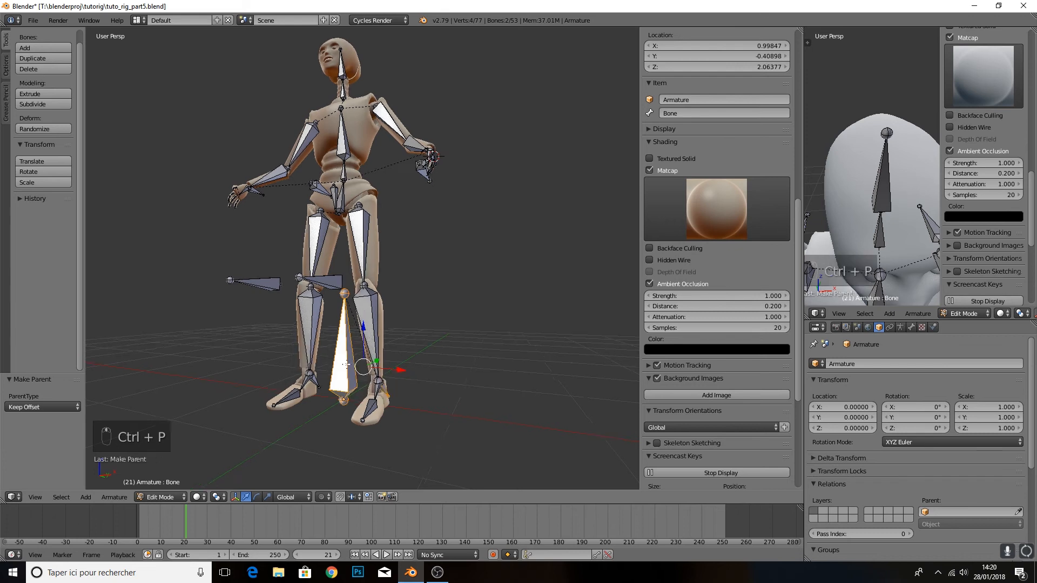
# Parent Bone.012 at the right ankle to the central root bone with Keep Offset
pyautogui.moveTo(337, 357); pyautogui.dragTo(319, 379, button='middle')
pyautogui.rightClick(317, 380)
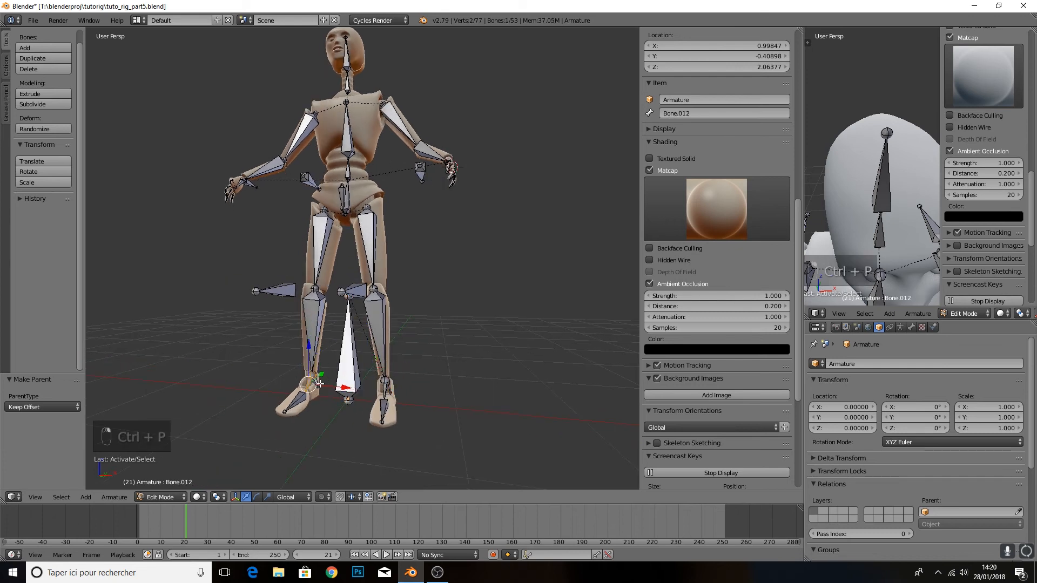
pyautogui.keyDown('shift'); pyautogui.rightClick(354, 361); pyautogui.keyUp('shift')
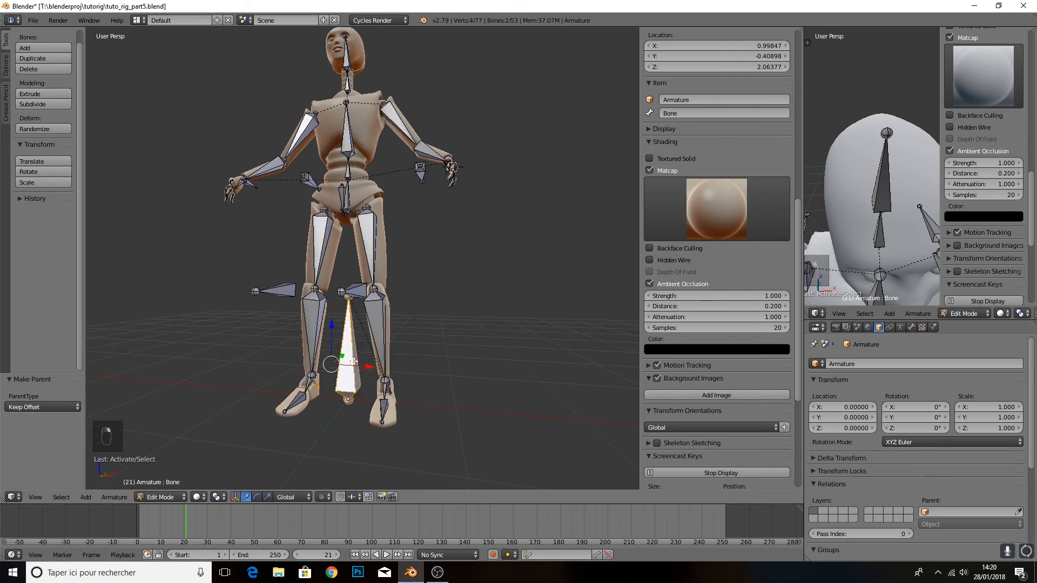
pyautogui.hotkey('ctrl', 'p')
pyautogui.click(354, 360)
pyautogui.moveTo(354, 360); pyautogui.dragTo(319, 238, button='middle')
pyautogui.scroll(-3, 370, 232)
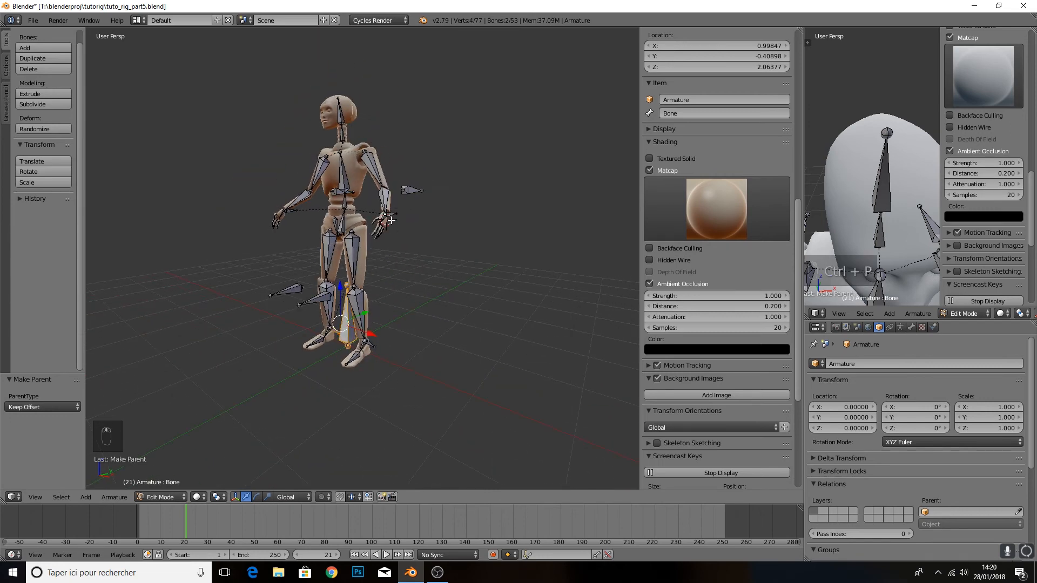
pyautogui.scroll(3, 324, 259)
pyautogui.keyDown('shift'); pyautogui.moveTo(336, 395); pyautogui.dragTo(347, 322, button='middle'); pyautogui.keyUp('shift')
pyautogui.scroll(1, 348, 325)
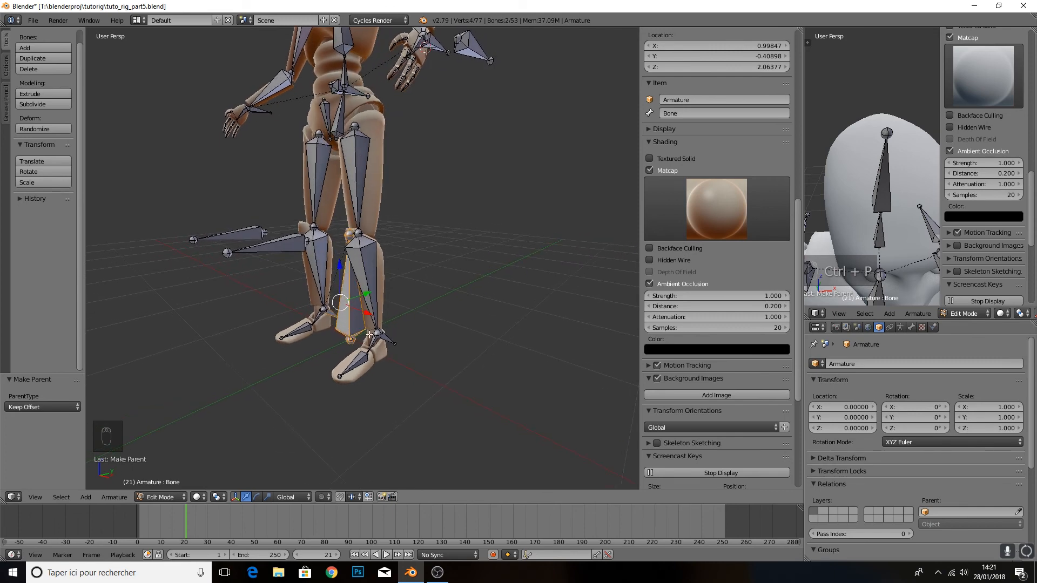
pyautogui.rightClick(282, 242)
pyautogui.rightClick(247, 234)
pyautogui.scroll(-3, 463, 170)
pyautogui.moveTo(463, 170); pyautogui.dragTo(415, 175, button='middle')
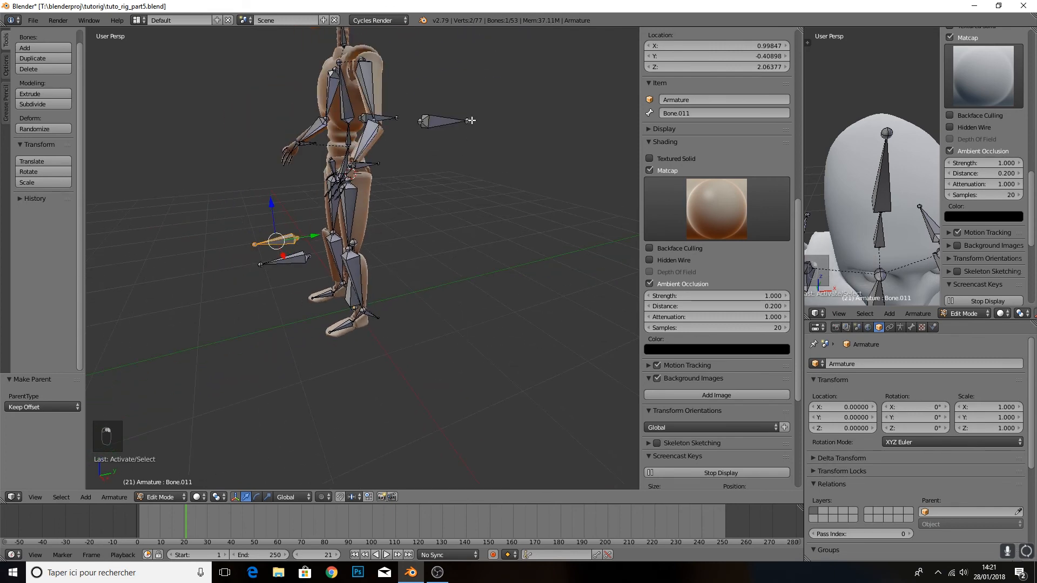
# Parent the left elbow's pole target, Bone.047, to the left wrist control Bone.049 with Keep Offset
pyautogui.rightClick(436, 123)
pyautogui.moveTo(436, 123); pyautogui.dragTo(368, 155, button='middle')
pyautogui.keyDown('shift'); pyautogui.rightClick(416, 111); pyautogui.keyUp('shift')
pyautogui.moveTo(366, 204)
pyautogui.mouseDown(button='middle')
pyautogui.moveTo(456, 171)
pyautogui.moveTo(403, 144)
pyautogui.moveTo(401, 178)
pyautogui.moveTo(375, 190)
pyautogui.mouseUp(button='middle')
pyautogui.rightClick(365, 190)
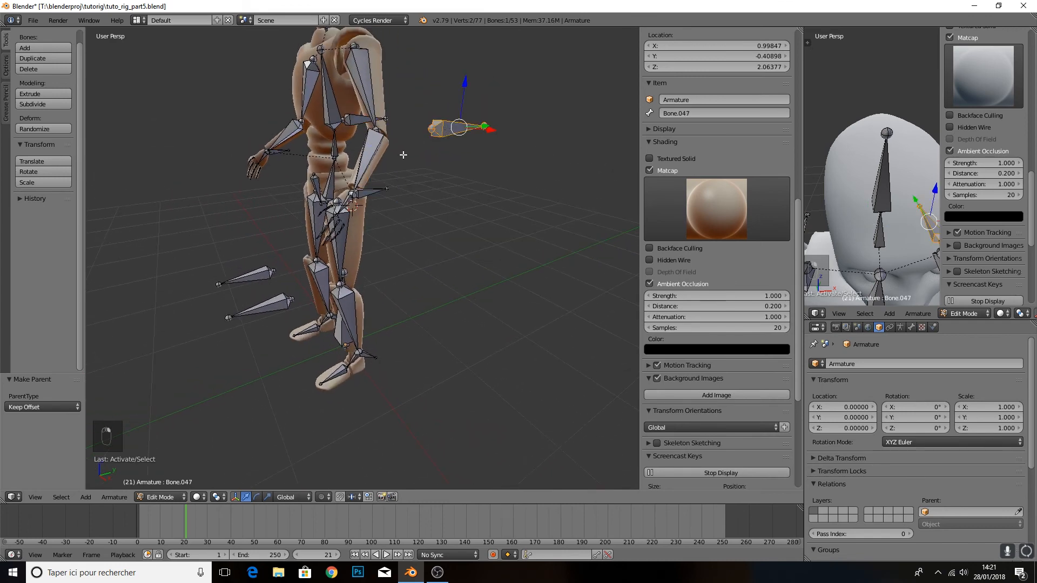
pyautogui.keyDown('shift'); pyautogui.rightClick(444, 140); pyautogui.keyUp('shift')
pyautogui.rightClick(370, 193)
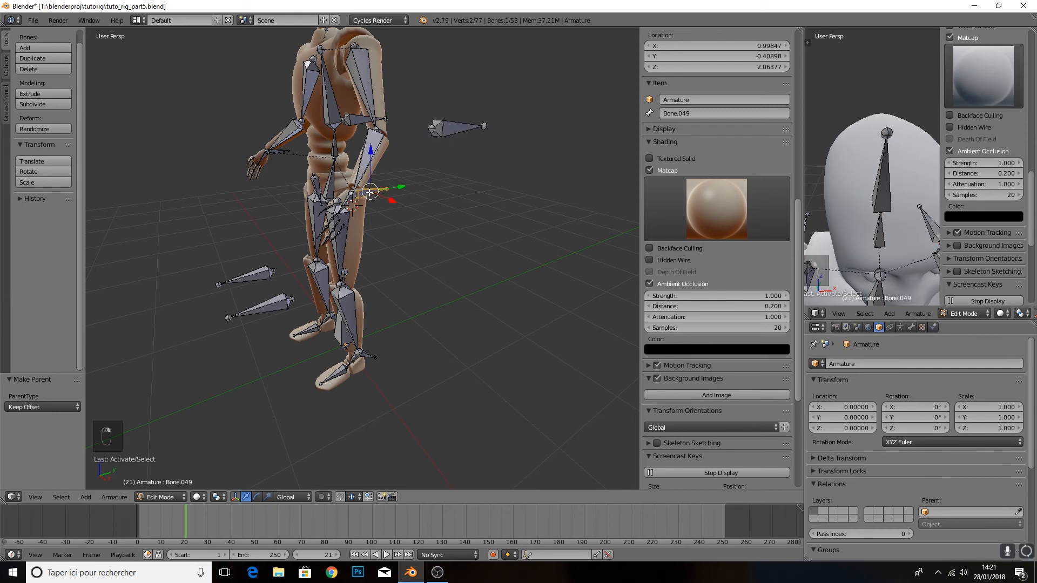
pyautogui.rightClick(447, 131)
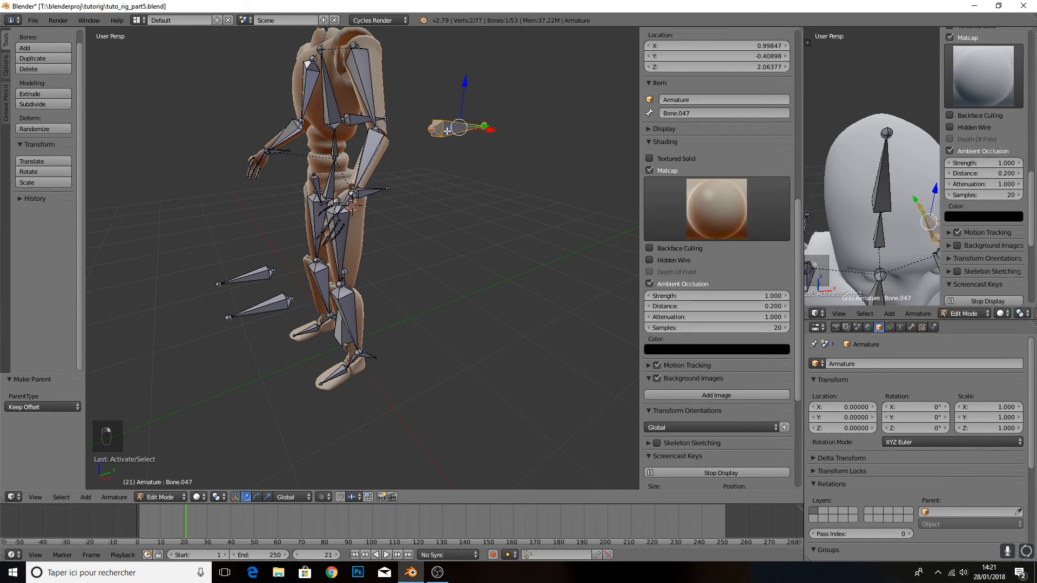
pyautogui.keyDown('shift'); pyautogui.rightClick(371, 191); pyautogui.keyUp('shift')
pyautogui.hotkey('ctrl', 'p')
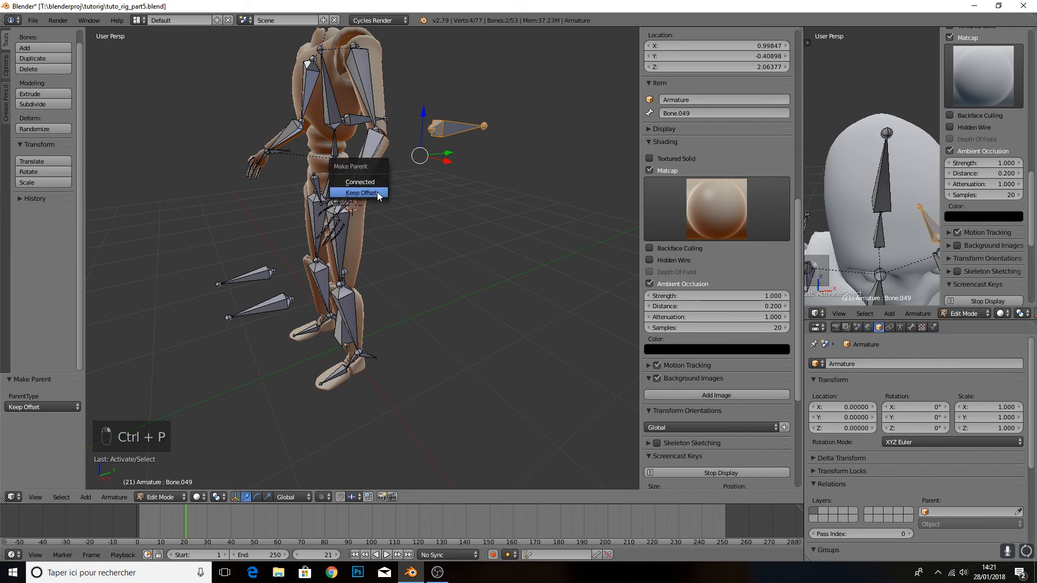
pyautogui.click(378, 190)
# Parent the right elbow's pole target, Bone.048, to the right wrist control Bone.050 with Keep Offset
pyautogui.moveTo(378, 191); pyautogui.dragTo(361, 172, button='middle')
pyautogui.rightClick(289, 124)
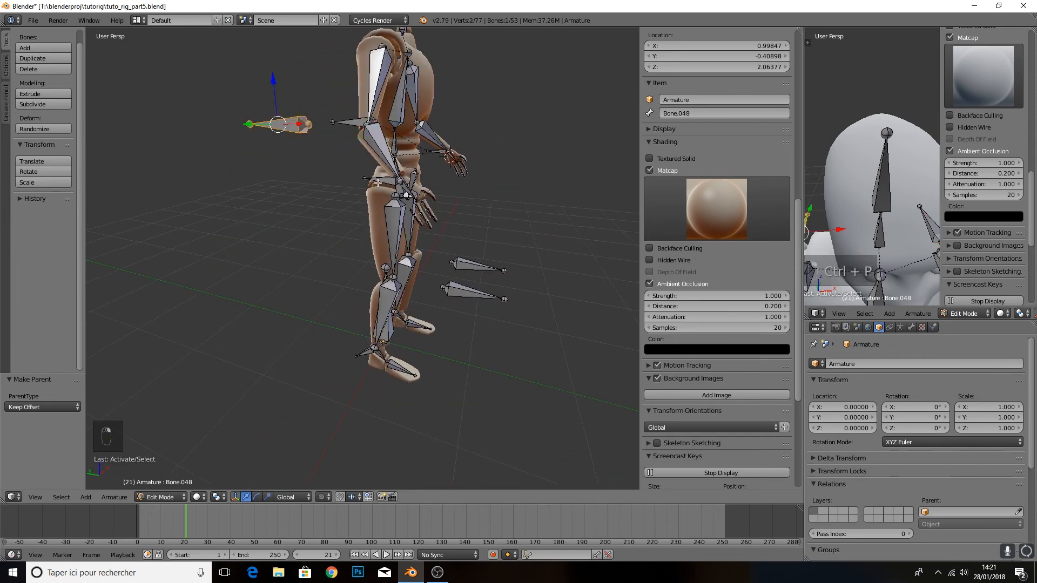
pyautogui.keyDown('shift'); pyautogui.rightClick(378, 183); pyautogui.keyUp('shift')
pyautogui.hotkey('ctrl', 'p')
pyautogui.click(378, 184)
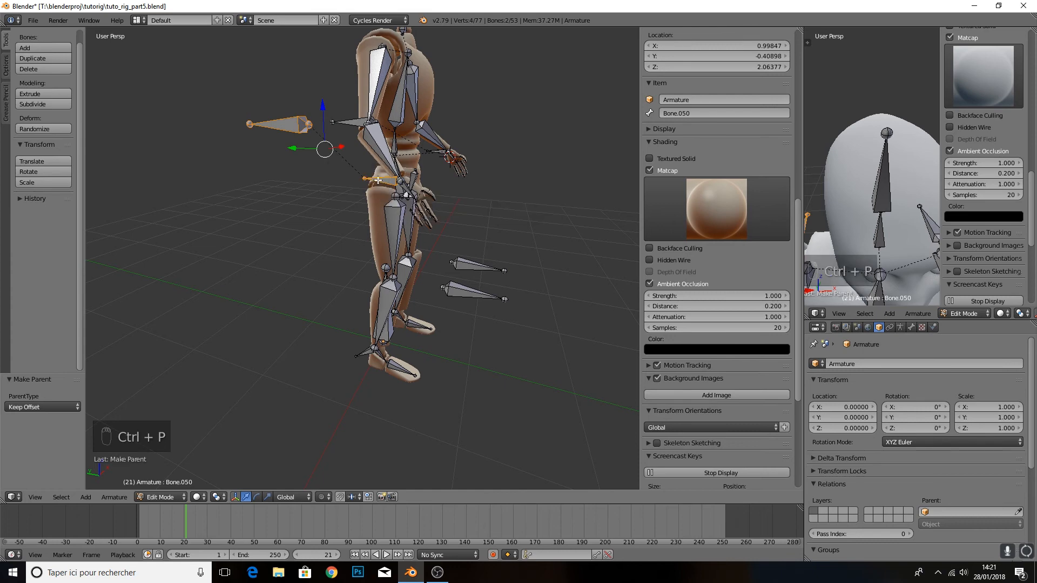
# Parent the right knee's pole target, Bone.011, to the ankle control leg_right_ctrl with Keep Offset
pyautogui.moveTo(378, 181); pyautogui.dragTo(448, 279, button='middle')
pyautogui.rightClick(449, 279)
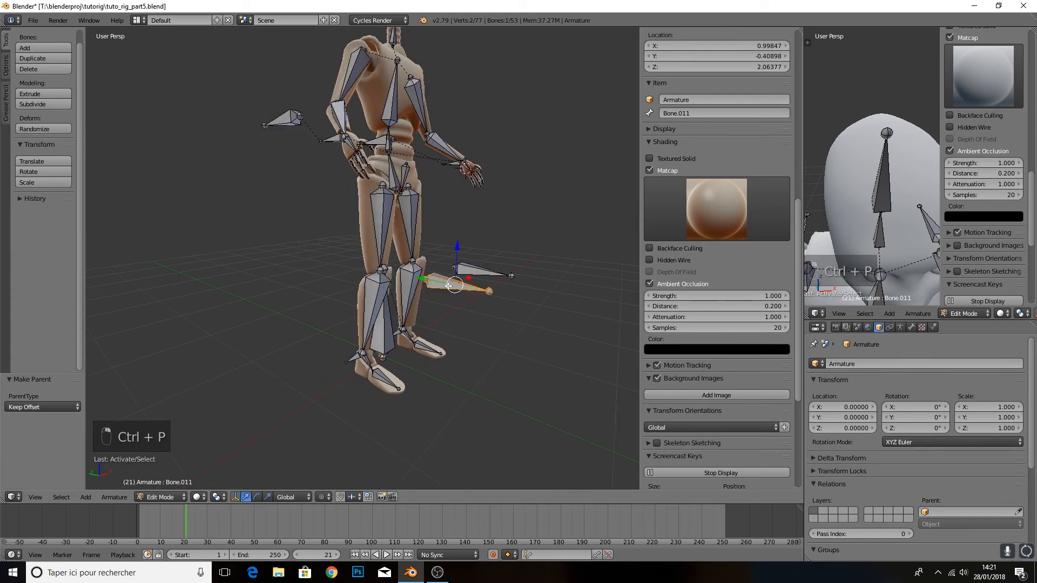
pyautogui.keyDown('shift'); pyautogui.rightClick(348, 361); pyautogui.keyUp('shift')
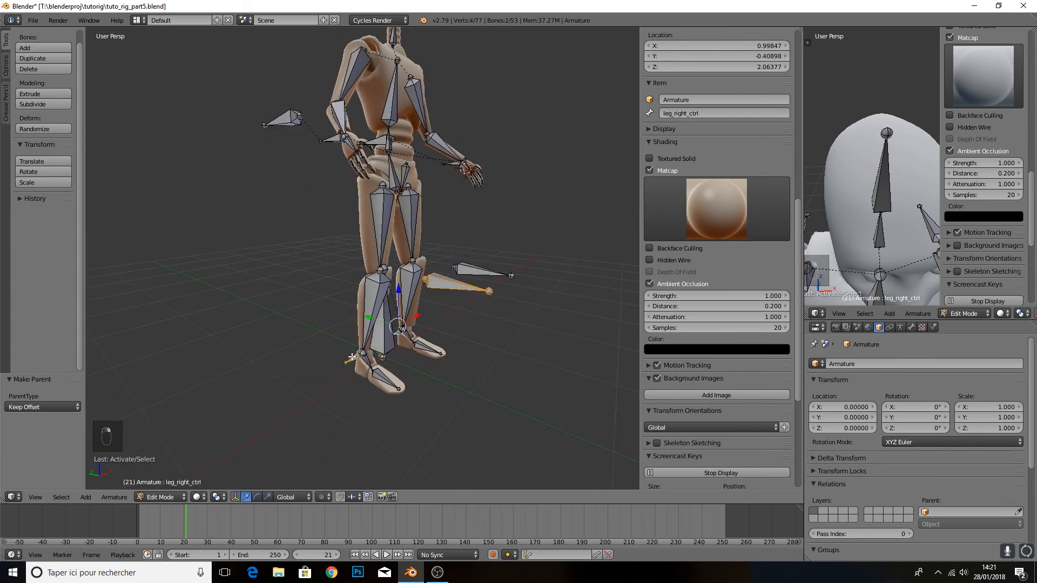
pyautogui.hotkey('ctrl', 'p')
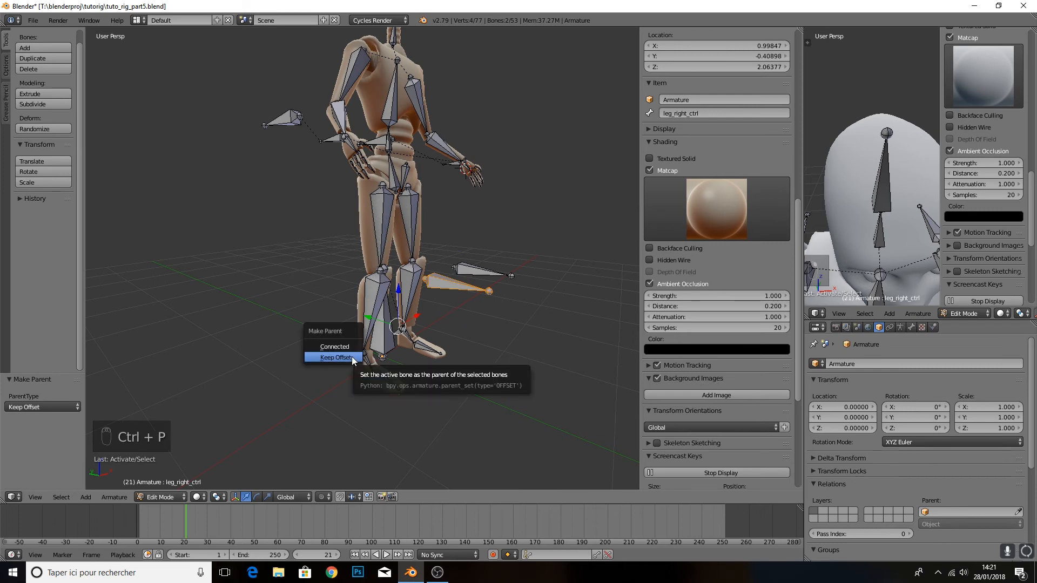
pyautogui.click(351, 356)
# Parent the left knee's pole target, Bone.006, to the ankle control leg_left_ctrl with Keep Offset
pyautogui.moveTo(351, 357); pyautogui.dragTo(346, 301, button='middle')
pyautogui.moveTo(409, 363); pyautogui.dragTo(381, 361, button='middle')
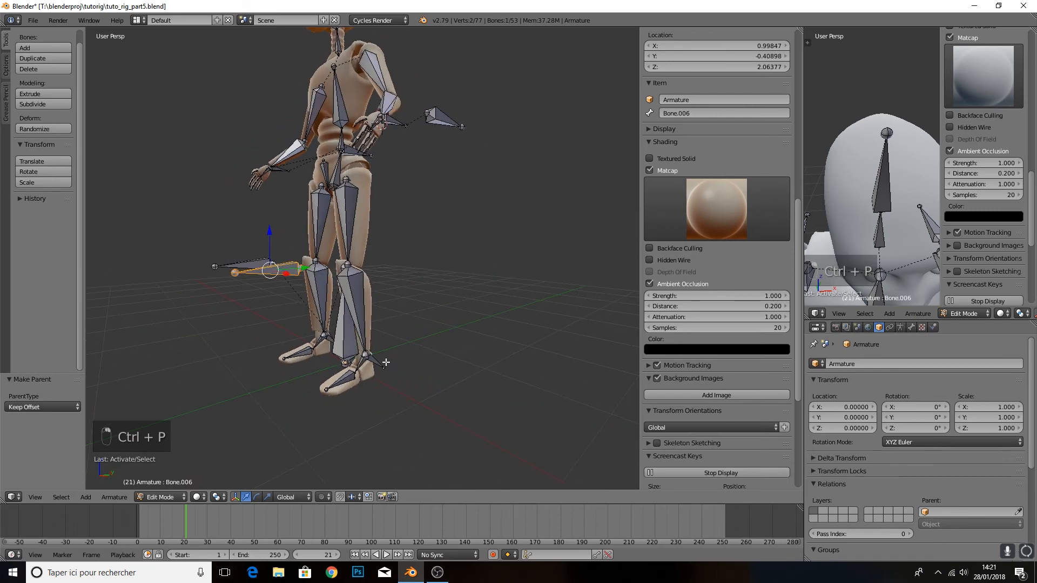
pyautogui.rightClick(376, 359)
pyautogui.hotkey('ctrl', 'p')
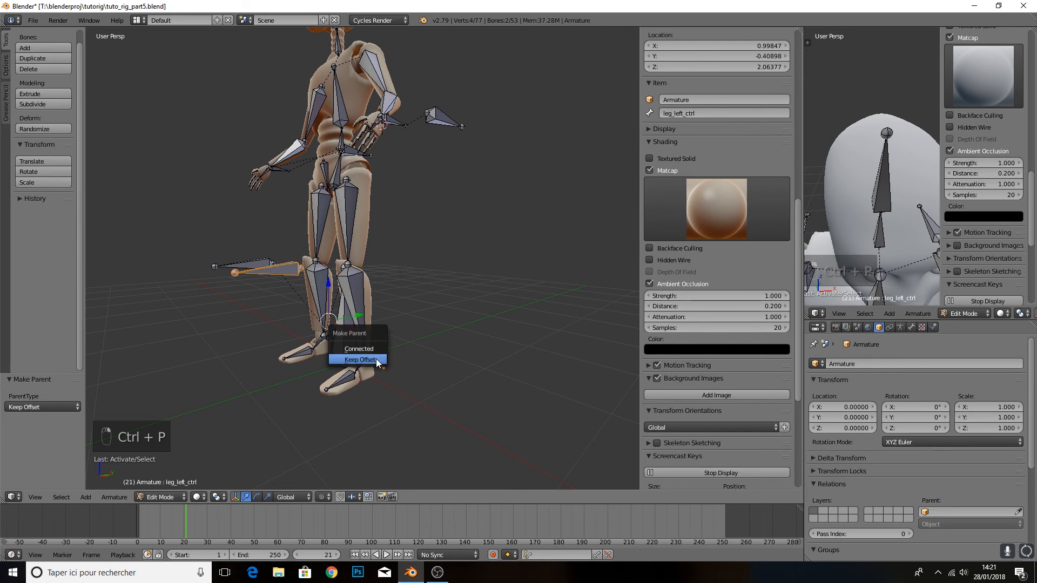
pyautogui.click(377, 359)
pyautogui.moveTo(376, 359); pyautogui.dragTo(390, 248, button='middle')
pyautogui.click(161, 497)
pyautogui.click(162, 457)
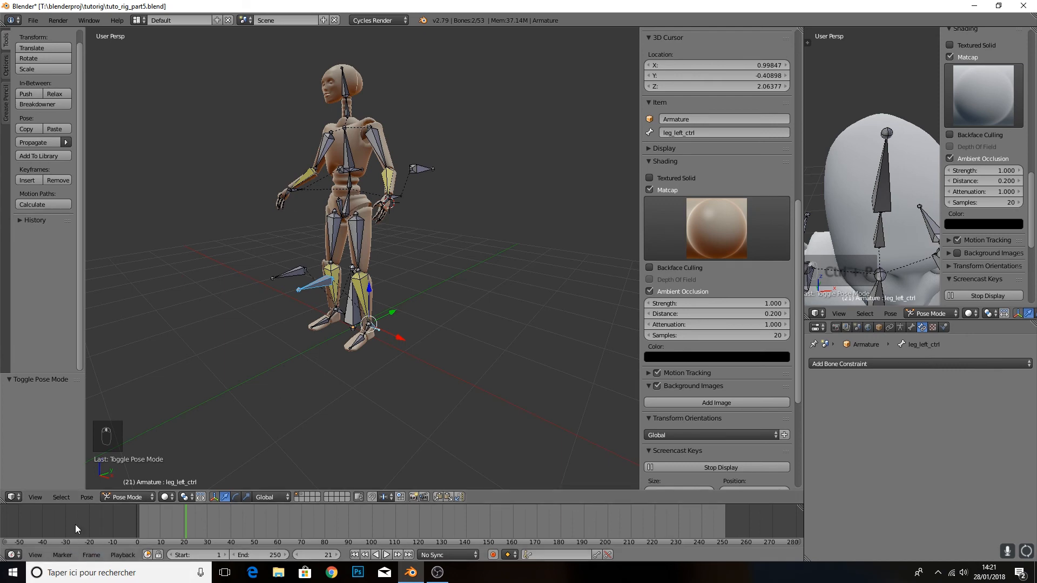
pyautogui.click(127, 497)
pyautogui.click(125, 470)
# Parent the right hip bone, Bone.046, to the pelvis bone Bone.001 with Keep Offset
pyautogui.scroll(2, 335, 212)
pyautogui.rightClick(329, 175)
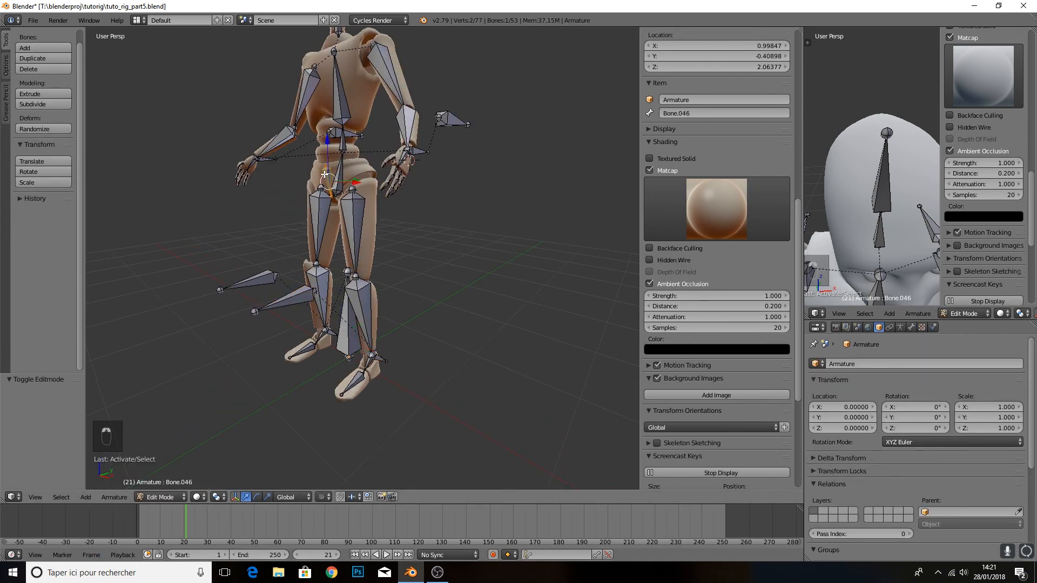
pyautogui.moveTo(328, 176); pyautogui.dragTo(271, 153, button='middle')
pyautogui.scroll(3, 367, 187)
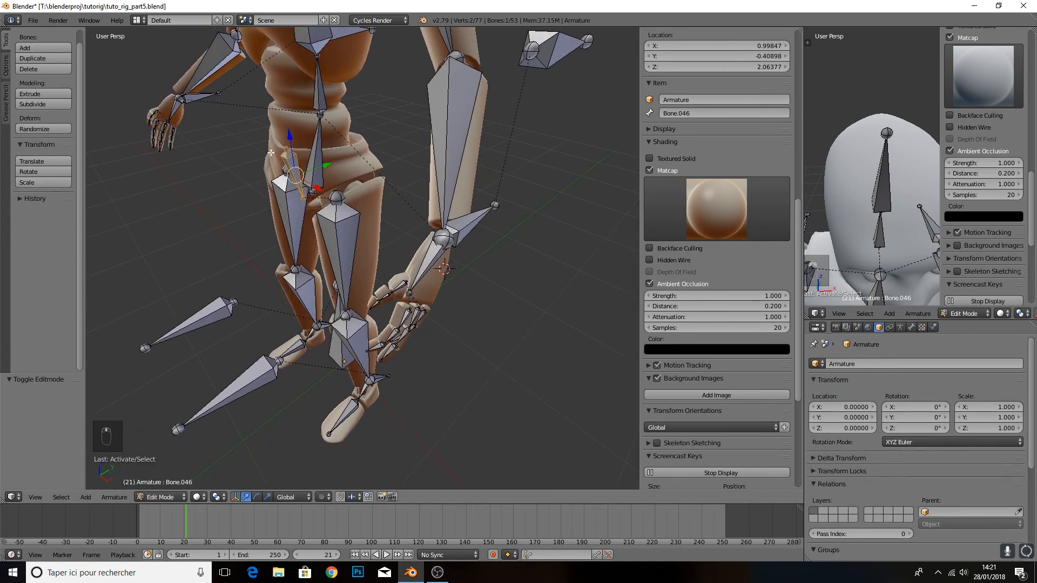
pyautogui.keyDown('shift'); pyautogui.rightClick(317, 166); pyautogui.keyUp('shift')
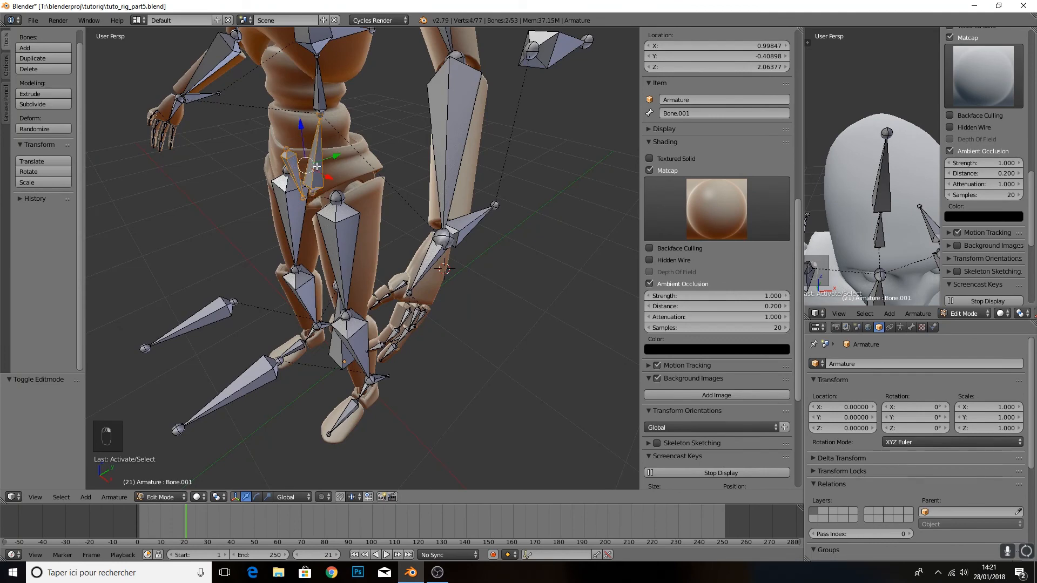
pyautogui.hotkey('ctrl', 'p')
pyautogui.click(303, 162)
pyautogui.scroll(-4, 275, 338)
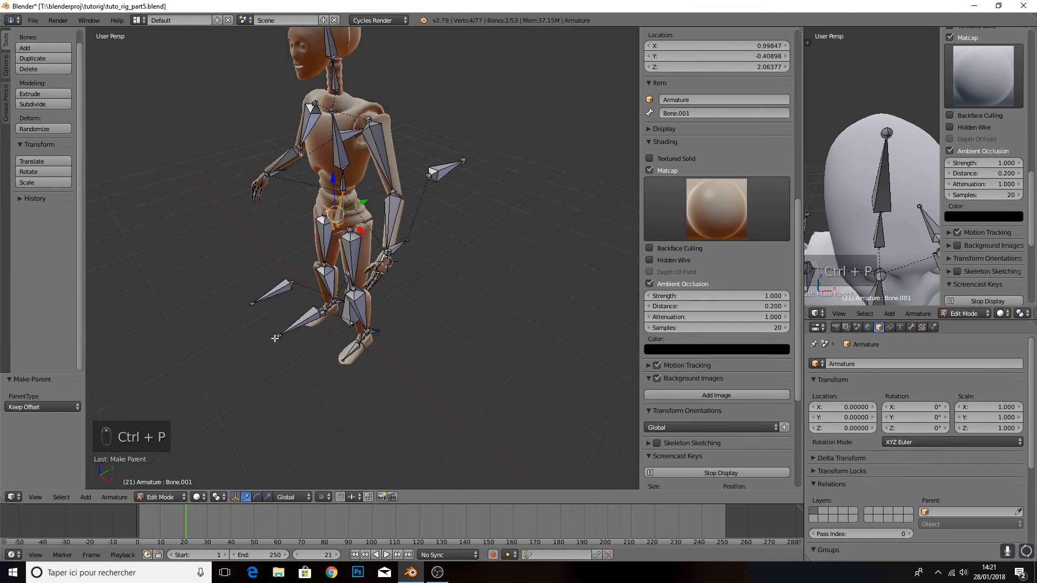
# Switch the armature to Pose Mode
pyautogui.moveTo(275, 338); pyautogui.dragTo(346, 208, button='middle')
pyautogui.click(181, 497)
pyautogui.click(176, 463)
# Test the rig by lowering the pelvis bone Bone.001 about 0.834 along the global Z axis
pyautogui.rightClick(342, 208)
pyautogui.press('g')
pyautogui.press('z')
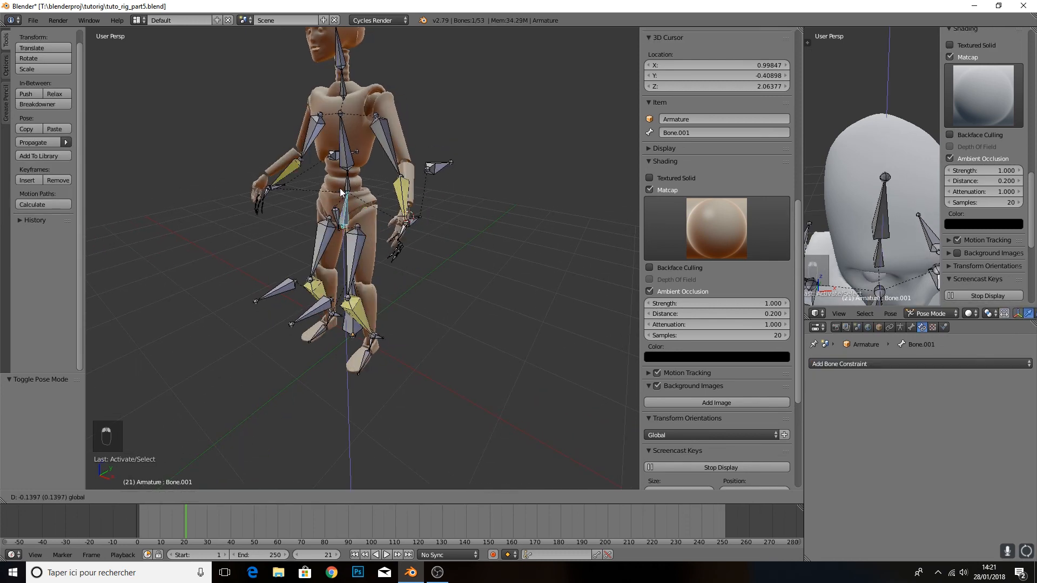
pyautogui.click(364, 248)
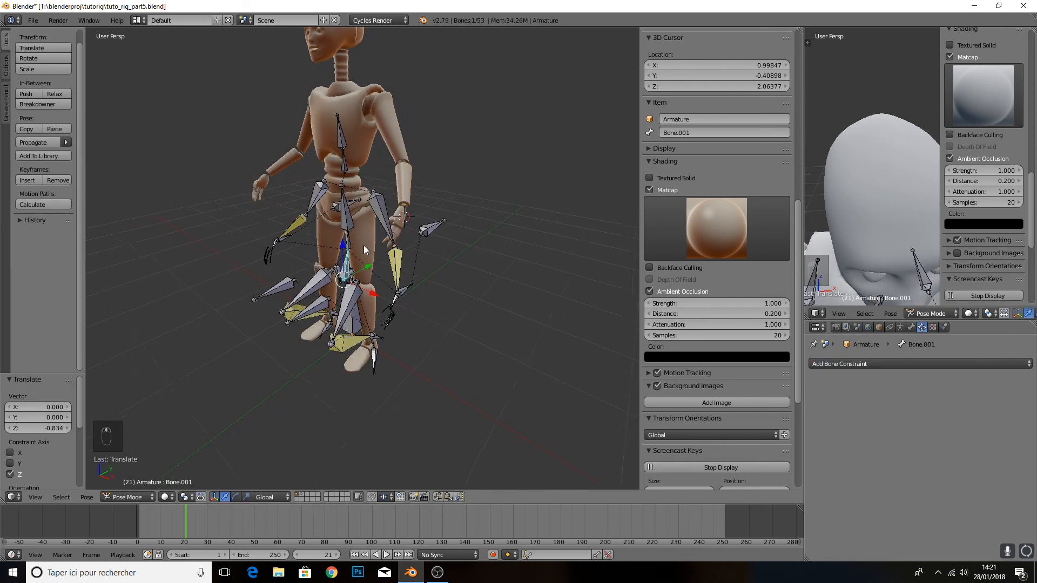
pyautogui.moveTo(364, 246); pyautogui.dragTo(297, 237, button='middle')
# Rotate the pelvis bone Bone.001 about 49.9° around the global X axis and clear its location
pyautogui.click(236, 497)
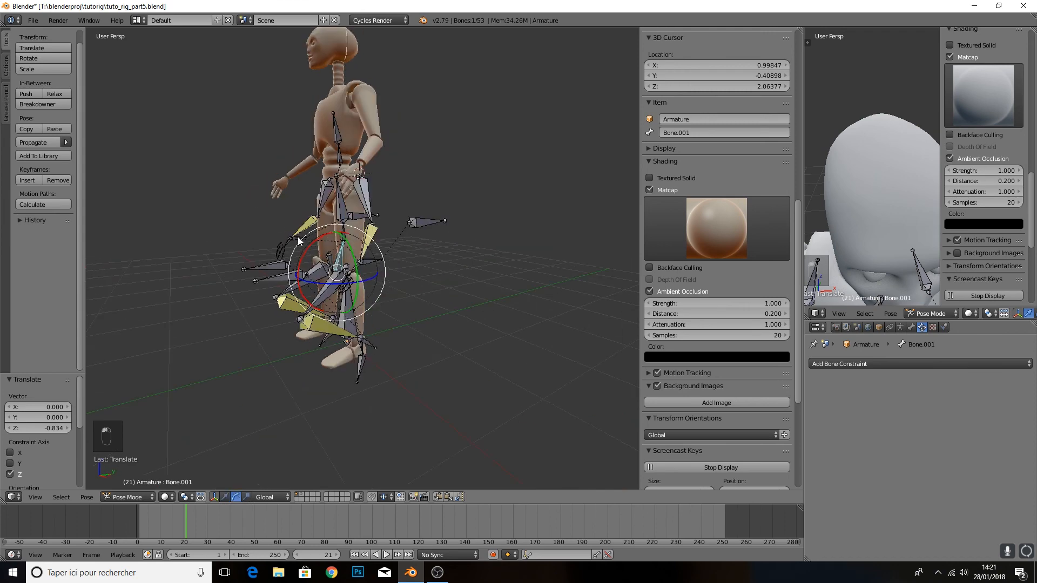
pyautogui.moveTo(313, 240); pyautogui.dragTo(261, 271)
pyautogui.moveTo(263, 271); pyautogui.dragTo(344, 277, button='middle')
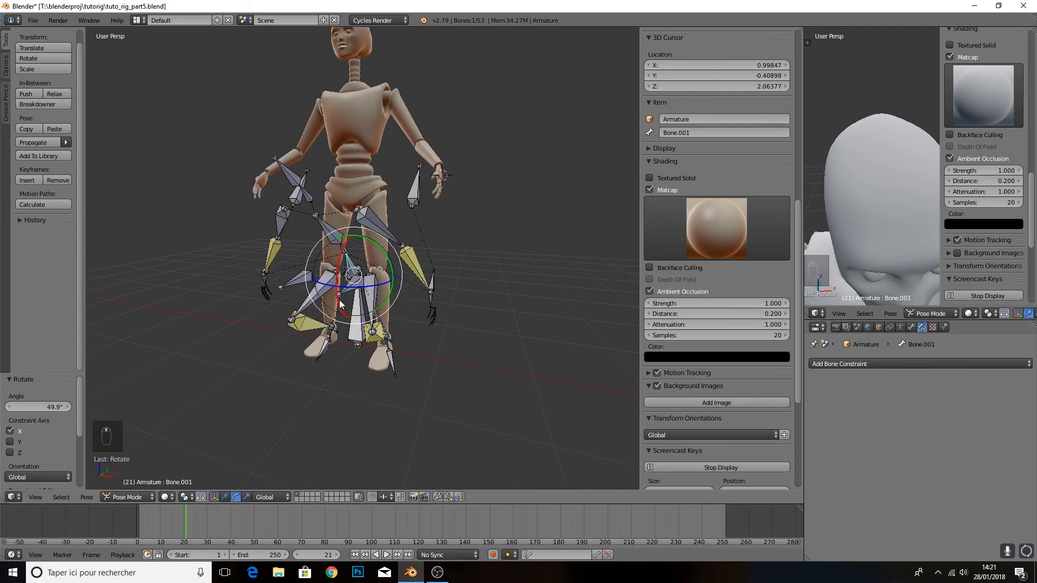
pyautogui.moveTo(359, 327)
pyautogui.mouseDown(button='middle')
pyautogui.moveTo(363, 317)
pyautogui.moveTo(298, 302)
pyautogui.moveTo(373, 339)
pyautogui.mouseUp(button='middle')
pyautogui.hotkey('alt', 'g')
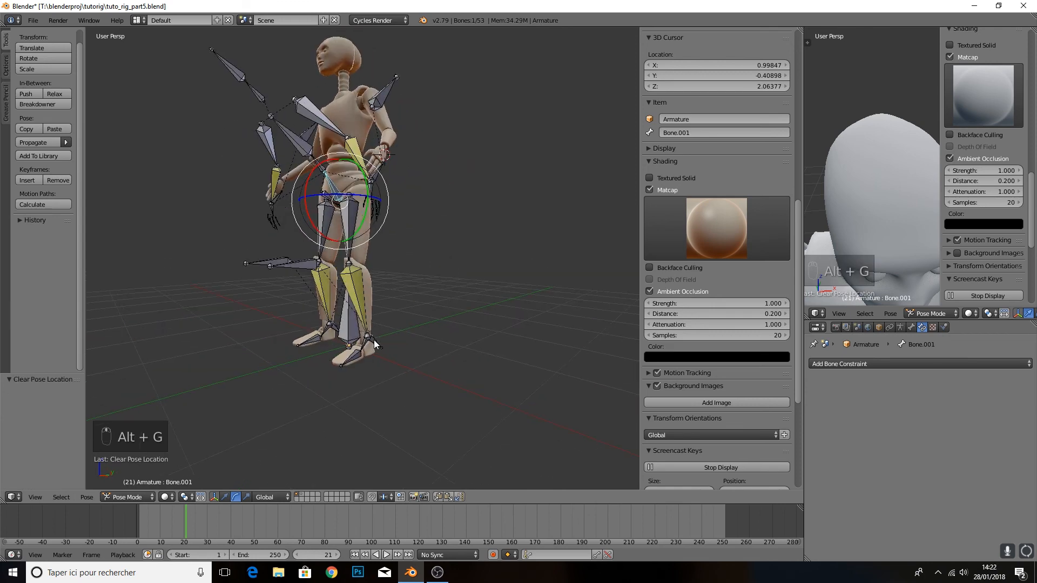
# Test the left leg's IK by raising leg_left_ctrl about 0.633 along the global Z axis
pyautogui.rightClick(374, 339)
pyautogui.click(227, 496)
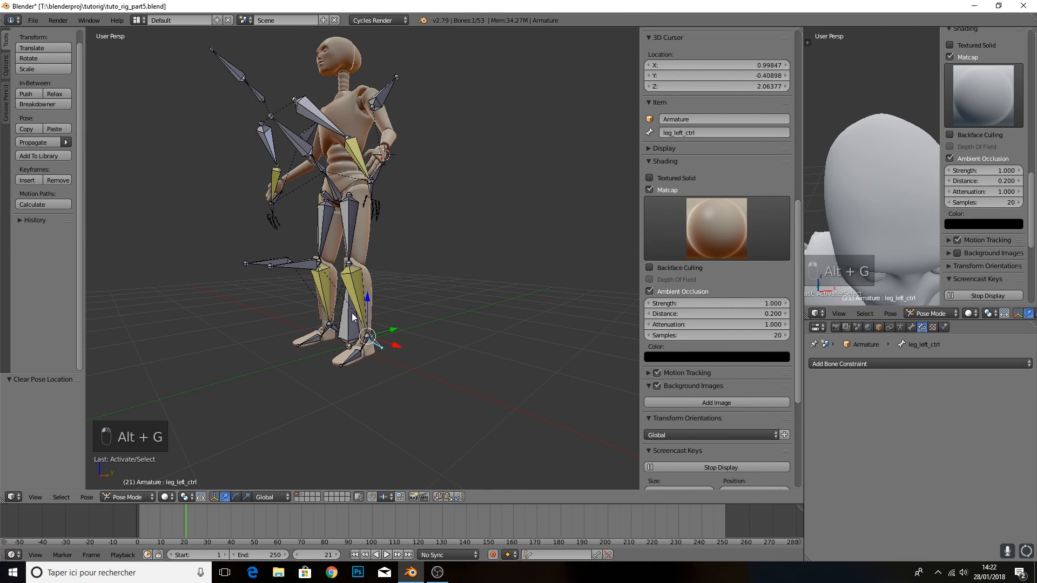
pyautogui.moveTo(370, 297); pyautogui.dragTo(353, 238)
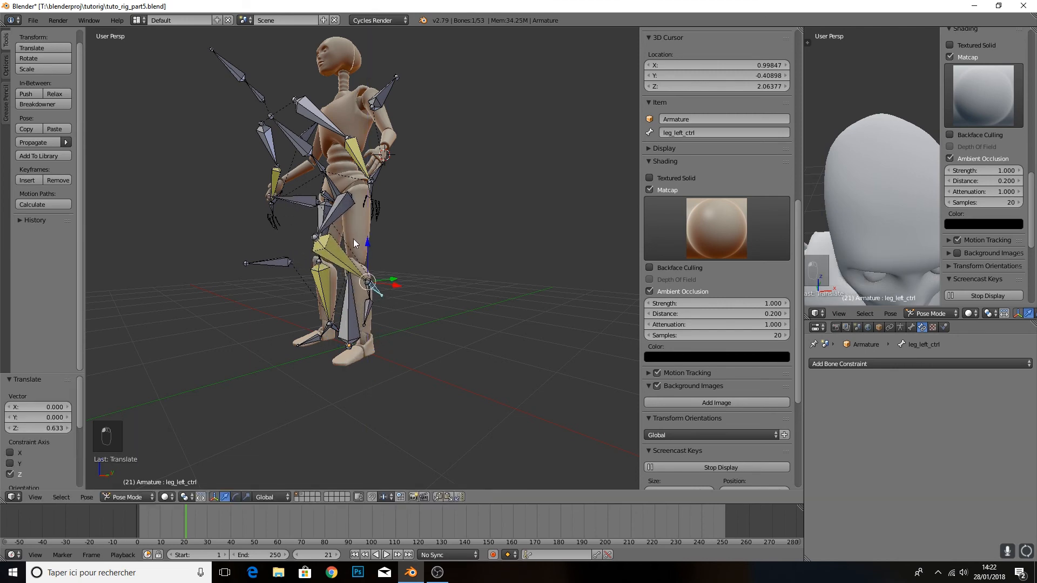
# Test the left knee's direction by moving its pole target, Bone.006, about 0.314 along the global X axis
pyautogui.rightClick(298, 207)
pyautogui.moveTo(298, 206); pyautogui.dragTo(336, 216, button='middle')
pyautogui.moveTo(377, 226); pyautogui.dragTo(413, 217)
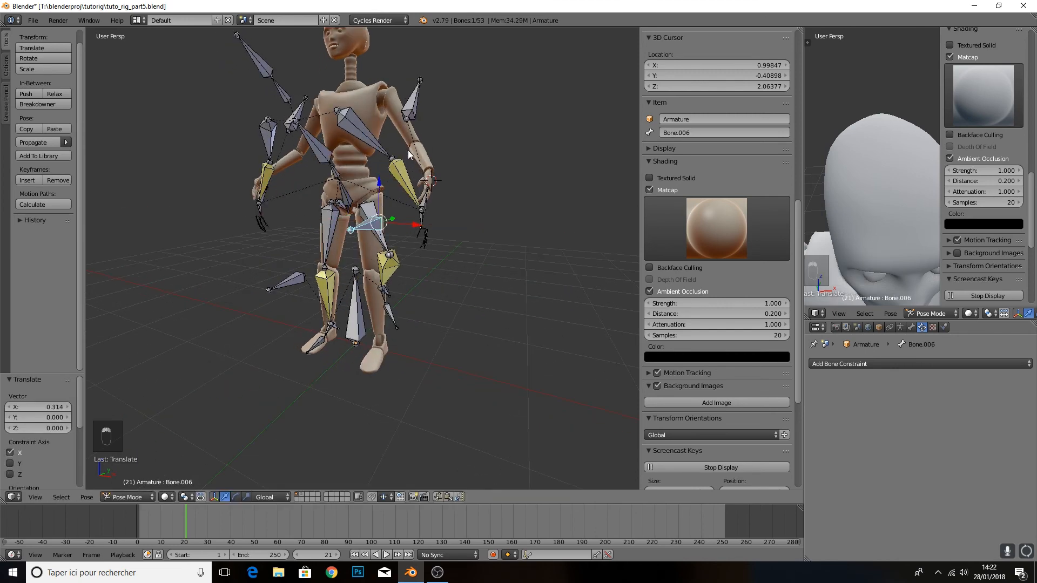
pyautogui.moveTo(408, 154); pyautogui.dragTo(422, 199, button='middle')
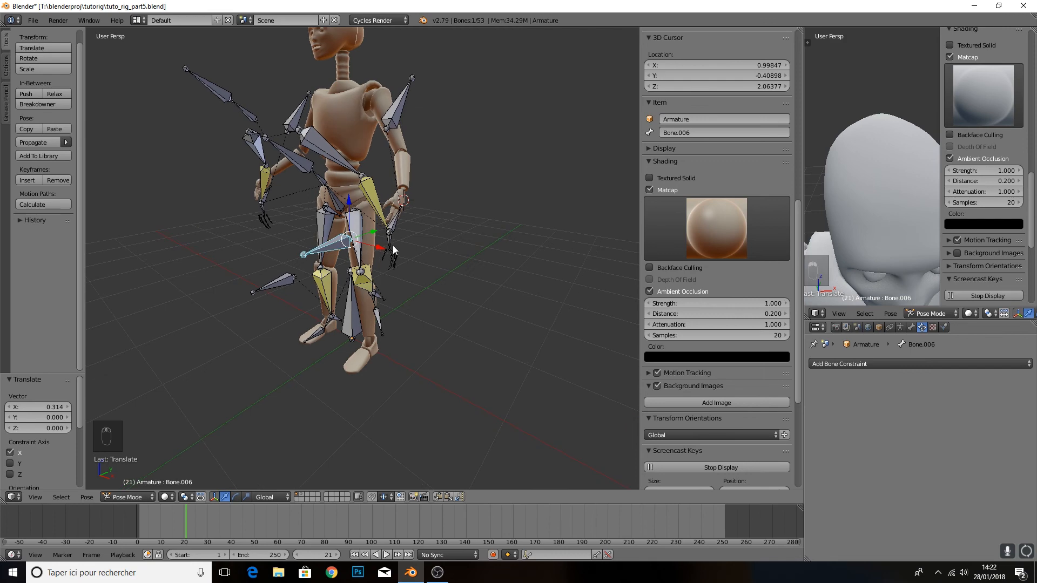
# Select all bones of the armature and clear their pose rotation and location
pyautogui.press('a')
pyautogui.press('a')
pyautogui.press('a')
pyautogui.hotkey('alt', 'r')
pyautogui.hotkey('alt', 'g')
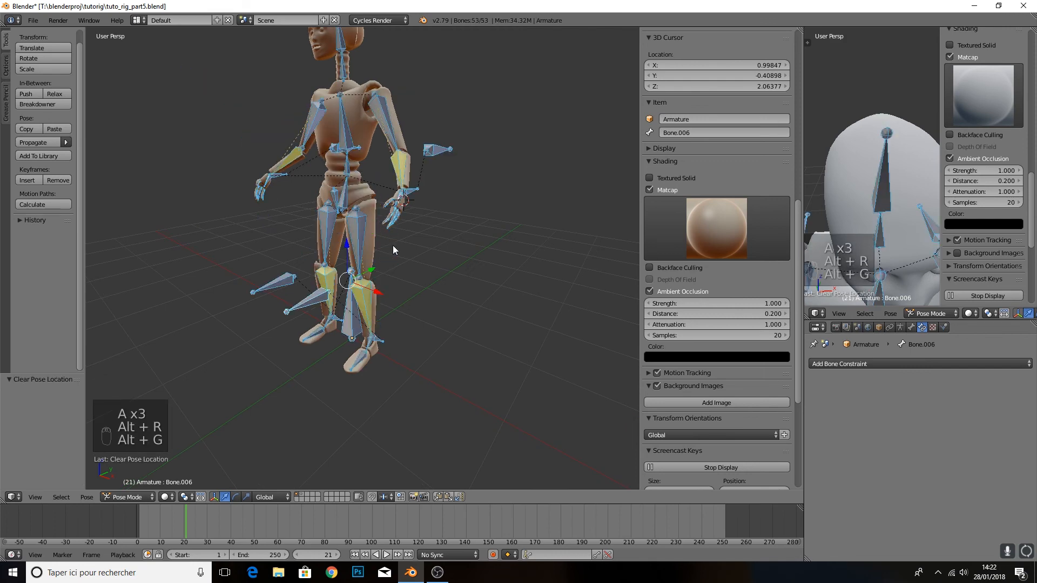
# Select the left wrist control Bone.049 and the left hand bone Bone.016 and check each for bone constraints
pyautogui.moveTo(393, 246); pyautogui.dragTo(451, 286, button='middle')
pyautogui.scroll(3, 479, 270)
pyautogui.scroll(2, 426, 290)
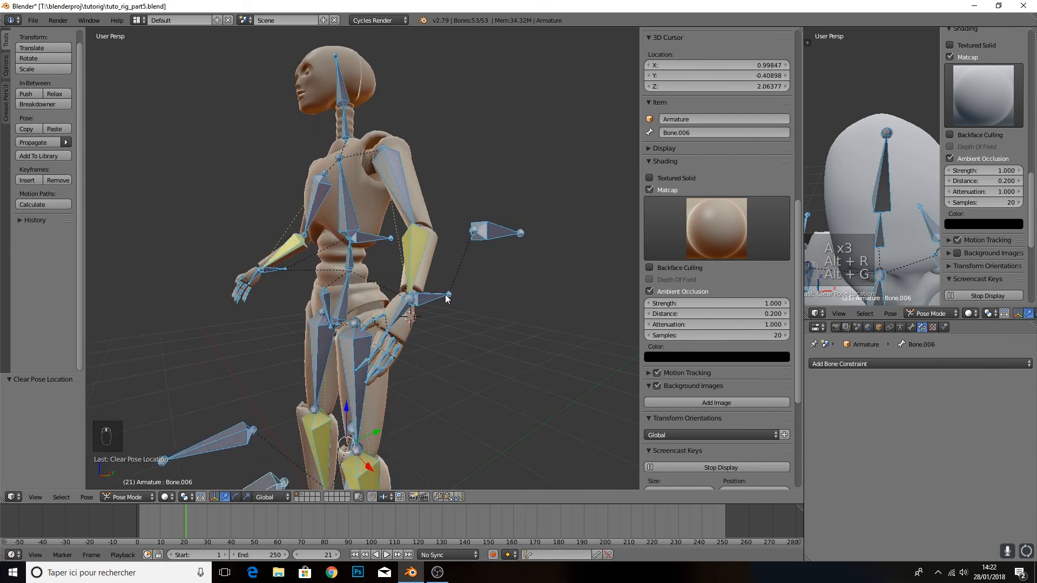
pyautogui.rightClick(402, 312)
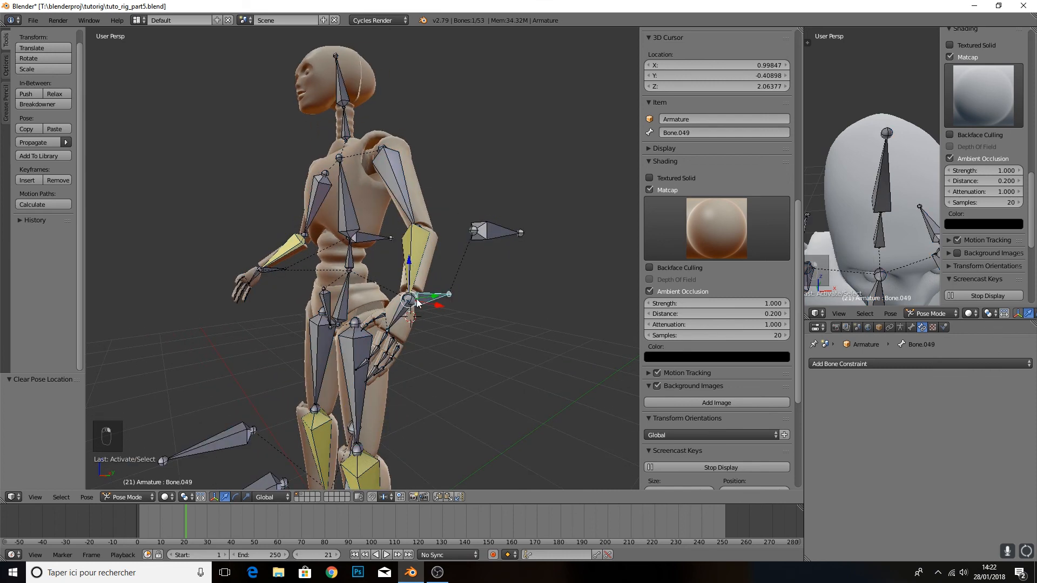
pyautogui.scroll(-2, 387, 301)
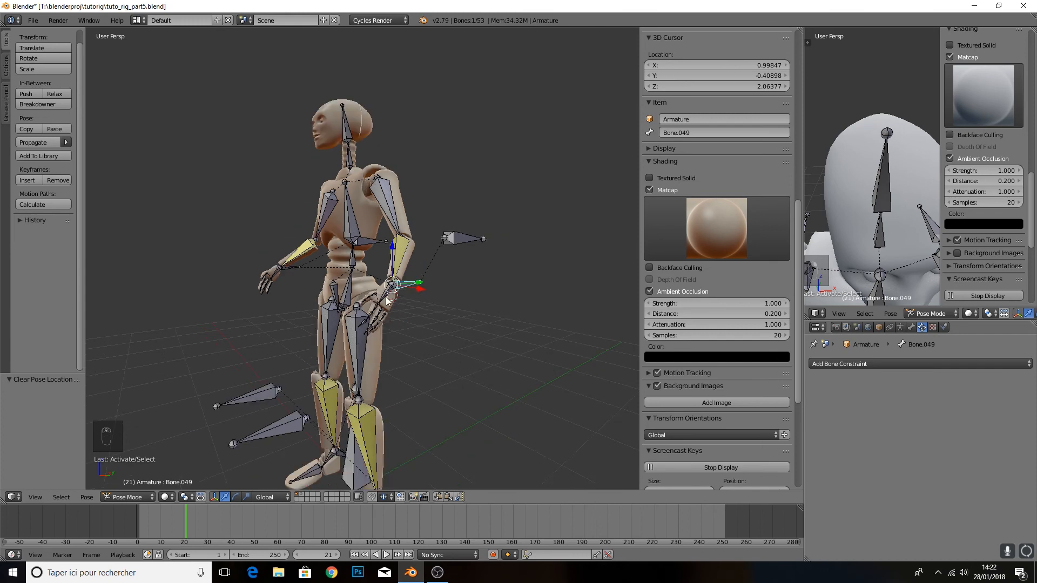
pyautogui.rightClick(387, 301)
pyautogui.scroll(3, 404, 290)
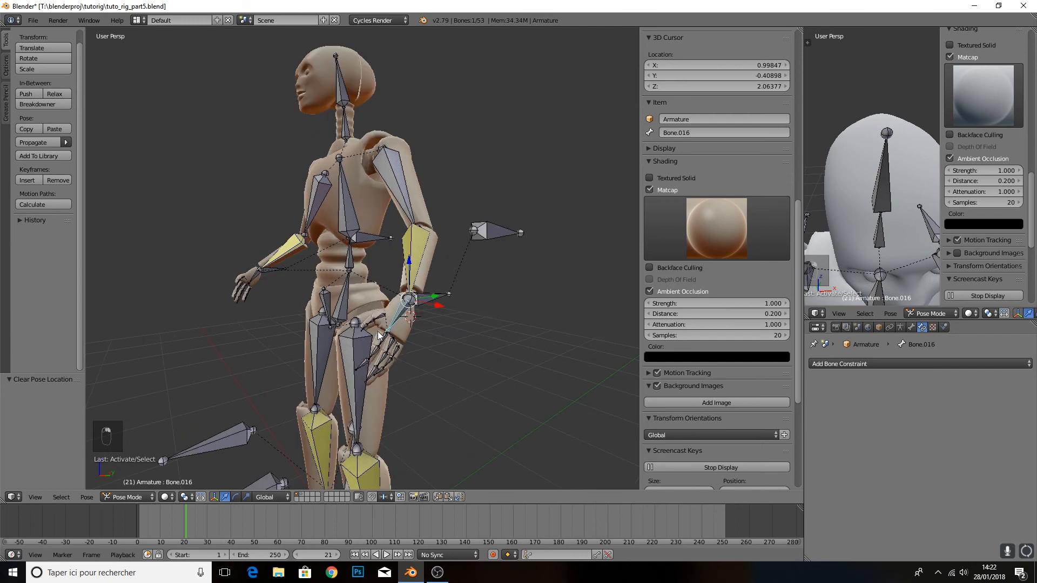
pyautogui.click(881, 363)
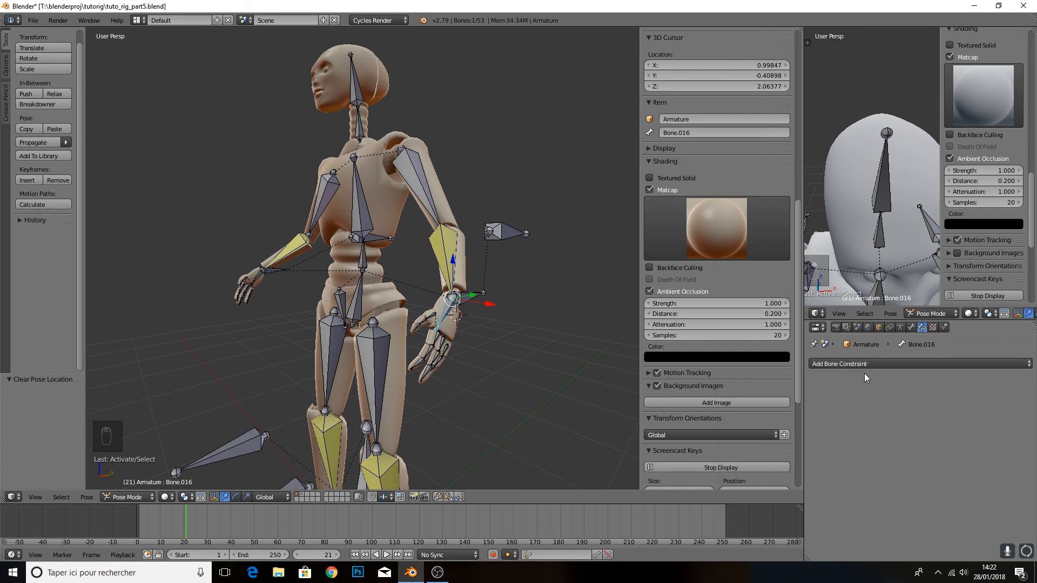
# Test the left leg by raising leg_left_ctrl about 0.571 along the global Z axis, and undo the move
pyautogui.scroll(-3, 345, 309)
pyautogui.rightClick(398, 412)
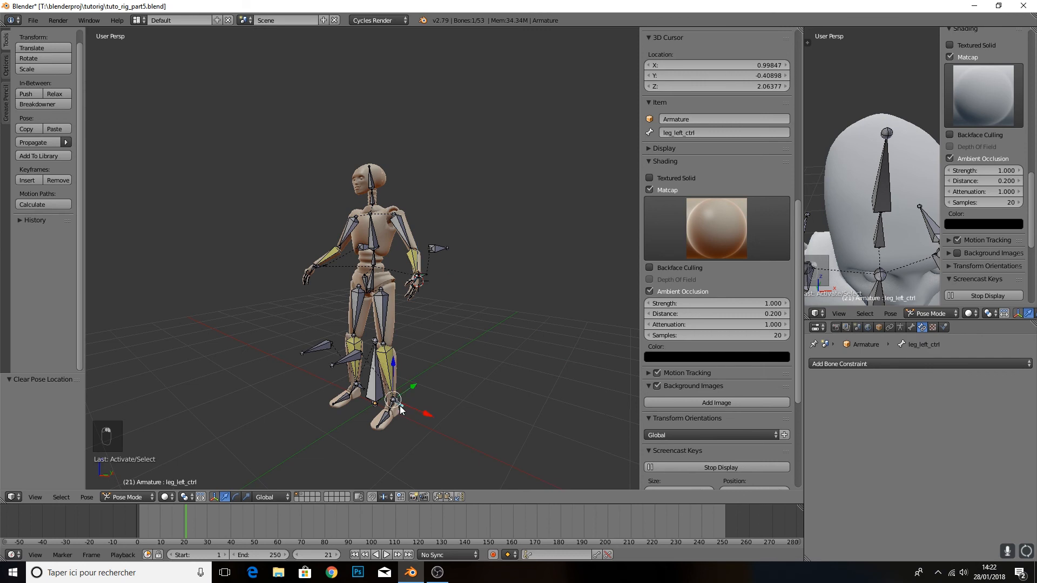
pyautogui.moveTo(394, 353); pyautogui.dragTo(392, 326)
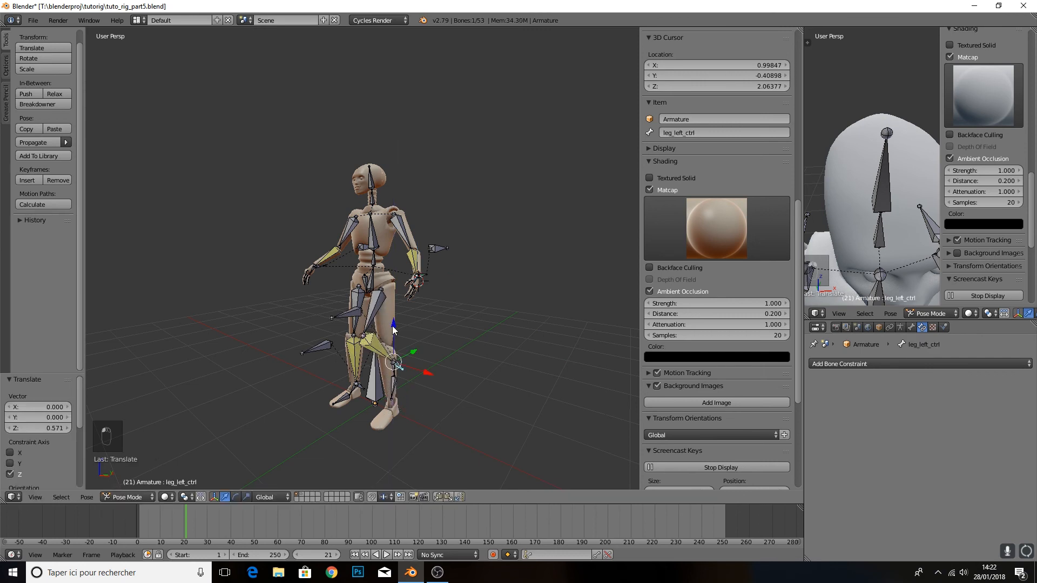
pyautogui.hotkey('ctrl', 'z')
# Try rotating the hip bone Bone.046 with the rotation manipulator and undo the rotation
pyautogui.scroll(2, 407, 330)
pyautogui.rightClick(382, 280)
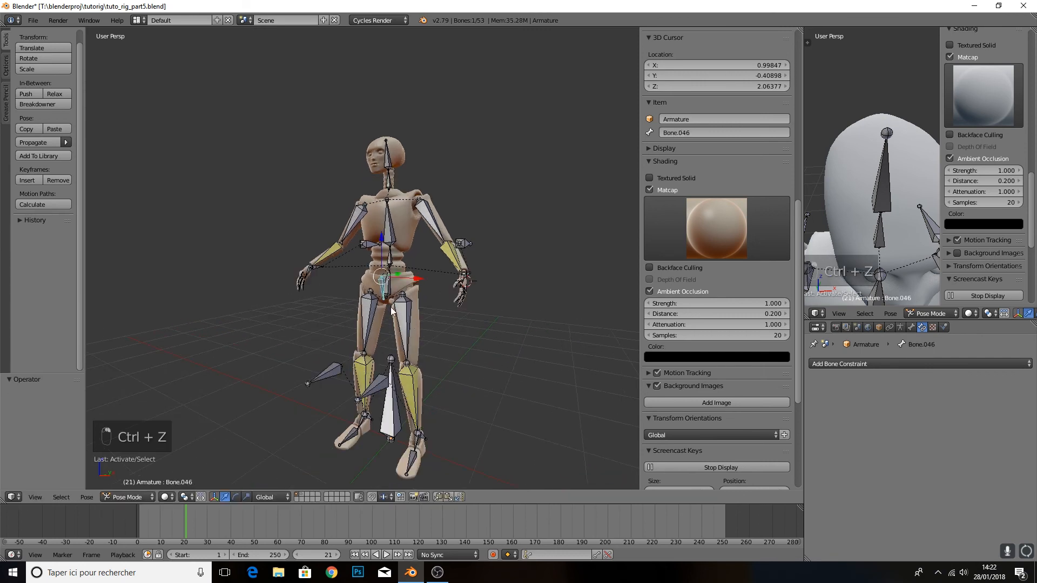
pyautogui.click(236, 496)
pyautogui.moveTo(411, 255); pyautogui.dragTo(414, 289)
pyautogui.hotkey('ctrl', 'z')
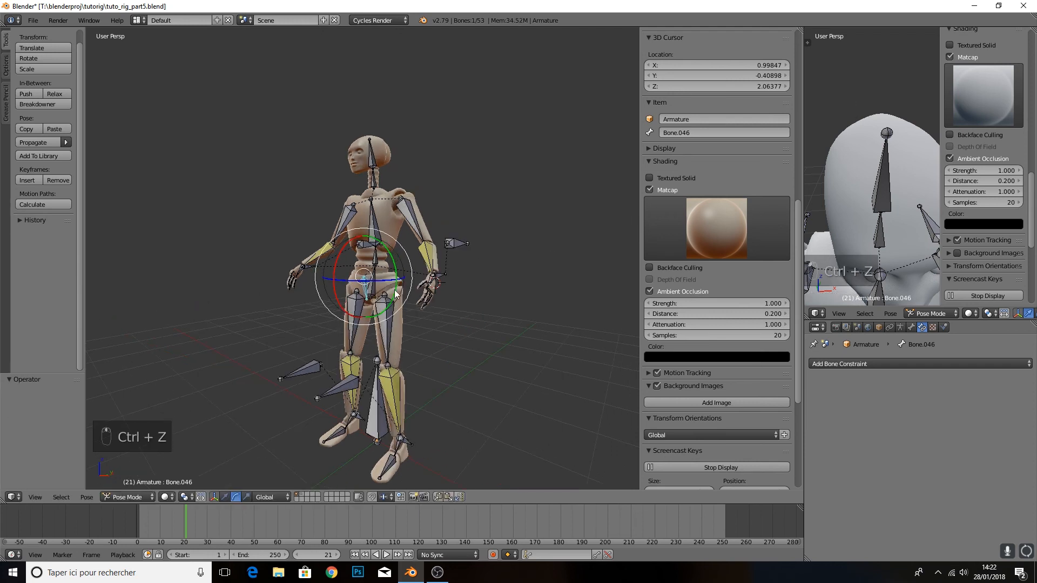
pyautogui.hotkey('ctrl', 'z')
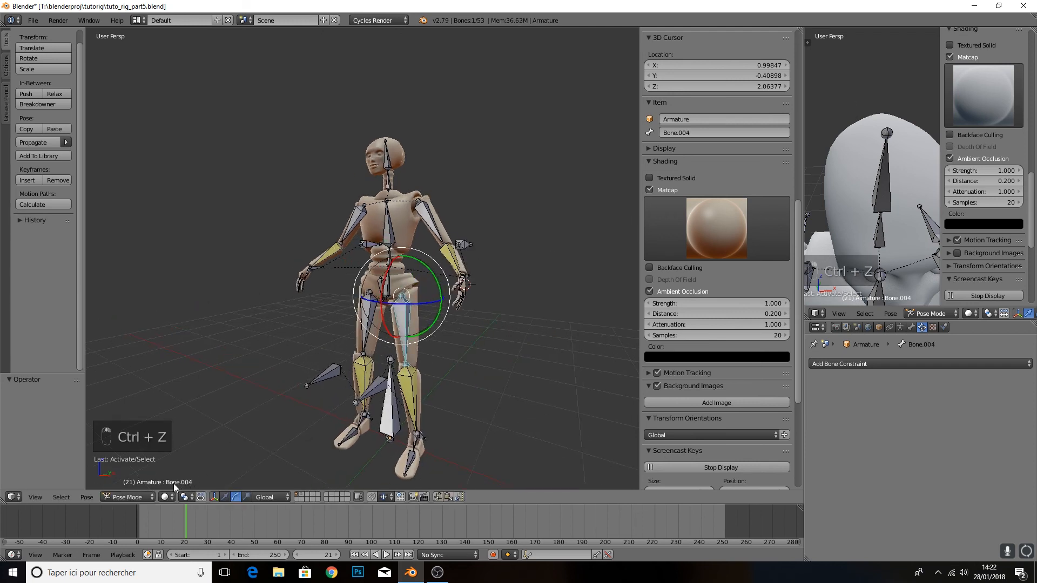
# Switch the armature from Pose Mode to Object Mode
pyautogui.click(128, 498)
pyautogui.click(131, 484)
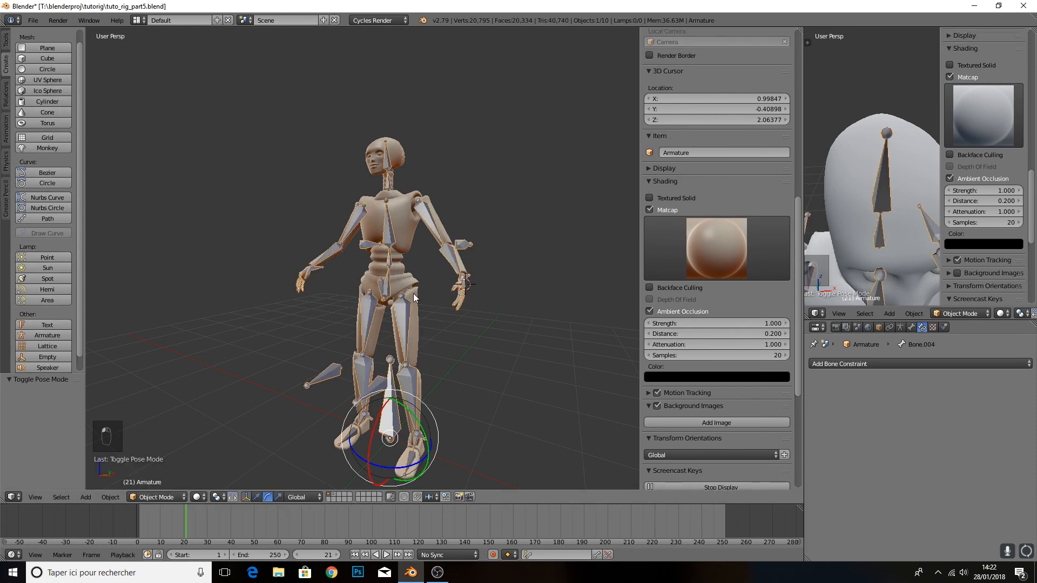
pyautogui.moveTo(469, 269); pyautogui.dragTo(429, 268, button='middle')
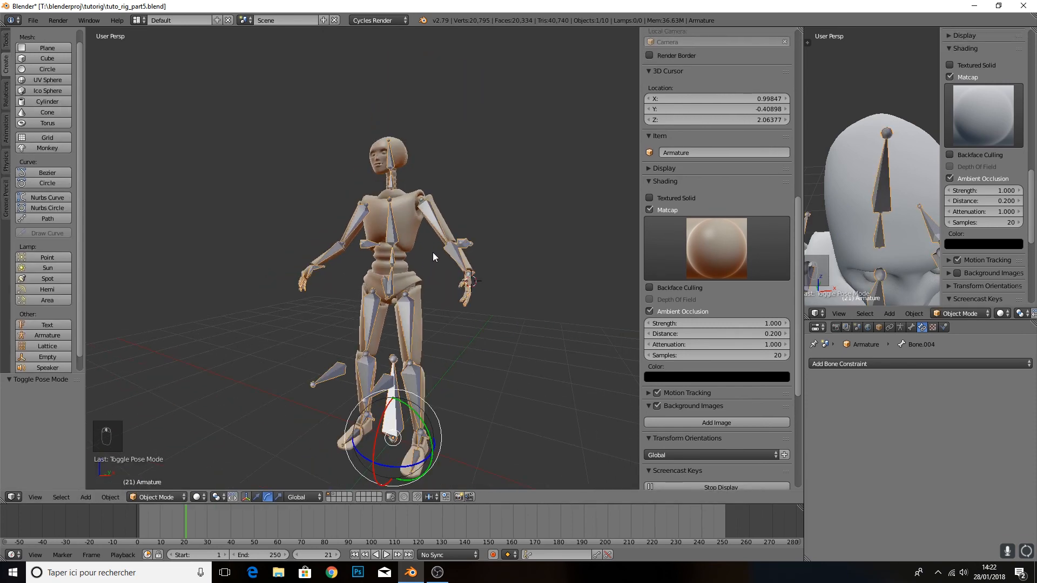
pyautogui.keyDown('shift'); pyautogui.rightClick(412, 222); pyautogui.keyUp('shift')
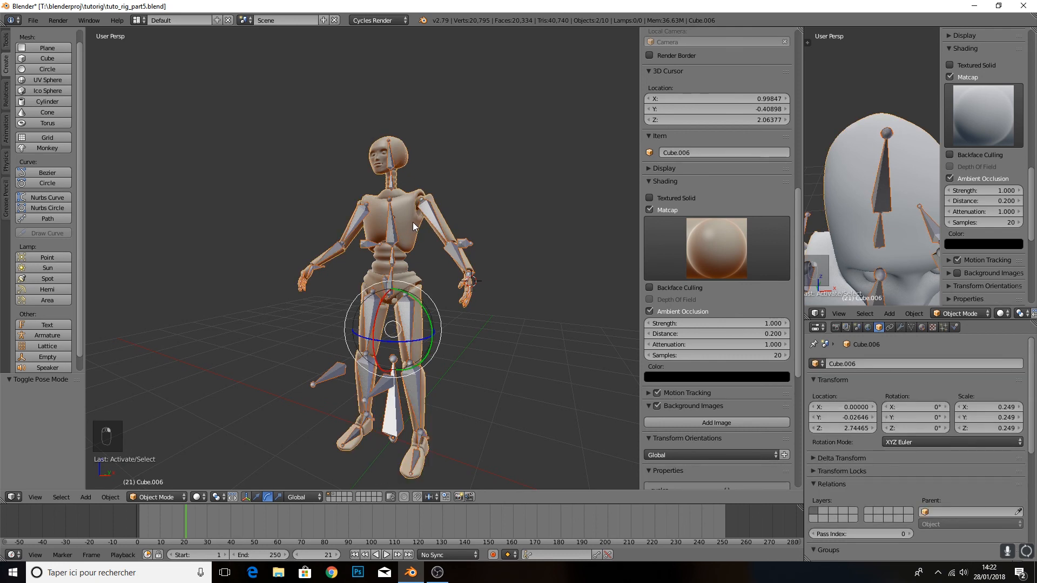
pyautogui.hotkey('ctrl', 'p')
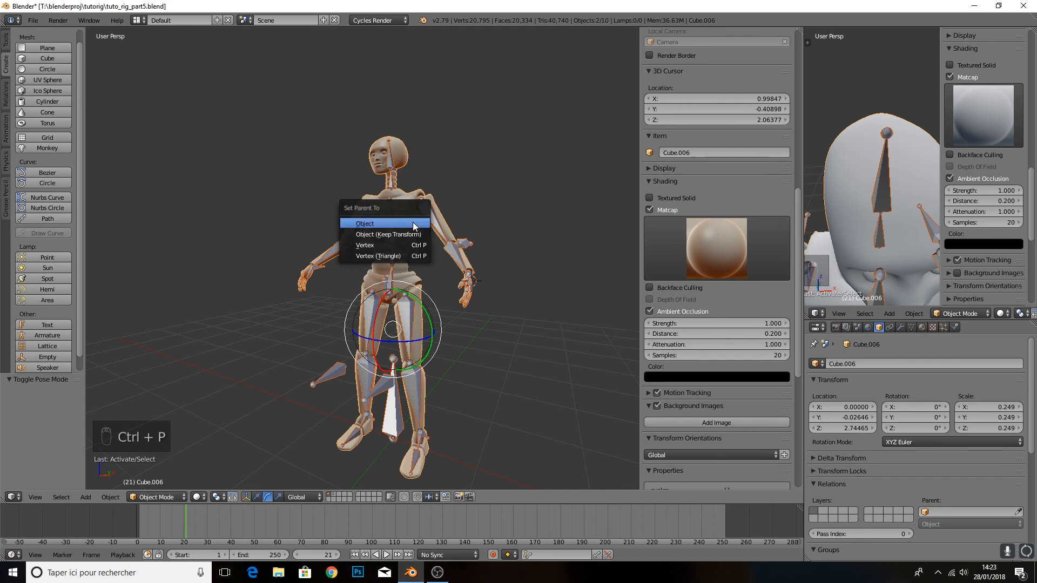
pyautogui.press('Escape')
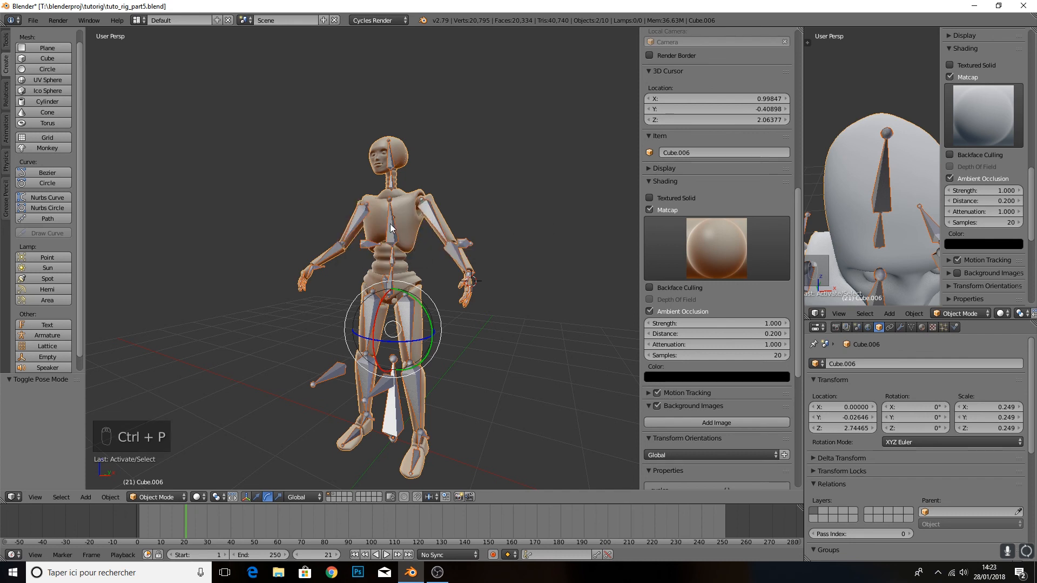
# Select the body mesh Cube.006 and parent it to the armature using Armature Deform With Automatic Weights
pyautogui.rightClick(409, 219)
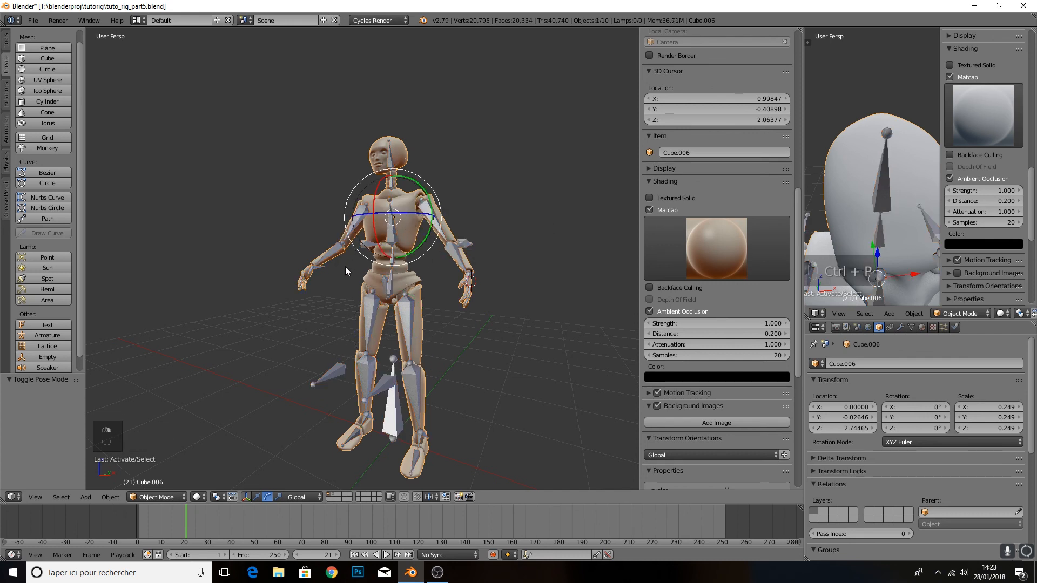
pyautogui.keyDown('shift'); pyautogui.rightClick(329, 378); pyautogui.keyUp('shift')
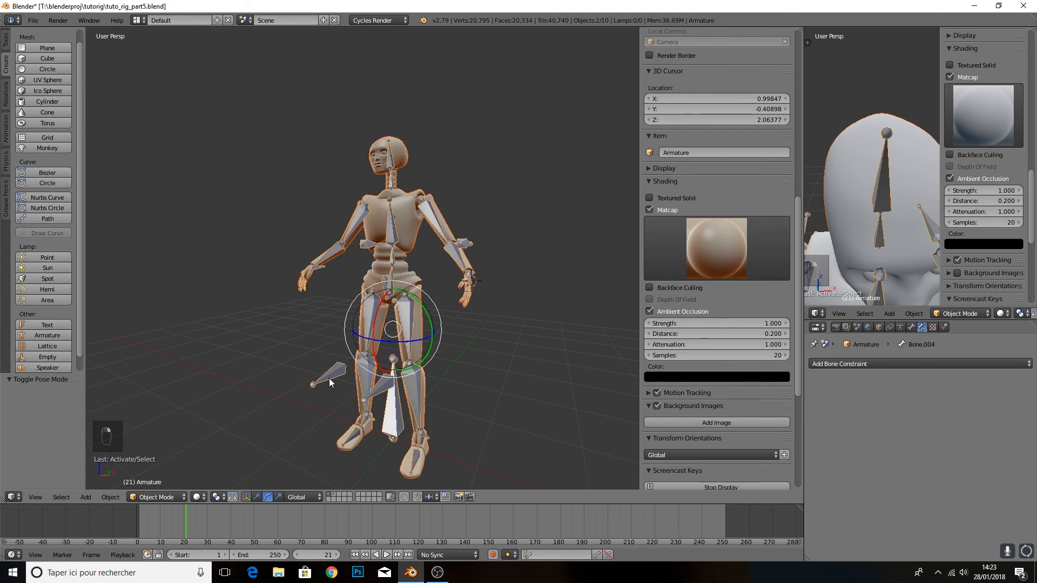
pyautogui.hotkey('ctrl', 'p')
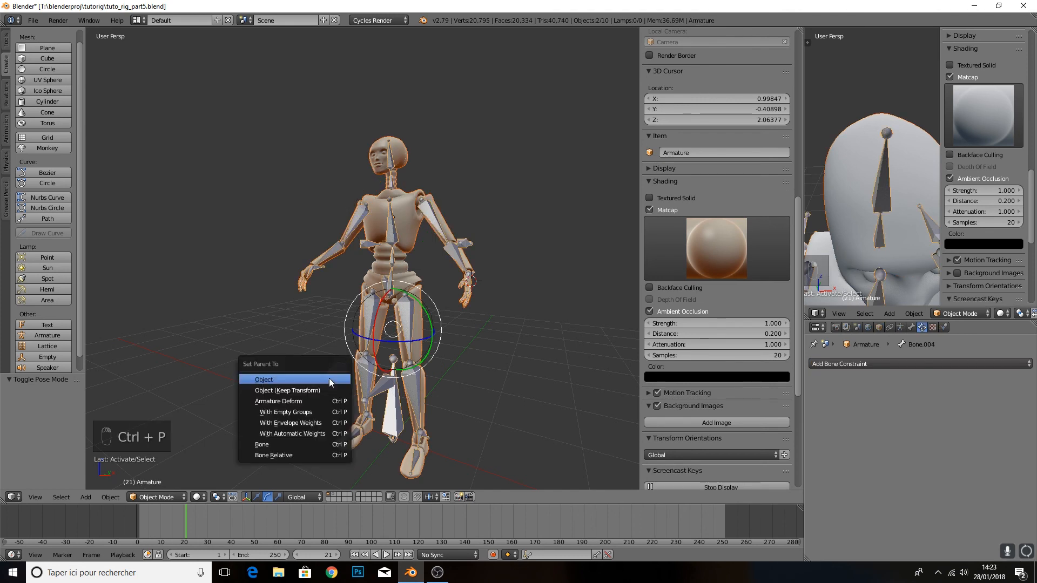
pyautogui.click(298, 434)
pyautogui.moveTo(404, 250); pyautogui.dragTo(436, 241, button='middle')
pyautogui.scroll(1, 465, 240)
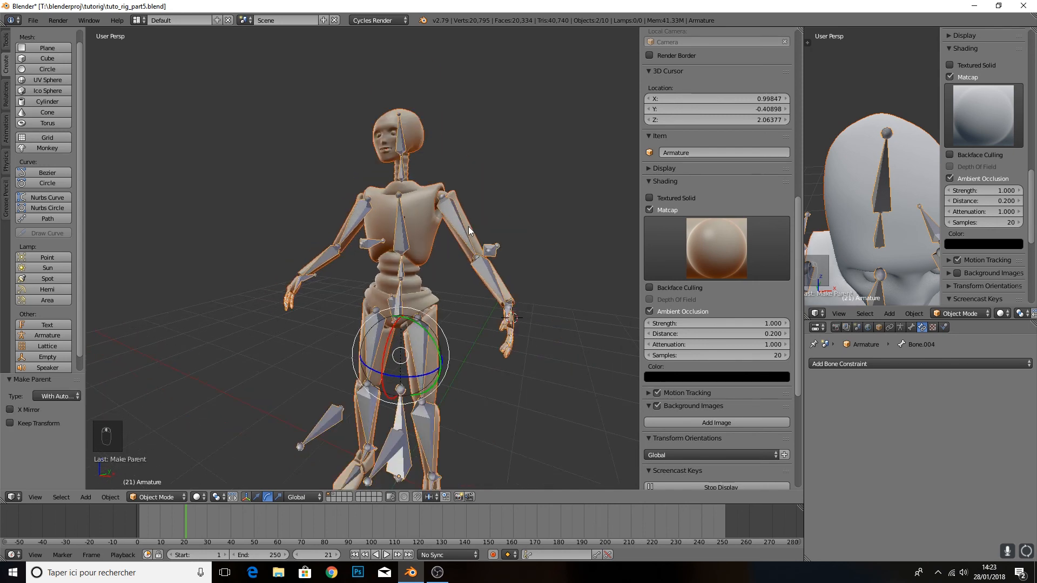
# Select only the armature and put it in Pose Mode
pyautogui.rightClick(400, 307)
pyautogui.rightClick(400, 307)
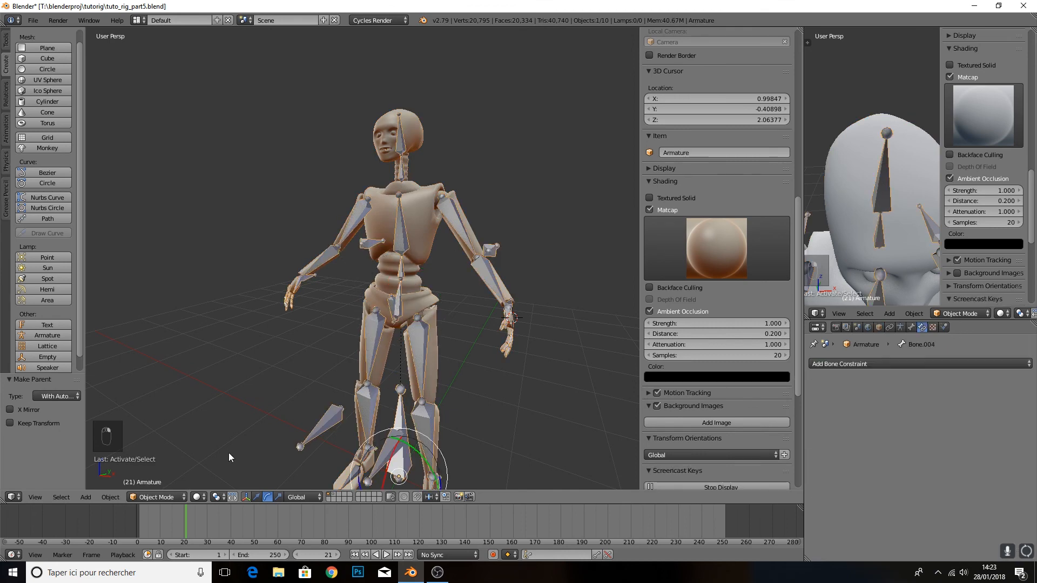
pyautogui.click(168, 497)
pyautogui.click(170, 460)
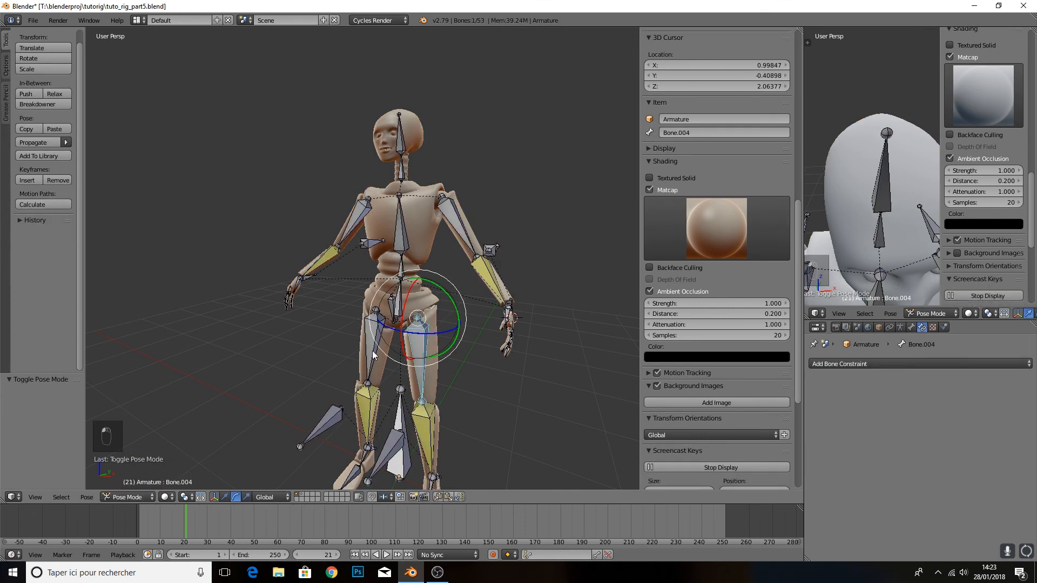
# Test the skinning at the hips by rotating Bone.046 about -6.28° around the global Y axis
pyautogui.rightClick(397, 303)
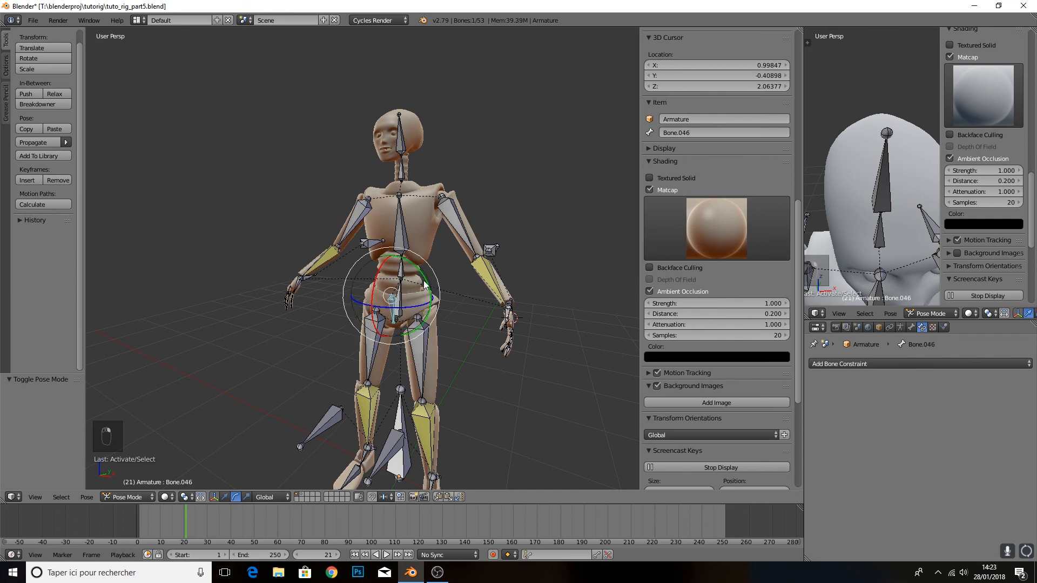
pyautogui.press('r')
pyautogui.press('y')
pyautogui.click(413, 292)
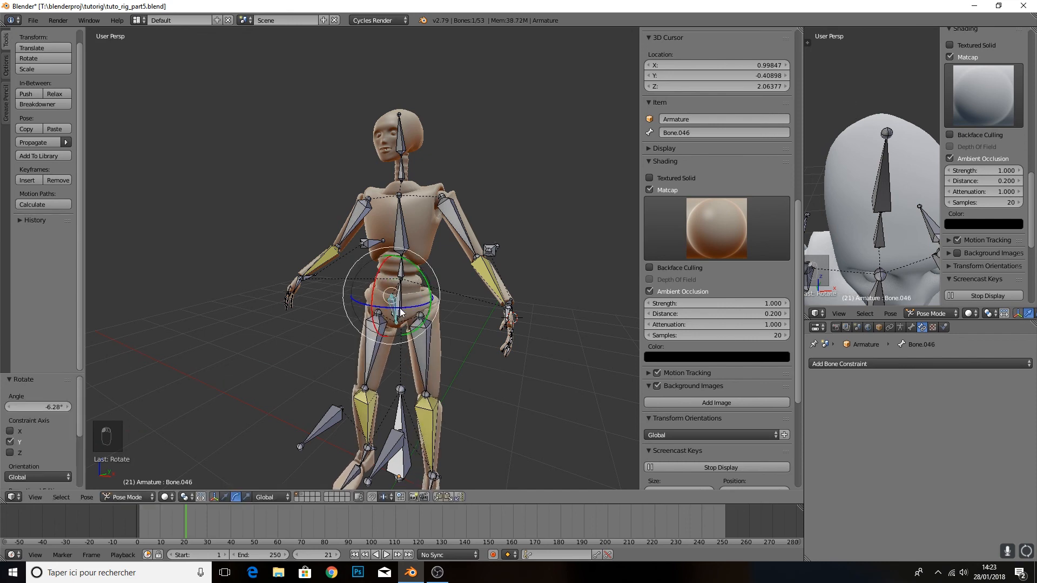
# Lean the upper body by rotating Bone.001 about -8.7° around the global Y axis
pyautogui.rightClick(405, 297)
pyautogui.press('r')
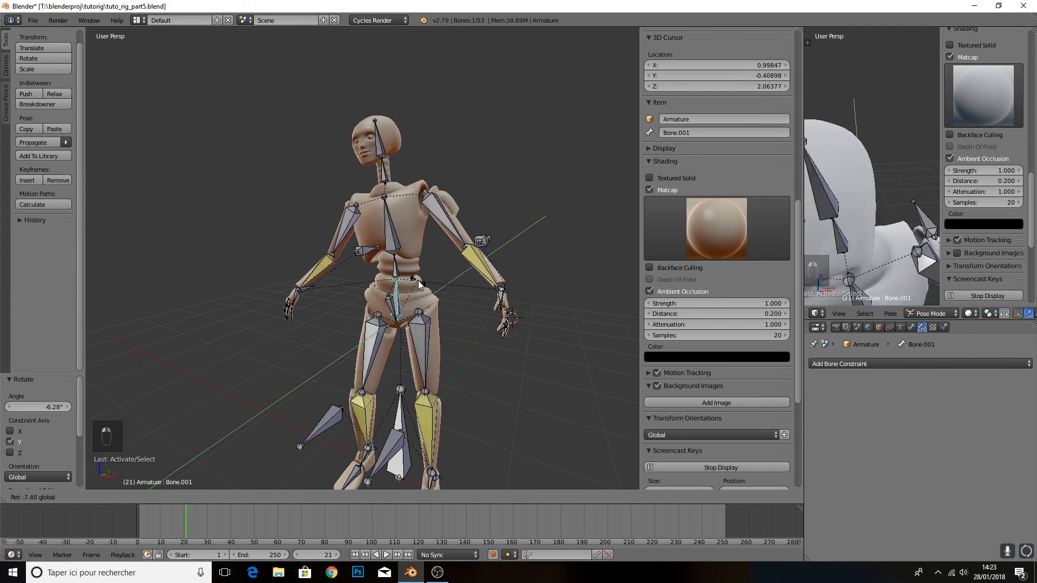
pyautogui.click(418, 281)
# Select the waist mesh Cube.014 and the body mesh Cube.006 to examine how they follow the leaning pose
pyautogui.rightClick(414, 273)
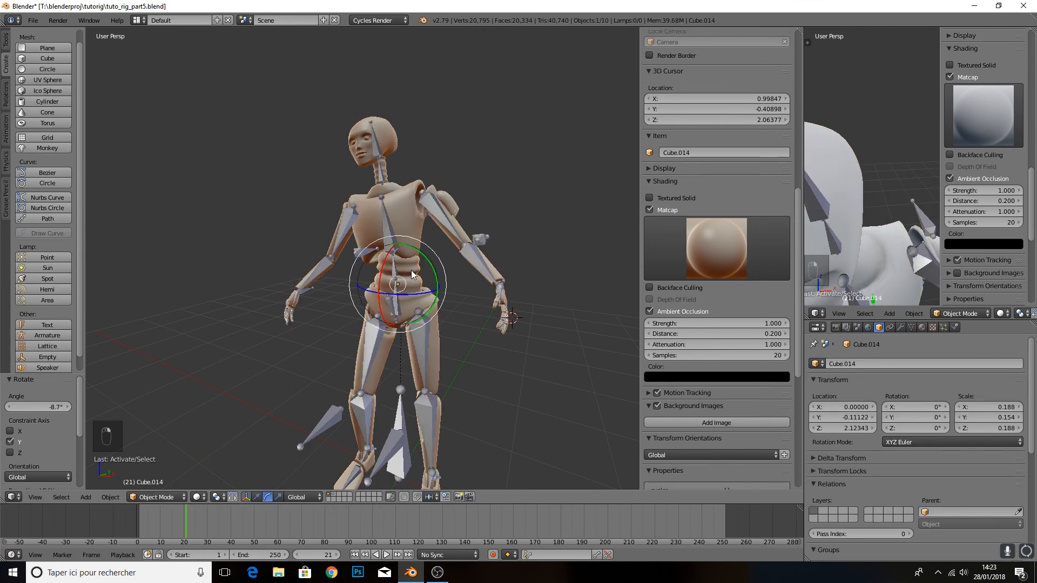
pyautogui.scroll(3, 406, 270)
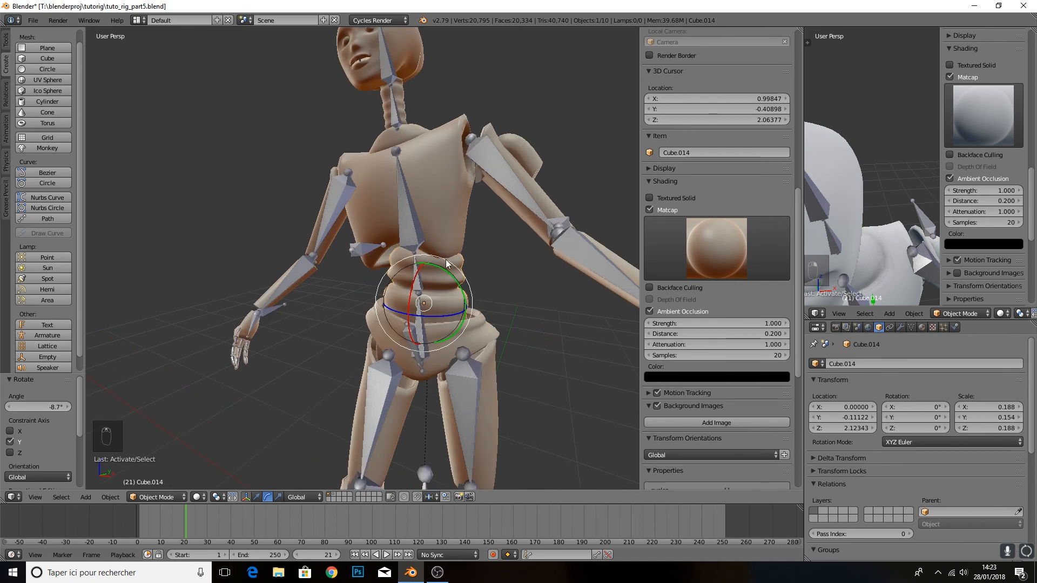
pyautogui.scroll(-3, 427, 231)
pyautogui.rightClick(426, 231)
pyautogui.scroll(-3, 424, 238)
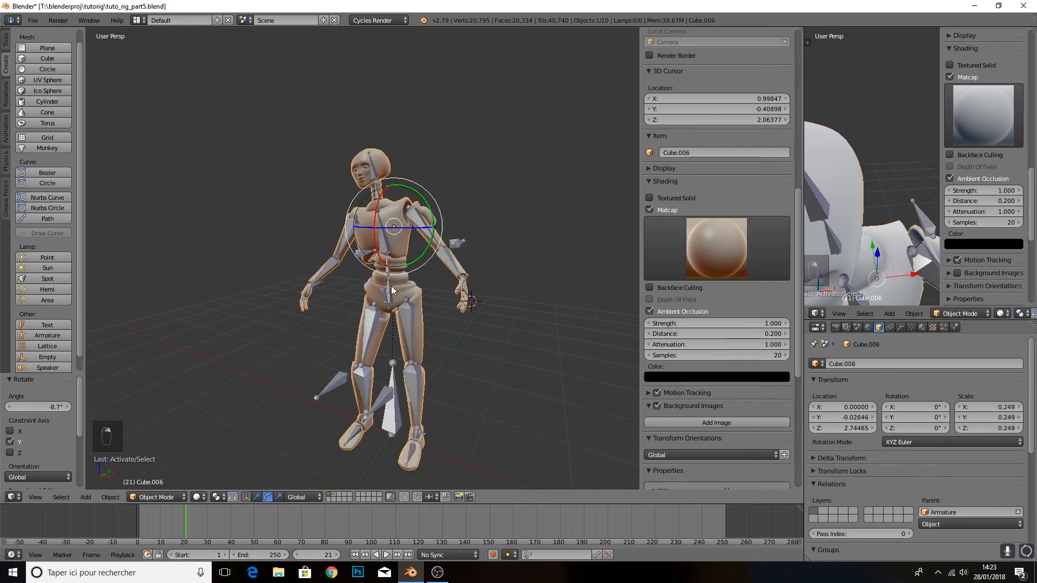
# Rotate the pelvis bone about 8.72° and the neck bone Bone.044 about -4.46° around the global Y axis
pyautogui.rightClick(391, 286)
pyautogui.moveTo(405, 271); pyautogui.dragTo(412, 271)
pyautogui.rightClick(394, 196)
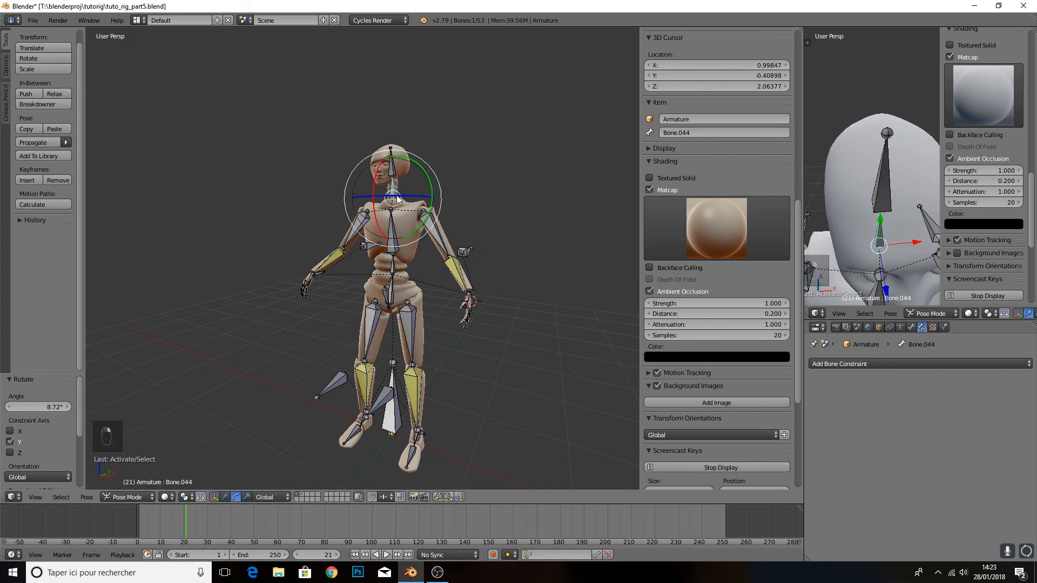
pyautogui.moveTo(423, 165); pyautogui.dragTo(407, 184)
# Test the head's deformation by tilting the head bone Bone.045, finishing with a free rotation of about 24°
pyautogui.scroll(2, 406, 187)
pyautogui.rightClick(363, 146)
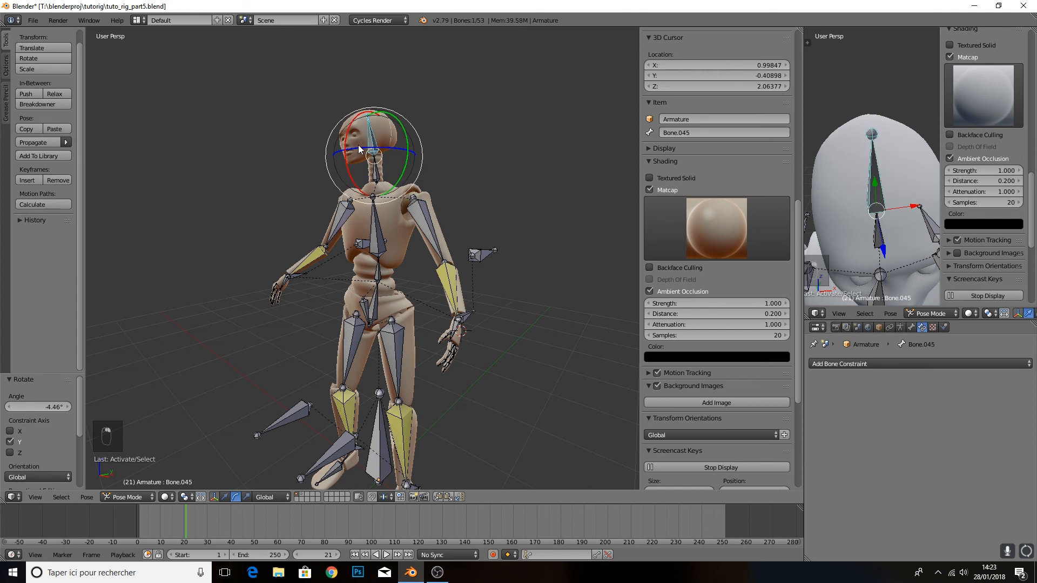
pyautogui.moveTo(352, 140)
pyautogui.mouseDown()
pyautogui.moveTo(357, 112)
pyautogui.moveTo(339, 153)
pyautogui.moveTo(354, 120)
pyautogui.mouseUp()
pyautogui.scroll(-3, 360, 146)
pyautogui.moveTo(363, 178); pyautogui.dragTo(399, 187, button='middle')
pyautogui.moveTo(435, 161); pyautogui.dragTo(445, 181)
pyautogui.moveTo(489, 223)
pyautogui.mouseDown(button='middle')
pyautogui.moveTo(450, 266)
pyautogui.moveTo(432, 245)
pyautogui.moveTo(480, 242)
pyautogui.mouseUp(button='middle')
# Move the left elbow's pole target, Bone.047, about 0.132 along the global X axis with the translate manipulator
pyautogui.rightClick(458, 257)
pyautogui.click(225, 496)
pyautogui.scroll(2, 482, 242)
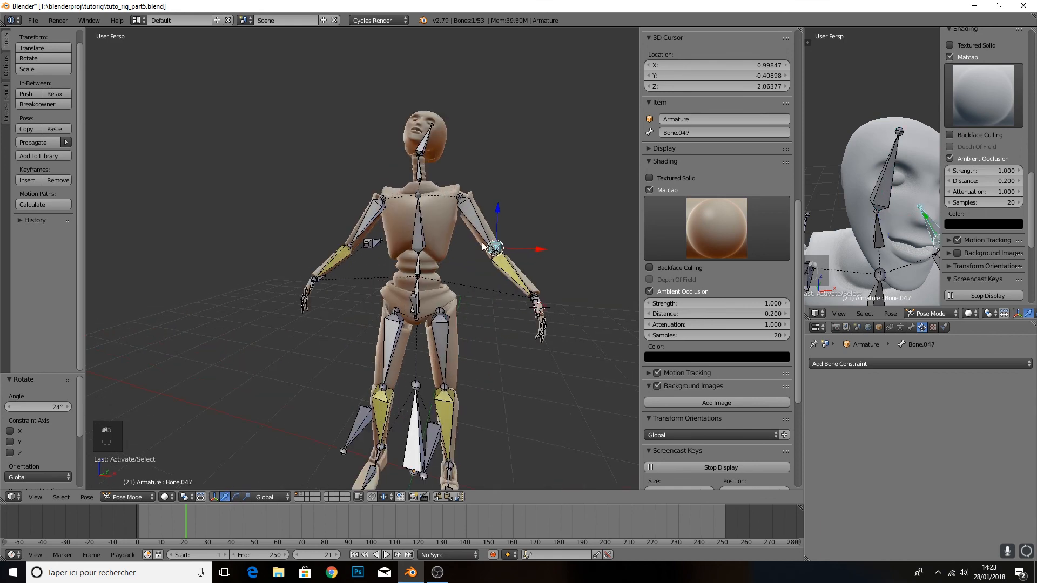
pyautogui.moveTo(529, 248); pyautogui.dragTo(540, 245)
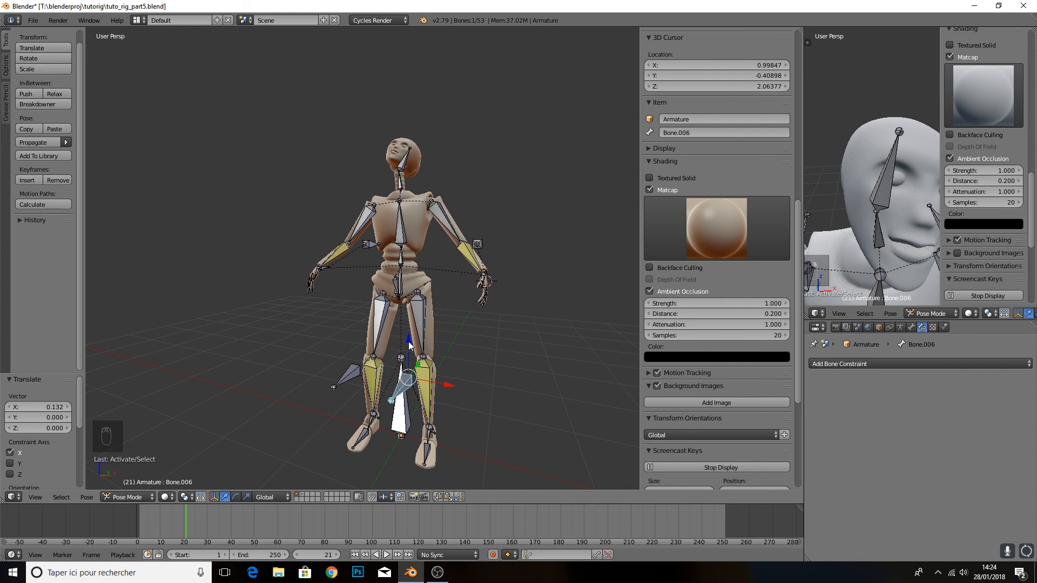
# Select the knee poles and both shin bones, and examine the IK settings of Bone.010 and Bone.005
pyautogui.scroll(2, 452, 354)
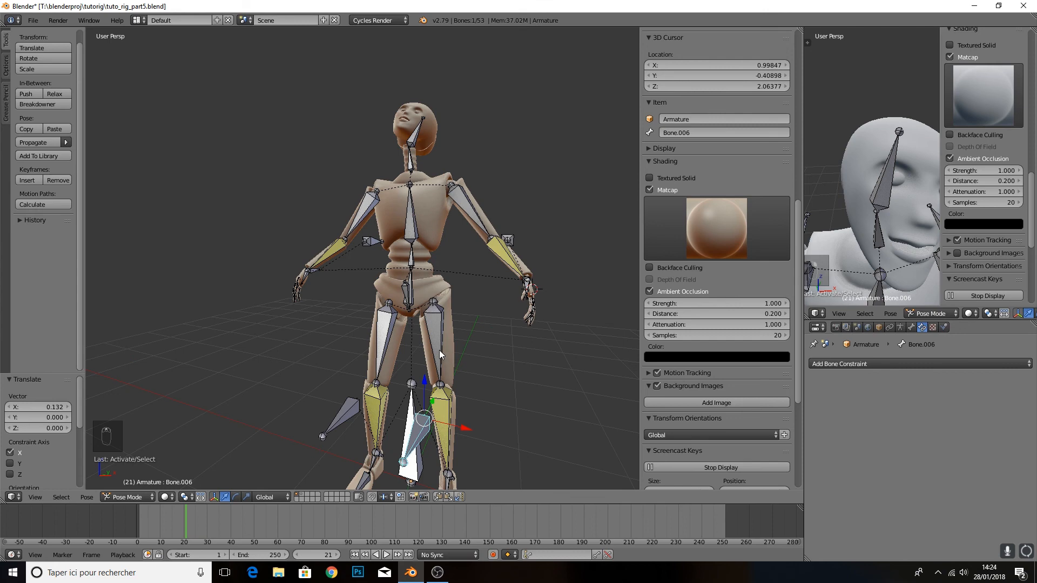
pyautogui.keyDown('shift'); pyautogui.moveTo(439, 350); pyautogui.dragTo(401, 315, button='middle'); pyautogui.keyUp('shift')
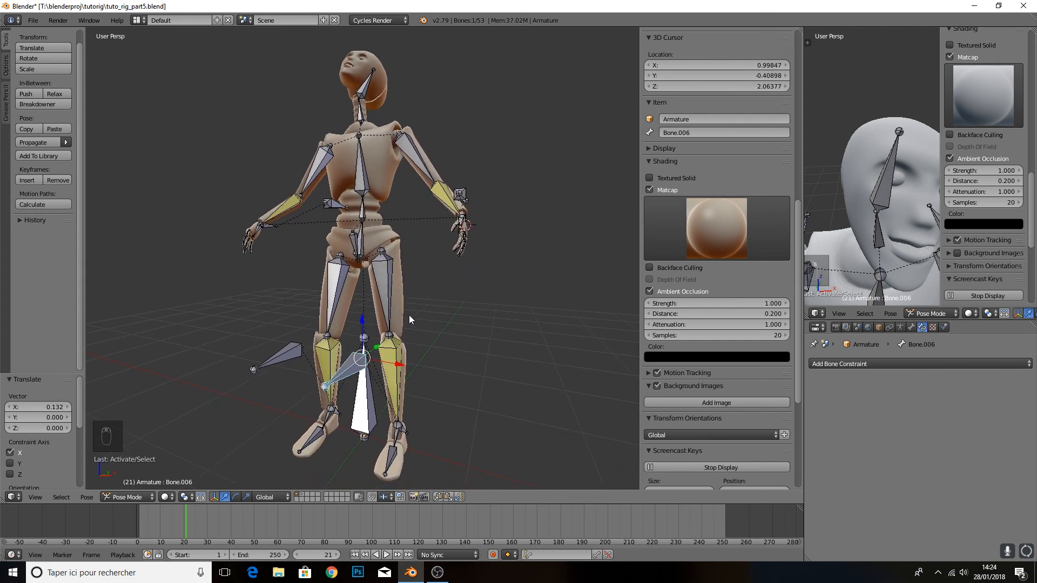
pyautogui.rightClick(290, 356)
pyautogui.rightClick(391, 366)
pyautogui.rightClick(329, 346)
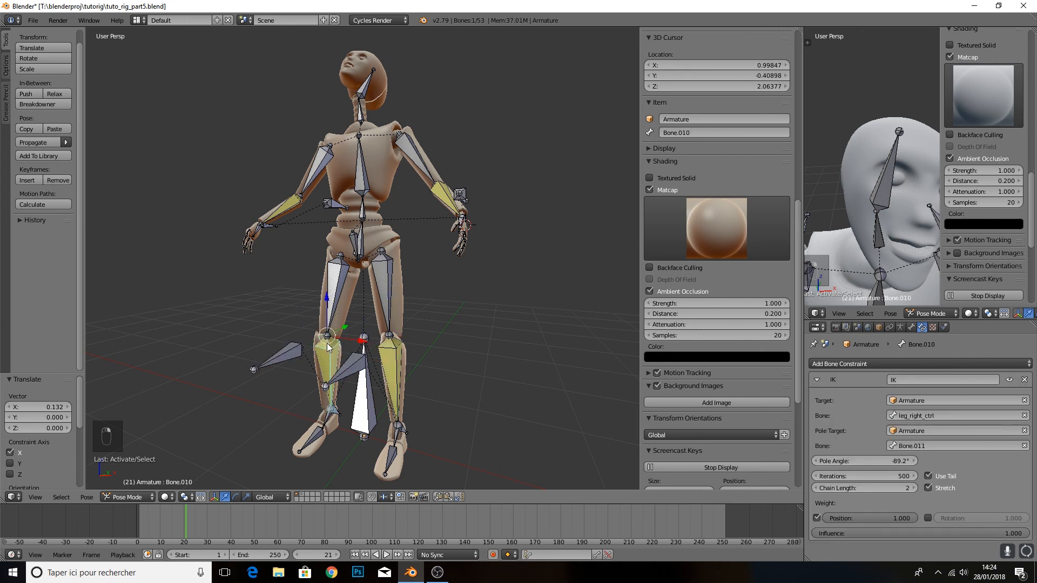
pyautogui.rightClick(286, 205)
pyautogui.rightClick(393, 359)
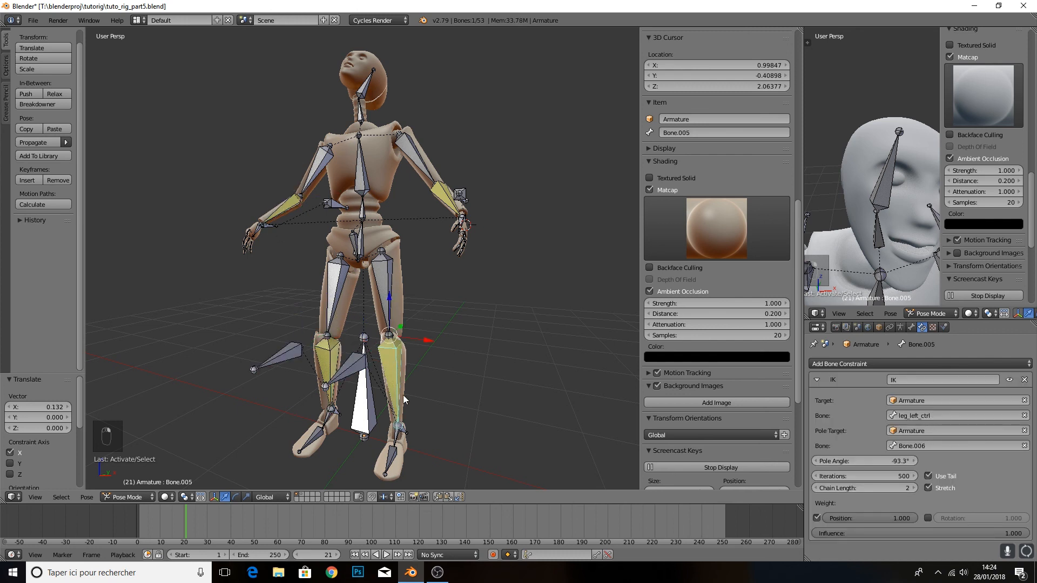
pyautogui.scroll(-2, 489, 358)
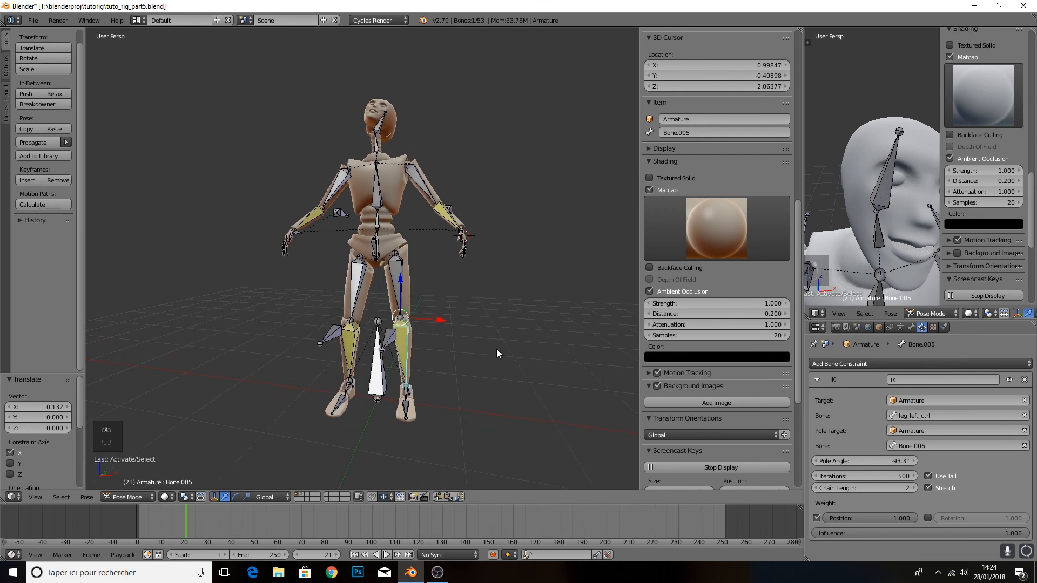